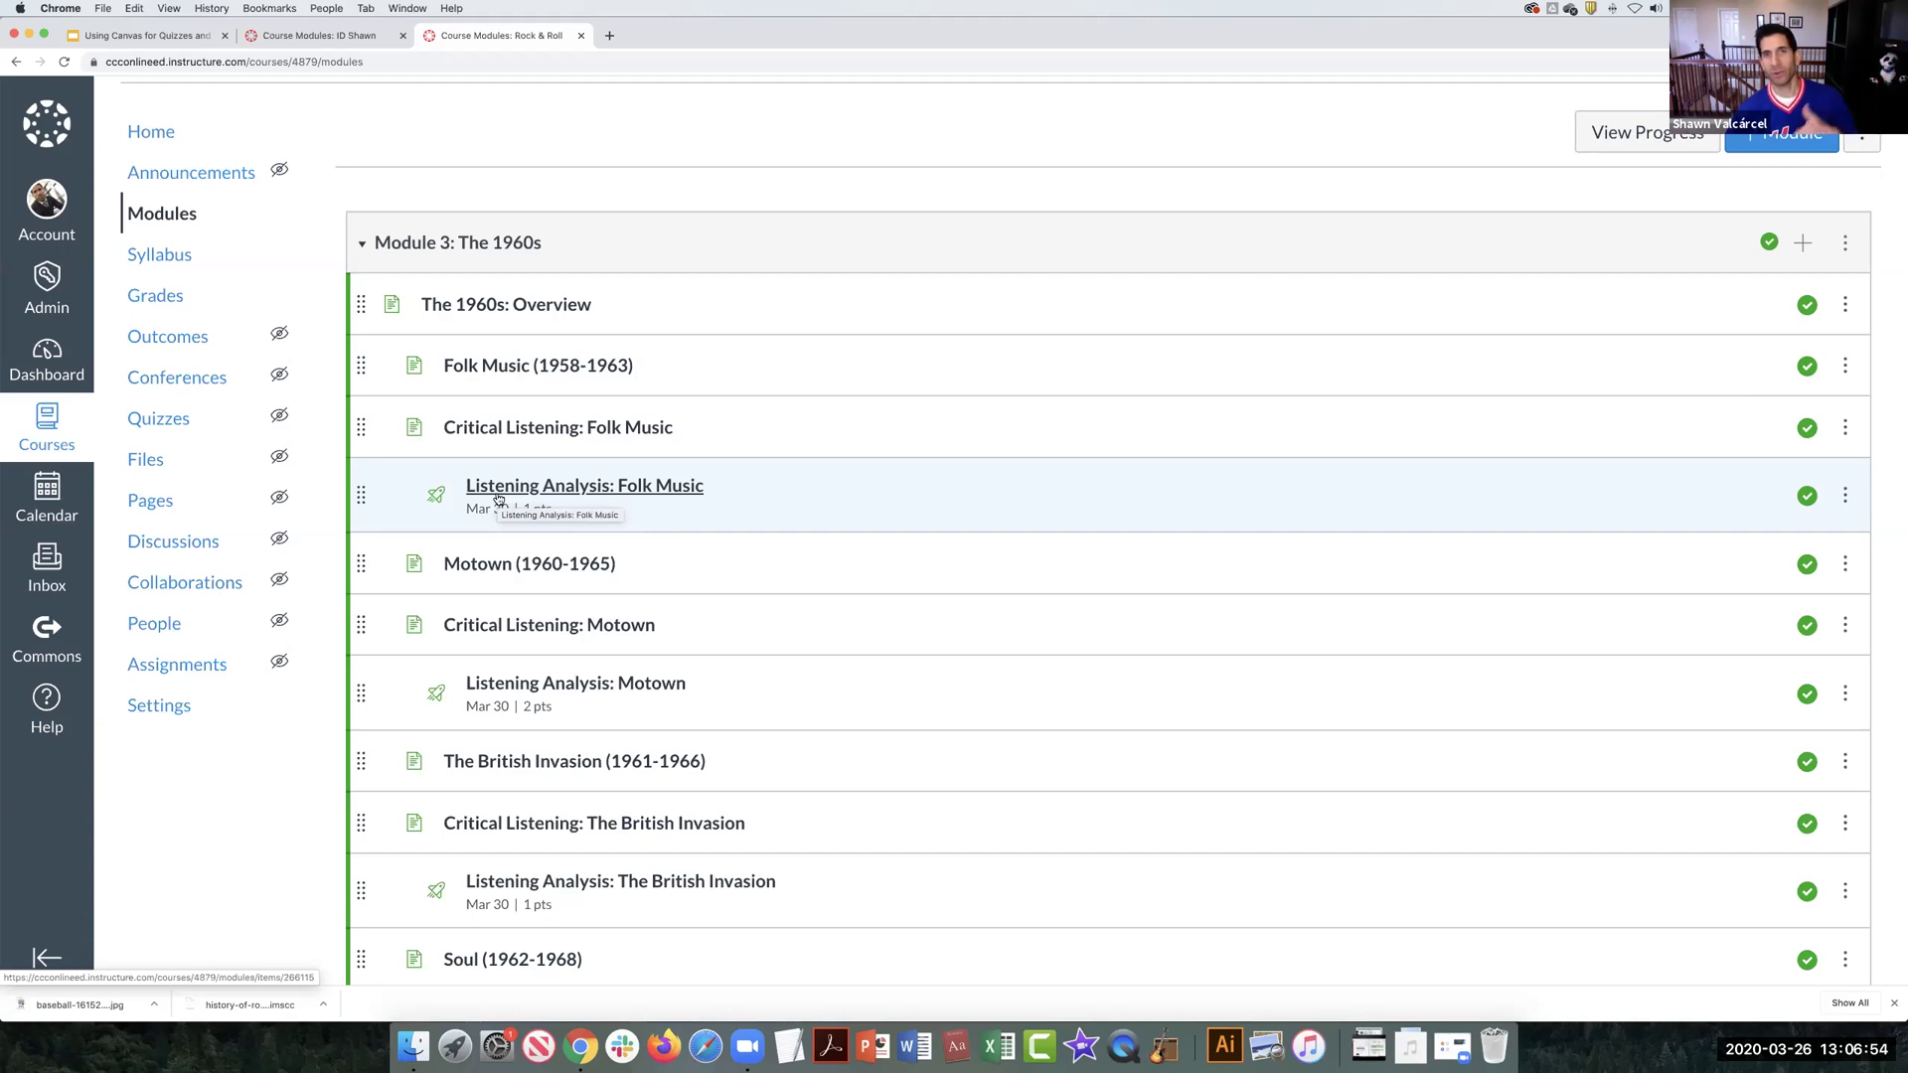
# Step: Open the Folk Music and Motown listening analysis quizzes from Module 3: The 1960s in separate new tabs
pyautogui.scroll(-2, 502, 497)
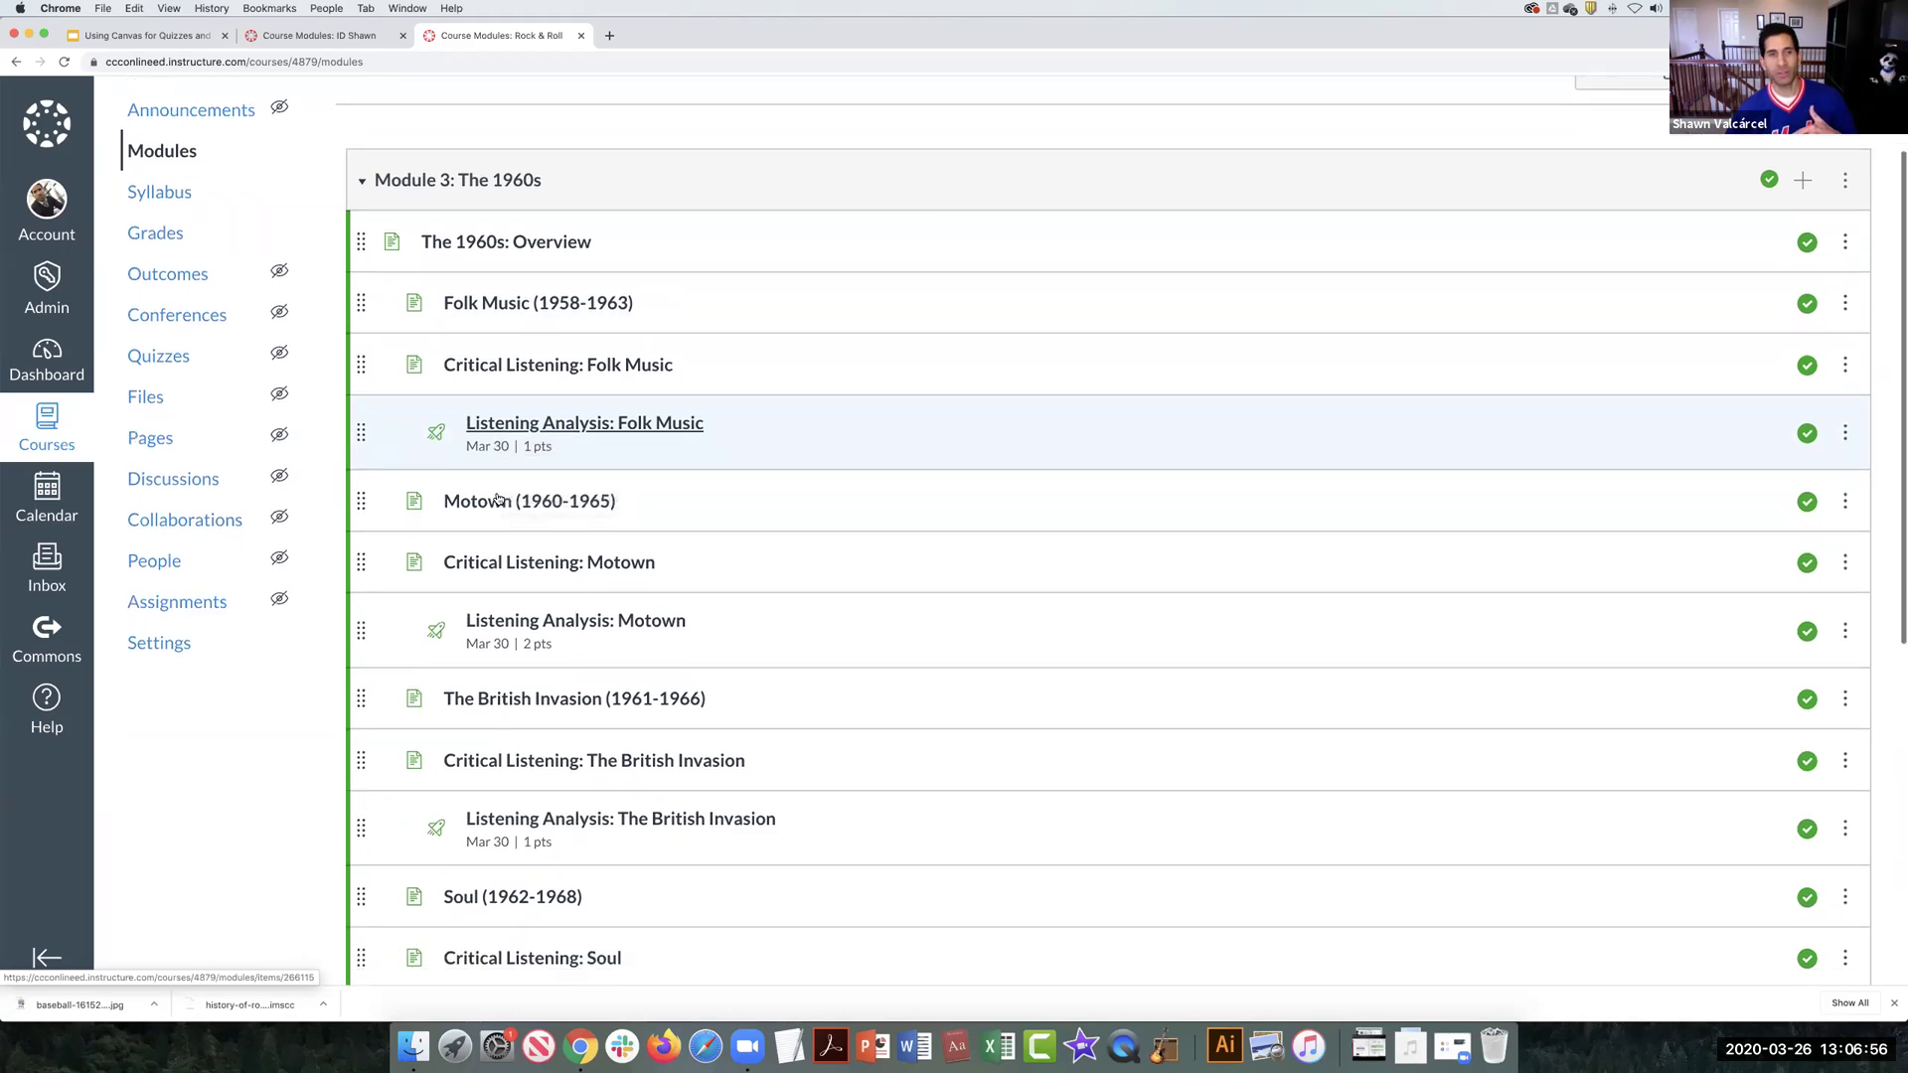
pyautogui.scroll(-4, 508, 489)
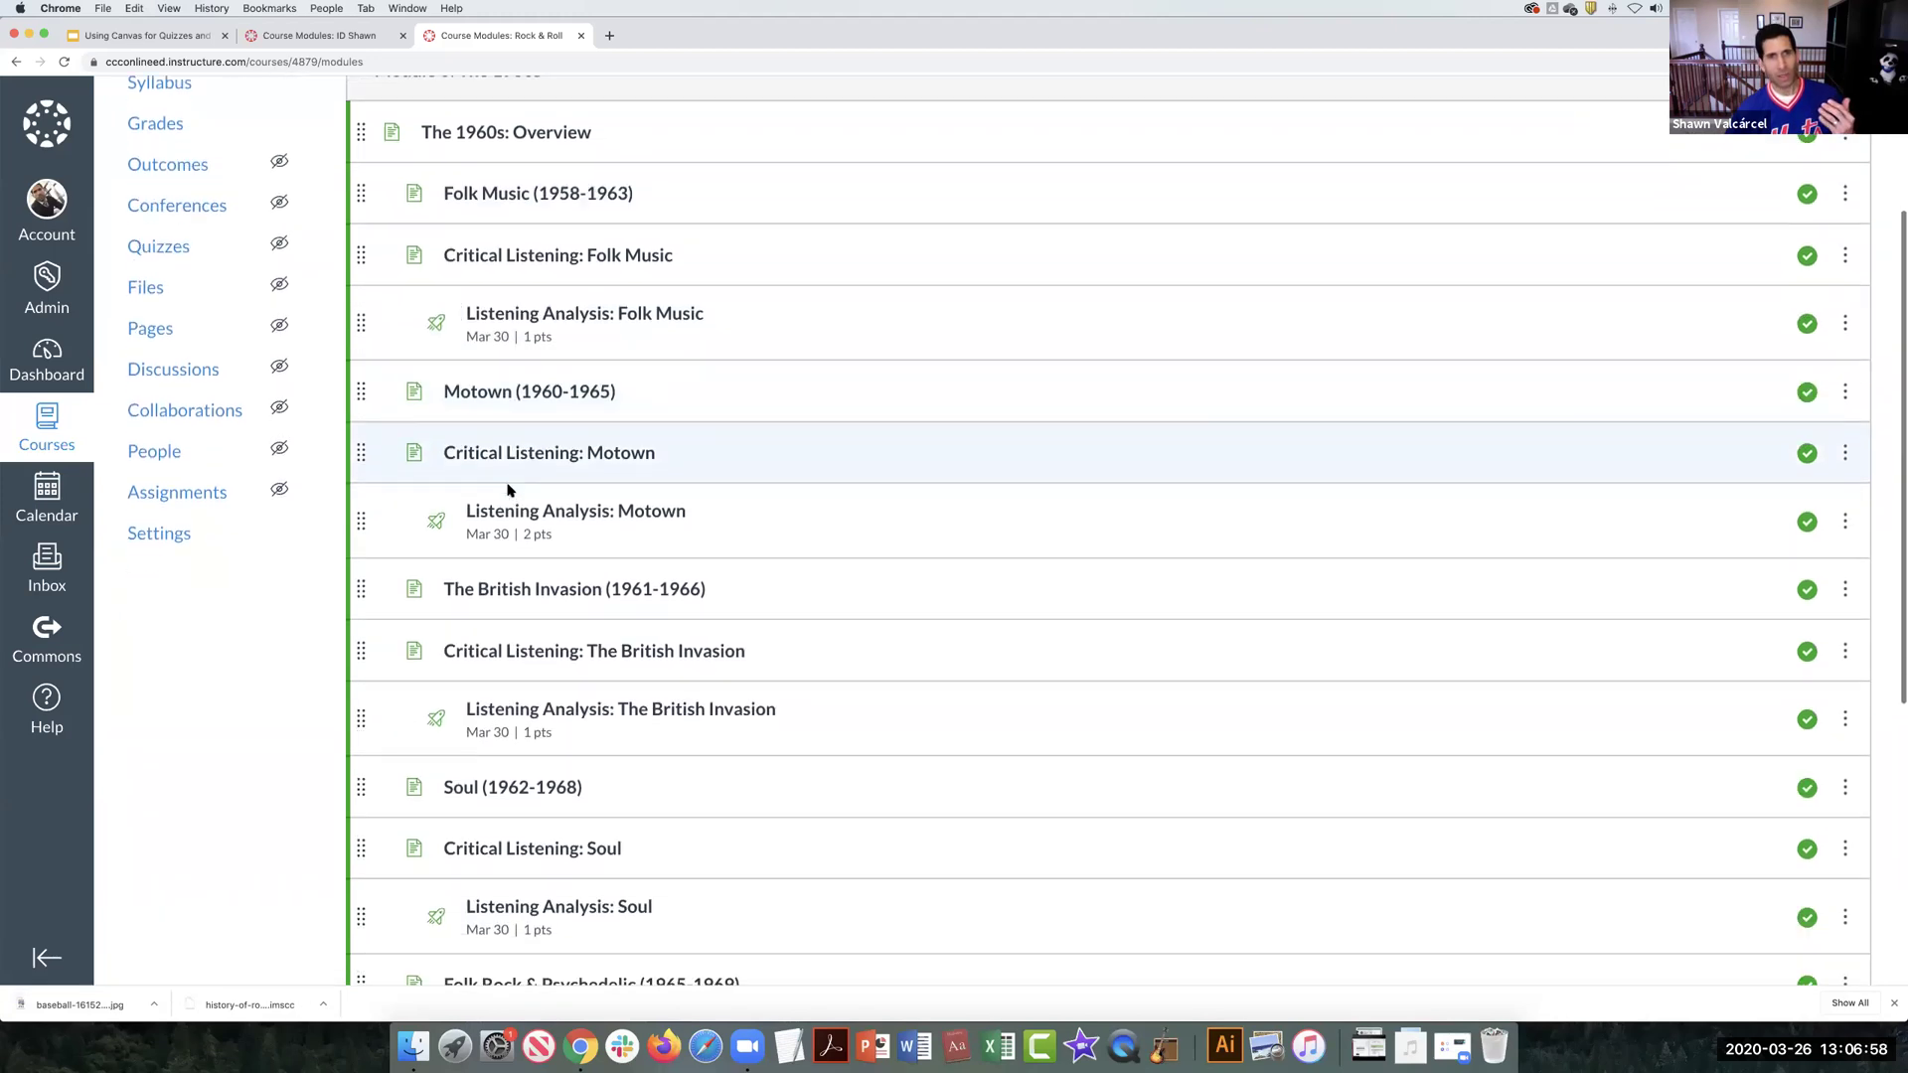
pyautogui.scroll(2, 507, 489)
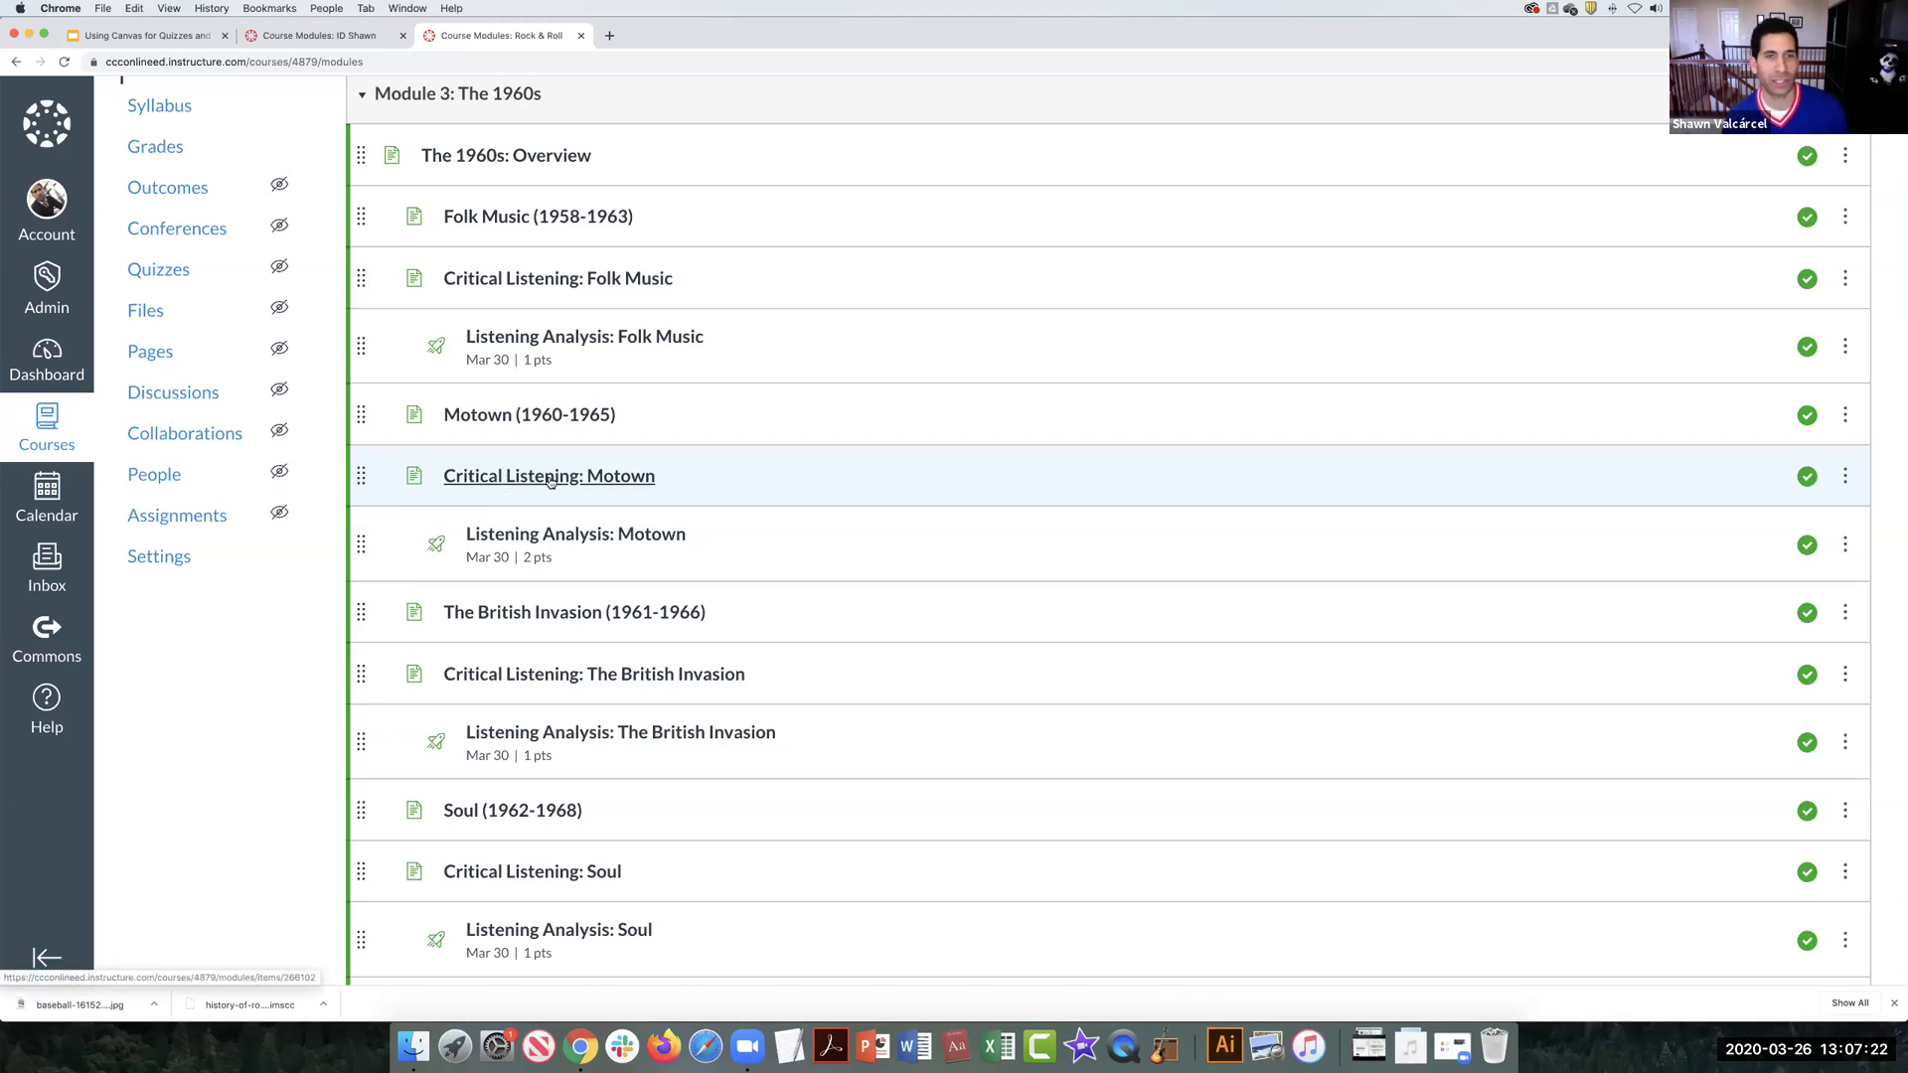
pyautogui.scroll(-1, 554, 478)
pyautogui.scroll(-3, 553, 478)
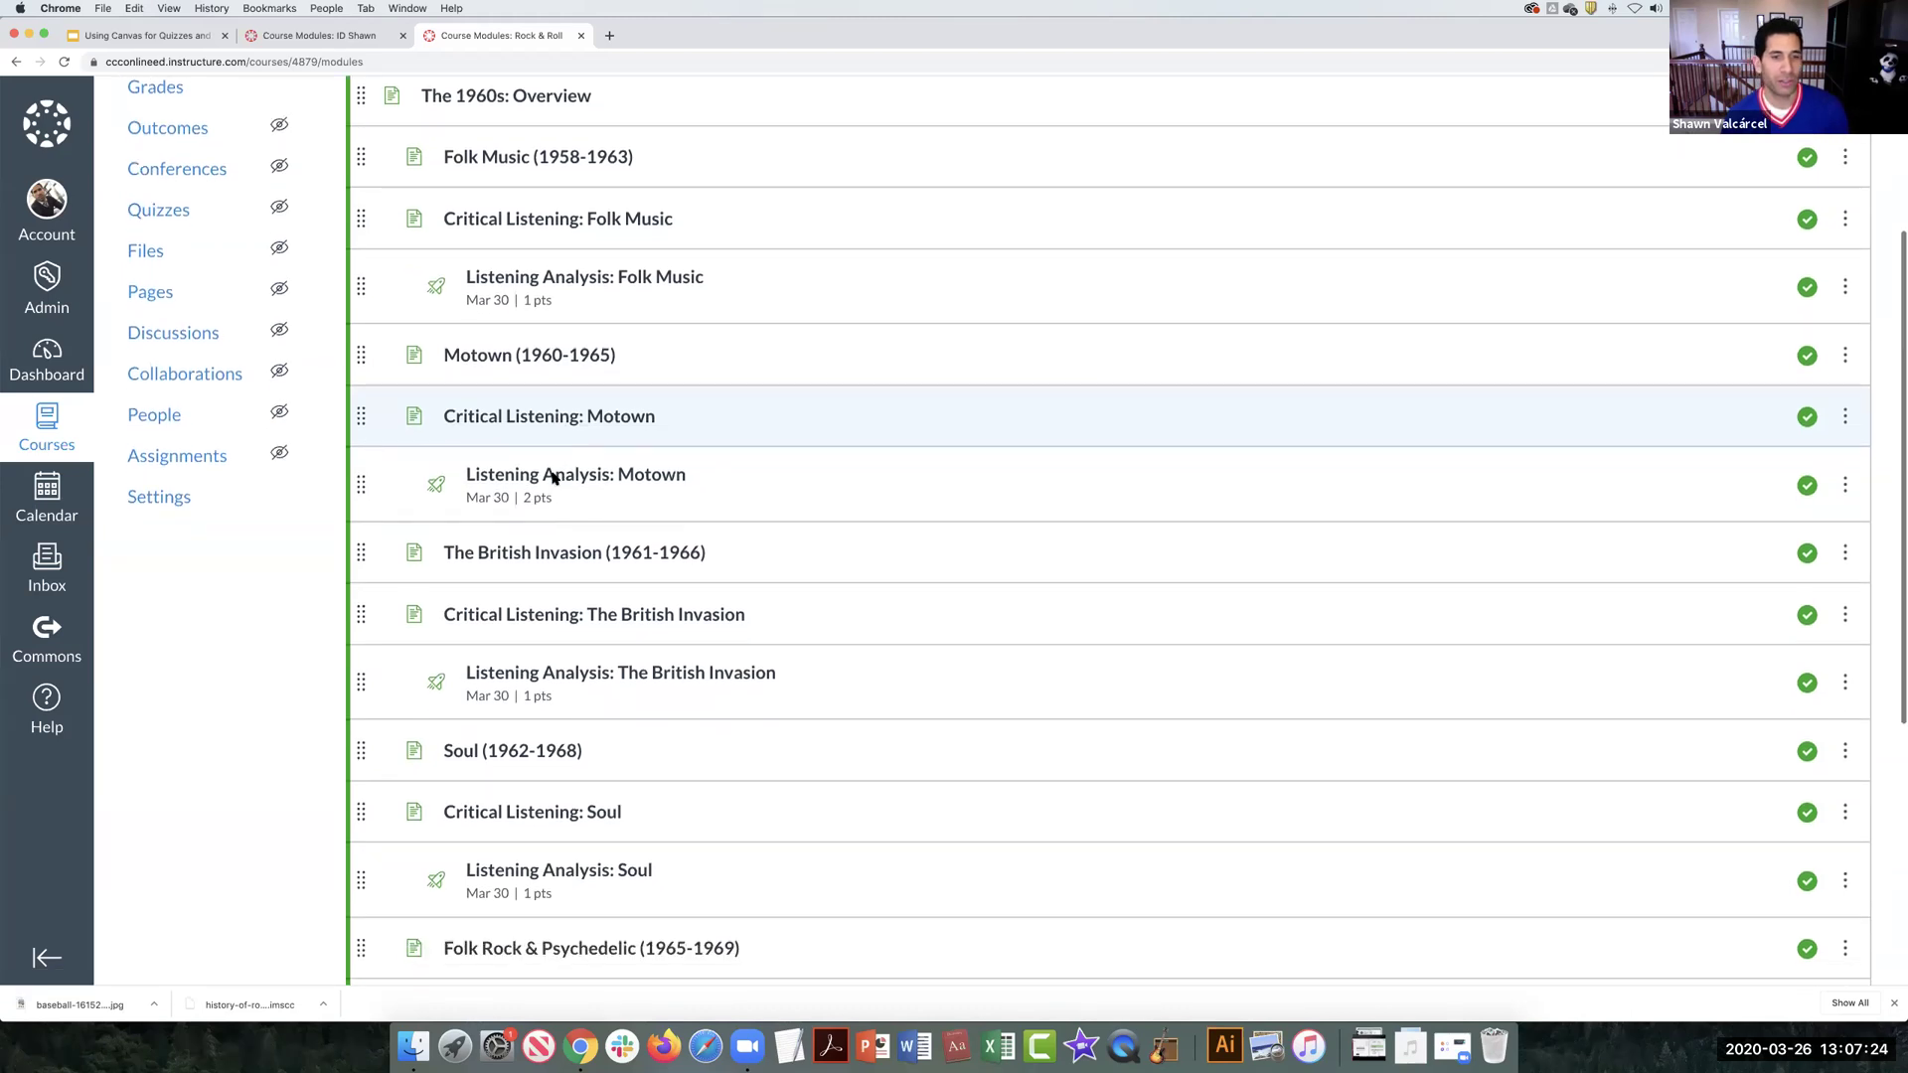
pyautogui.scroll(3, 554, 478)
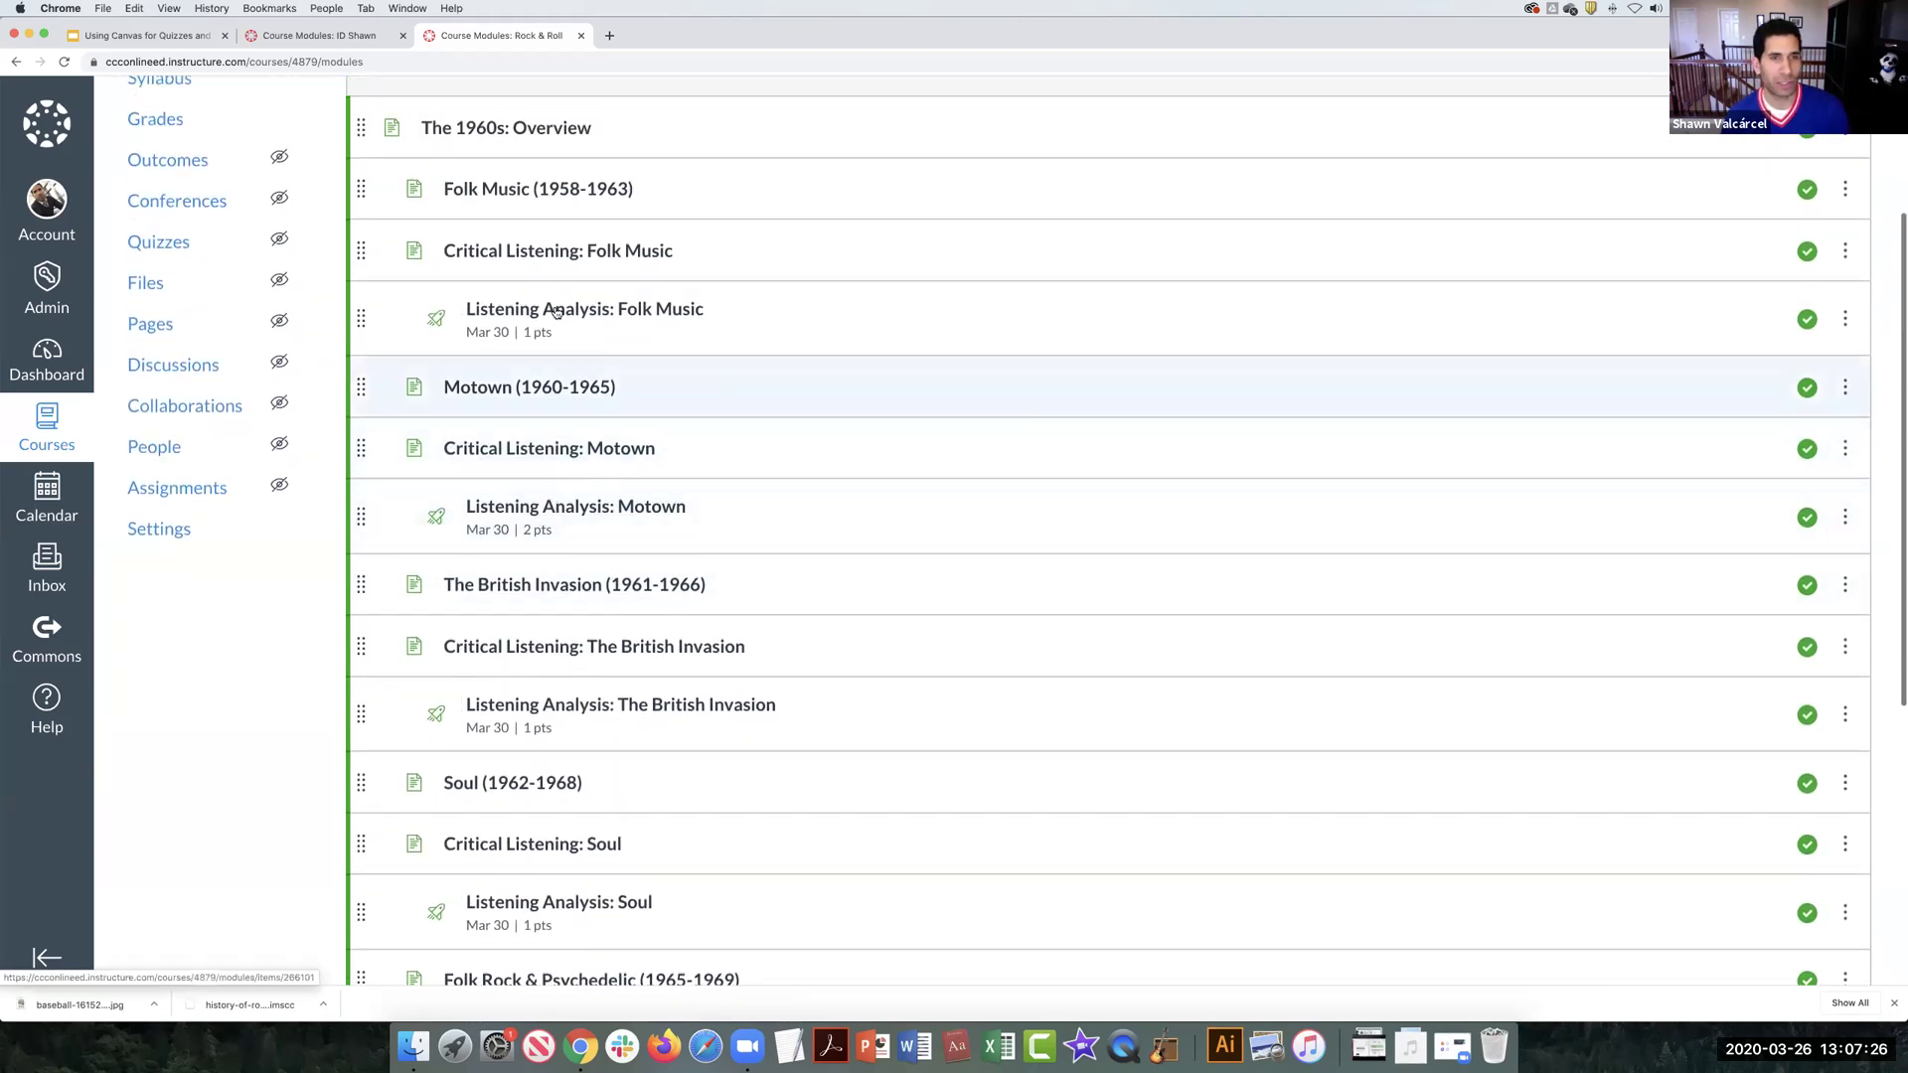
pyautogui.rightClick(576, 316)
pyautogui.click(577, 316)
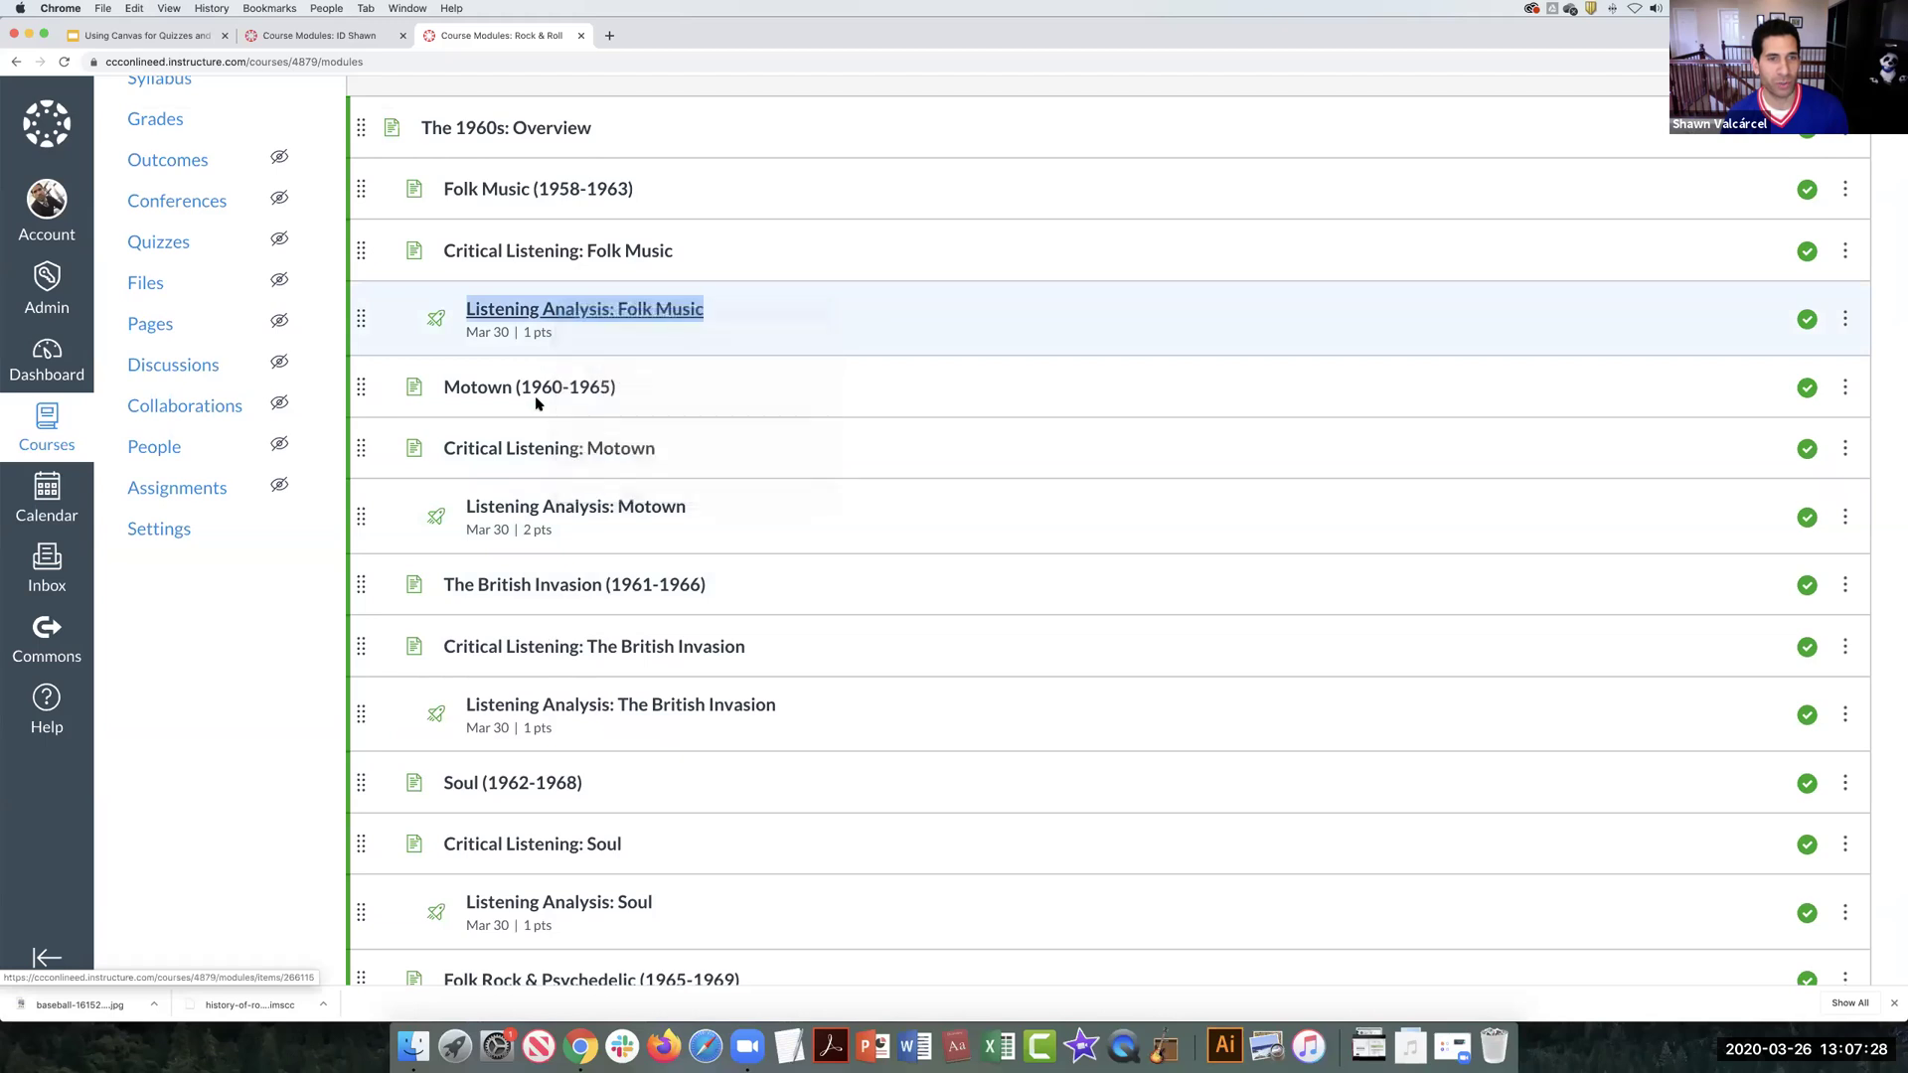
pyautogui.scroll(-2, 556, 427)
pyautogui.rightClick(561, 429)
pyautogui.click(564, 434)
# Step: Open the British Invasion and Soul listening analysis quizzes from the same module in separate new tabs
pyautogui.scroll(-2, 557, 448)
pyautogui.rightClick(556, 477)
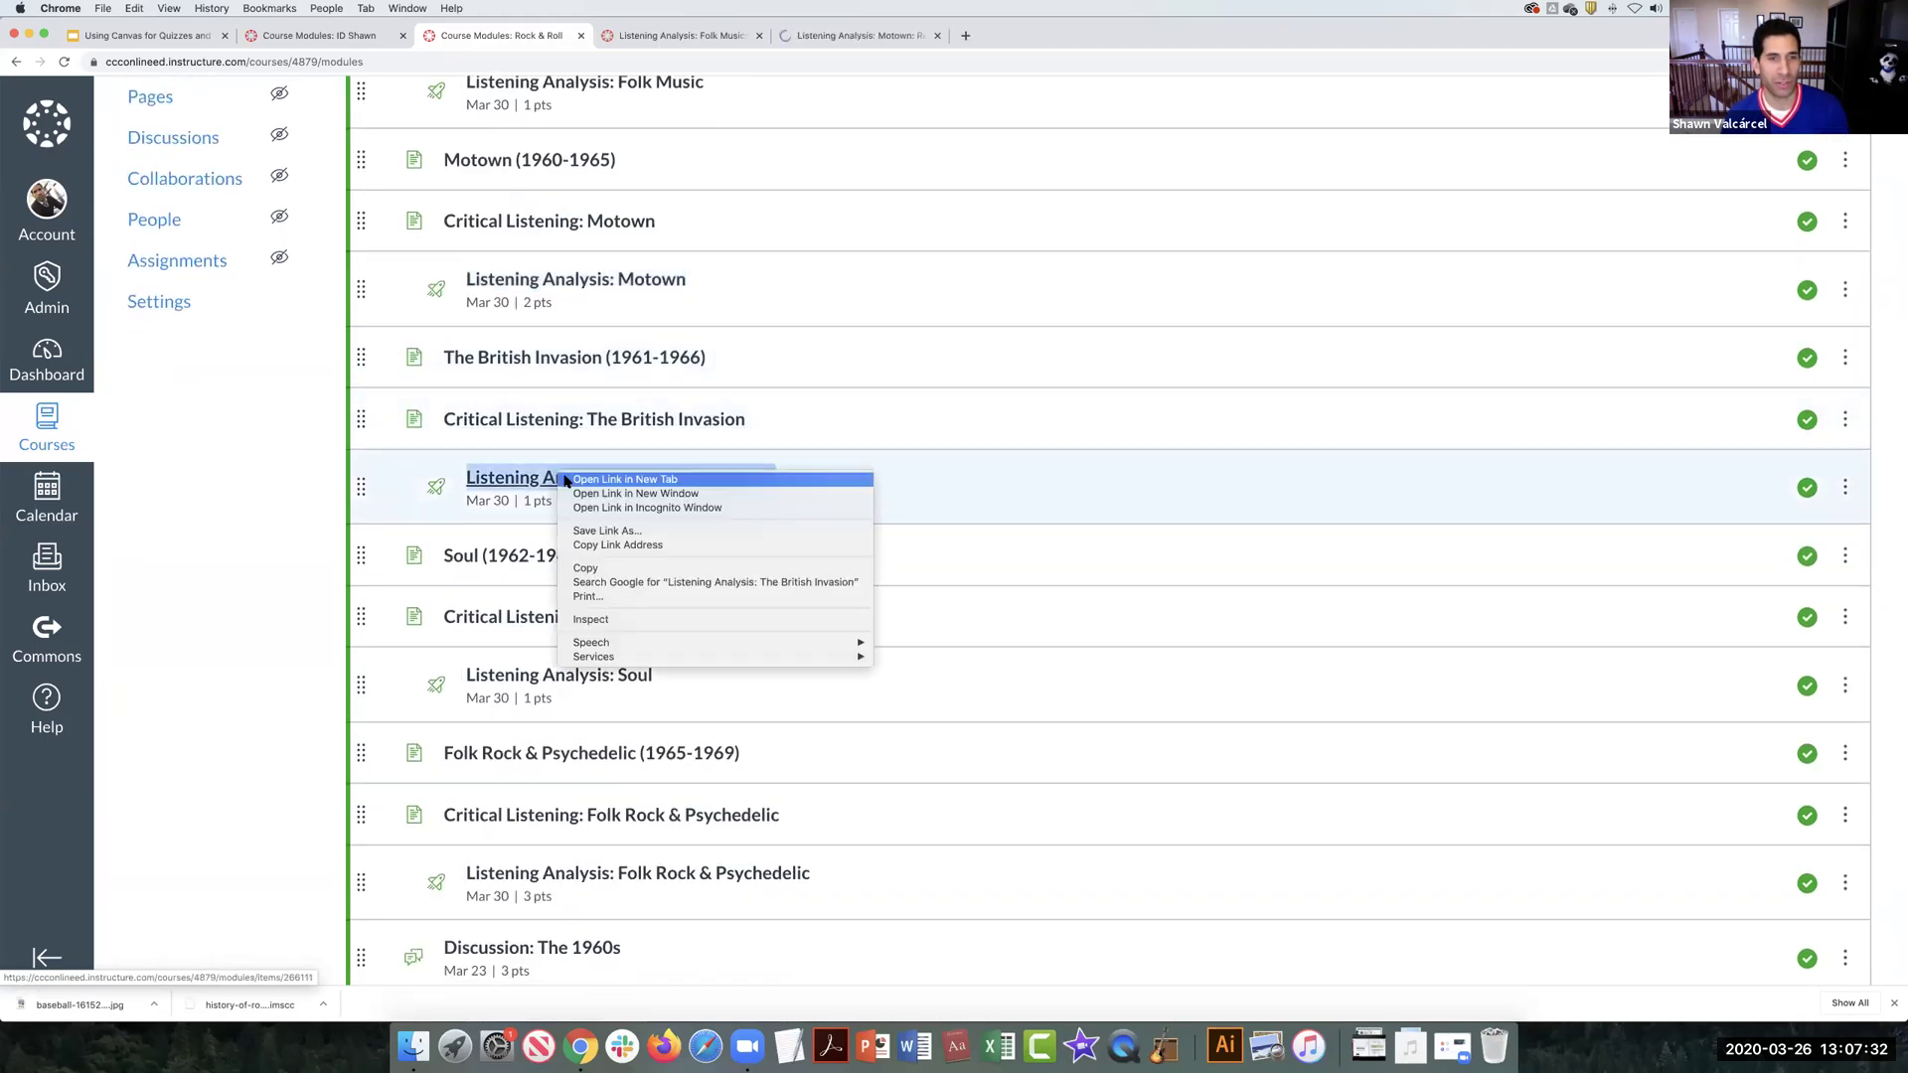
pyautogui.click(562, 483)
pyautogui.scroll(-4, 556, 437)
pyautogui.rightClick(556, 396)
pyautogui.click(562, 401)
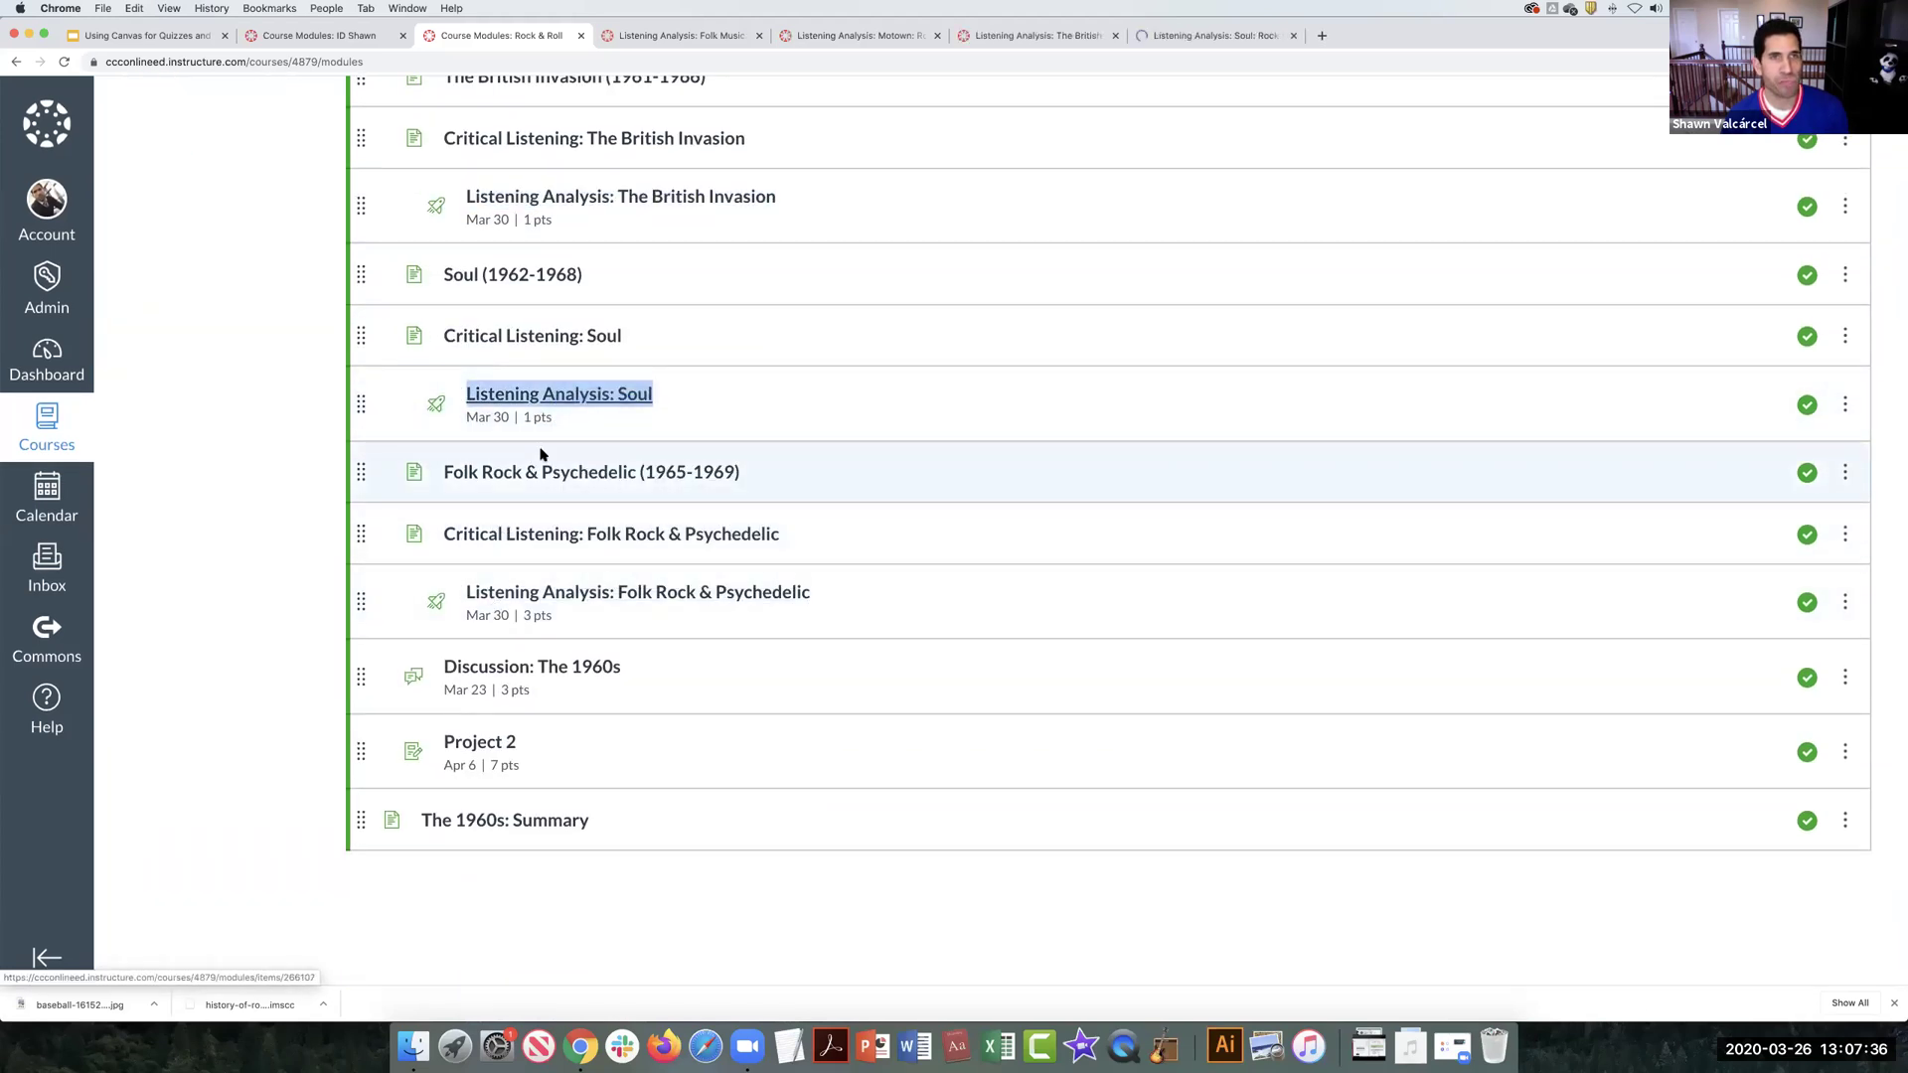
pyautogui.scroll(8, 596, 298)
# Step: Preview the Listening Analysis: Folk Music quiz and read its question on the two Bob Dylan records
pyautogui.click(666, 38)
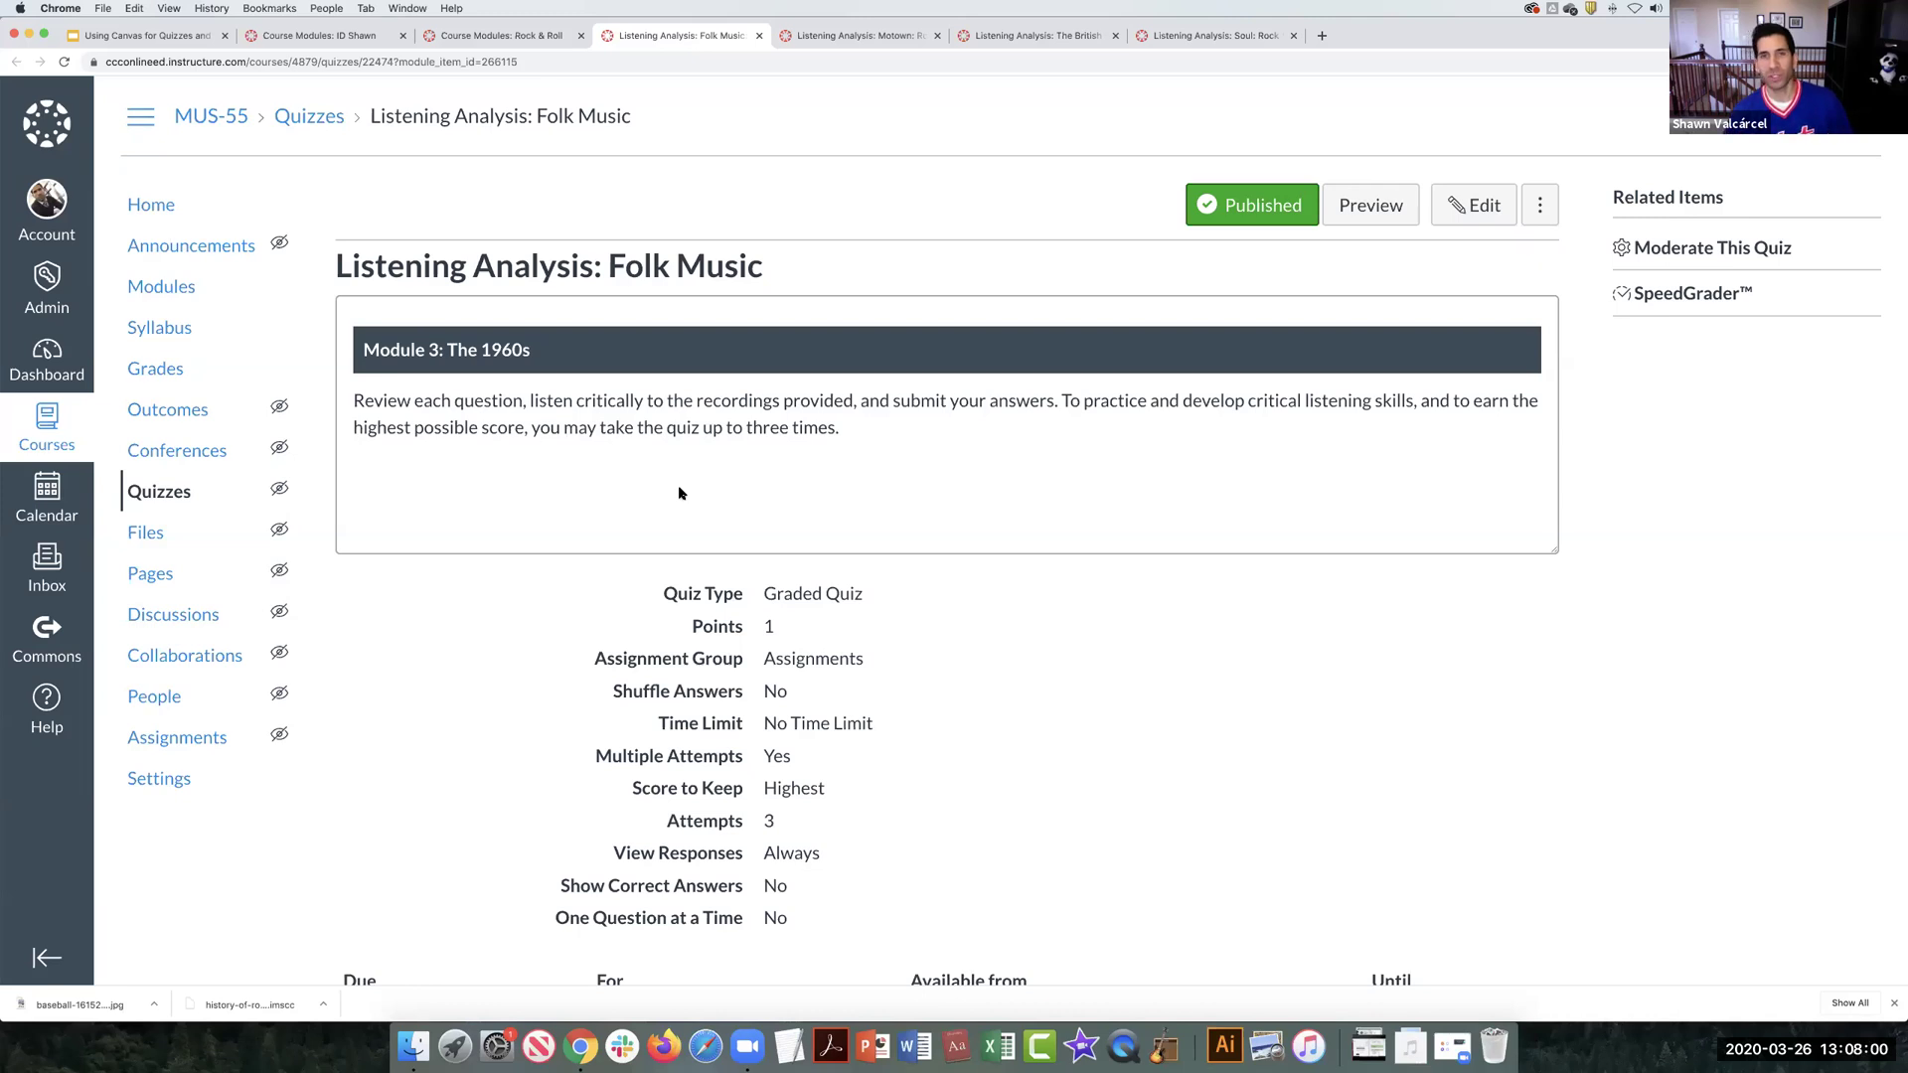
pyautogui.click(1356, 209)
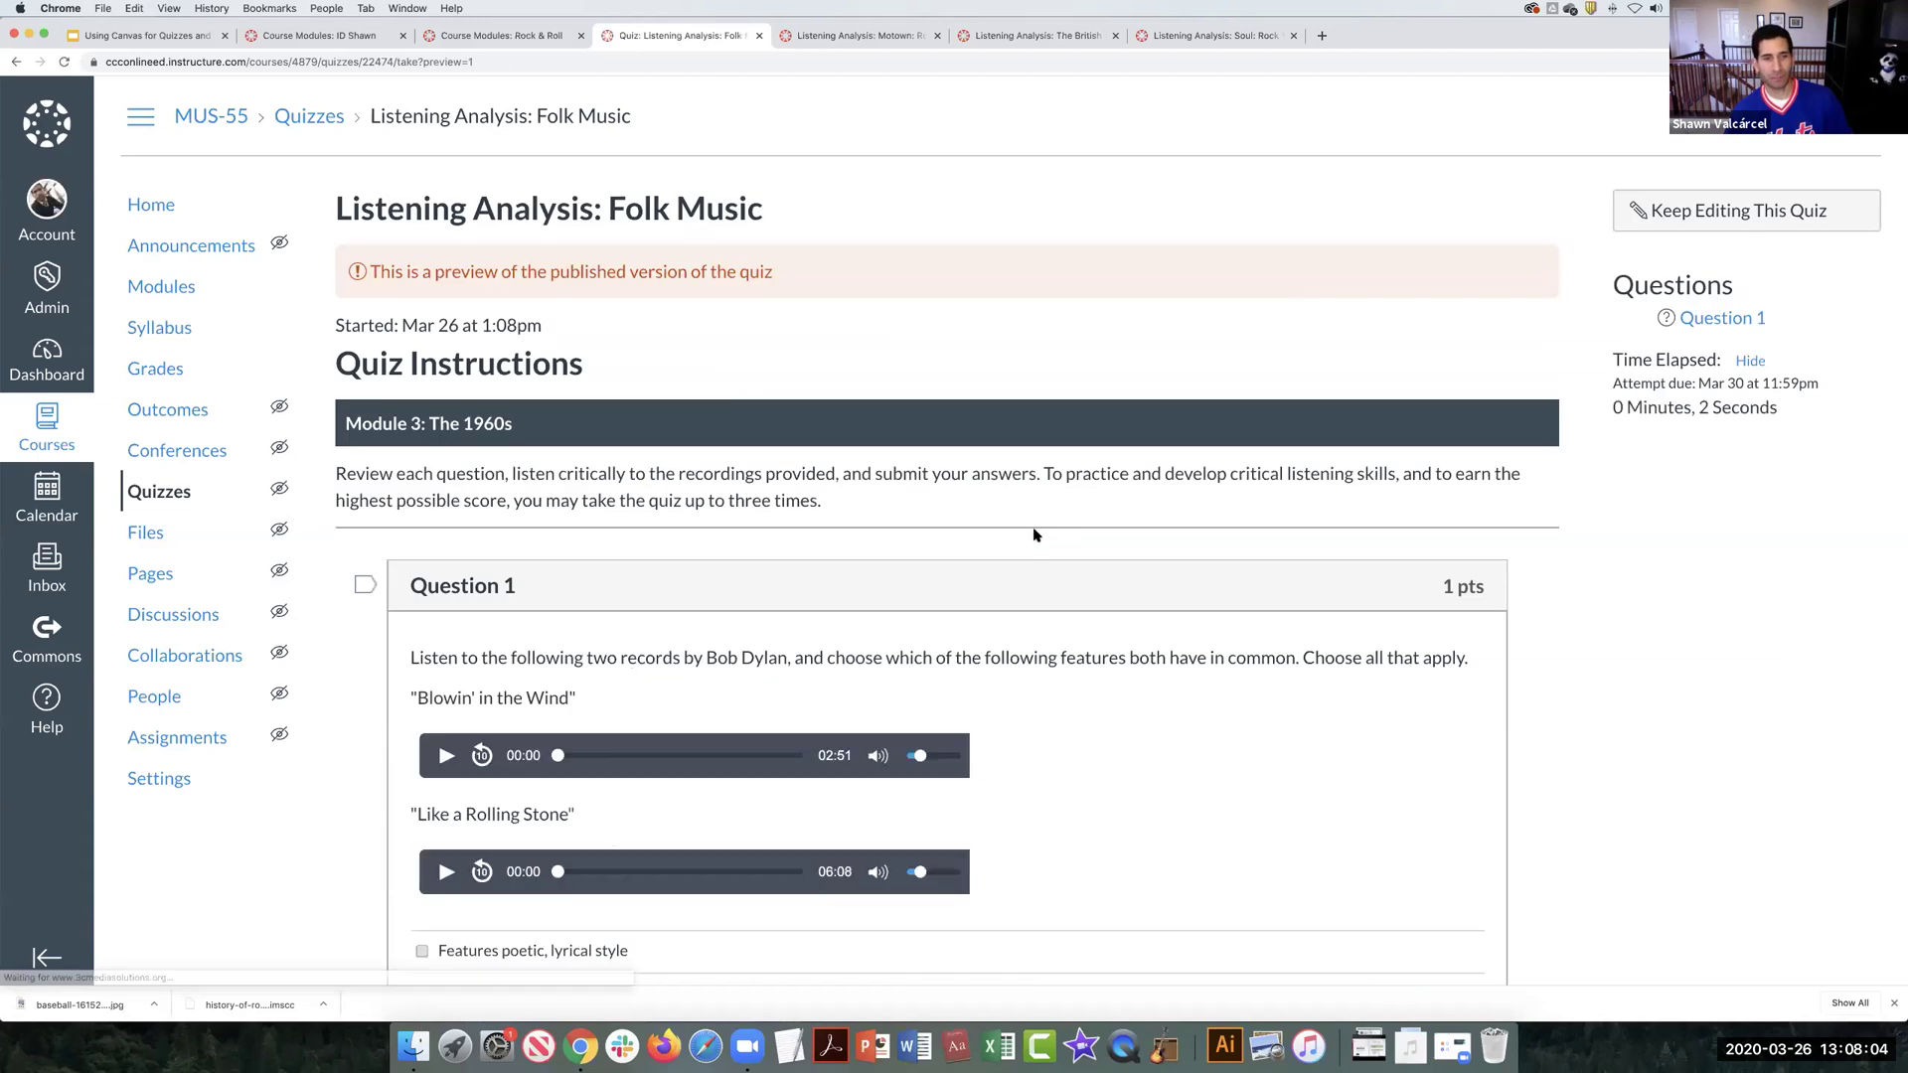
pyautogui.scroll(-3, 894, 547)
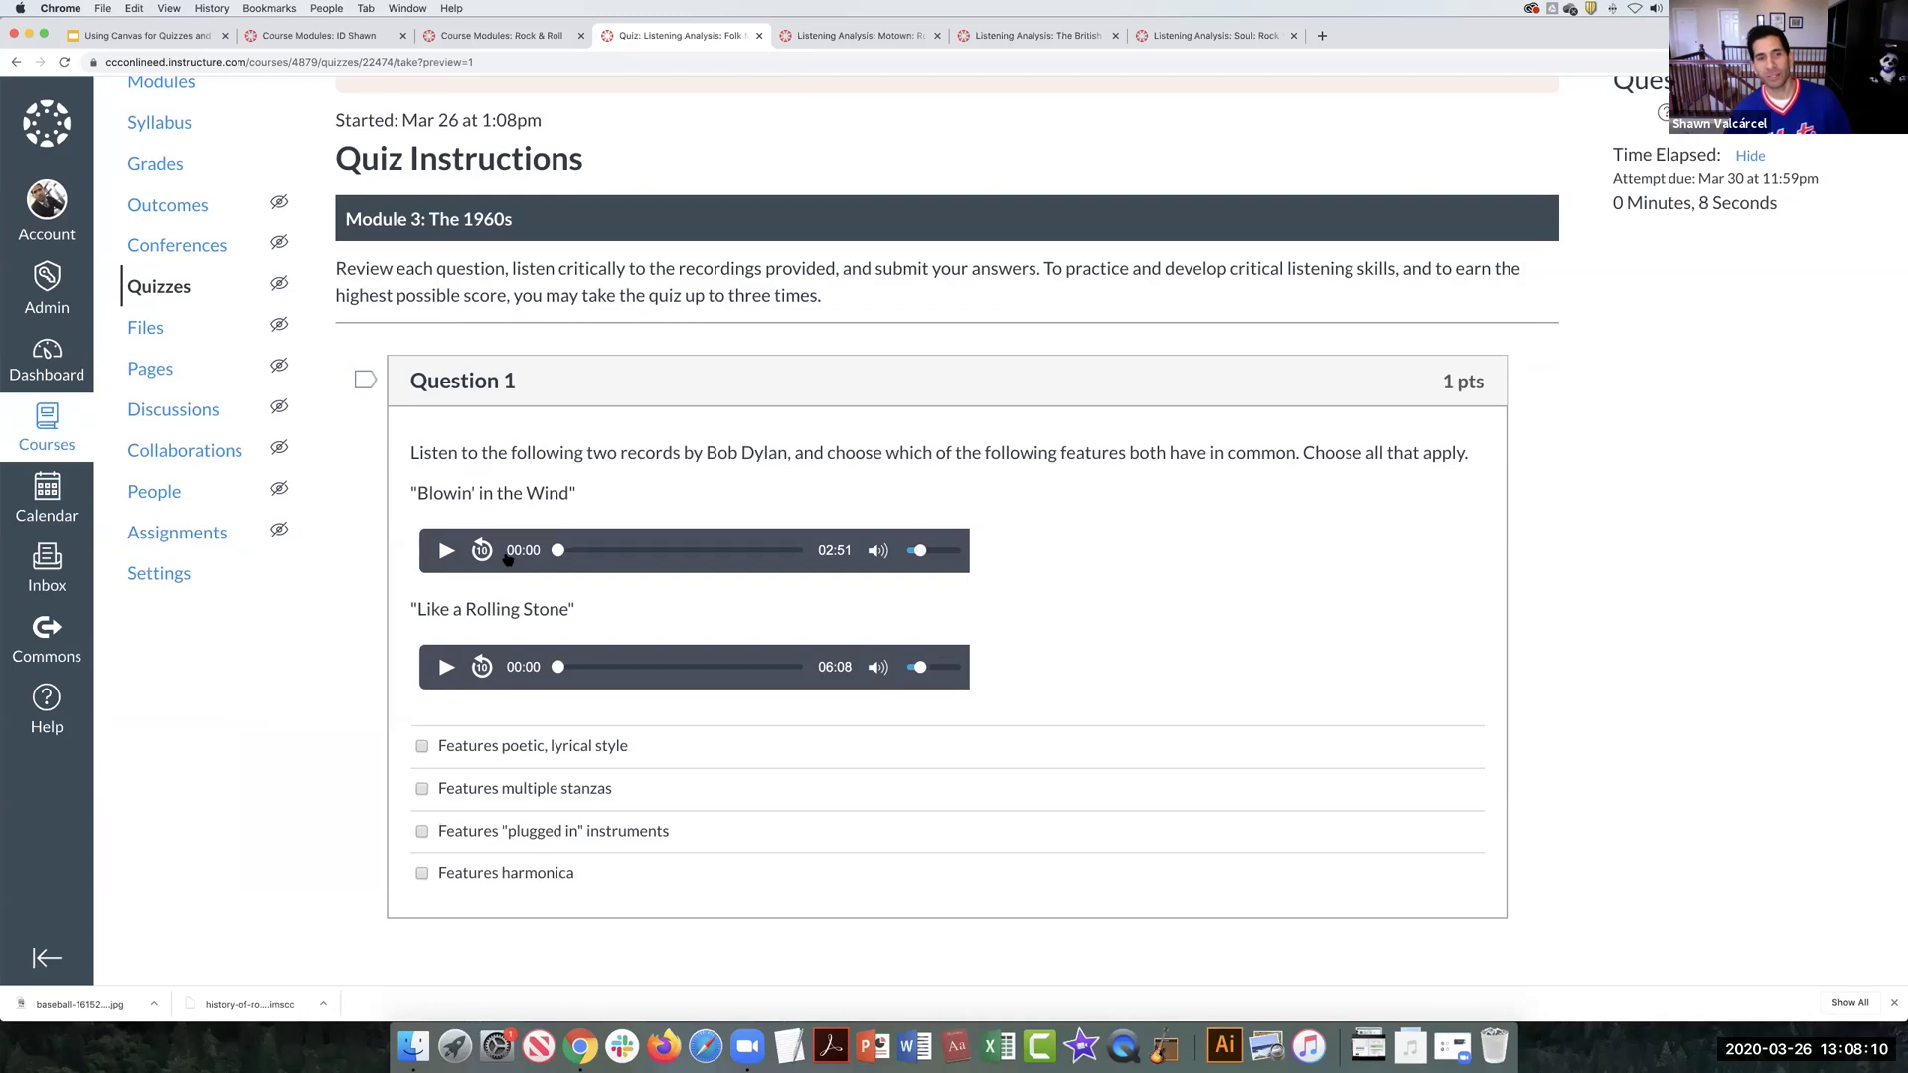
pyautogui.scroll(-1, 507, 559)
pyautogui.scroll(-1, 507, 560)
pyautogui.scroll(-1, 507, 559)
pyautogui.moveTo(556, 372); pyautogui.dragTo(803, 371)
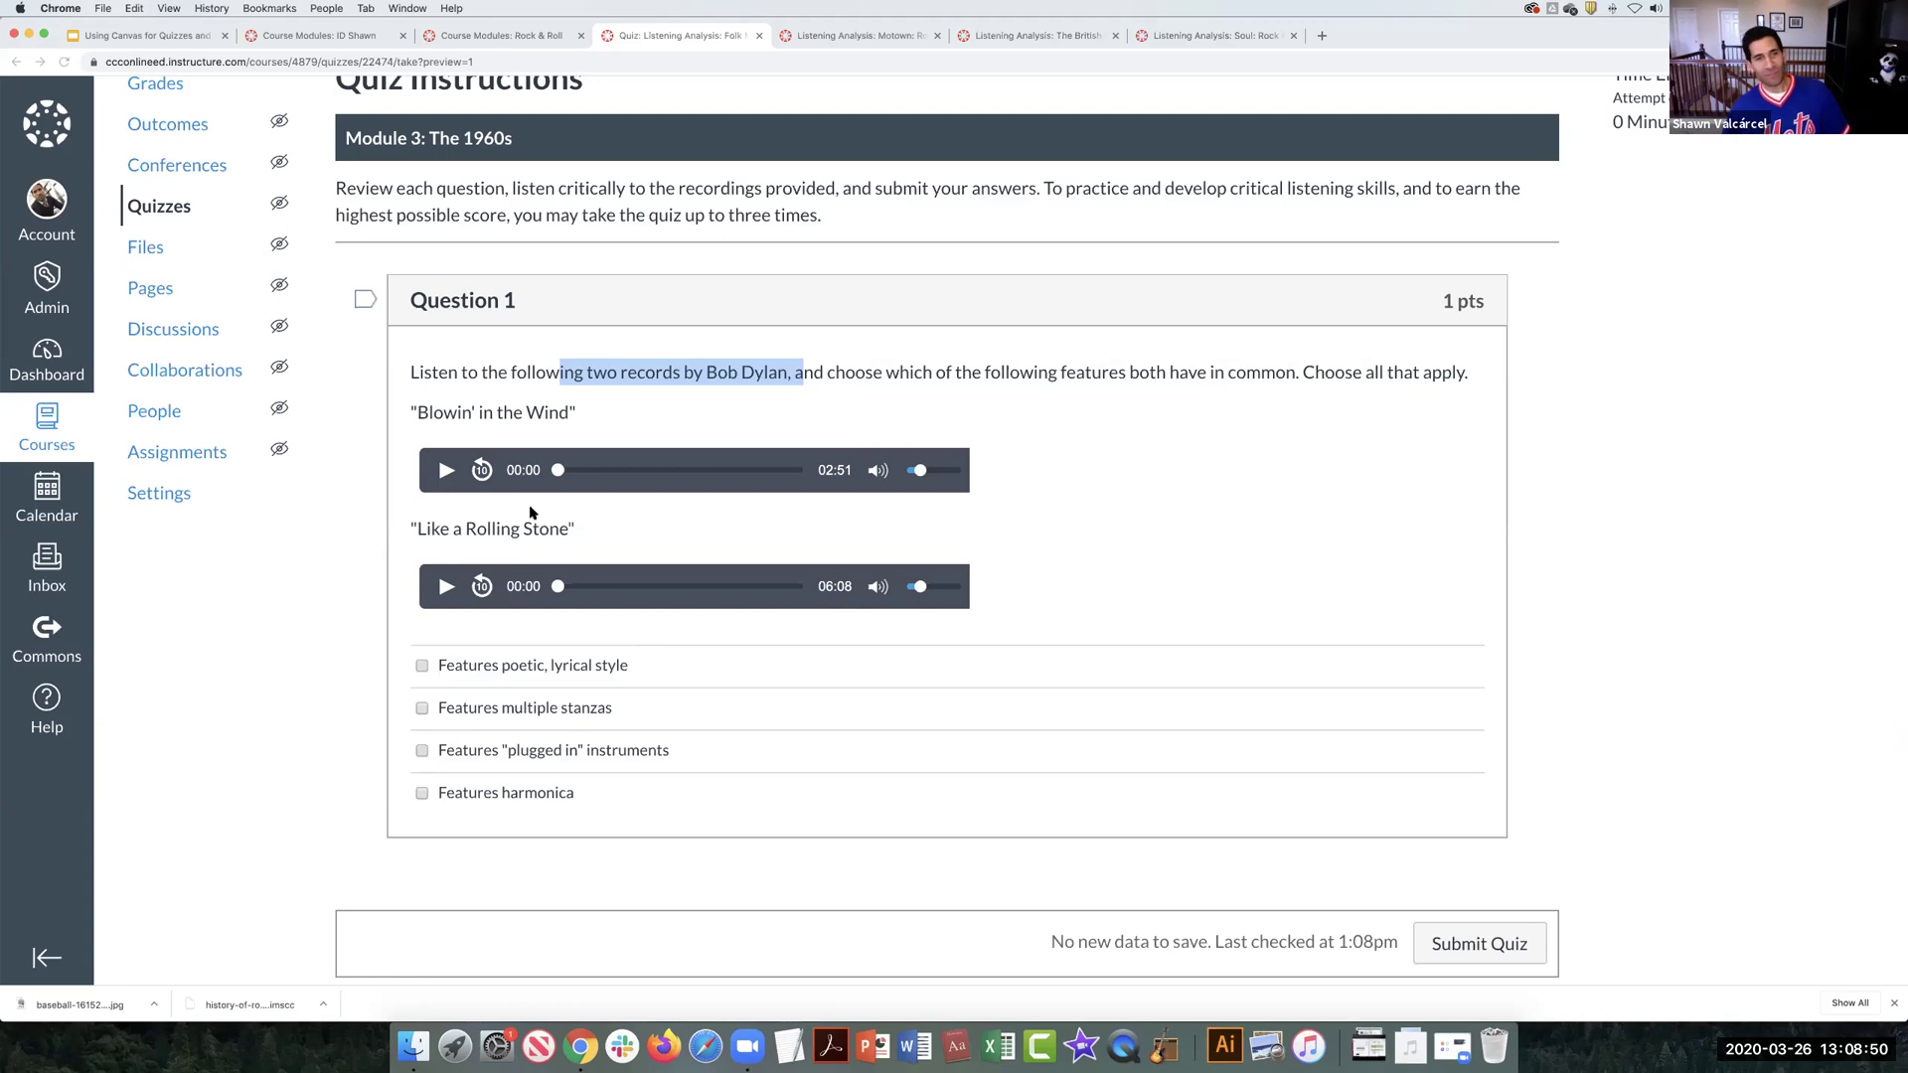
# Step: Select all four answers in the Folk Music question: poetic lyrical style, multiple stanzas, "plugged in" instruments and harmonica
pyautogui.scroll(-2, 520, 568)
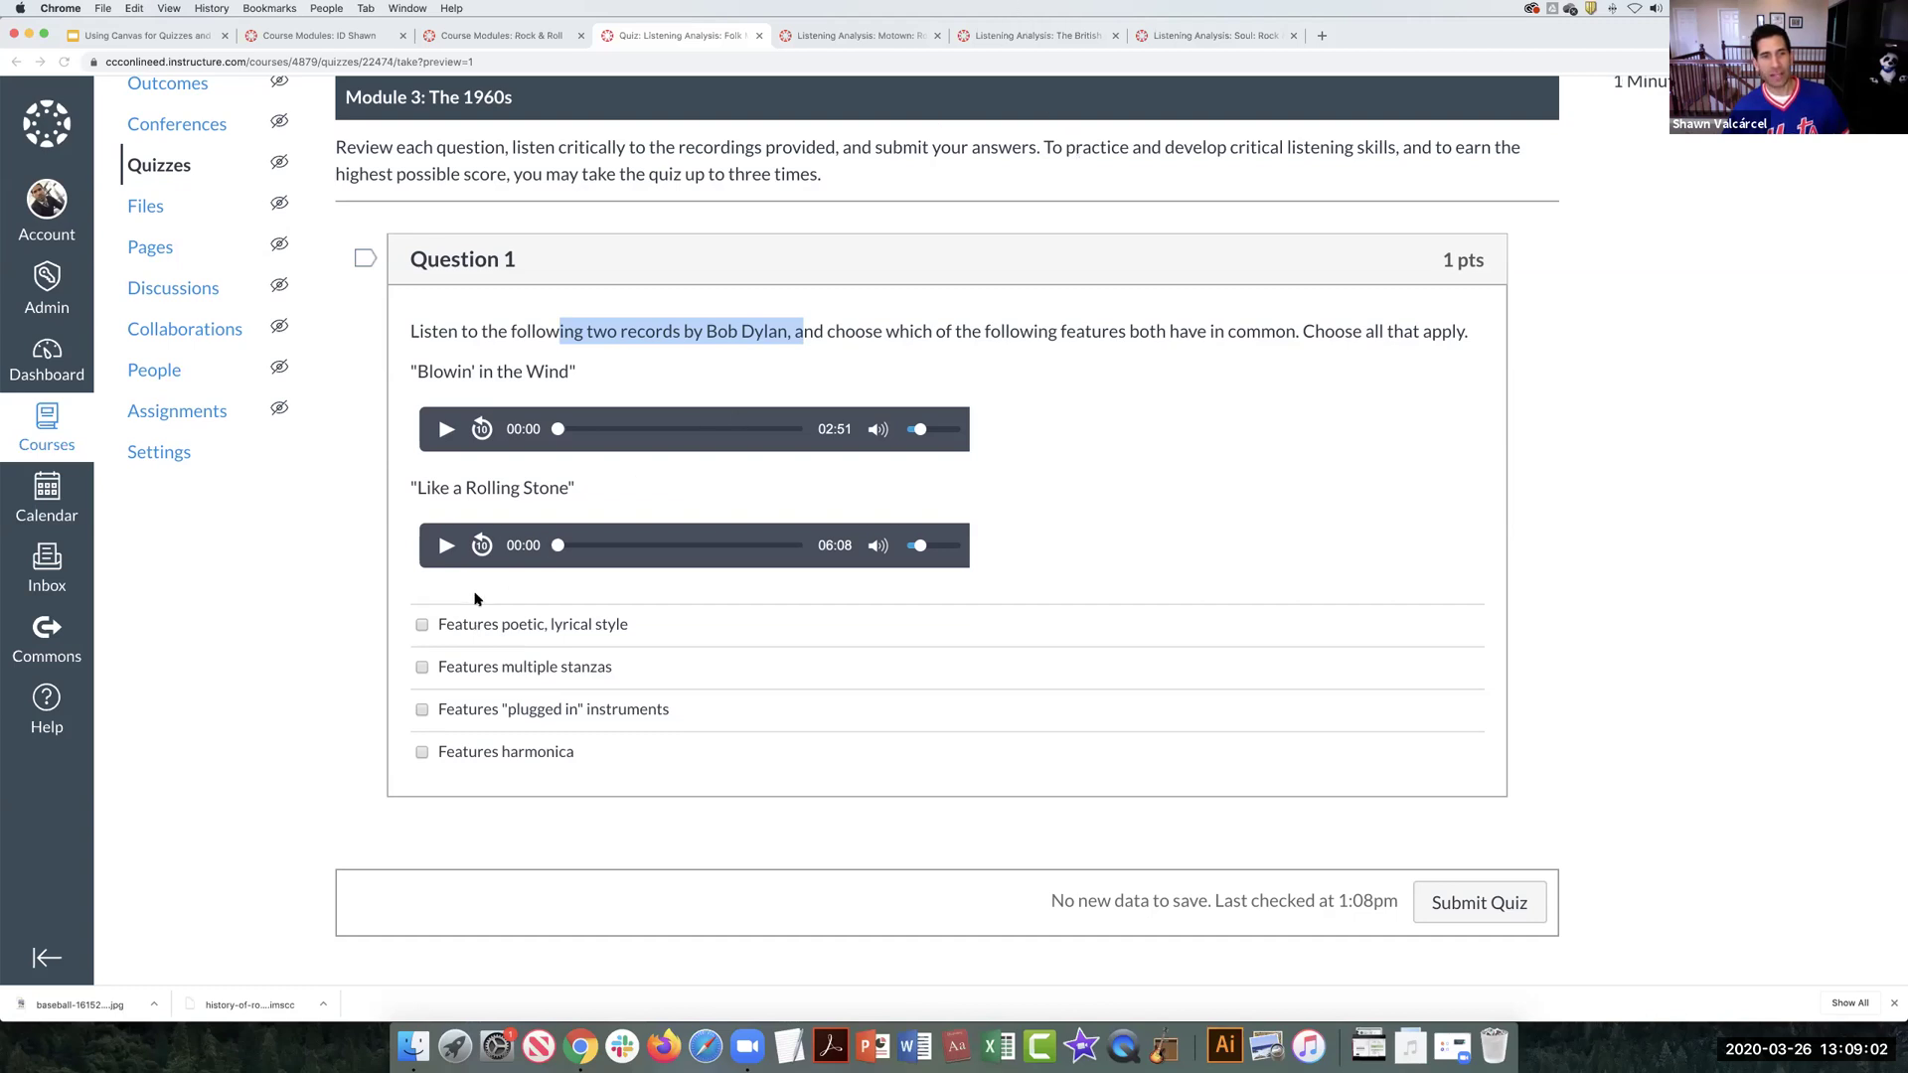
pyautogui.click(422, 625)
pyautogui.click(422, 666)
pyautogui.click(422, 709)
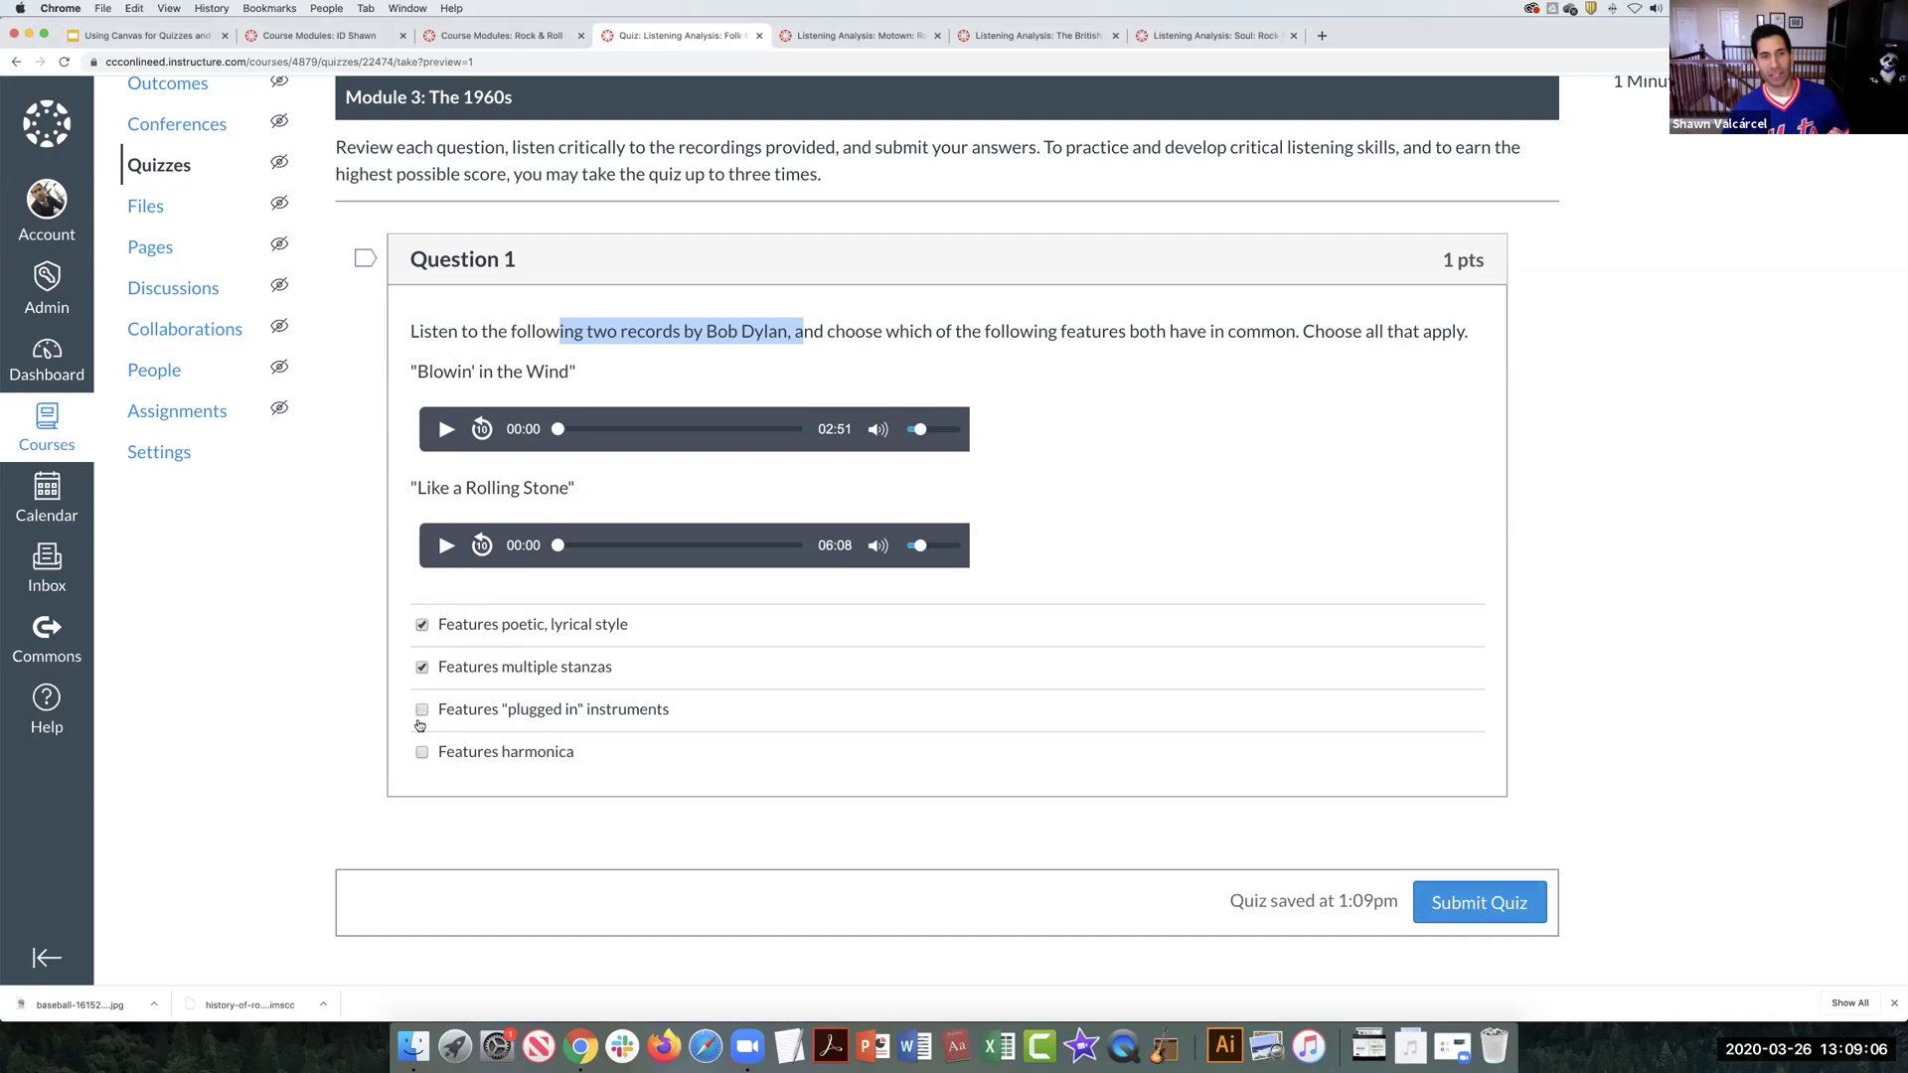
pyautogui.click(422, 752)
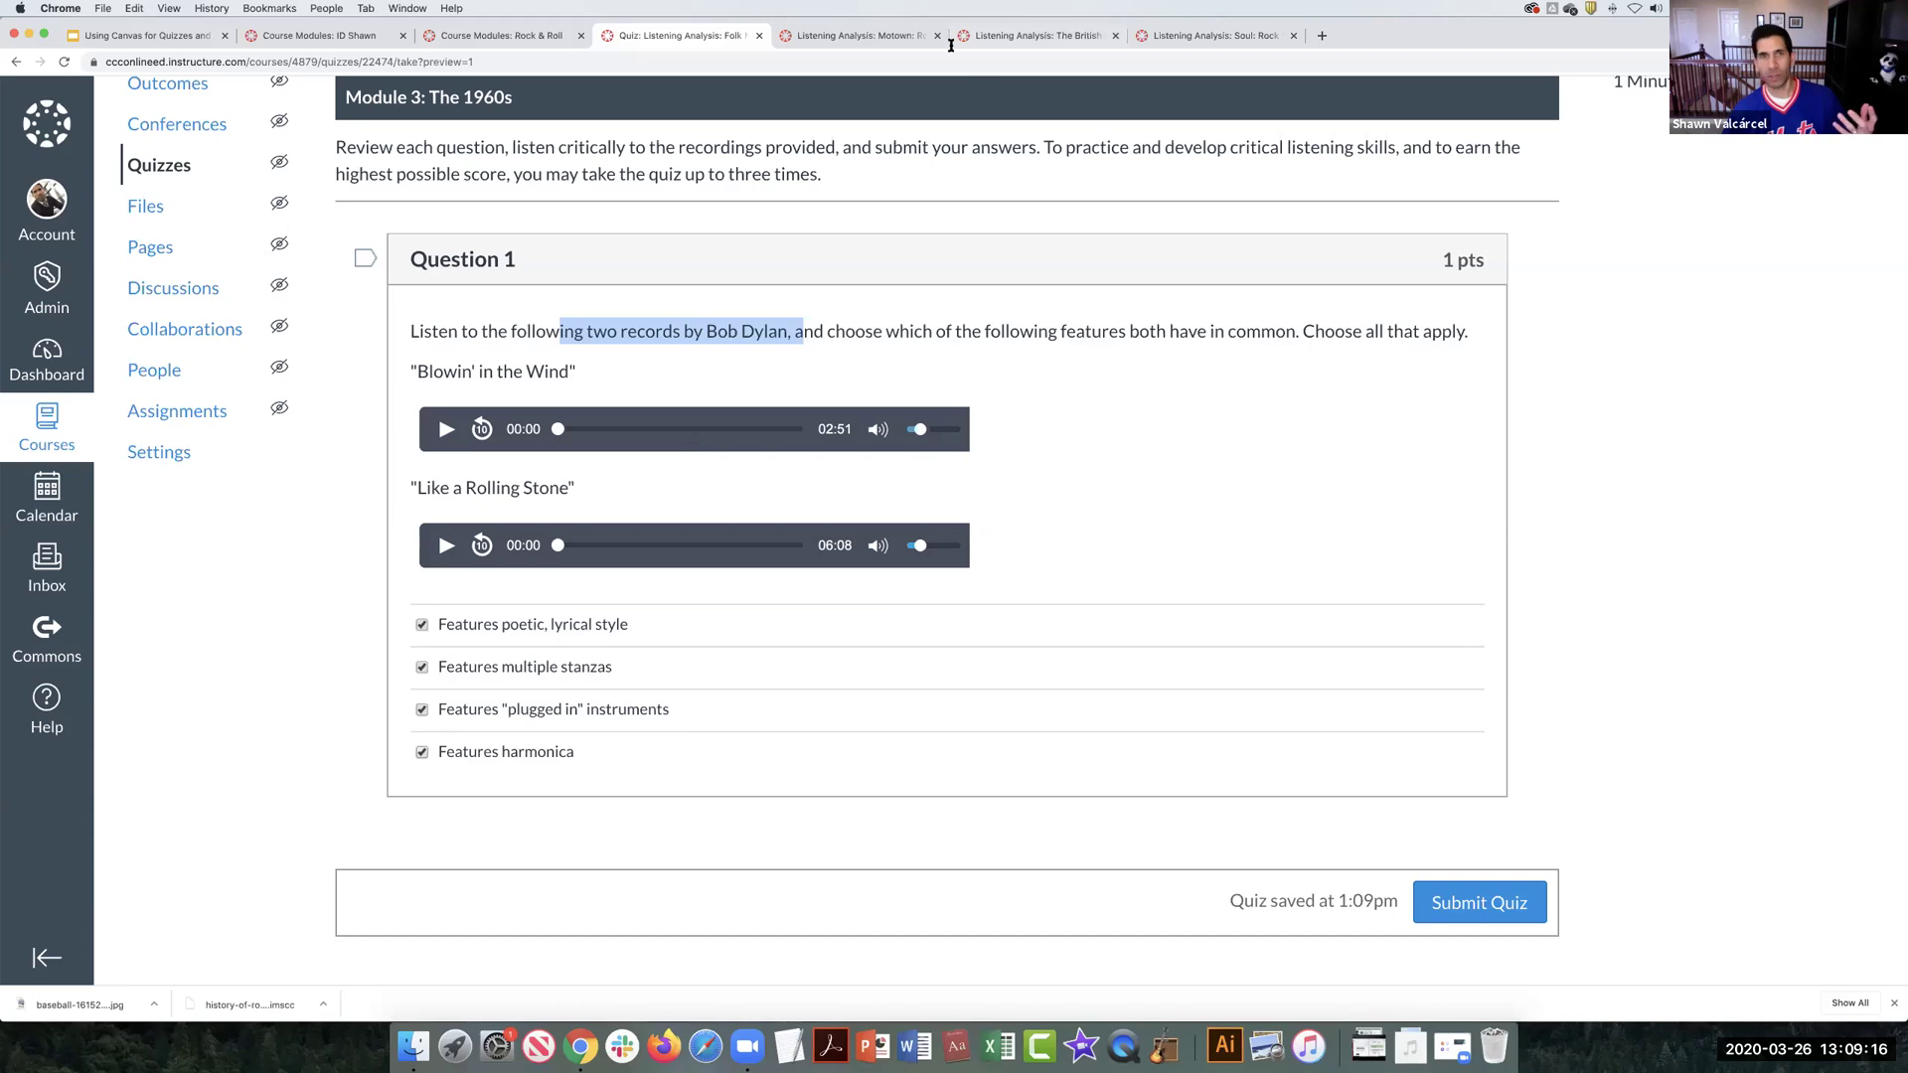
# Step: Preview the Listening Analysis: Motown quiz and look over its first three recording questions and their answer choices
pyautogui.click(849, 38)
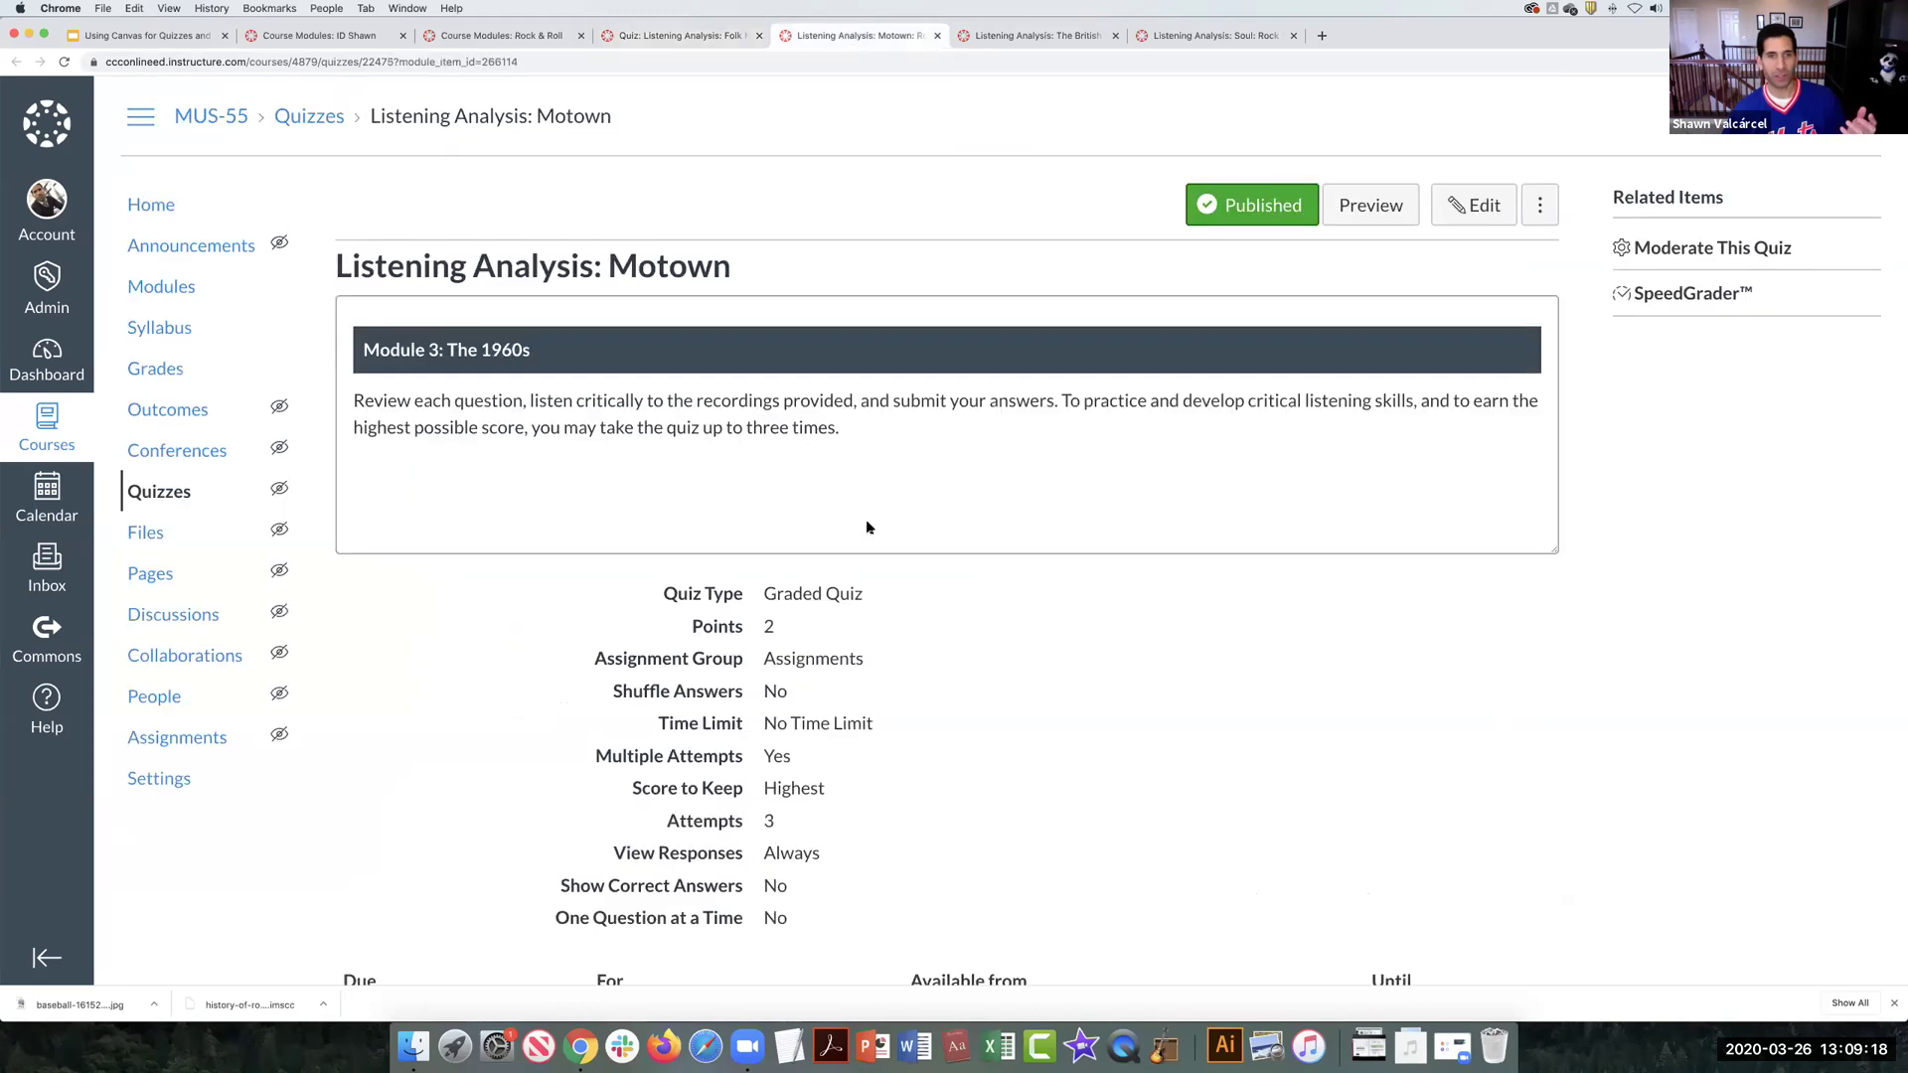
pyautogui.click(1356, 206)
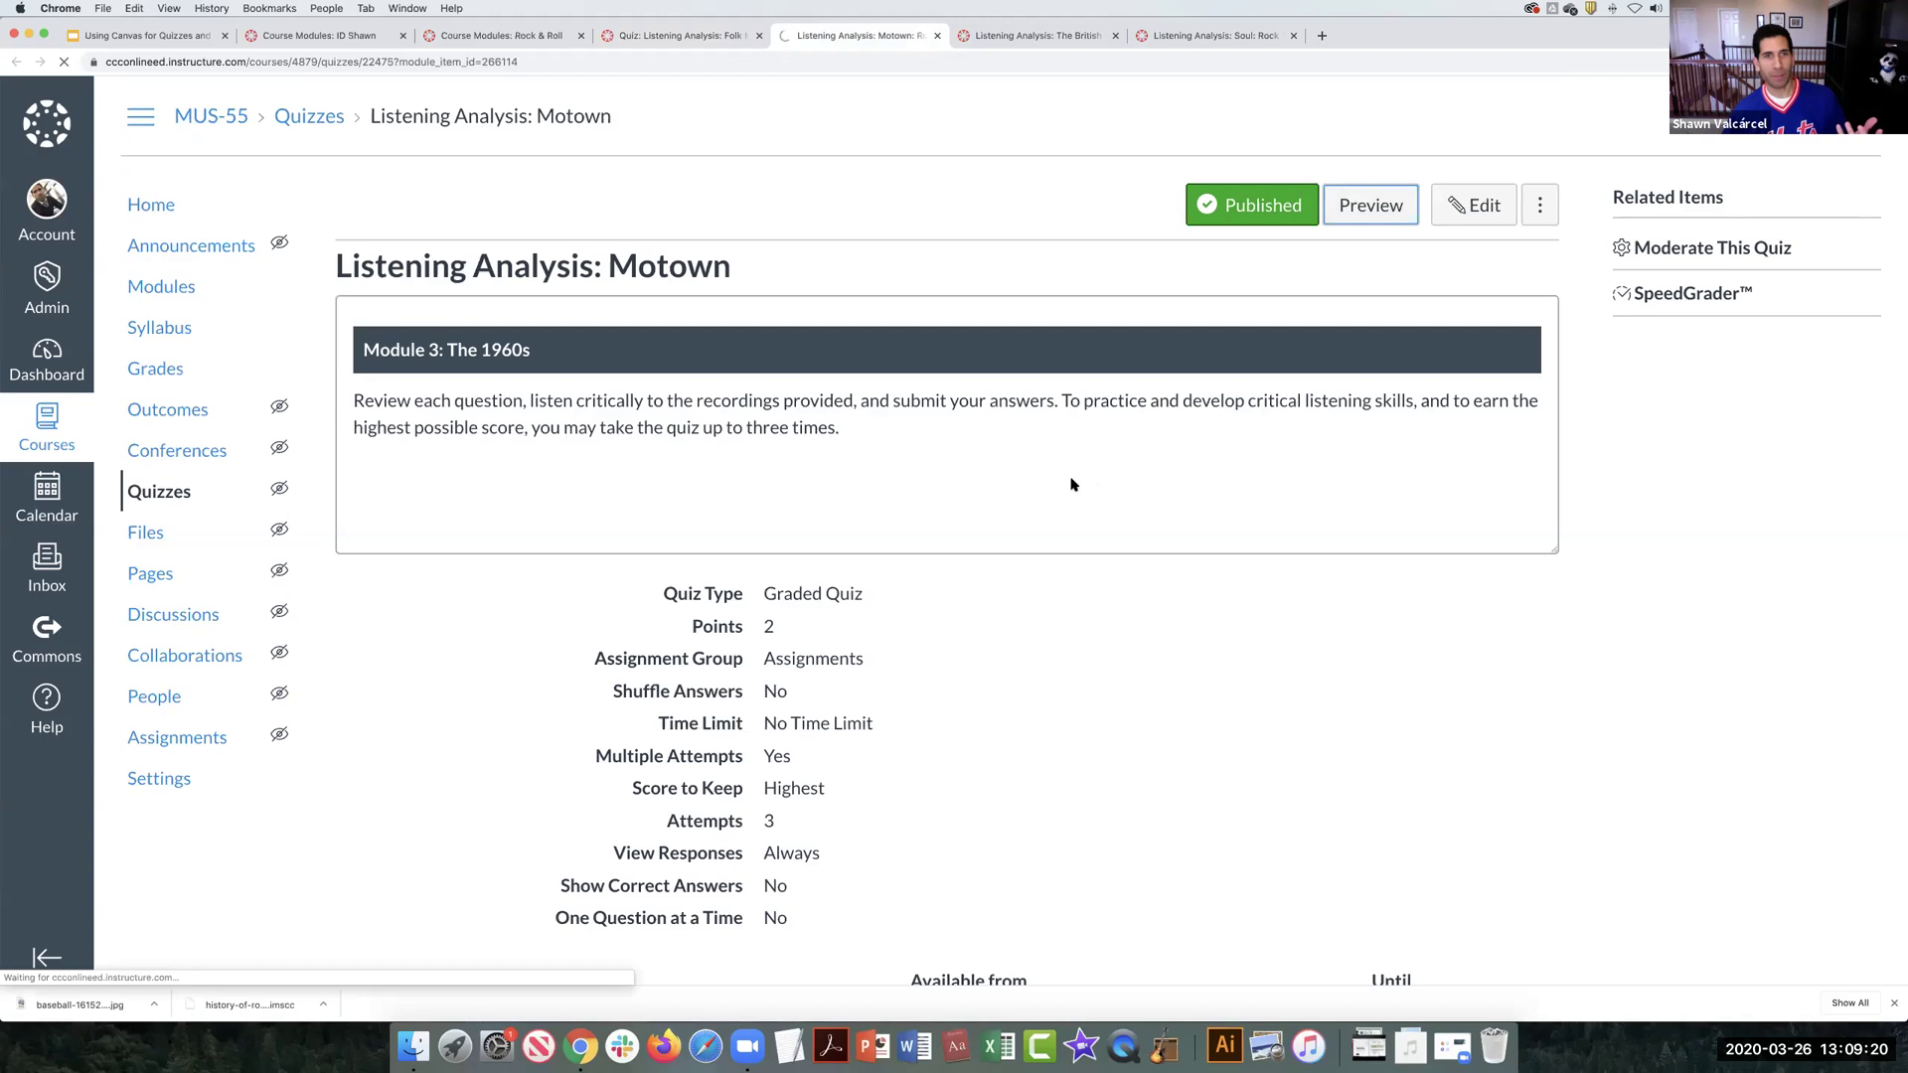
pyautogui.scroll(-3, 1062, 480)
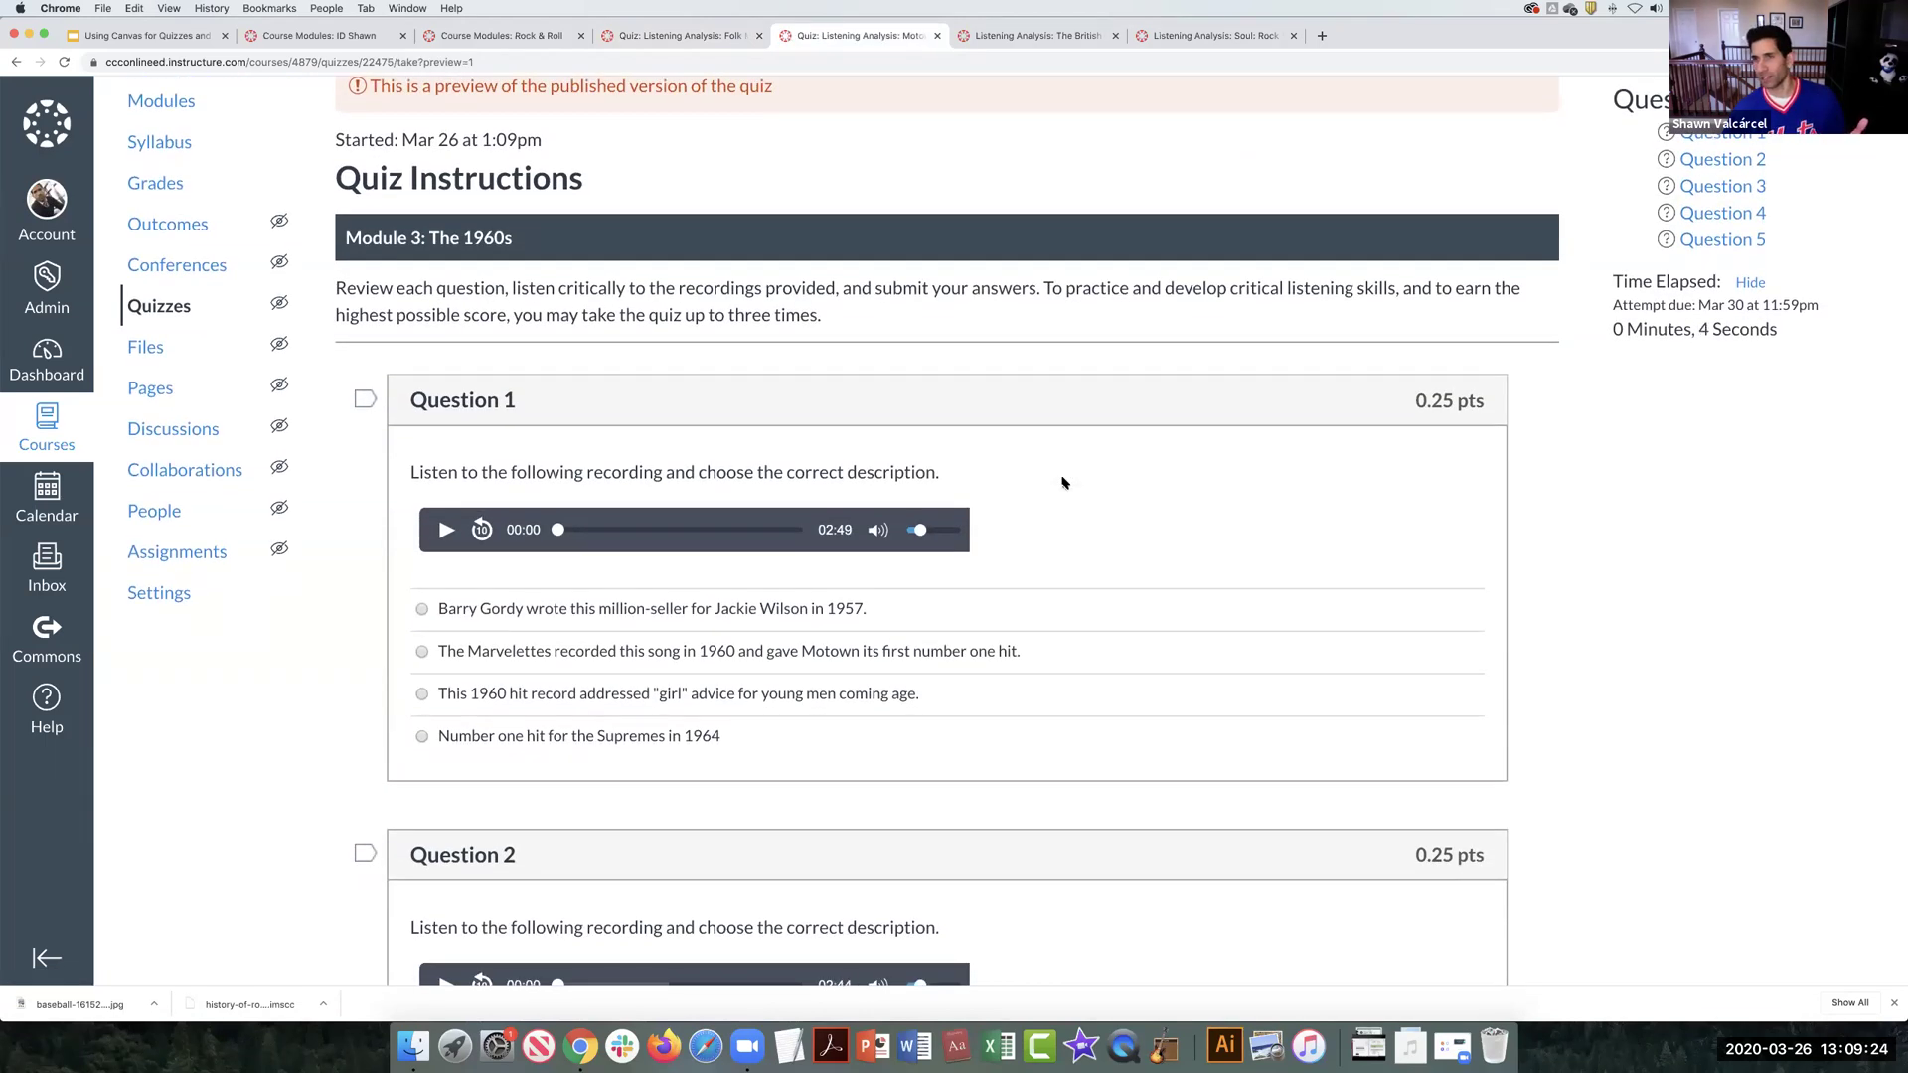
pyautogui.scroll(-5, 1062, 481)
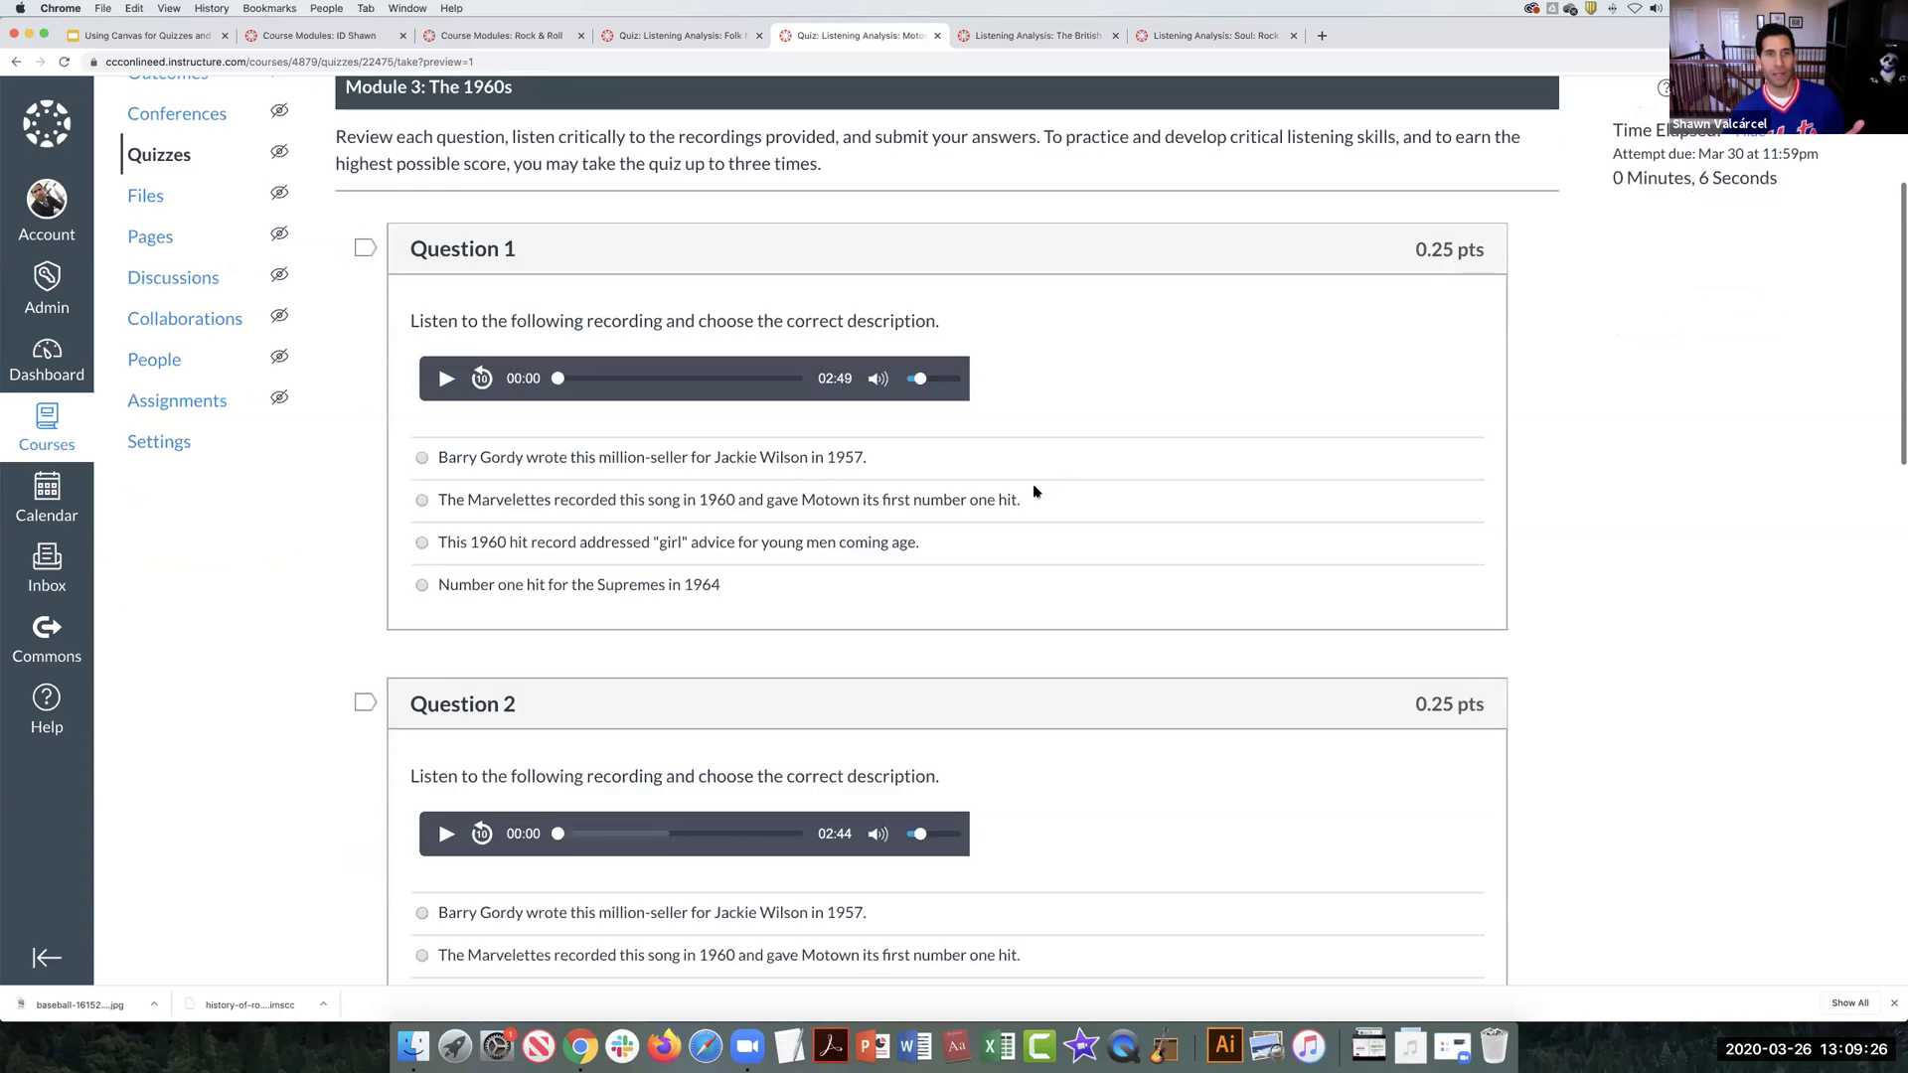
pyautogui.scroll(-1, 1033, 490)
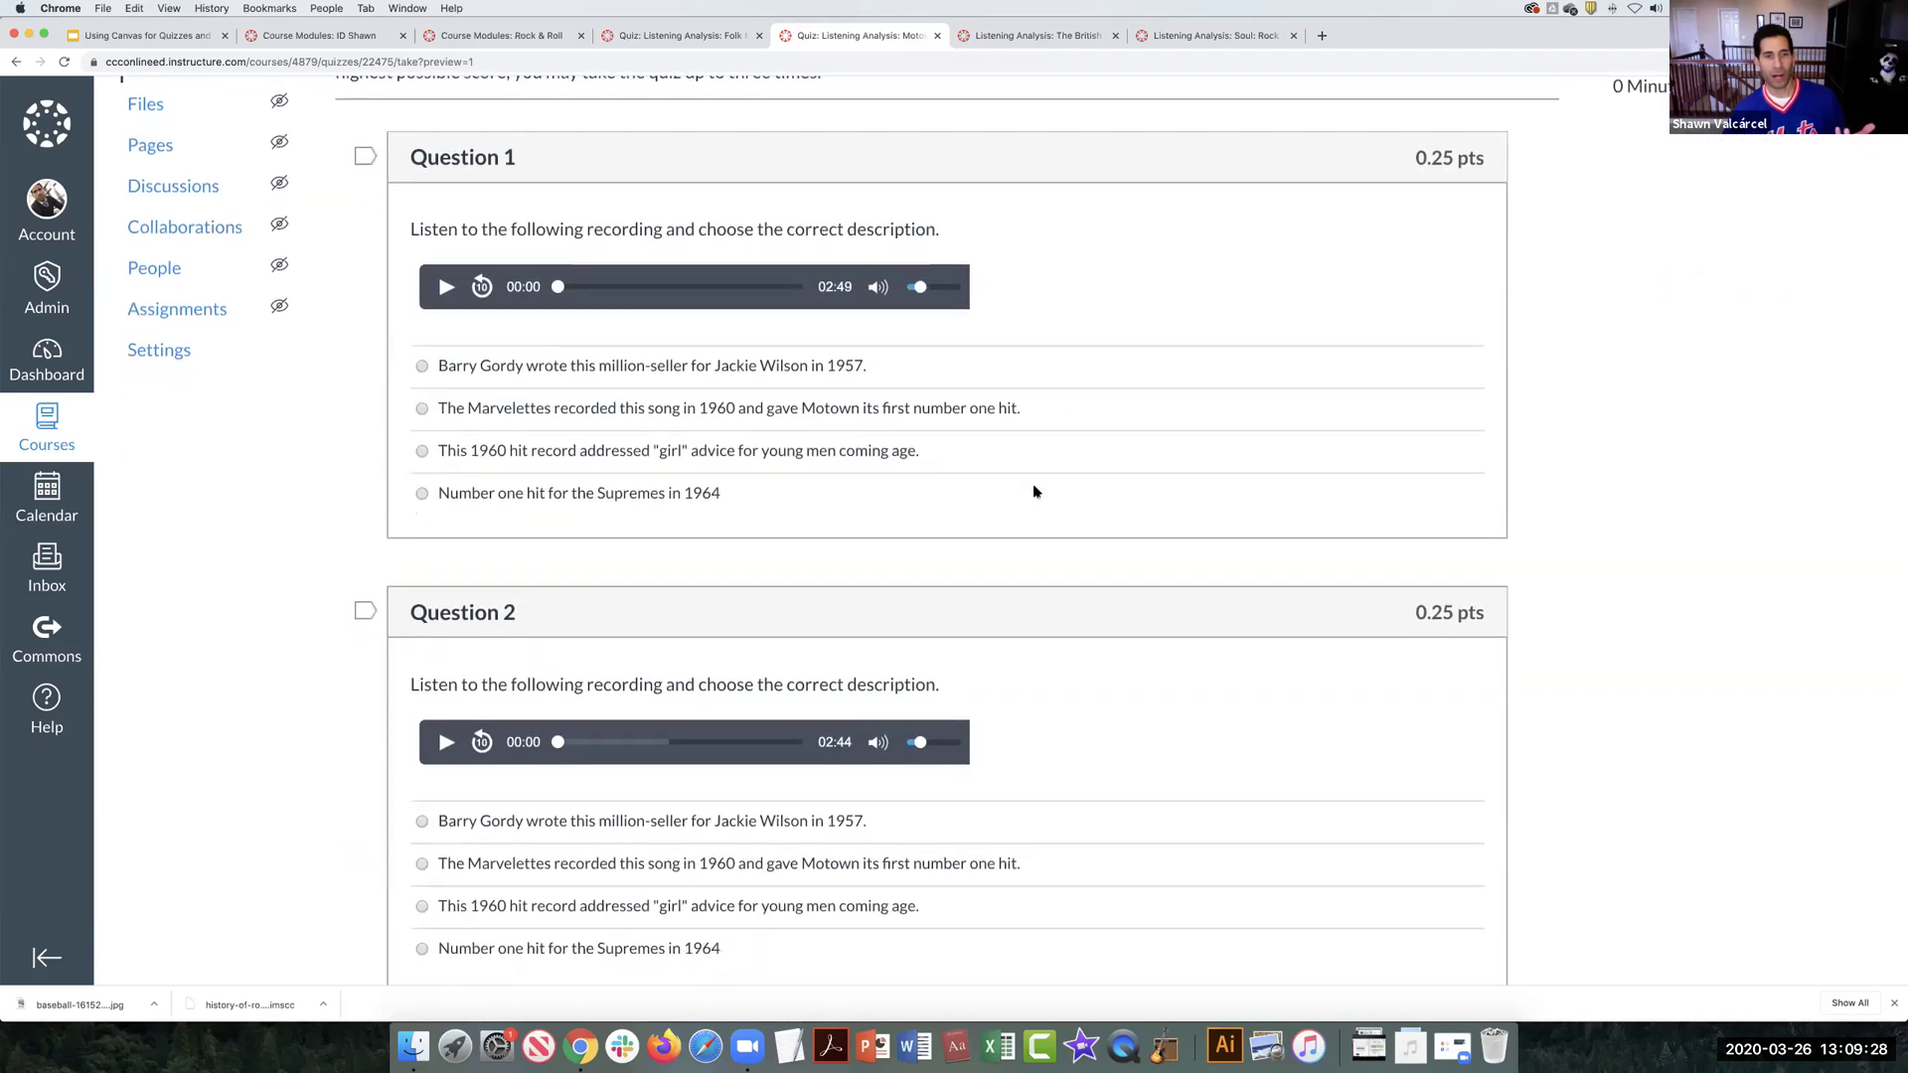
pyautogui.scroll(-9, 480, 393)
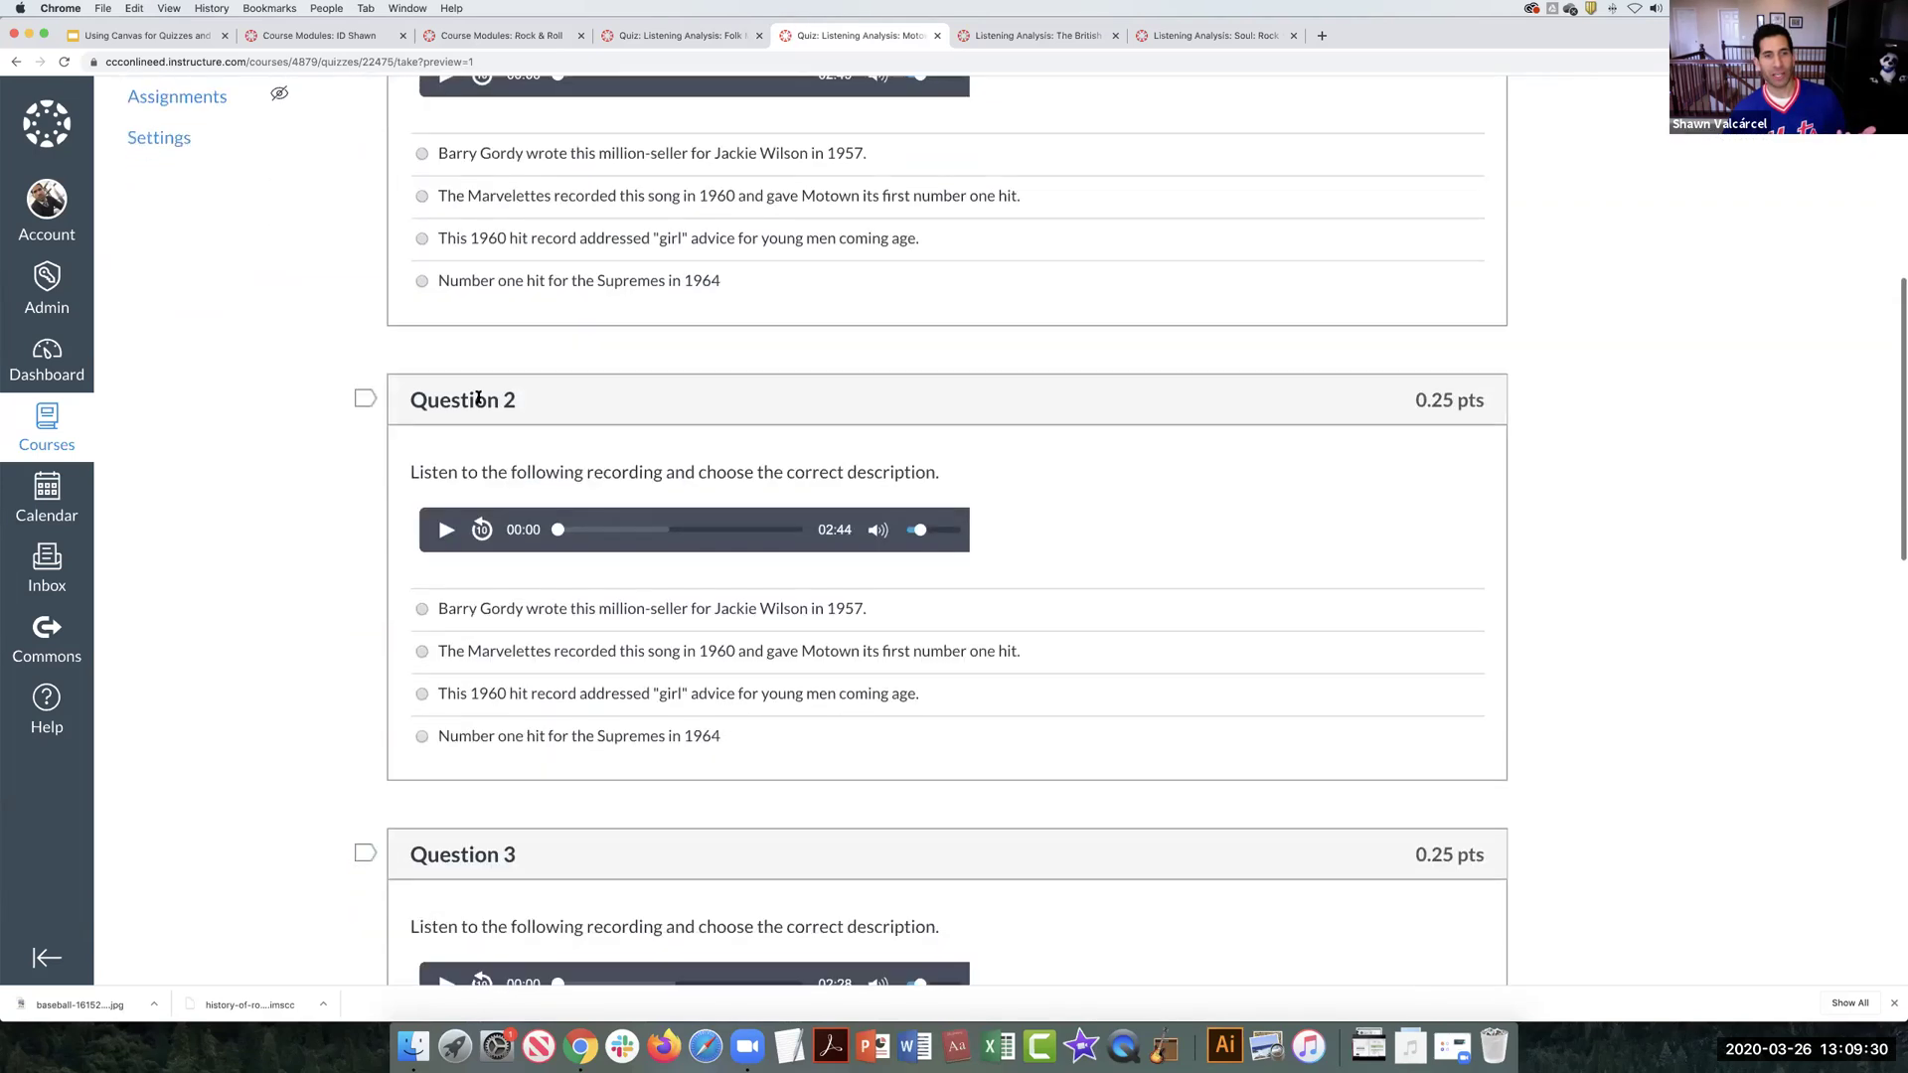
pyautogui.scroll(-5, 480, 393)
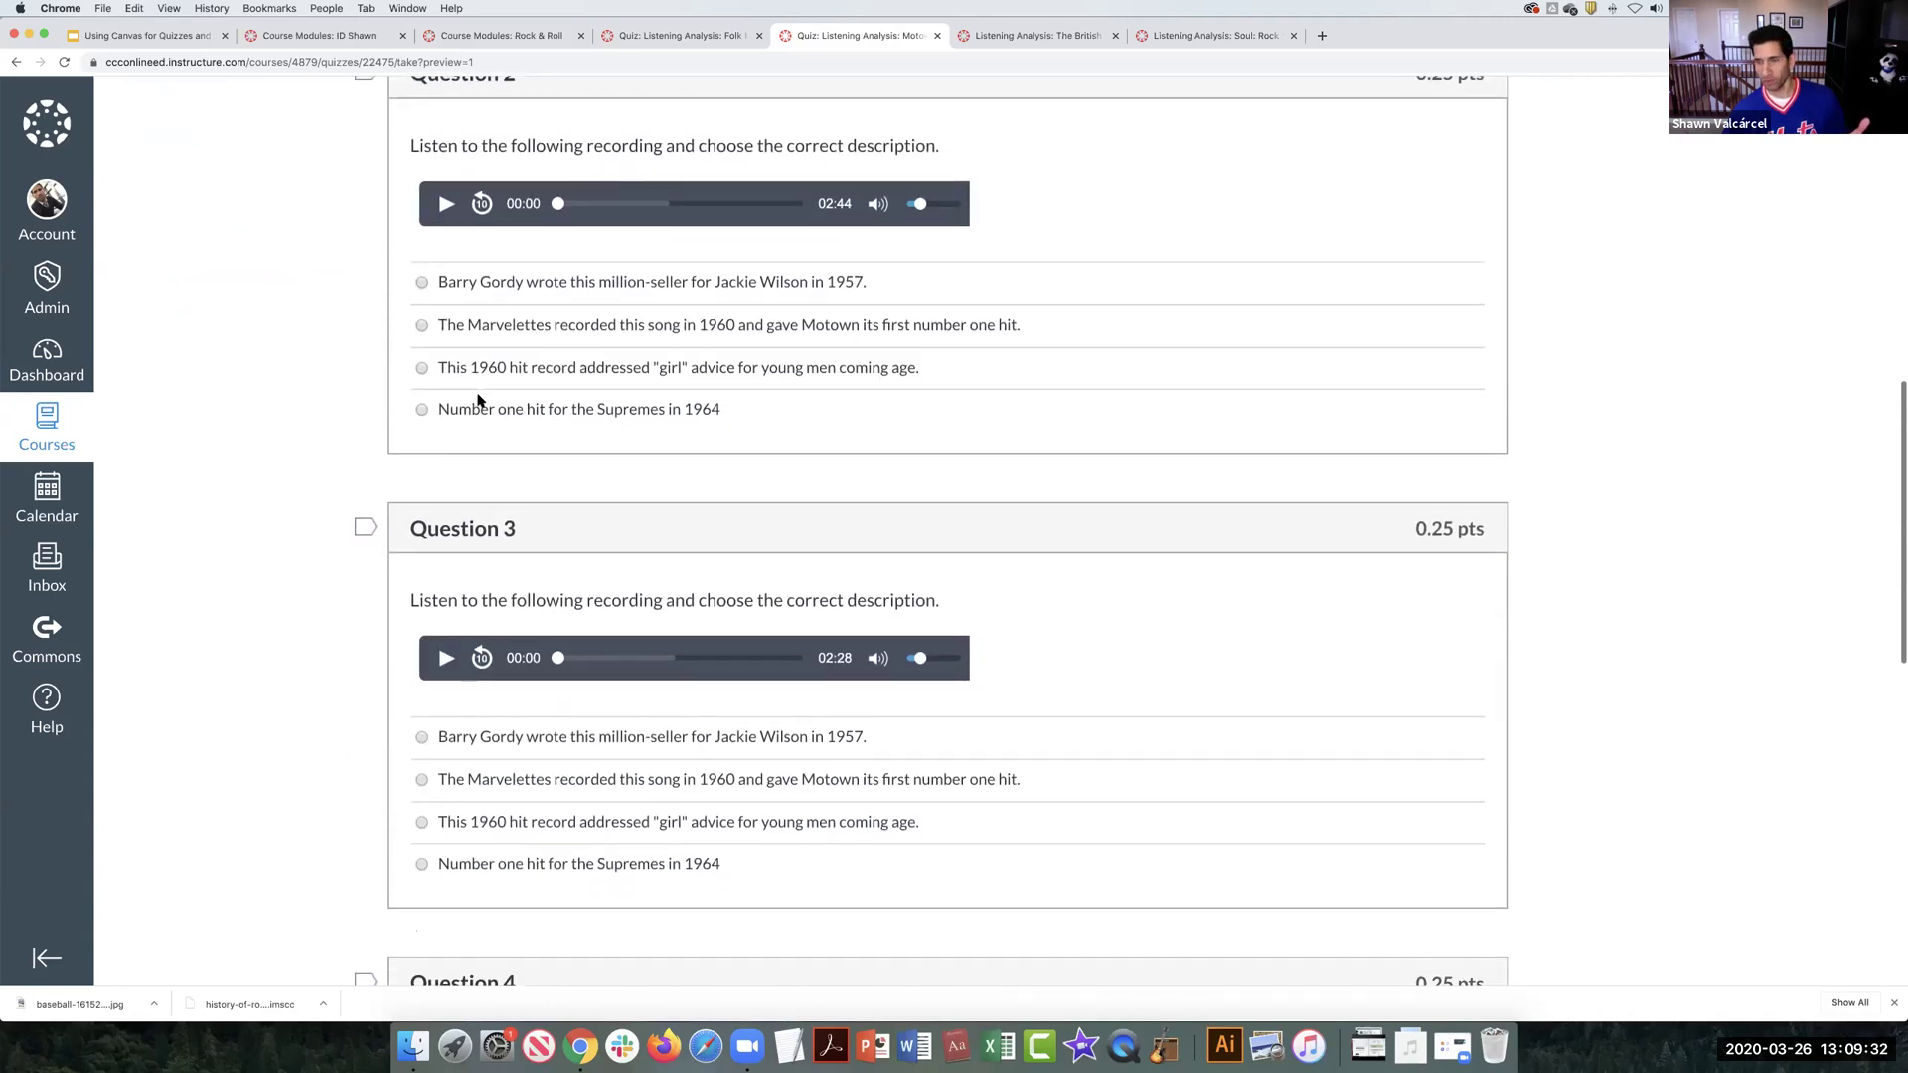
pyautogui.scroll(12, 478, 401)
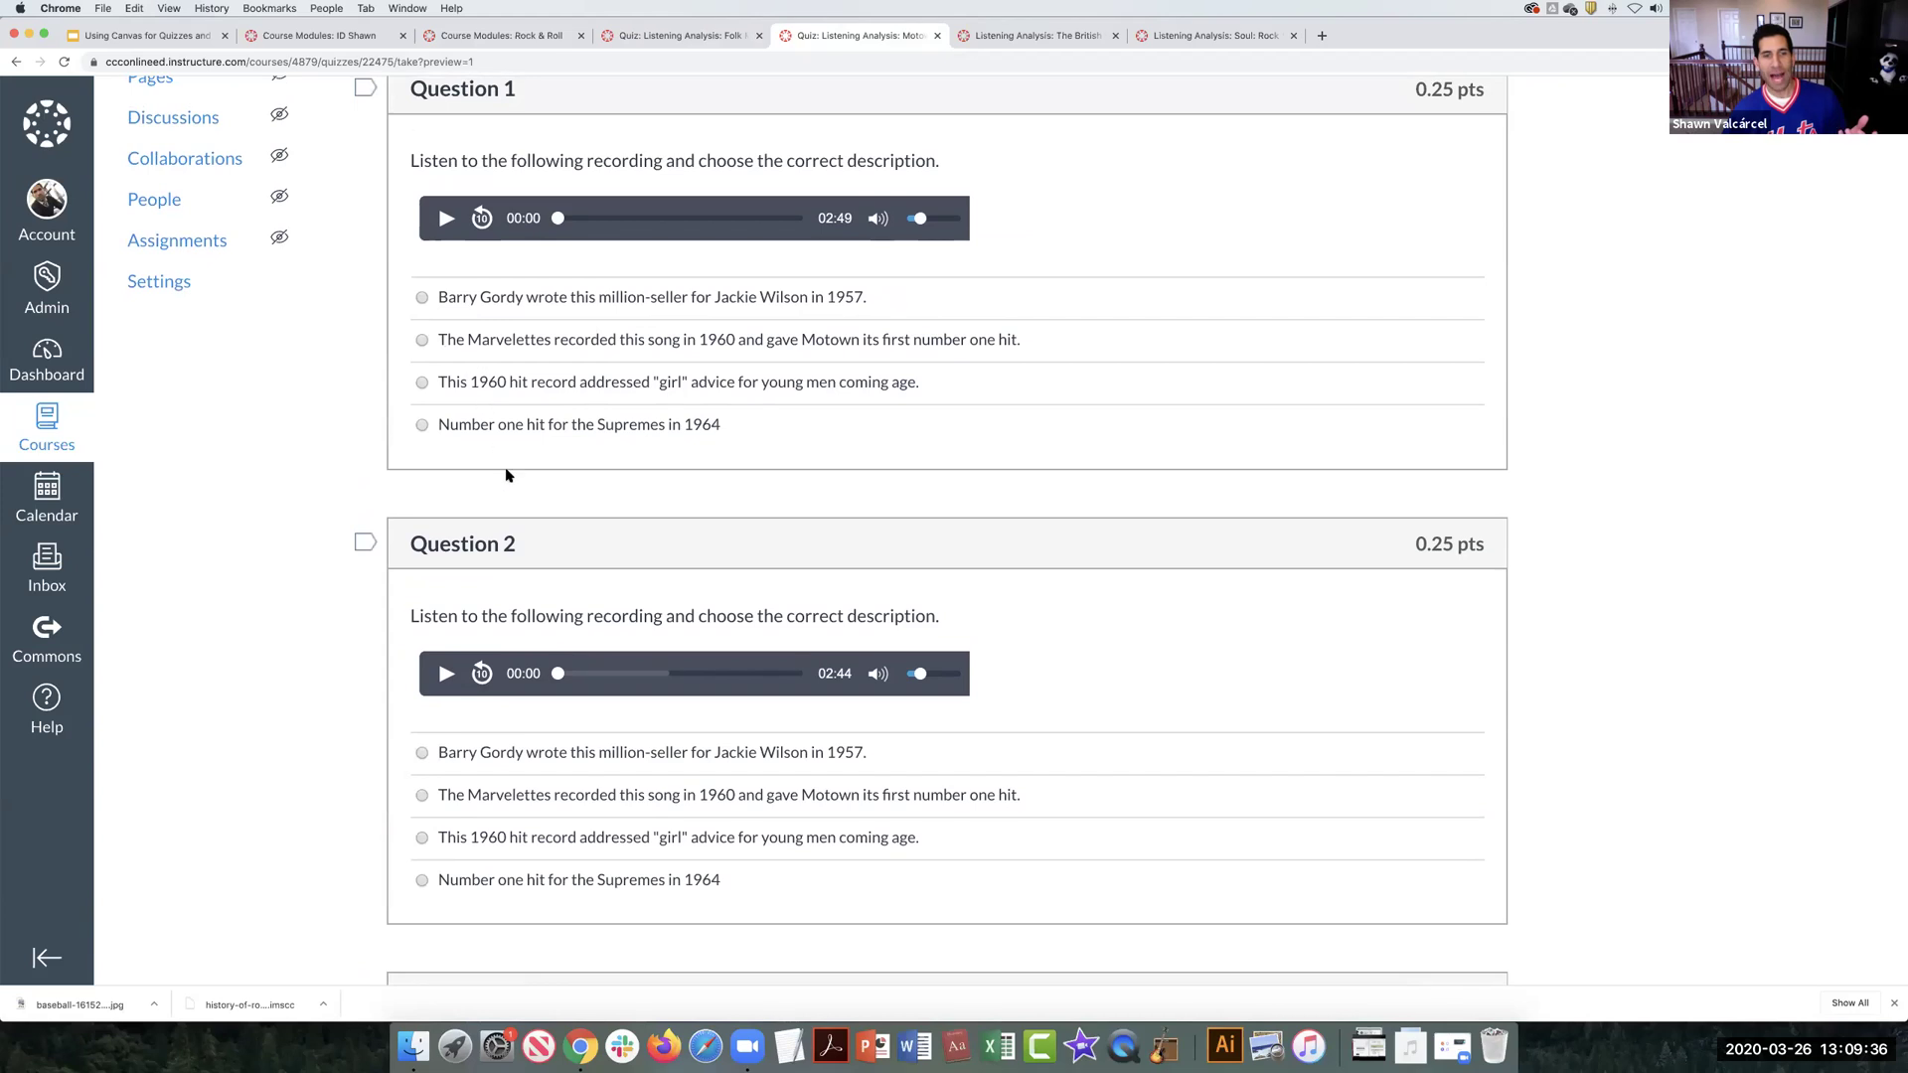
pyautogui.scroll(-2, 540, 702)
pyautogui.scroll(-2, 542, 760)
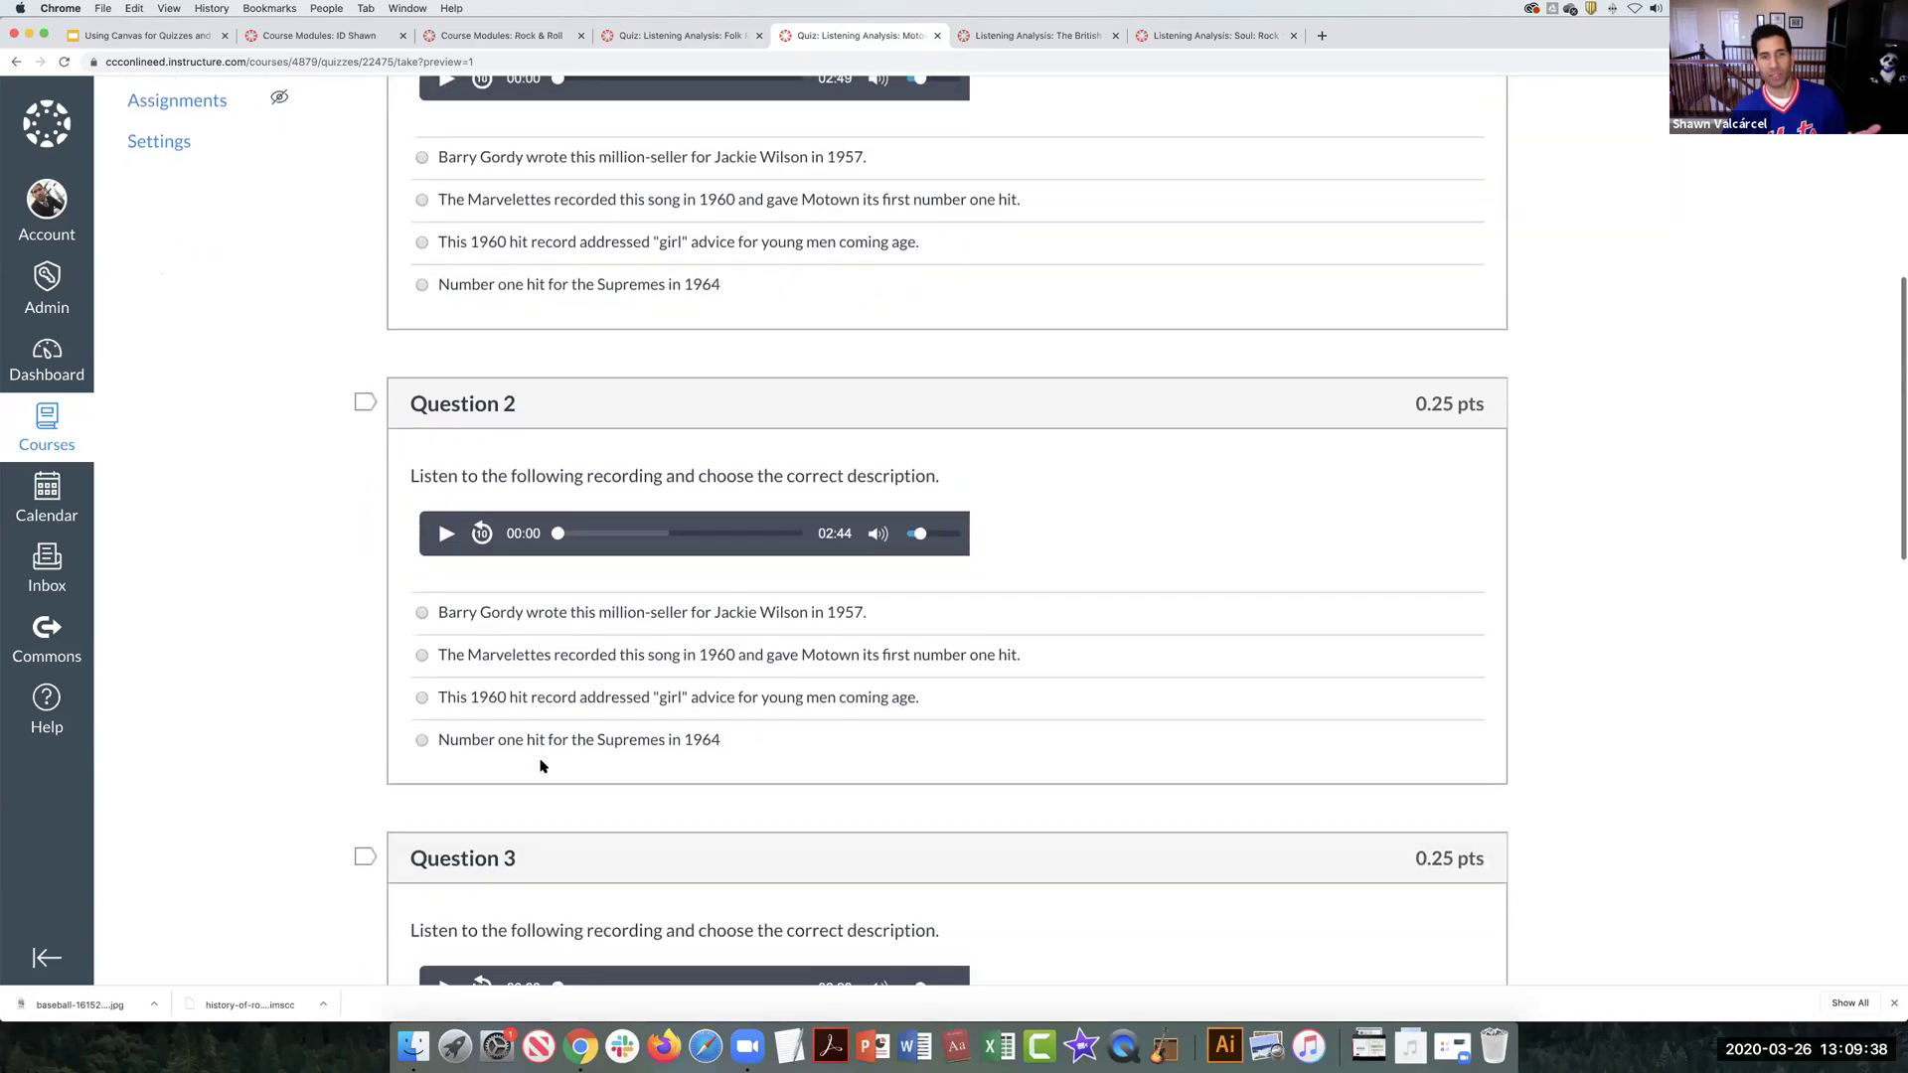
pyautogui.scroll(2, 497, 763)
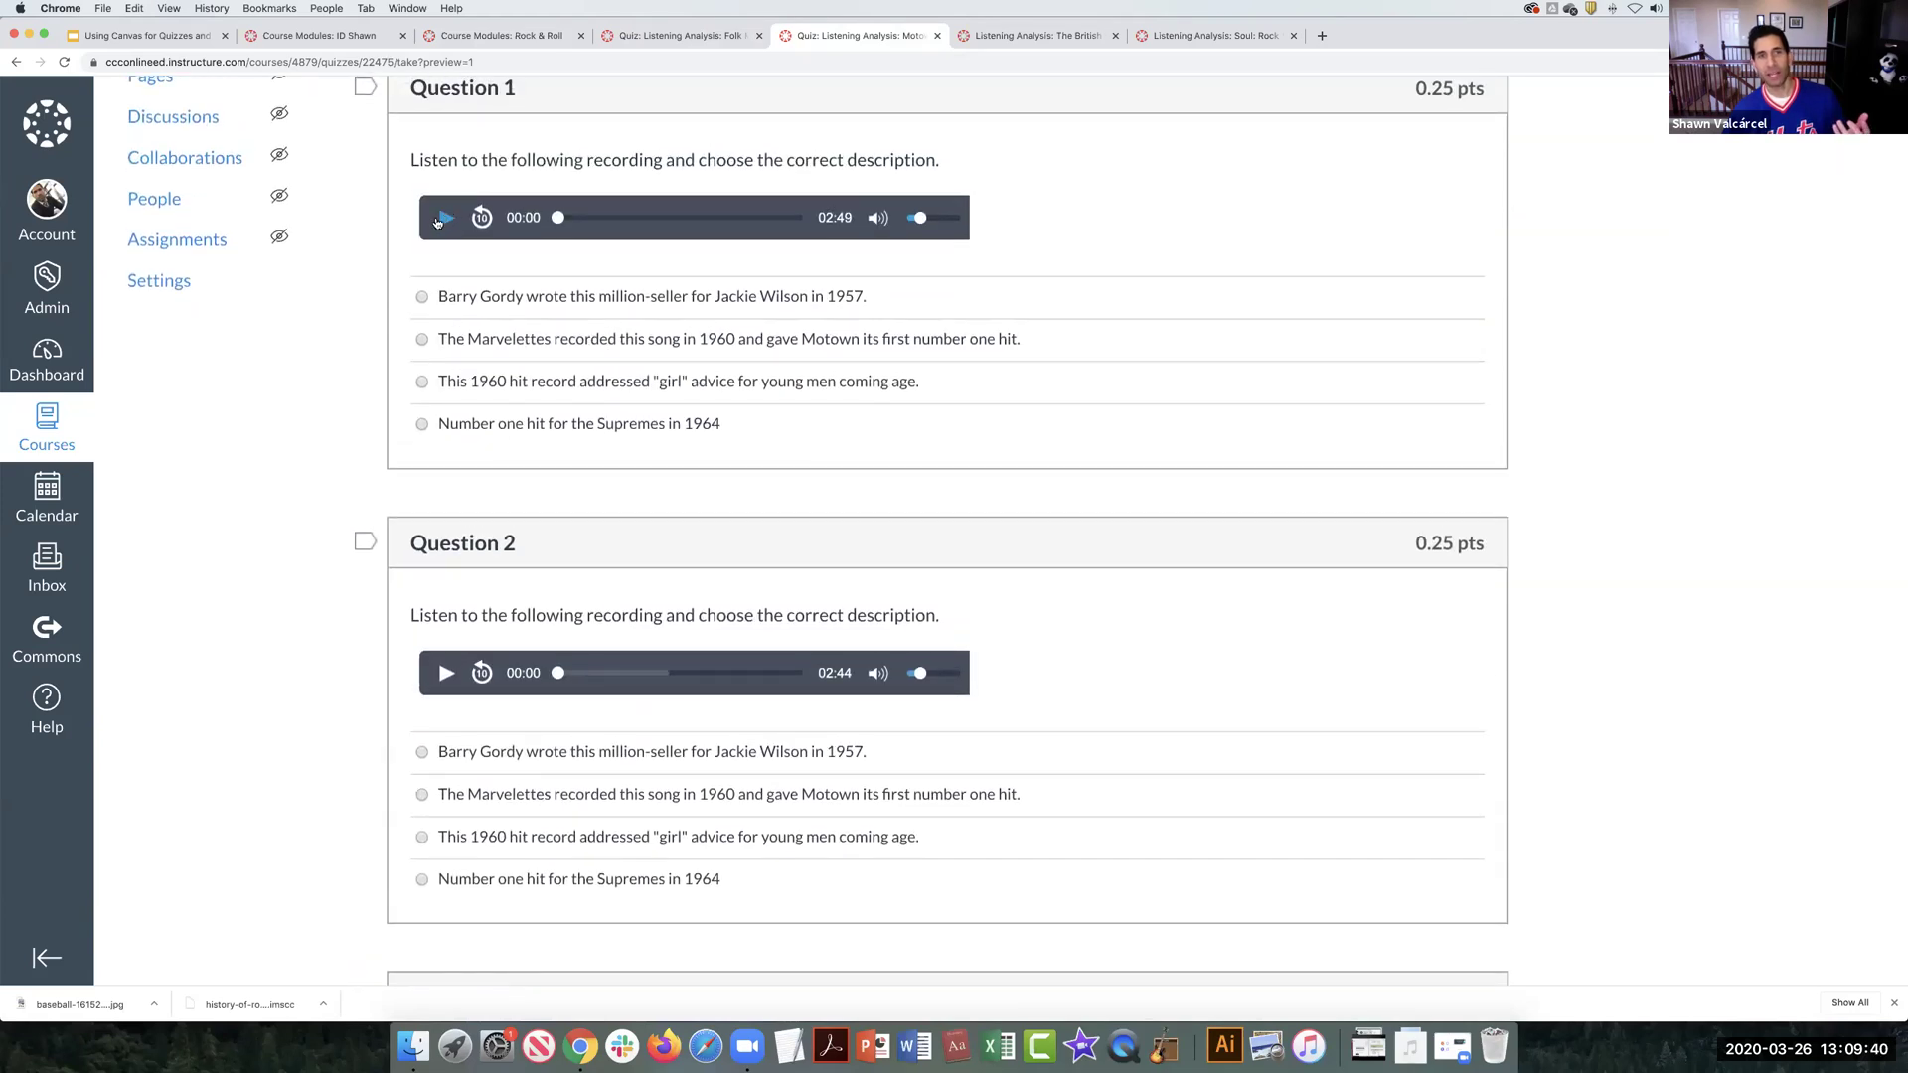
# Step: Answer the Motown quiz with the Barry Gordy description for Questions 1 and 3 and the Marvelettes description for Question 2
pyautogui.click(421, 297)
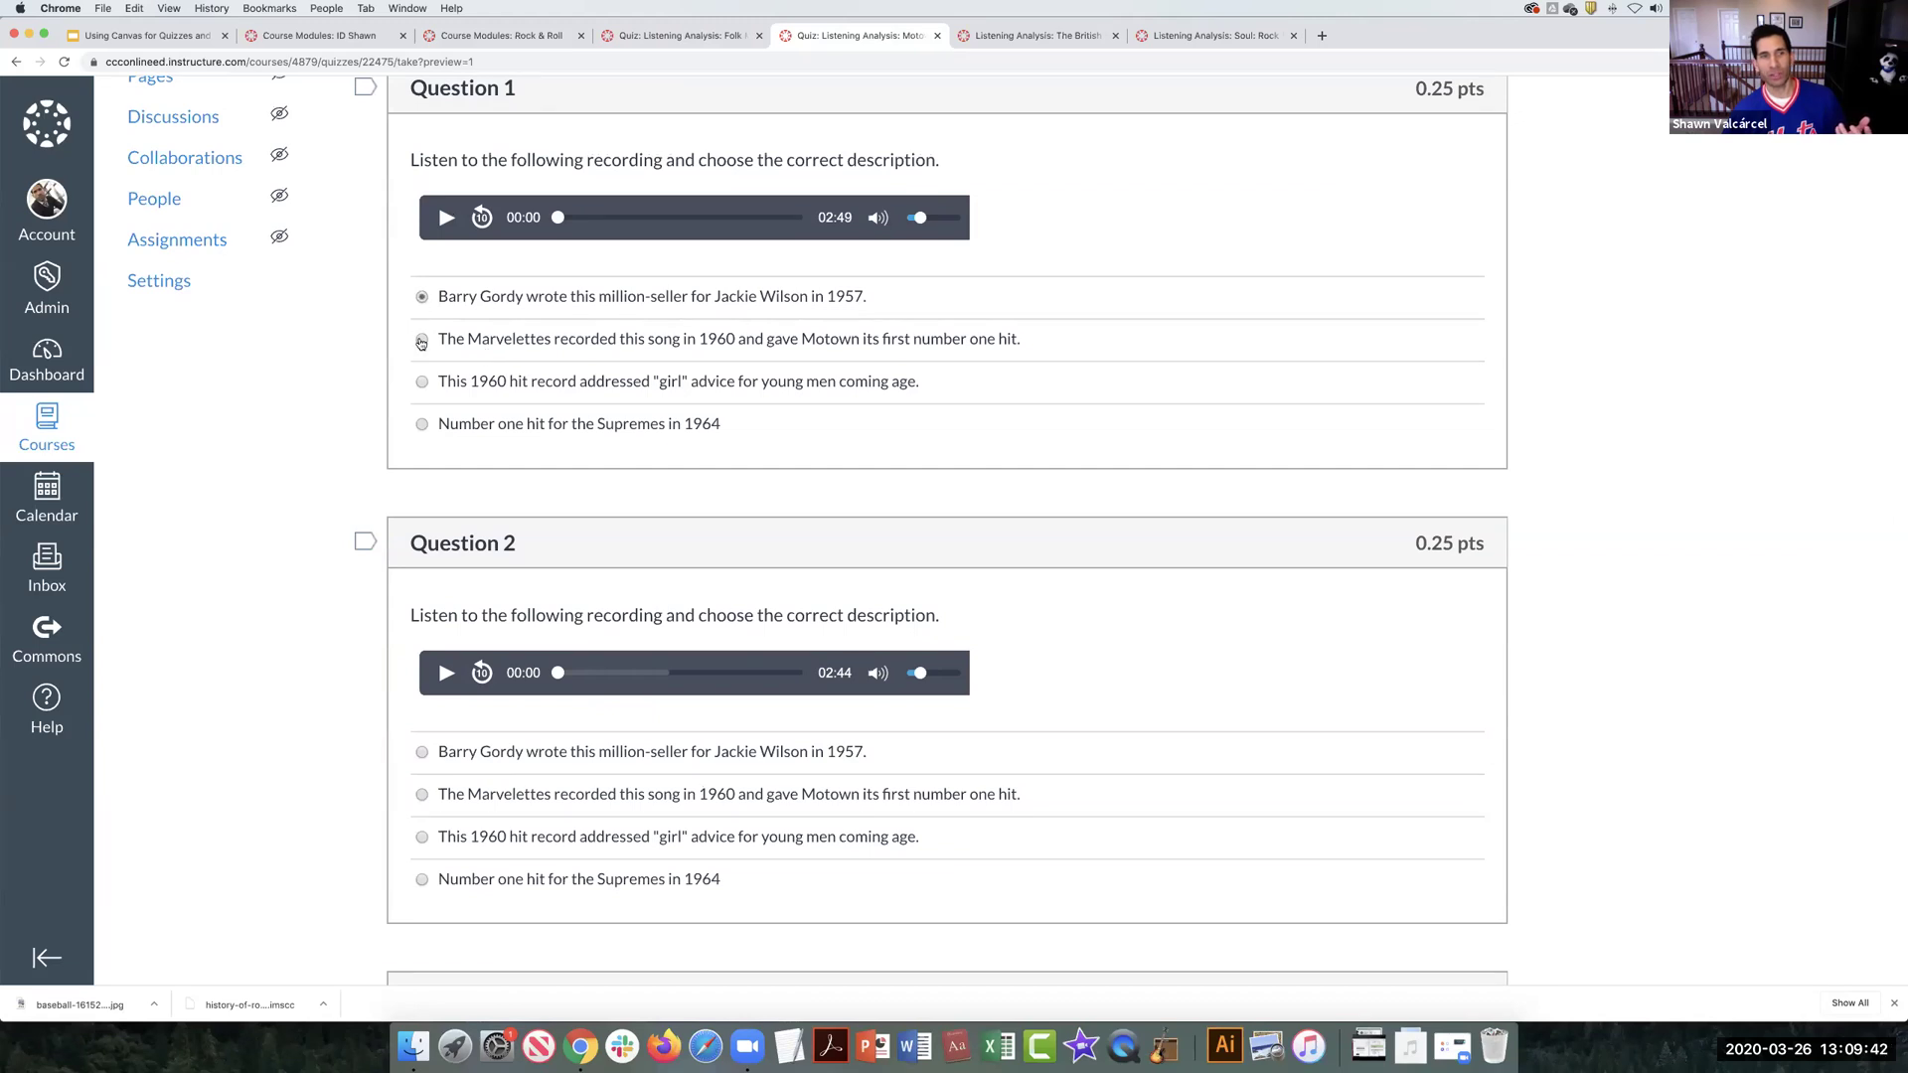
pyautogui.scroll(-2, 425, 369)
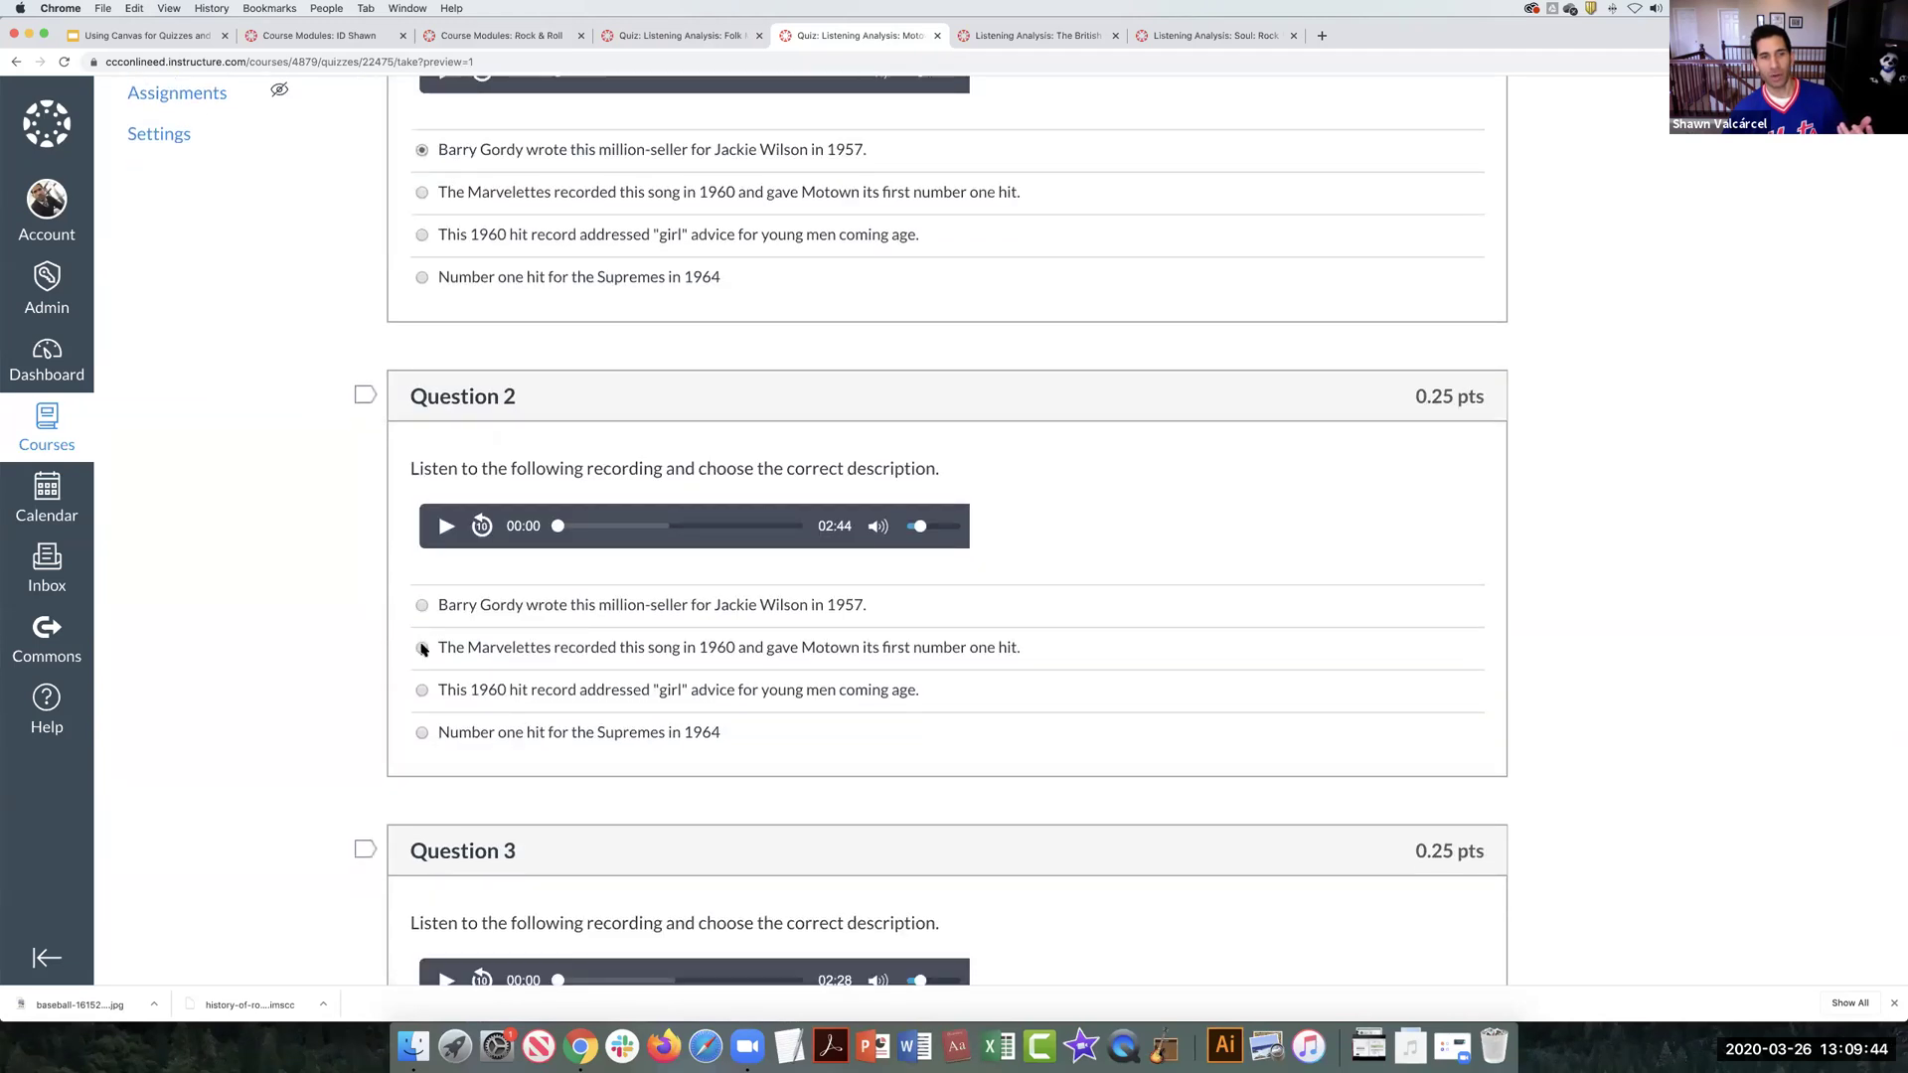
pyautogui.click(421, 647)
pyautogui.scroll(-3, 421, 648)
pyautogui.click(421, 839)
pyautogui.scroll(-1, 494, 791)
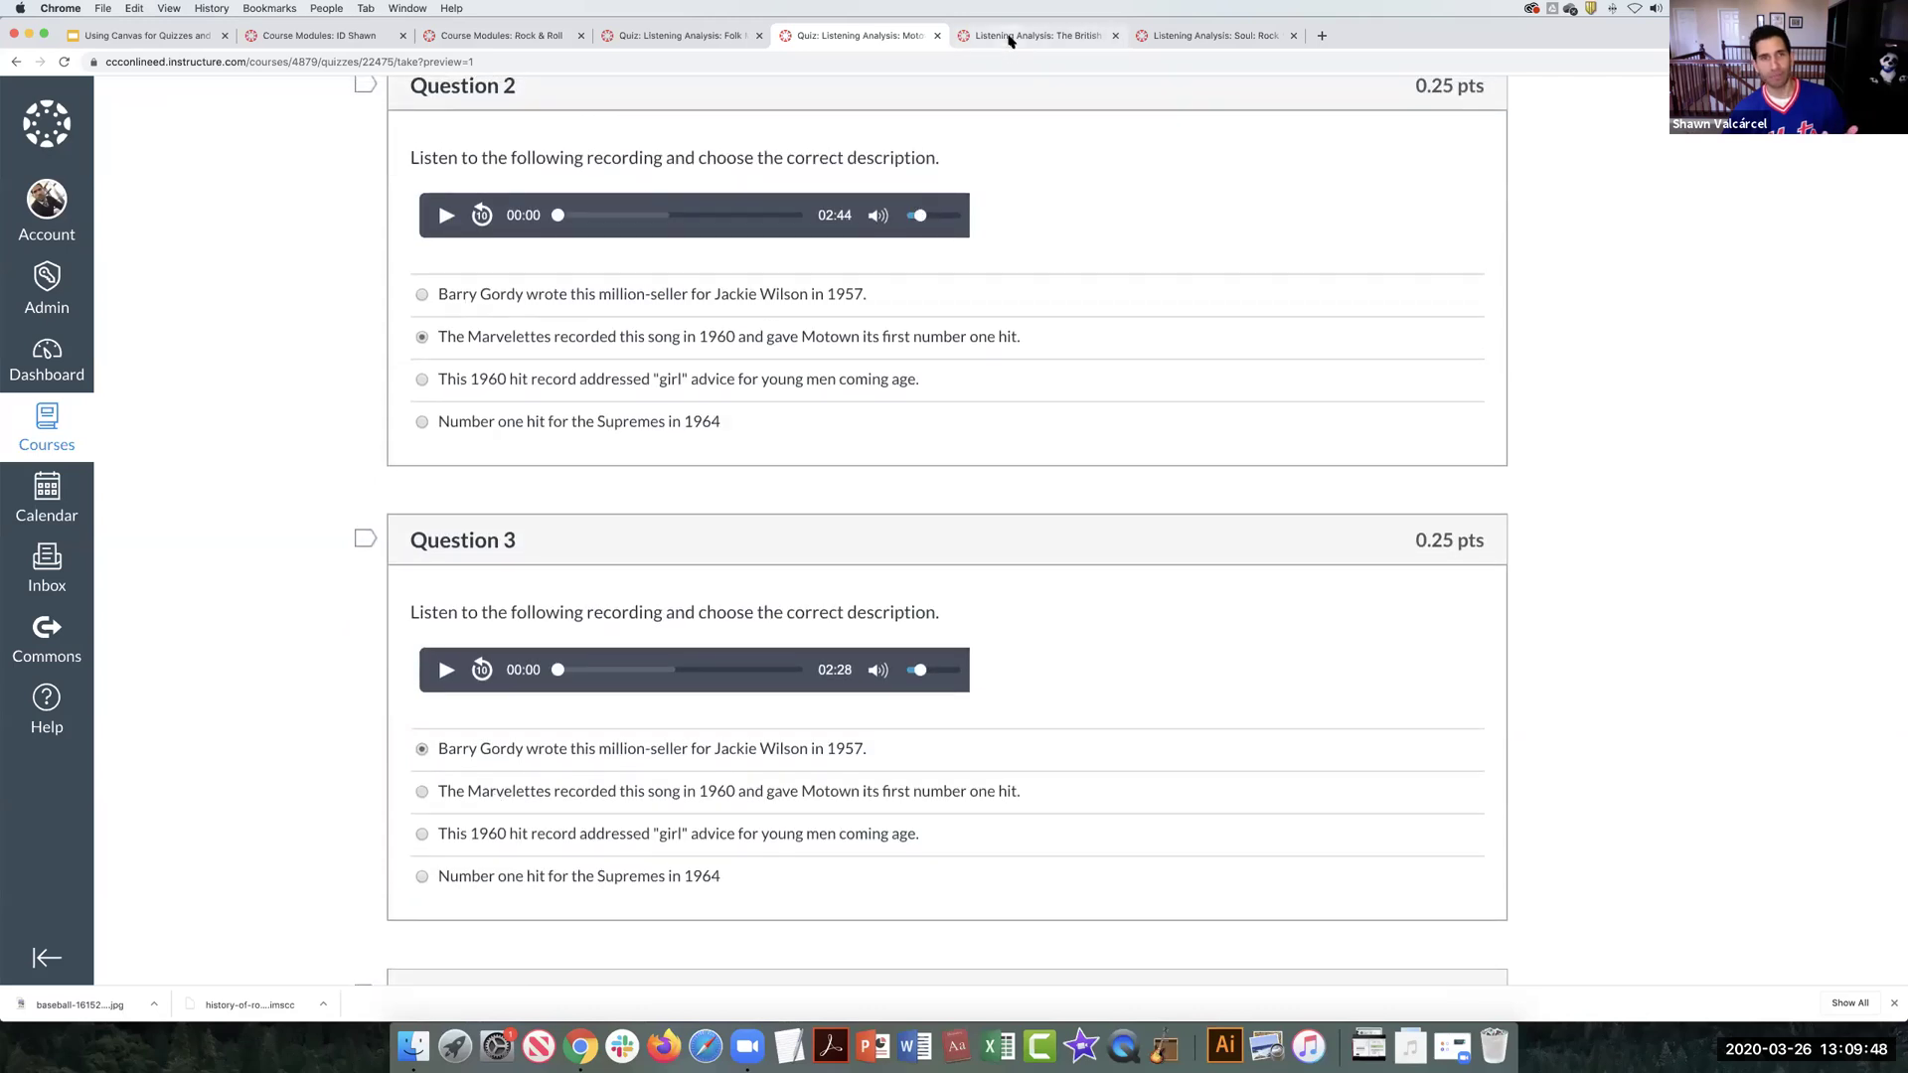
# Step: Preview the Listening Analysis: The British Invasion quiz and bring up its matching question
pyautogui.click(1010, 40)
pyautogui.click(1361, 212)
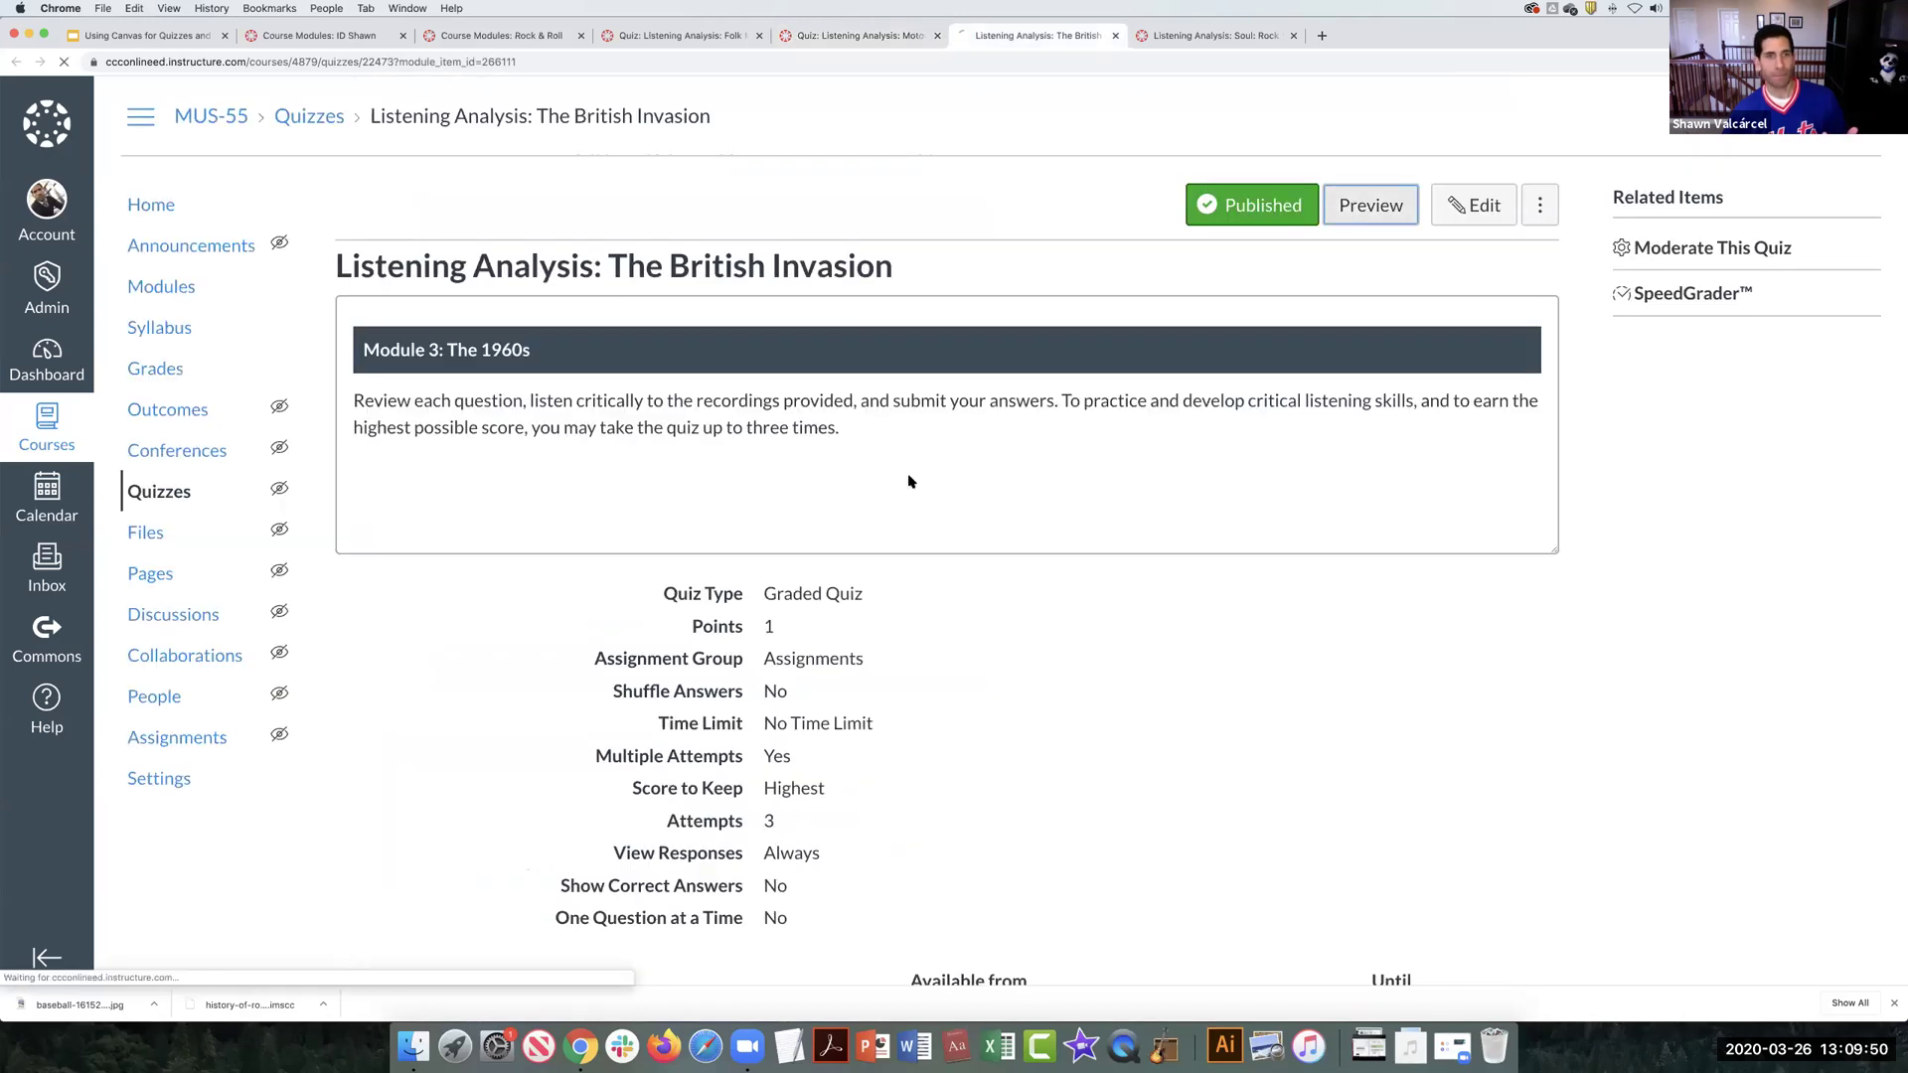
pyautogui.scroll(-2, 831, 506)
pyautogui.scroll(-5, 830, 511)
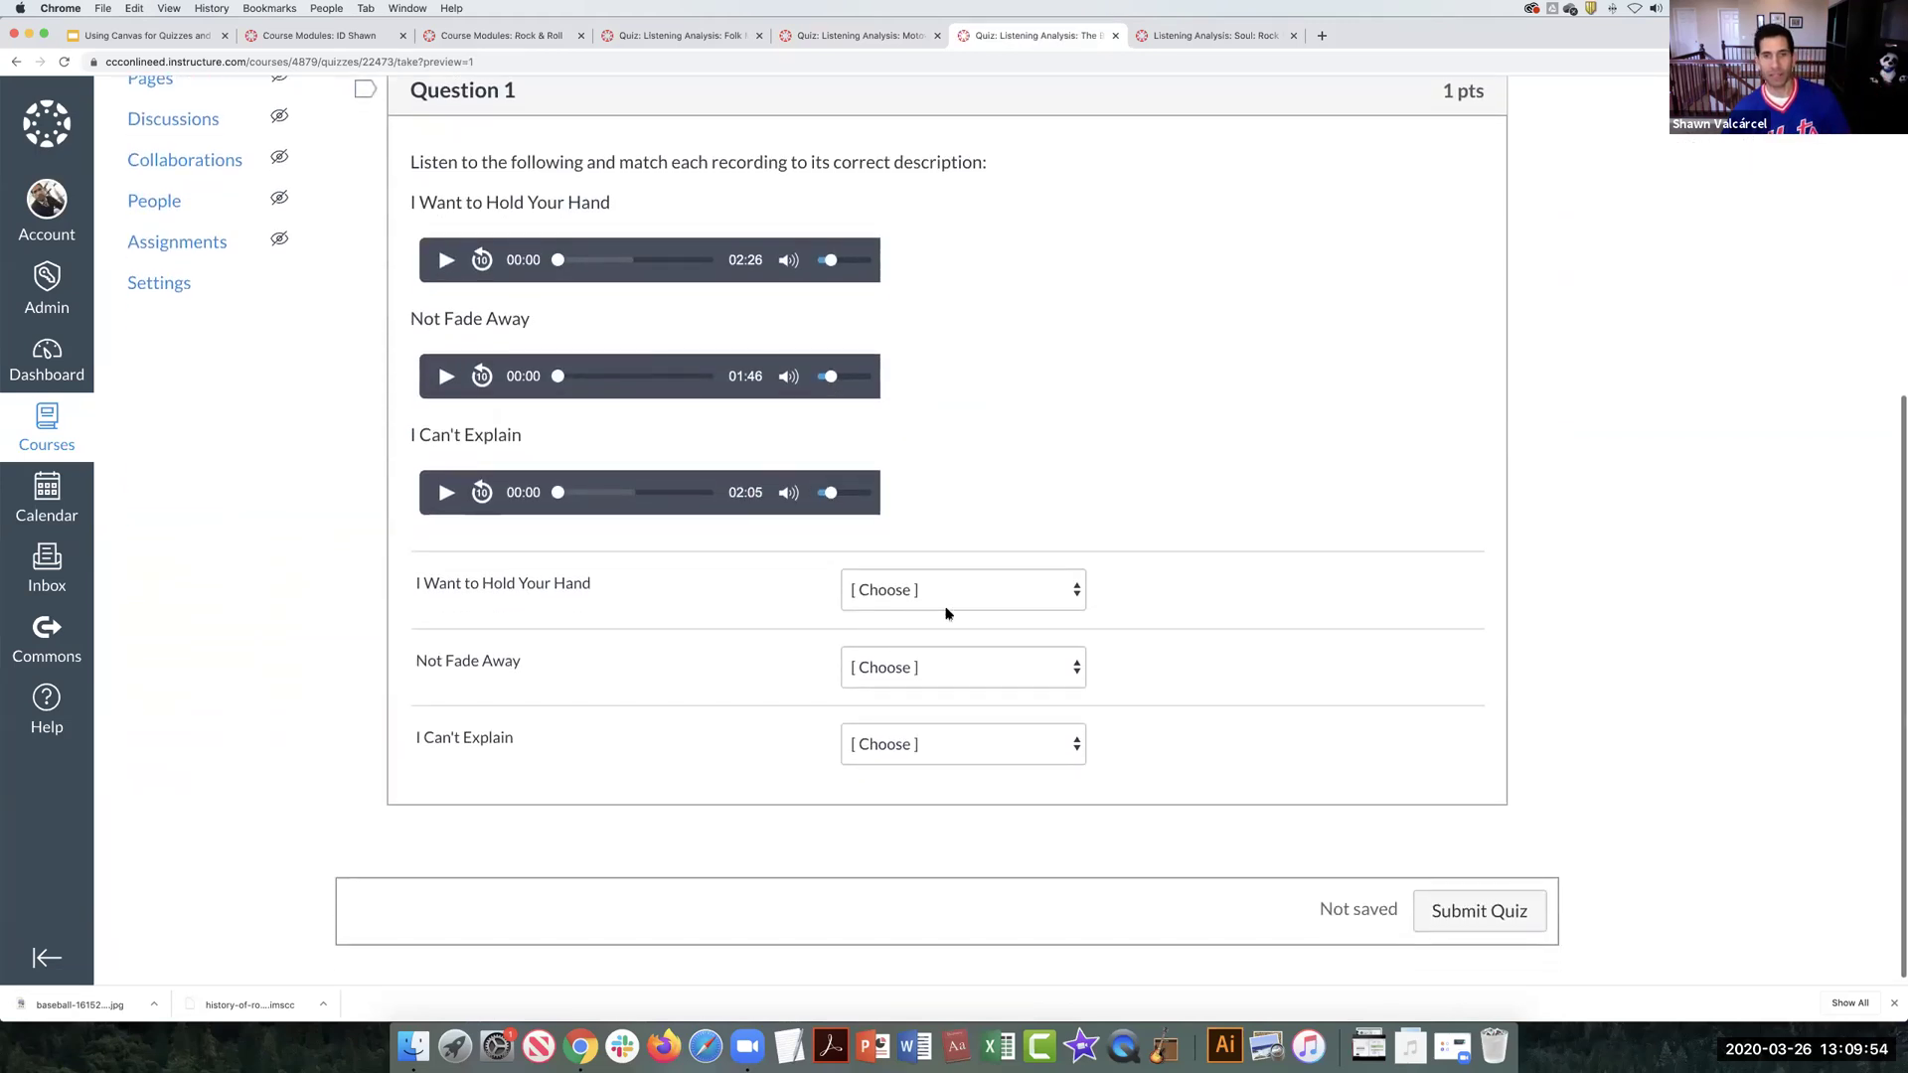
# Step: Match "I Want to Hold Your Hand" and "I Can't Explain" to the multiple modes description, and "Not Fade Away" to the Buddy Holly cover
pyautogui.click(1061, 594)
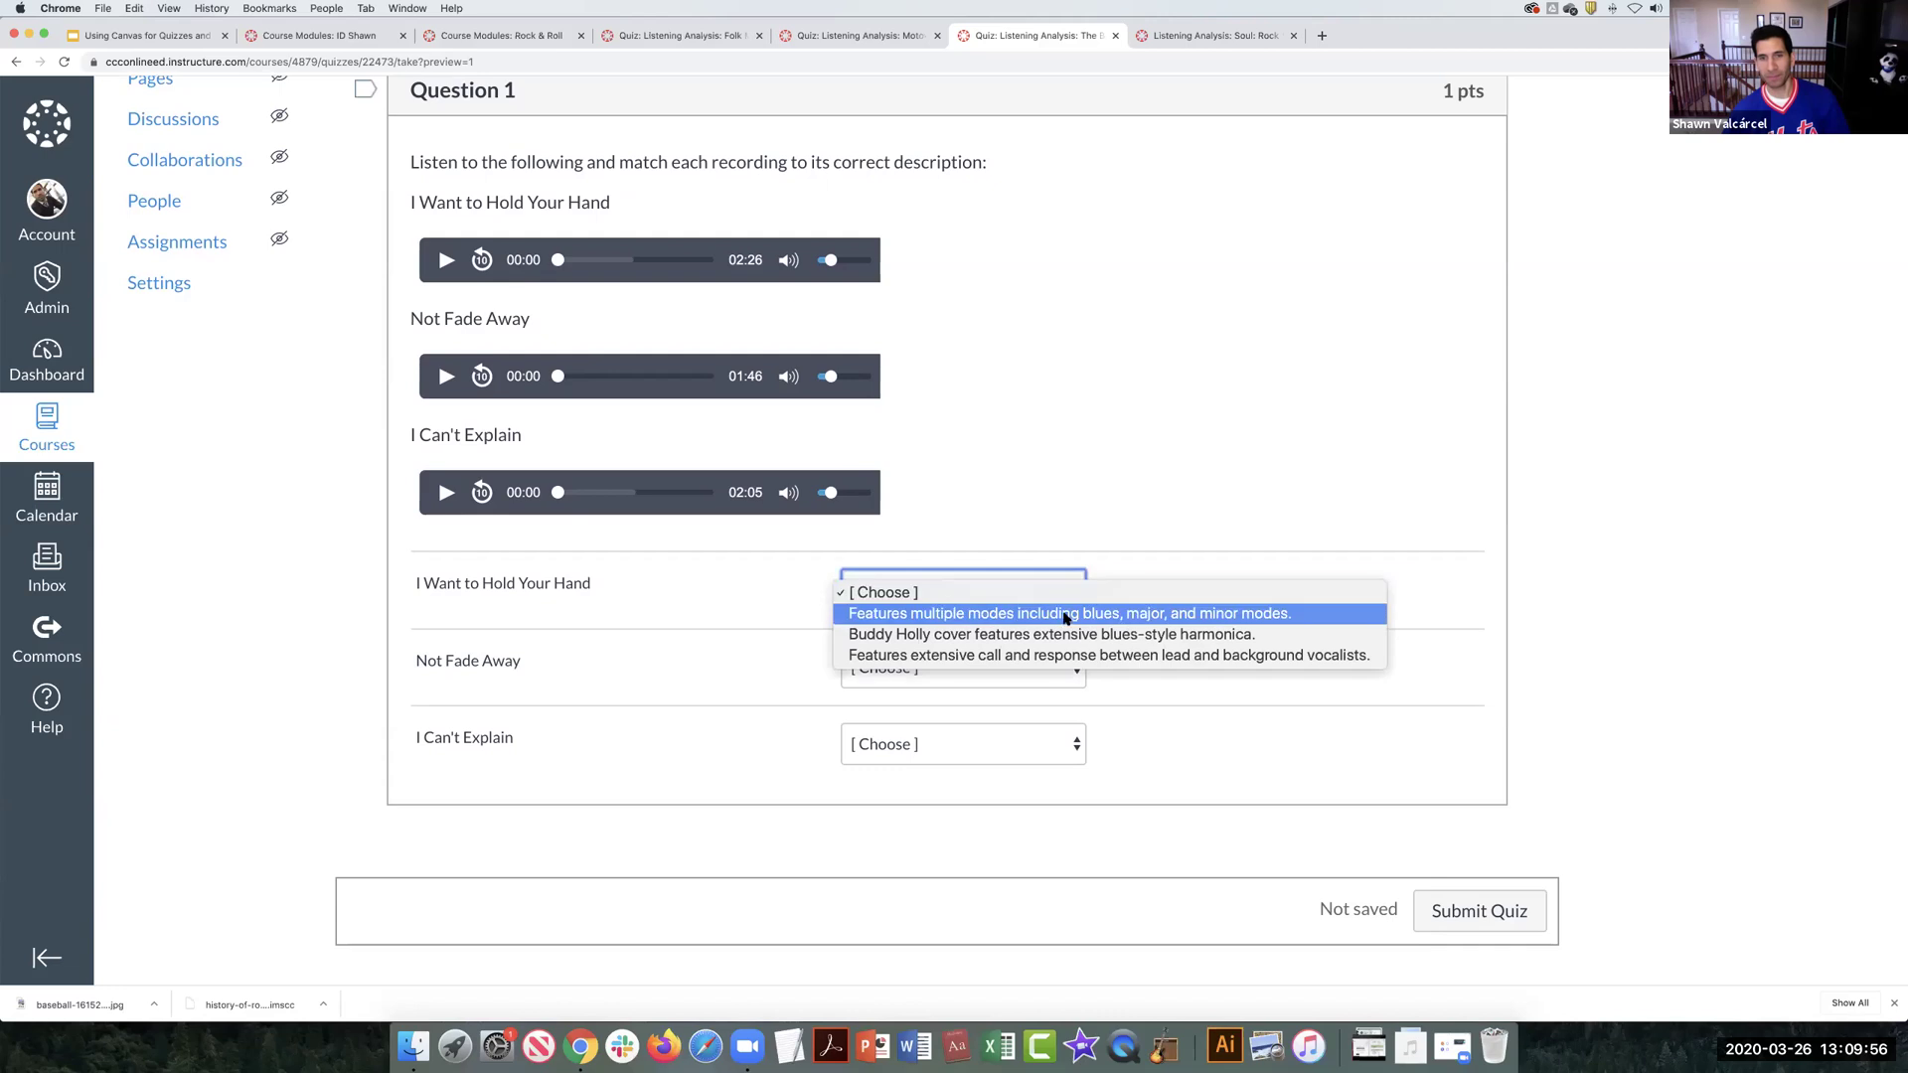
pyautogui.click(1063, 615)
pyautogui.click(919, 671)
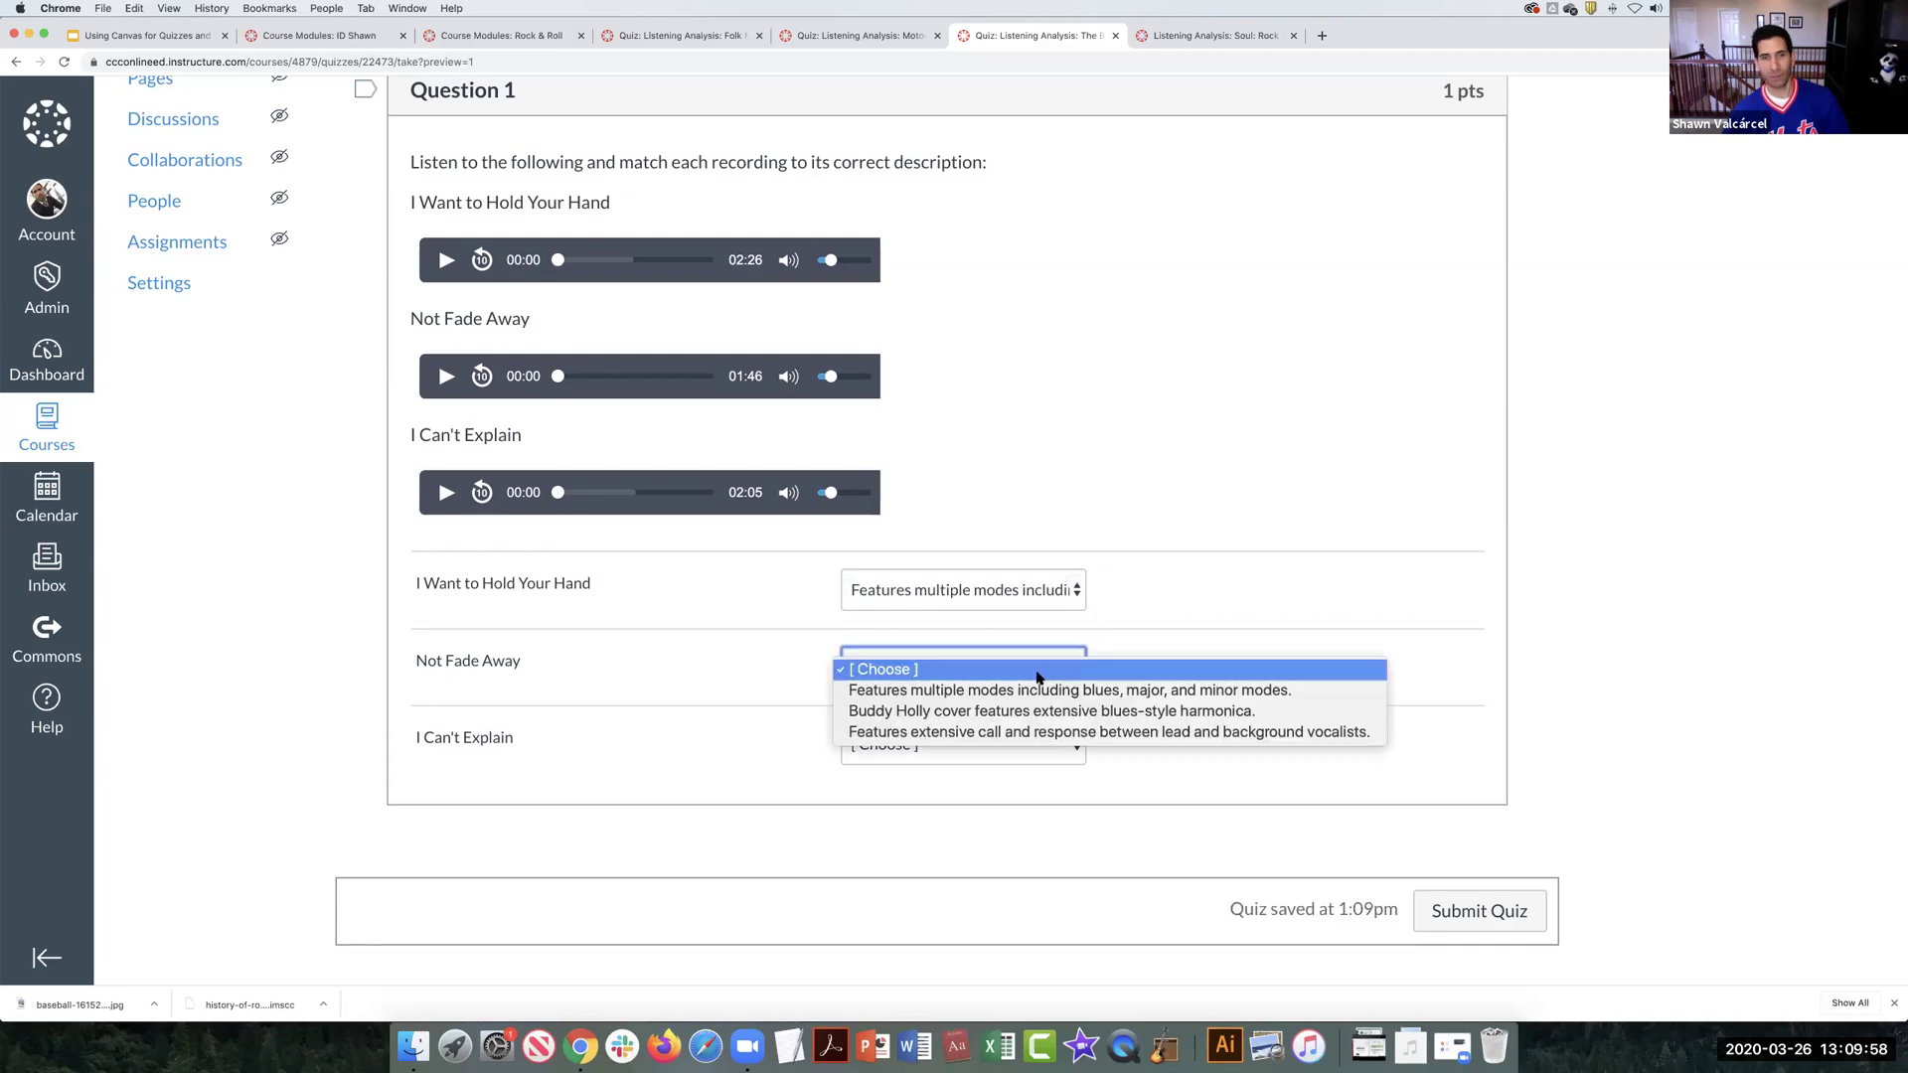
pyautogui.click(1029, 717)
pyautogui.scroll(-1, 864, 724)
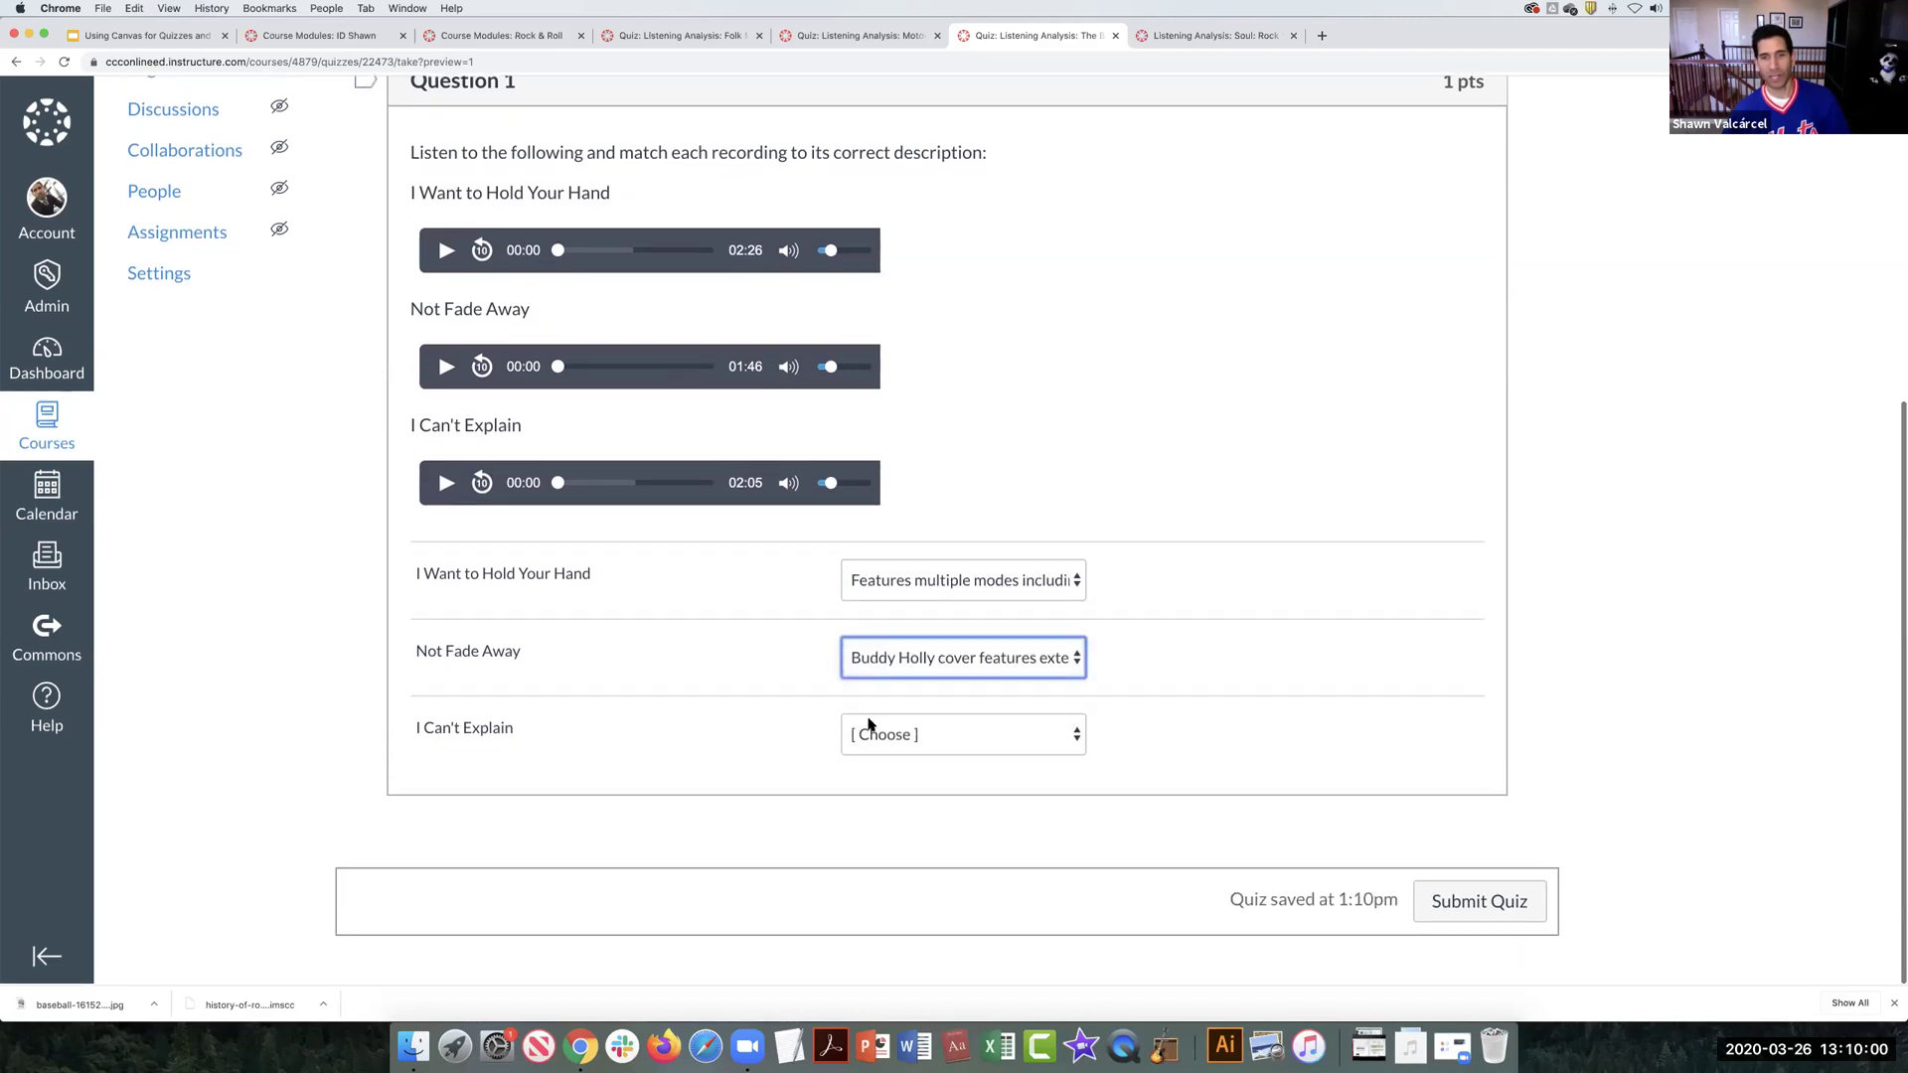
pyautogui.click(936, 738)
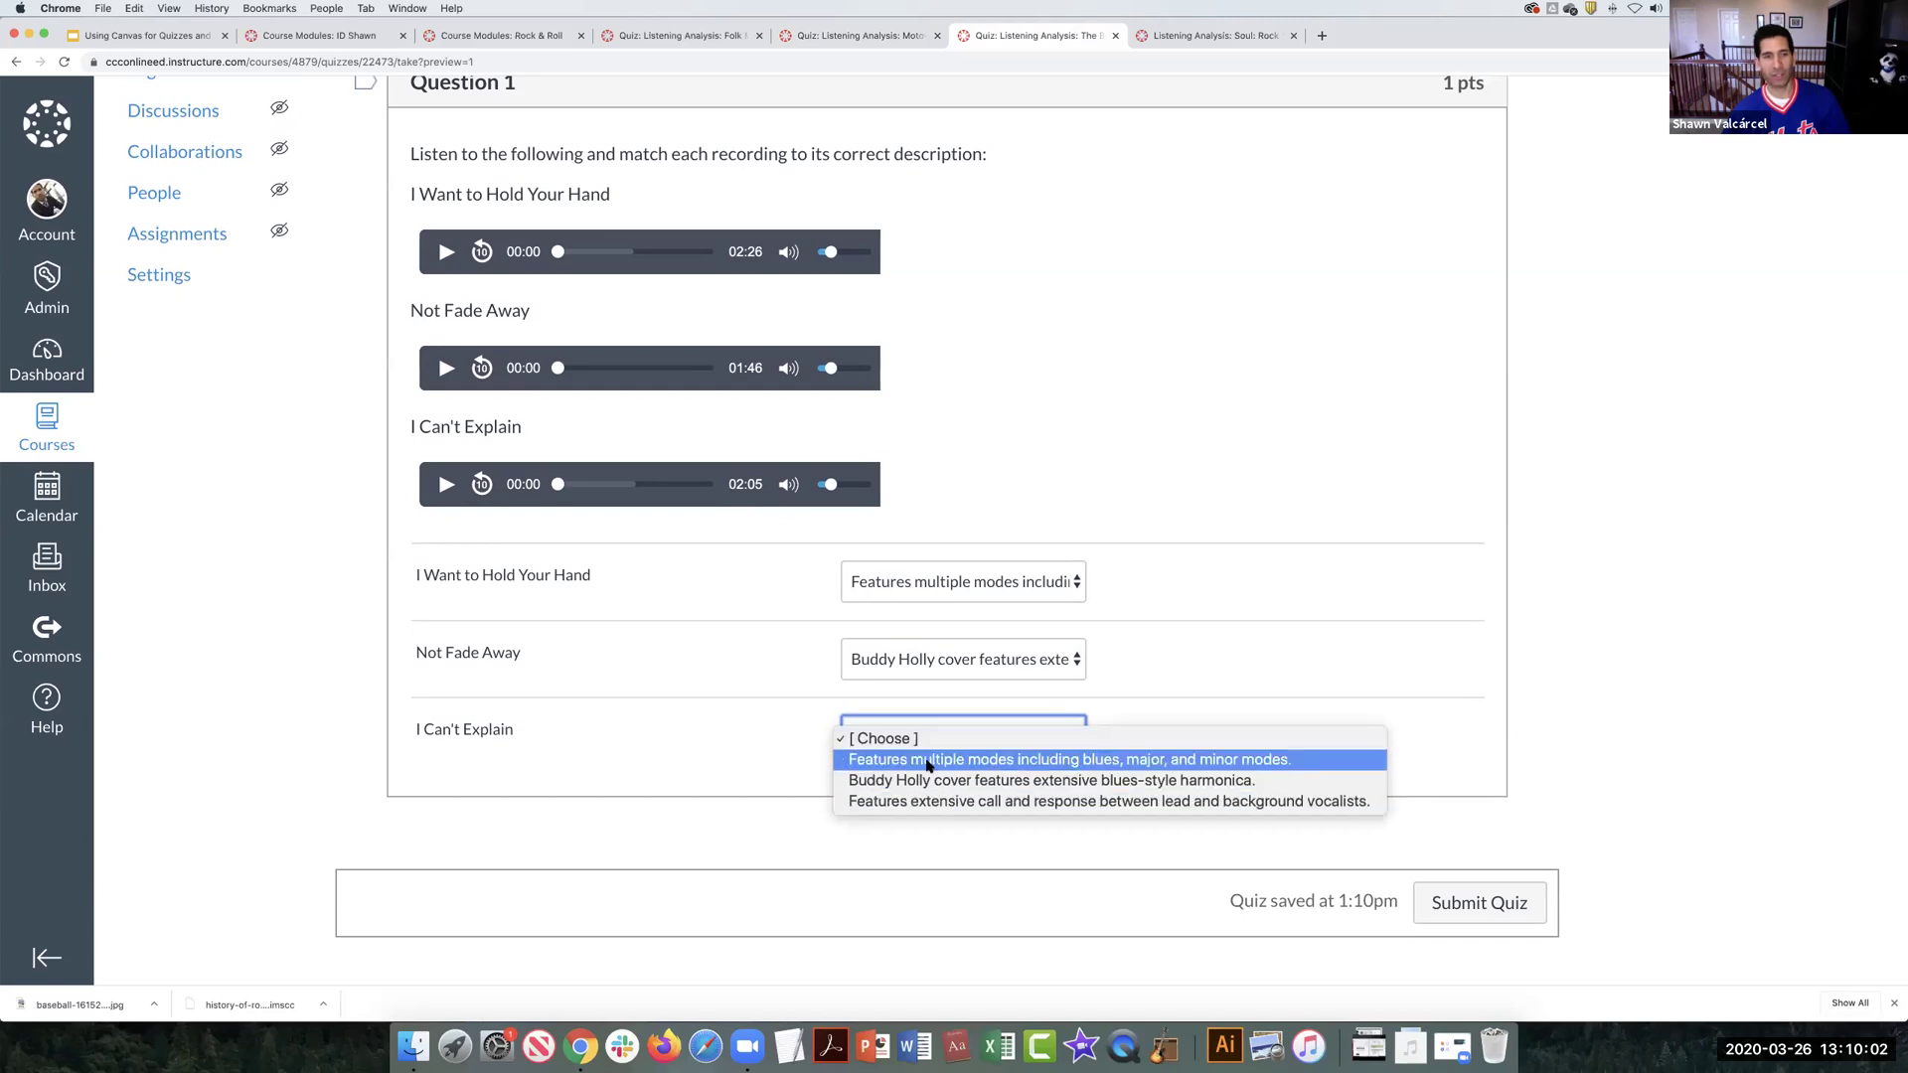
pyautogui.click(929, 760)
pyautogui.scroll(3, 1170, 140)
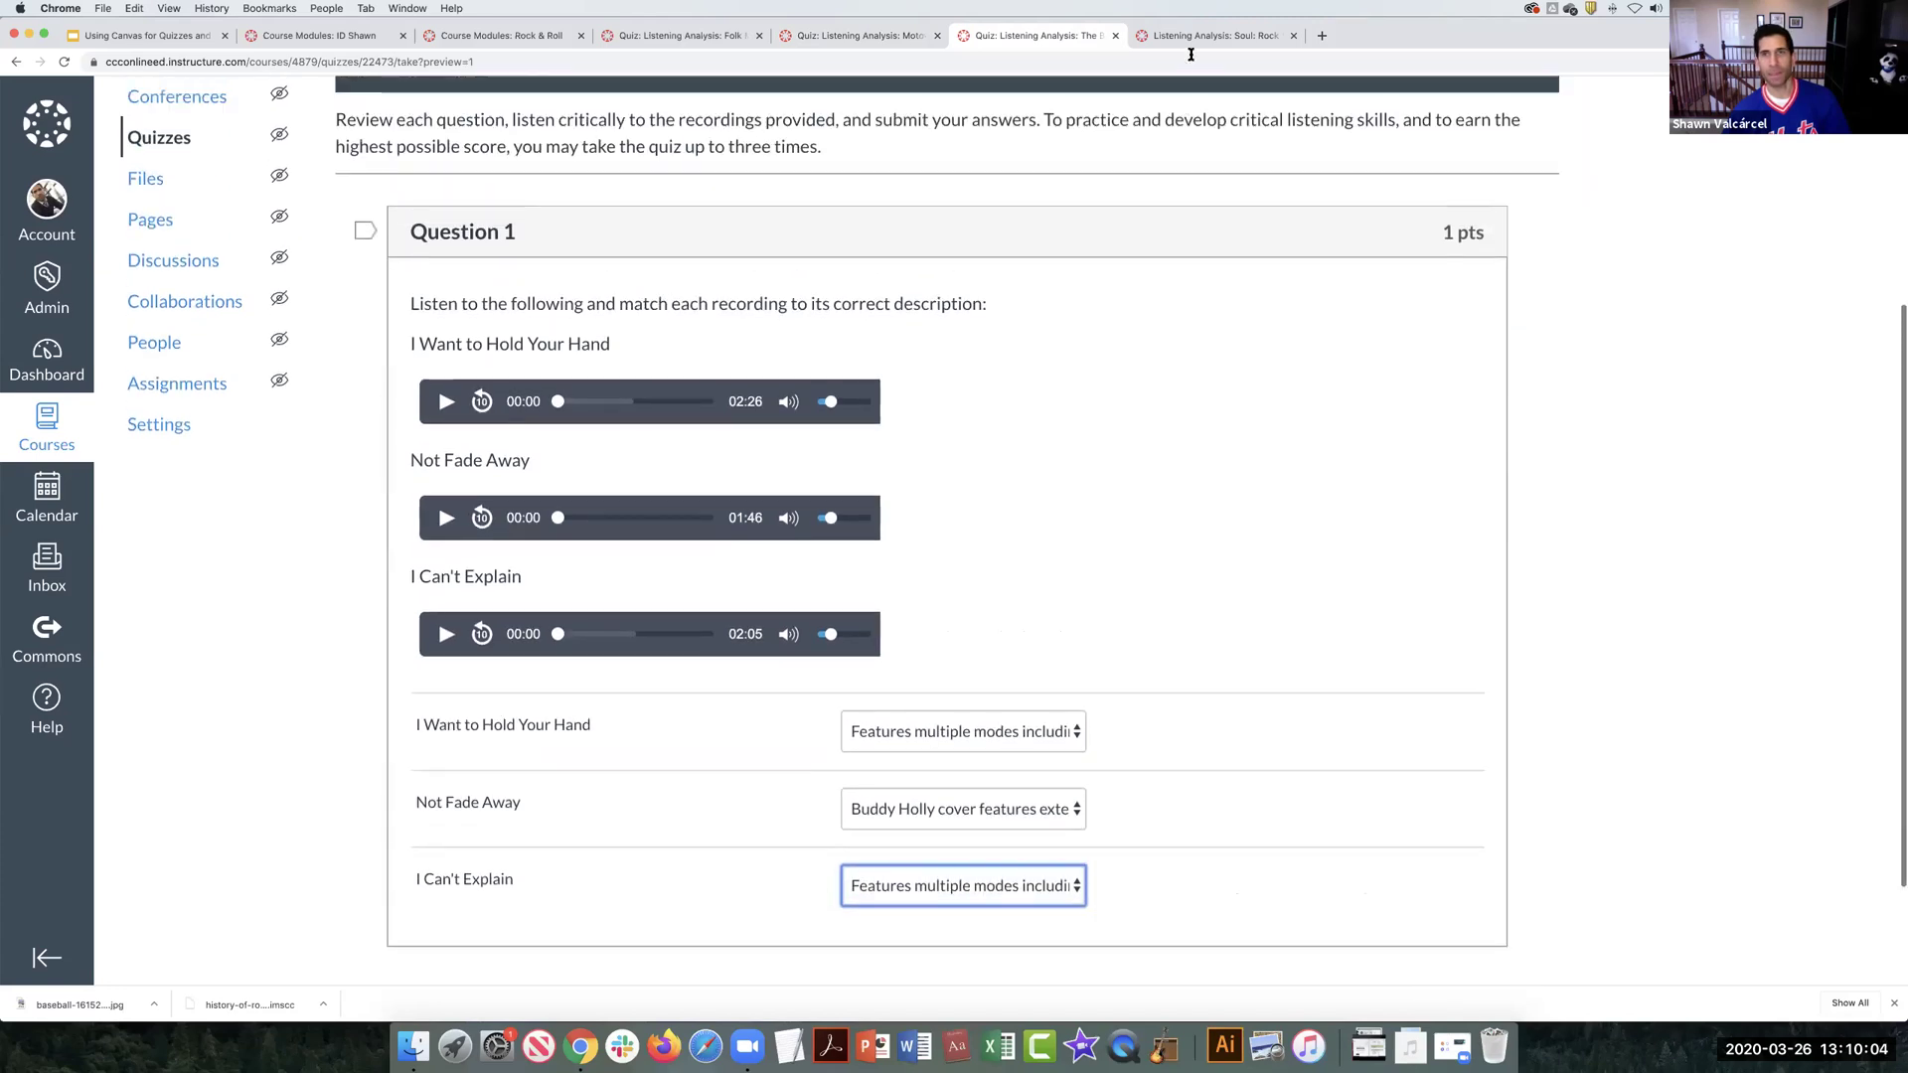
# Step: Preview the Listening Analysis: Soul quiz and look over its matching question with four embedded recordings
pyautogui.click(1190, 40)
pyautogui.click(1351, 206)
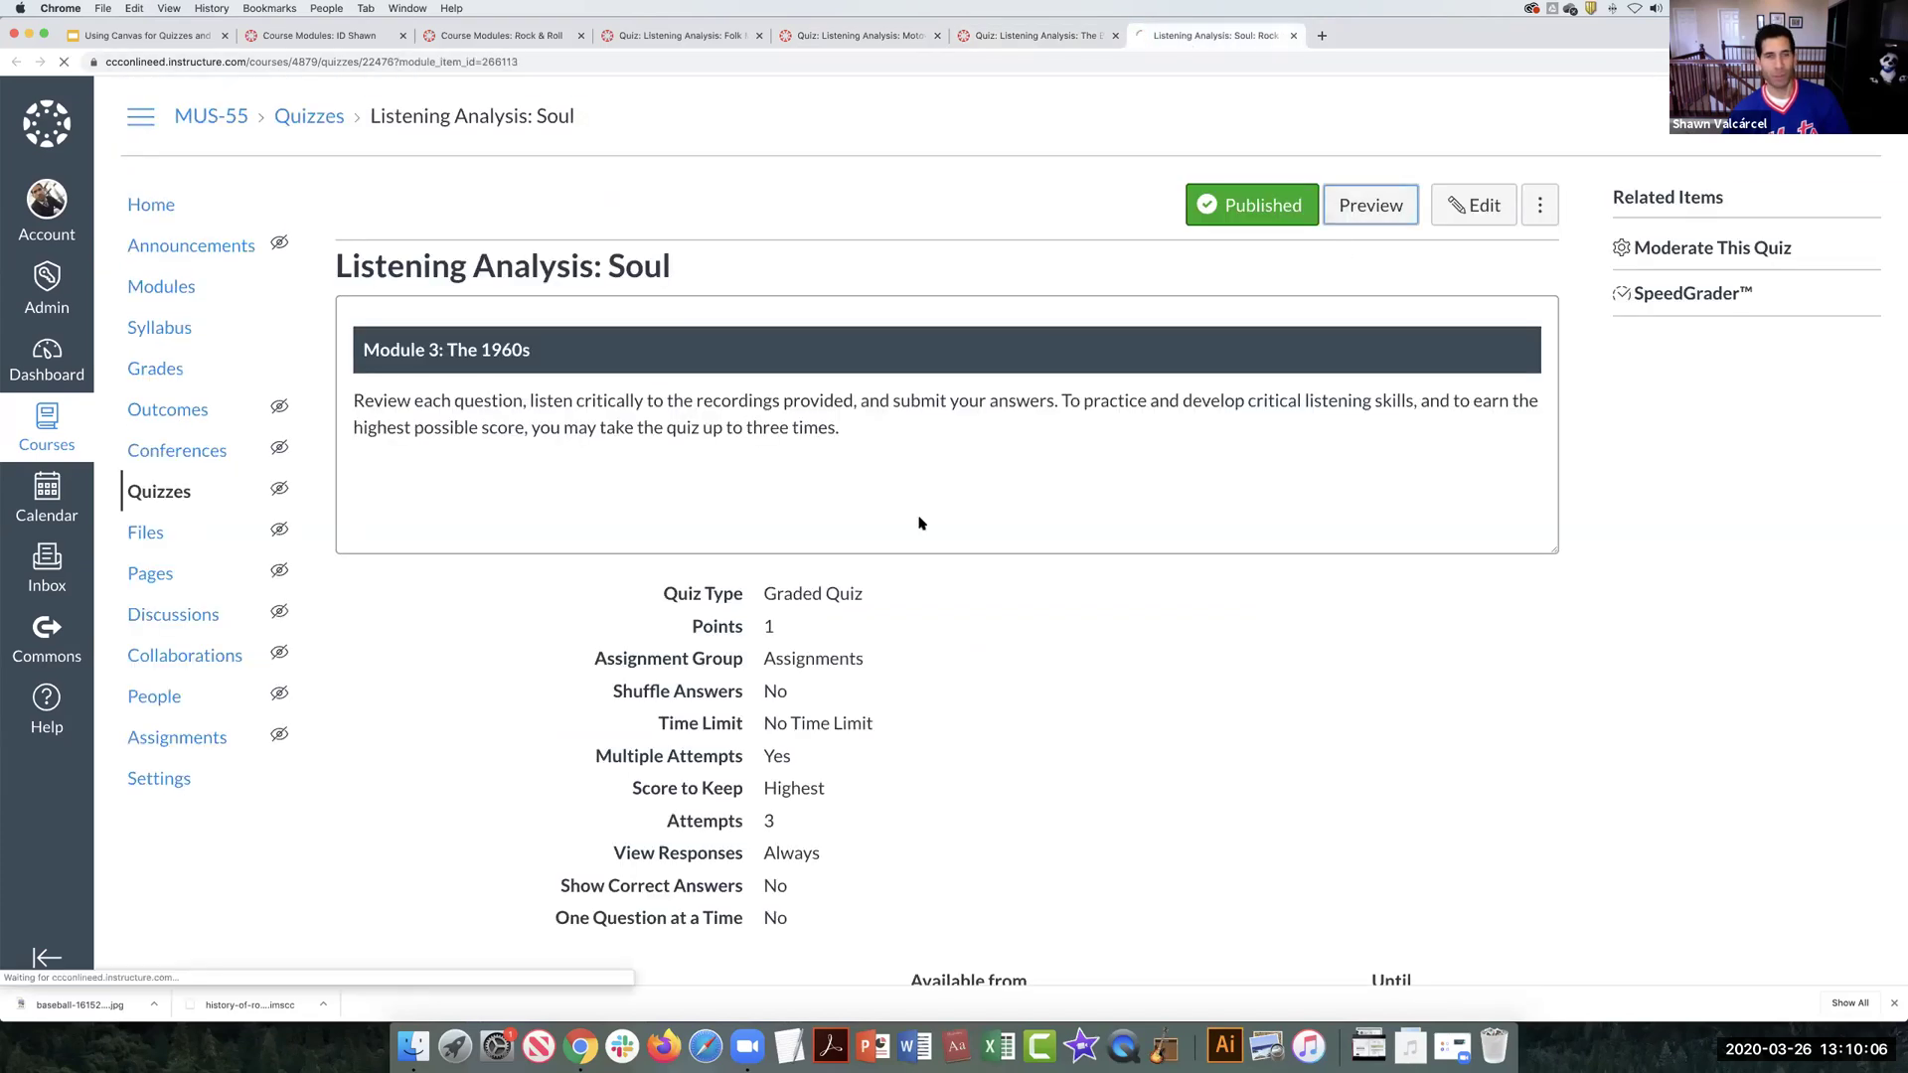
pyautogui.scroll(-5, 918, 522)
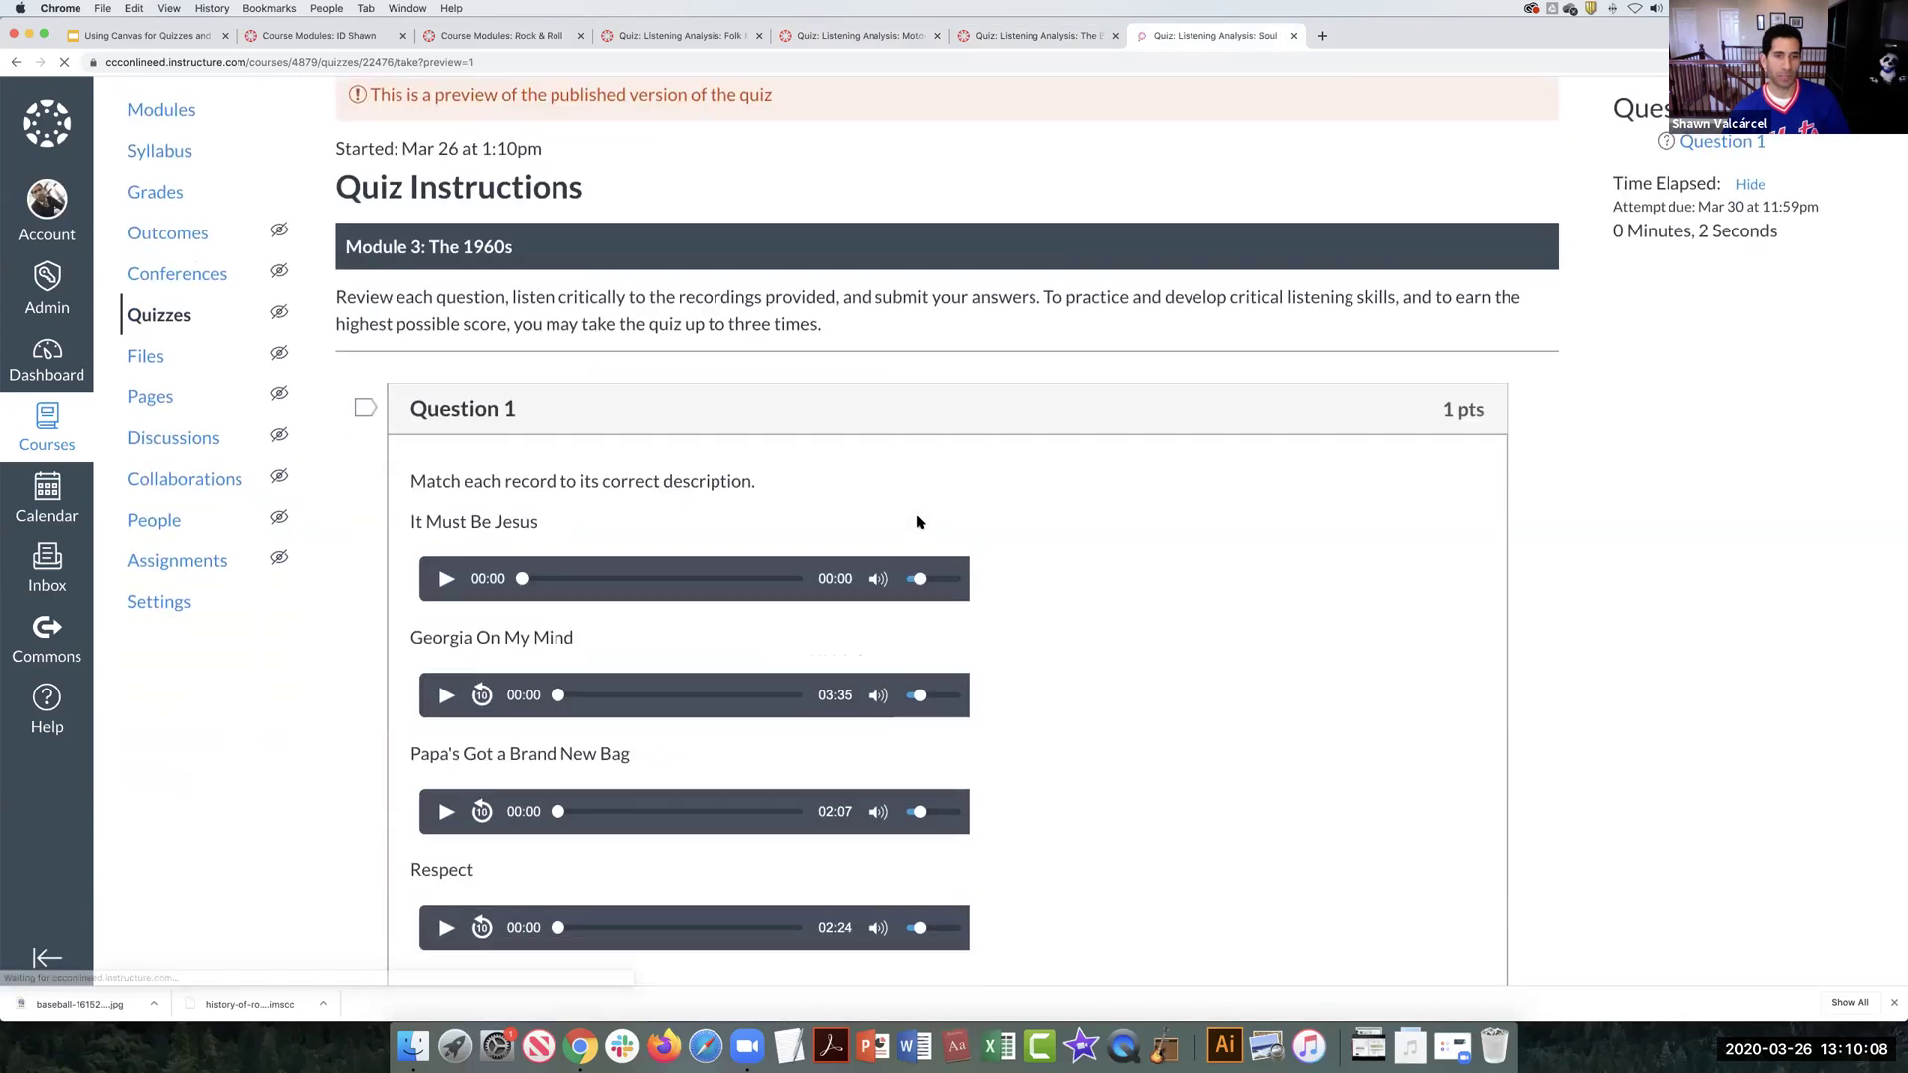
pyautogui.scroll(6, 916, 519)
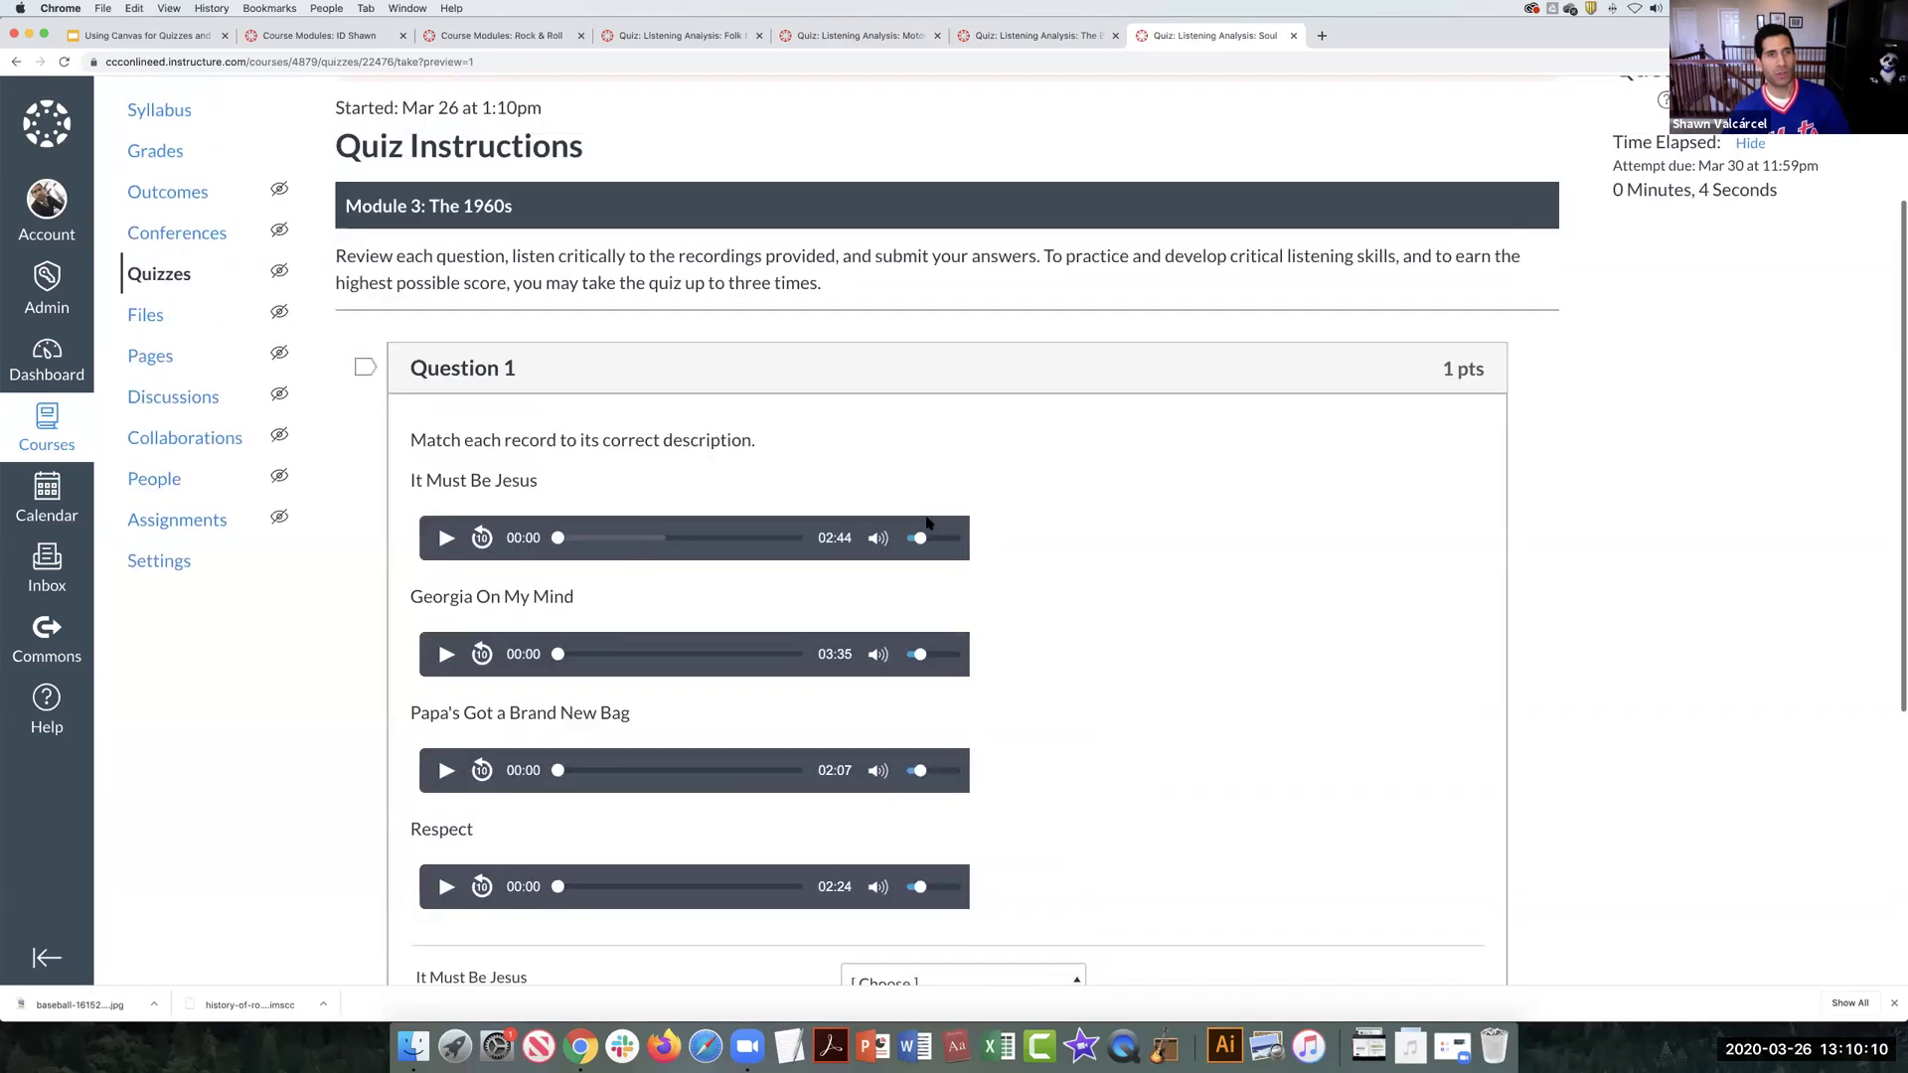
# Step: Revisit the Folk Music quiz preview, review the Module 3: The 1960s items, and open the Listening Analysis: Folk Music quiz
pyautogui.click(328, 37)
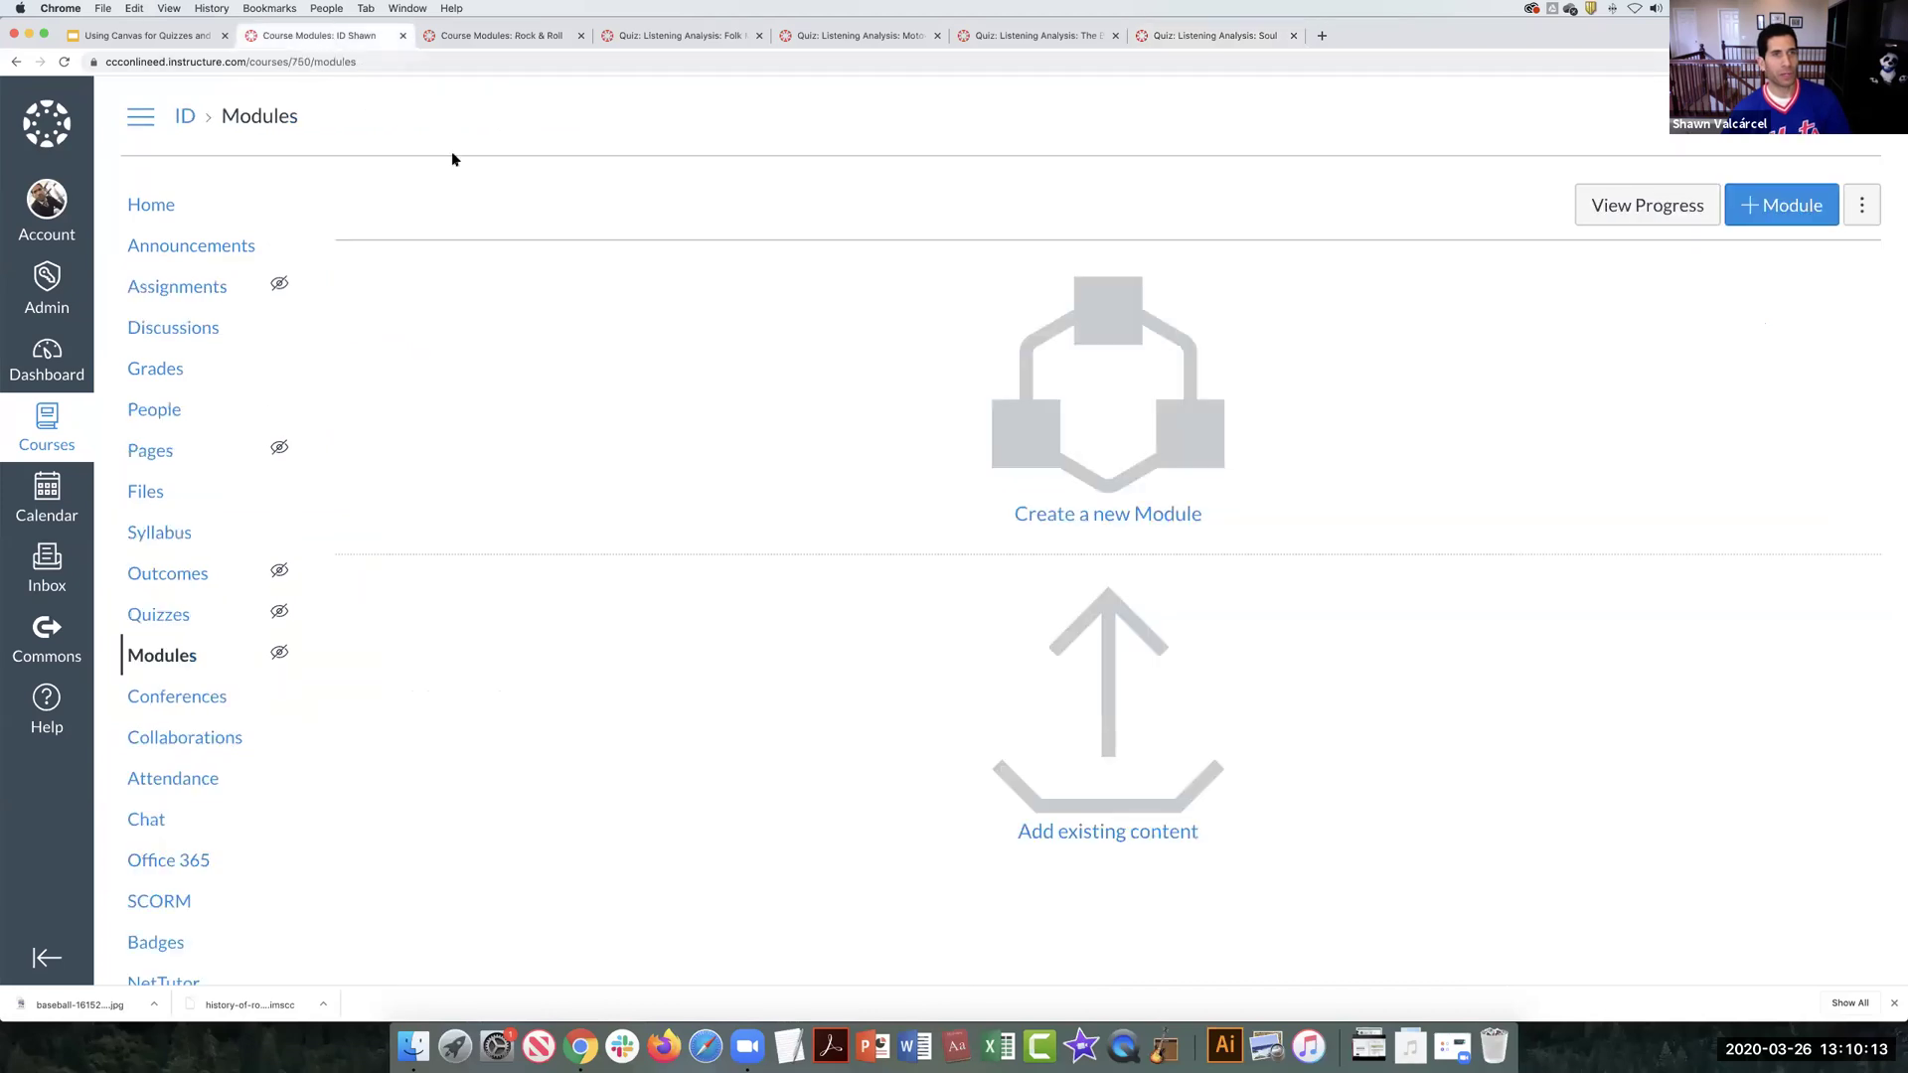
pyautogui.click(514, 39)
pyautogui.click(717, 36)
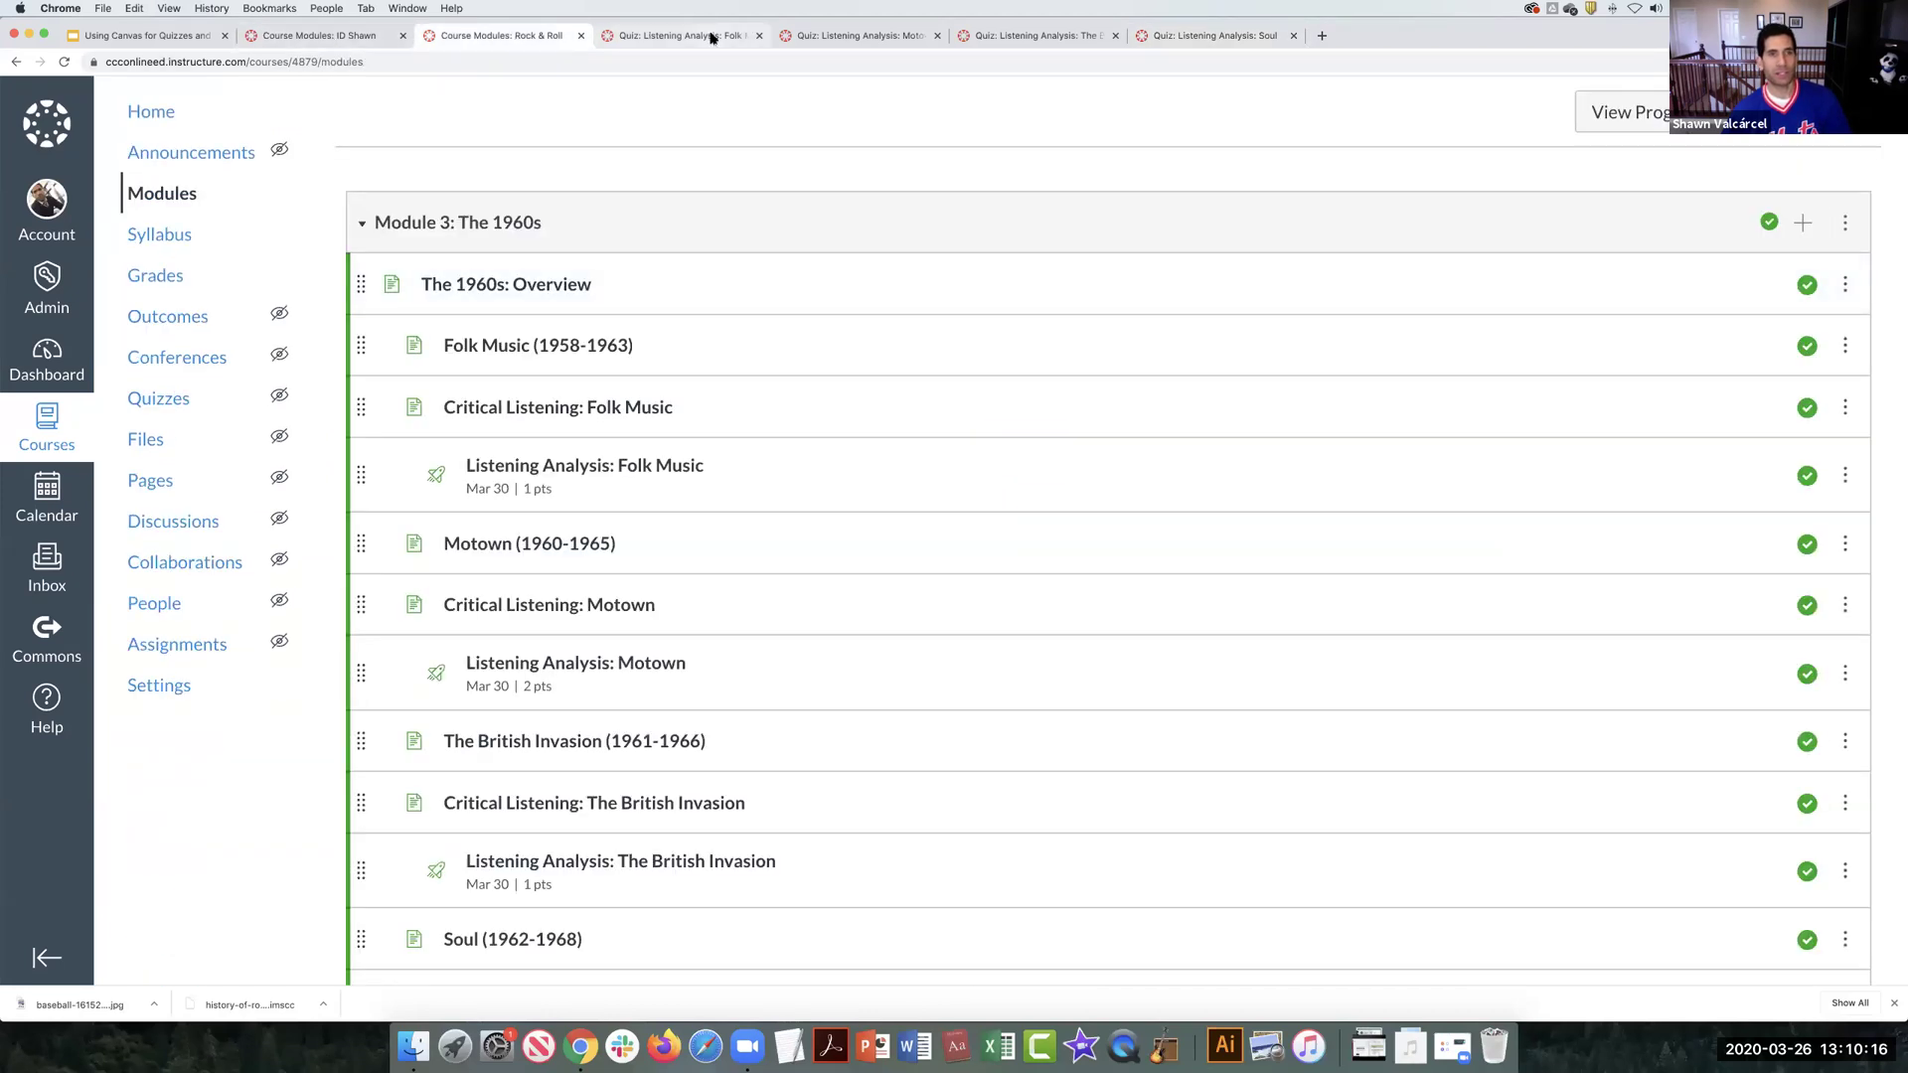
pyautogui.scroll(5, 834, 316)
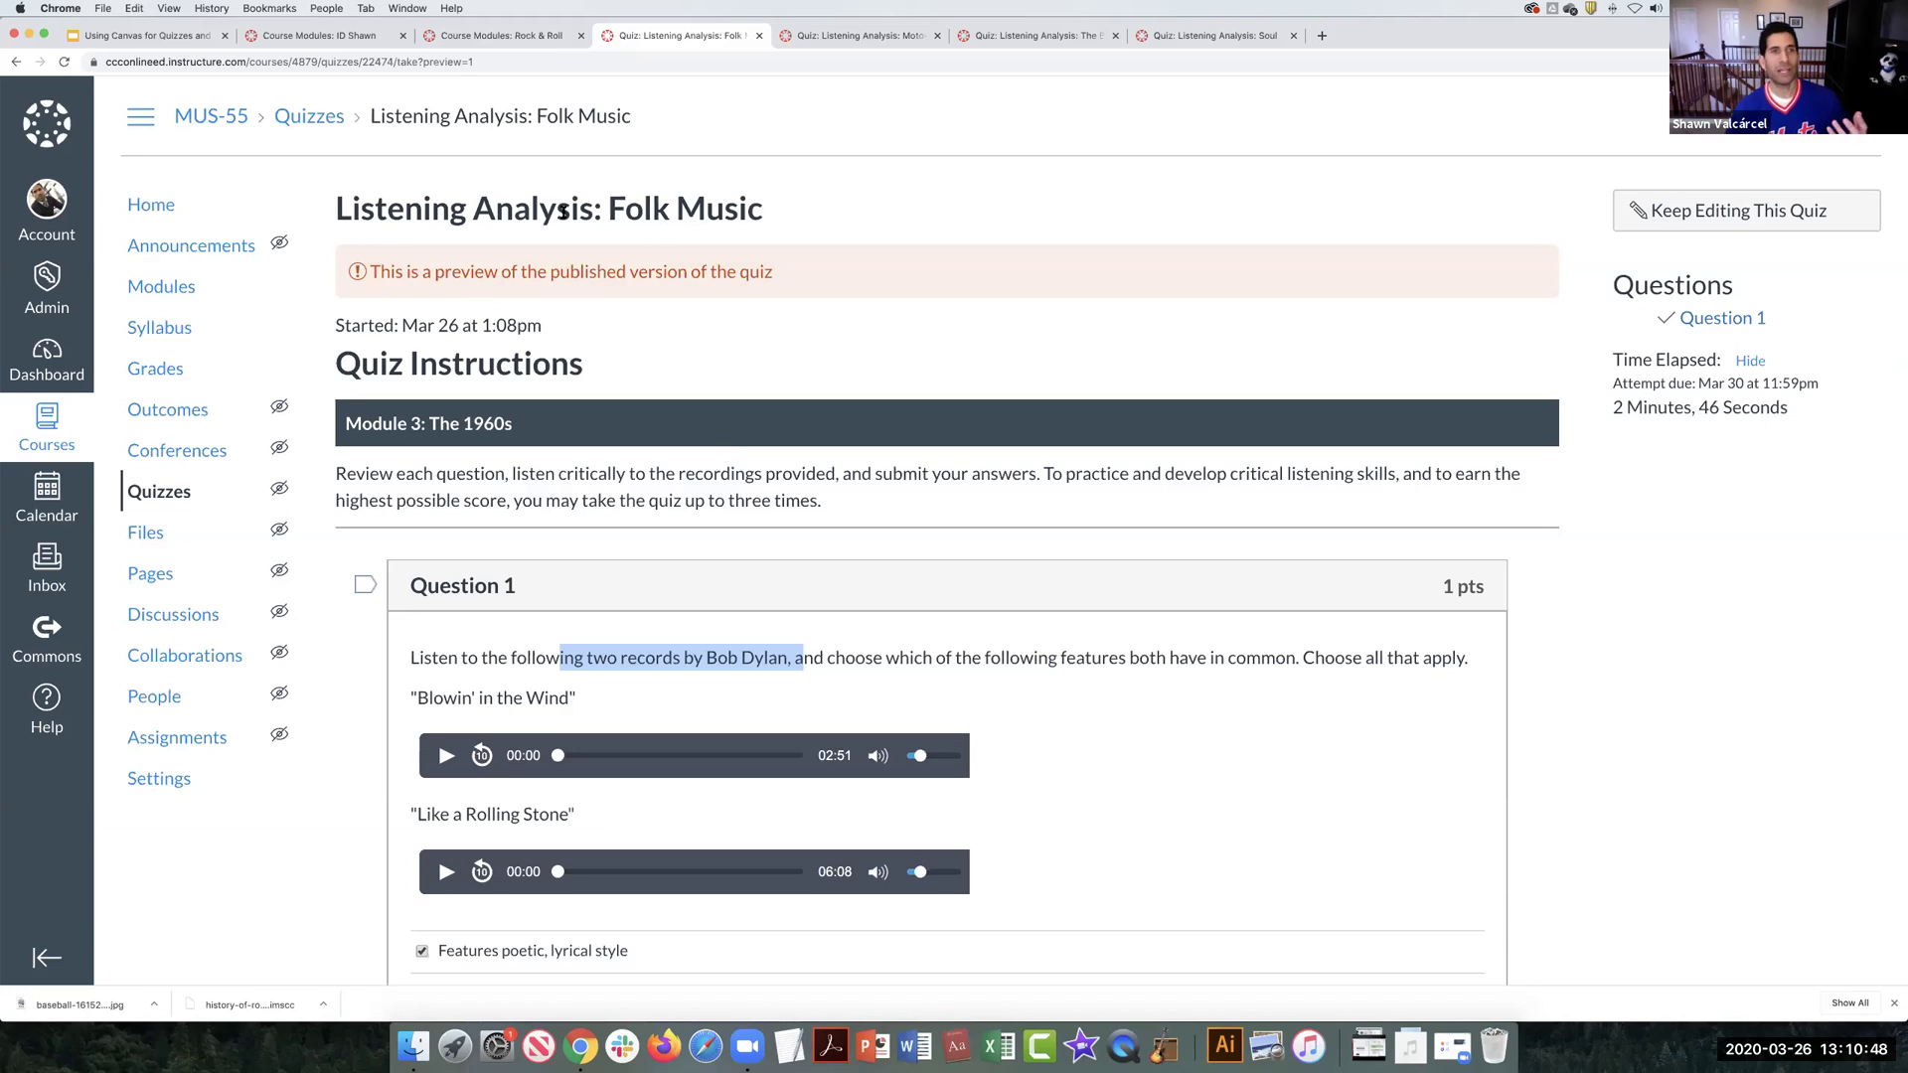
pyautogui.click(478, 38)
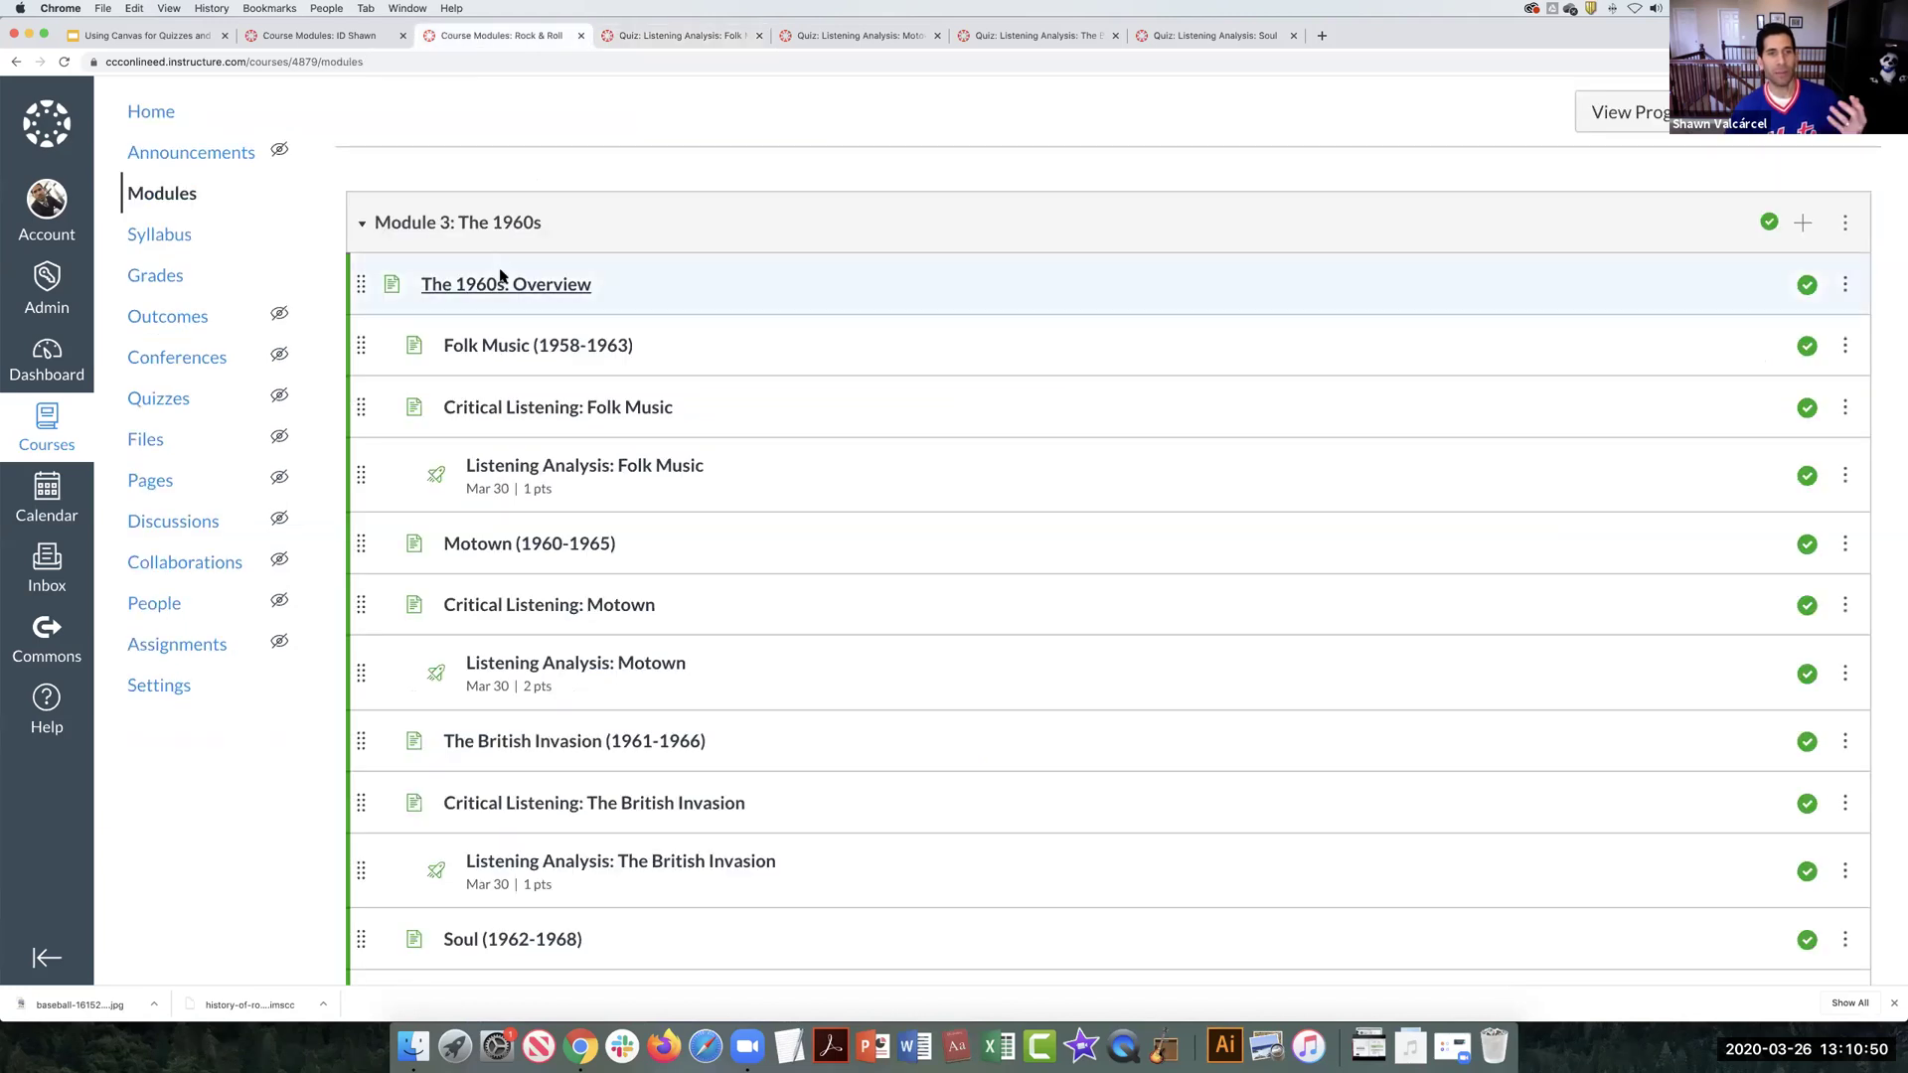
pyautogui.scroll(-1, 506, 229)
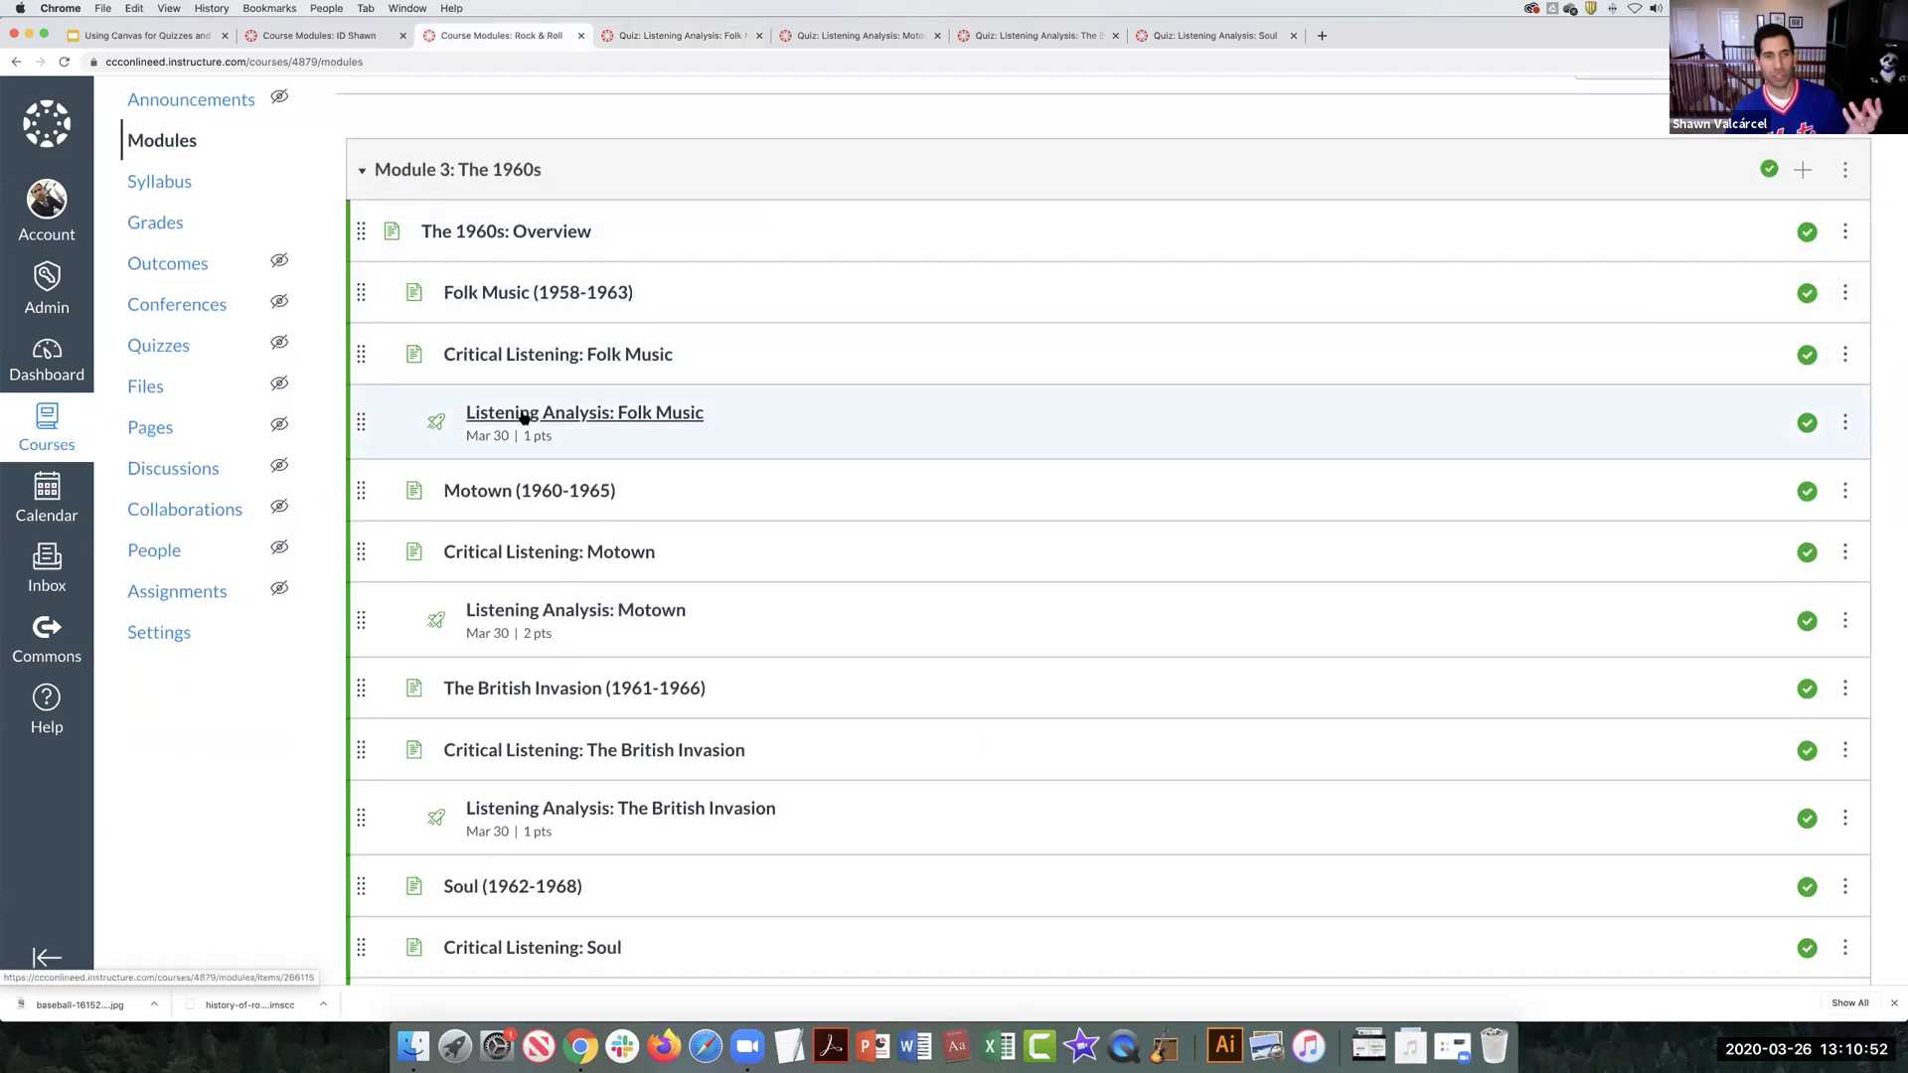
pyautogui.scroll(-2, 519, 412)
pyautogui.click(568, 310)
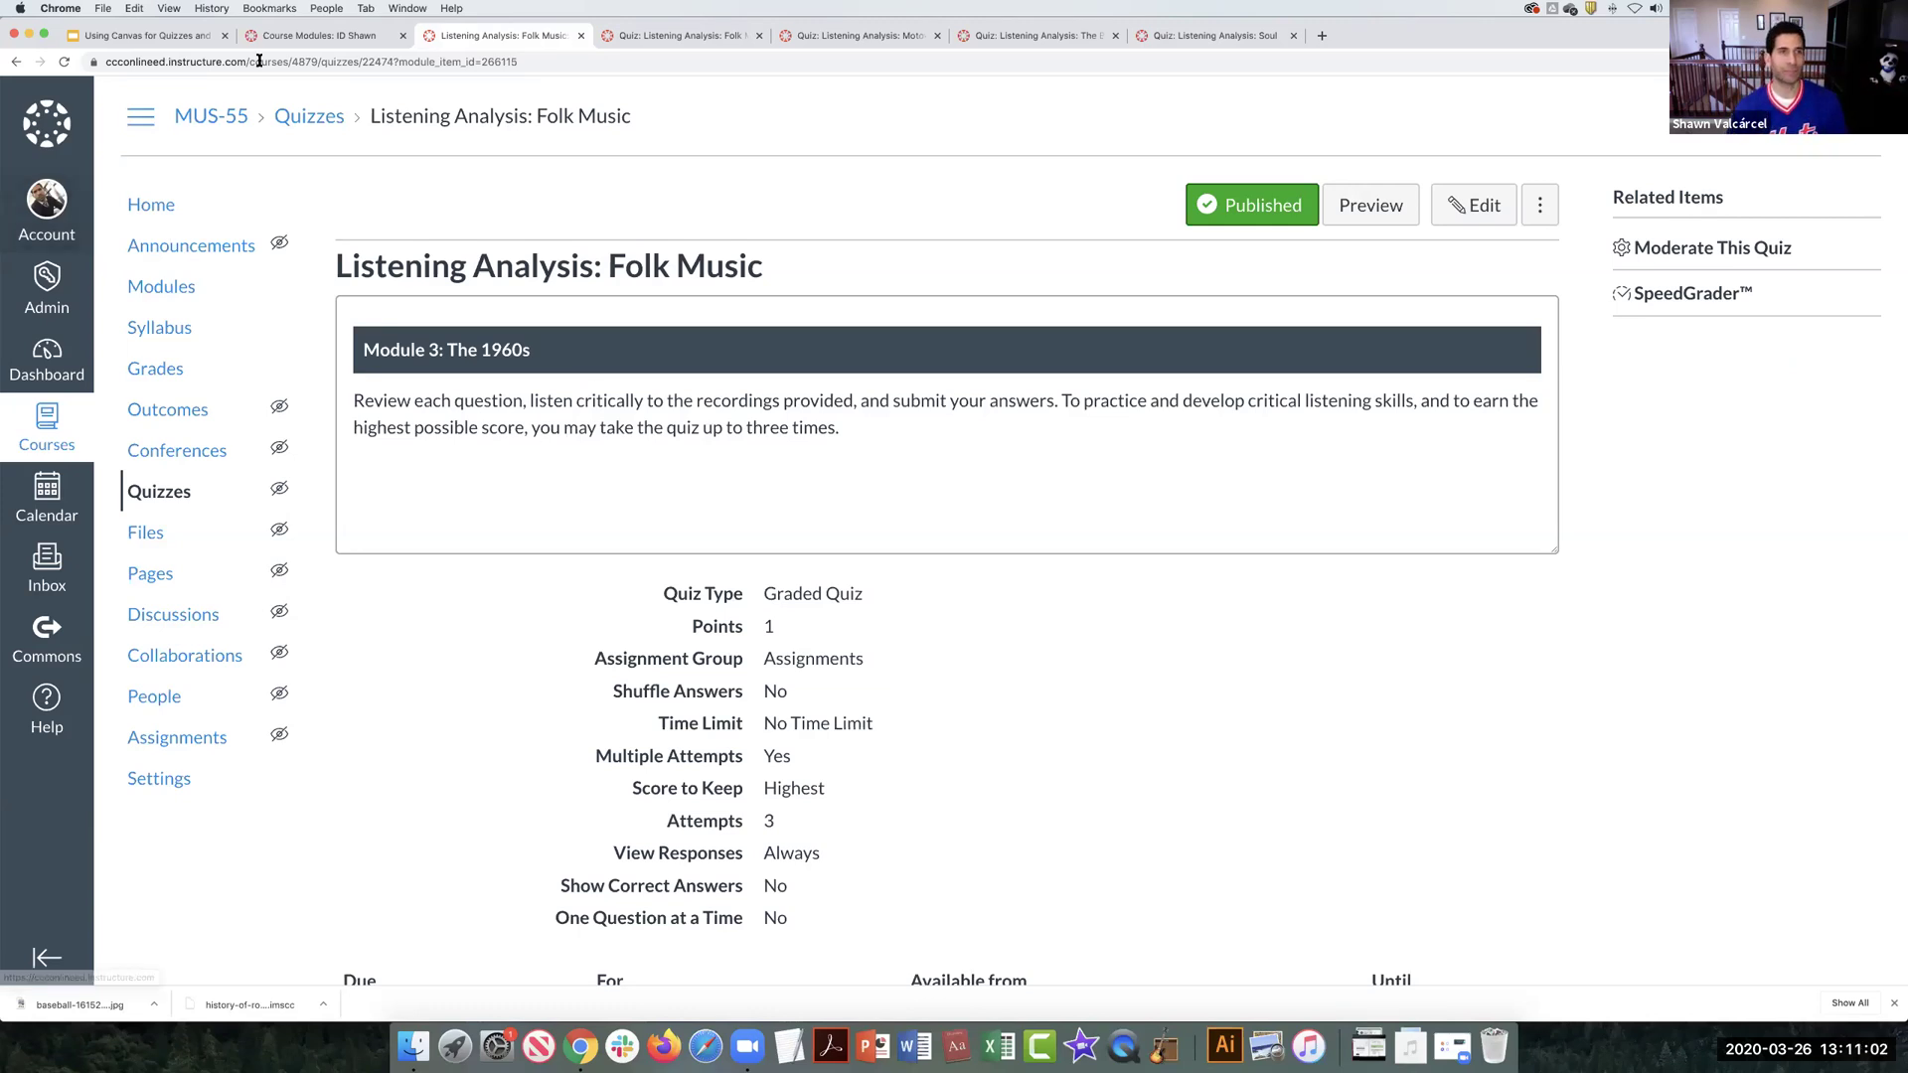
# Step: Create a new quiz in the ID course and check its questions section before returning to the quiz details
pyautogui.click(318, 37)
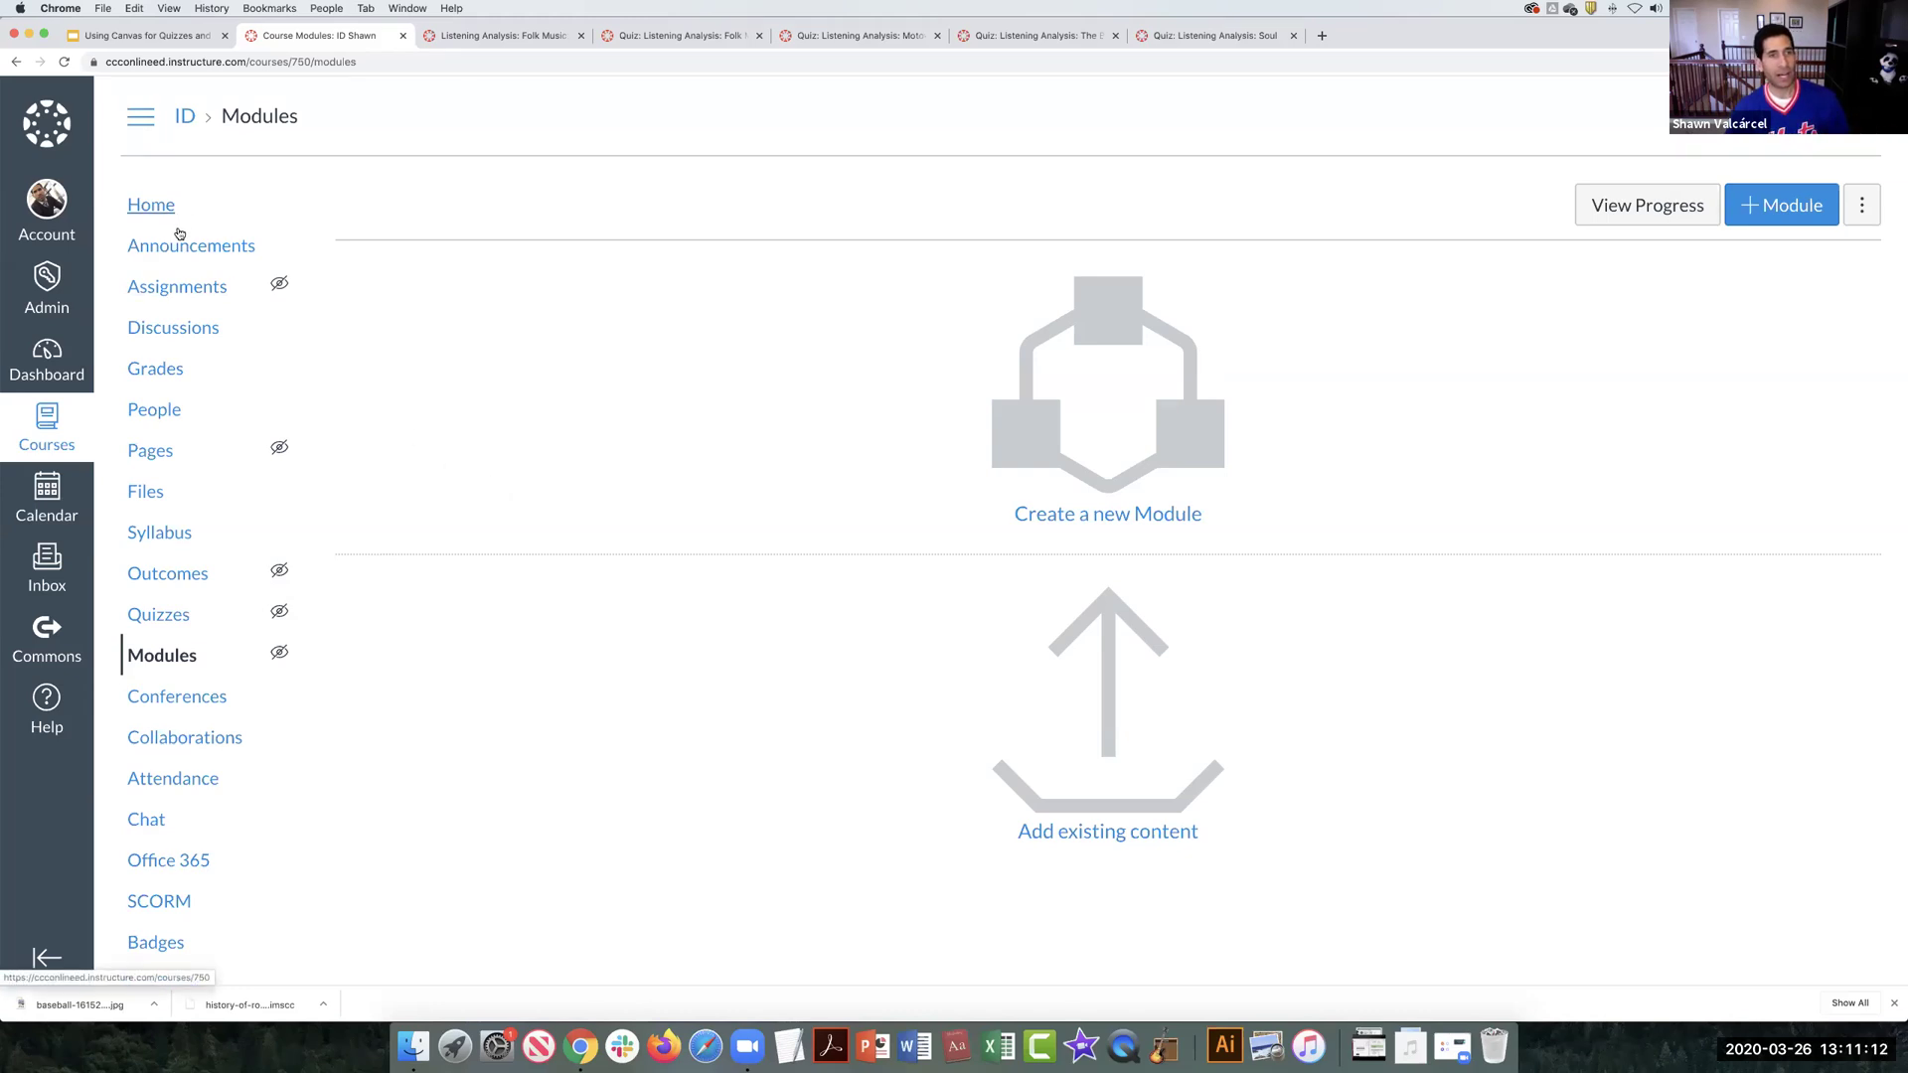
pyautogui.scroll(-1, 197, 336)
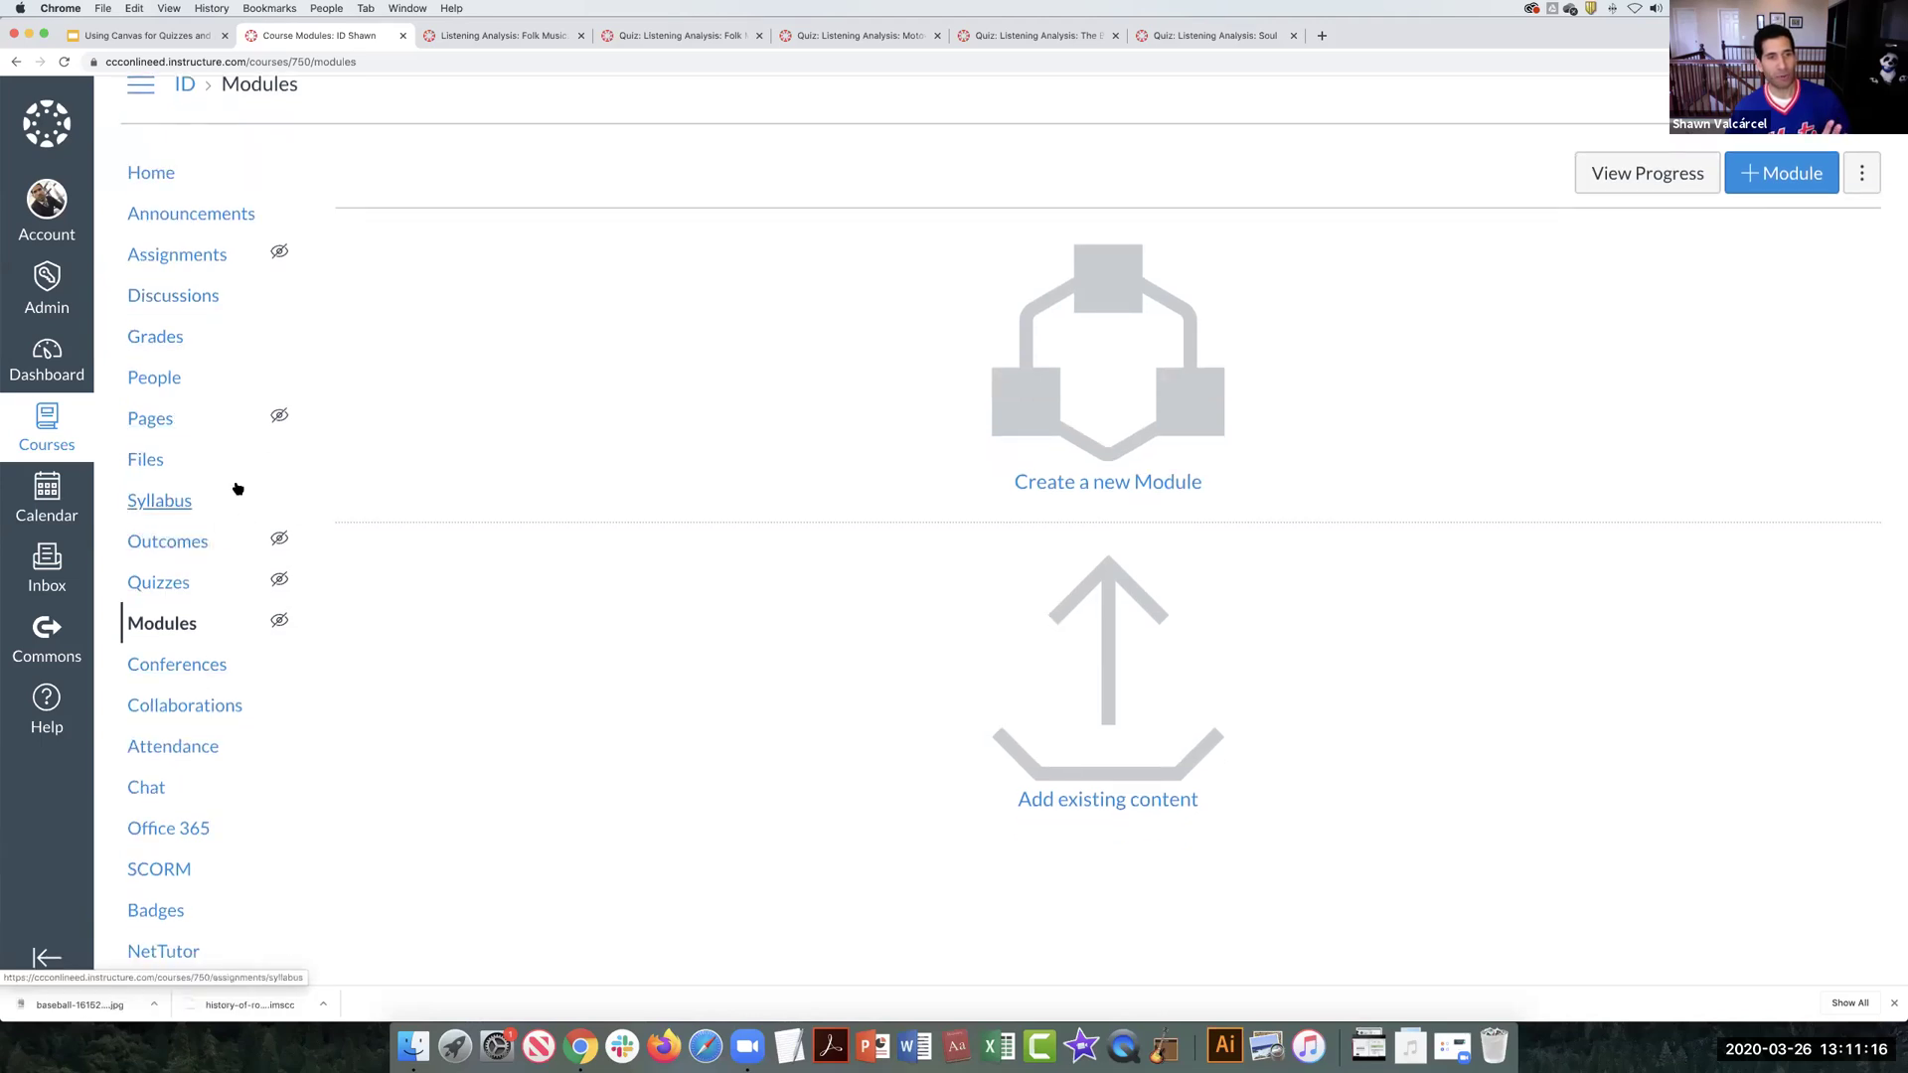
pyautogui.scroll(1, 204, 408)
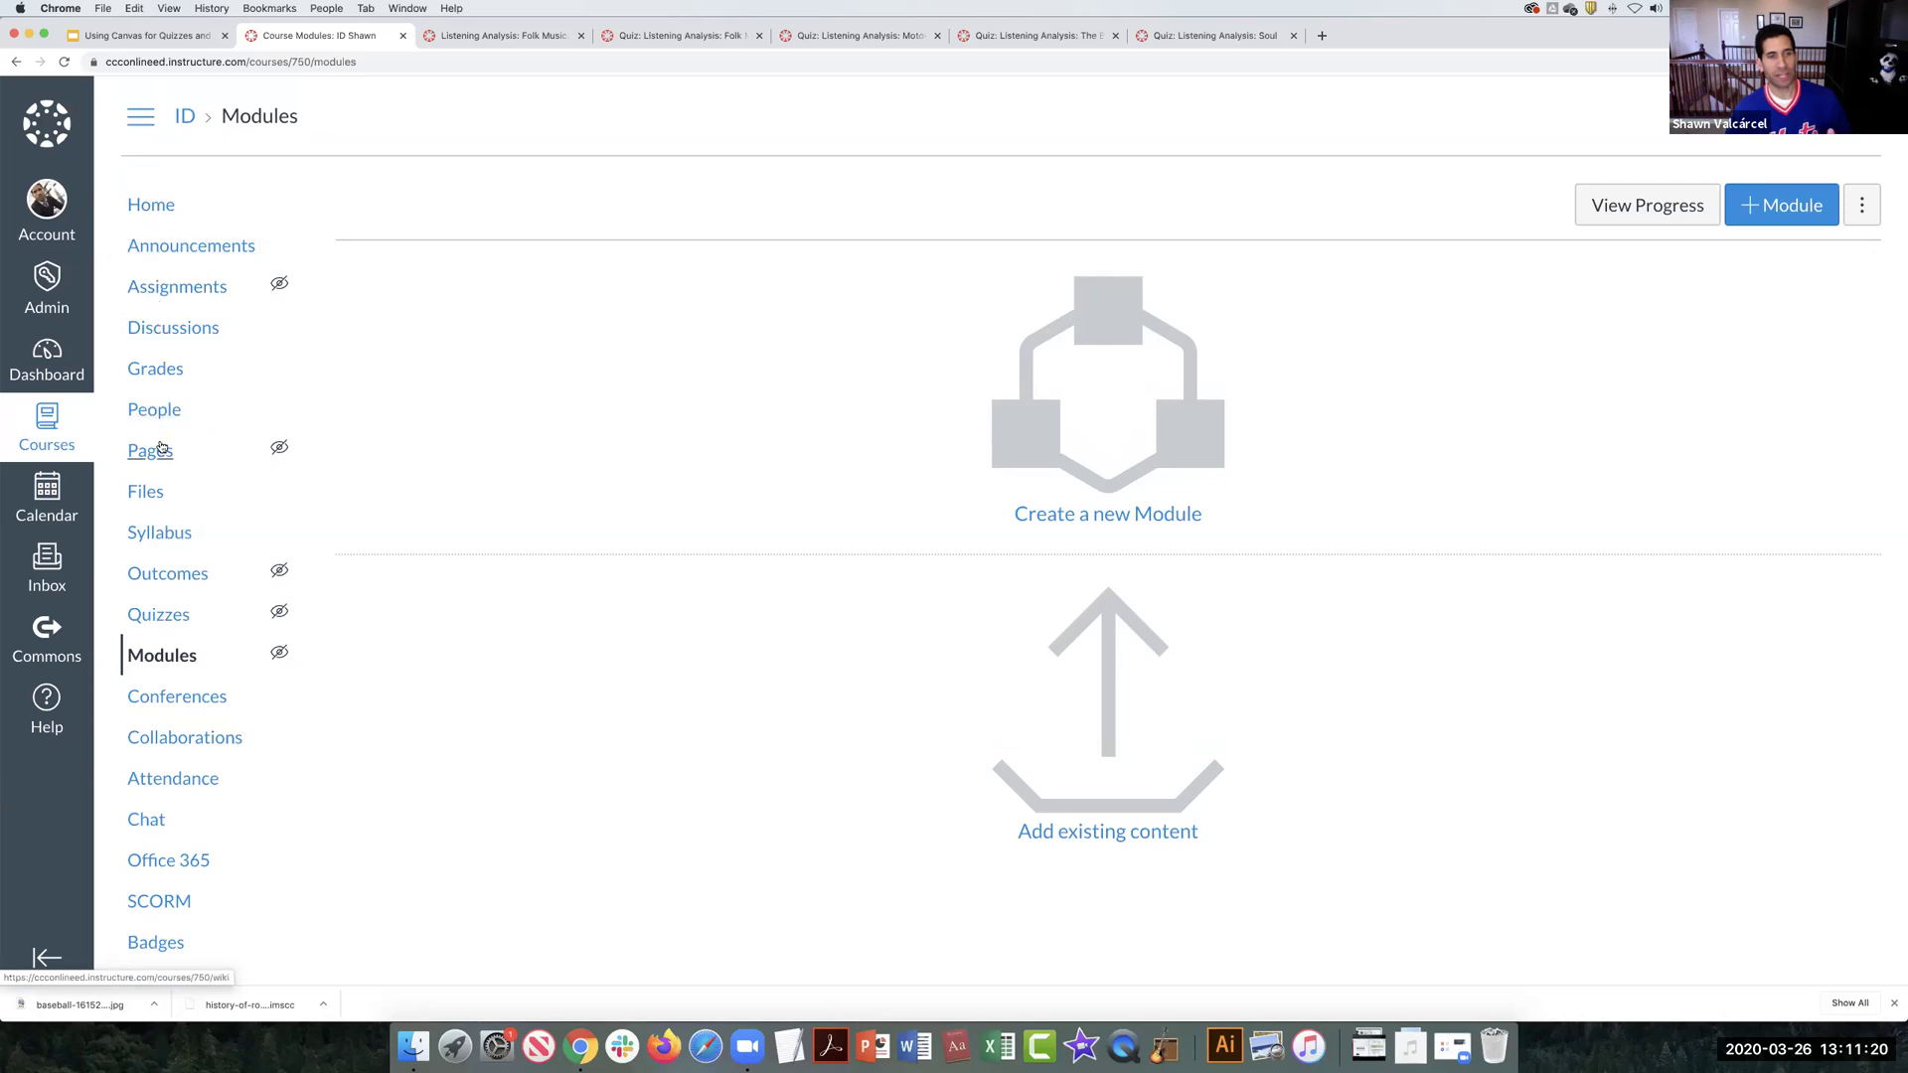
pyautogui.click(155, 617)
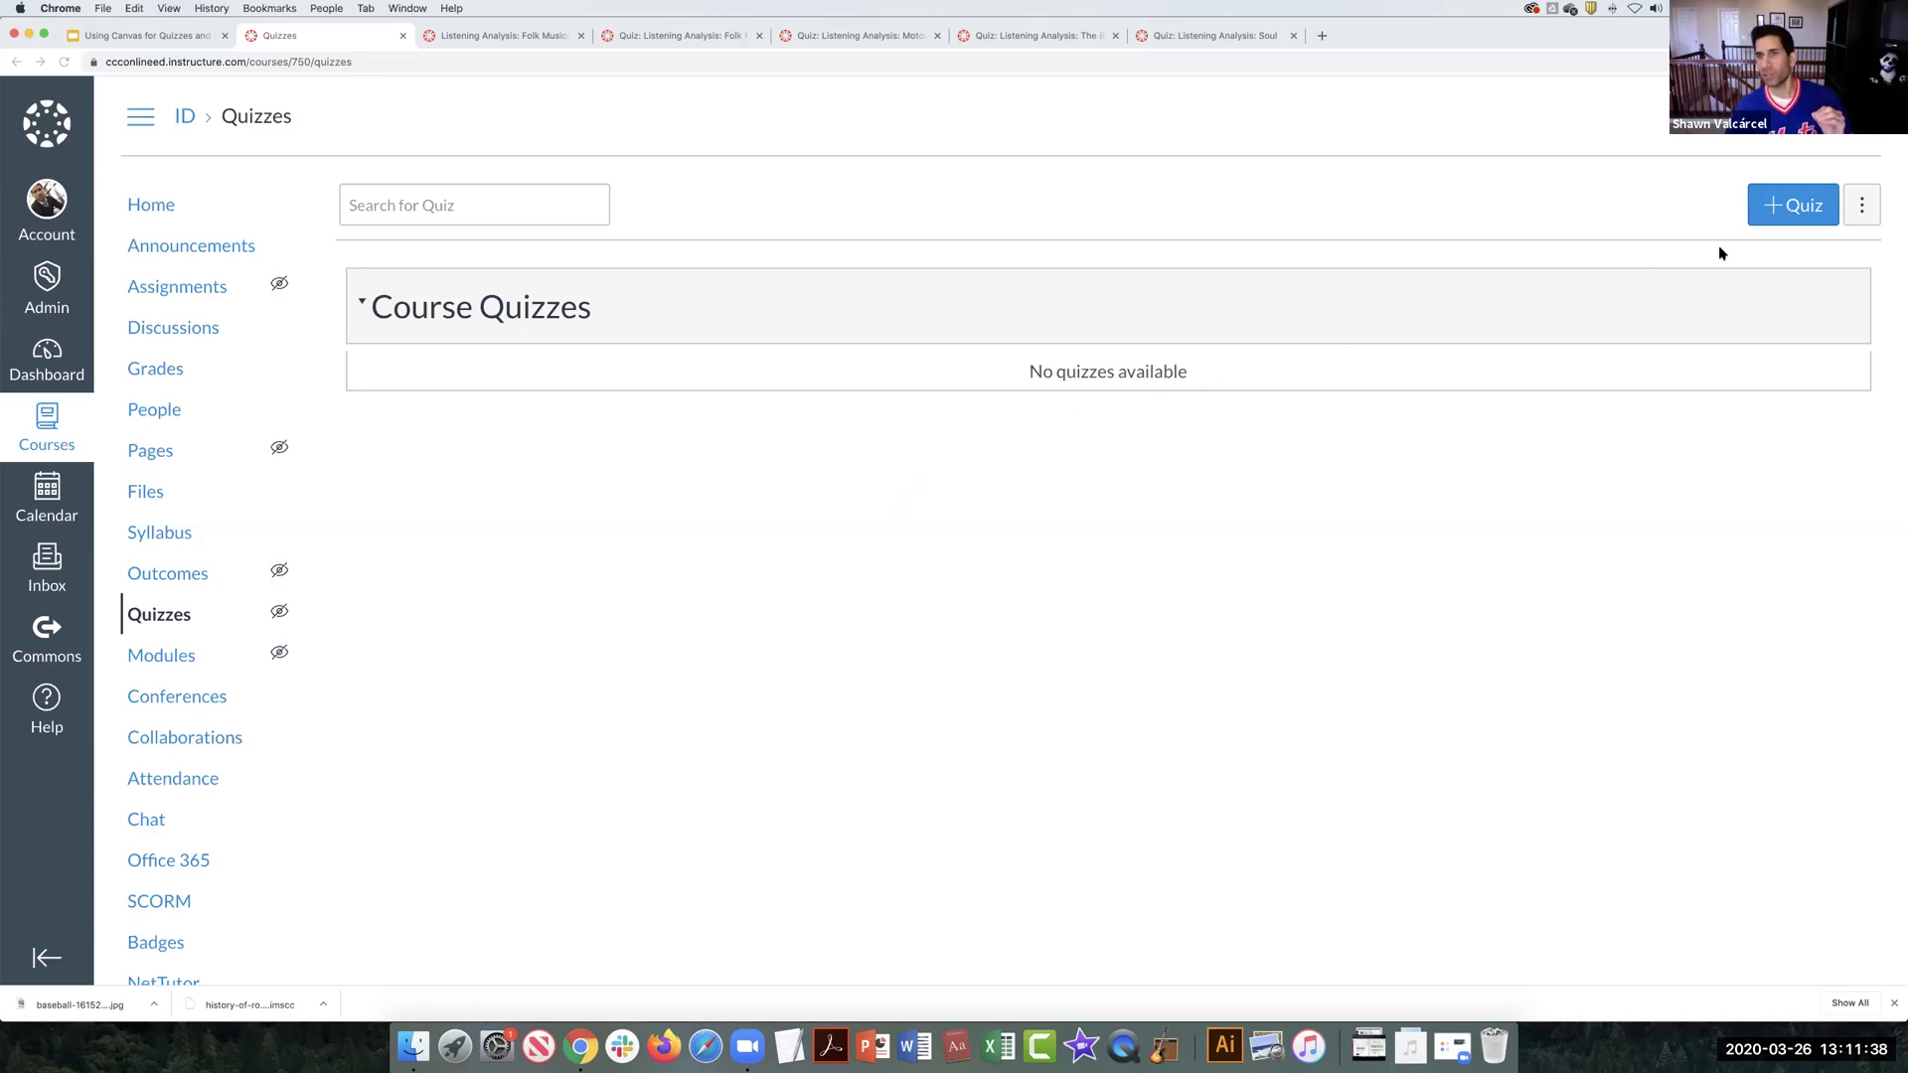
pyautogui.click(1789, 213)
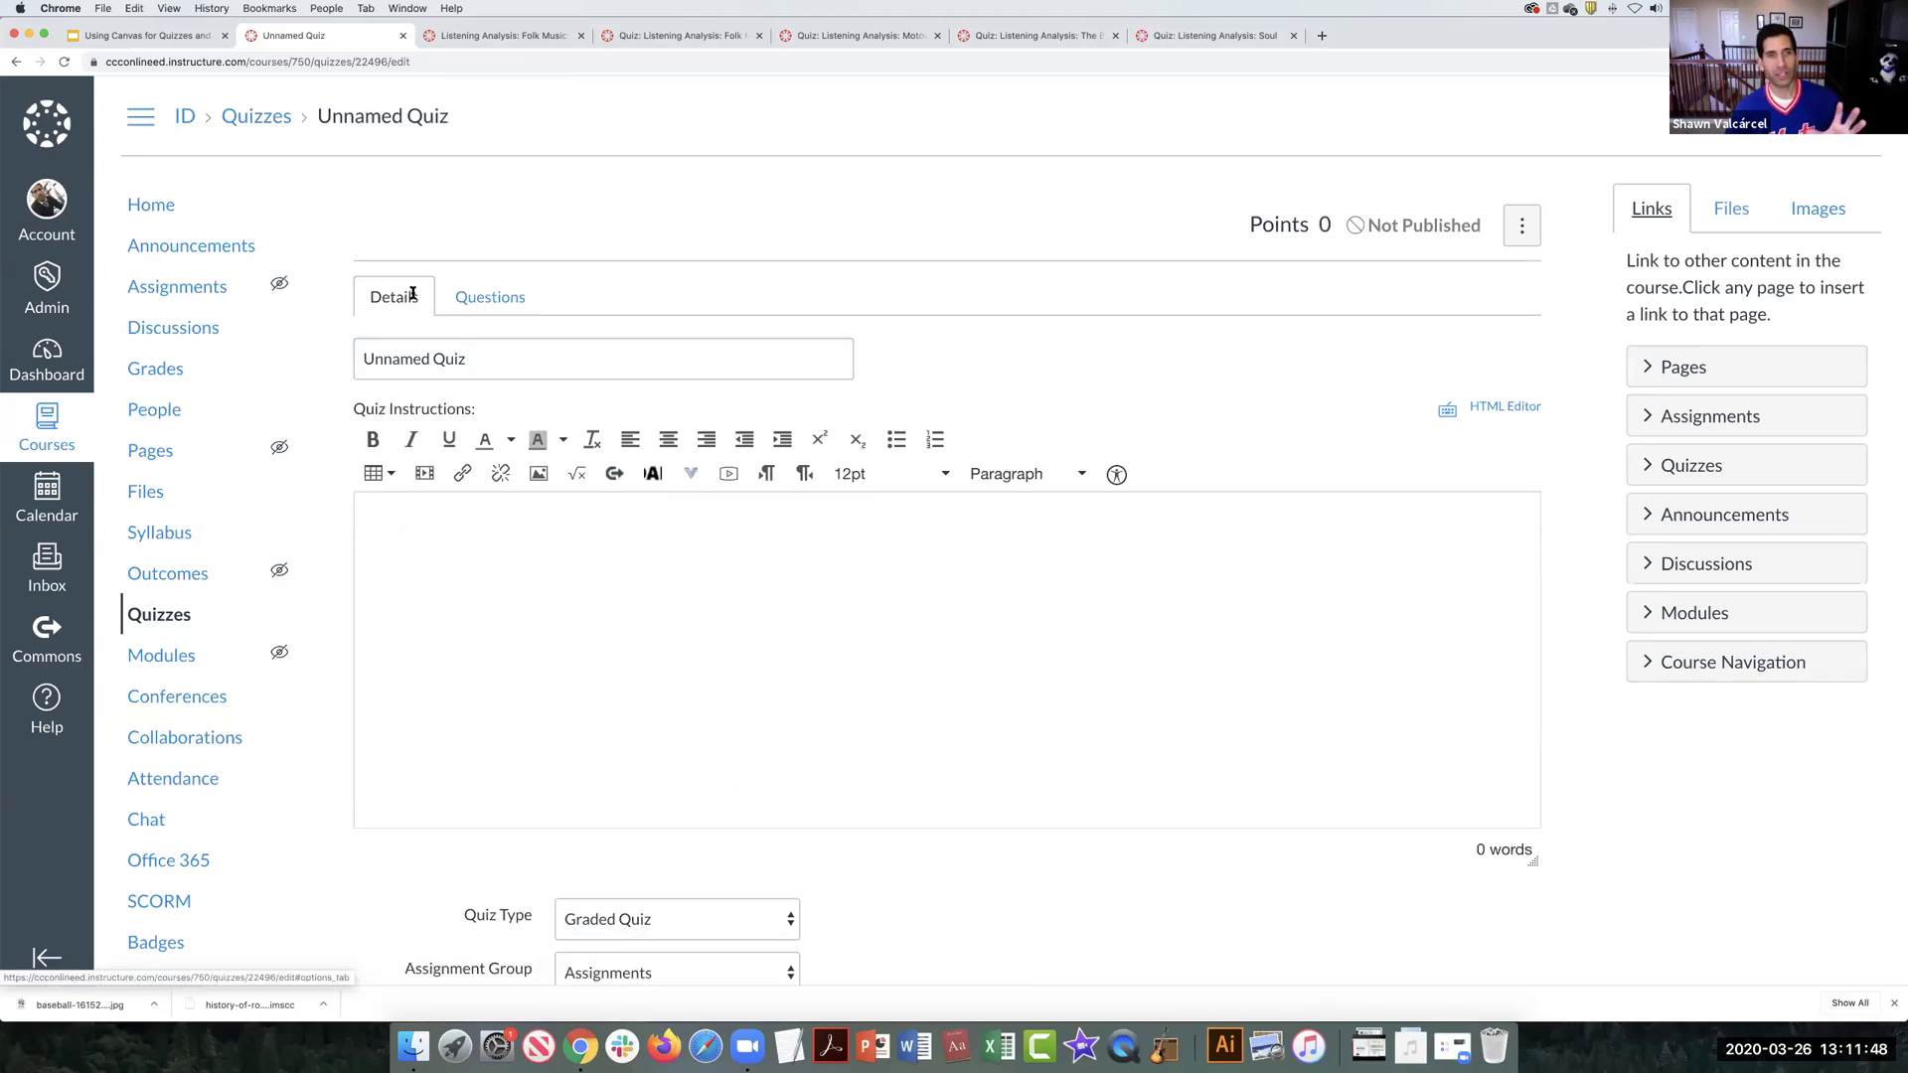
pyautogui.click(487, 295)
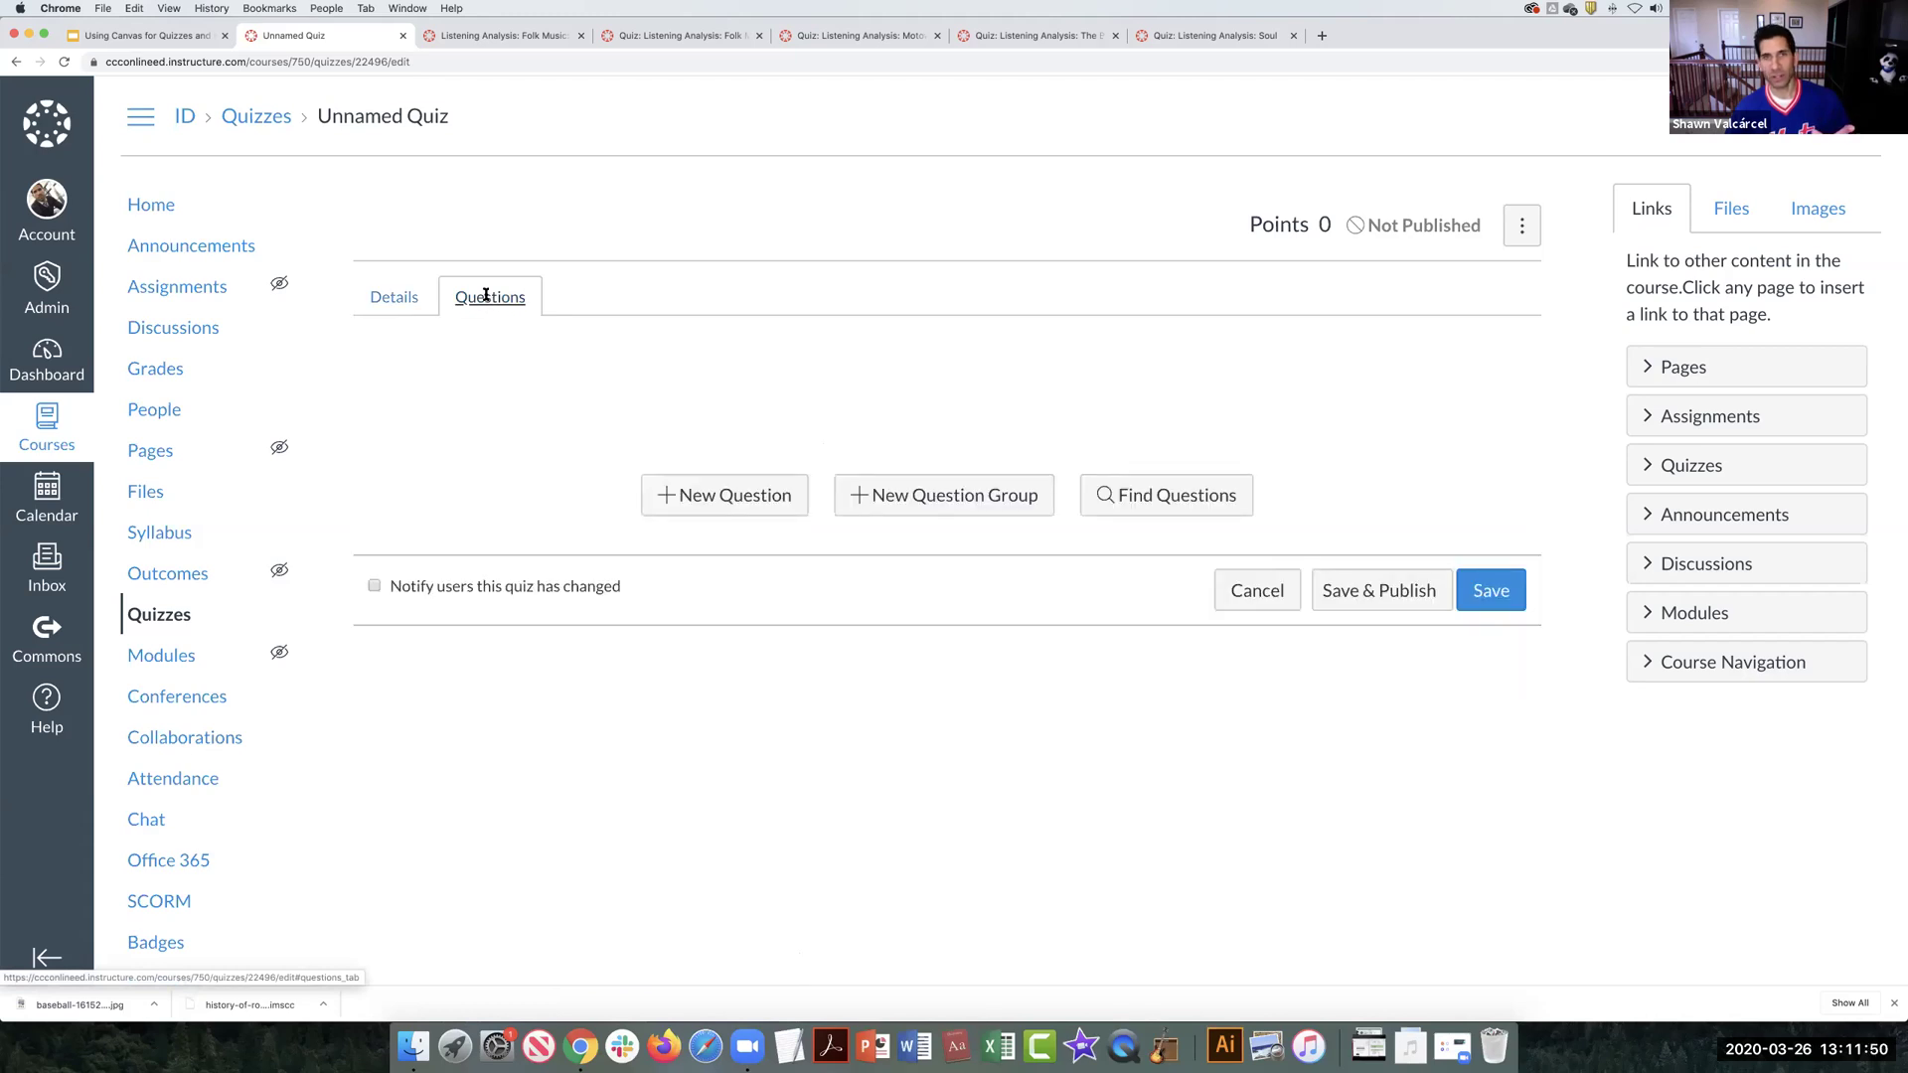
pyautogui.click(397, 298)
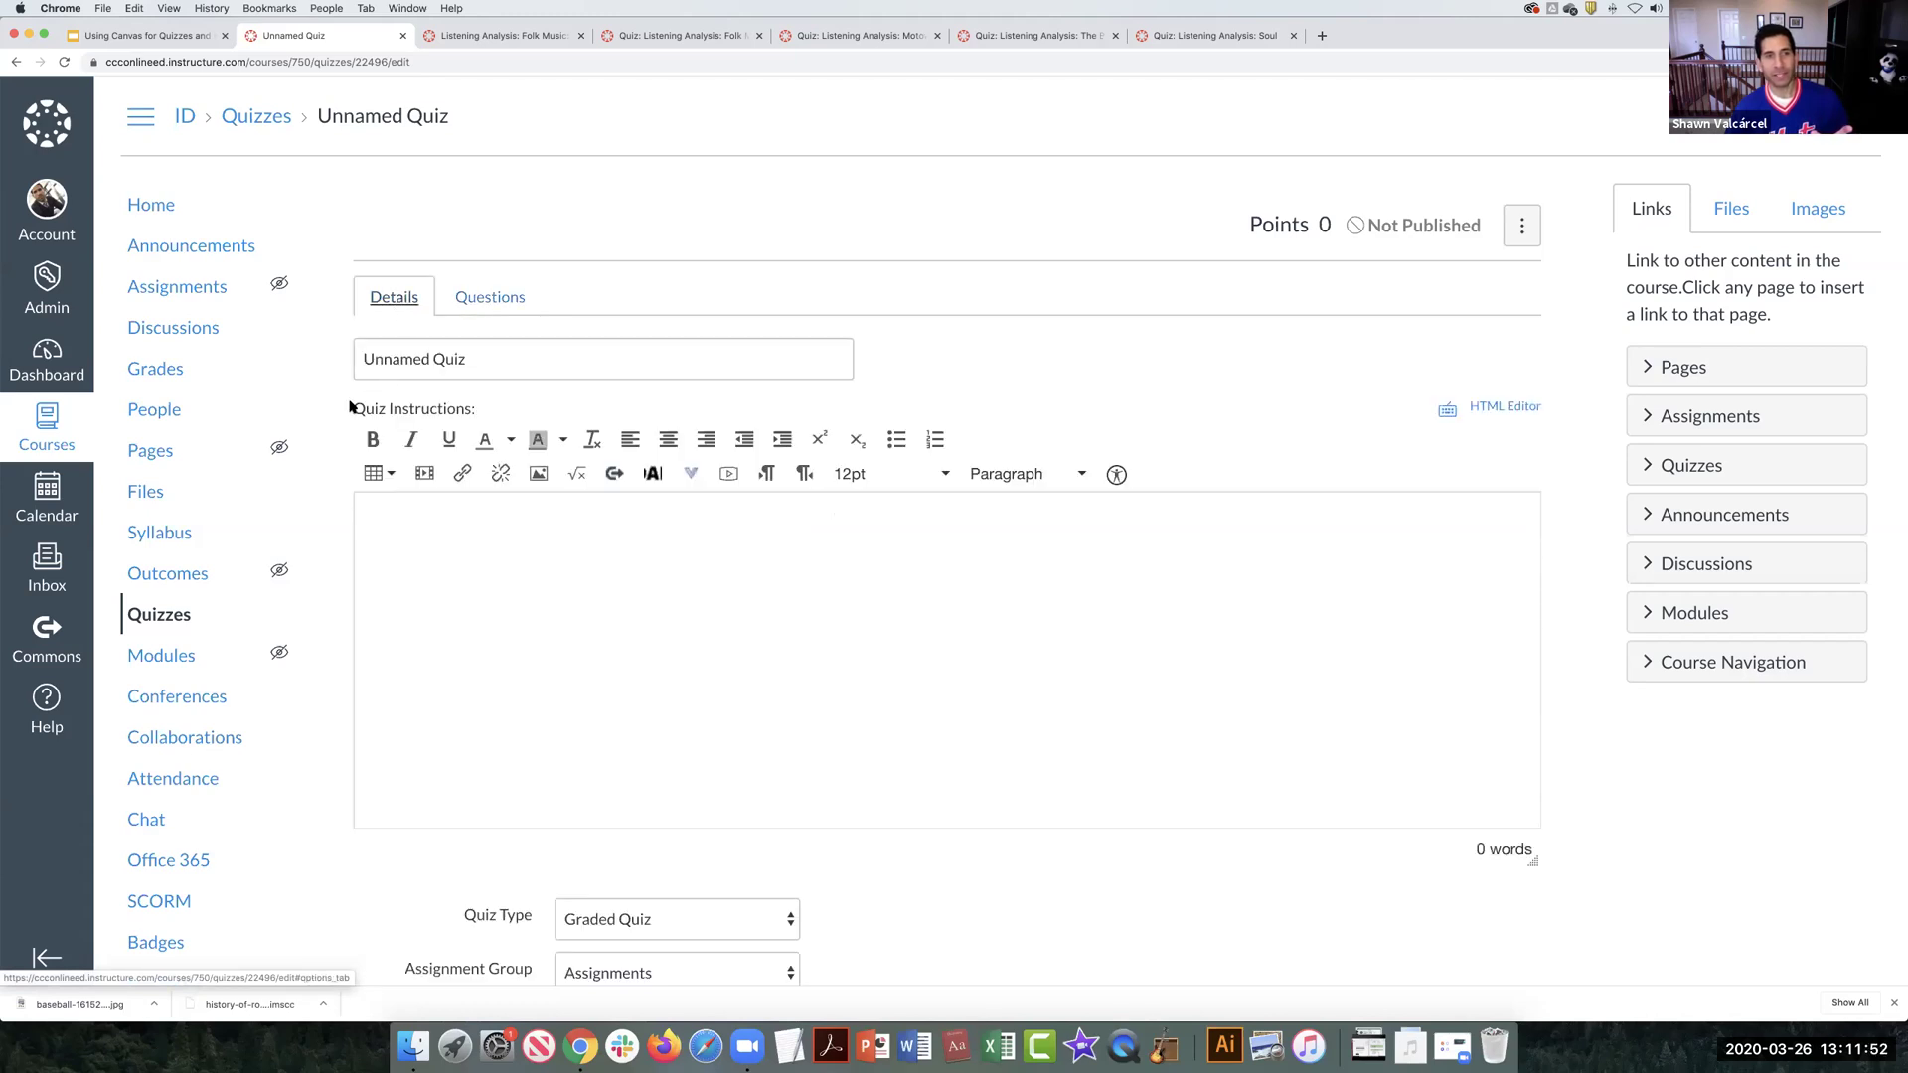
# Step: Enter "Practice" as the instructions of the new quiz
pyautogui.moveTo(349, 407); pyautogui.dragTo(484, 424)
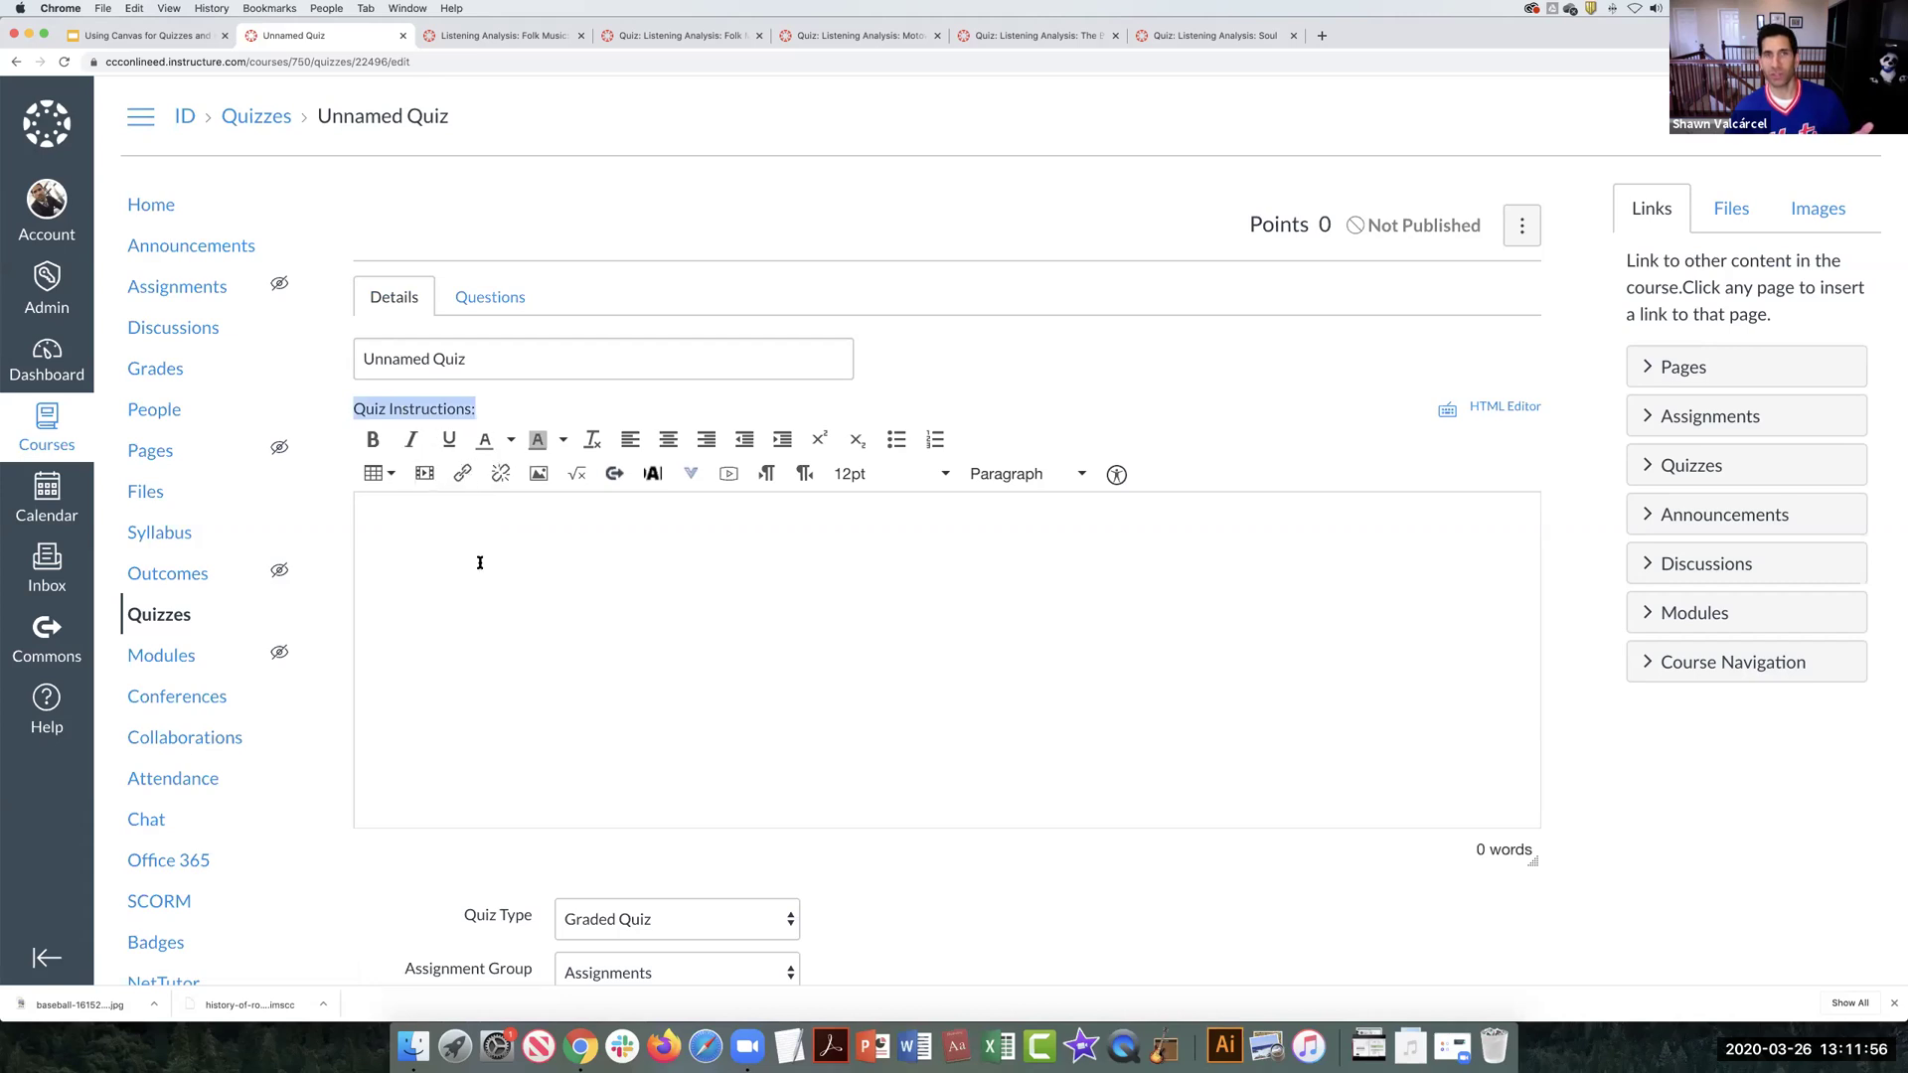
pyautogui.scroll(-1, 480, 562)
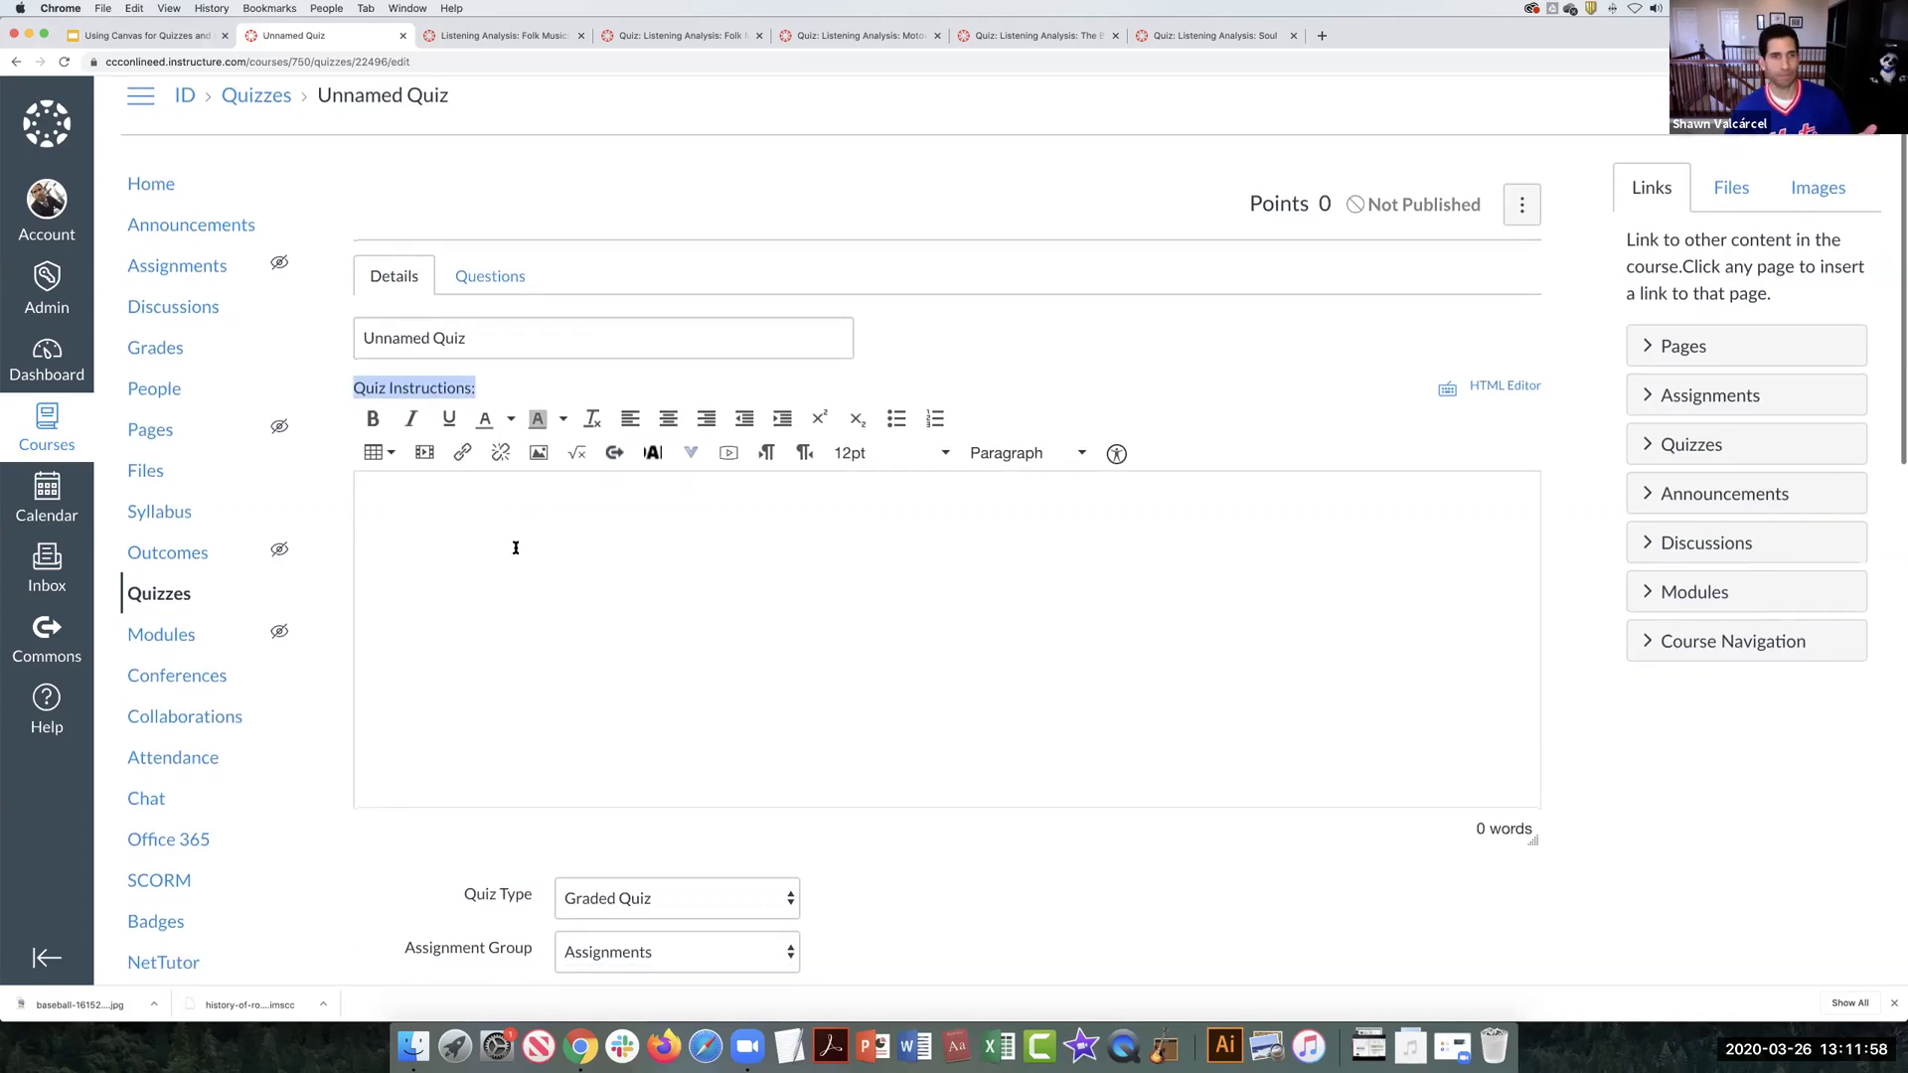
pyautogui.click(516, 547)
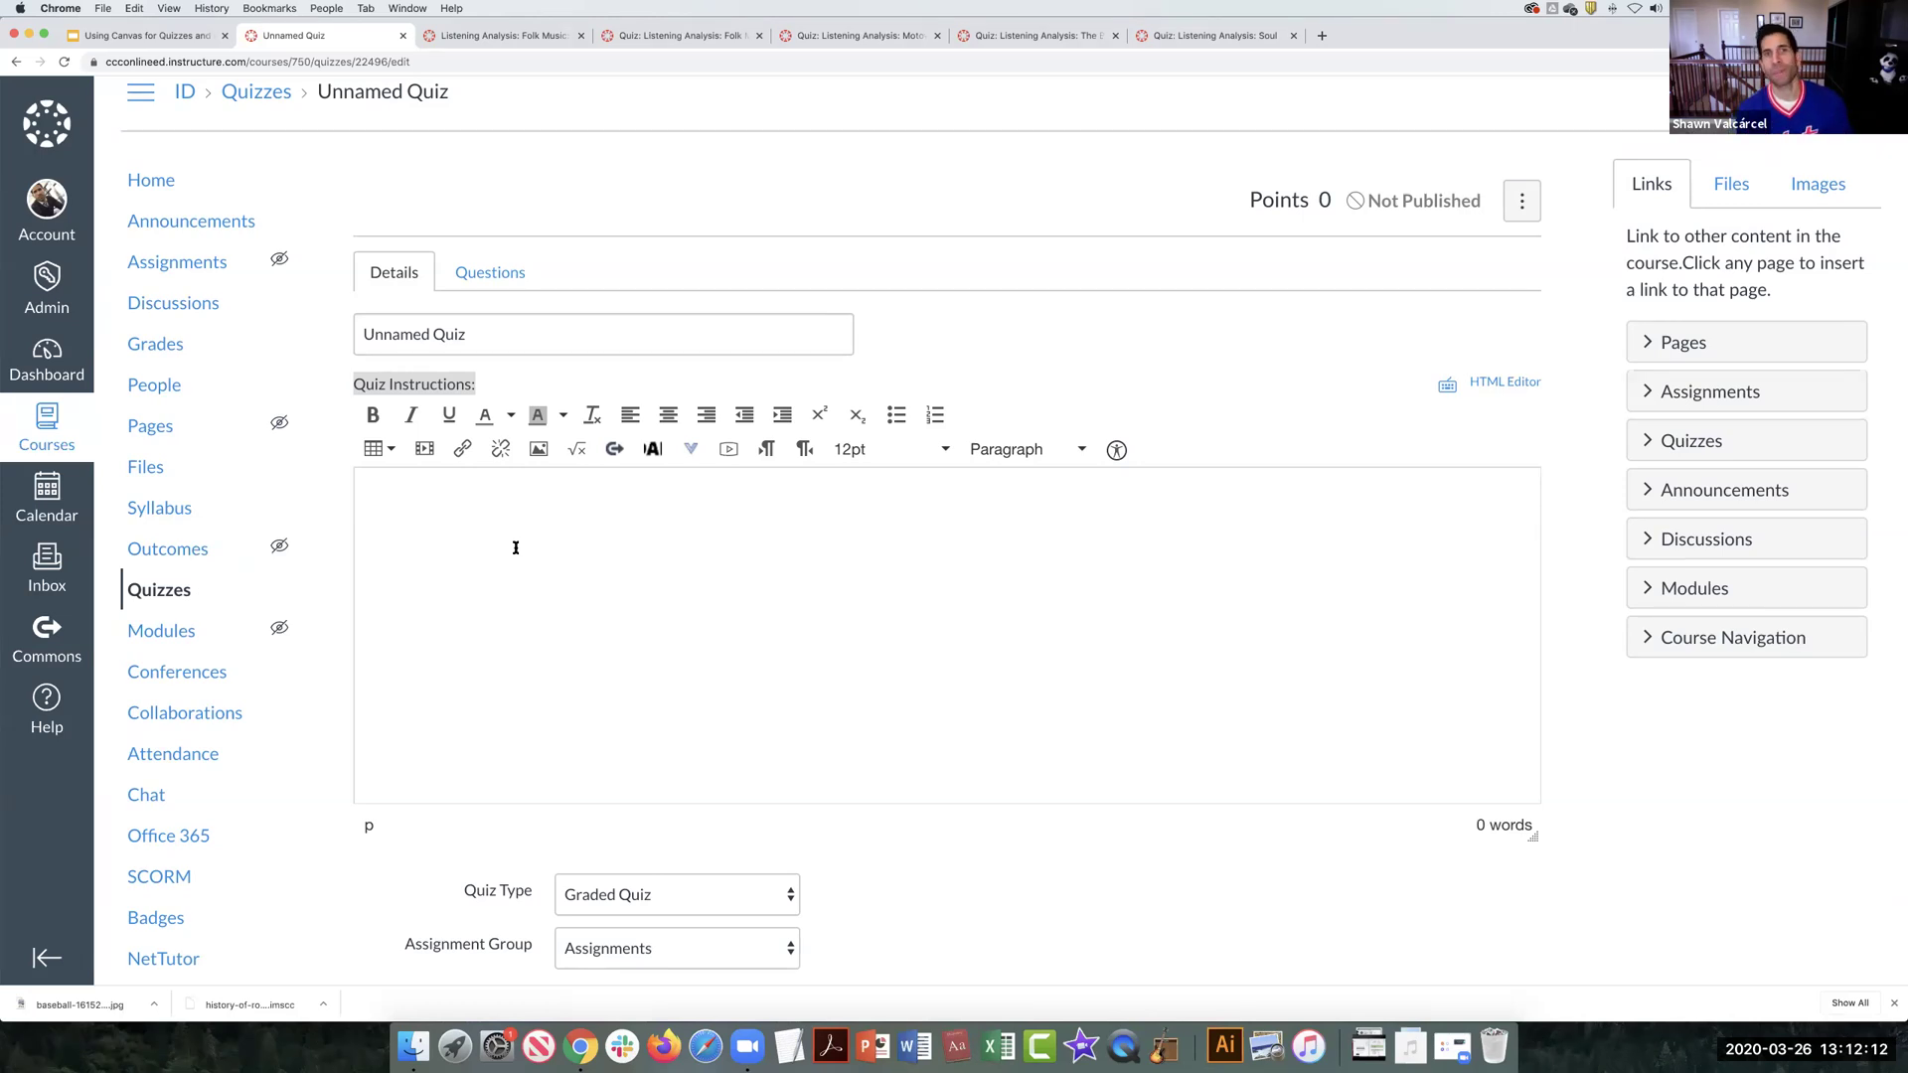
pyautogui.write('Practice')
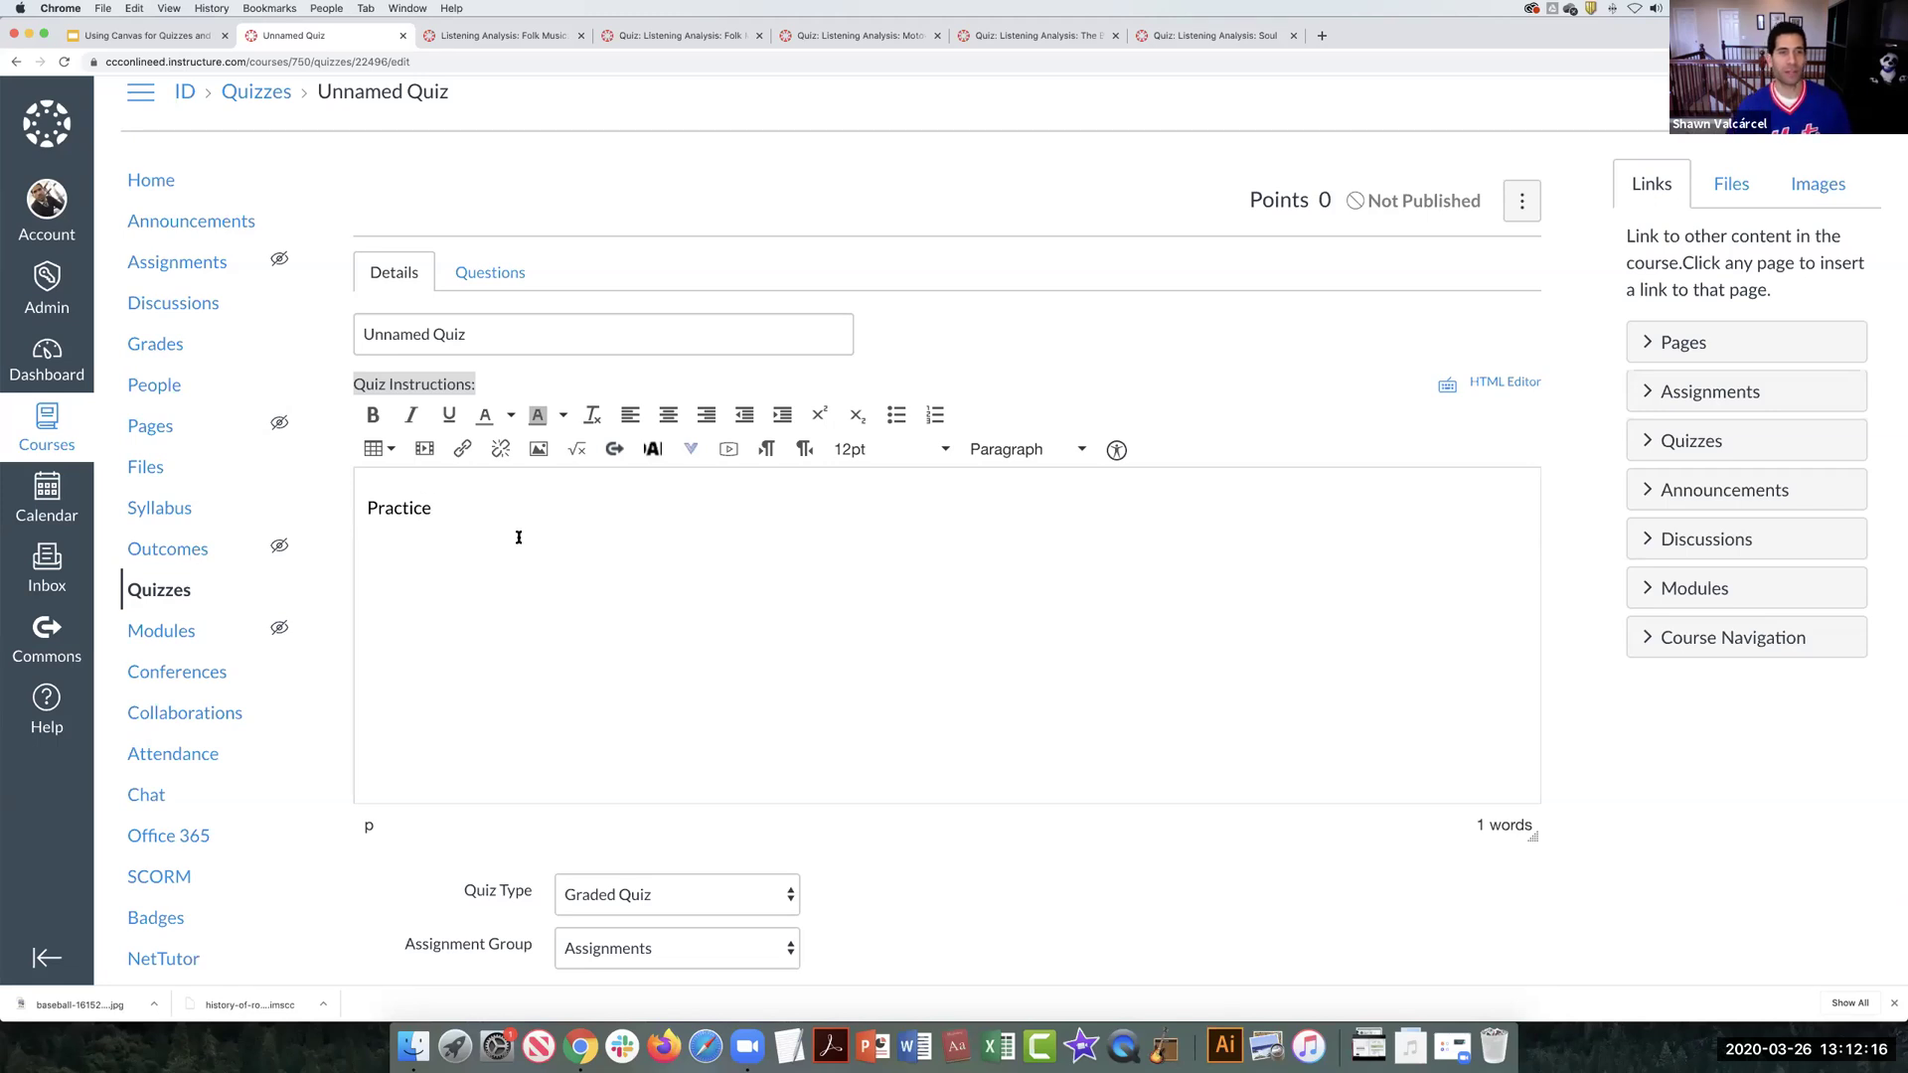
pyautogui.scroll(-2, 518, 537)
pyautogui.moveTo(366, 429); pyautogui.dragTo(516, 439)
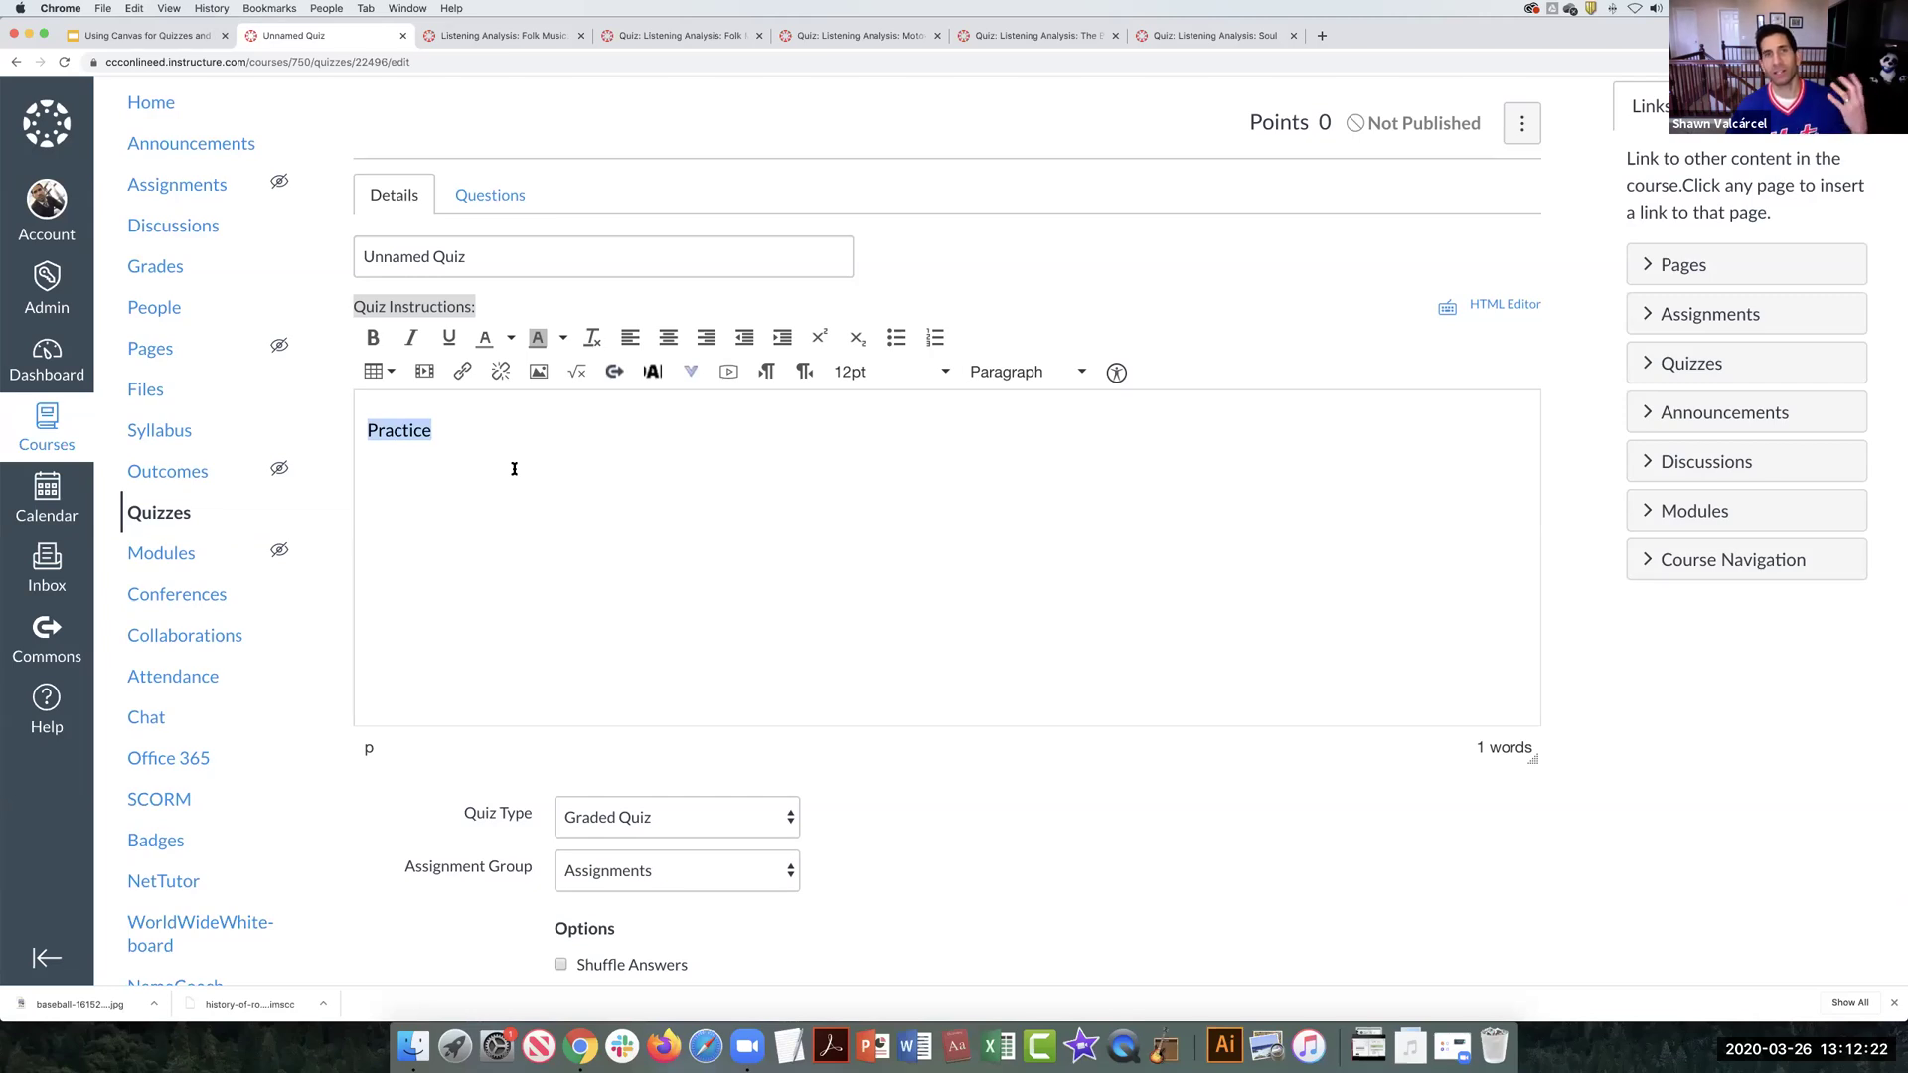
# Step: Try out "Quiz 1" and "Listening Analysis" as titles for the new quiz
pyautogui.scroll(1, 514, 471)
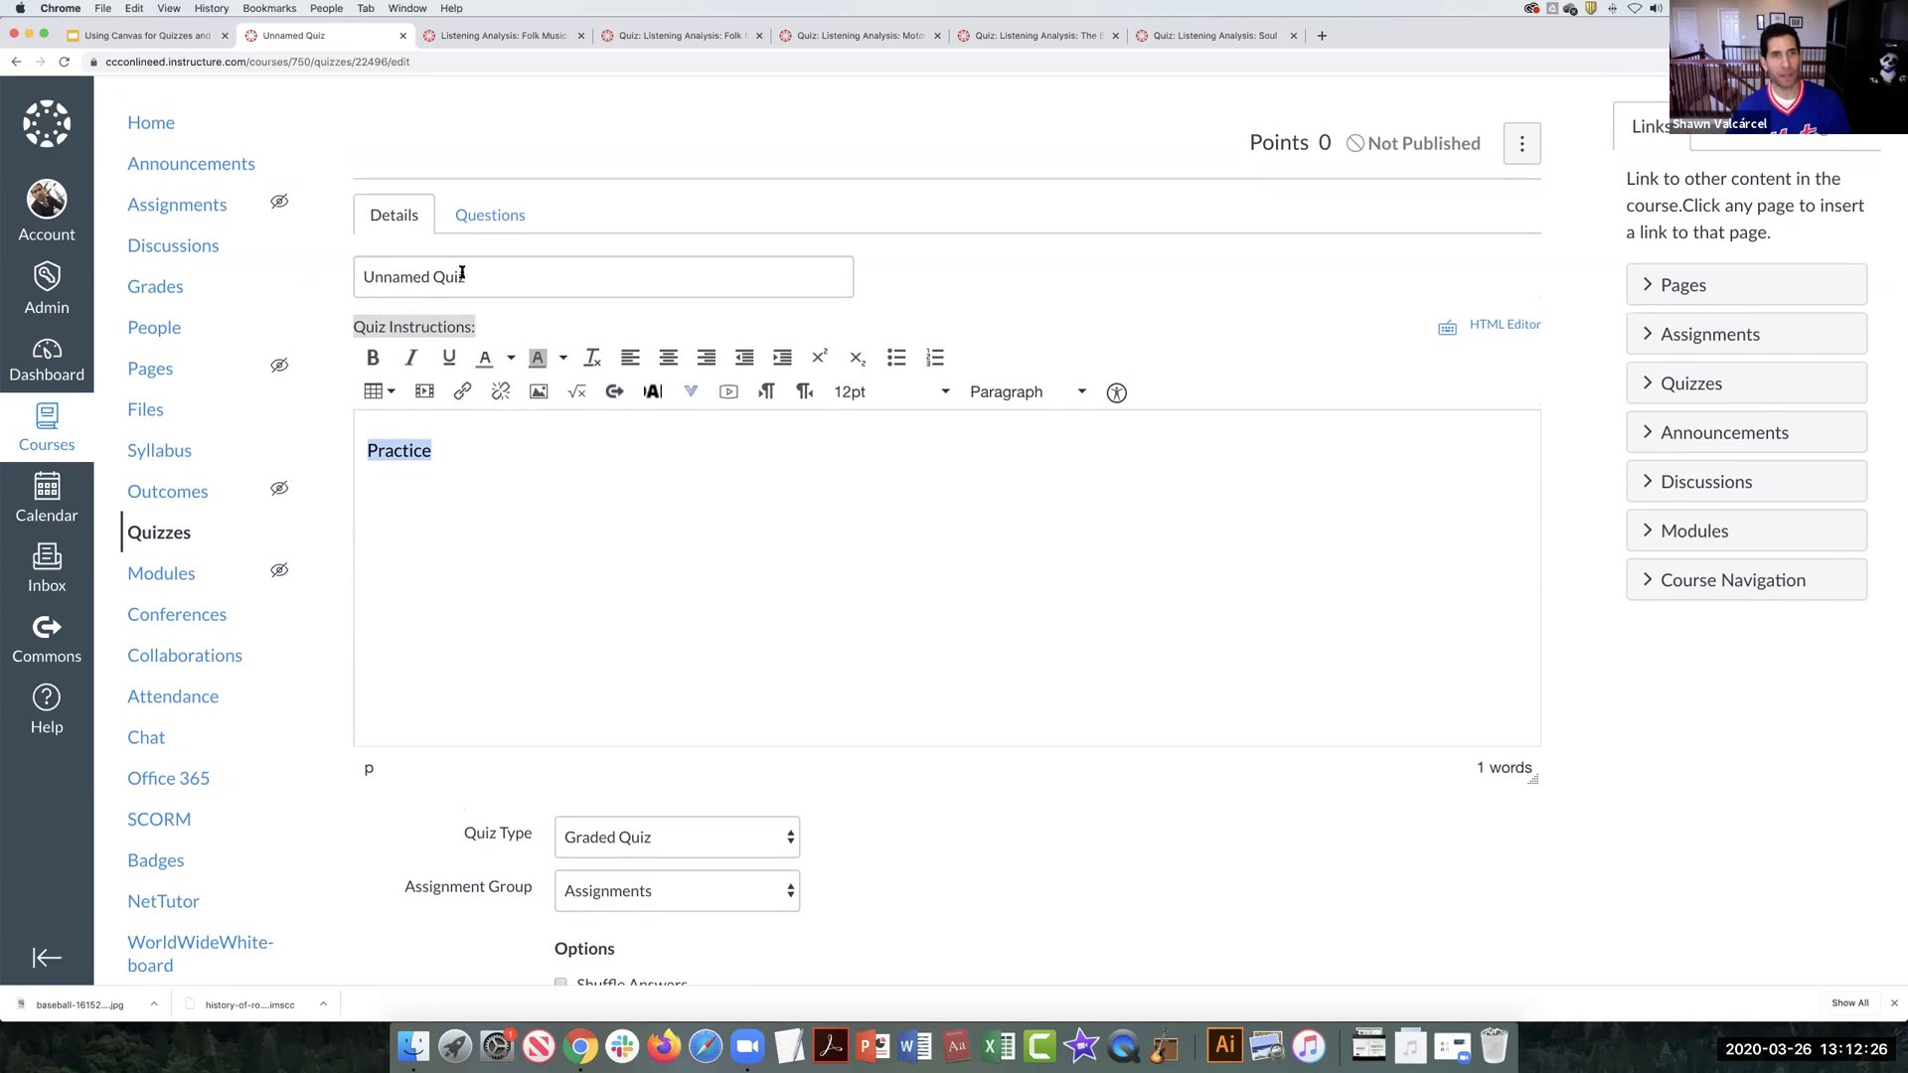
pyautogui.moveTo(463, 276); pyautogui.dragTo(370, 262)
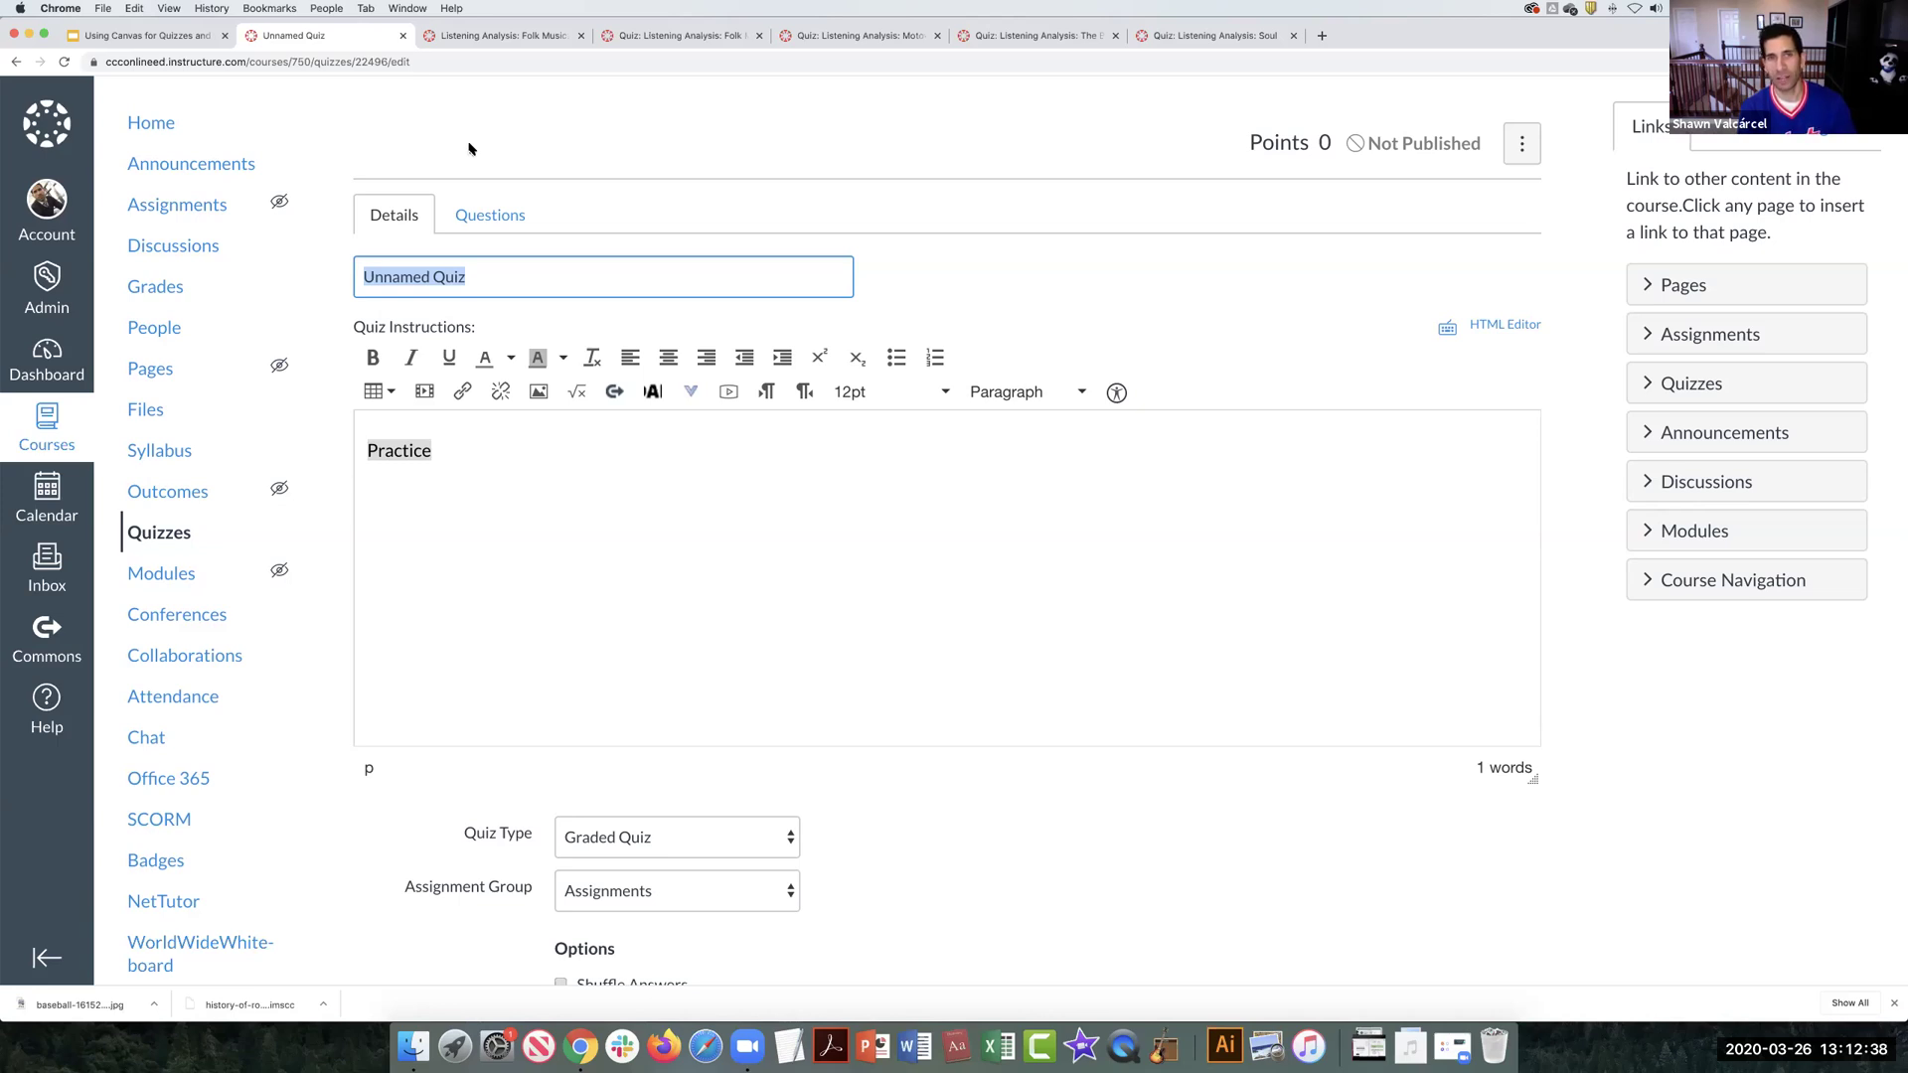
pyautogui.write('Quiz 1')
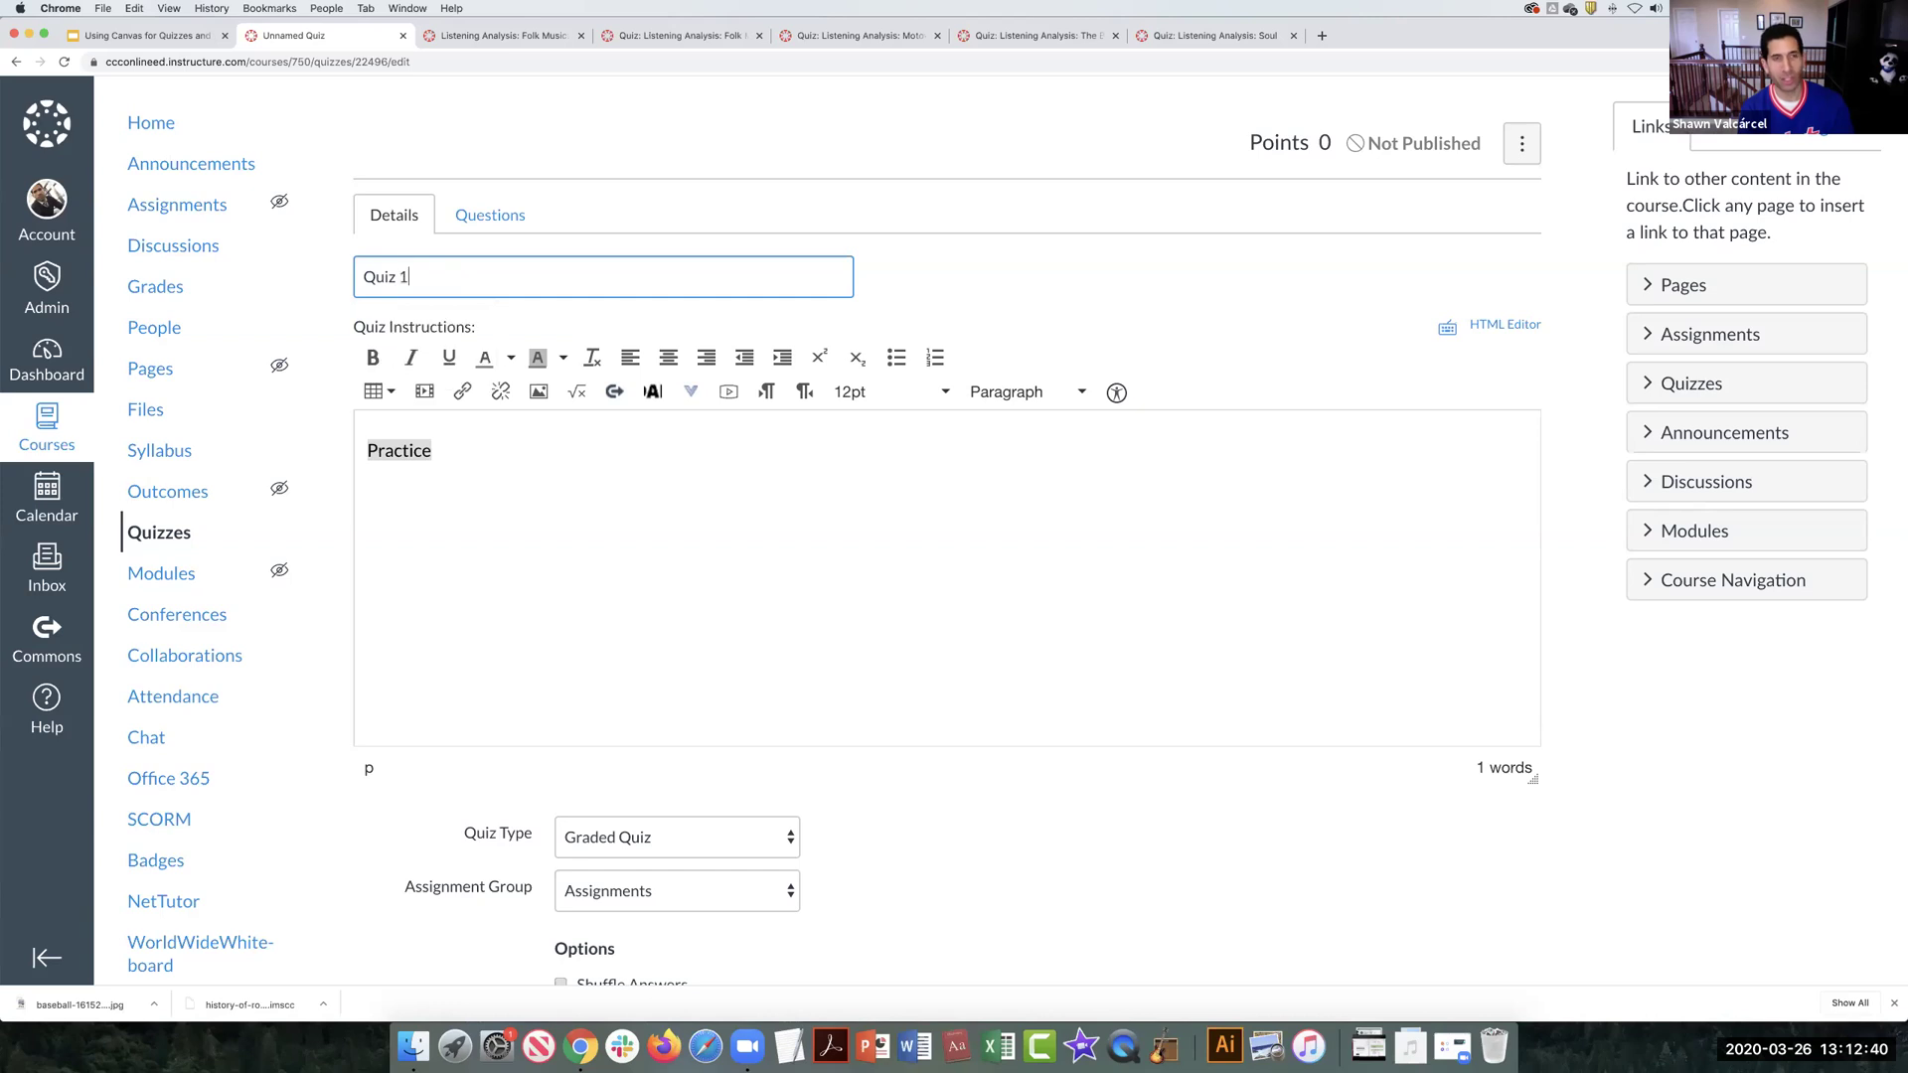
pyautogui.press('BackSpace')
pyautogui.press('BackSpace')
pyautogui.press('BackSpace')
pyautogui.press('BackSpace')
pyautogui.press('BackSpace')
pyautogui.press('BackSpace')
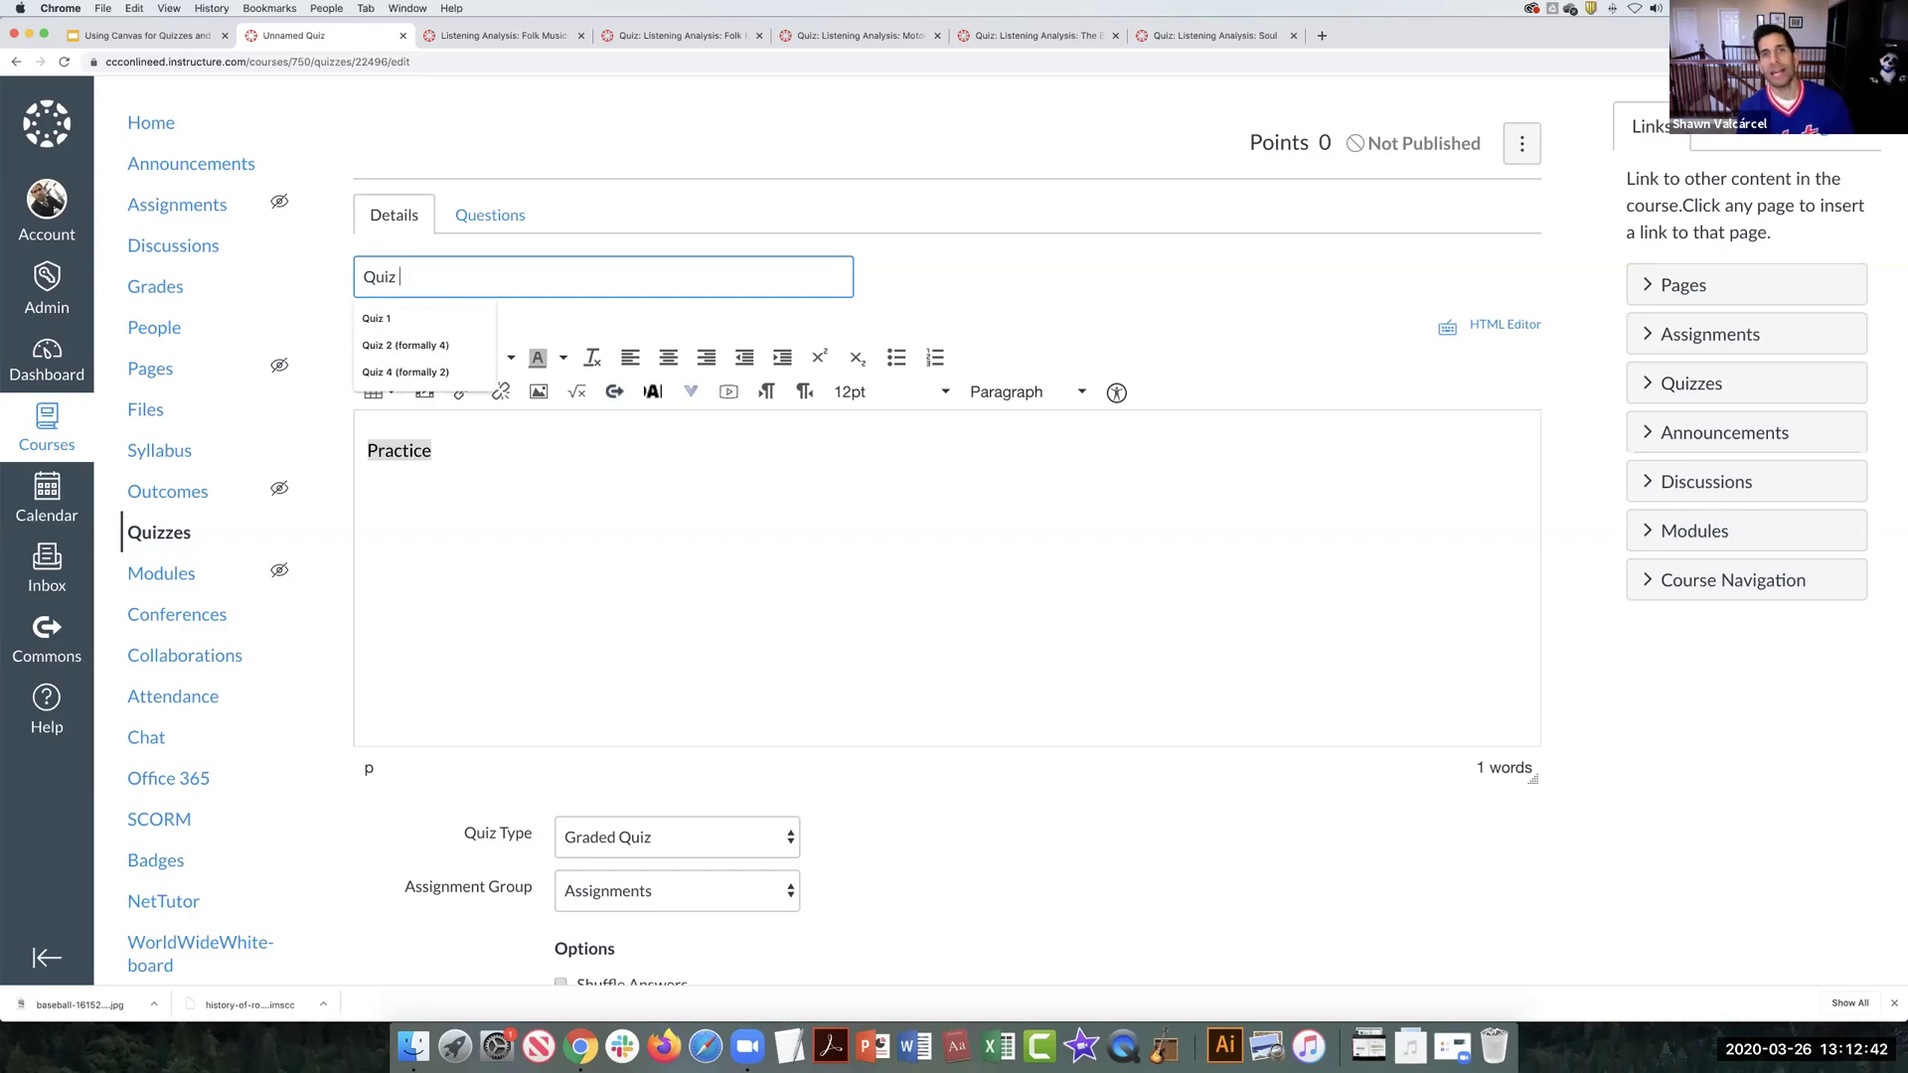
pyautogui.write('L')
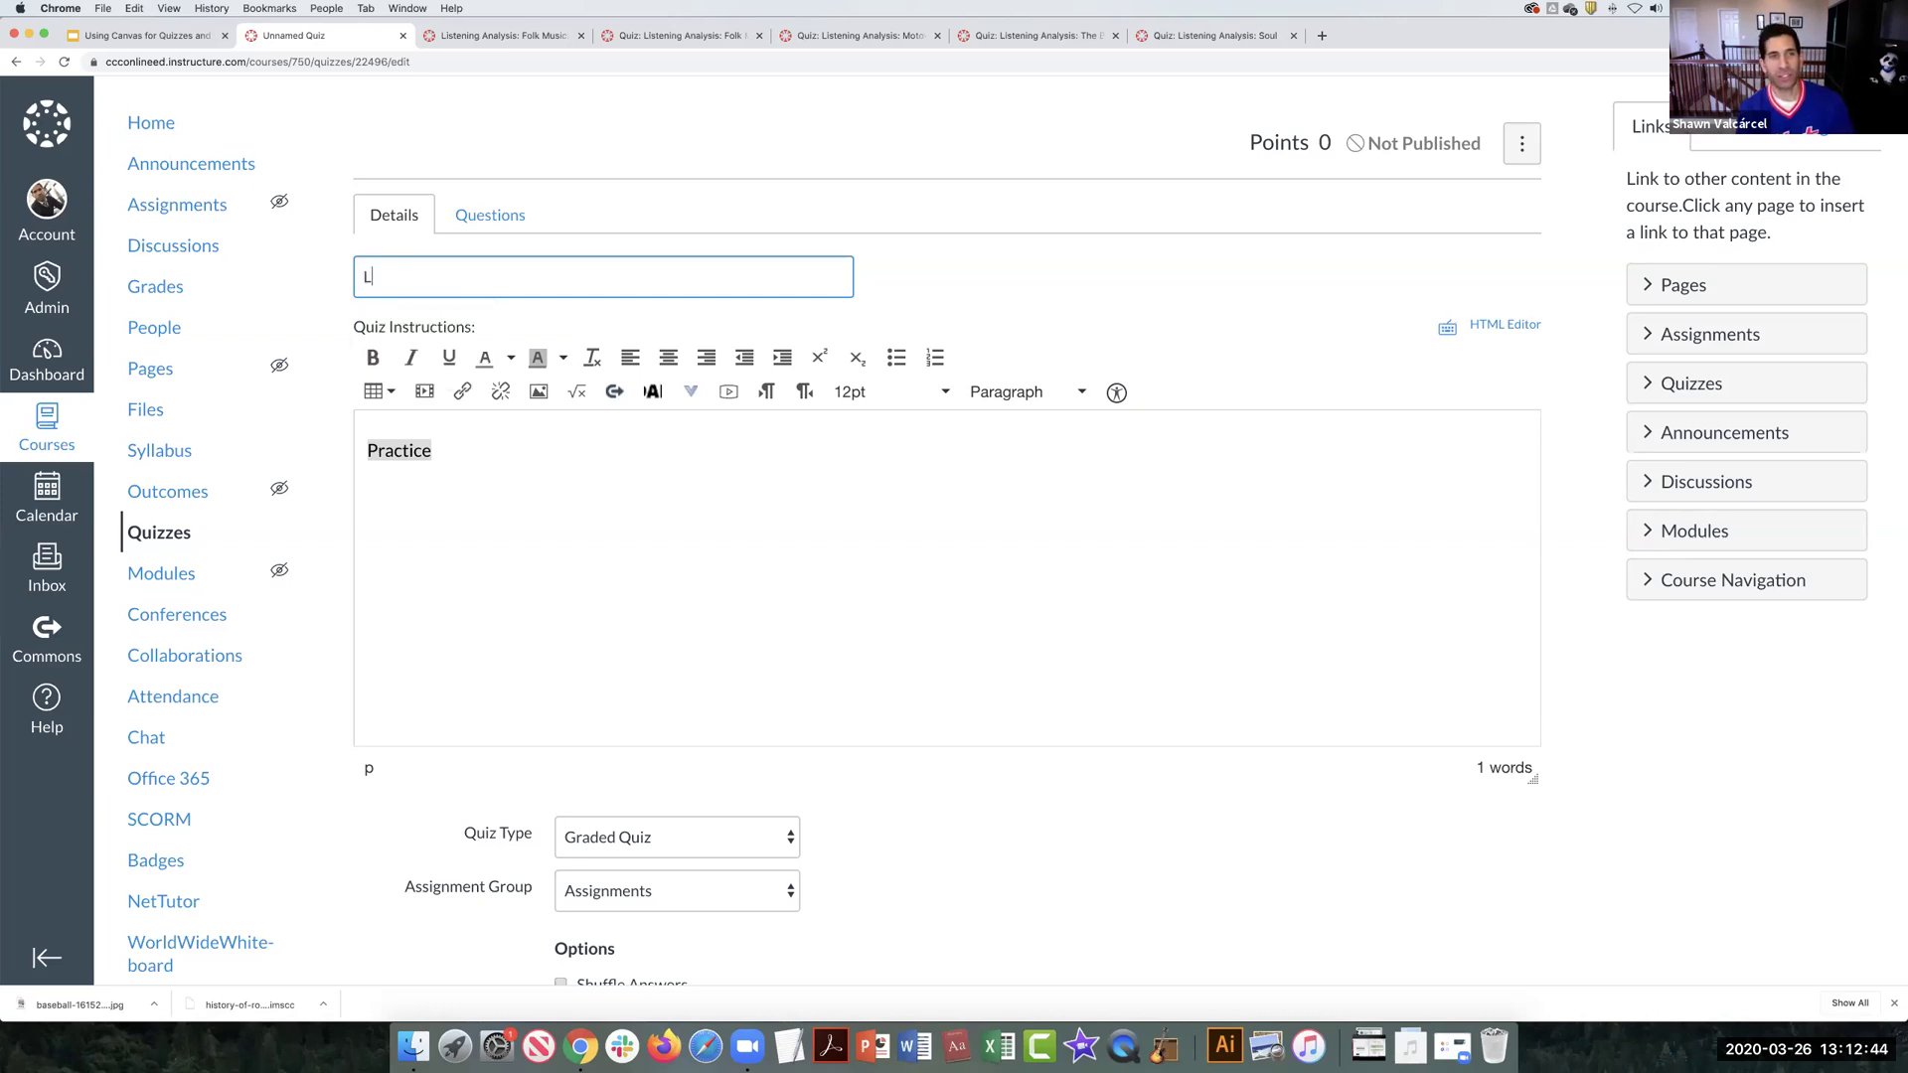
pyautogui.write('istening Analysis')
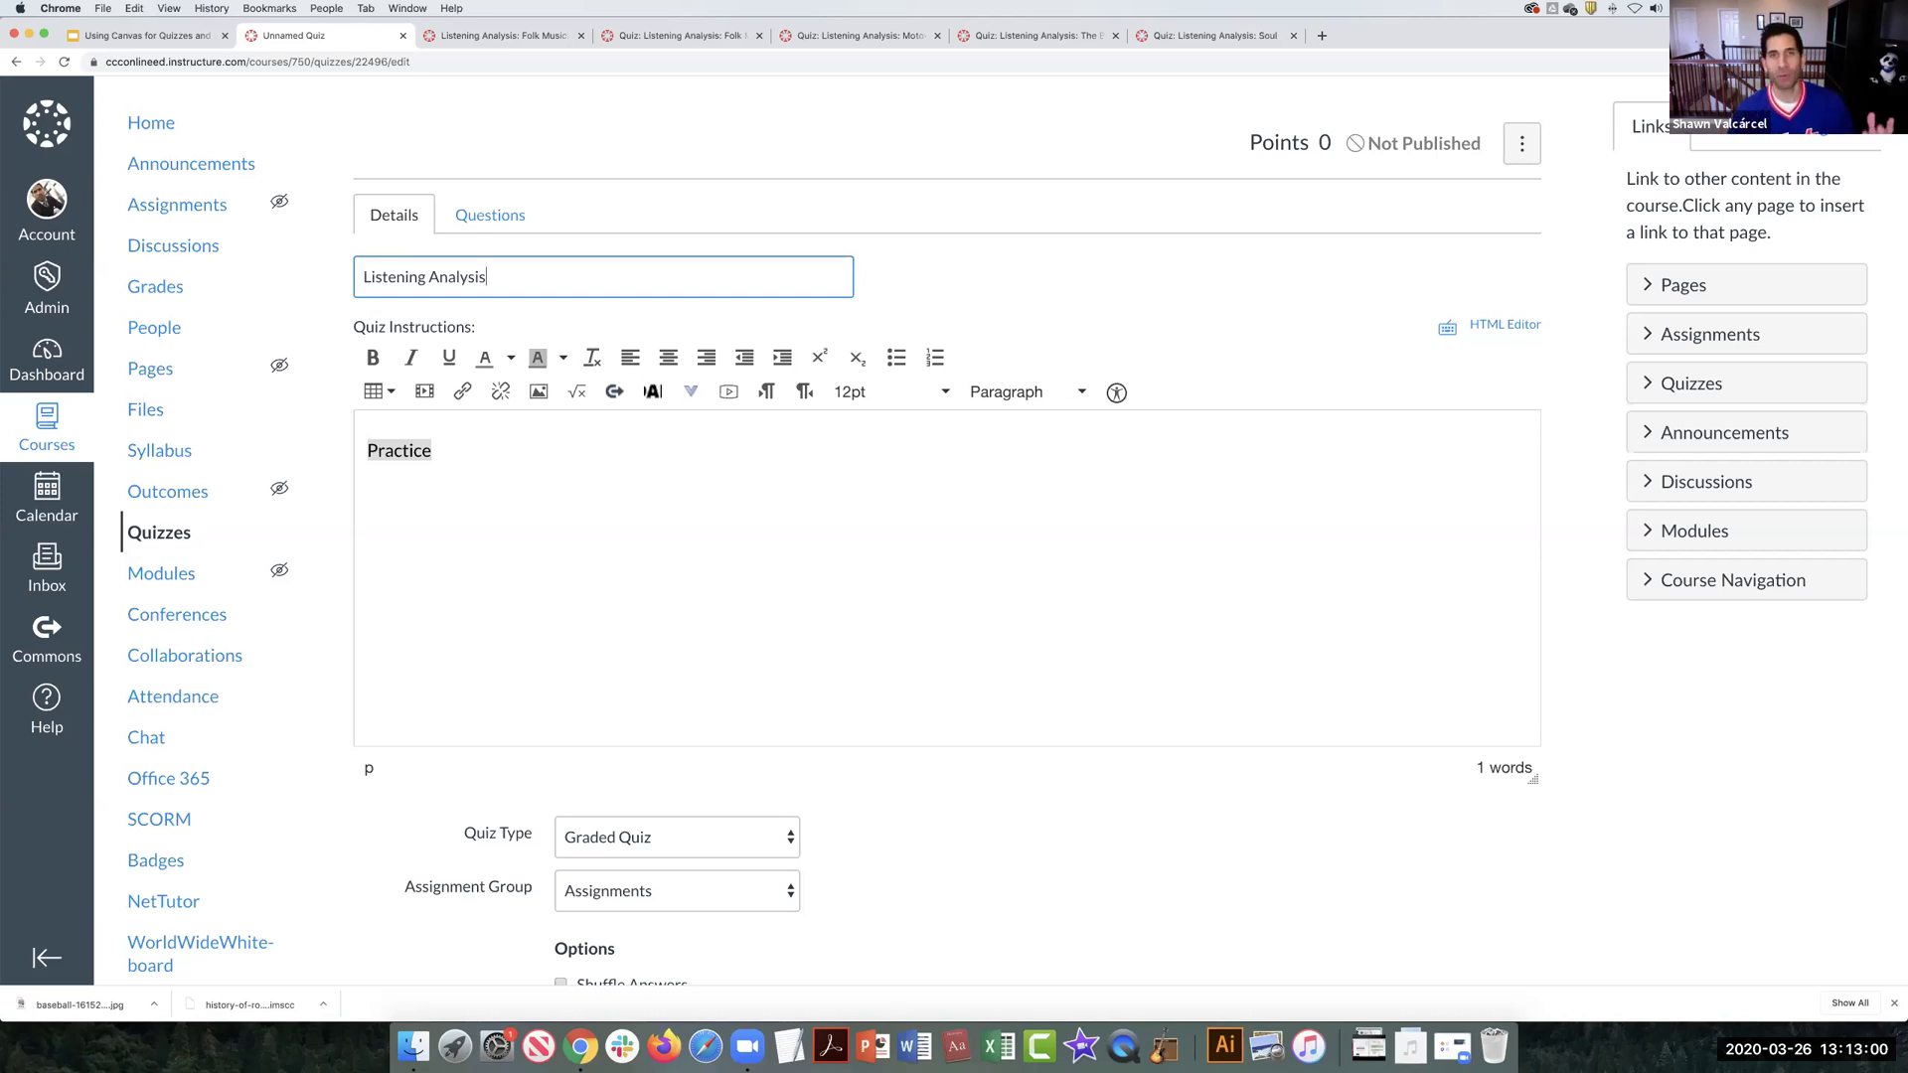
# Step: Title the quiz "Lab 1"
pyautogui.moveTo(492, 278); pyautogui.dragTo(341, 282)
pyautogui.write('L')
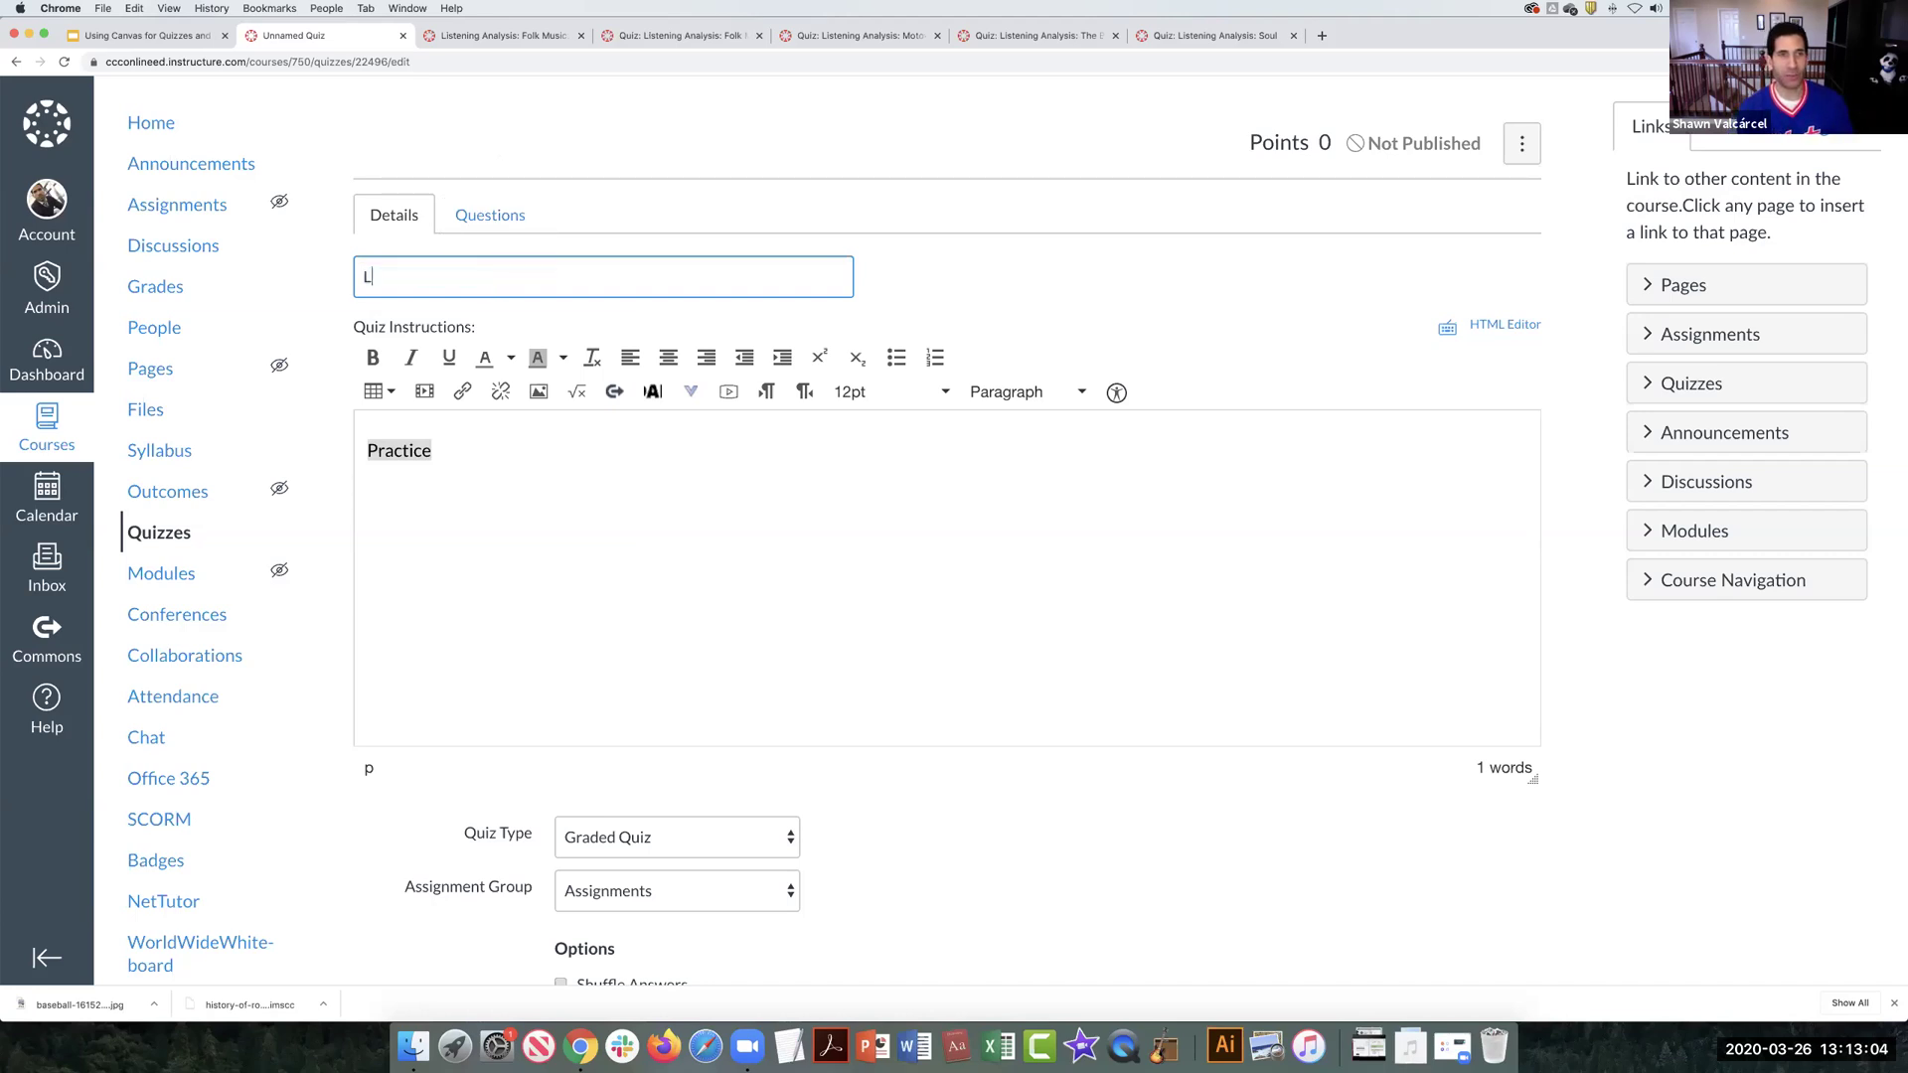
pyautogui.write('ab 1')
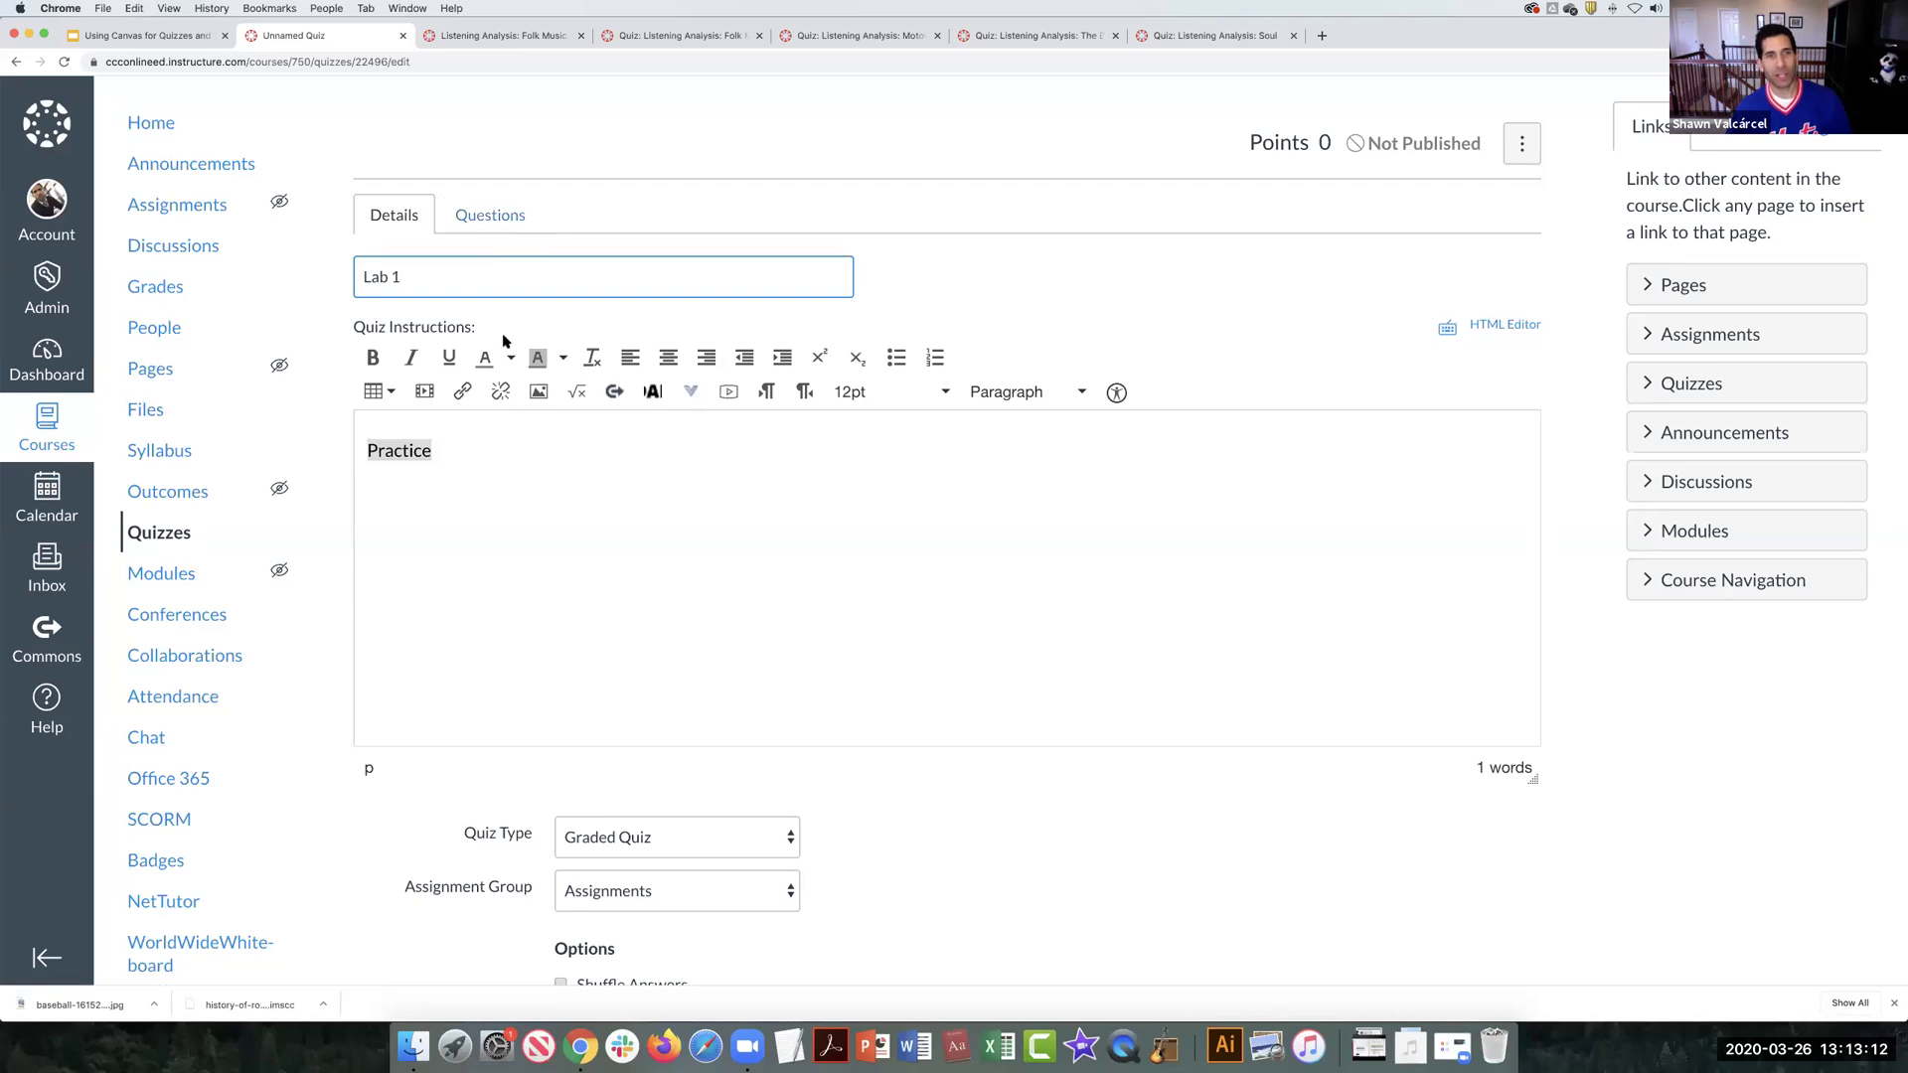
# Step: Review the quiz type and assignment group choices, keeping Graded Quiz and Assignments selected
pyautogui.scroll(-2, 503, 342)
pyautogui.scroll(-1, 503, 343)
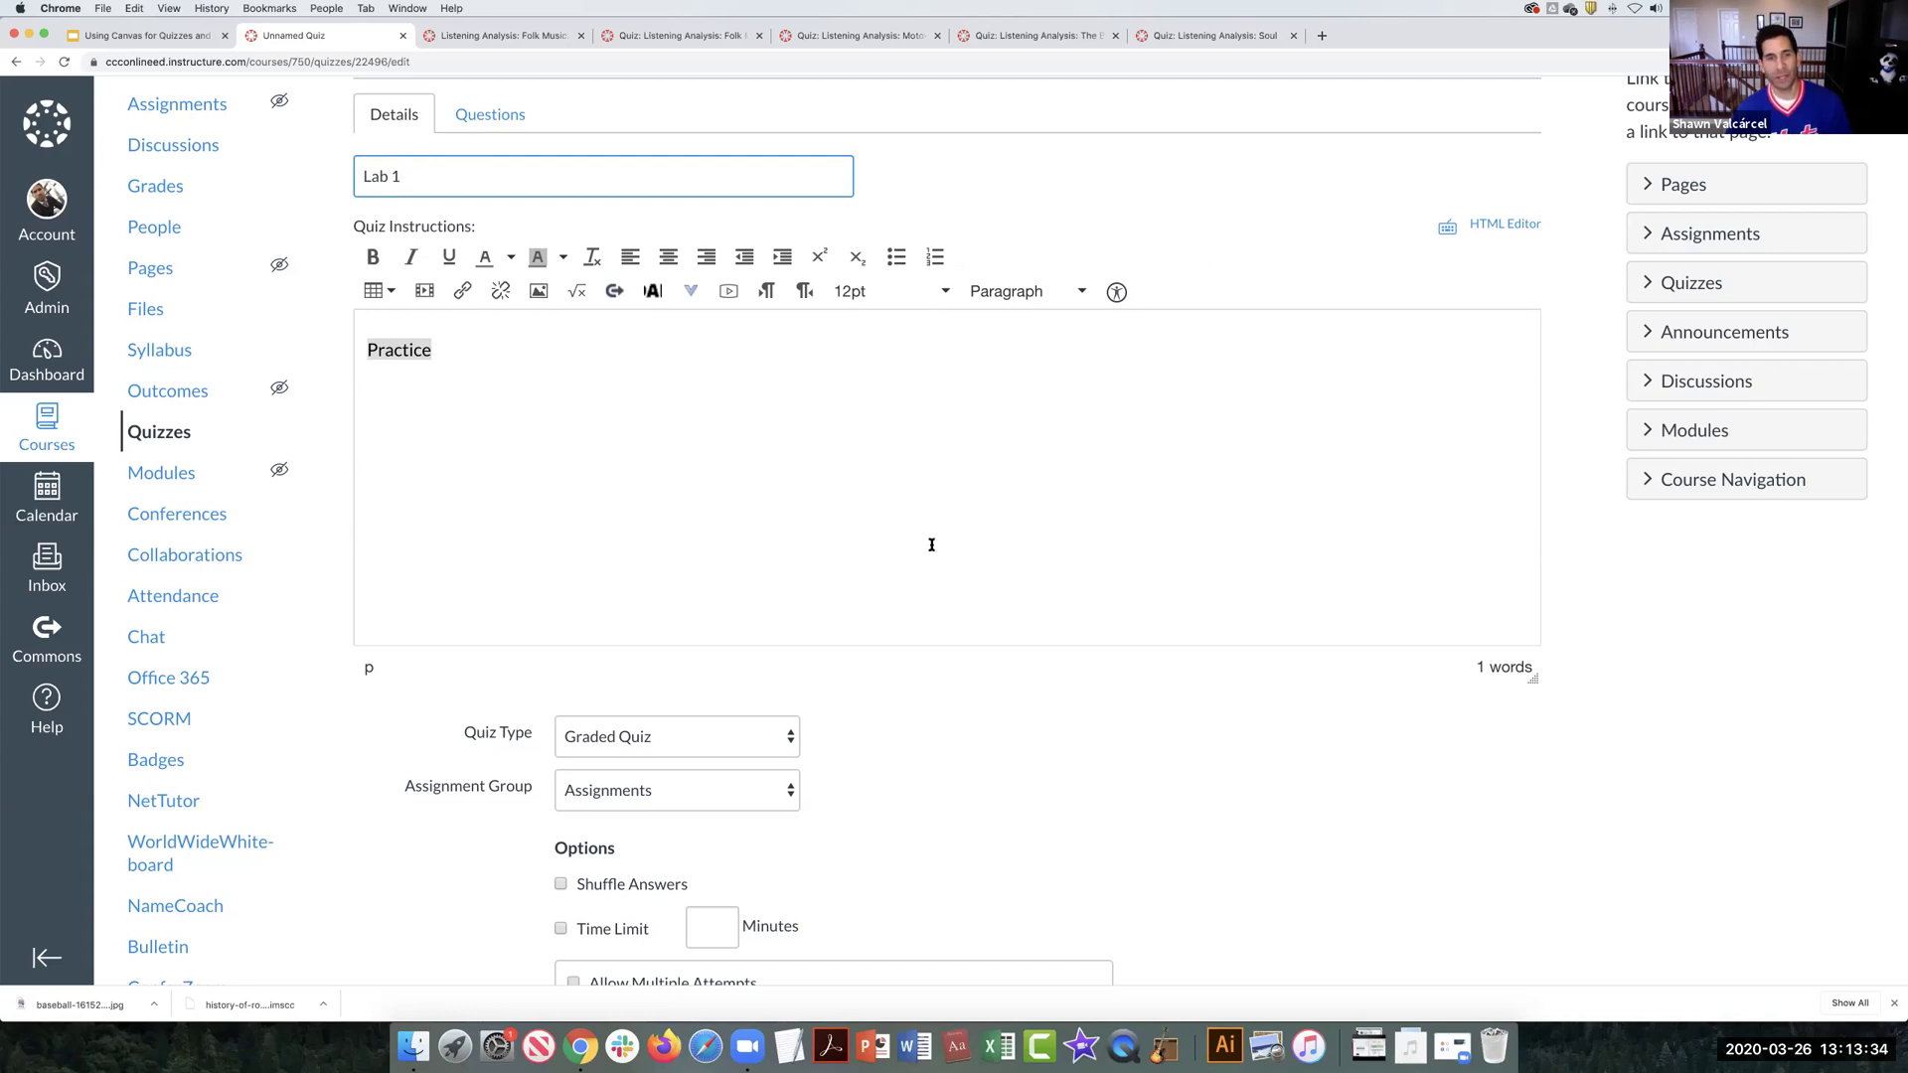
pyautogui.scroll(-5, 931, 545)
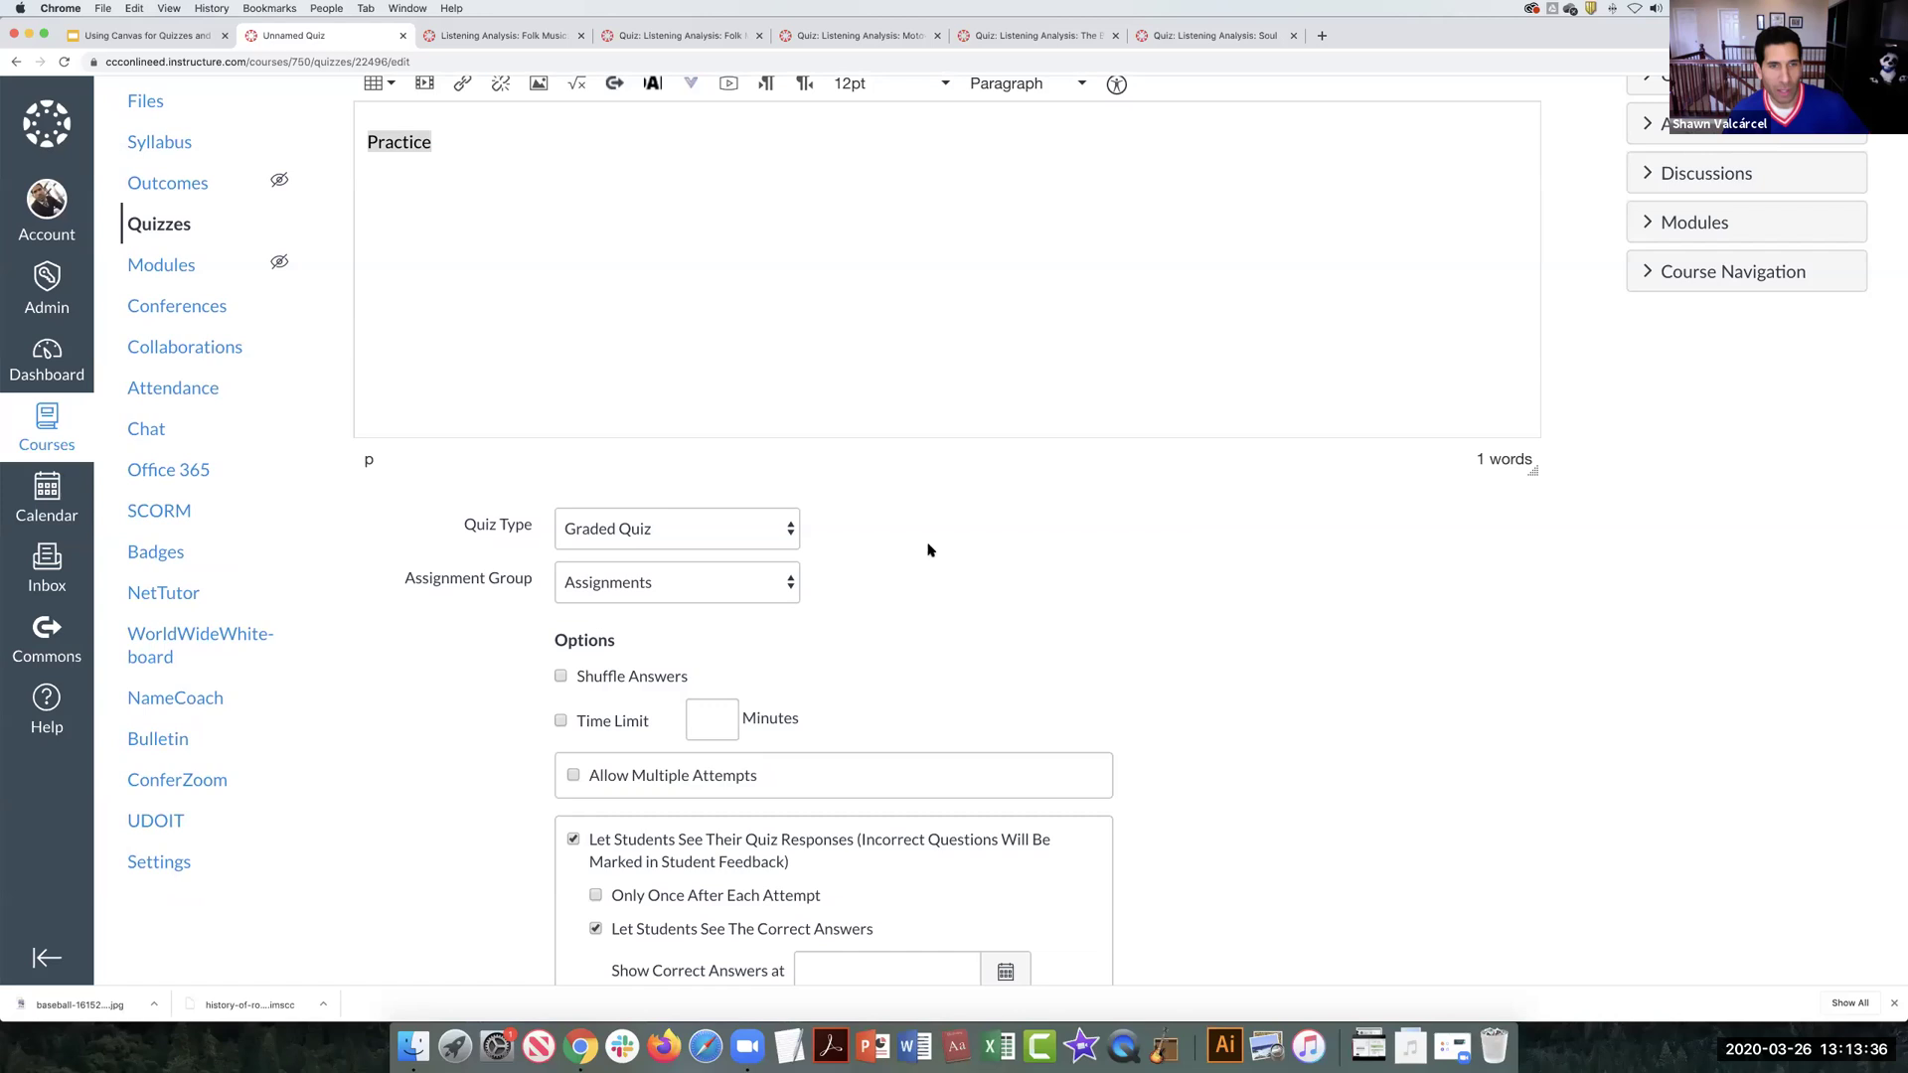
pyautogui.scroll(-1, 894, 541)
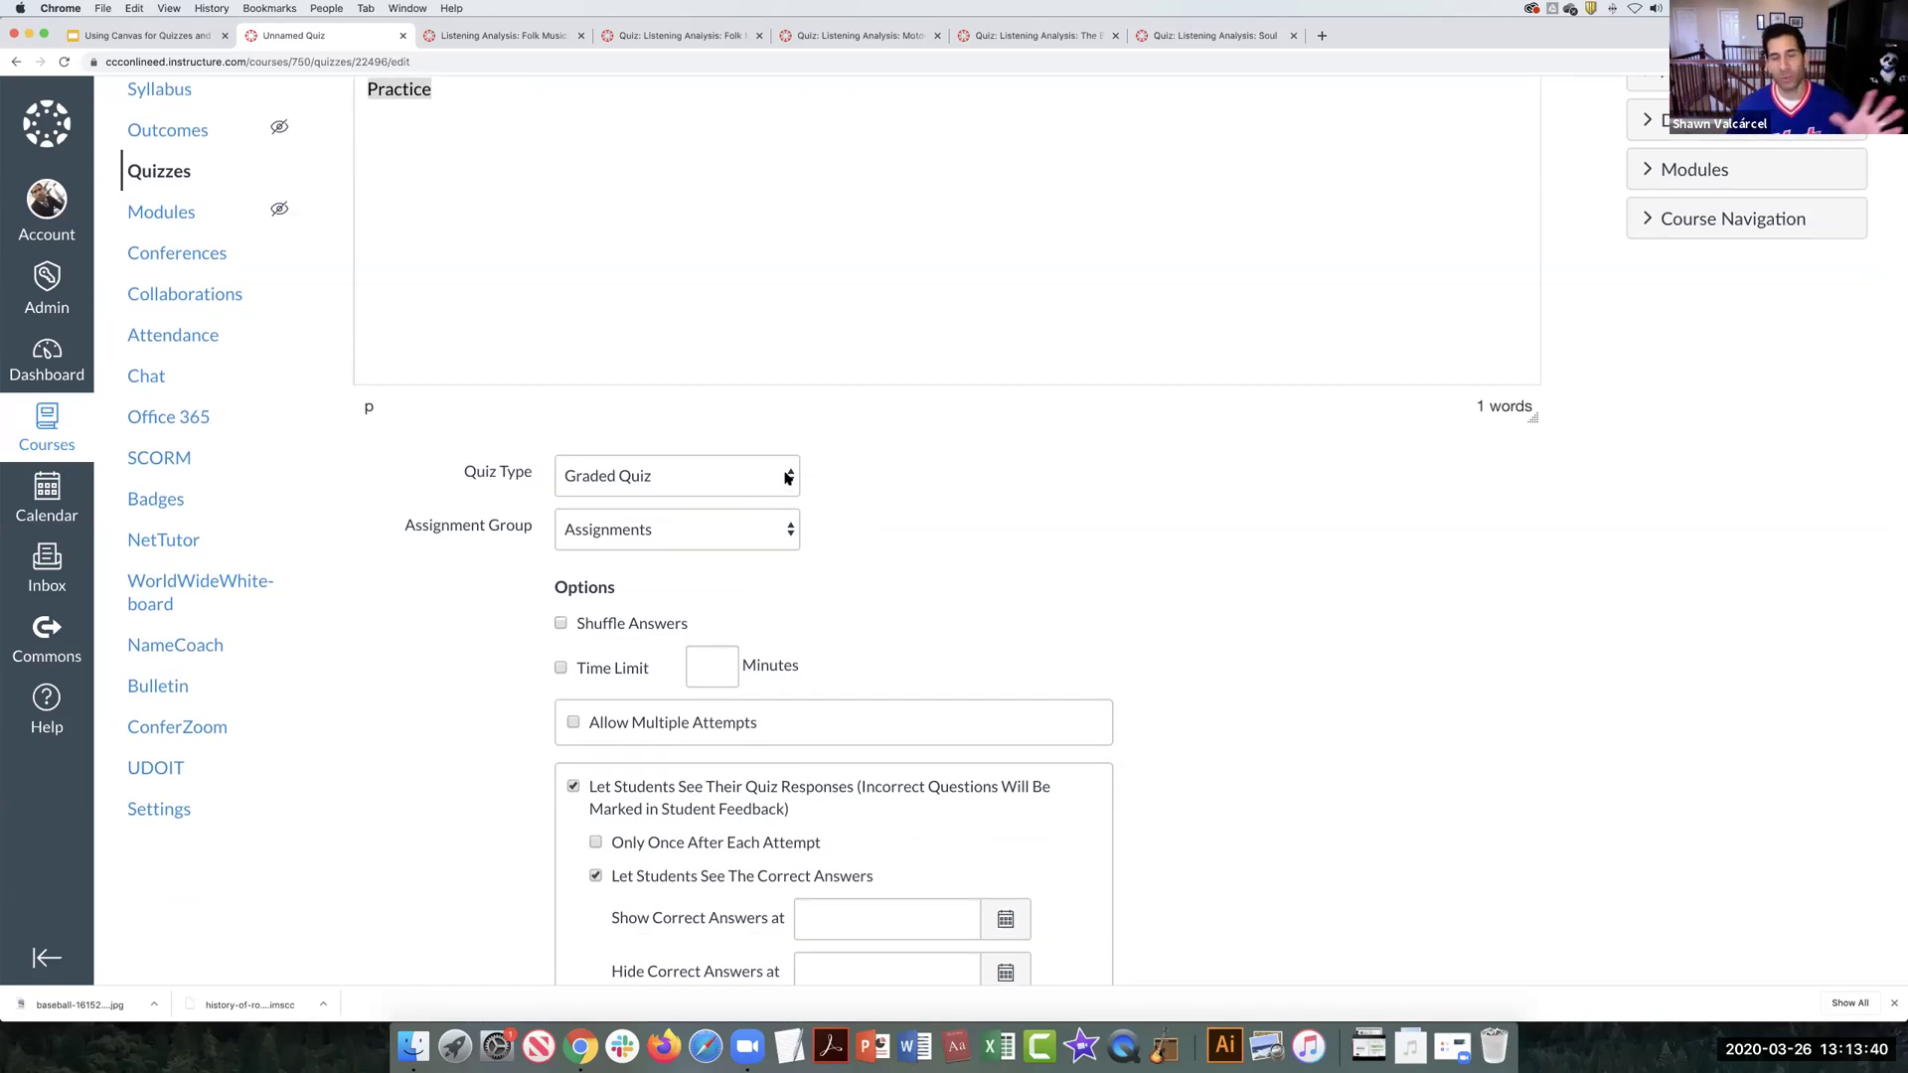
pyautogui.click(787, 477)
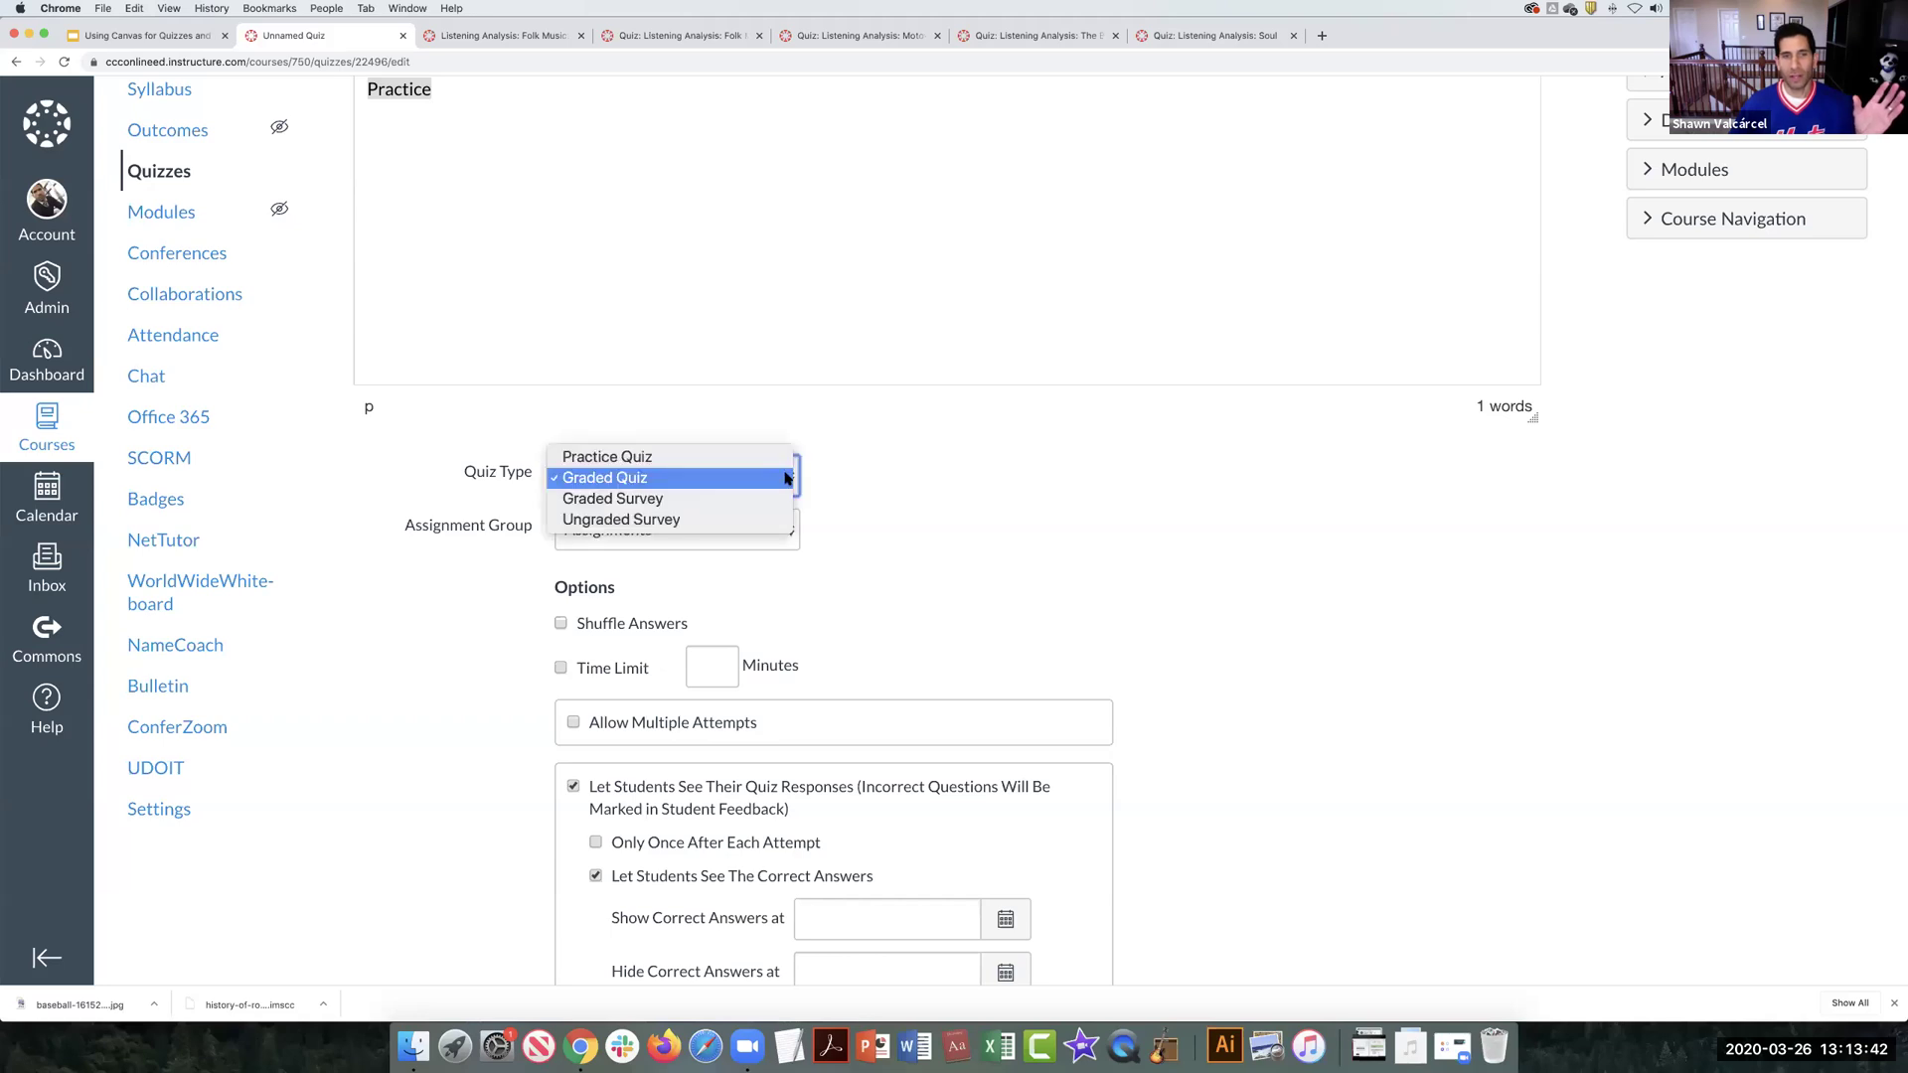
pyautogui.click(719, 490)
pyautogui.scroll(-1, 864, 525)
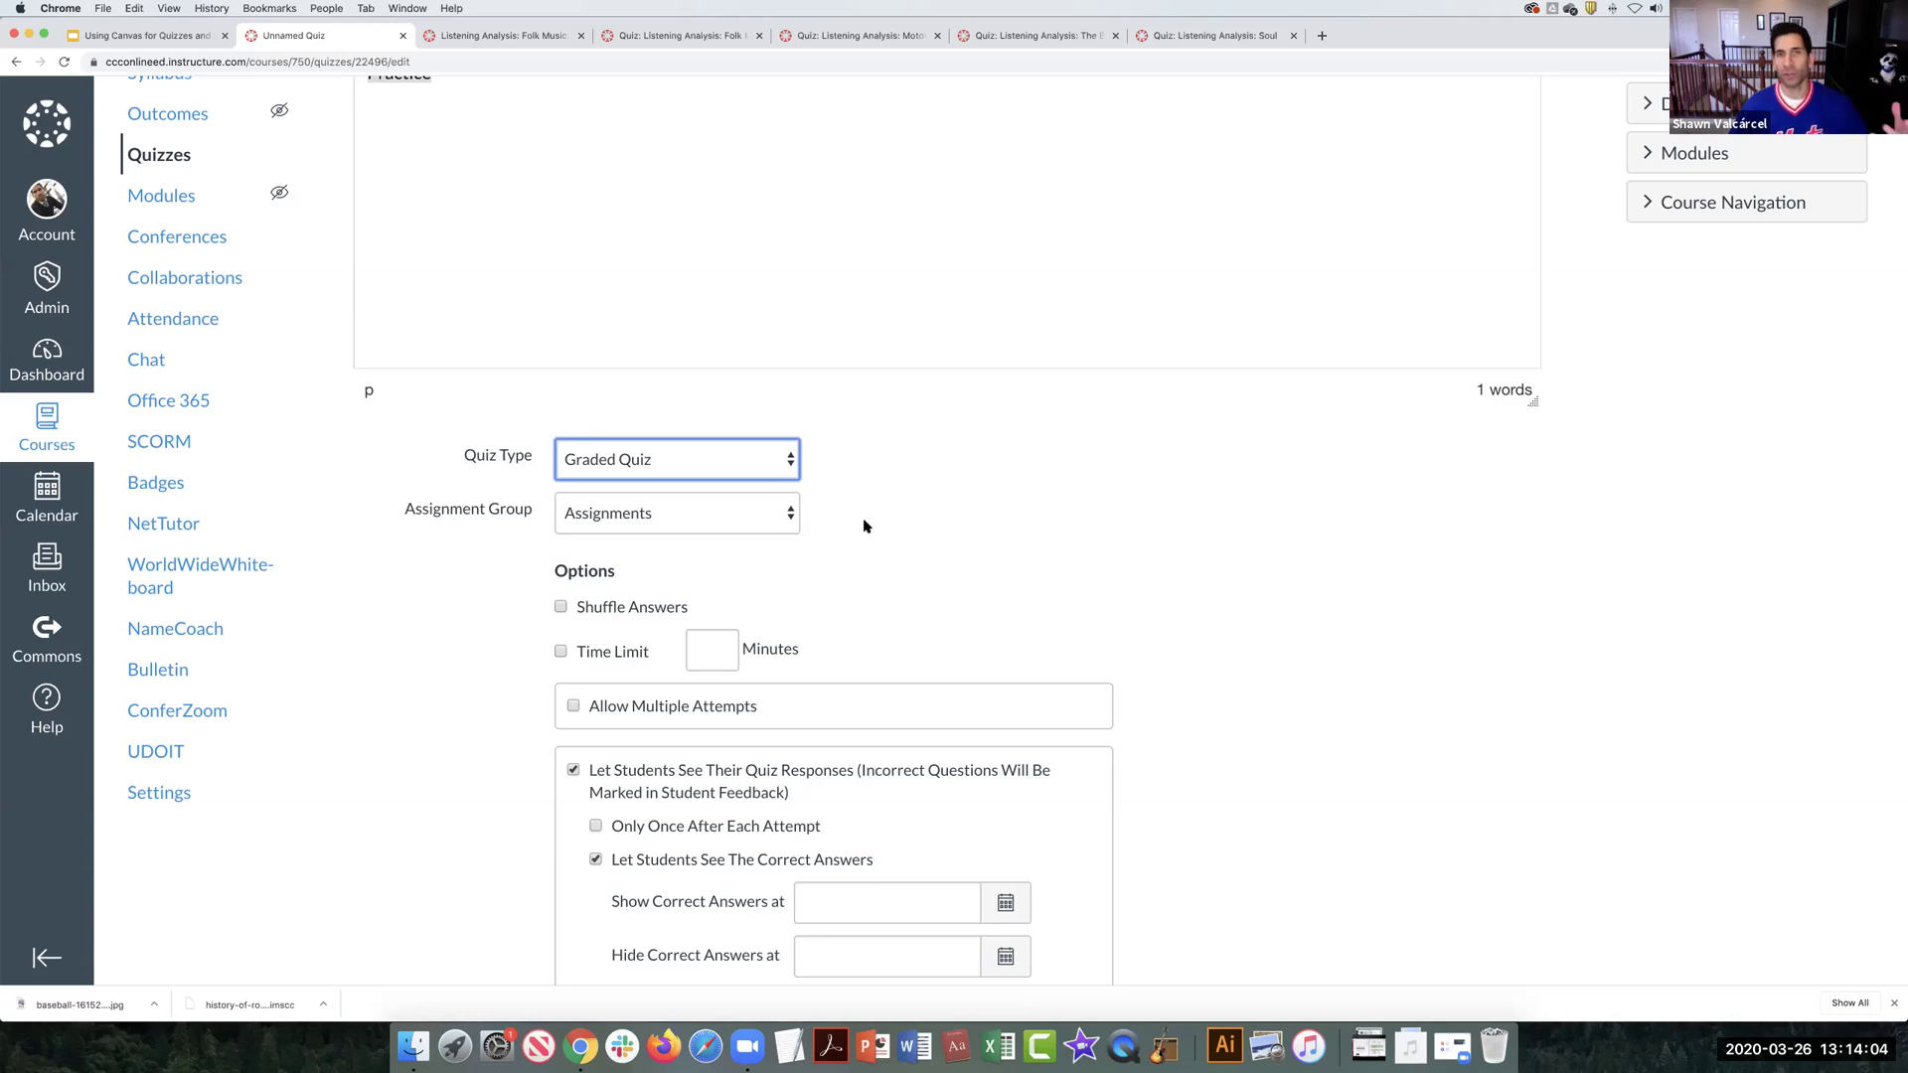
pyautogui.click(786, 517)
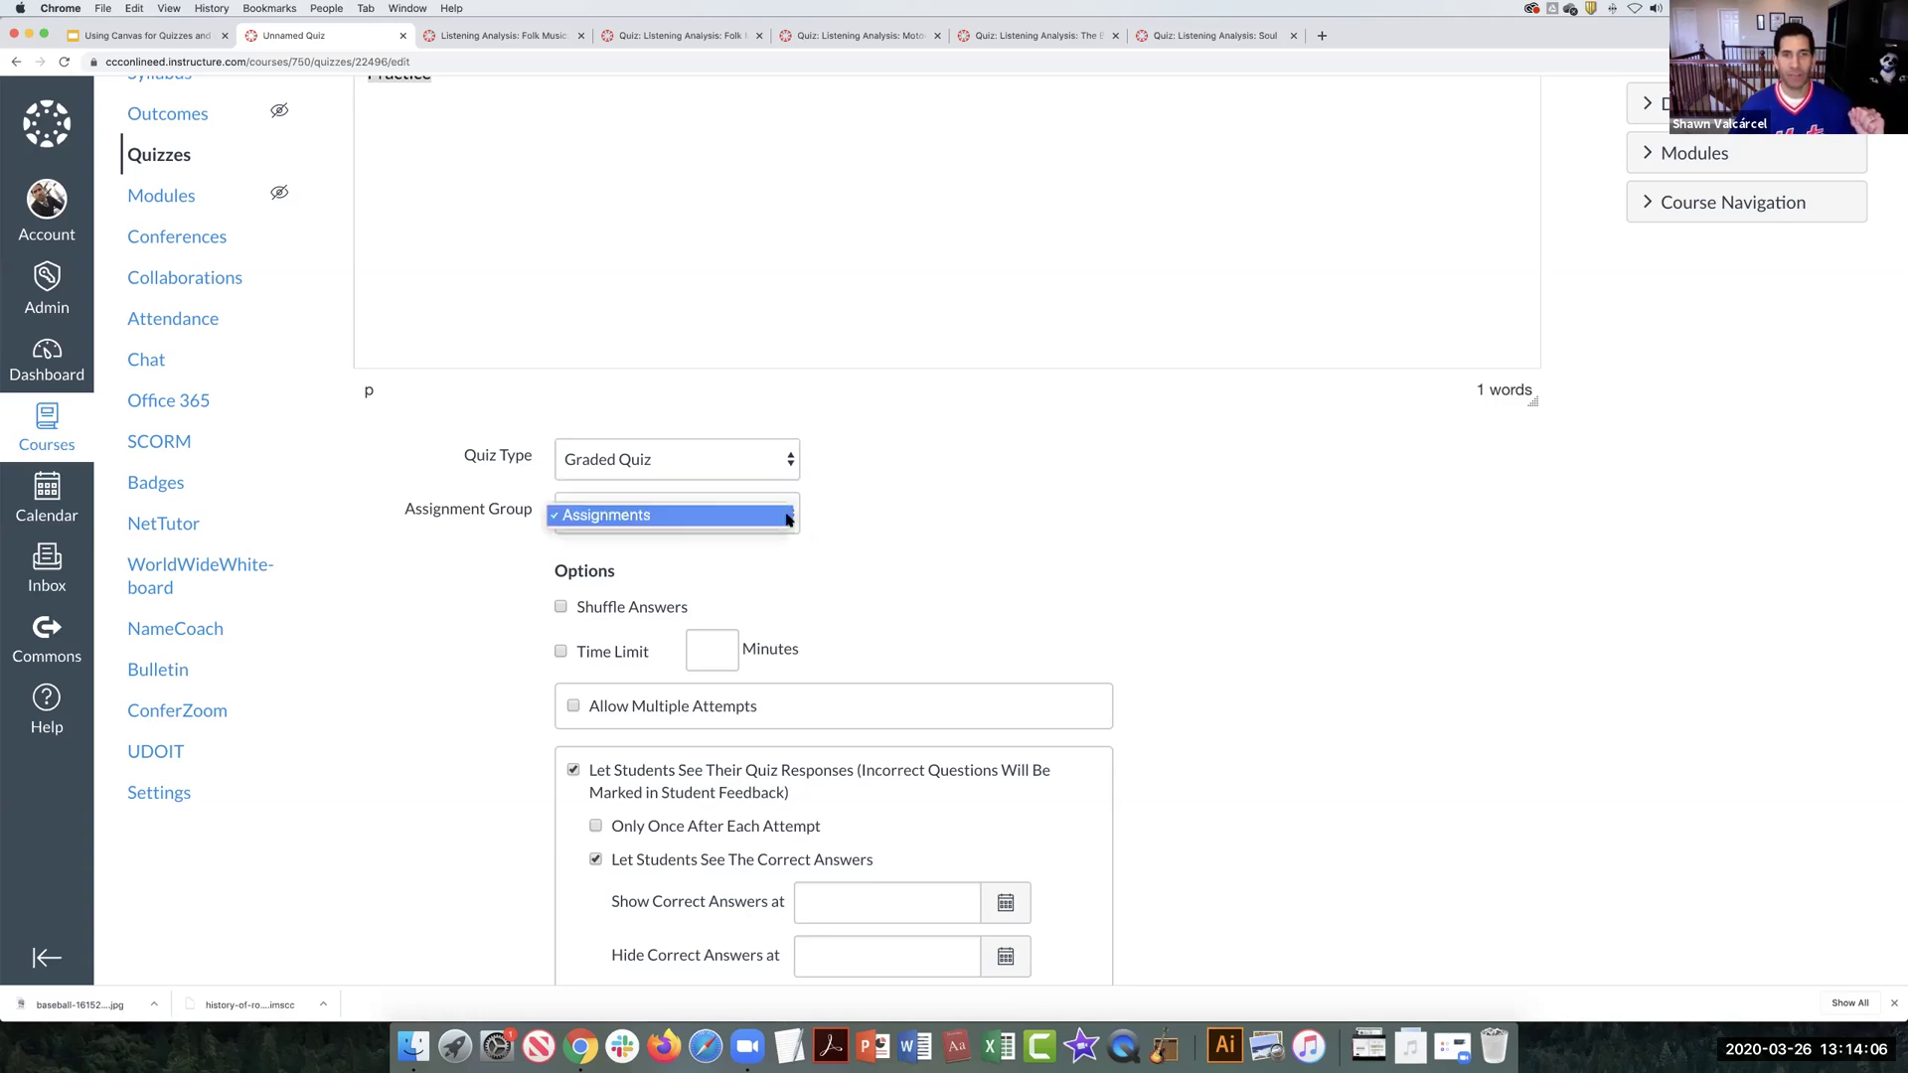
pyautogui.click(787, 516)
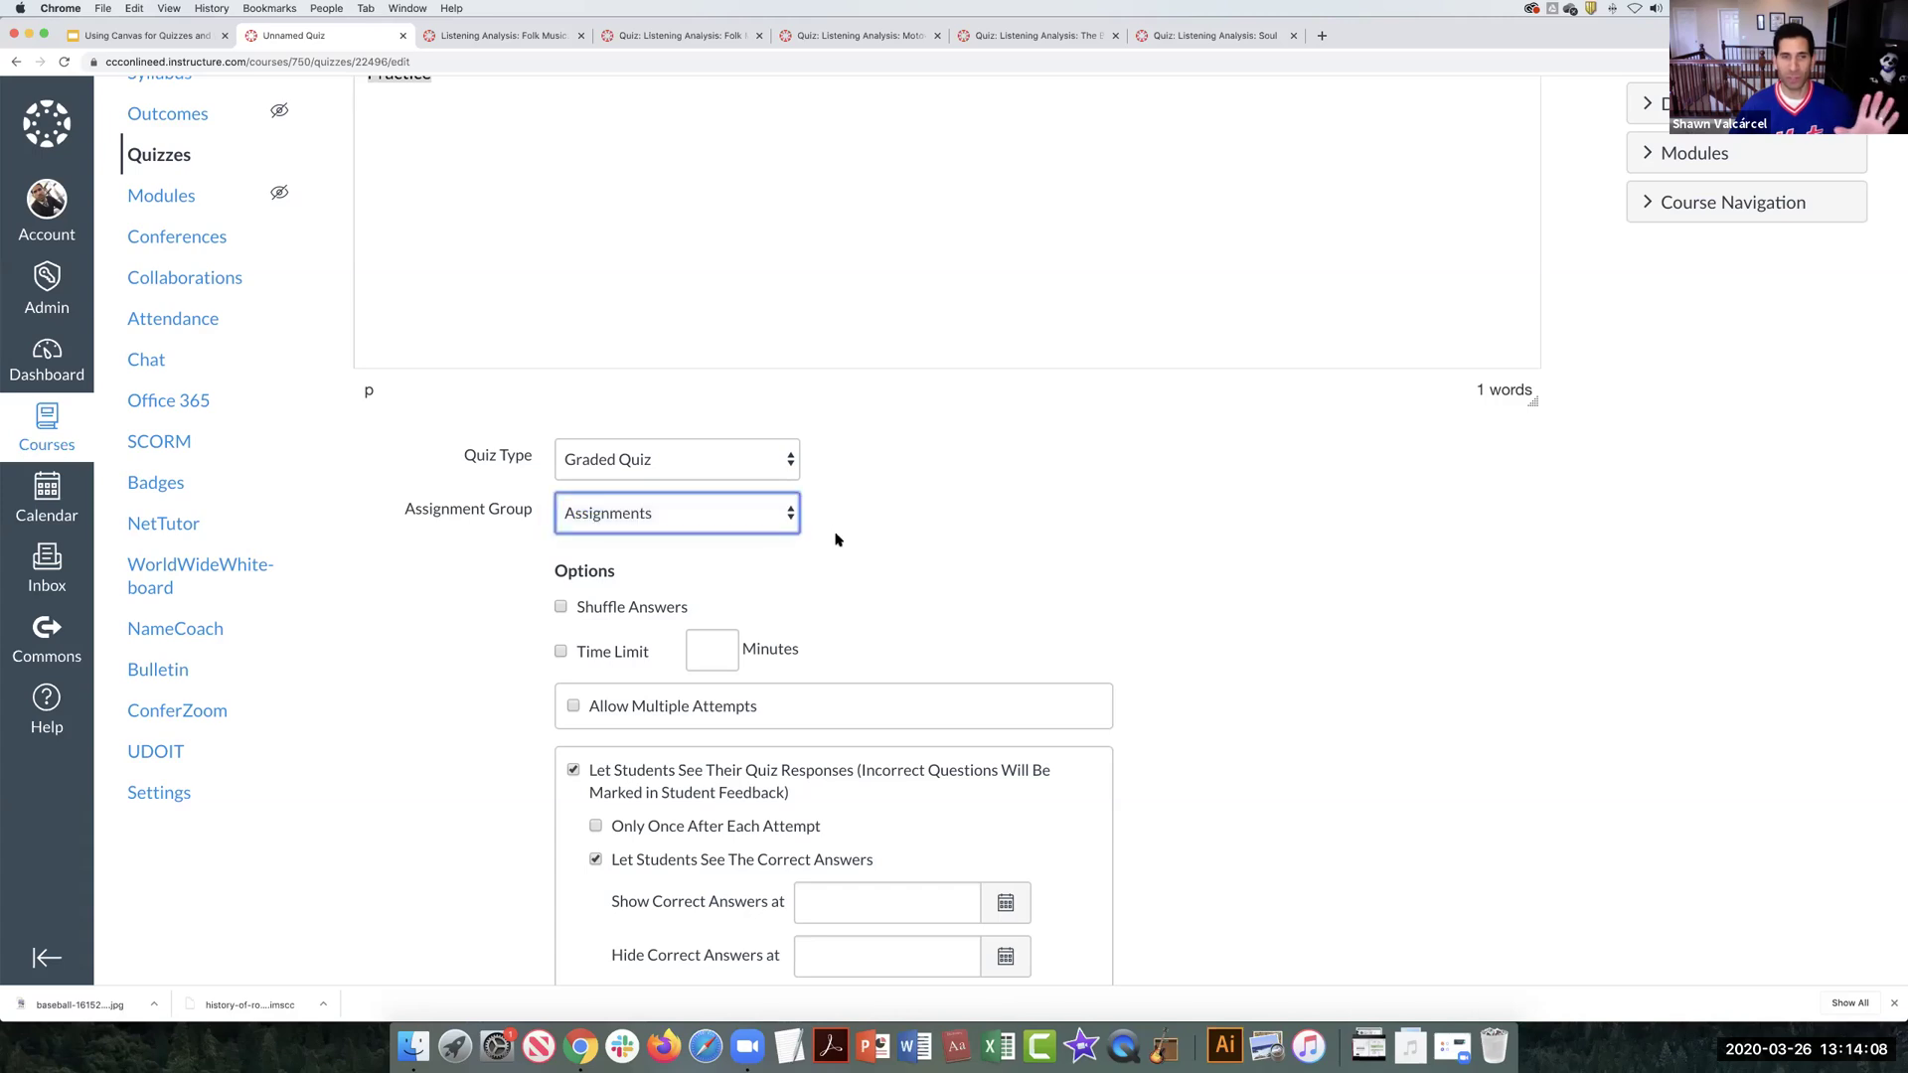
# Step: Try out the time limit option in the quiz options and turn it back off
pyautogui.scroll(-1, 835, 537)
pyautogui.scroll(-1, 834, 539)
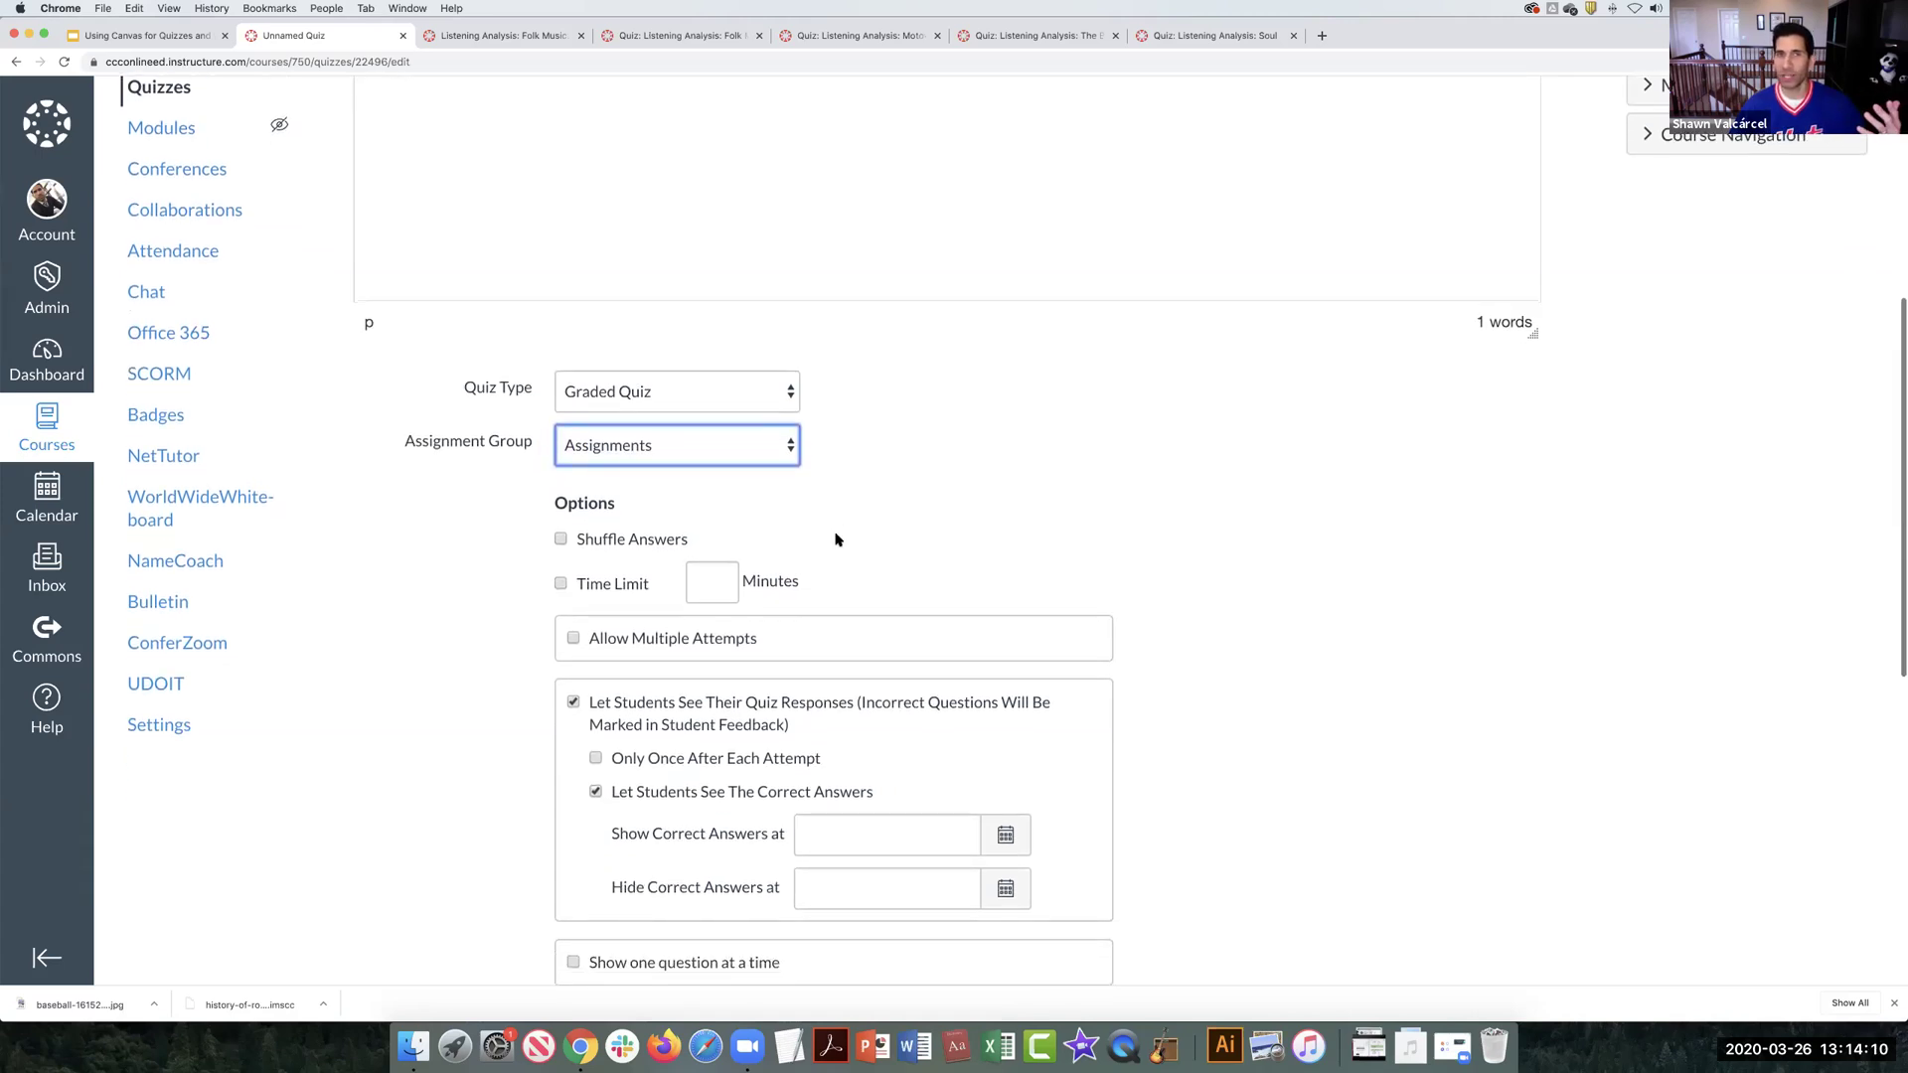
pyautogui.scroll(-4, 835, 540)
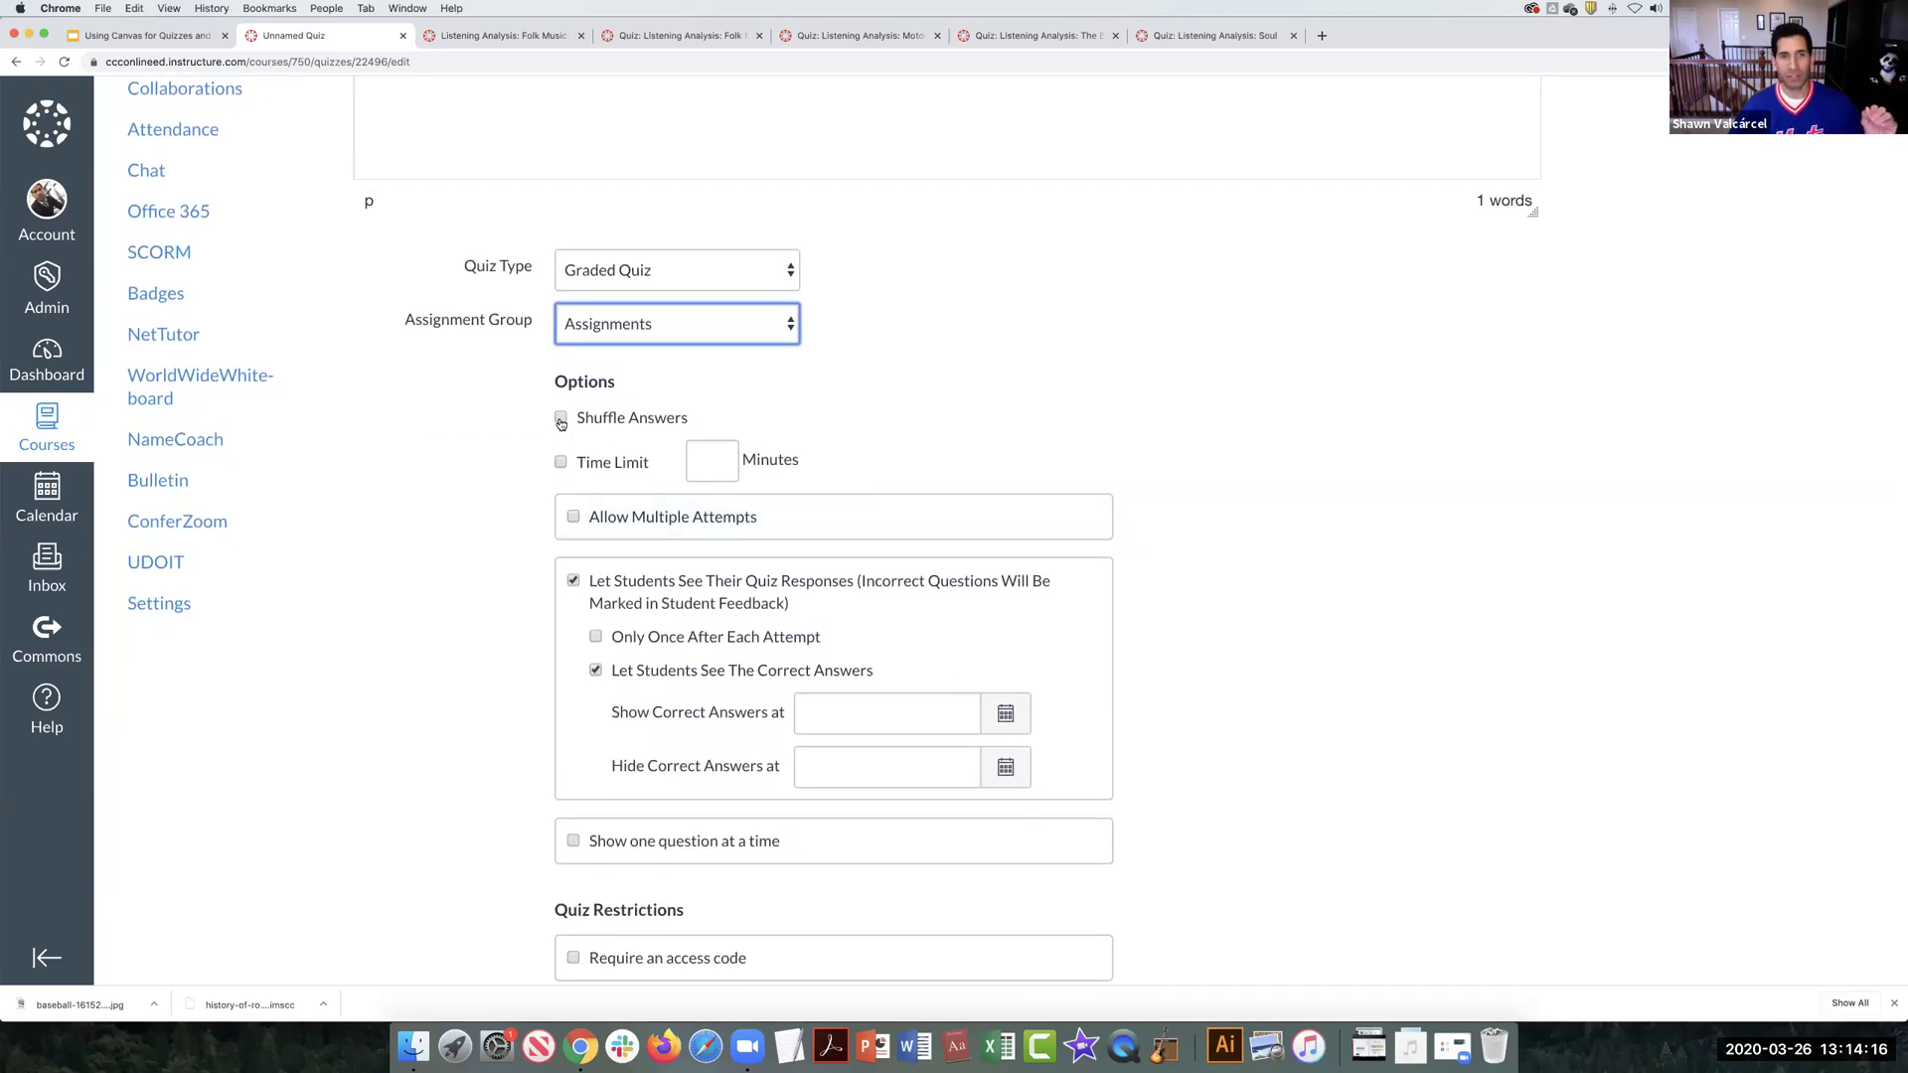
pyautogui.click(560, 463)
pyautogui.click(561, 463)
# Step: Allow multiple attempts on the quiz, keeping the highest score and limiting the allowed attempts to 3
pyautogui.scroll(-3, 529, 503)
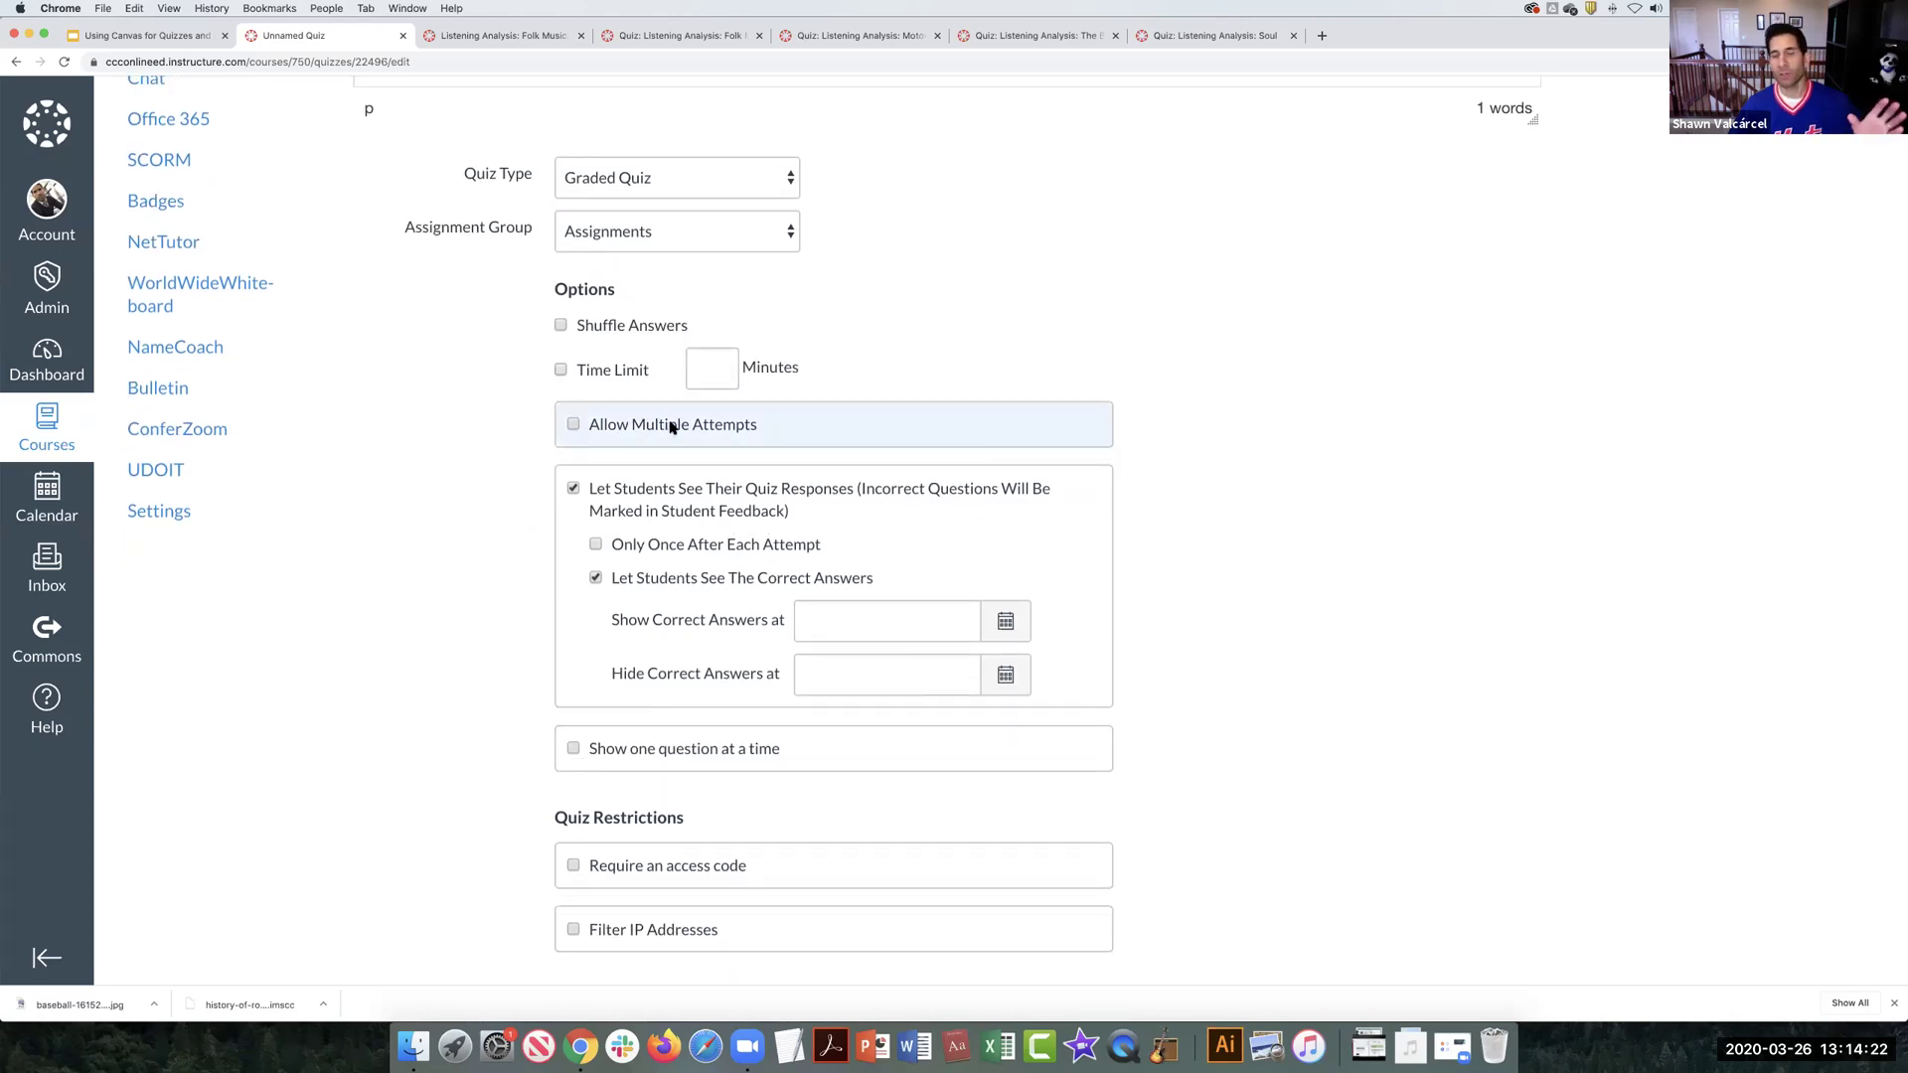
pyautogui.scroll(1, 669, 429)
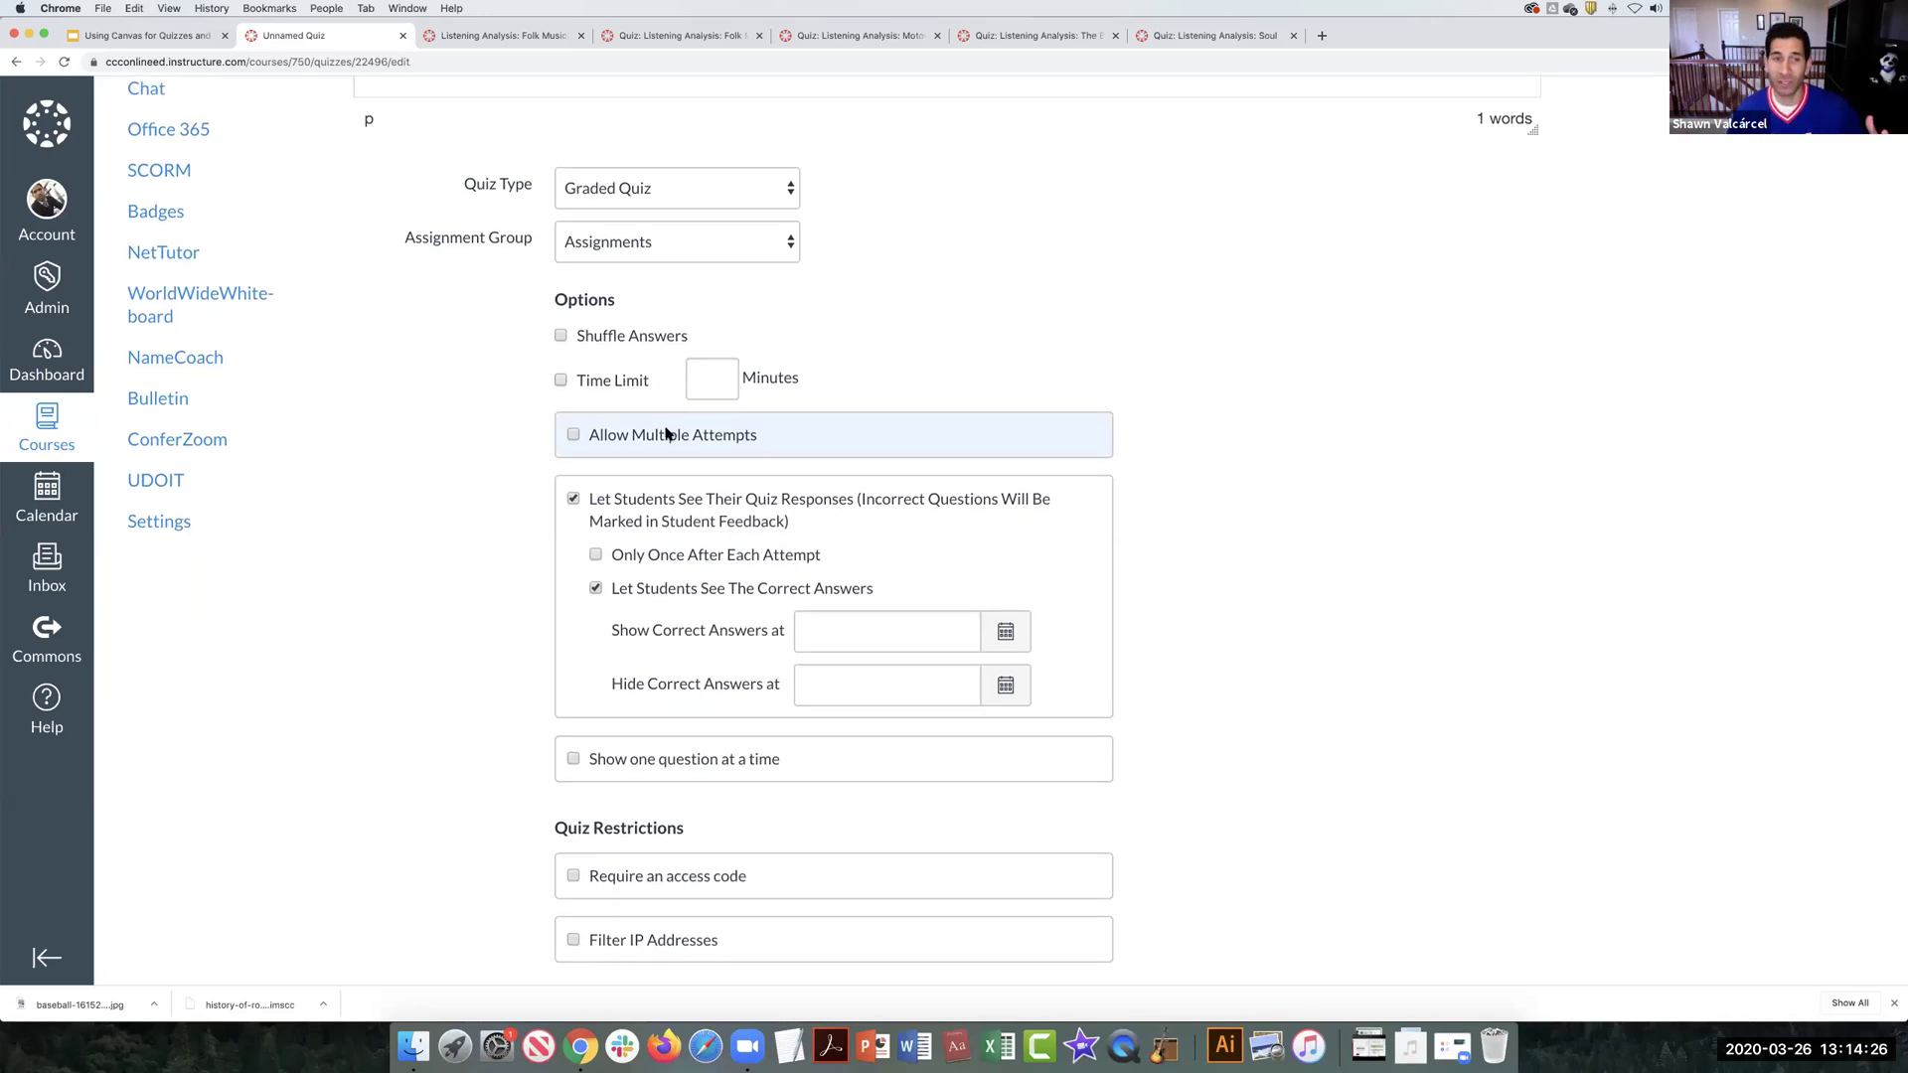
pyautogui.click(573, 436)
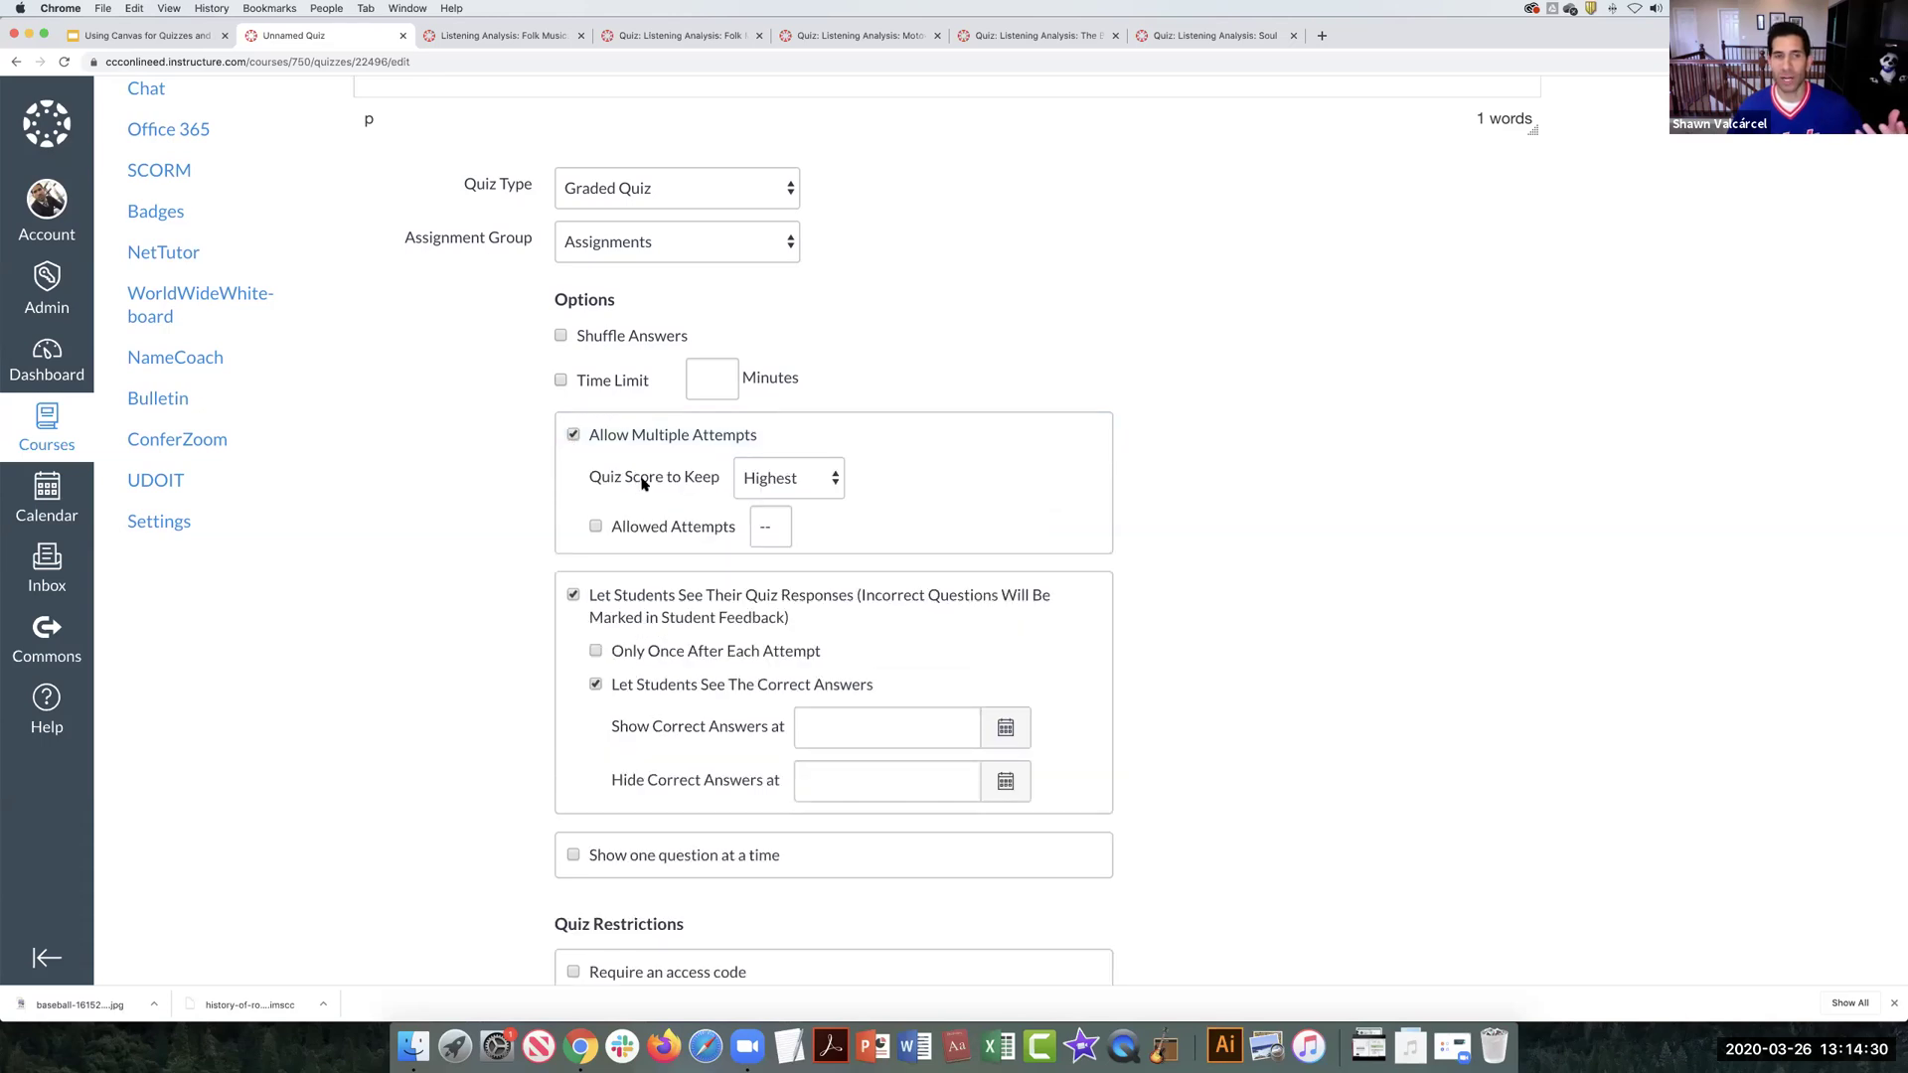
pyautogui.click(836, 480)
pyautogui.click(836, 480)
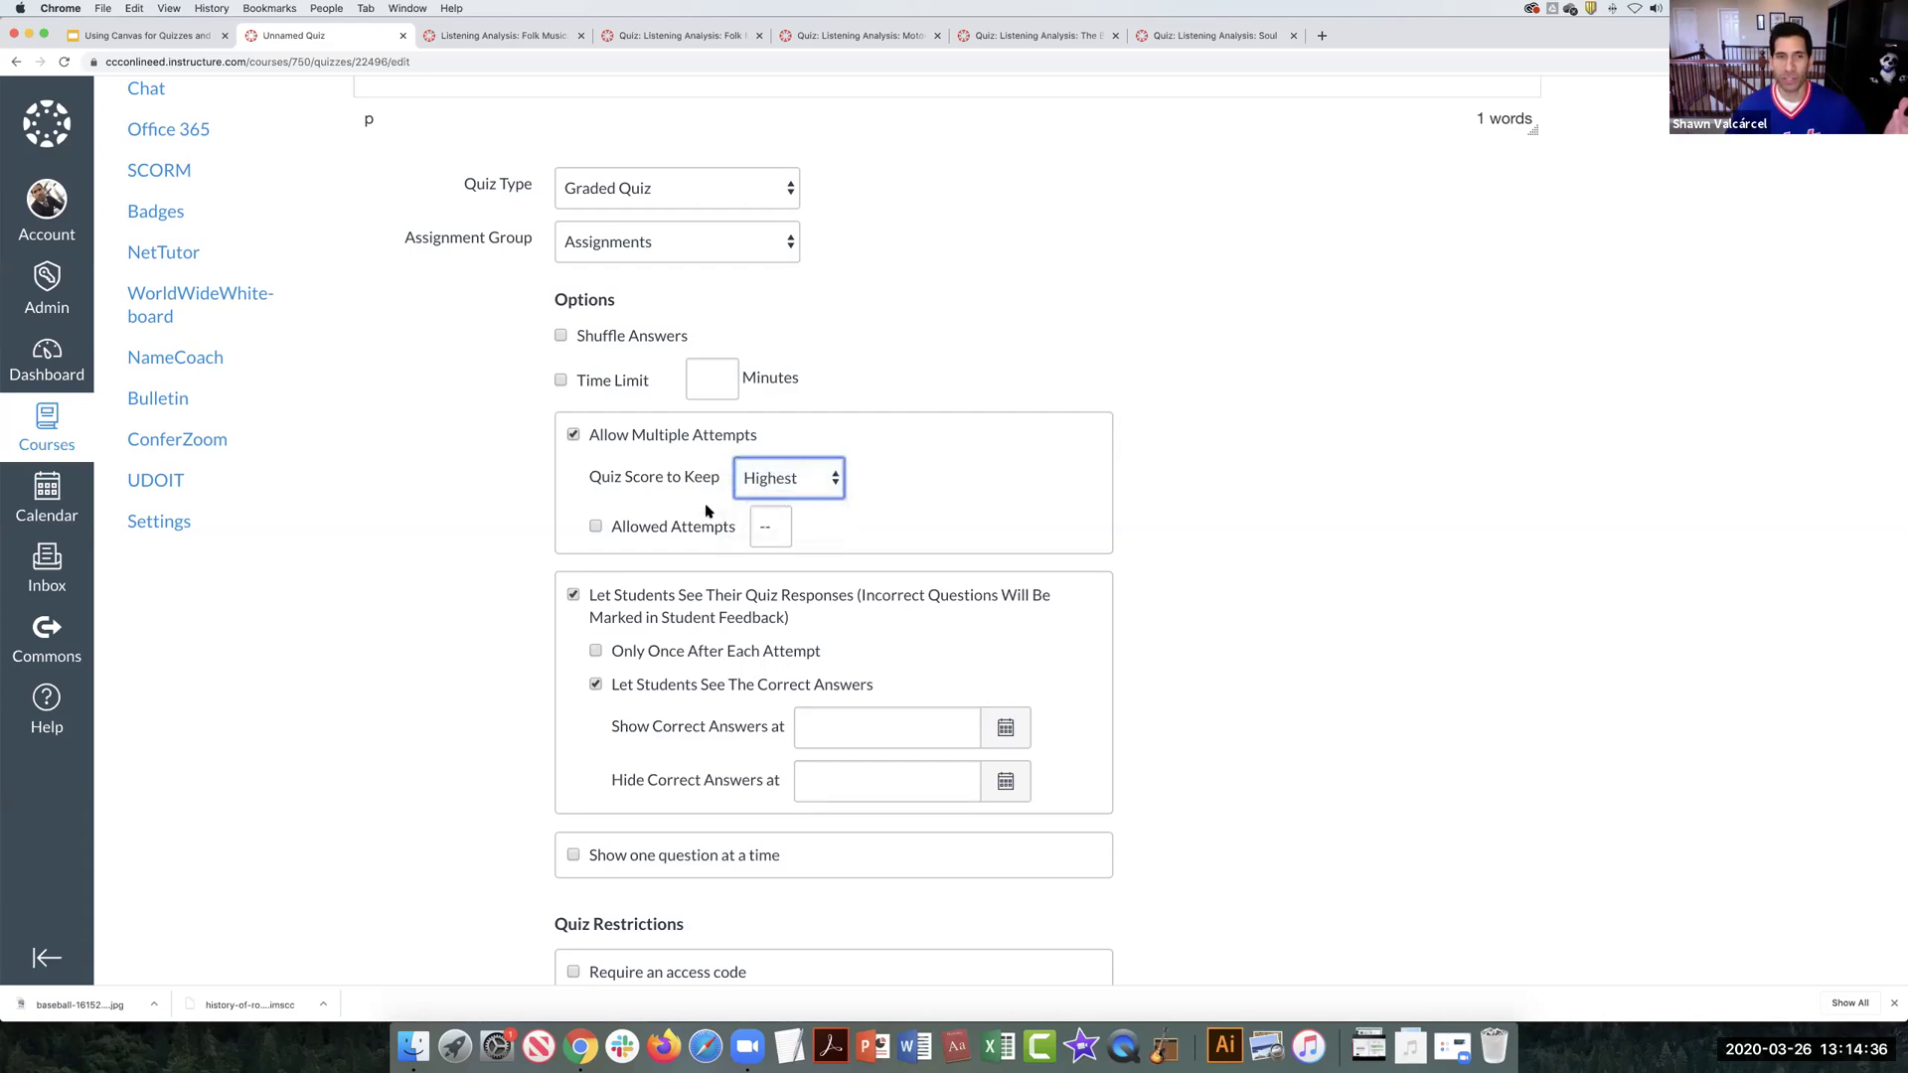
pyautogui.click(596, 525)
pyautogui.moveTo(771, 526); pyautogui.dragTo(747, 528)
pyautogui.write('3')
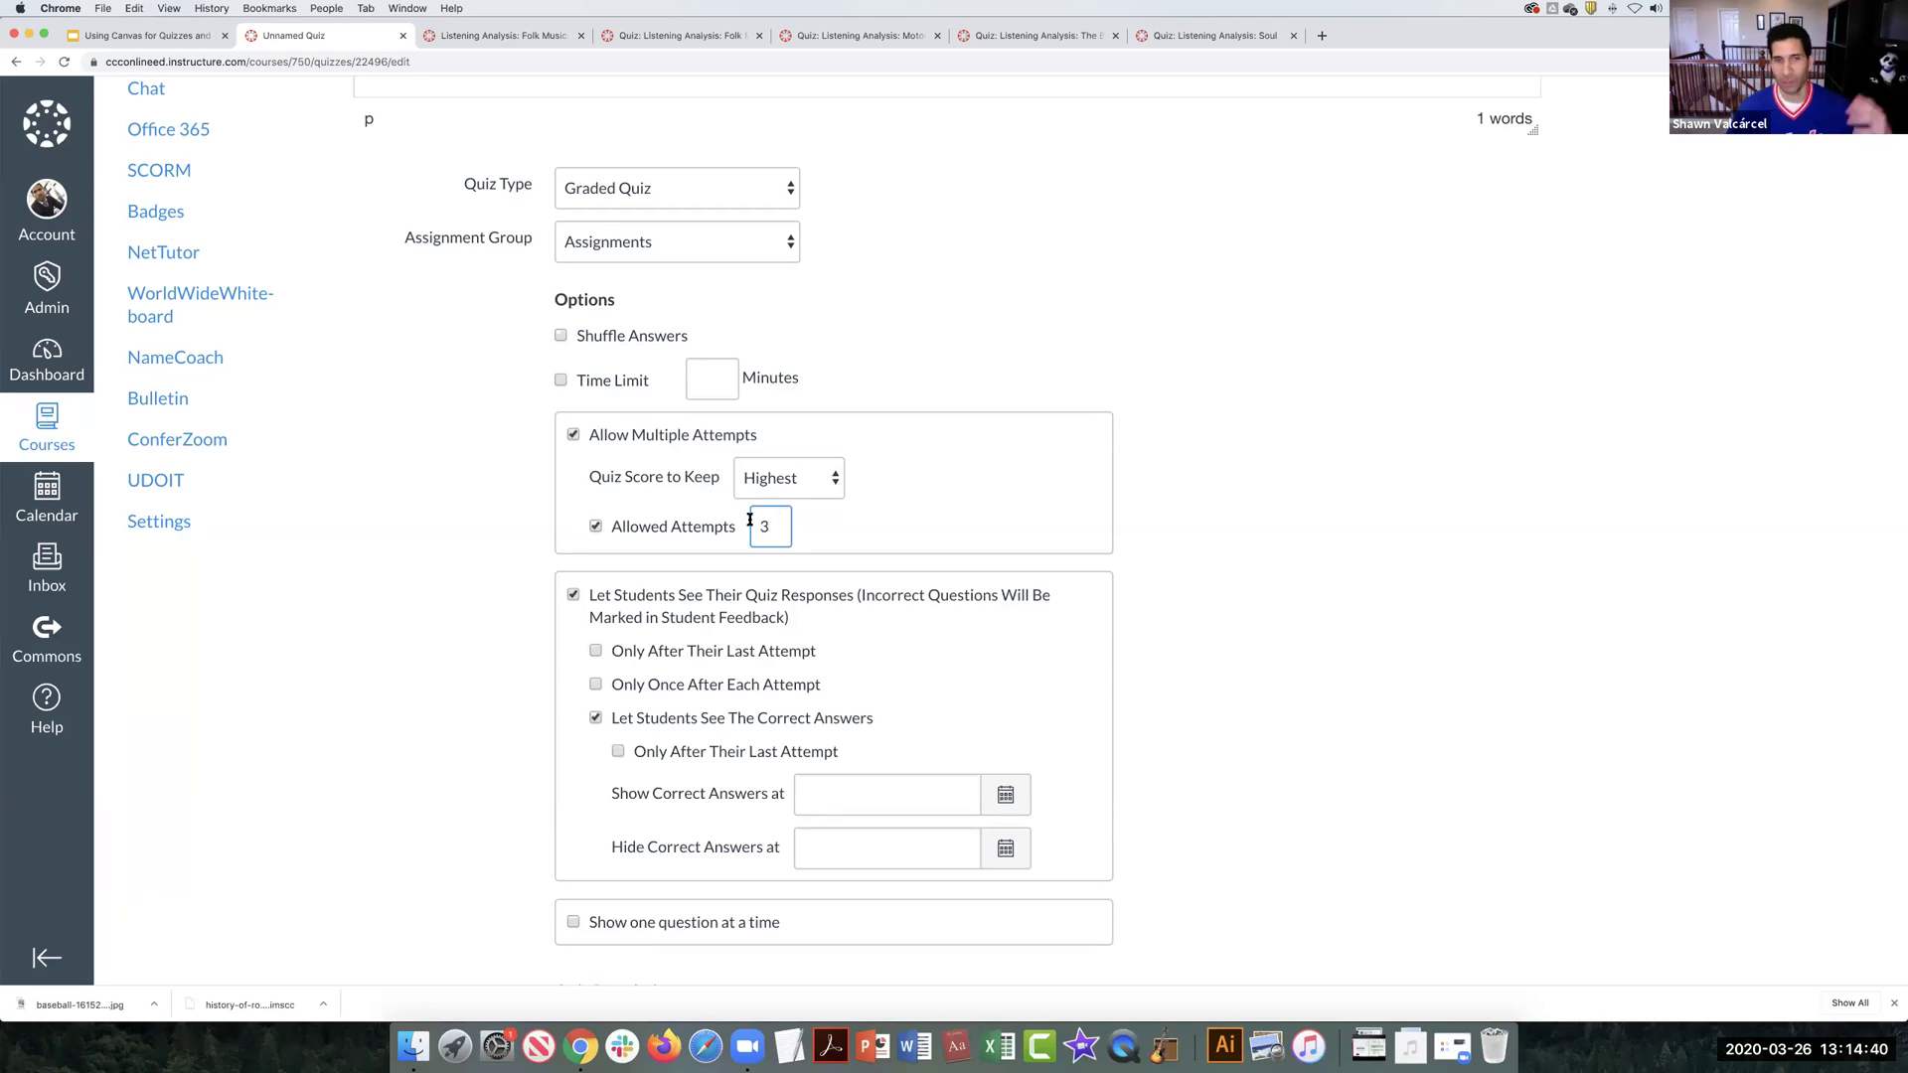
# Step: Stop students from seeing the correct answers while still letting them see their quiz responses
pyautogui.scroll(-2, 503, 549)
pyautogui.click(506, 547)
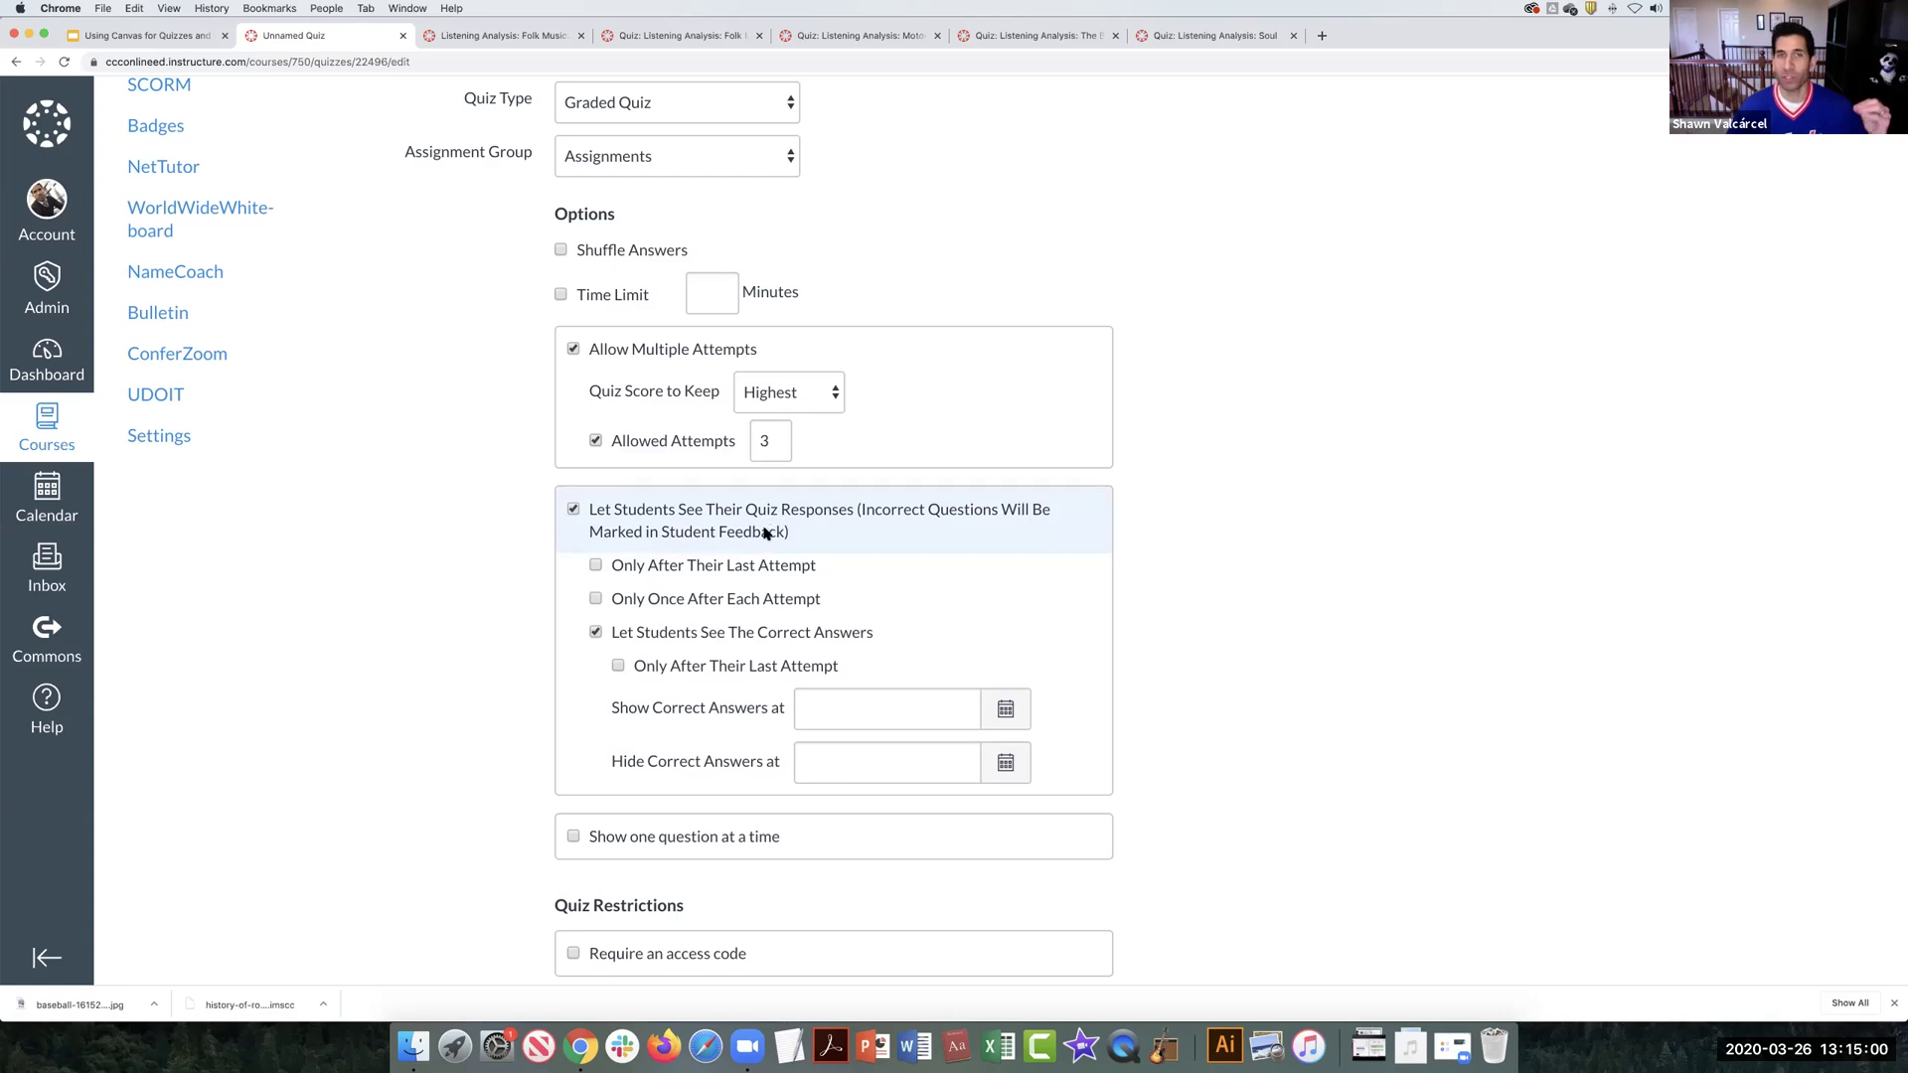
pyautogui.click(596, 632)
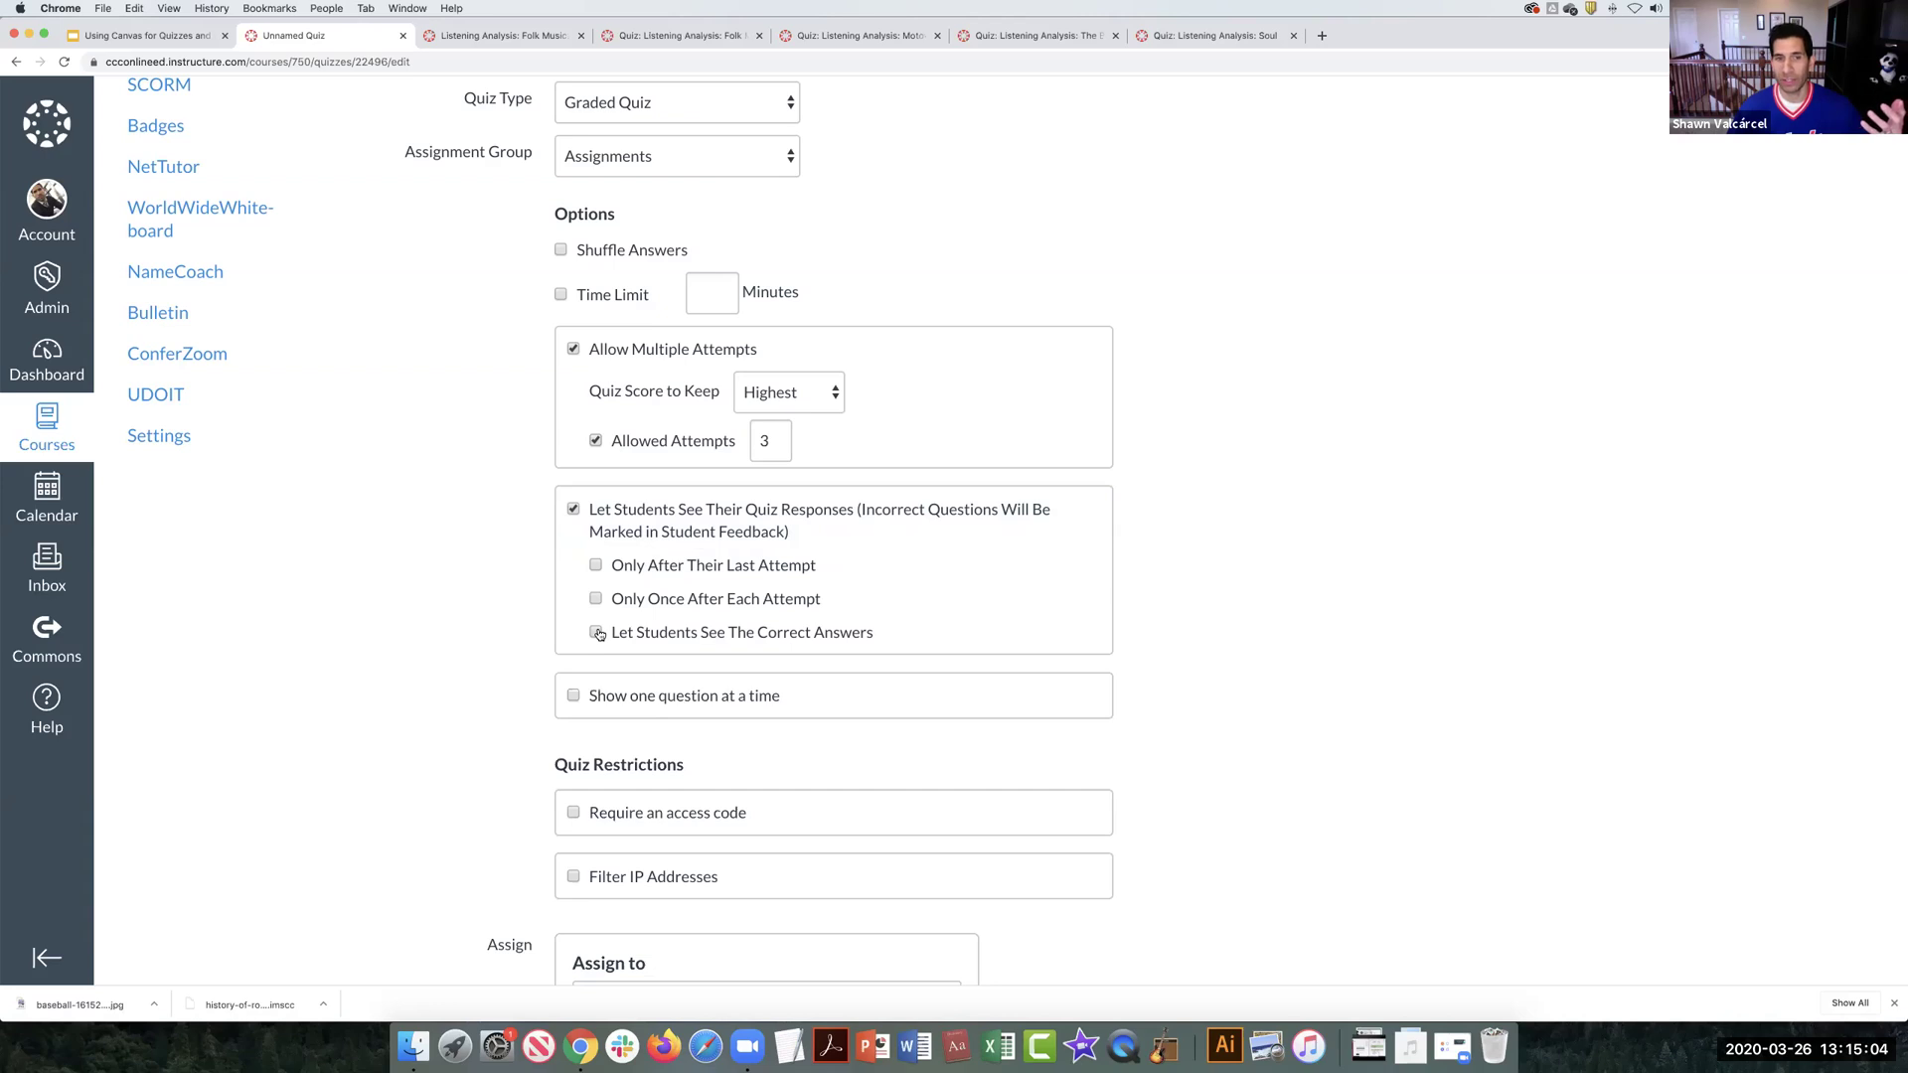
pyautogui.scroll(1, 599, 635)
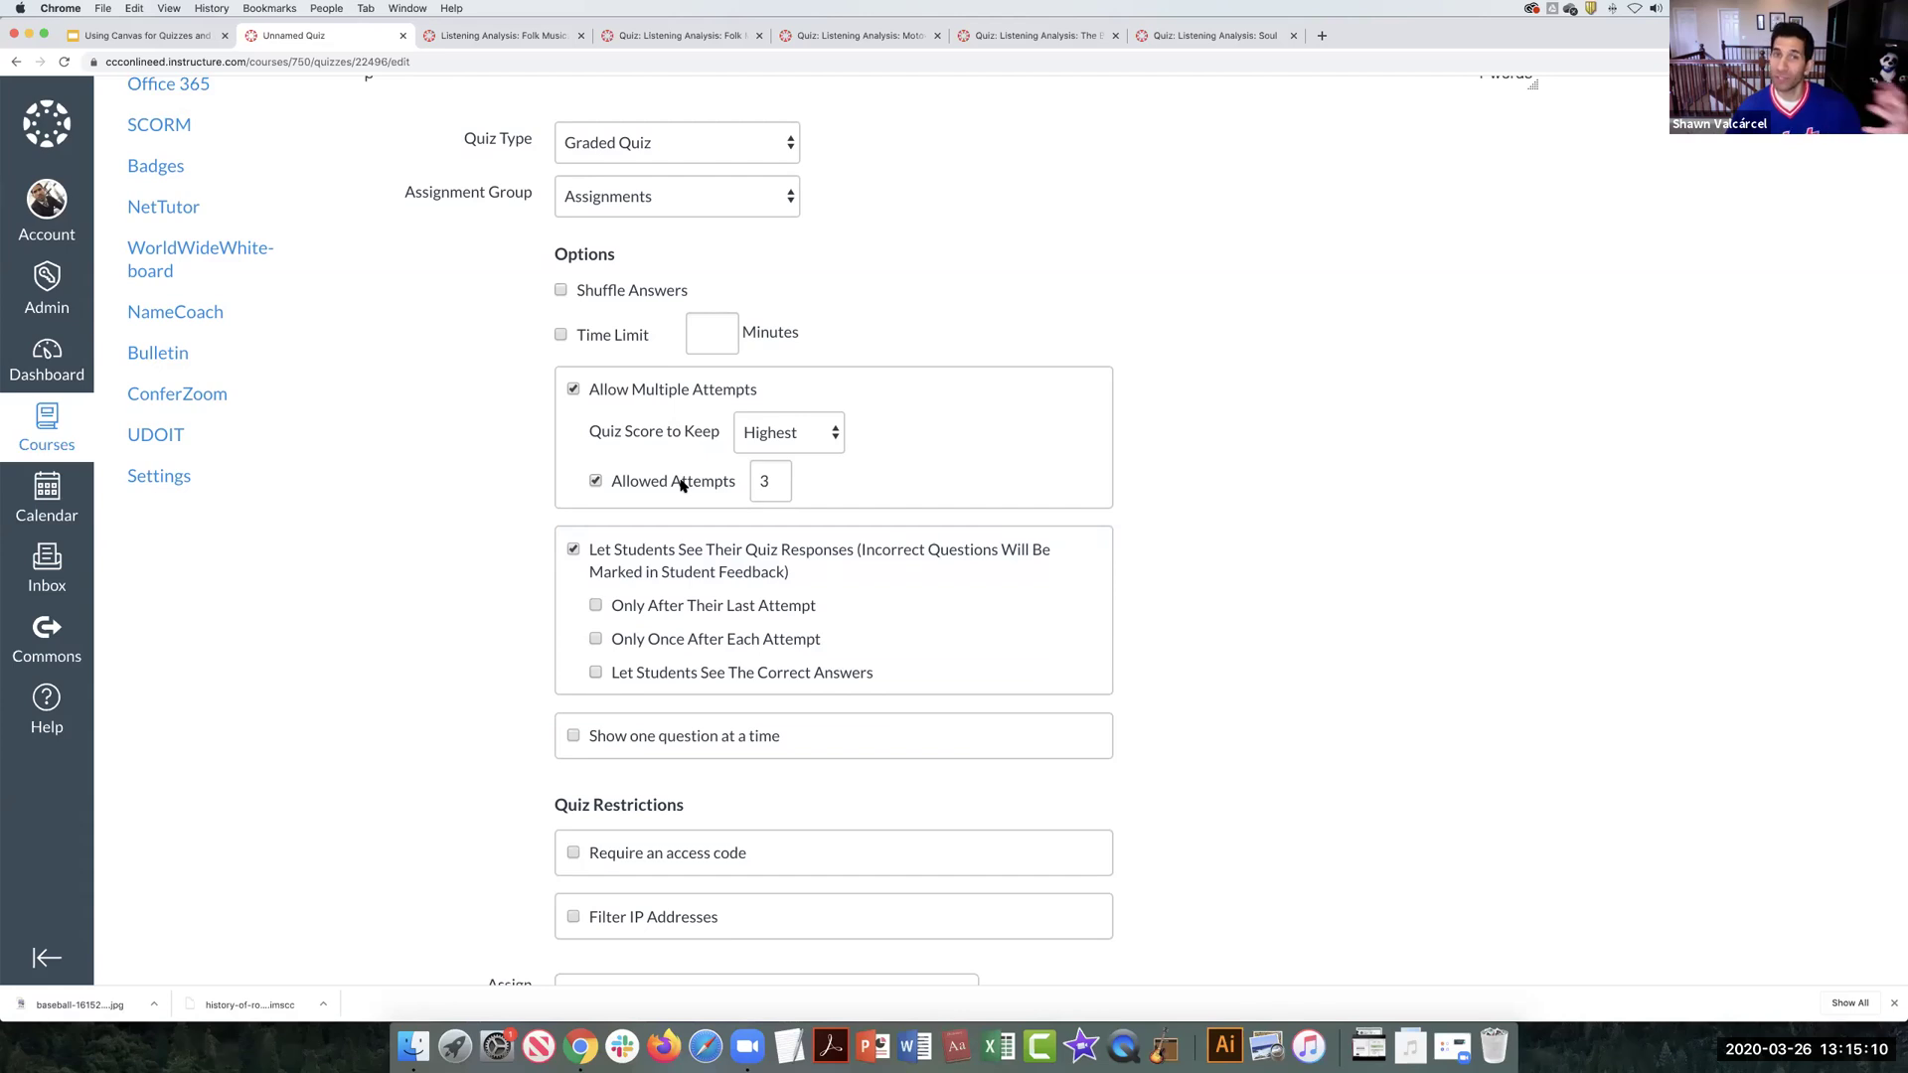
# Step: Try out the options for showing one question at a time and requiring an access code, turning both back off
pyautogui.scroll(-4, 681, 483)
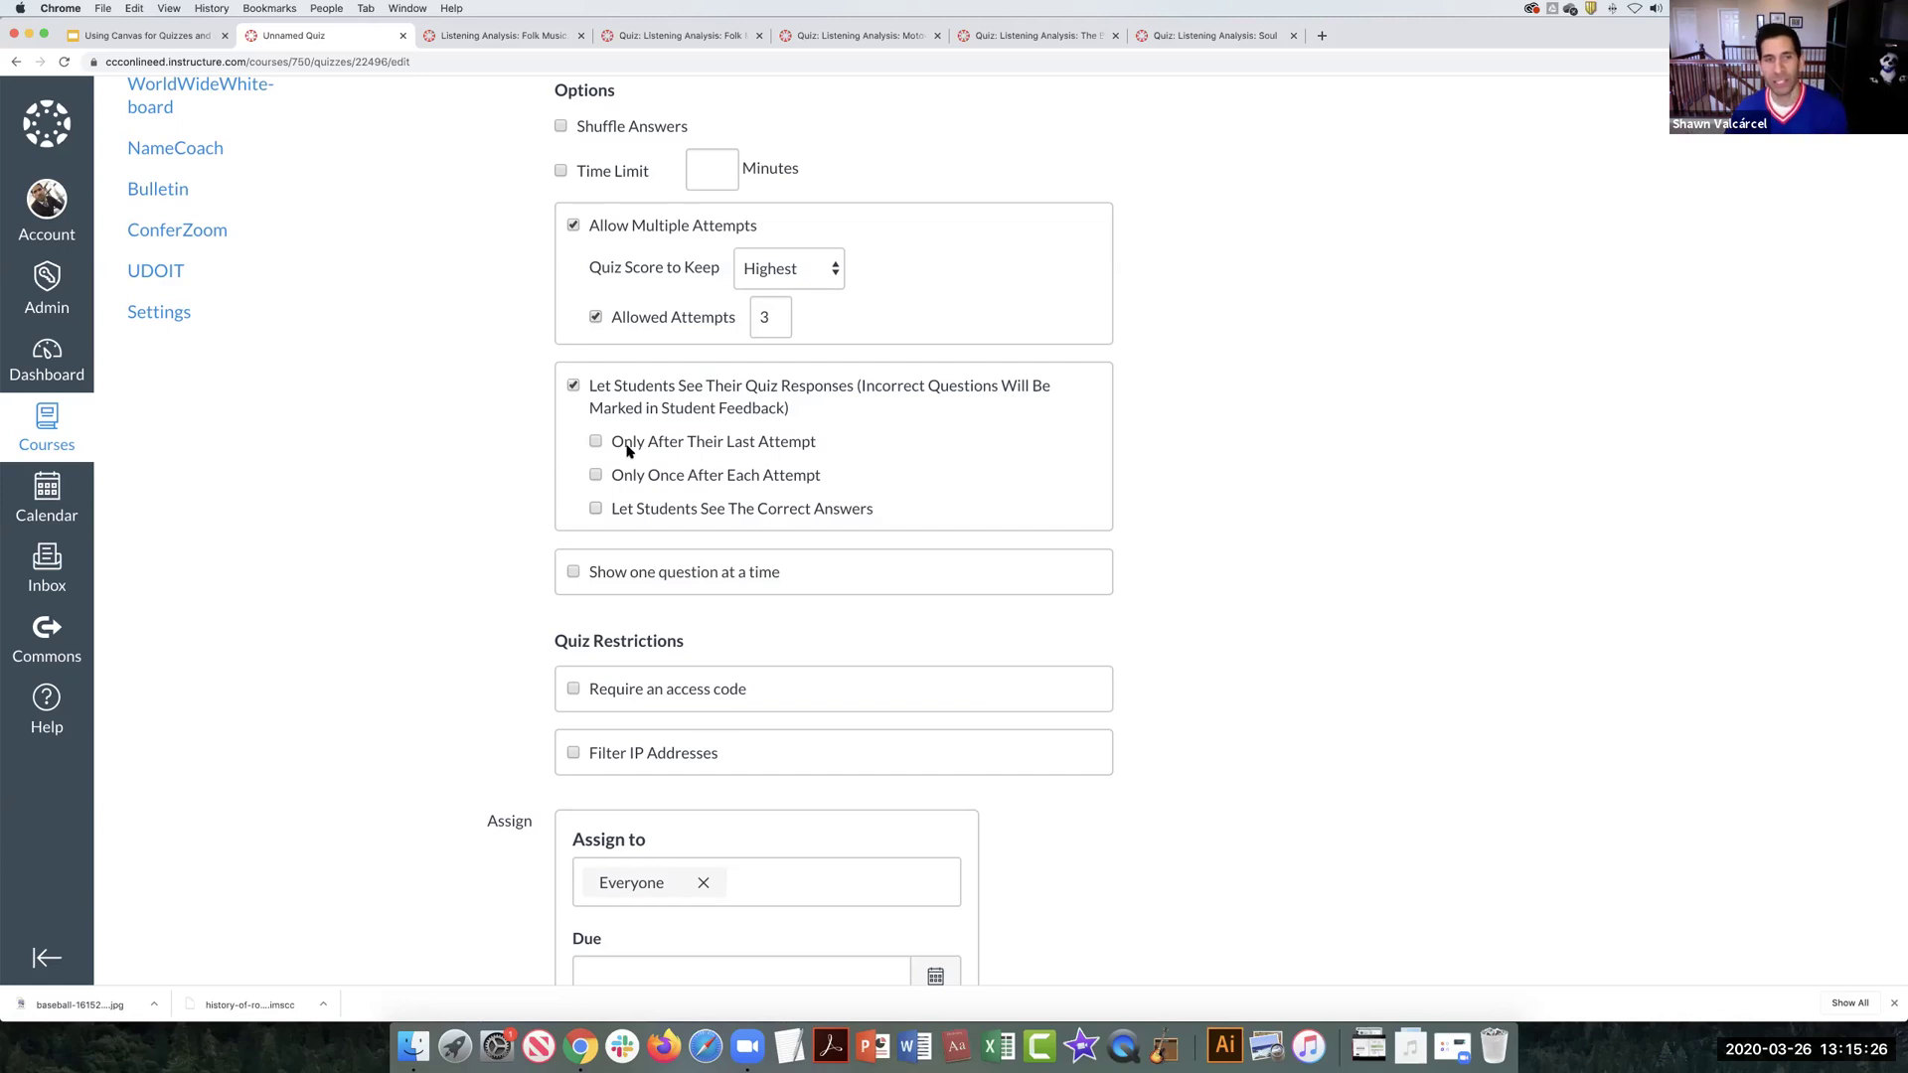
pyautogui.scroll(-1, 627, 451)
pyautogui.click(572, 510)
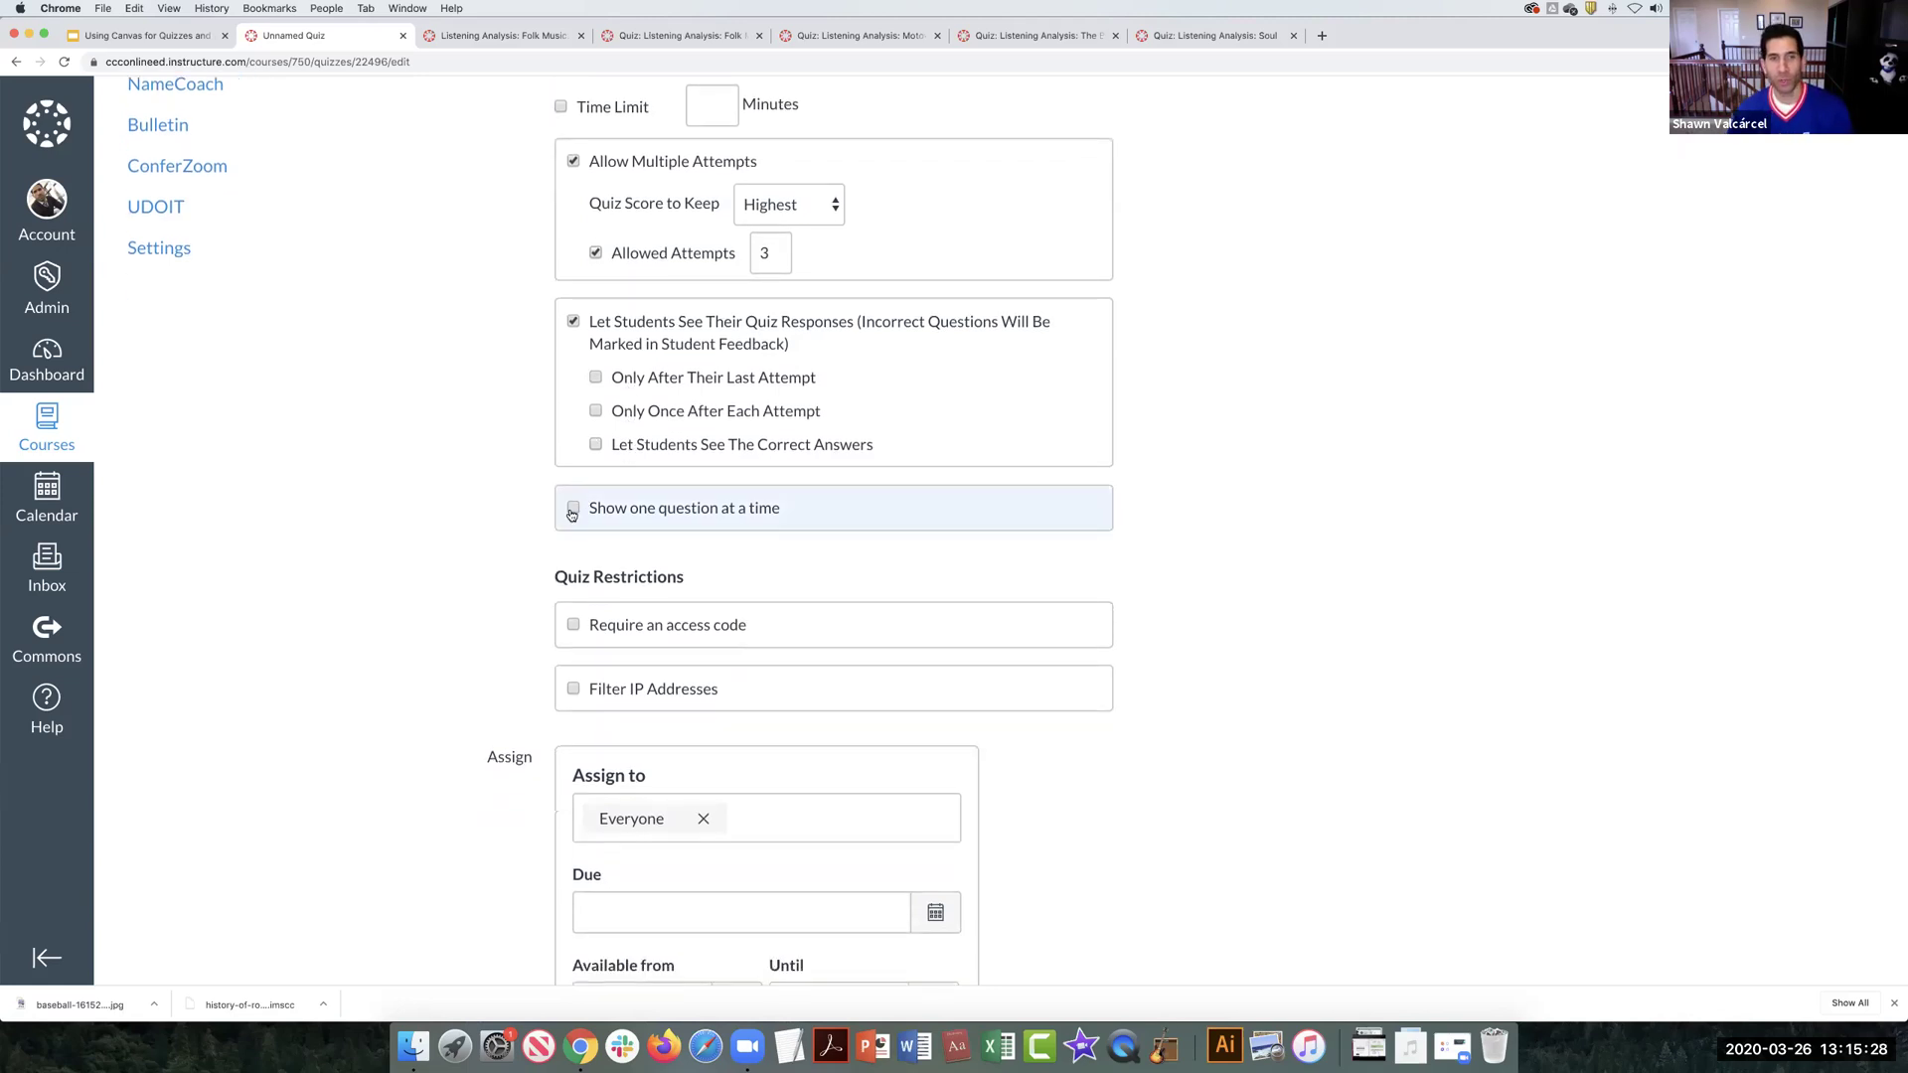
pyautogui.click(573, 509)
pyautogui.scroll(-3, 573, 496)
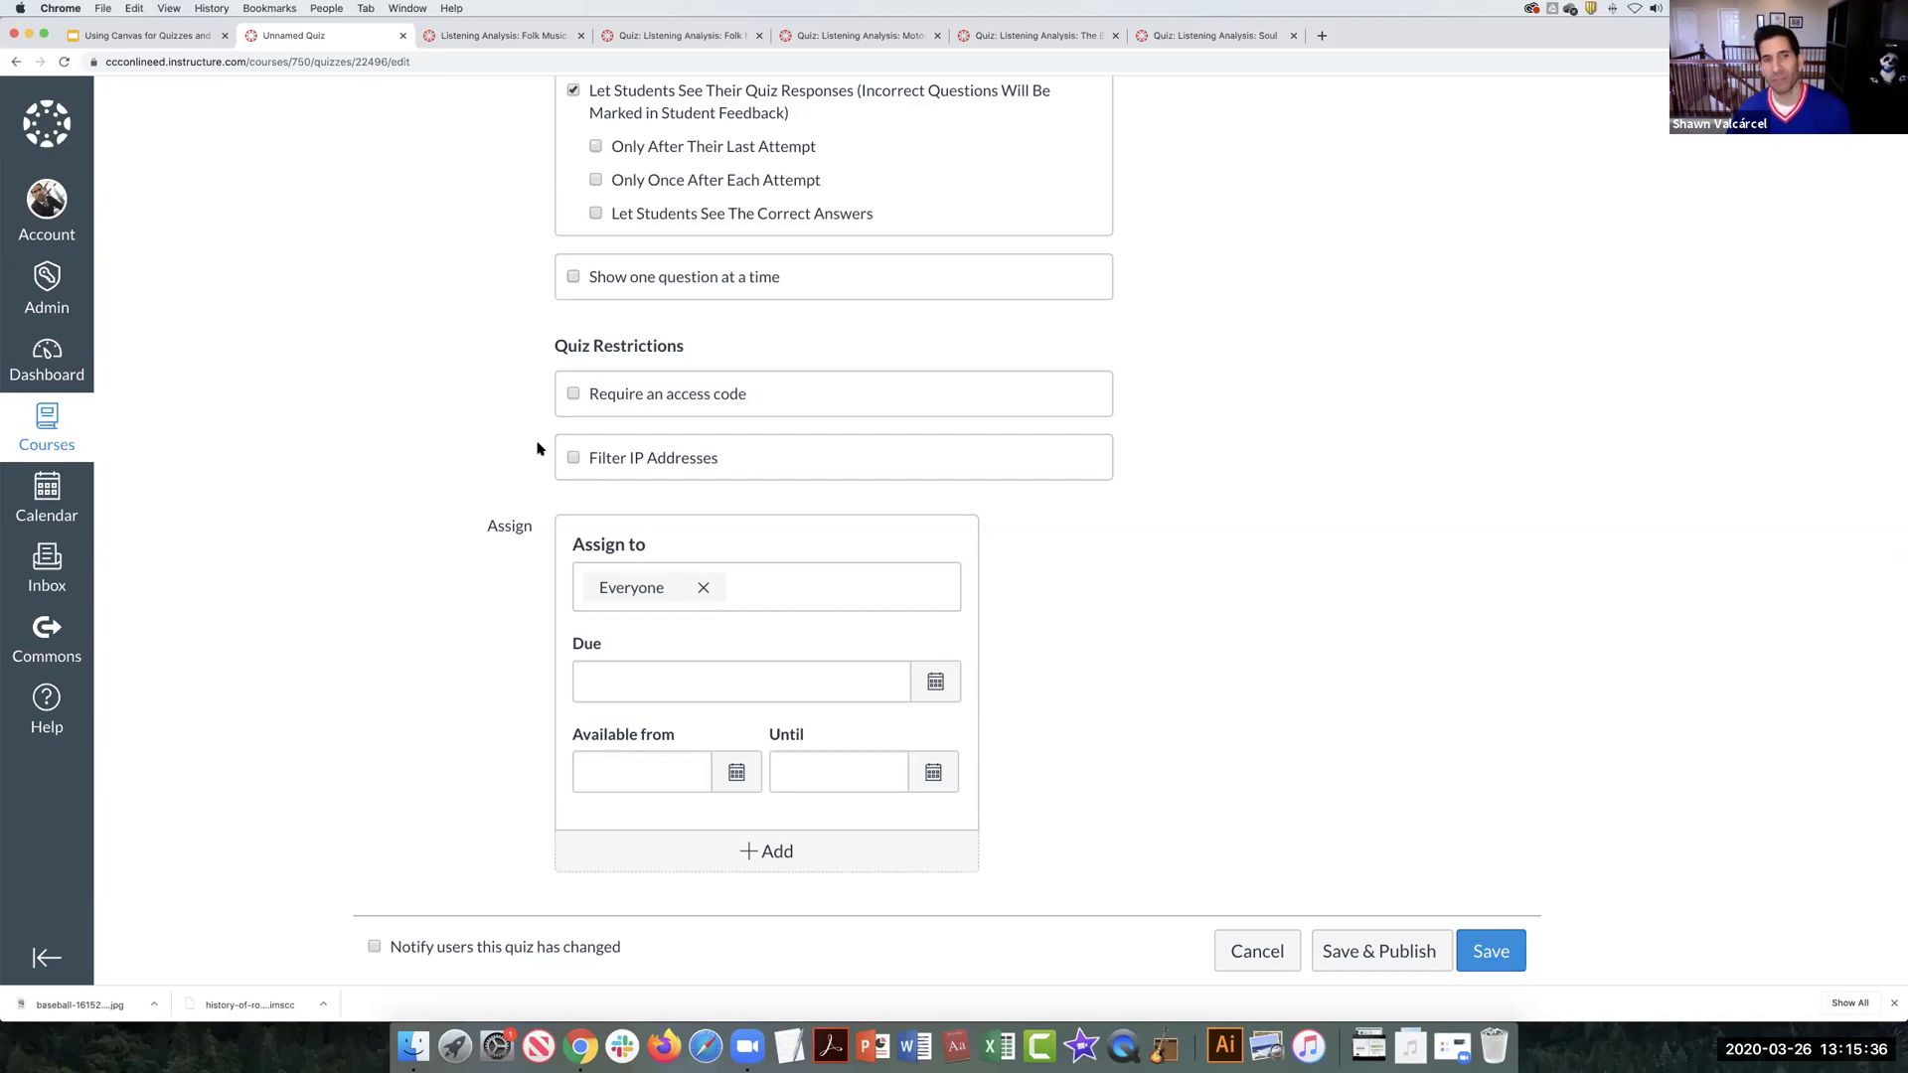
pyautogui.click(573, 393)
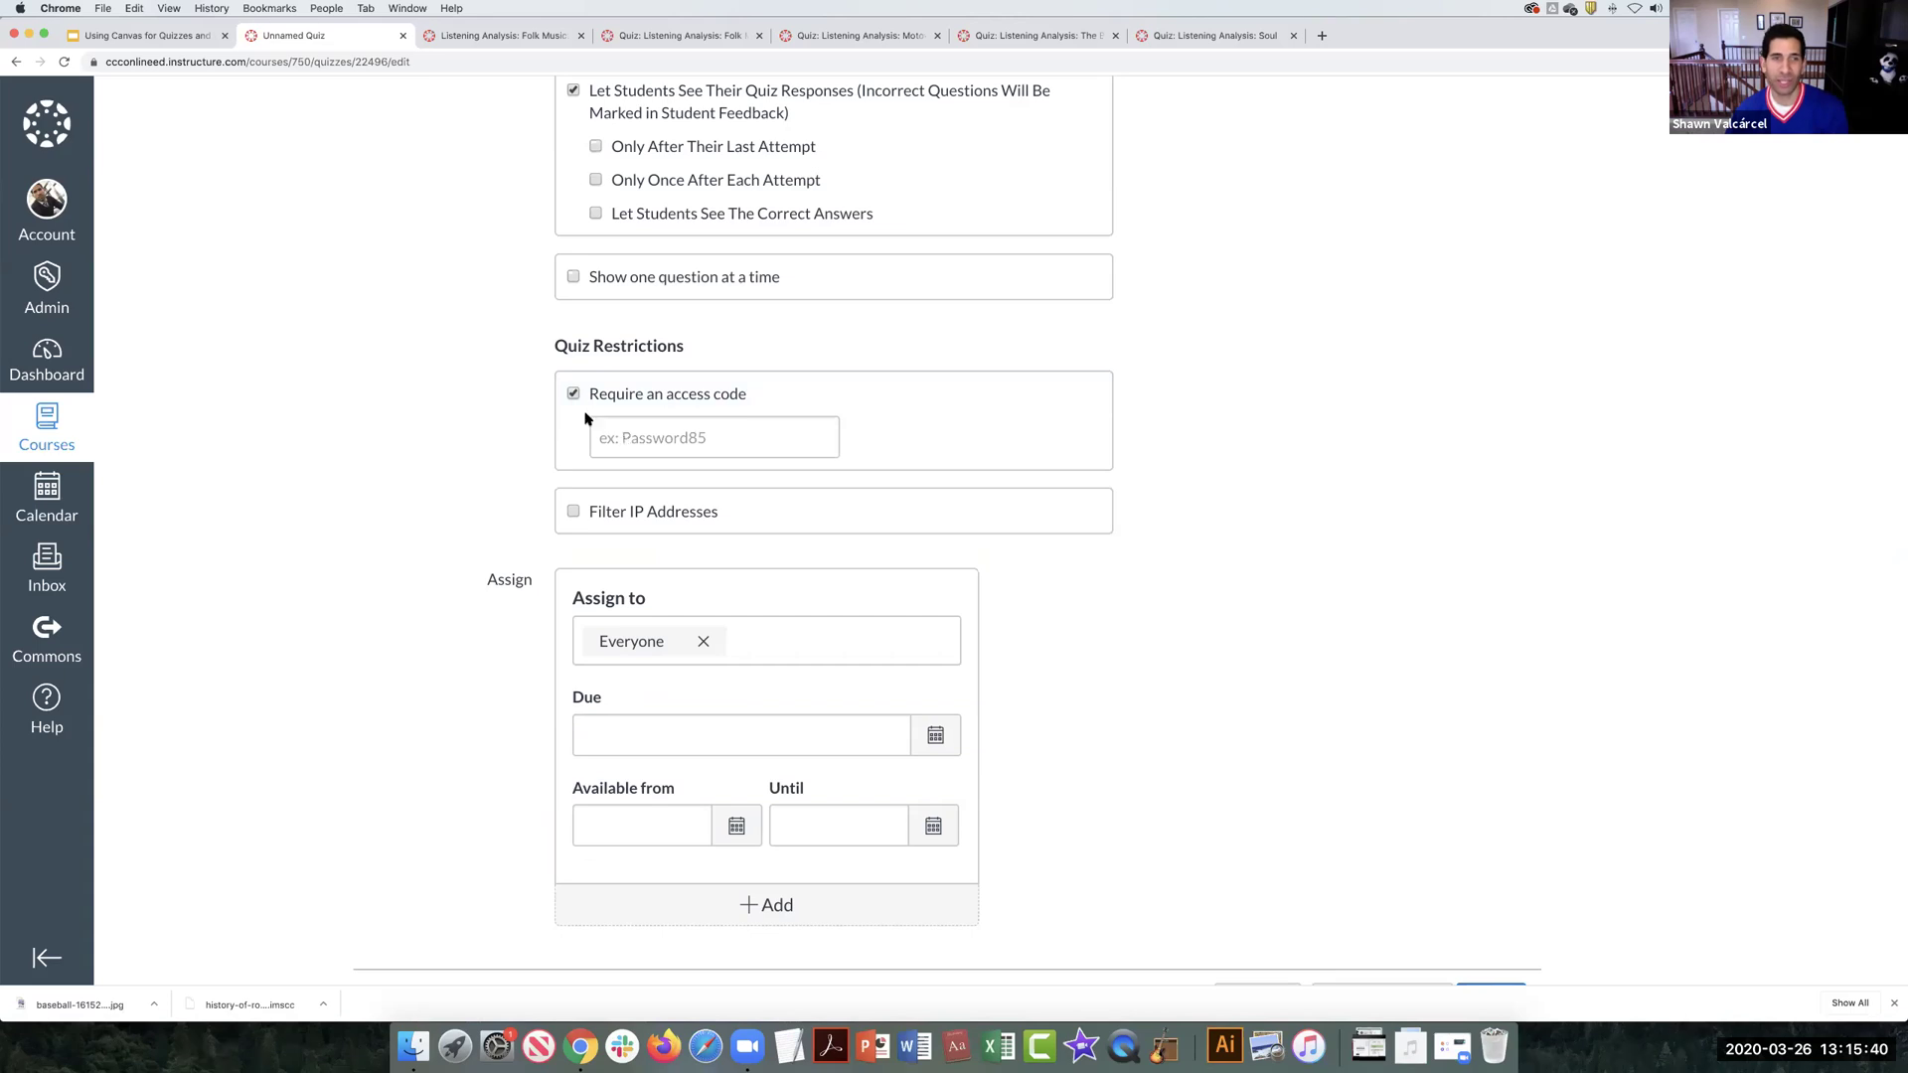
pyautogui.click(573, 394)
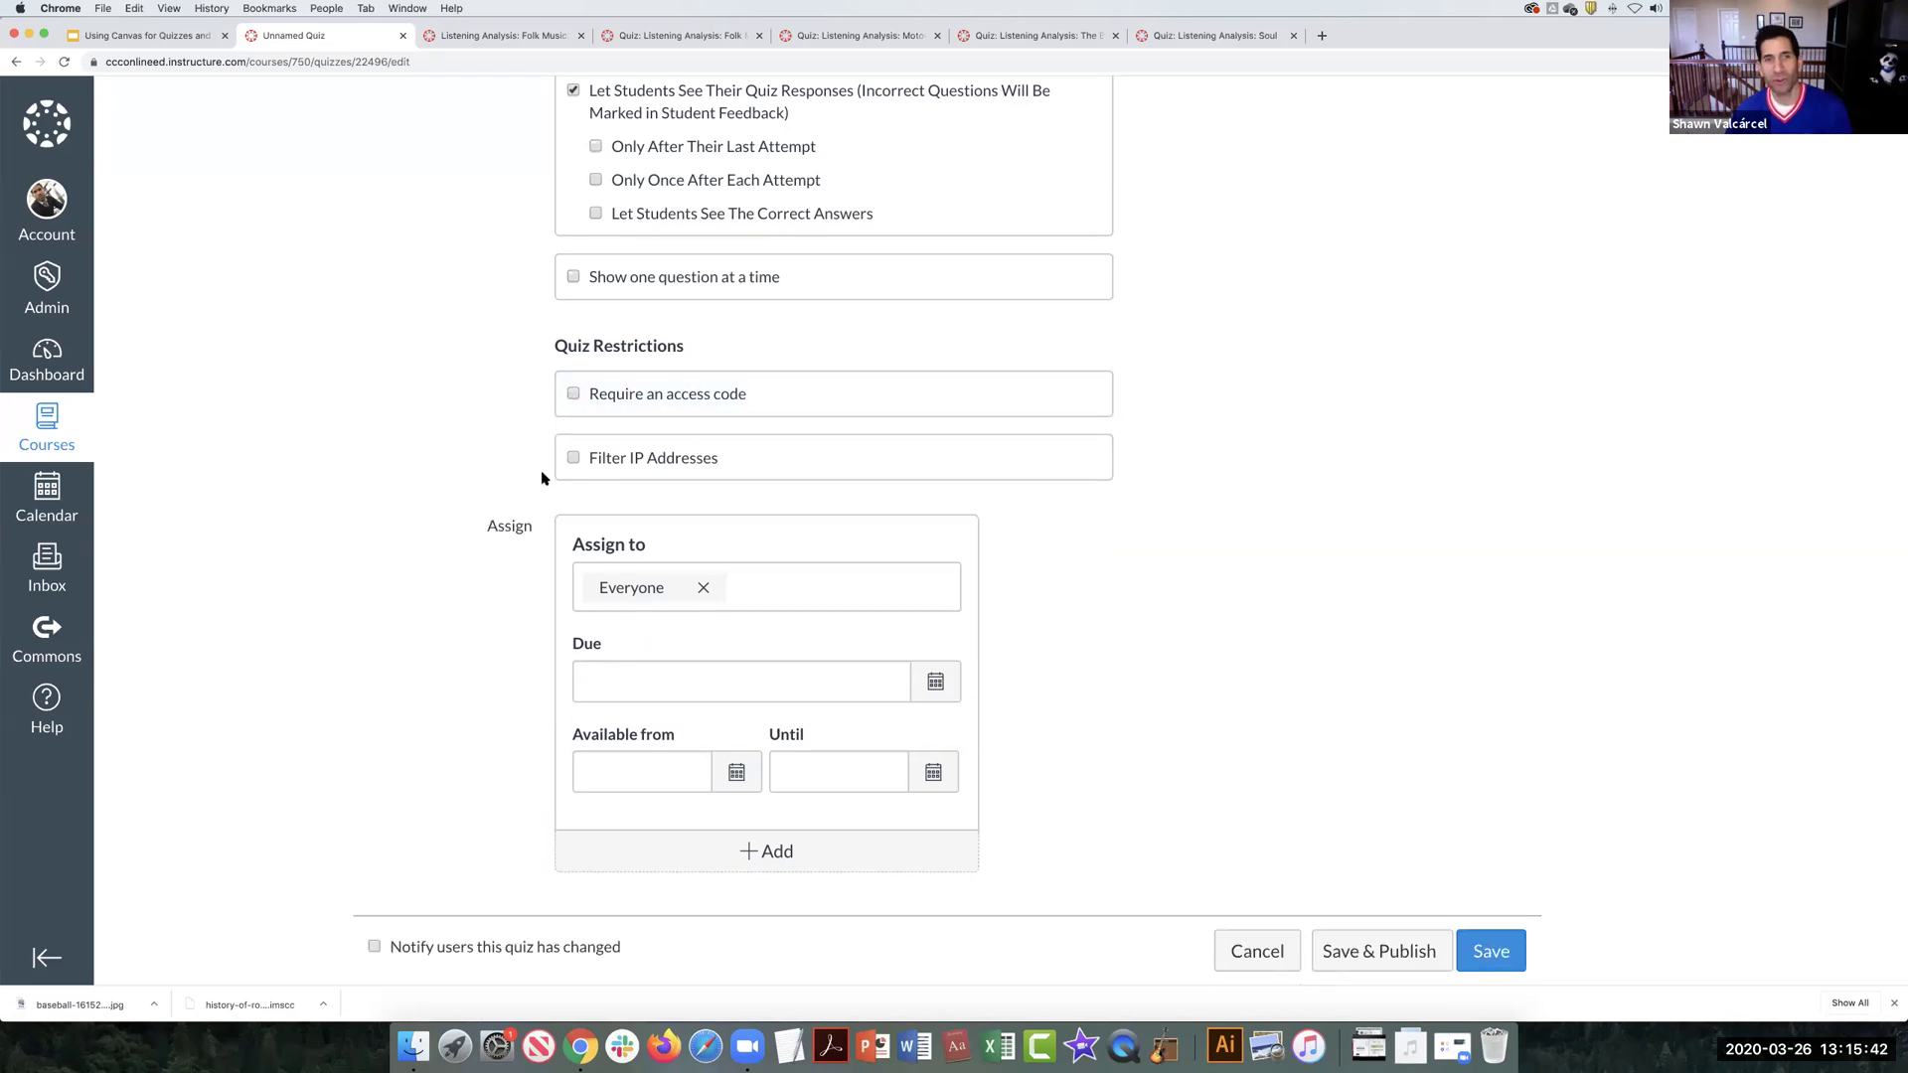
# Step: Set the quiz's due date for everyone to March 28, 2020 at 10:00 pm
pyautogui.scroll(-1, 542, 478)
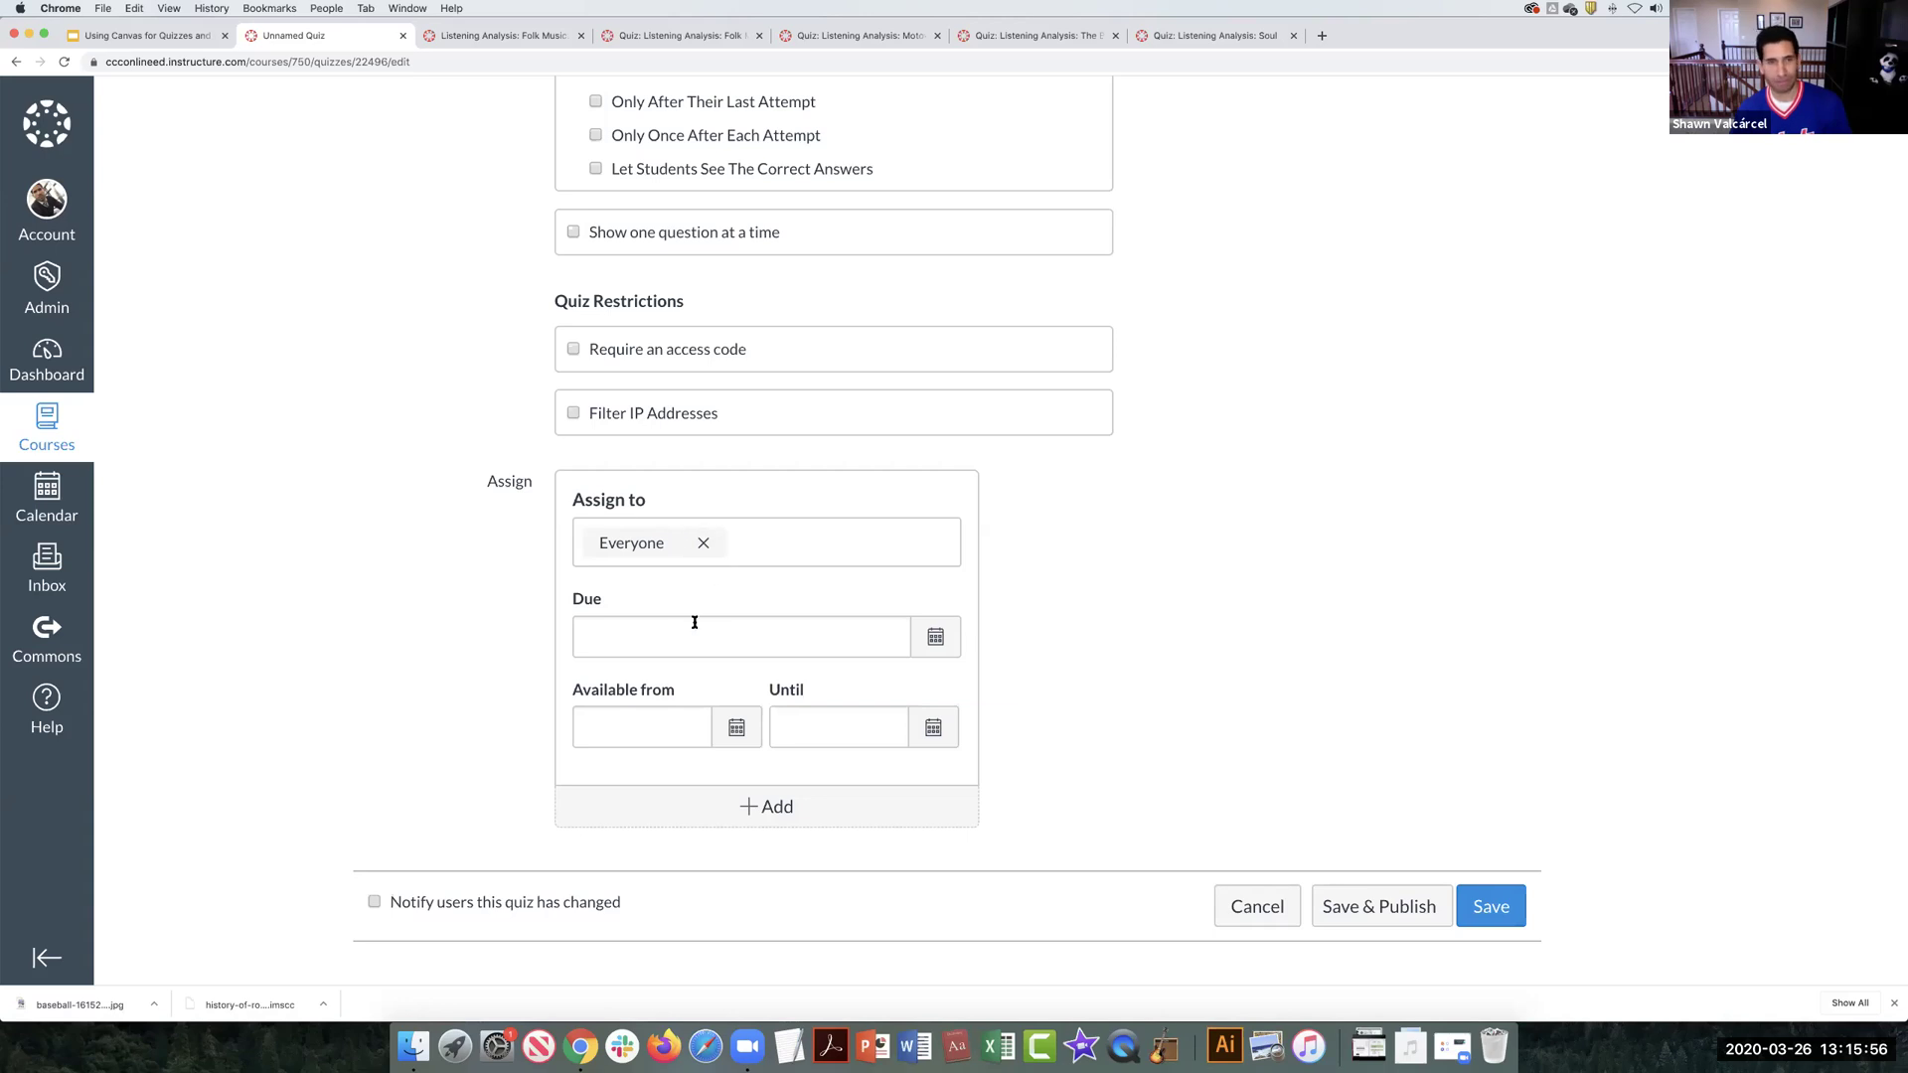
pyautogui.click(933, 637)
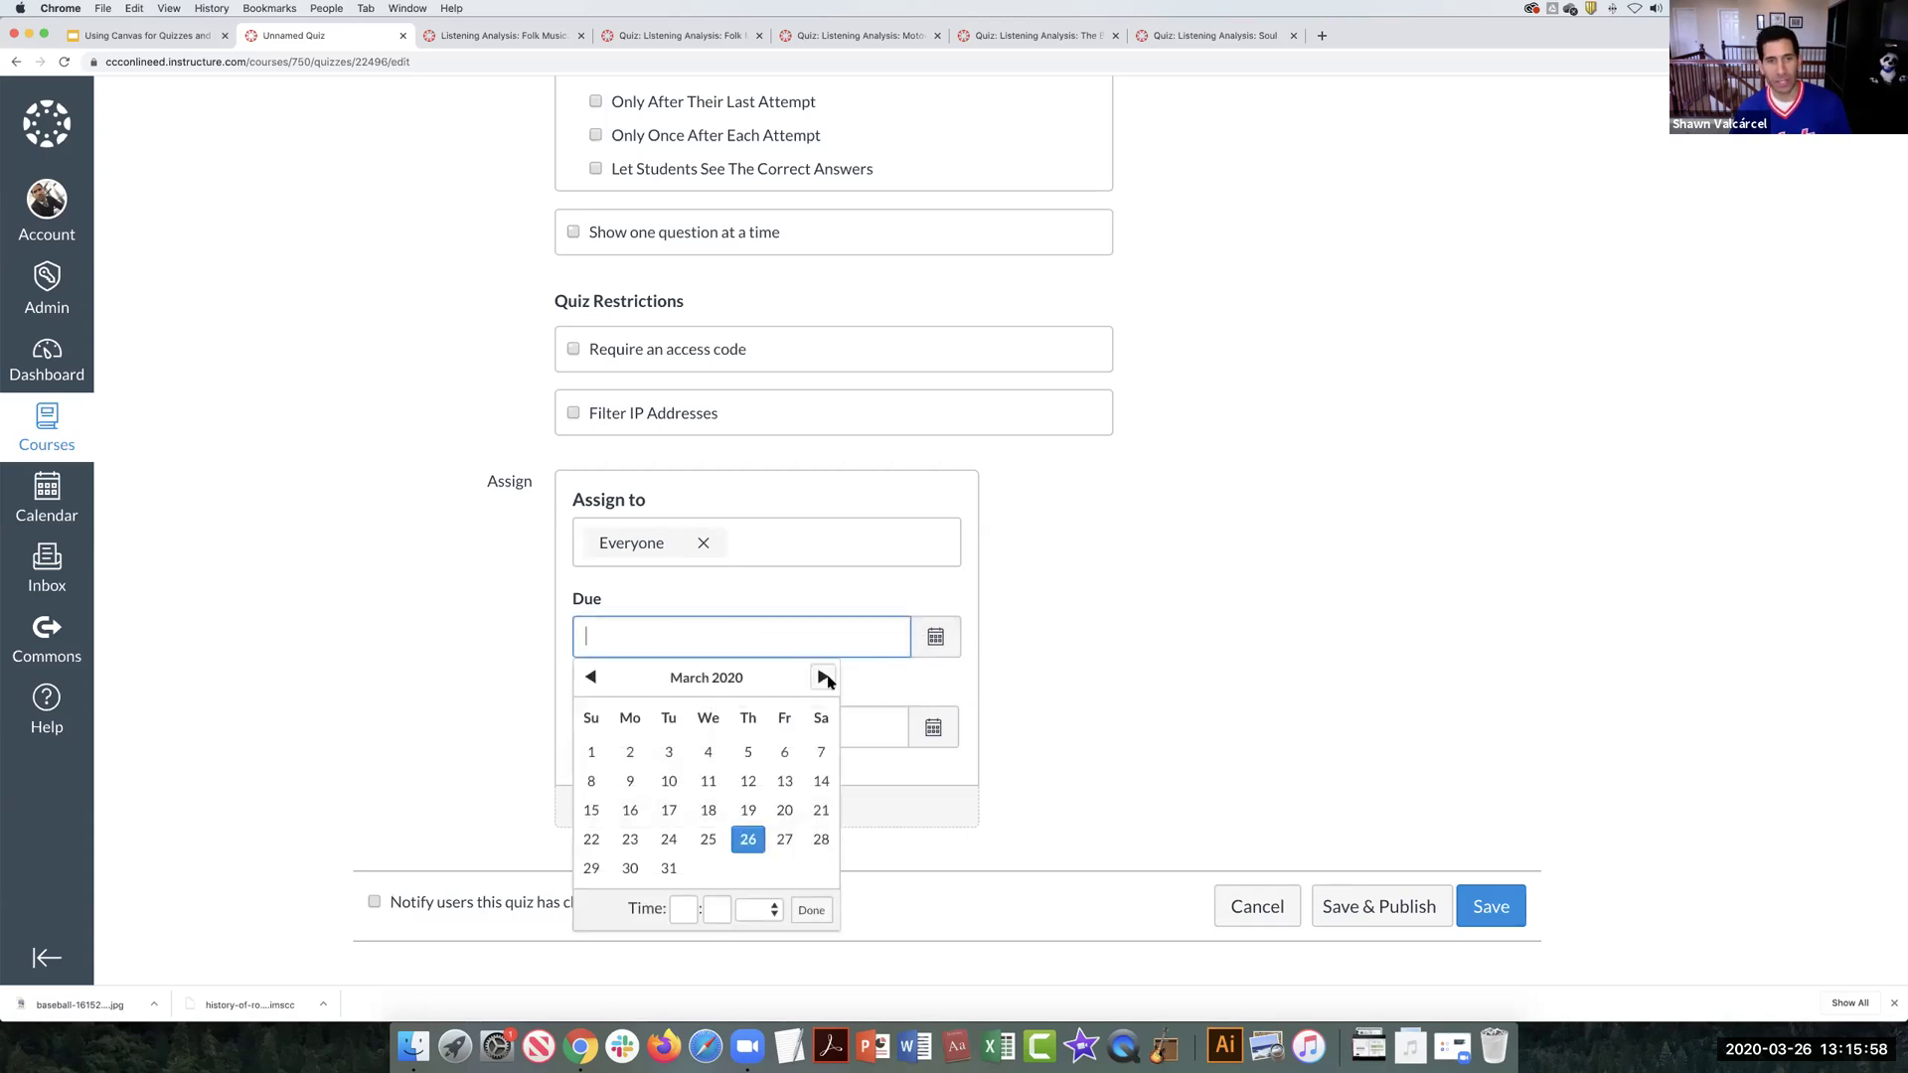
pyautogui.click(820, 841)
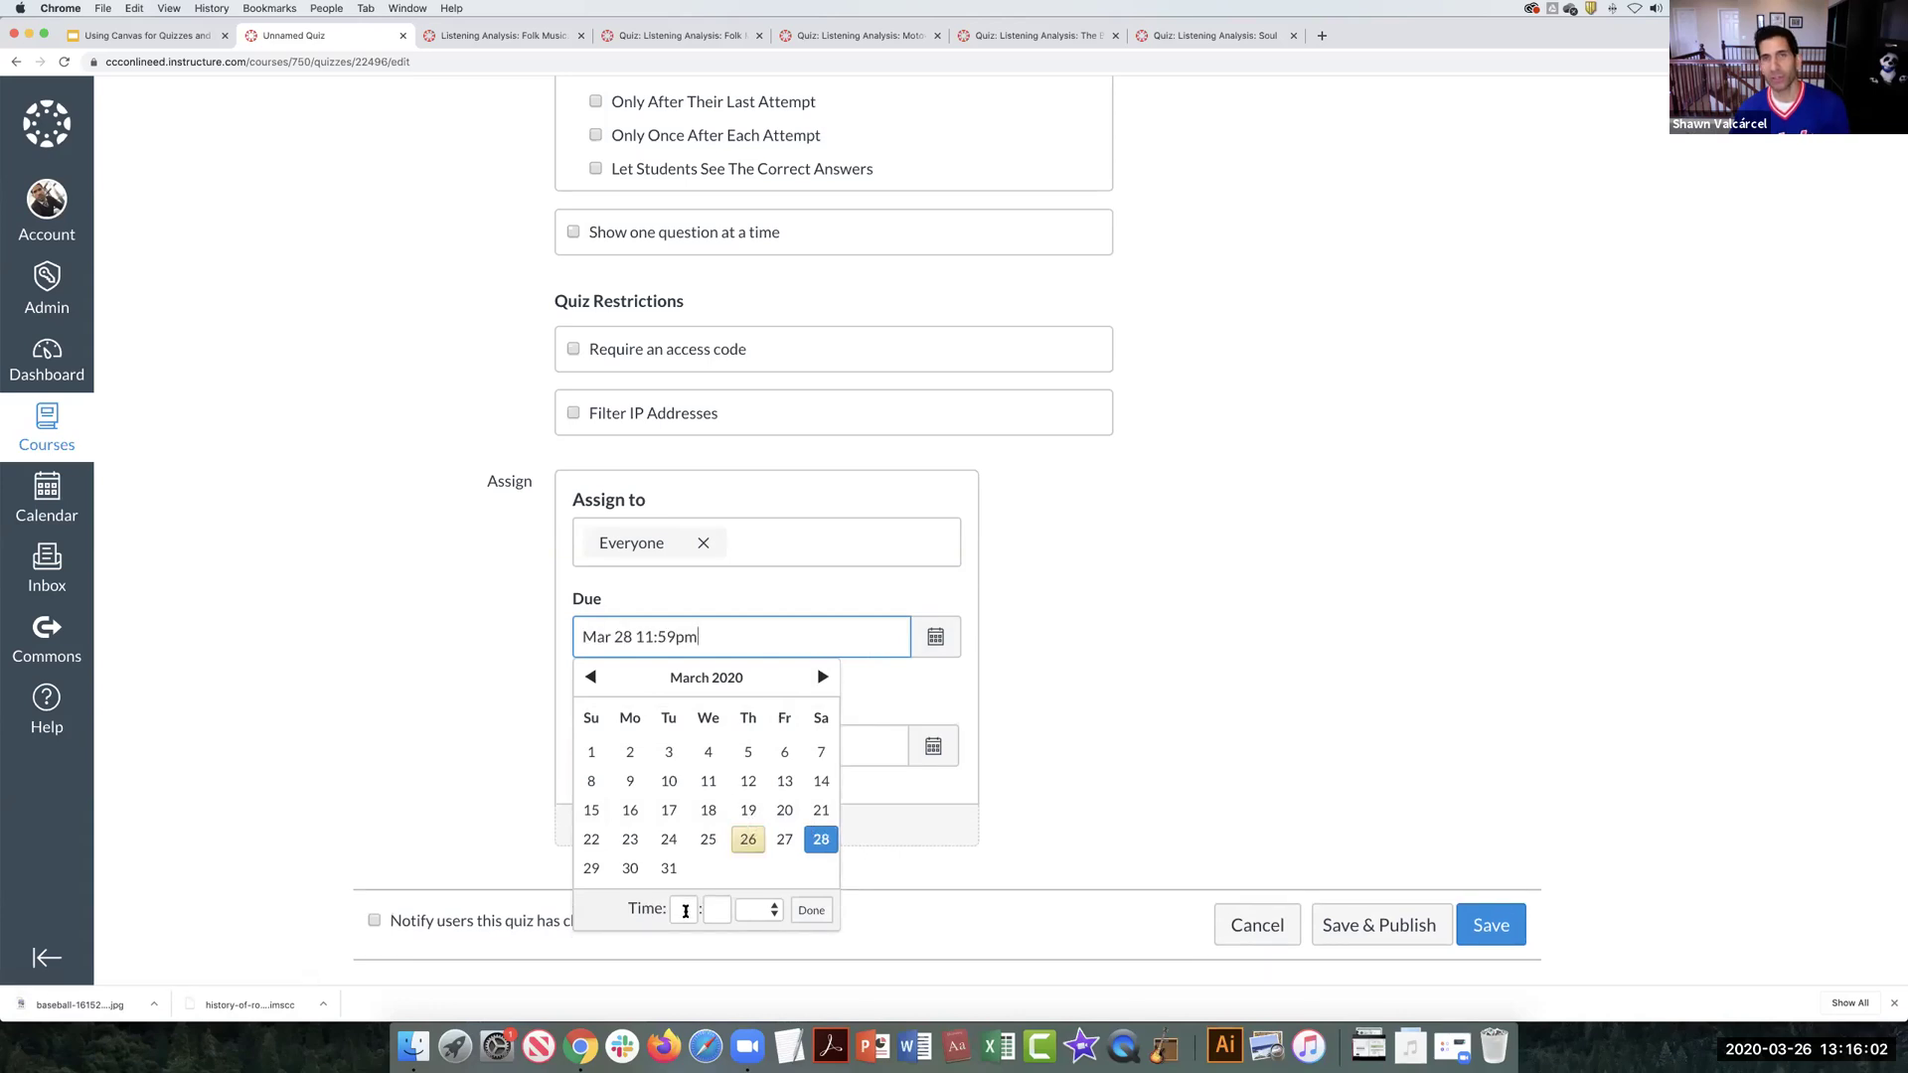
pyautogui.click(686, 911)
pyautogui.write('10')
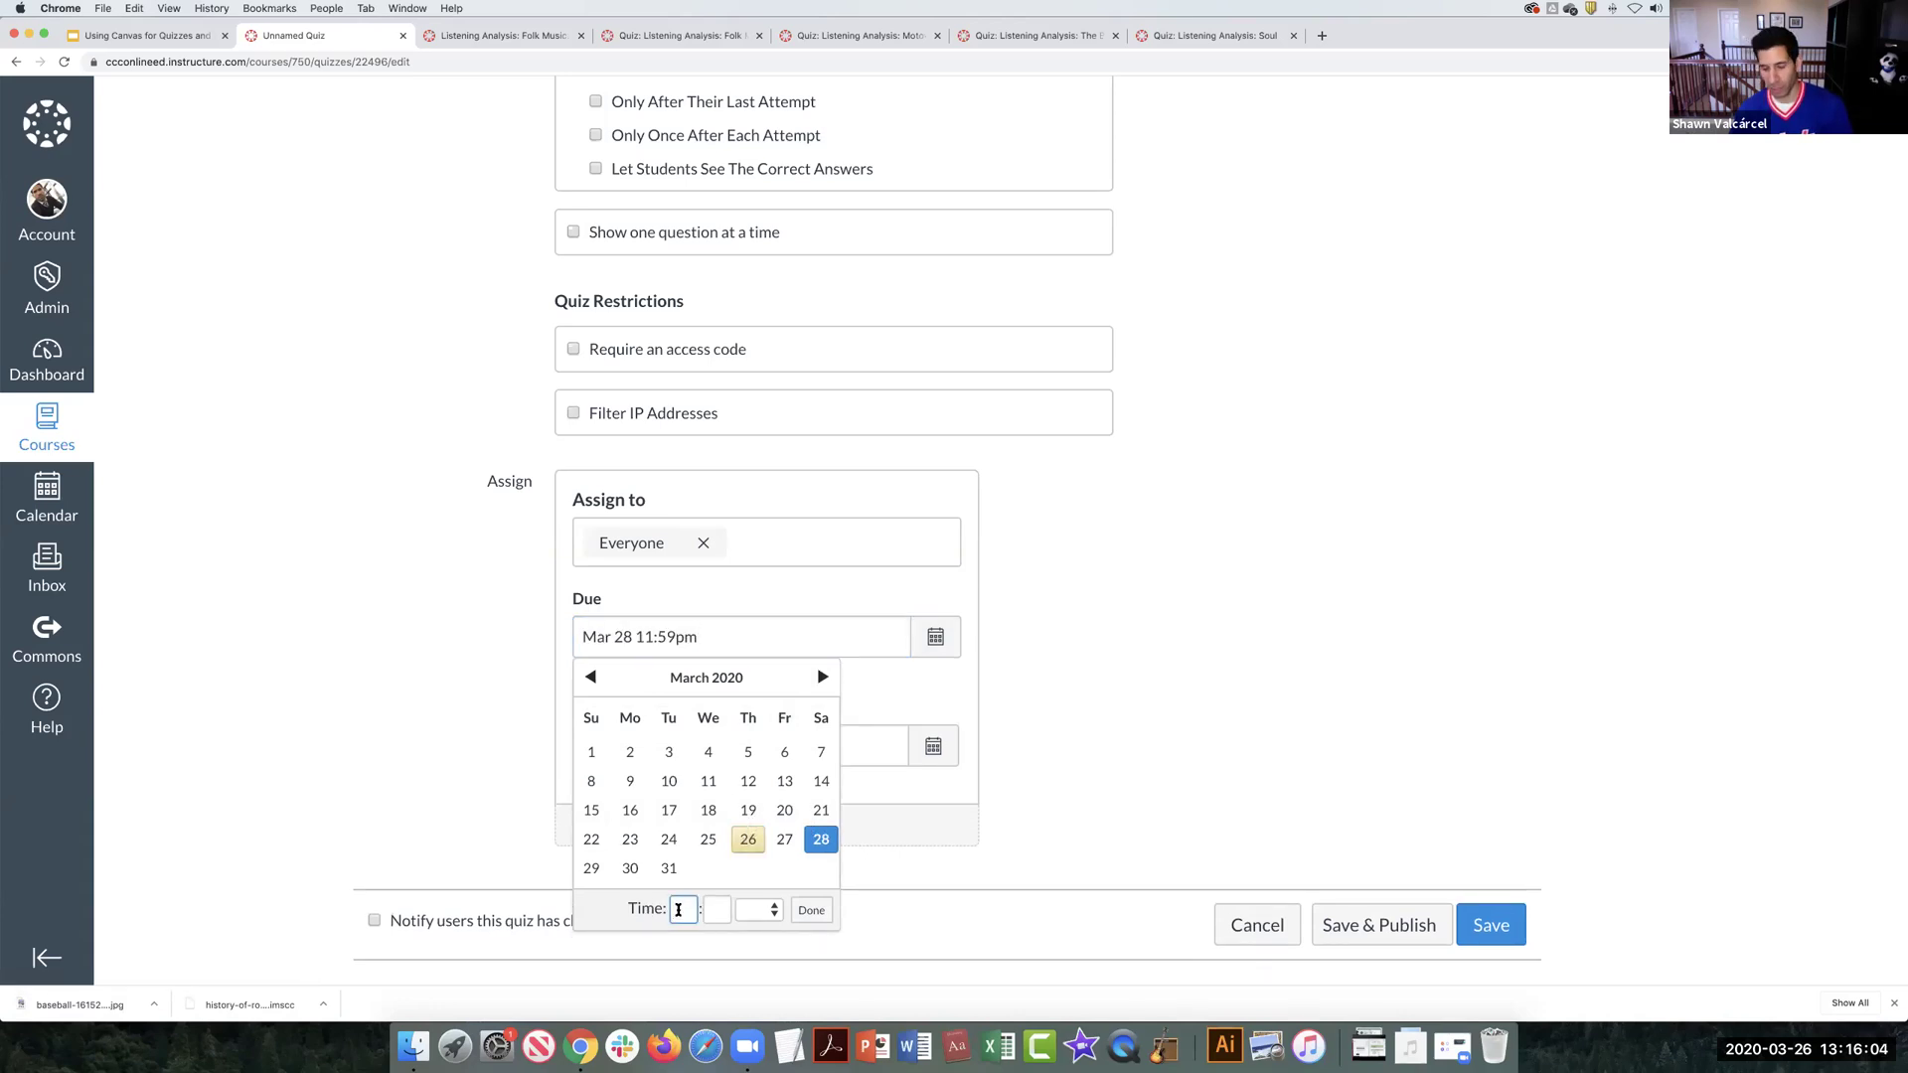
pyautogui.click(714, 910)
pyautogui.write('00')
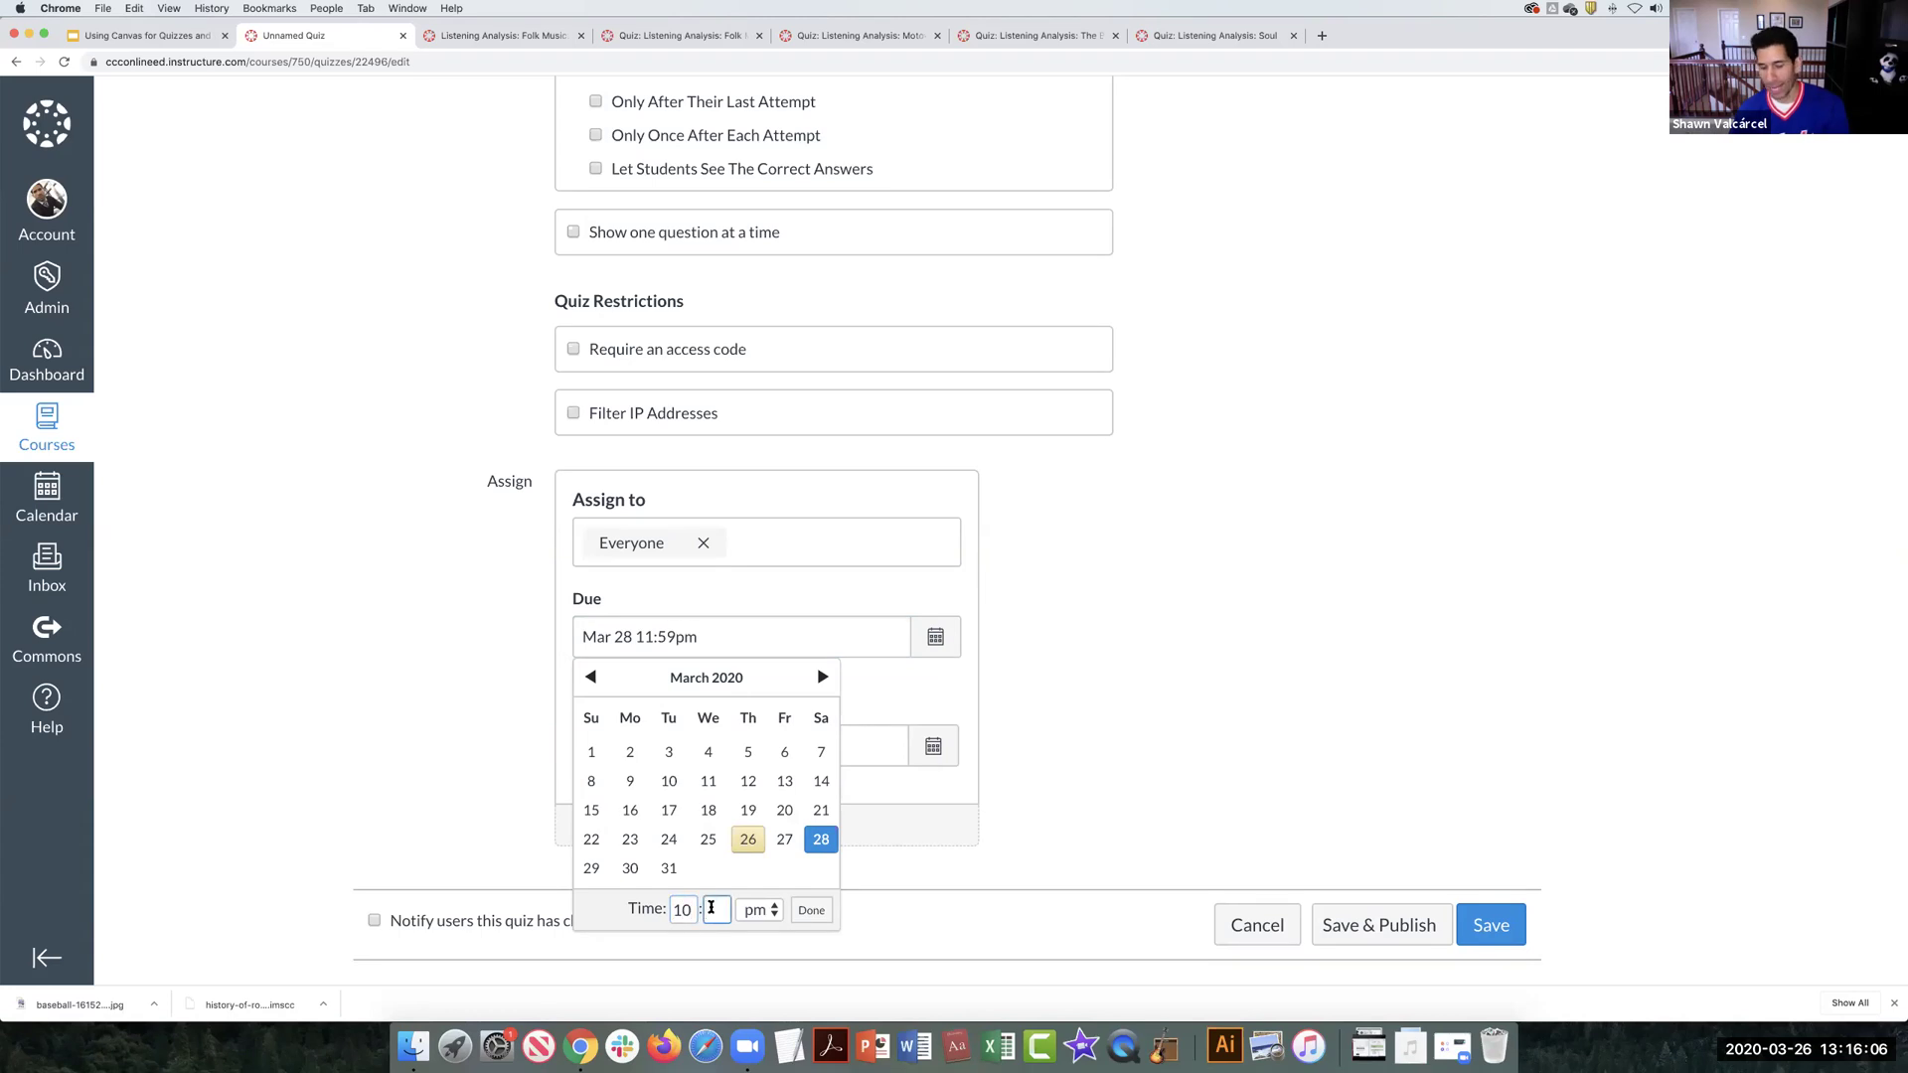
pyautogui.click(811, 910)
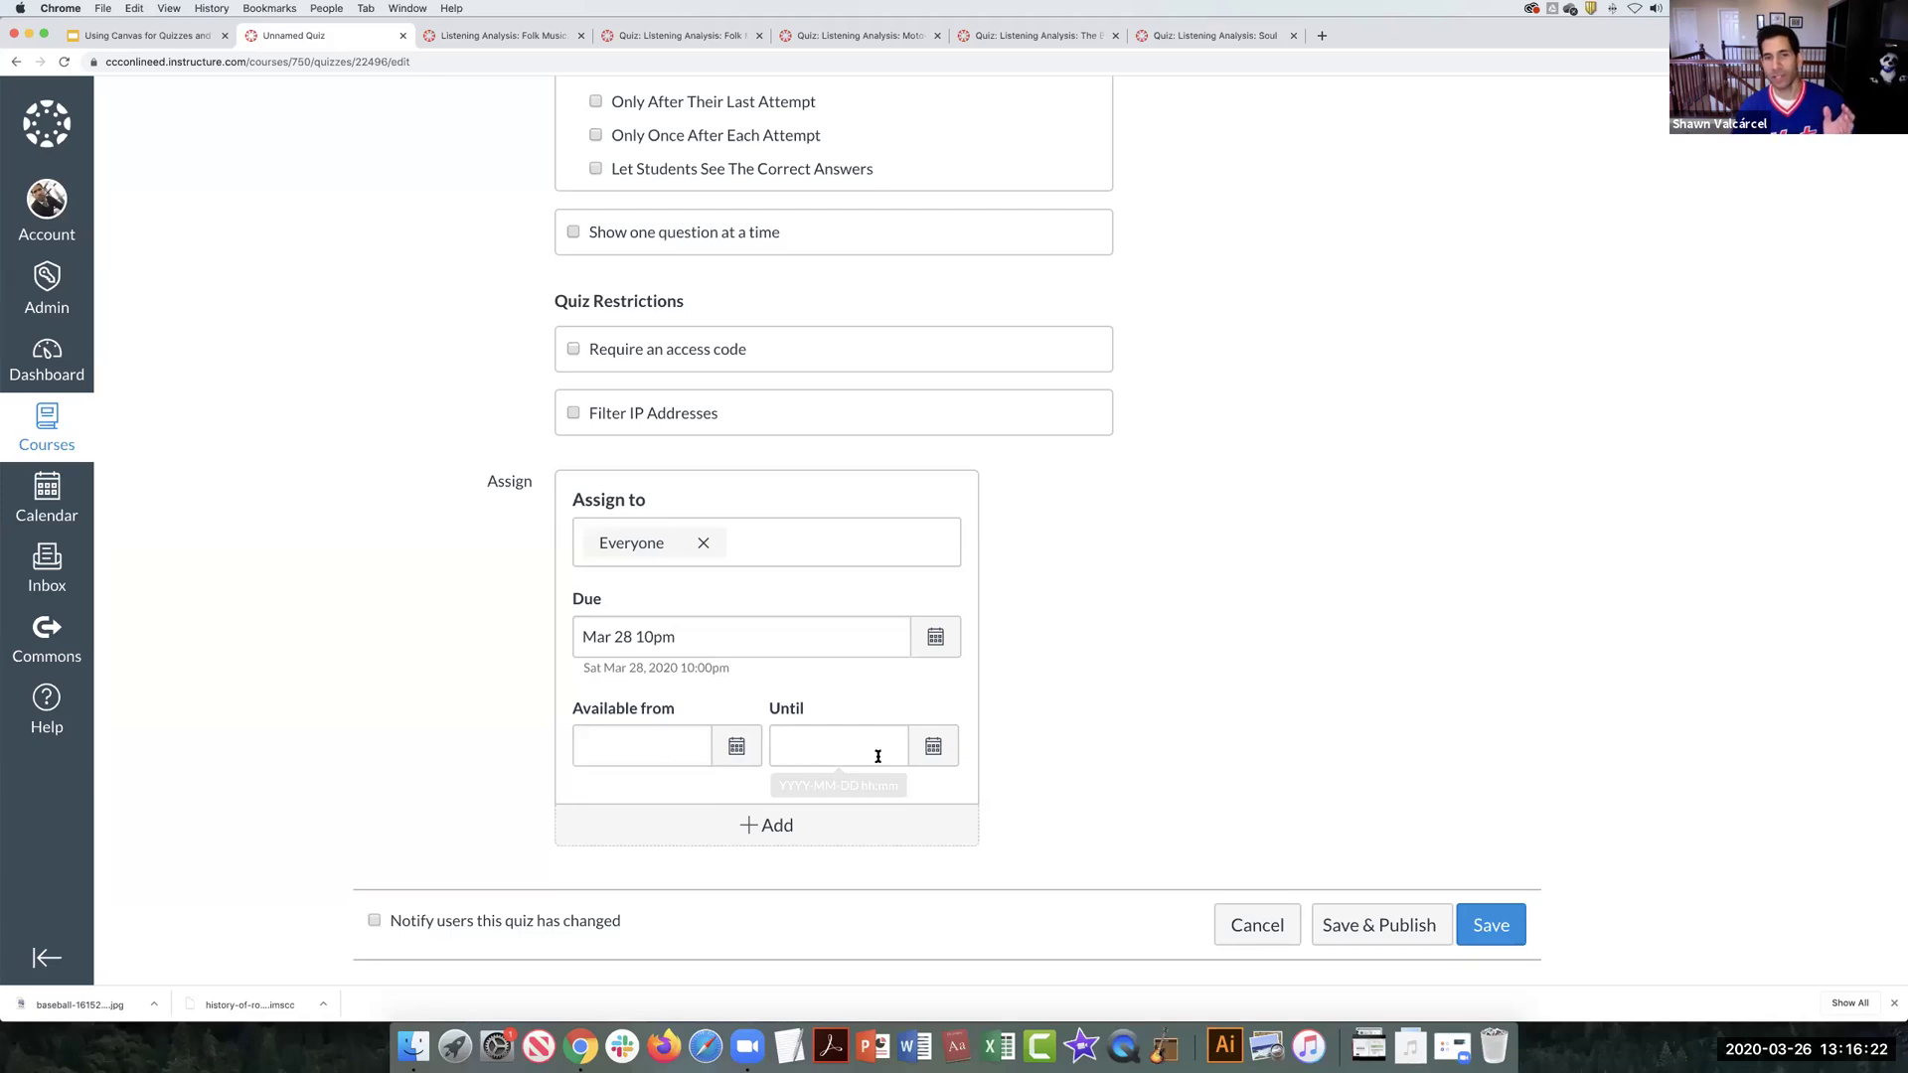
# Step: Look at the calendars for the quiz's Until and Available from dates, leaving both dates empty
pyautogui.click(934, 747)
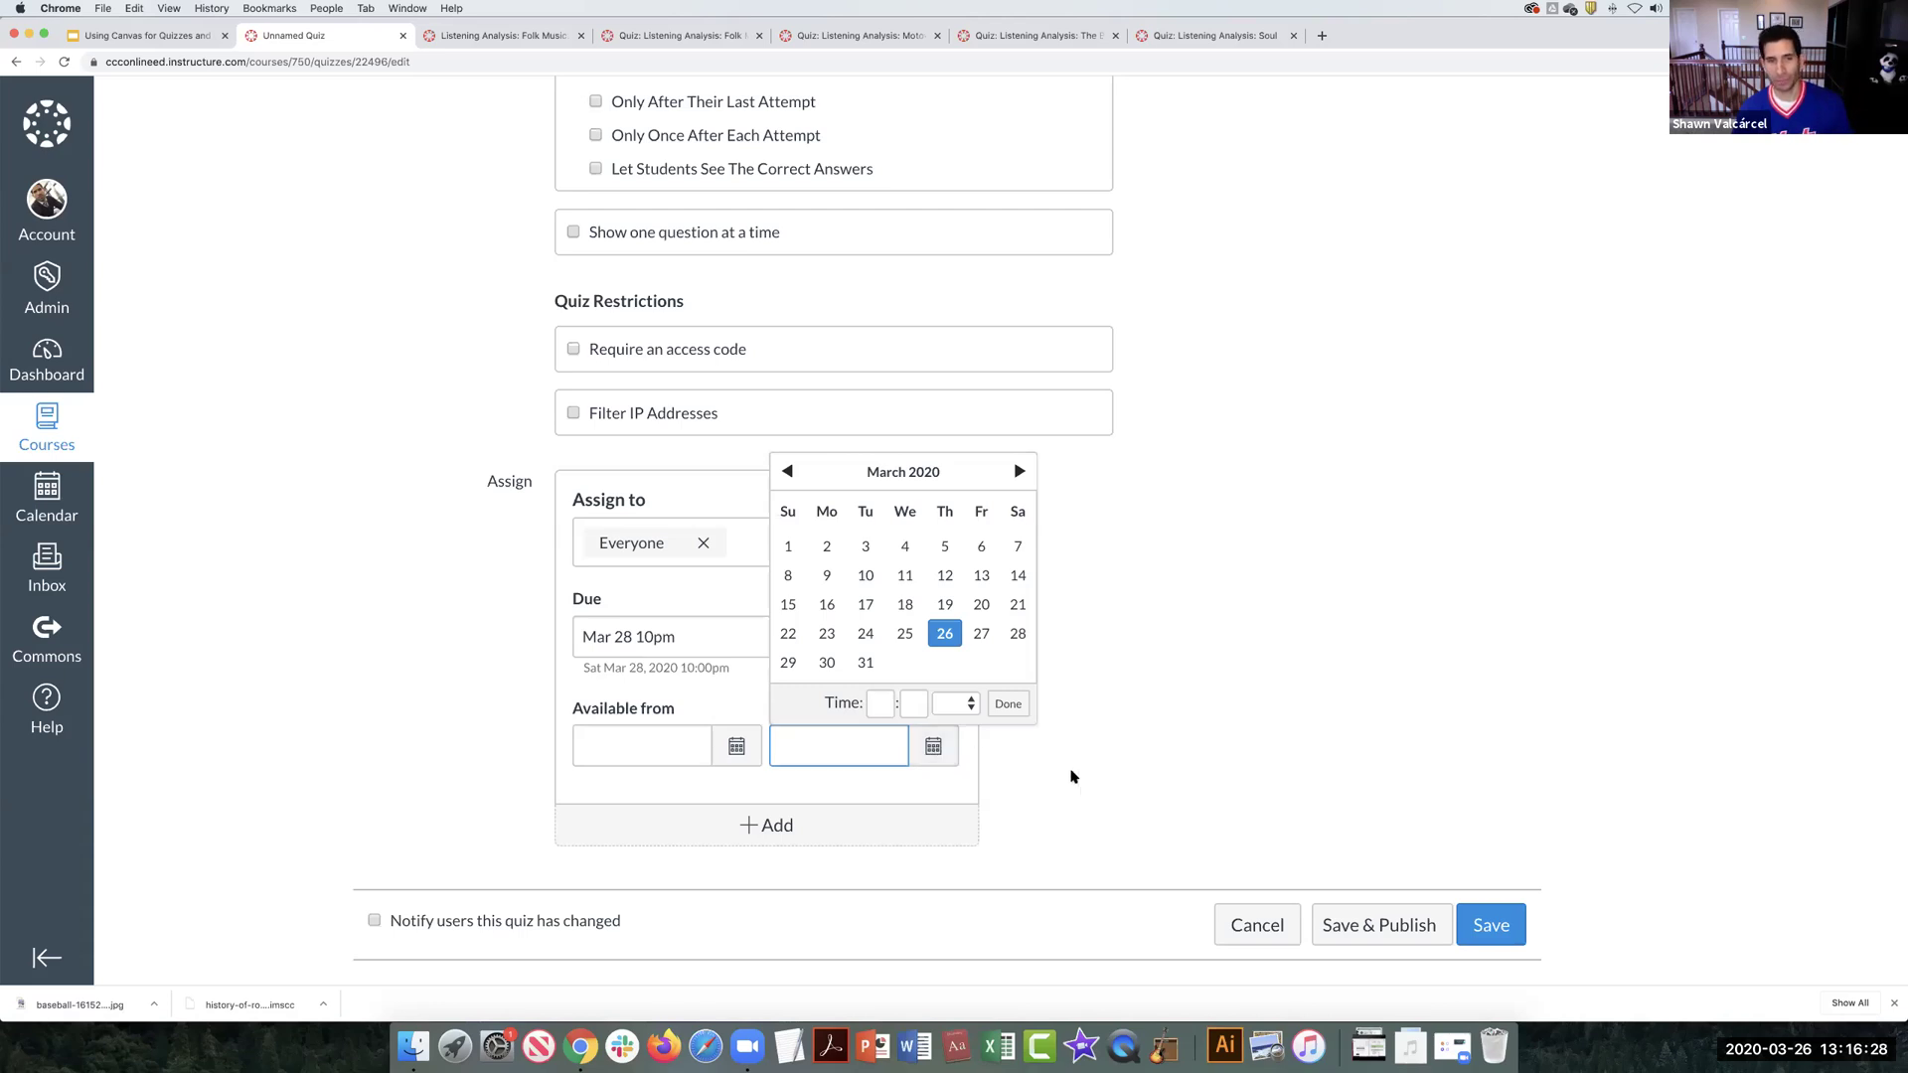
pyautogui.click(765, 790)
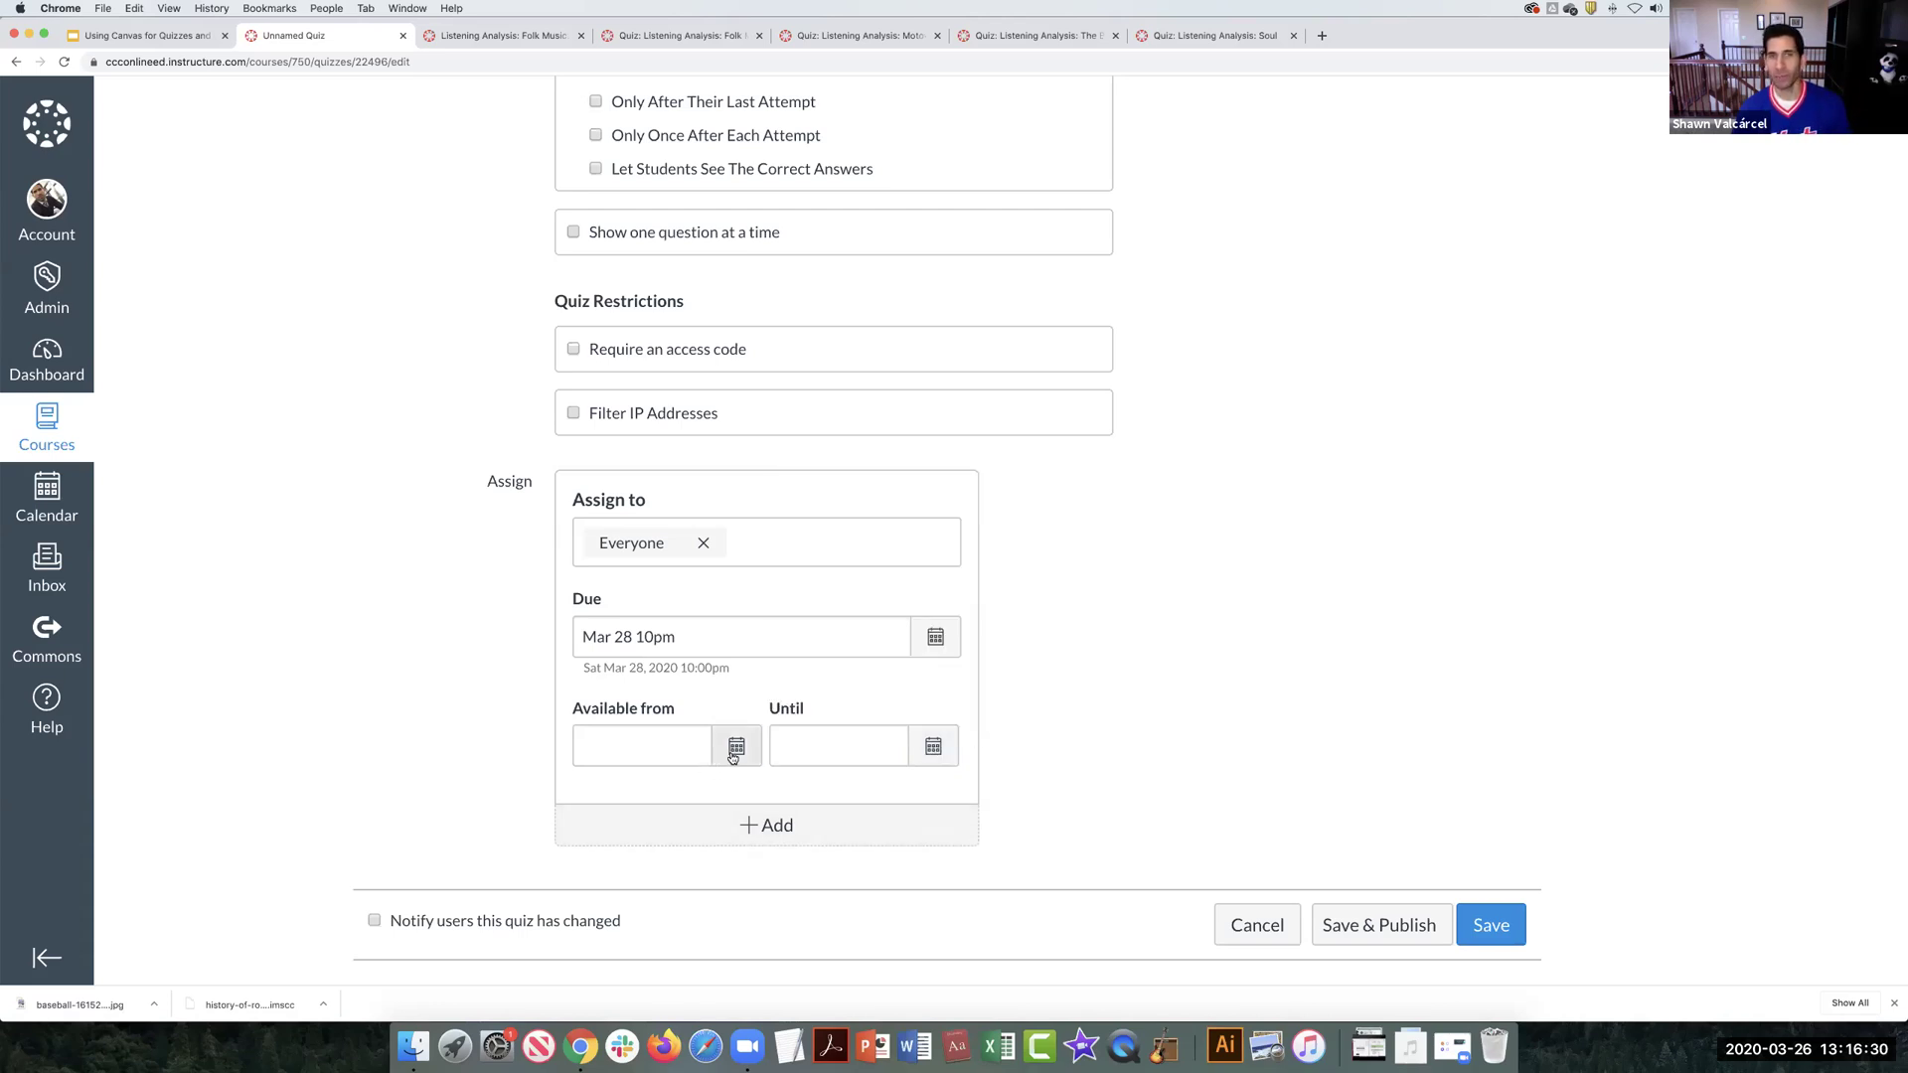
pyautogui.click(734, 754)
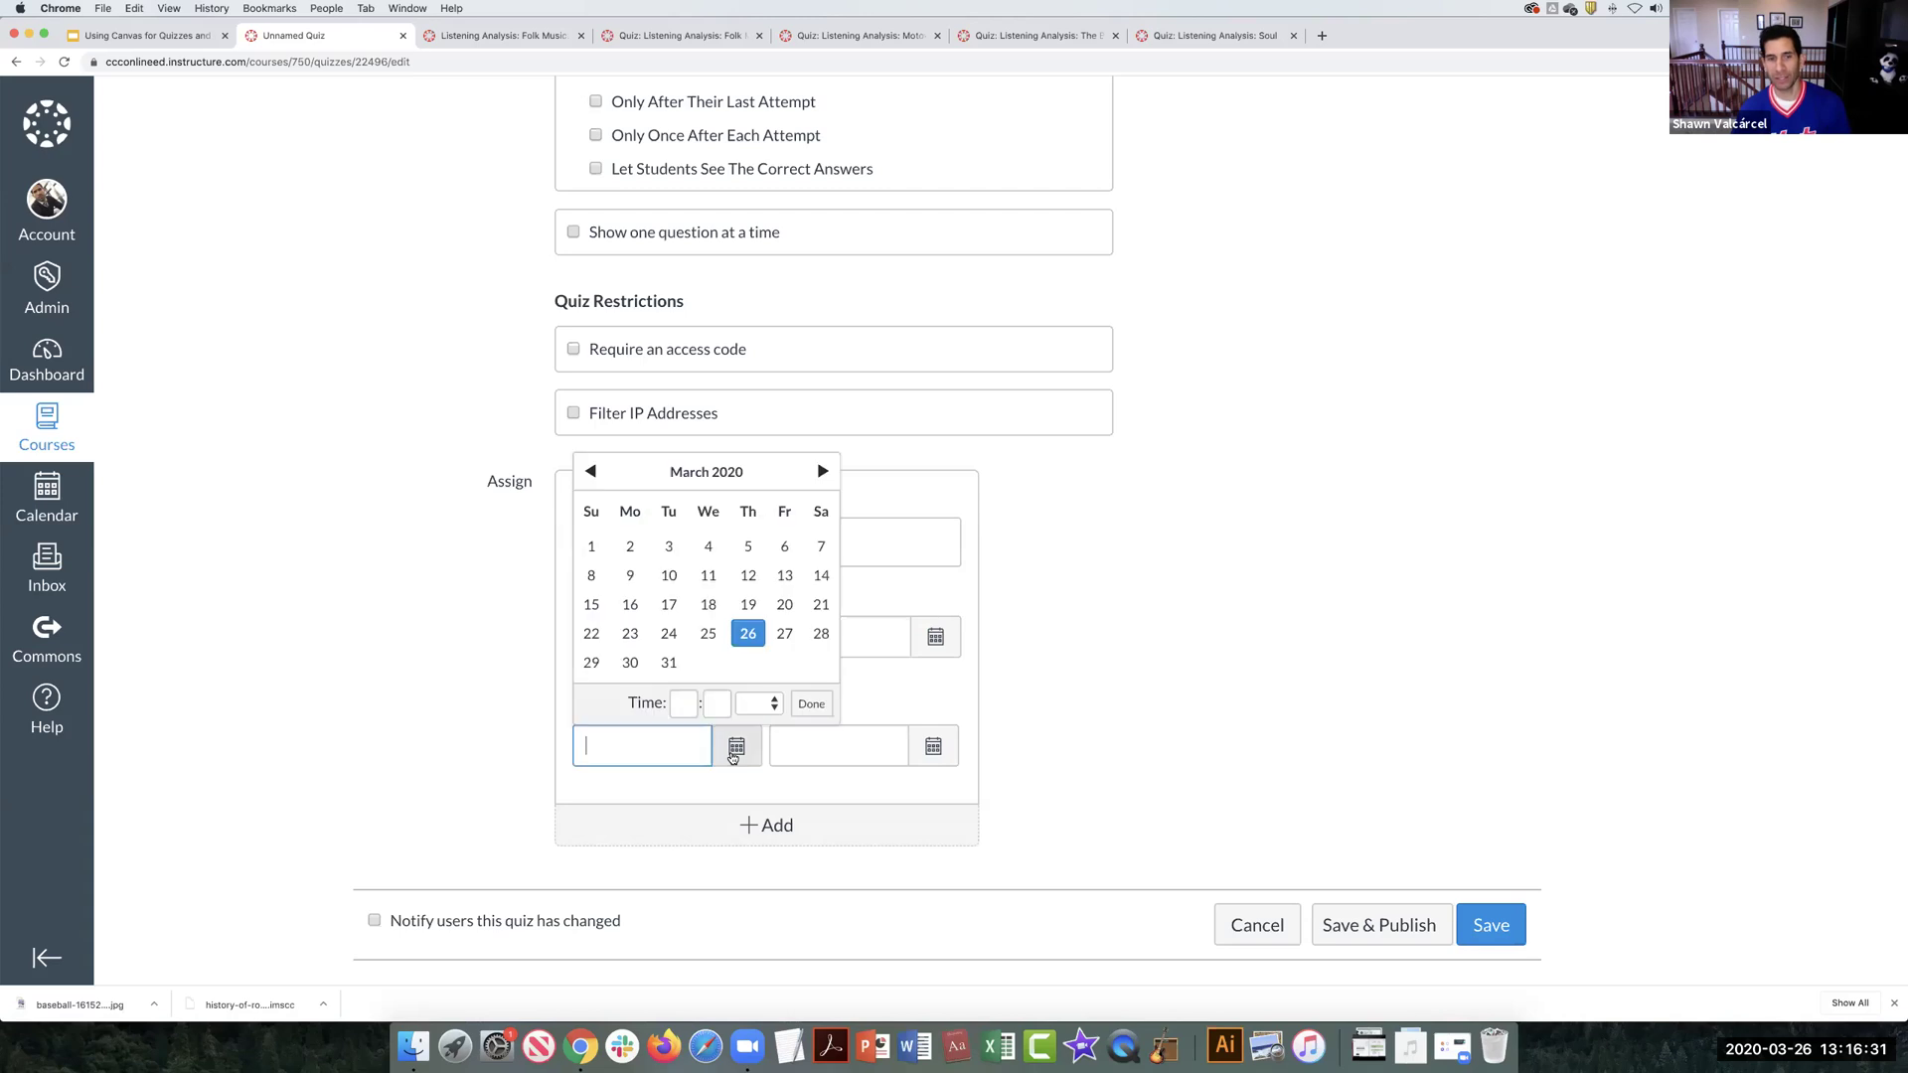
pyautogui.click(481, 768)
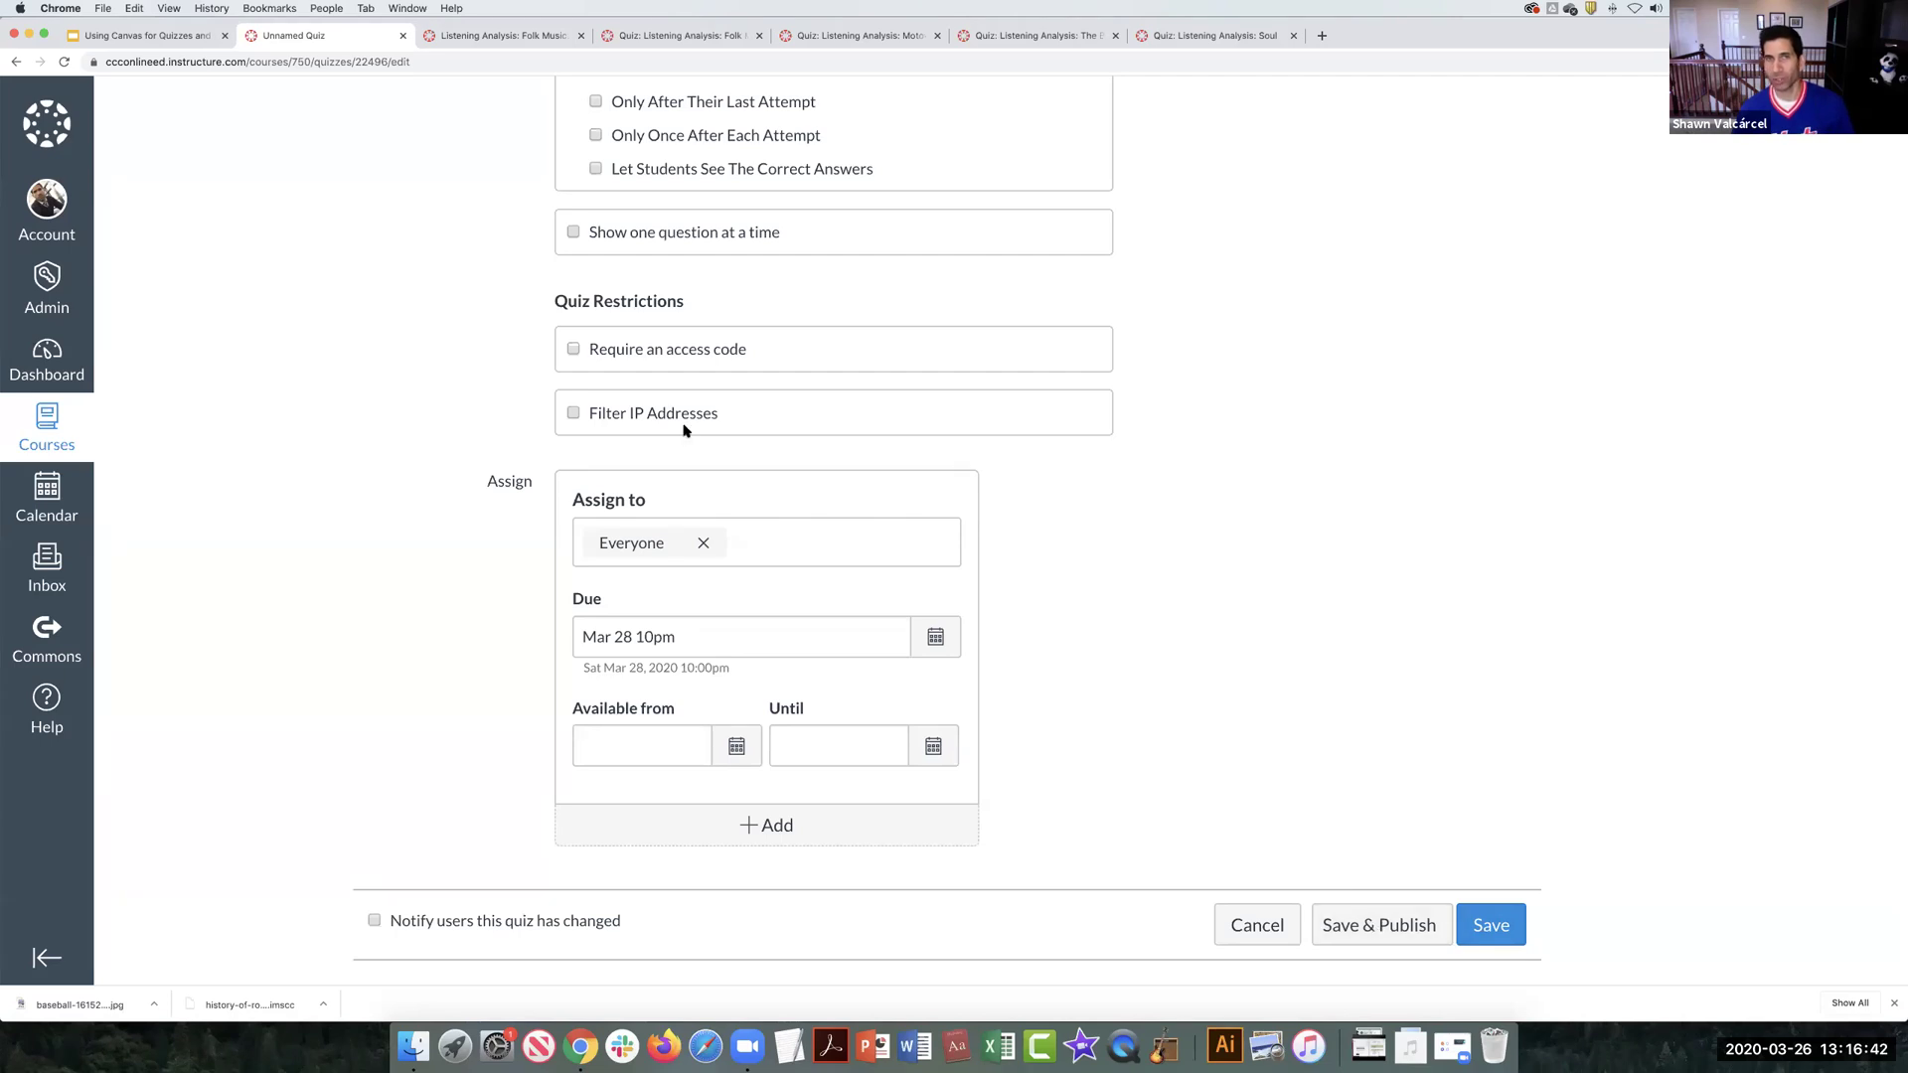
# Step: Return to the start of the quiz form and open its questions section
pyautogui.scroll(15, 849, 380)
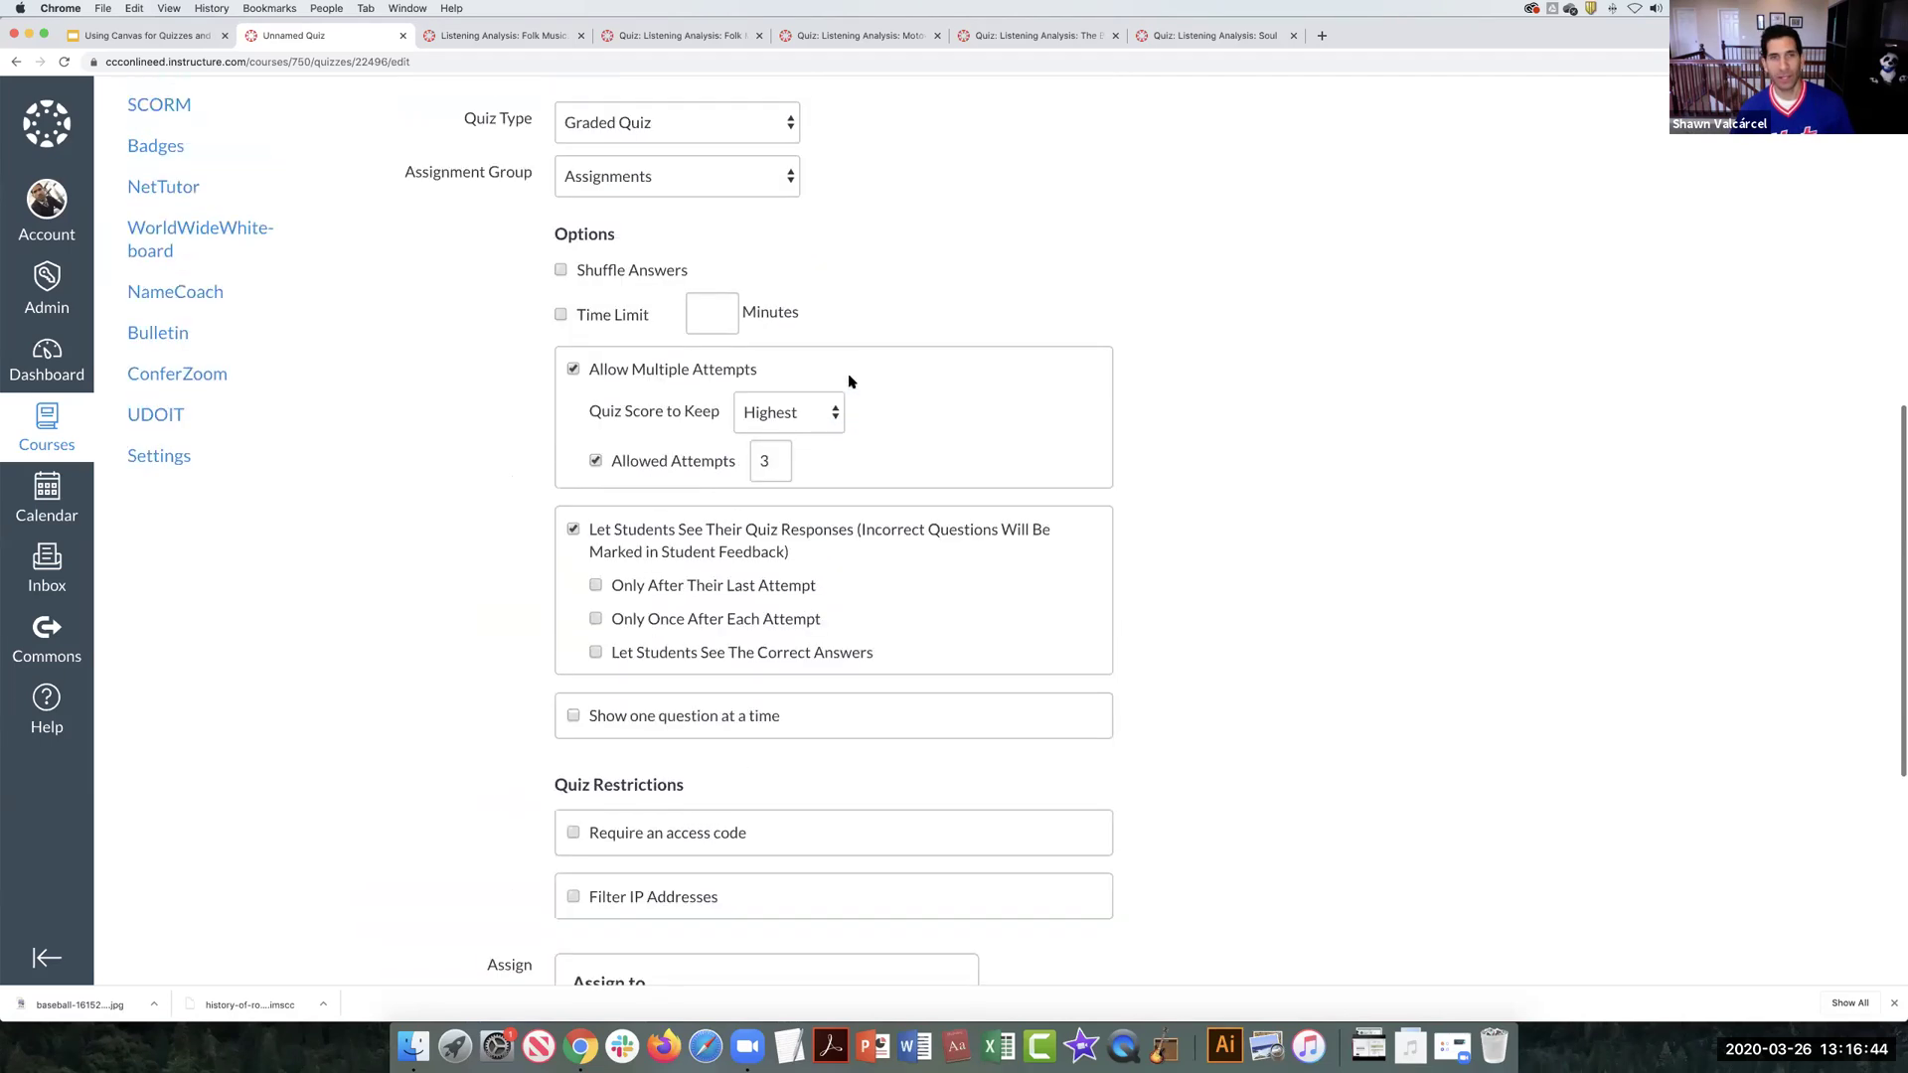
pyautogui.scroll(3, 849, 377)
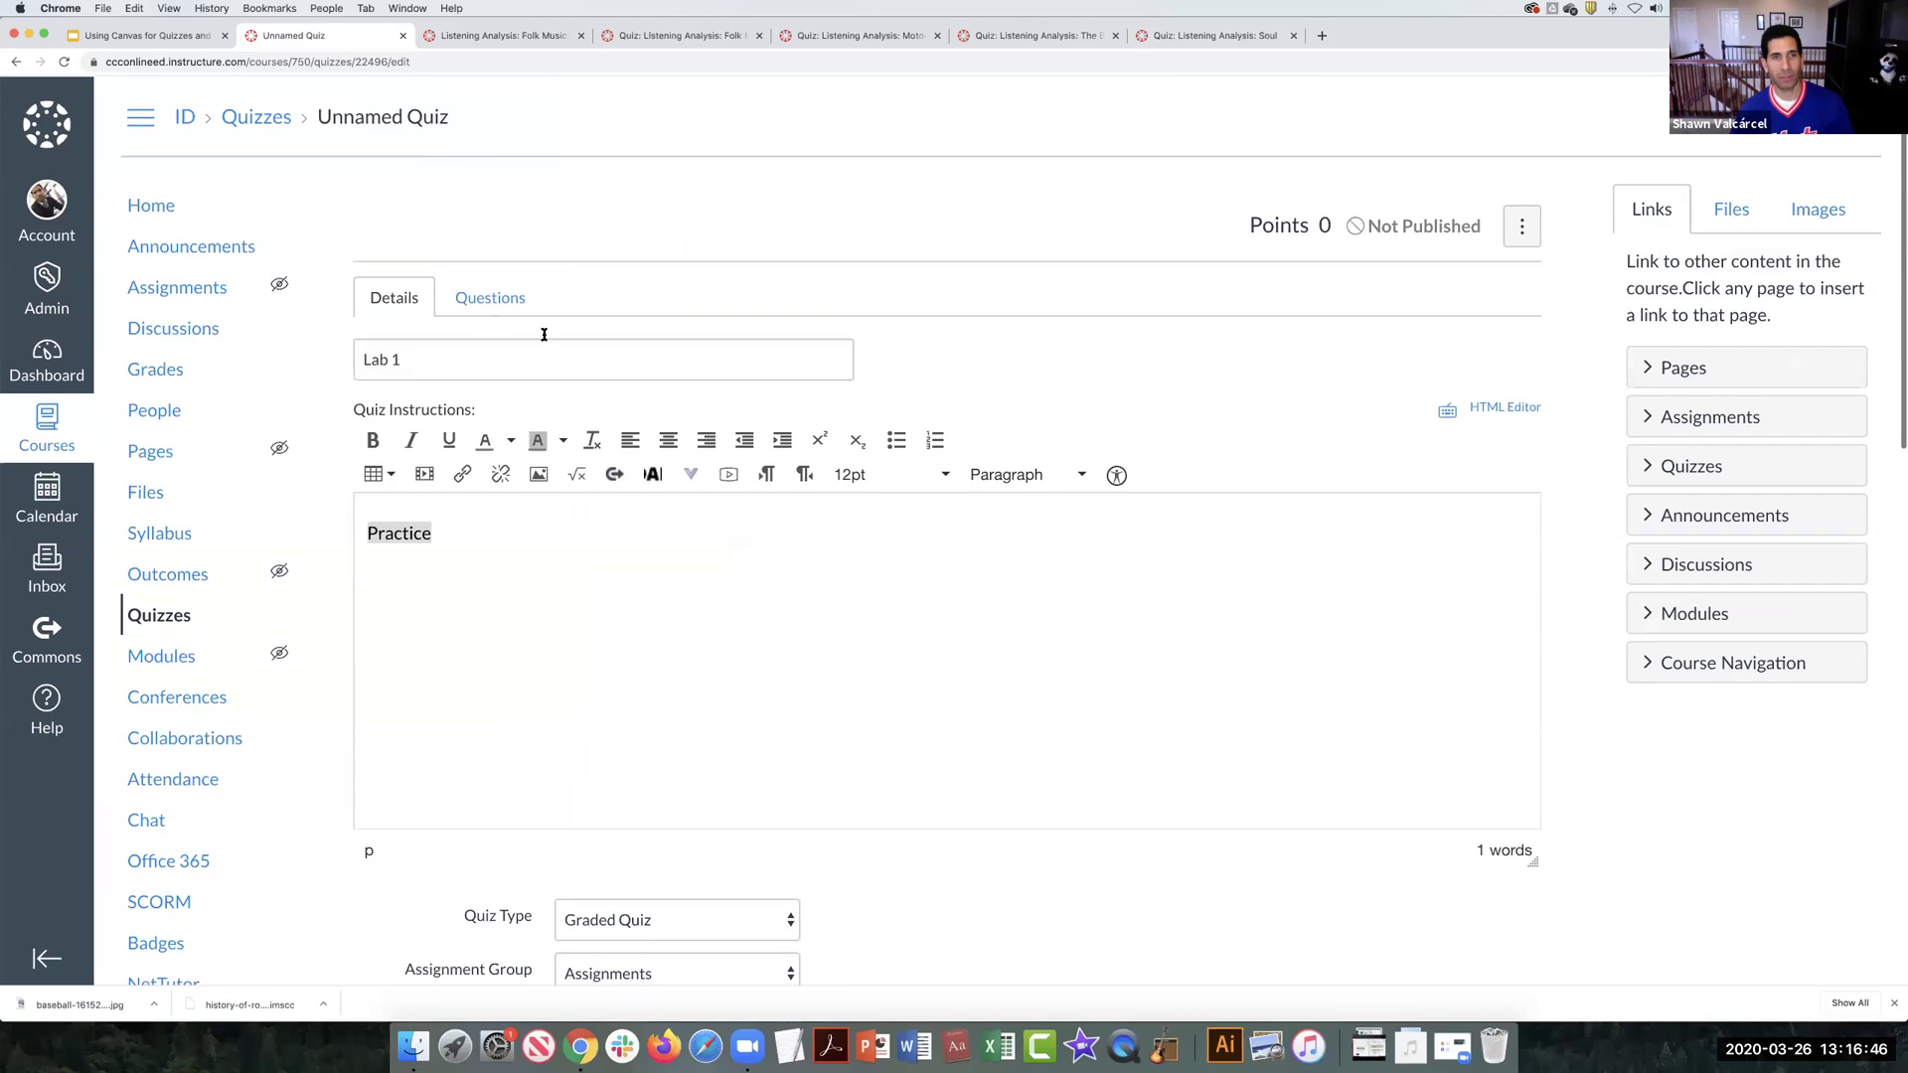
pyautogui.click(492, 301)
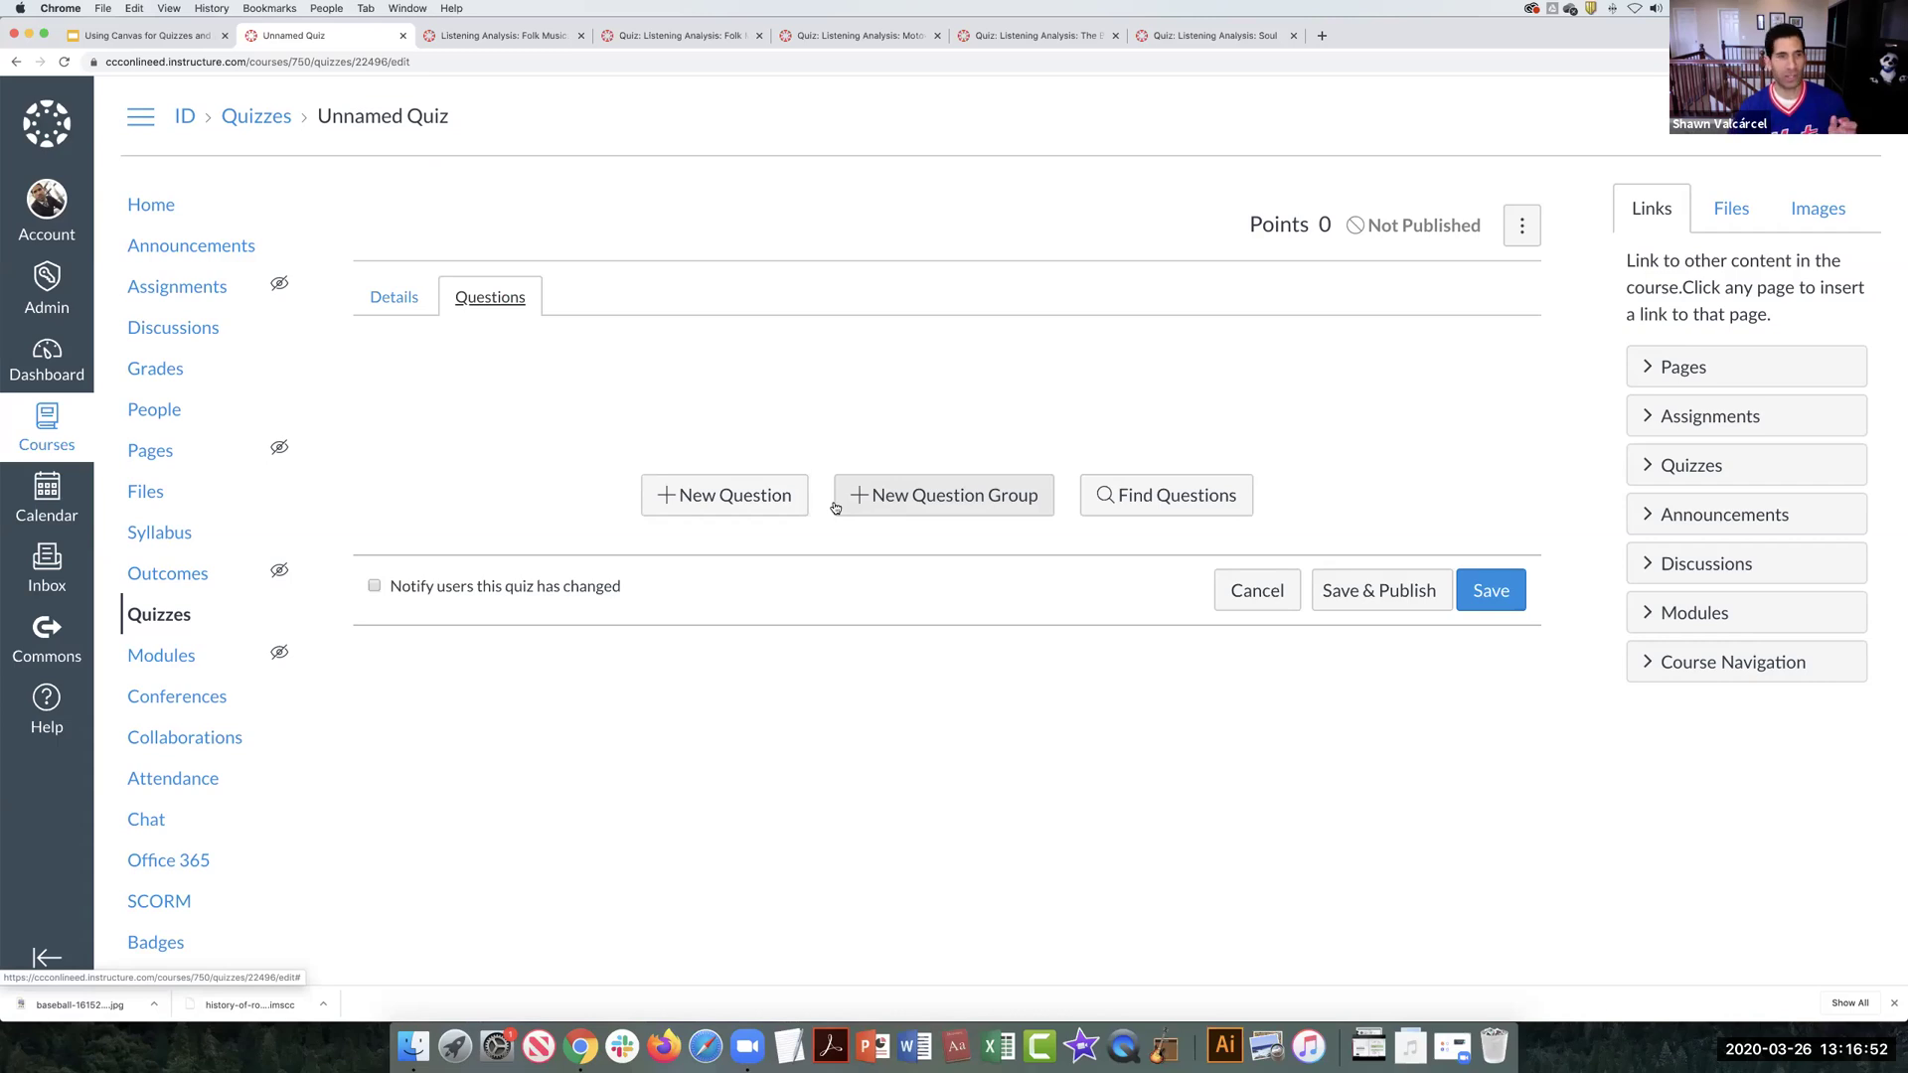
# Step: Add a new question named Elvis to the quiz and look through the available question types
pyautogui.click(731, 494)
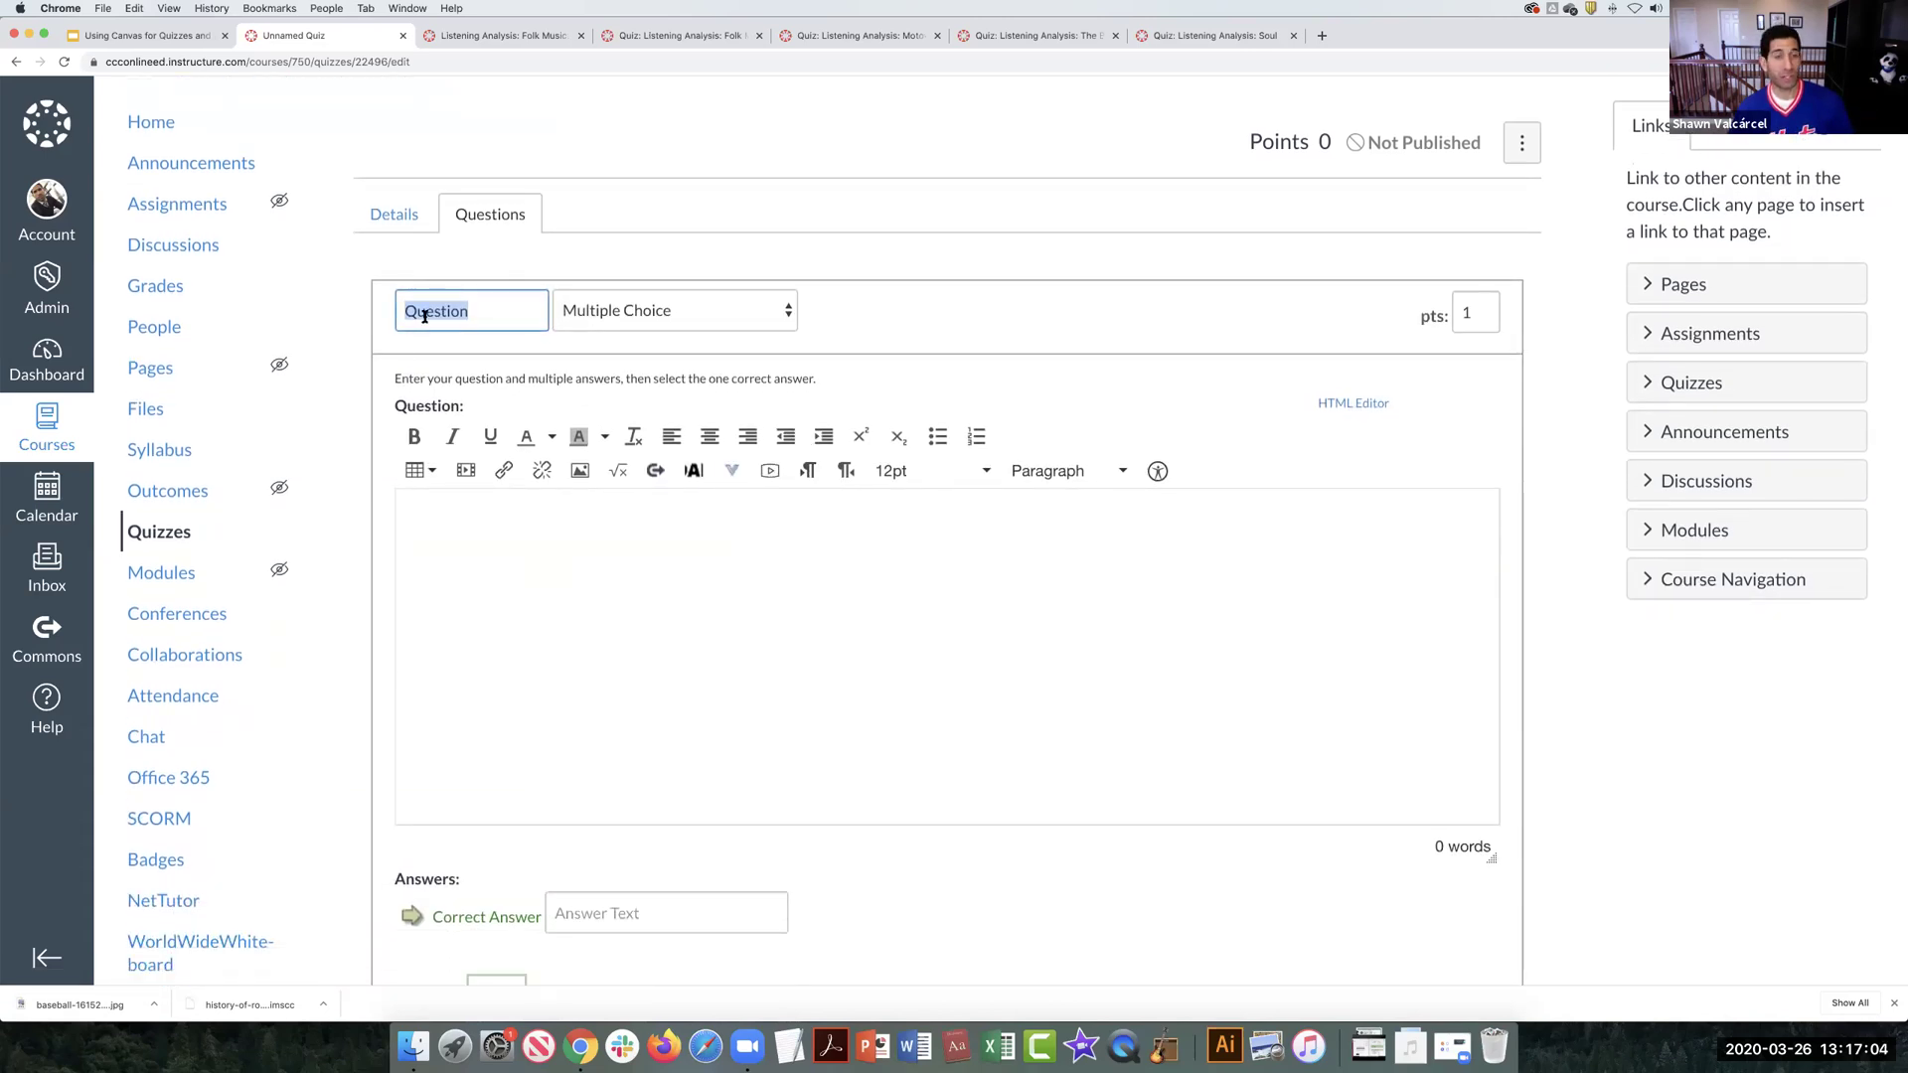
pyautogui.write('Elvis')
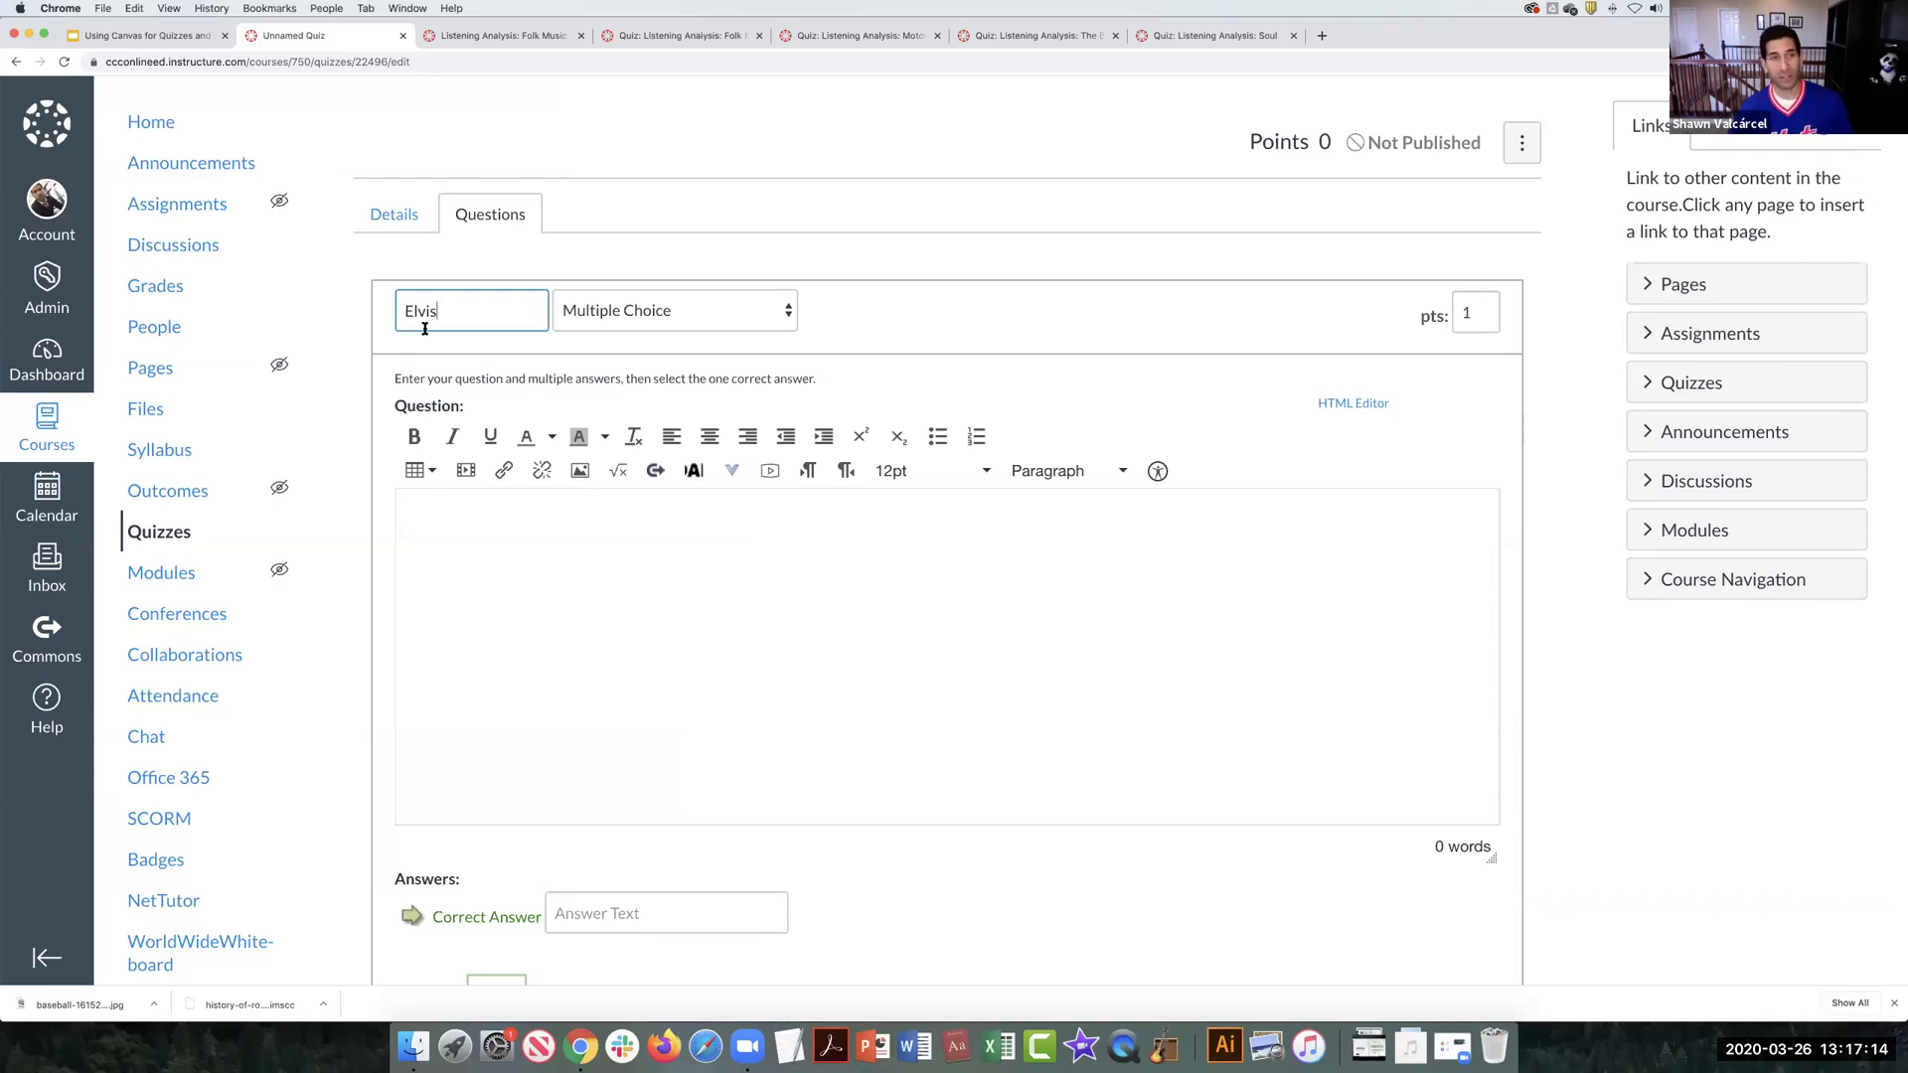
pyautogui.click(726, 316)
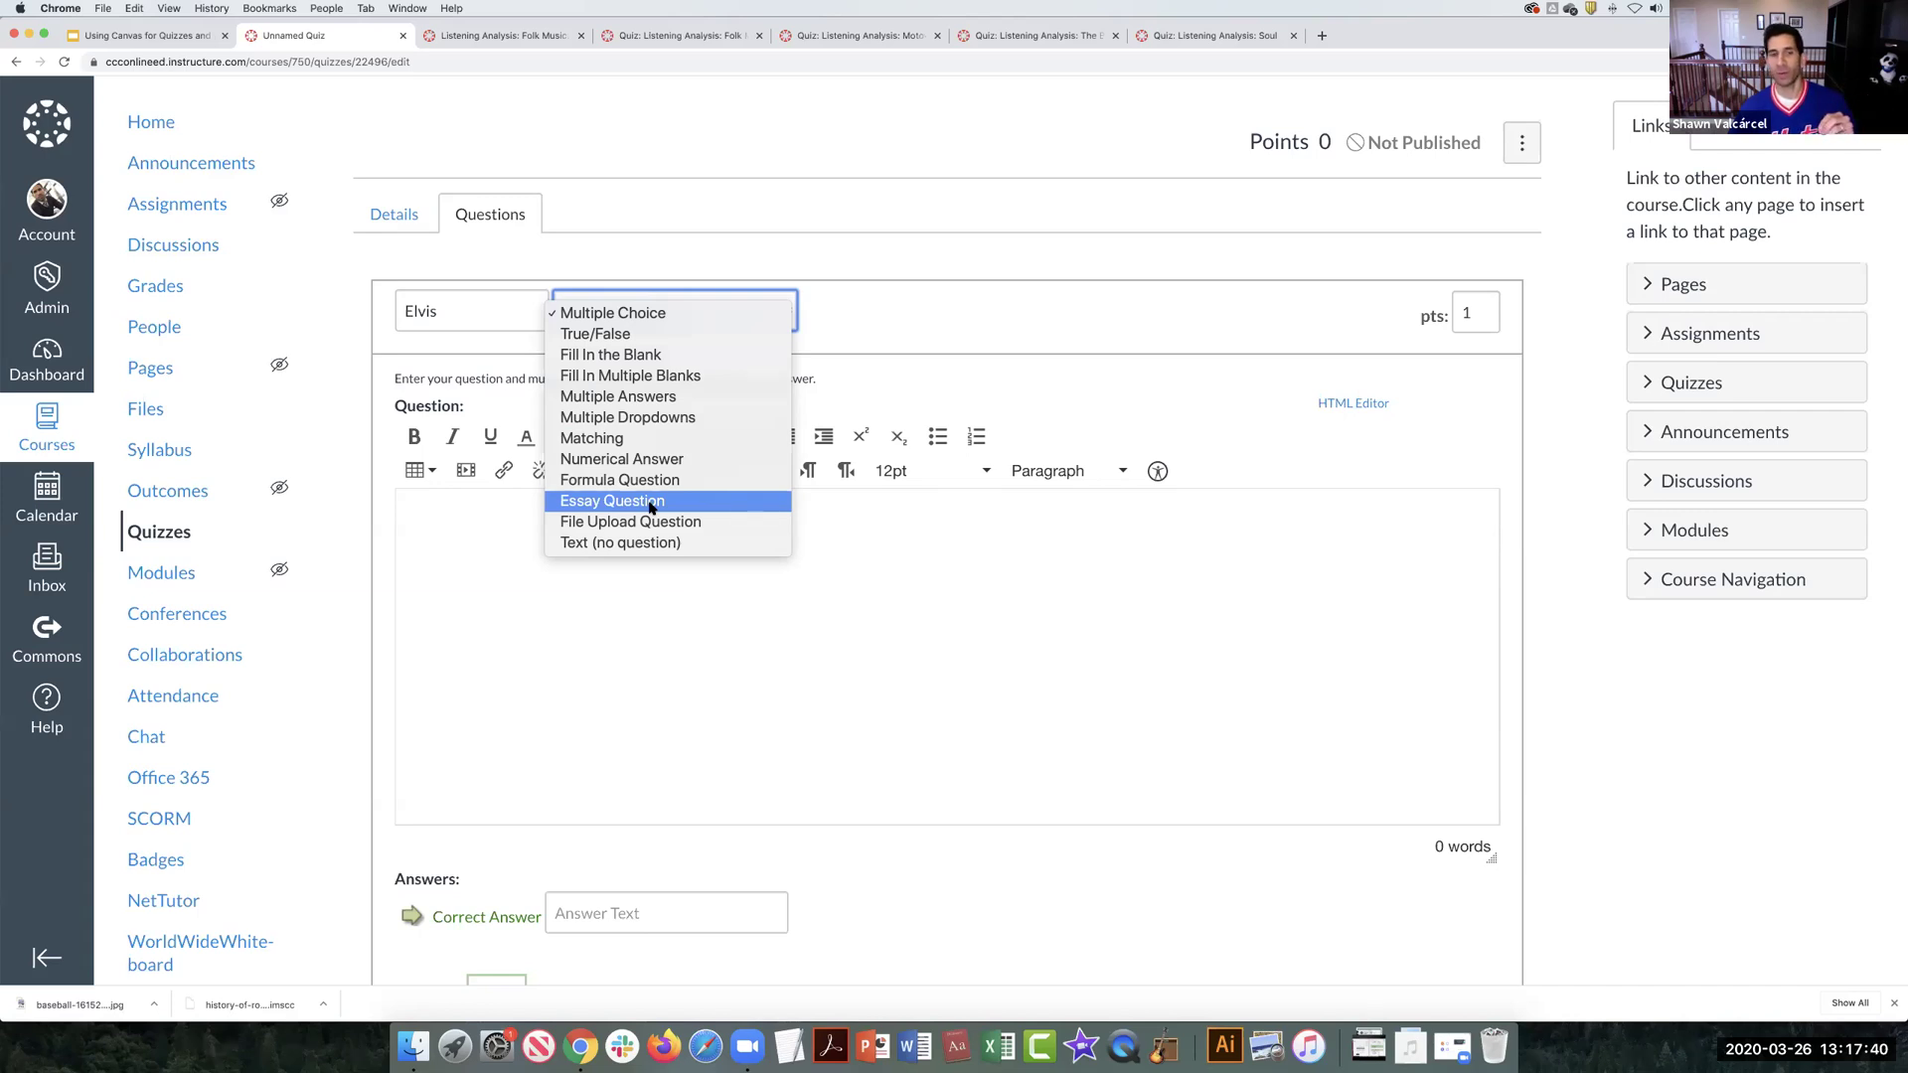
pyautogui.click(760, 625)
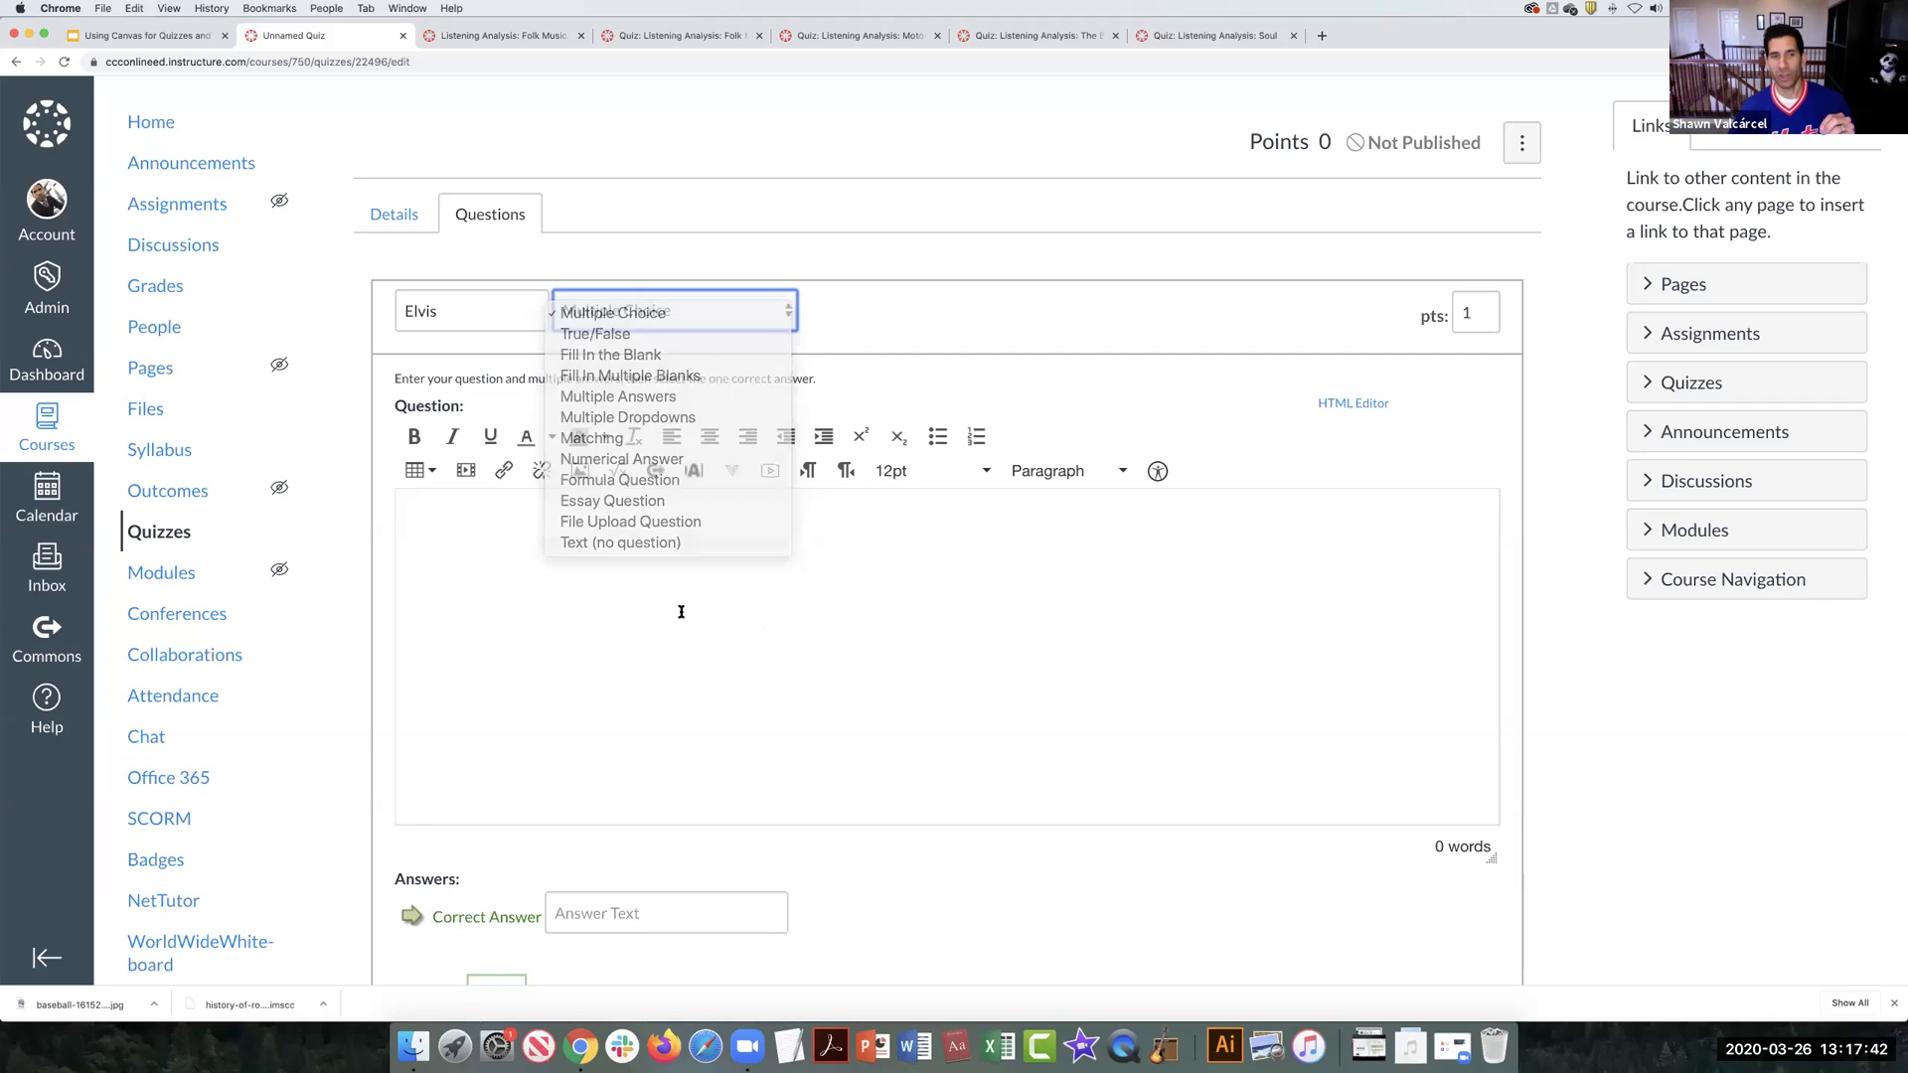
pyautogui.write('respo')
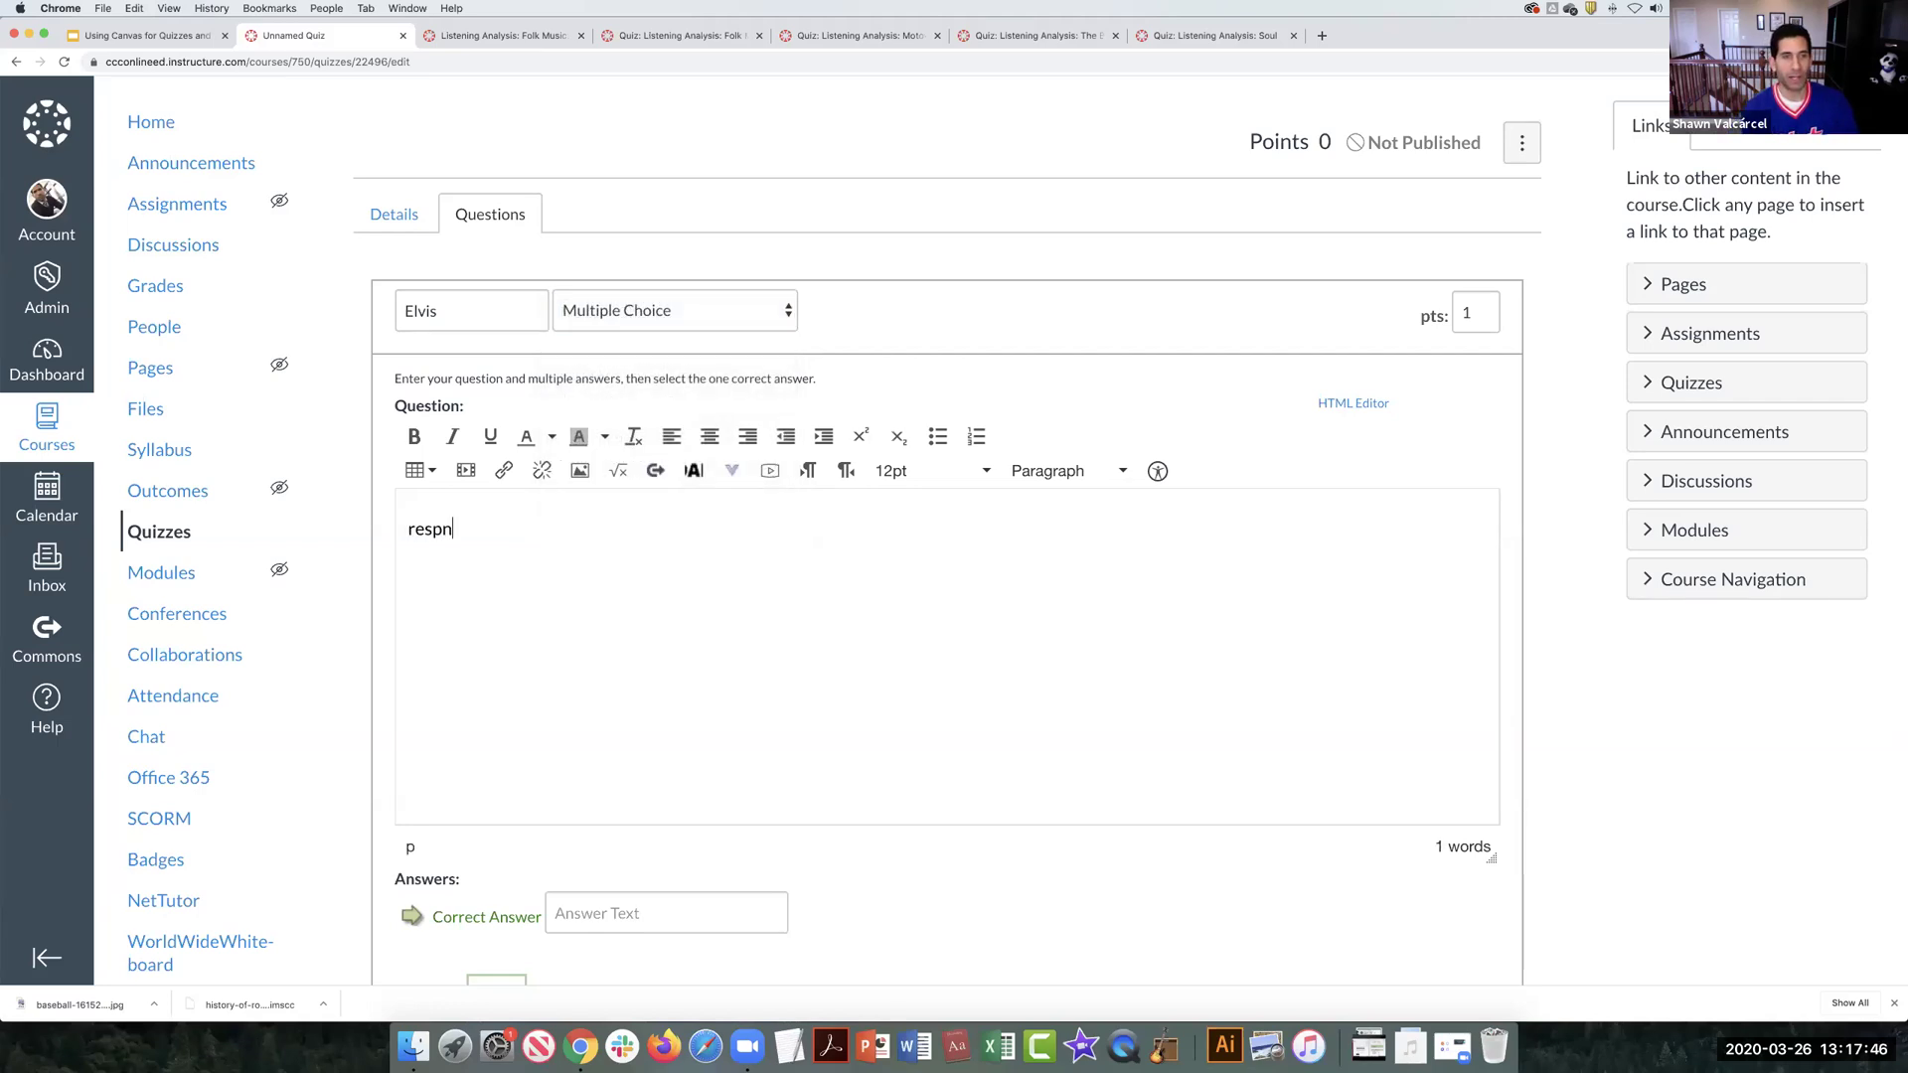
pyautogui.write('nse')
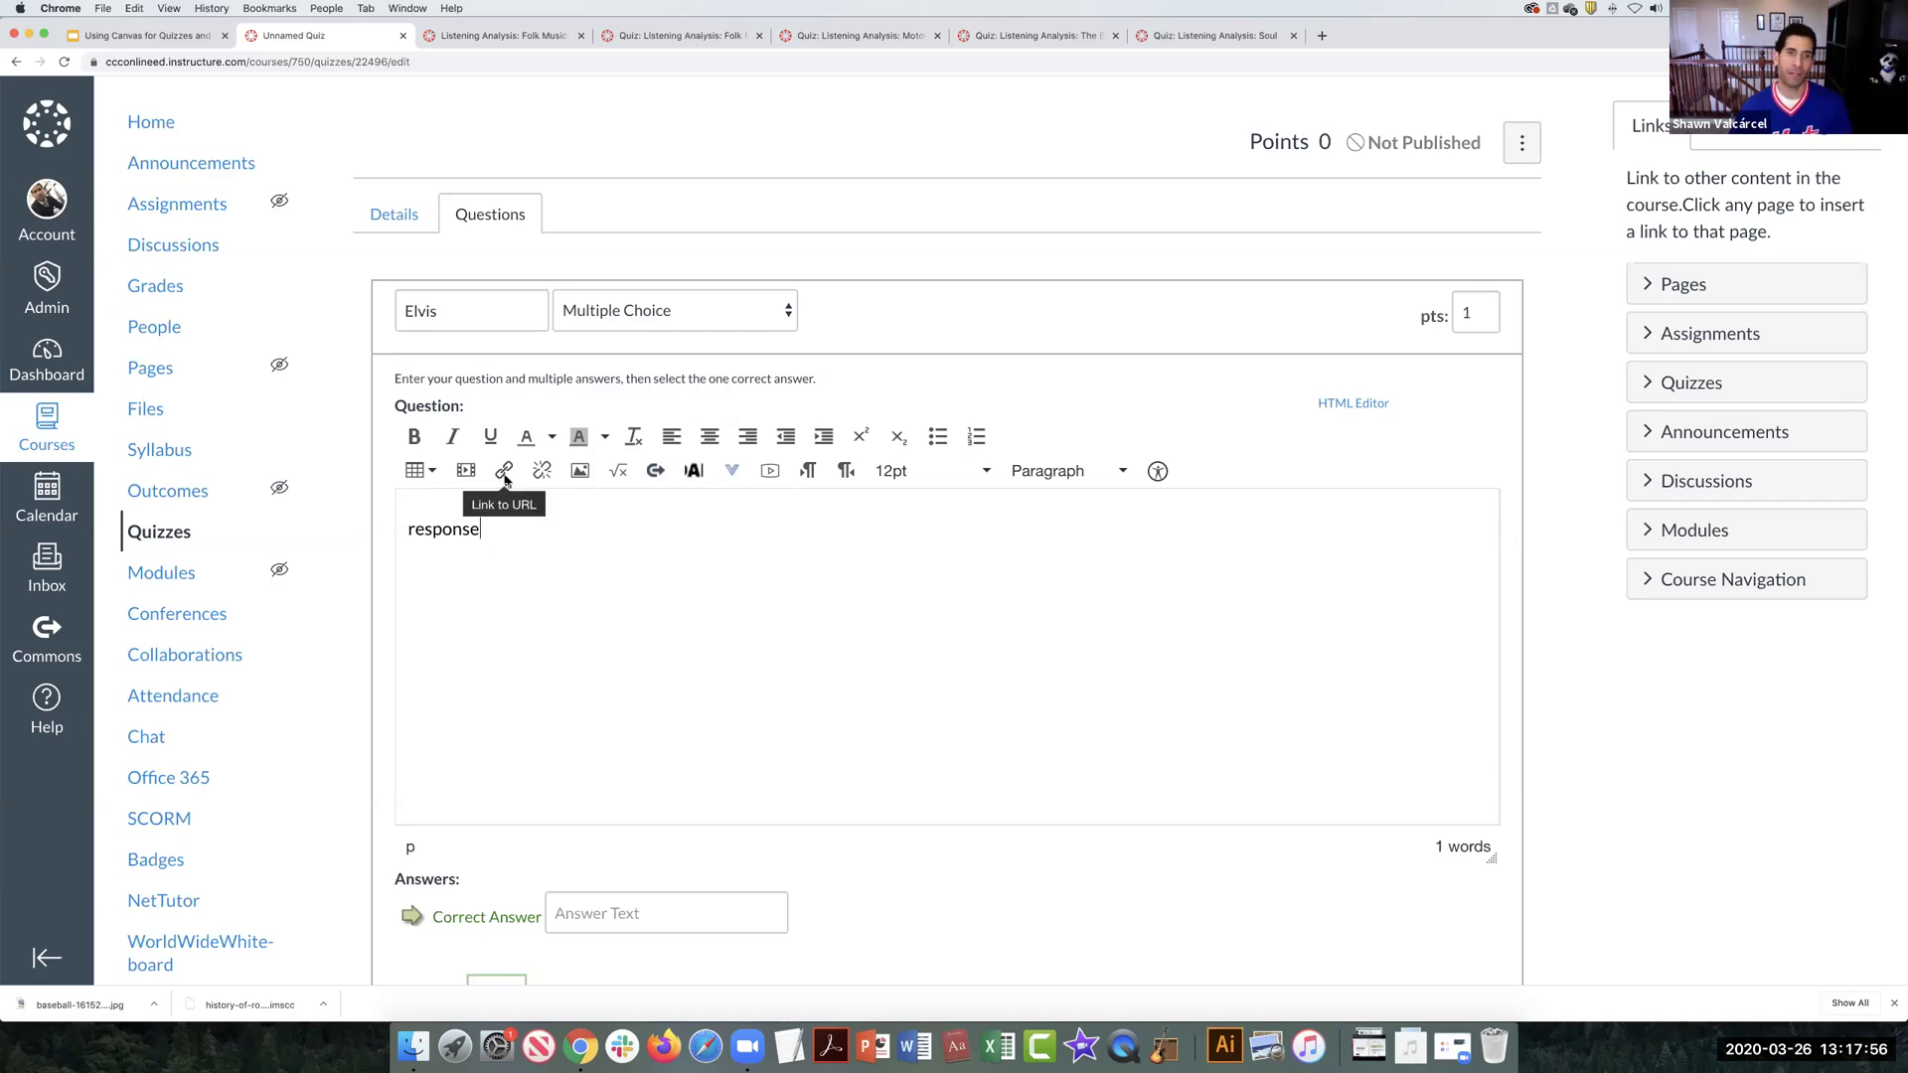
pyautogui.doubleClick(433, 532)
pyautogui.press('BackSpace')
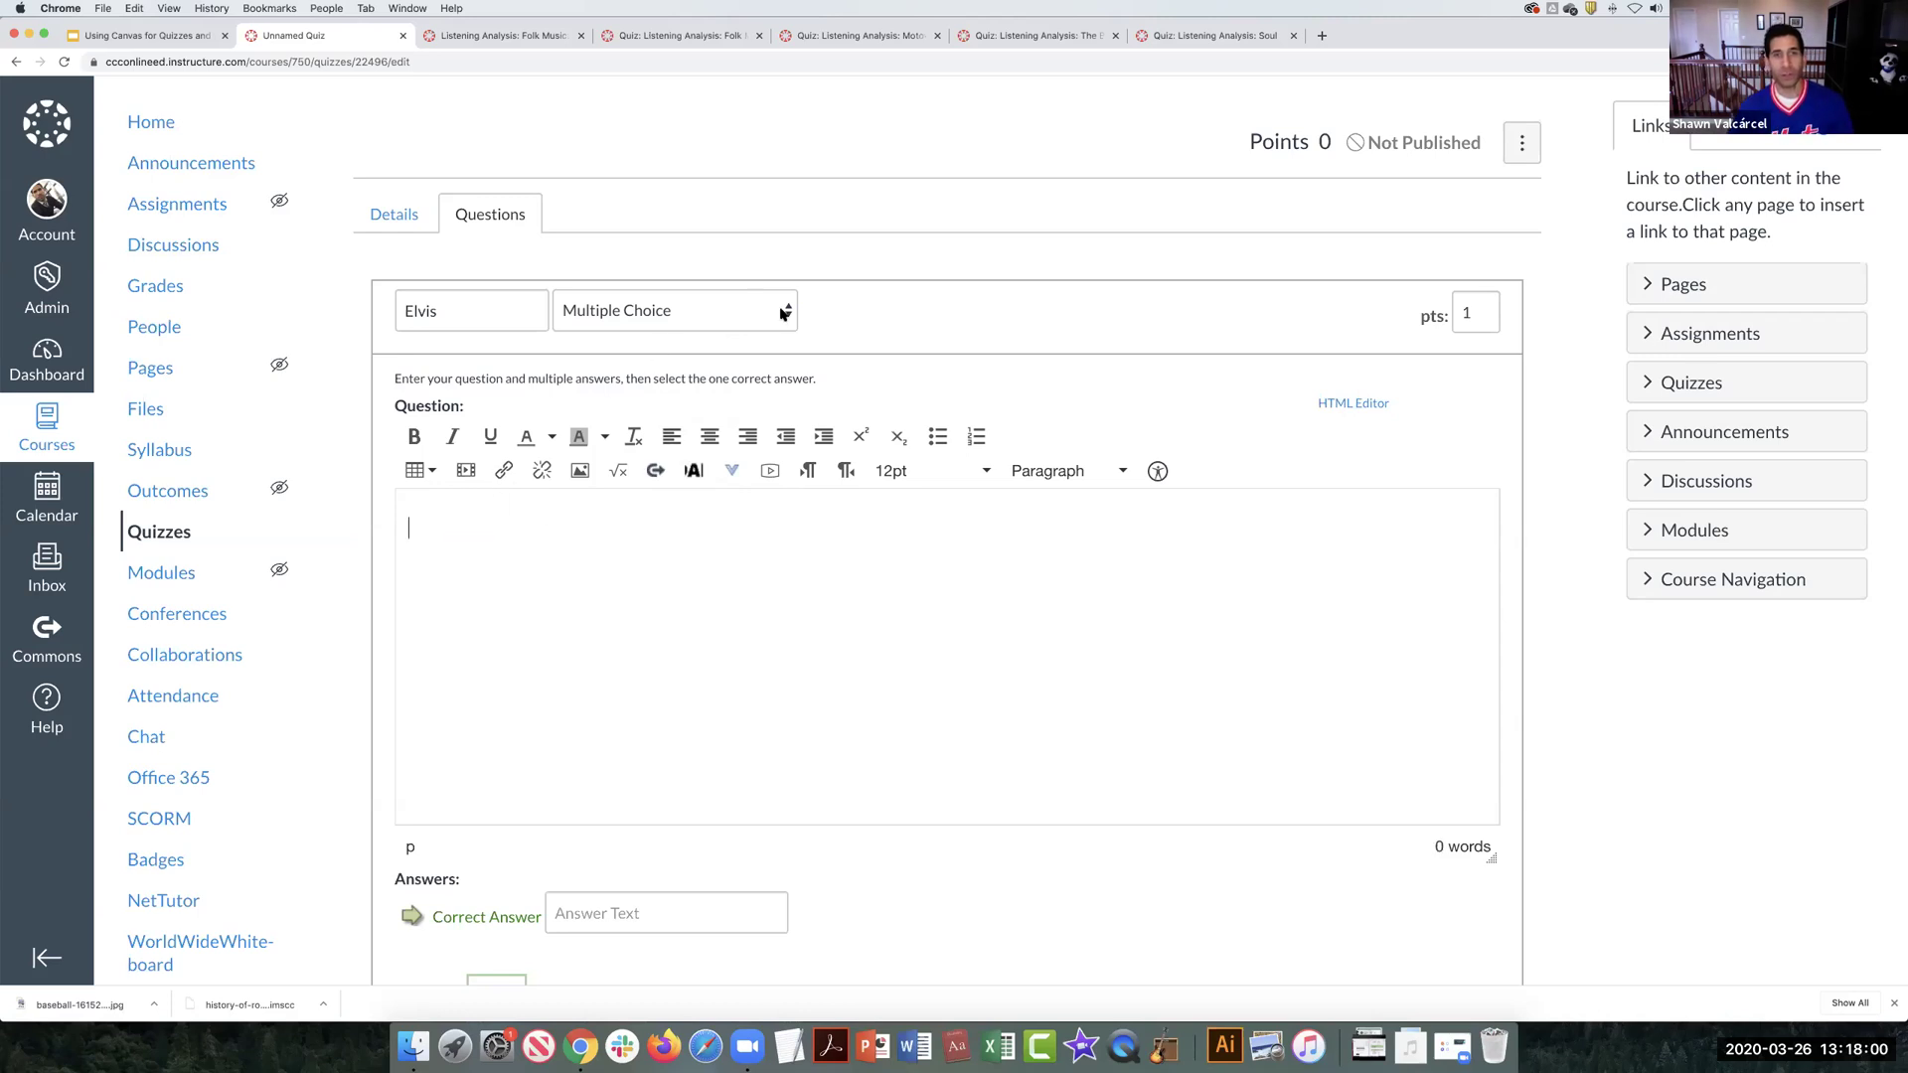
# Step: Change the Elvis question to the Multiple Answers type and enter "Listen to..." as its question text
pyautogui.click(784, 314)
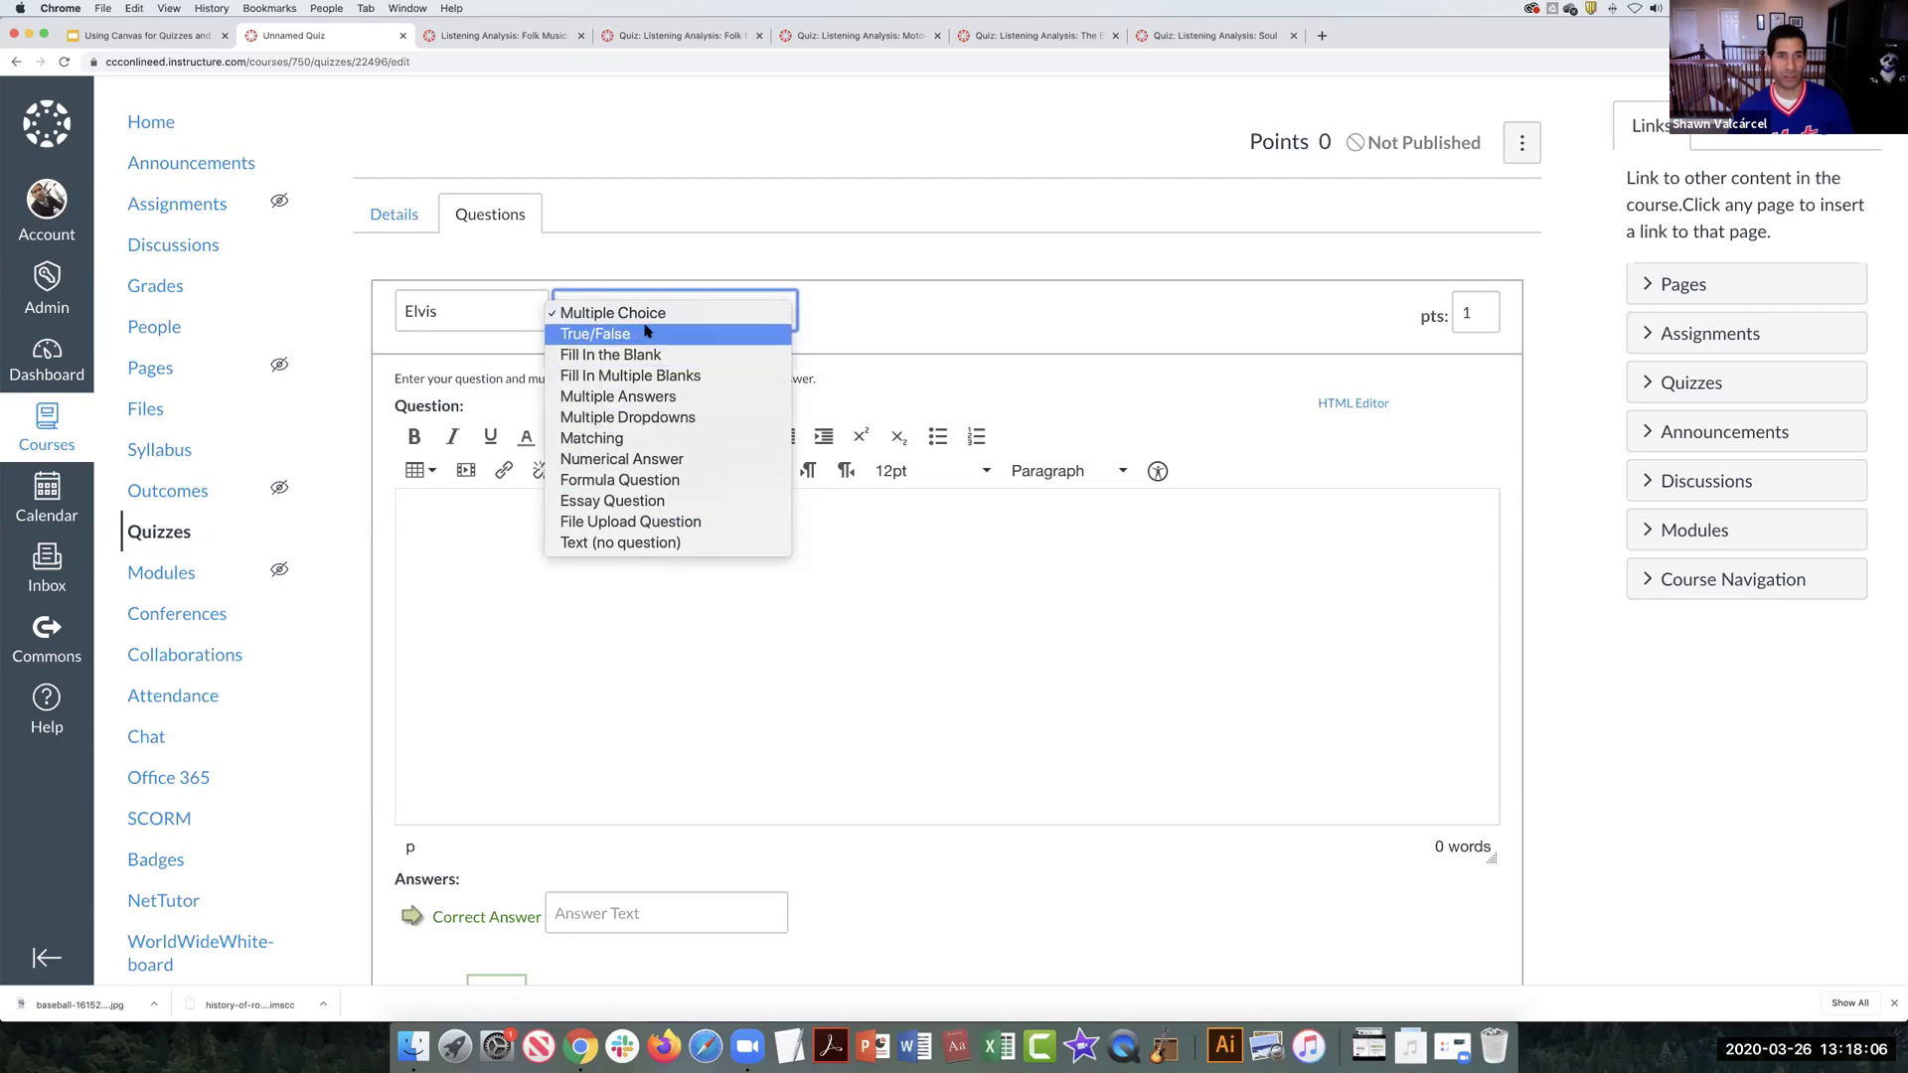
pyautogui.click(648, 400)
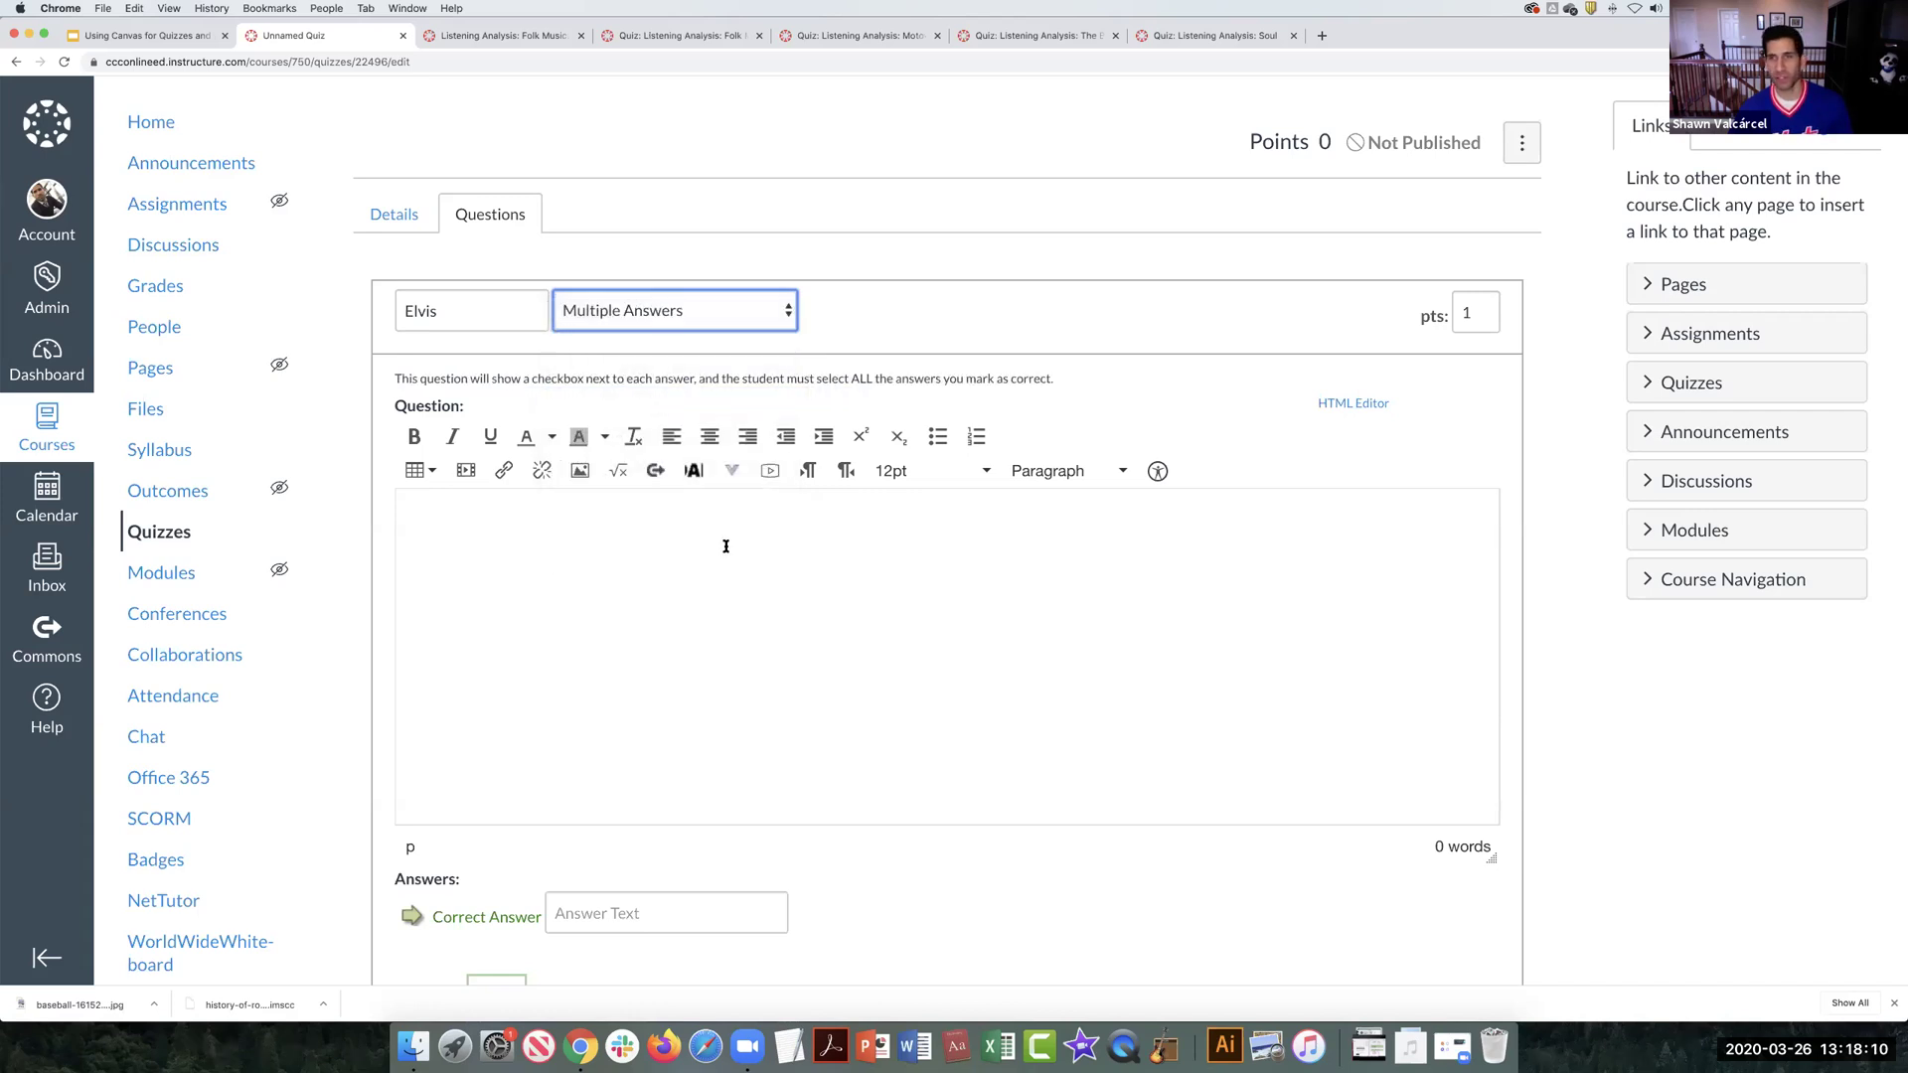
pyautogui.scroll(-3, 725, 545)
pyautogui.click(682, 475)
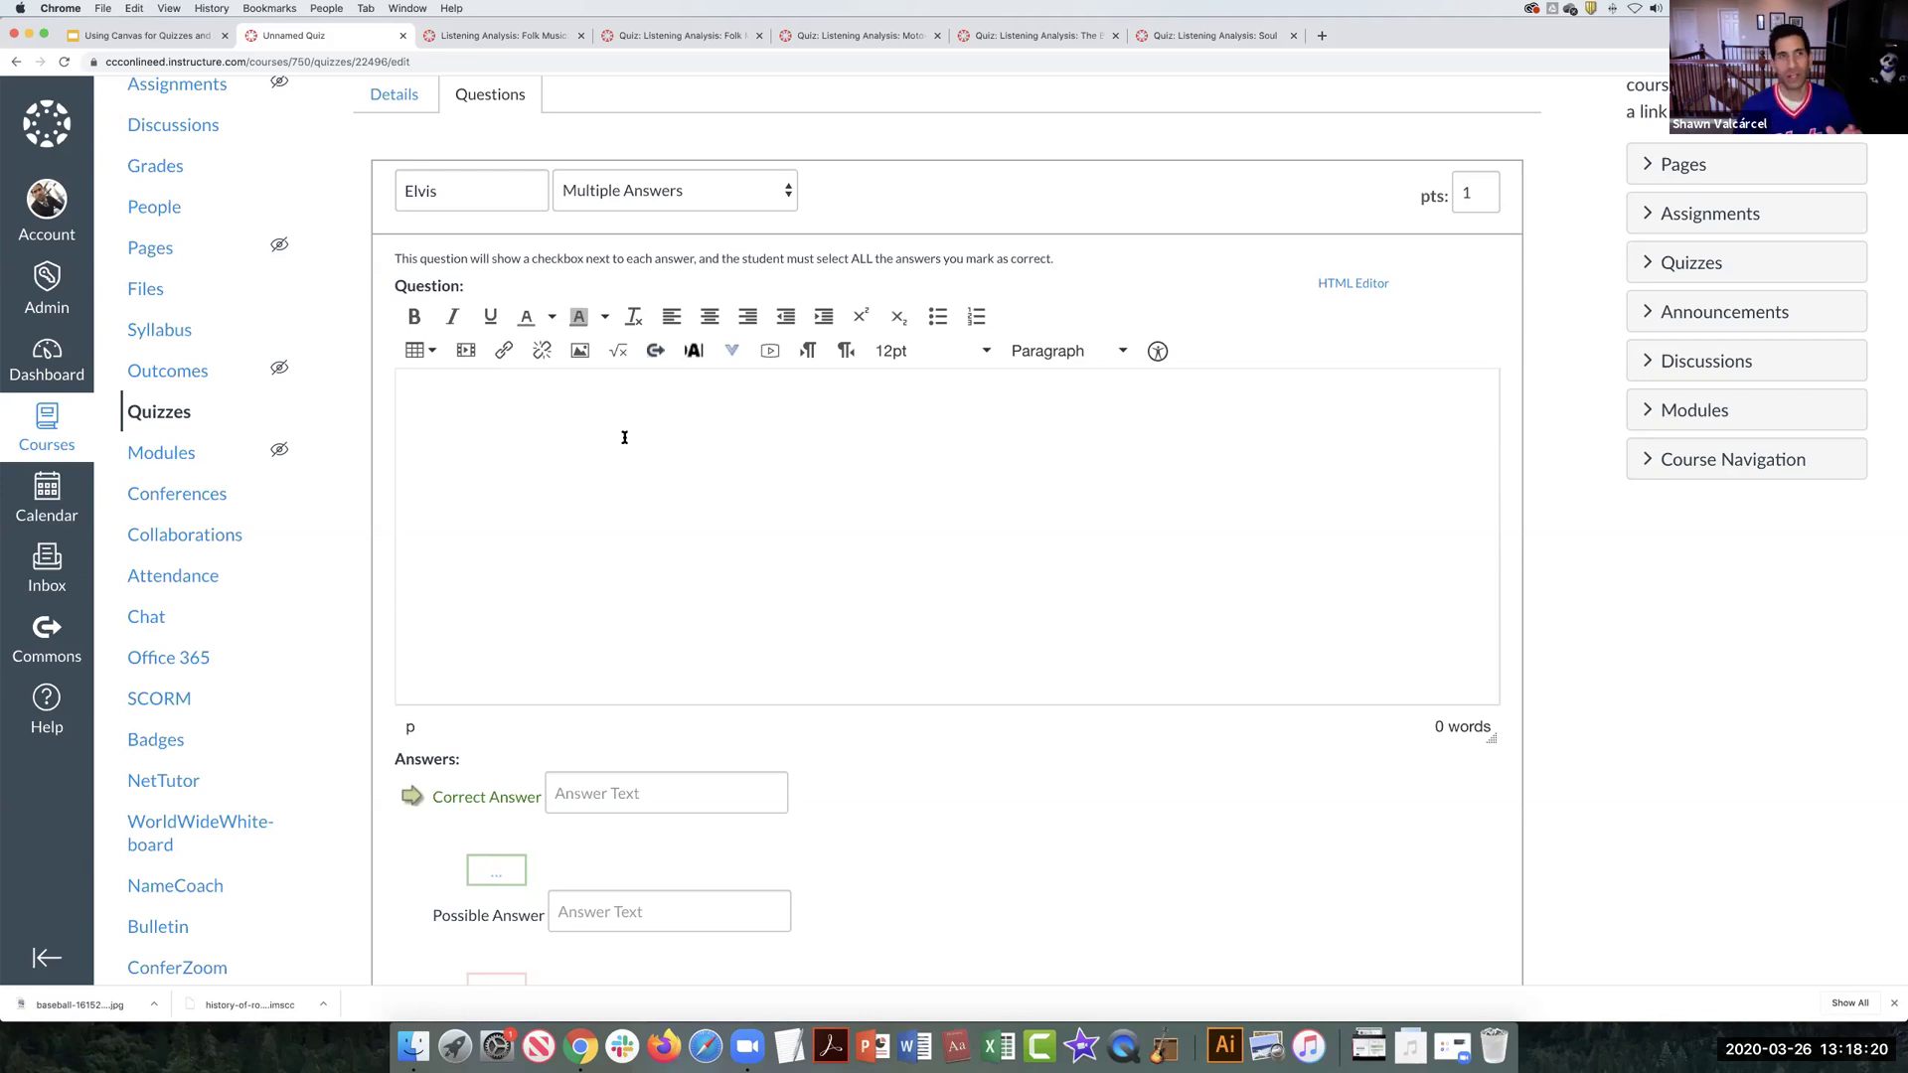
pyautogui.click(406, 96)
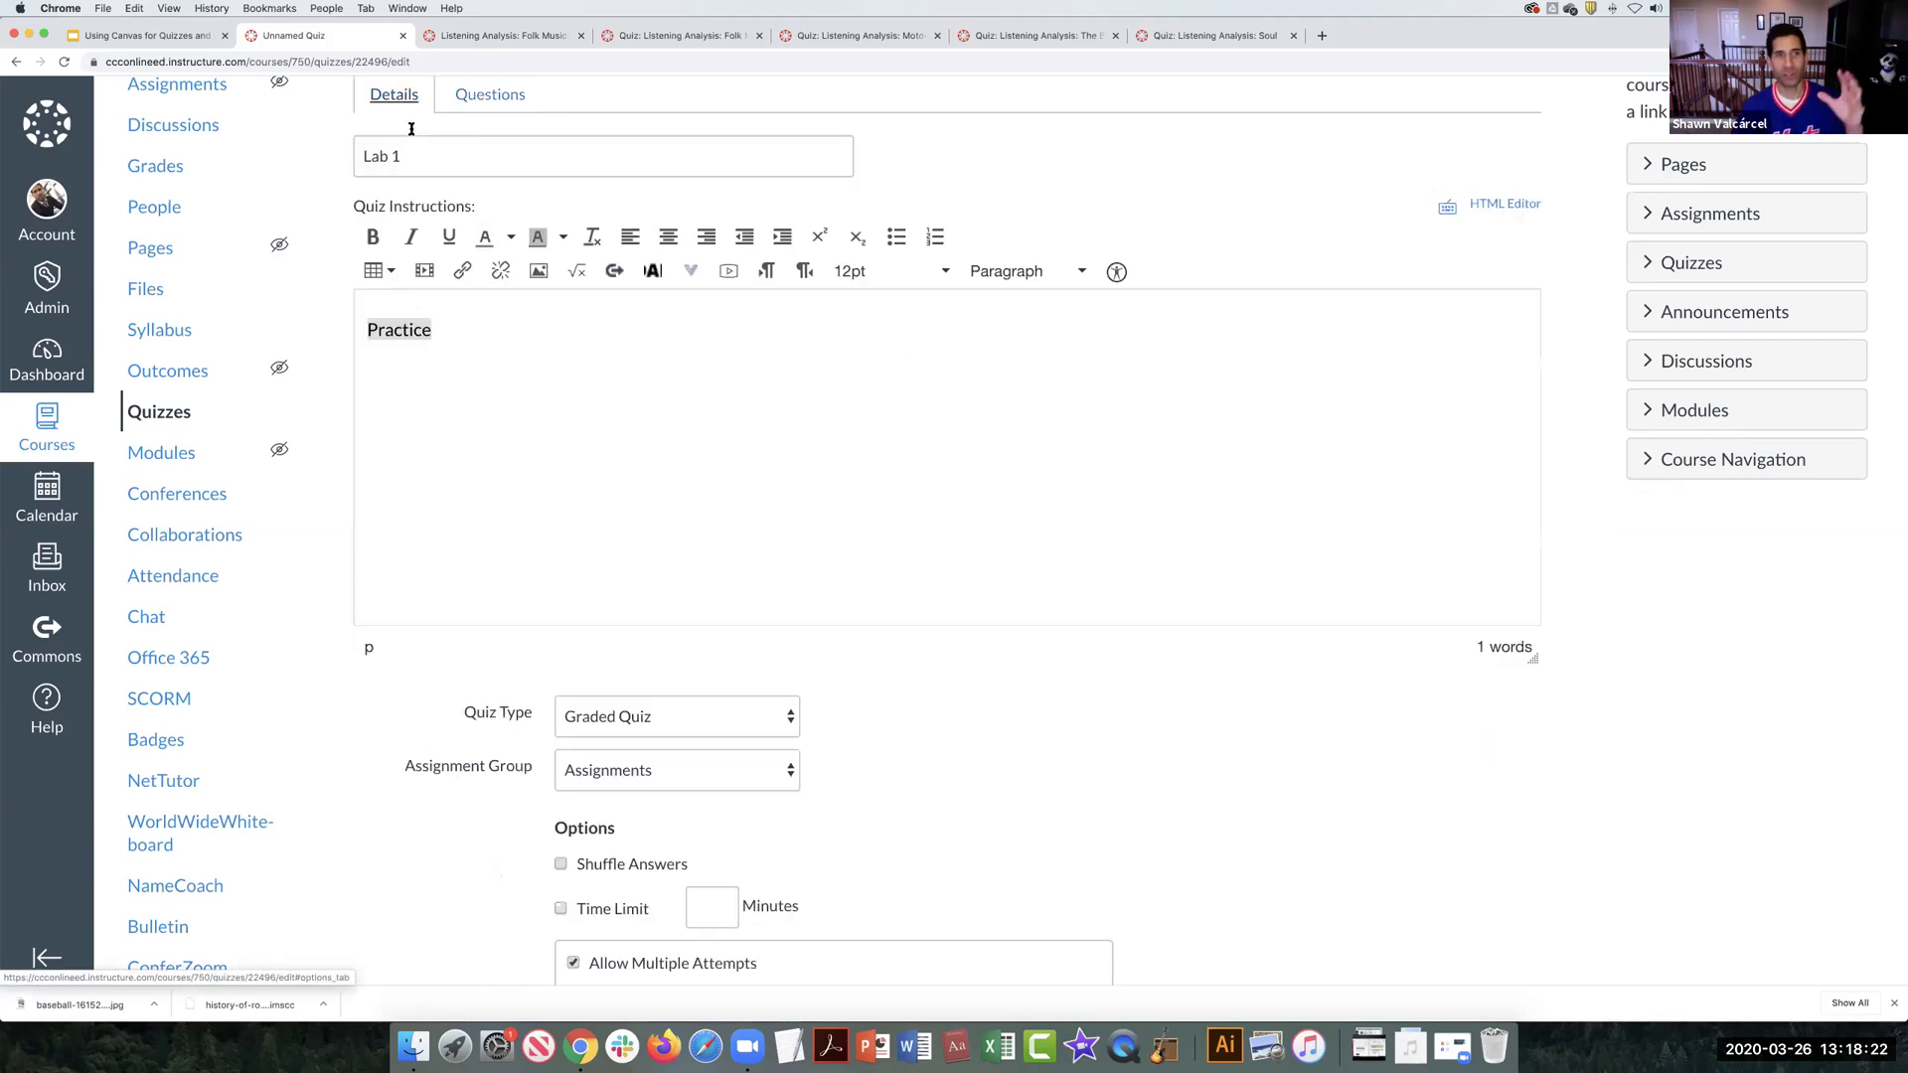
pyautogui.click(484, 98)
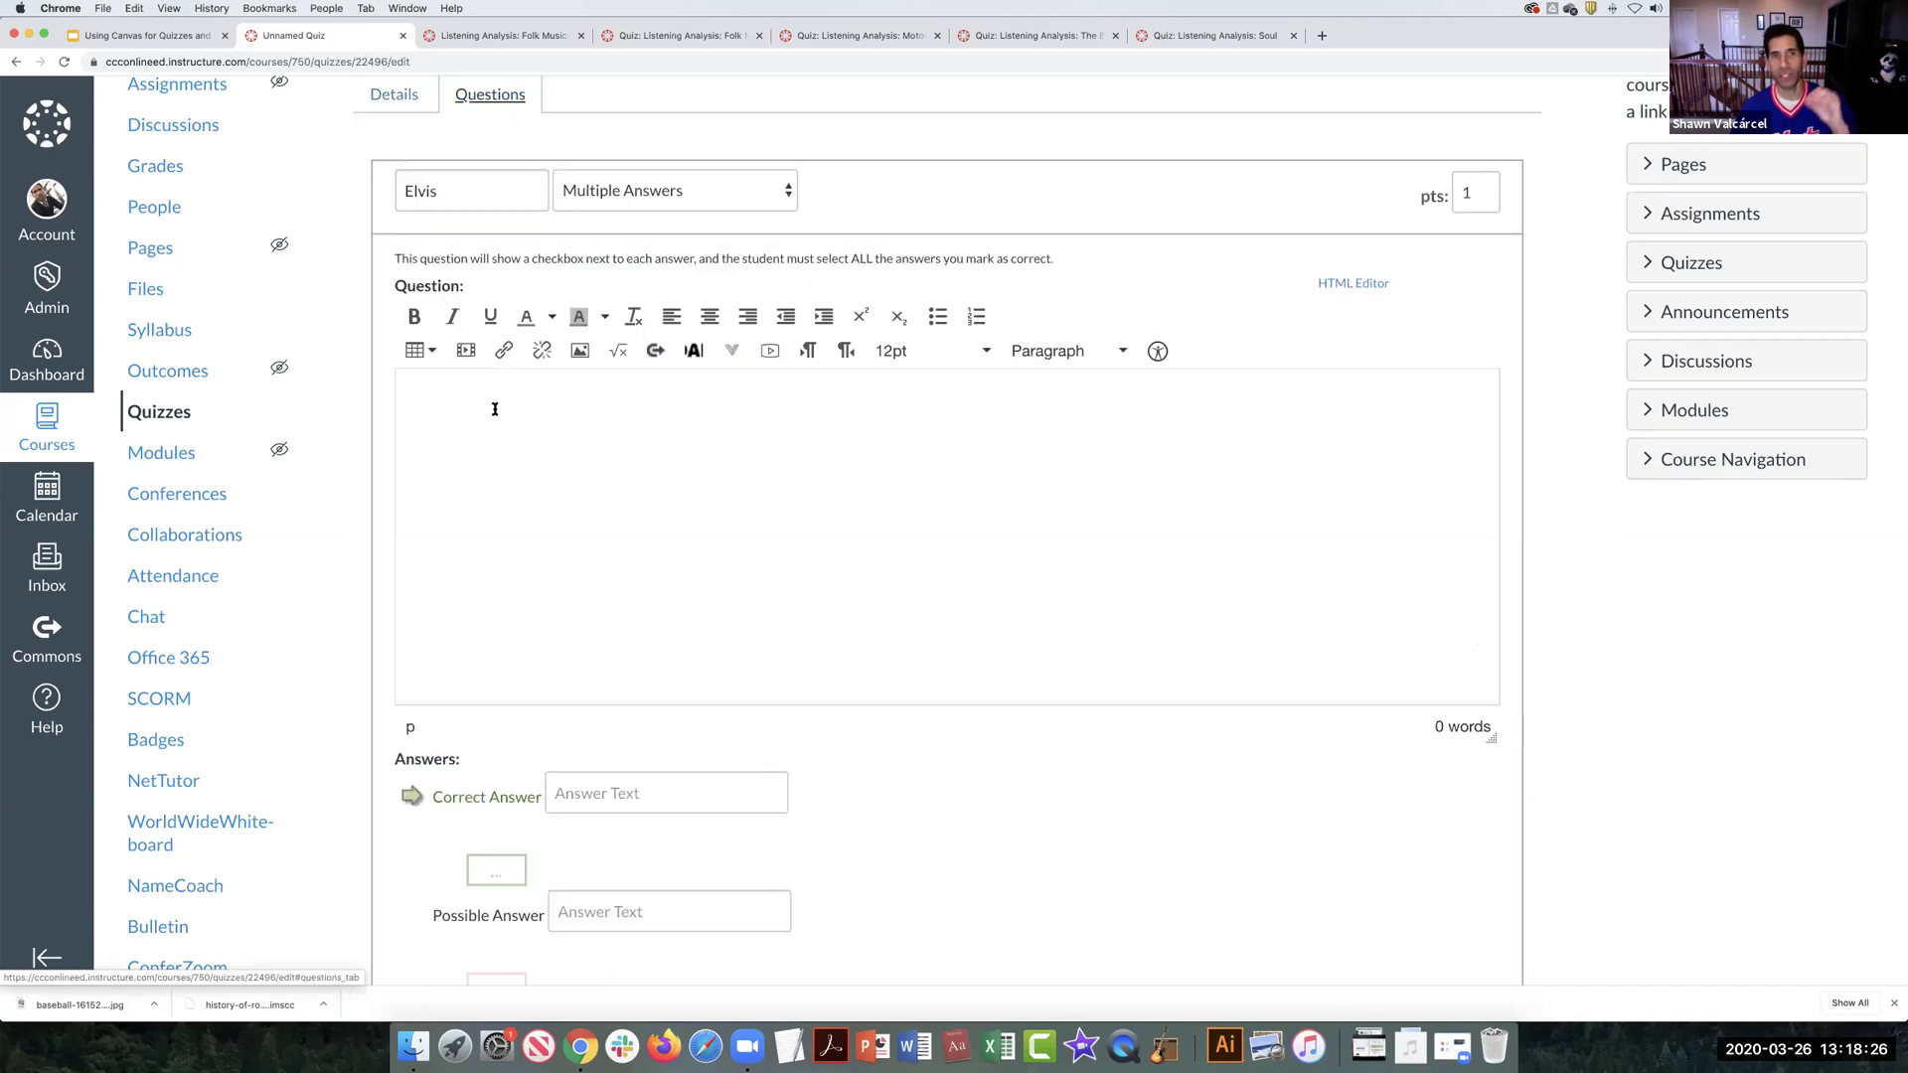
pyautogui.write('isten to...')
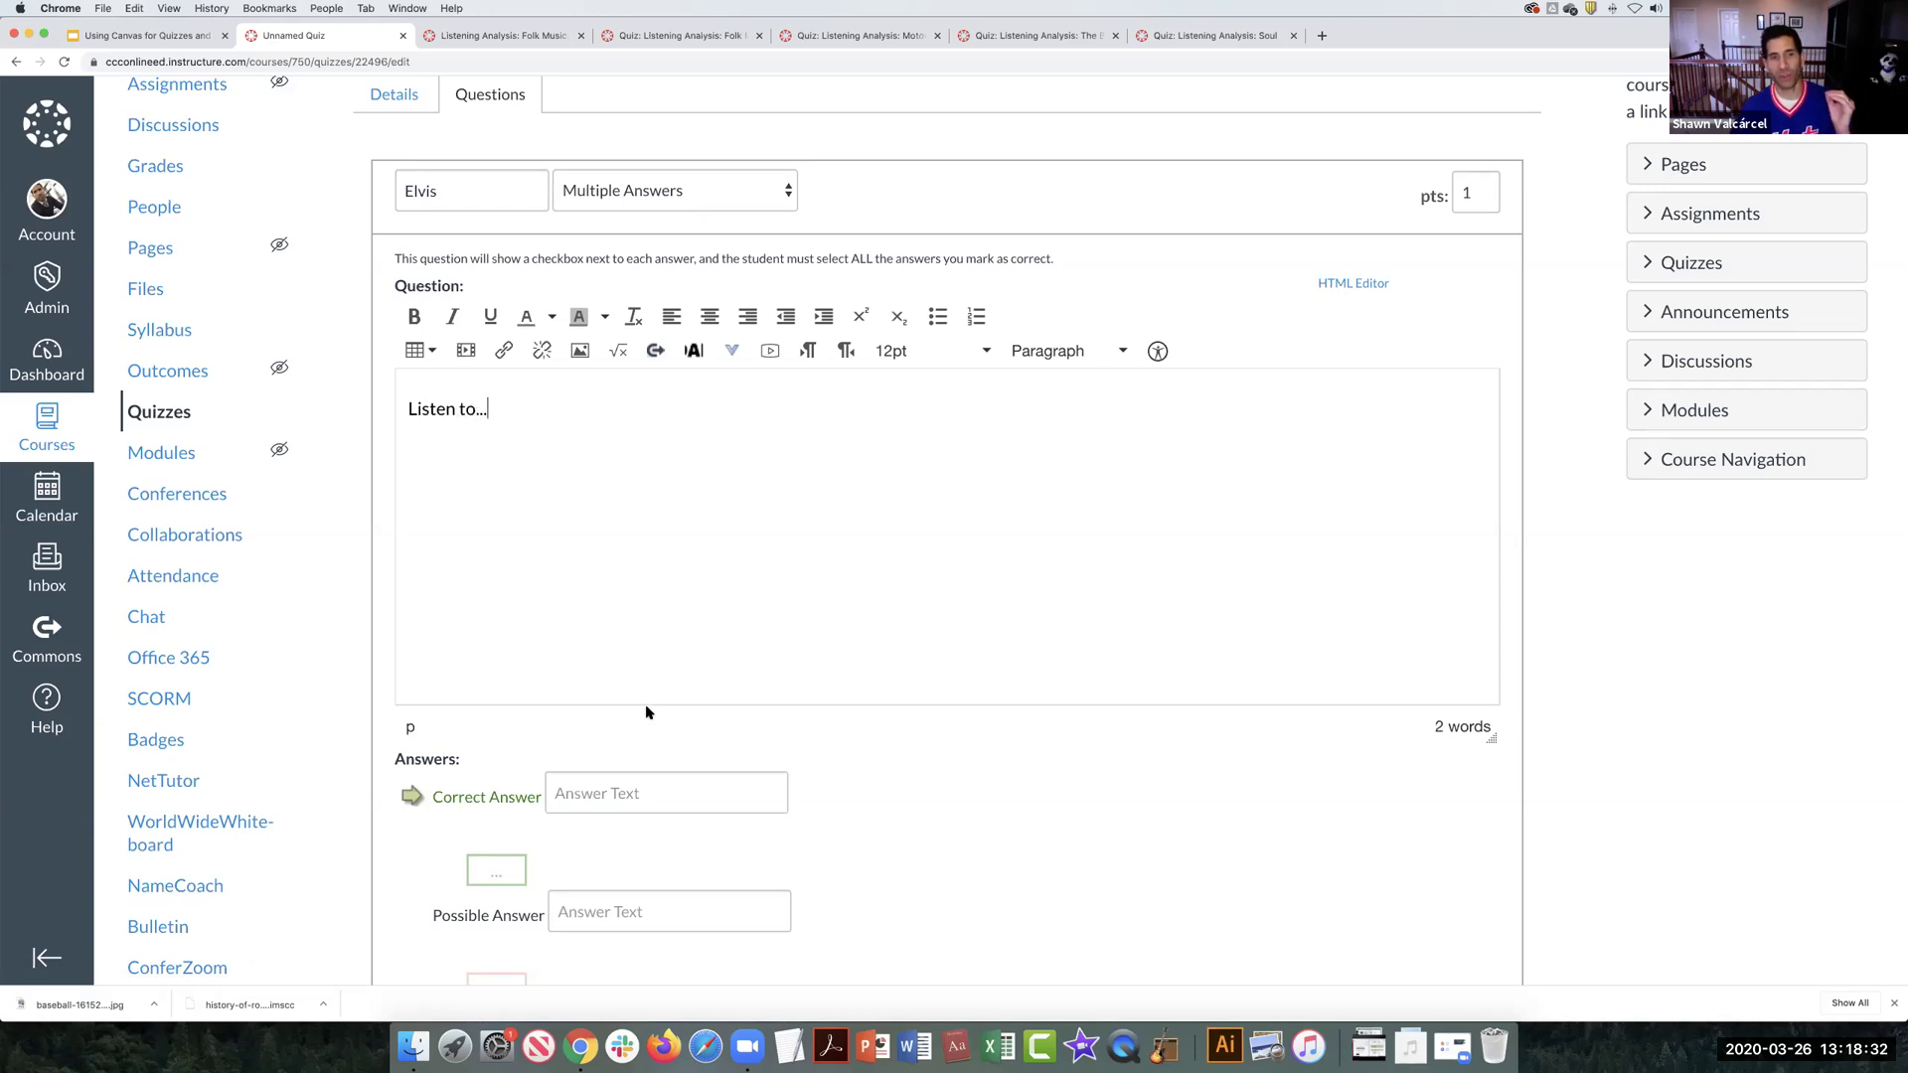
# Step: Mark the third possible answer as an additional correct answer
pyautogui.scroll(-5, 645, 712)
pyautogui.scroll(-3, 616, 616)
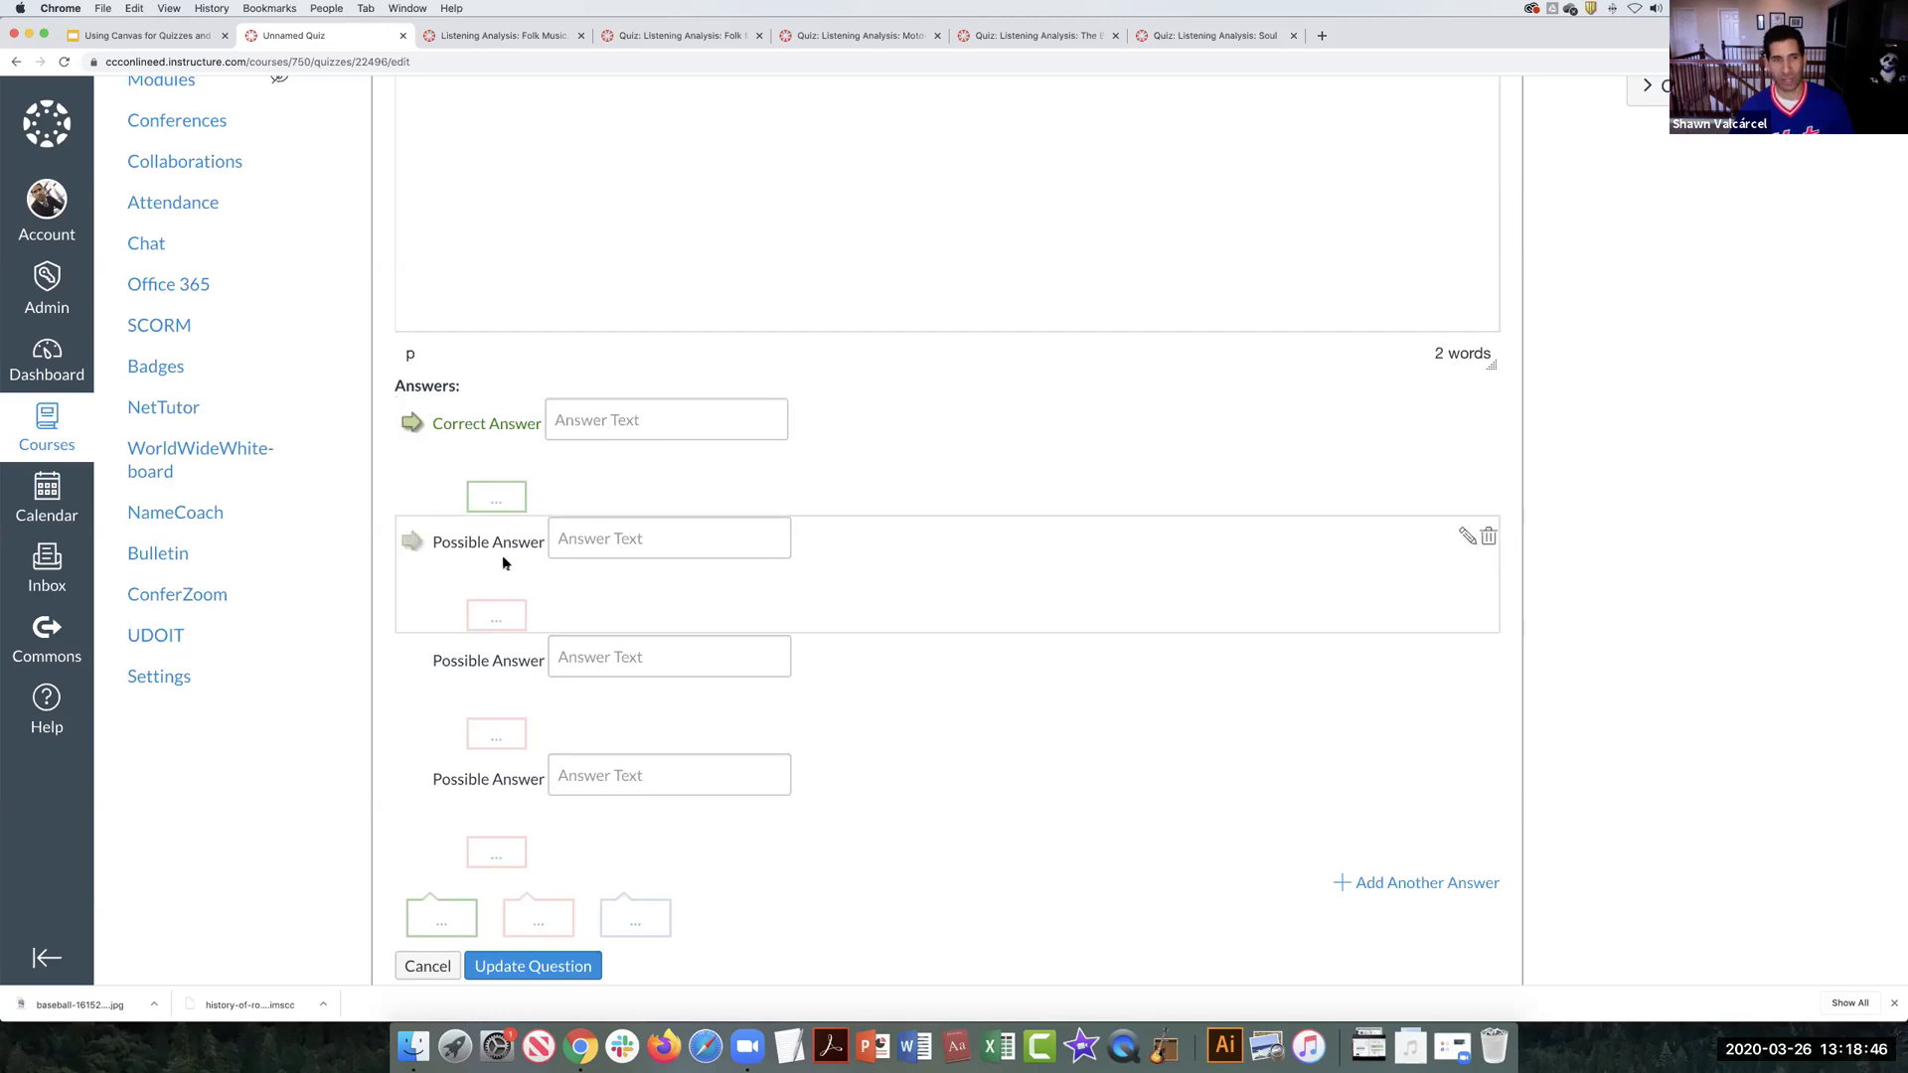
pyautogui.click(410, 661)
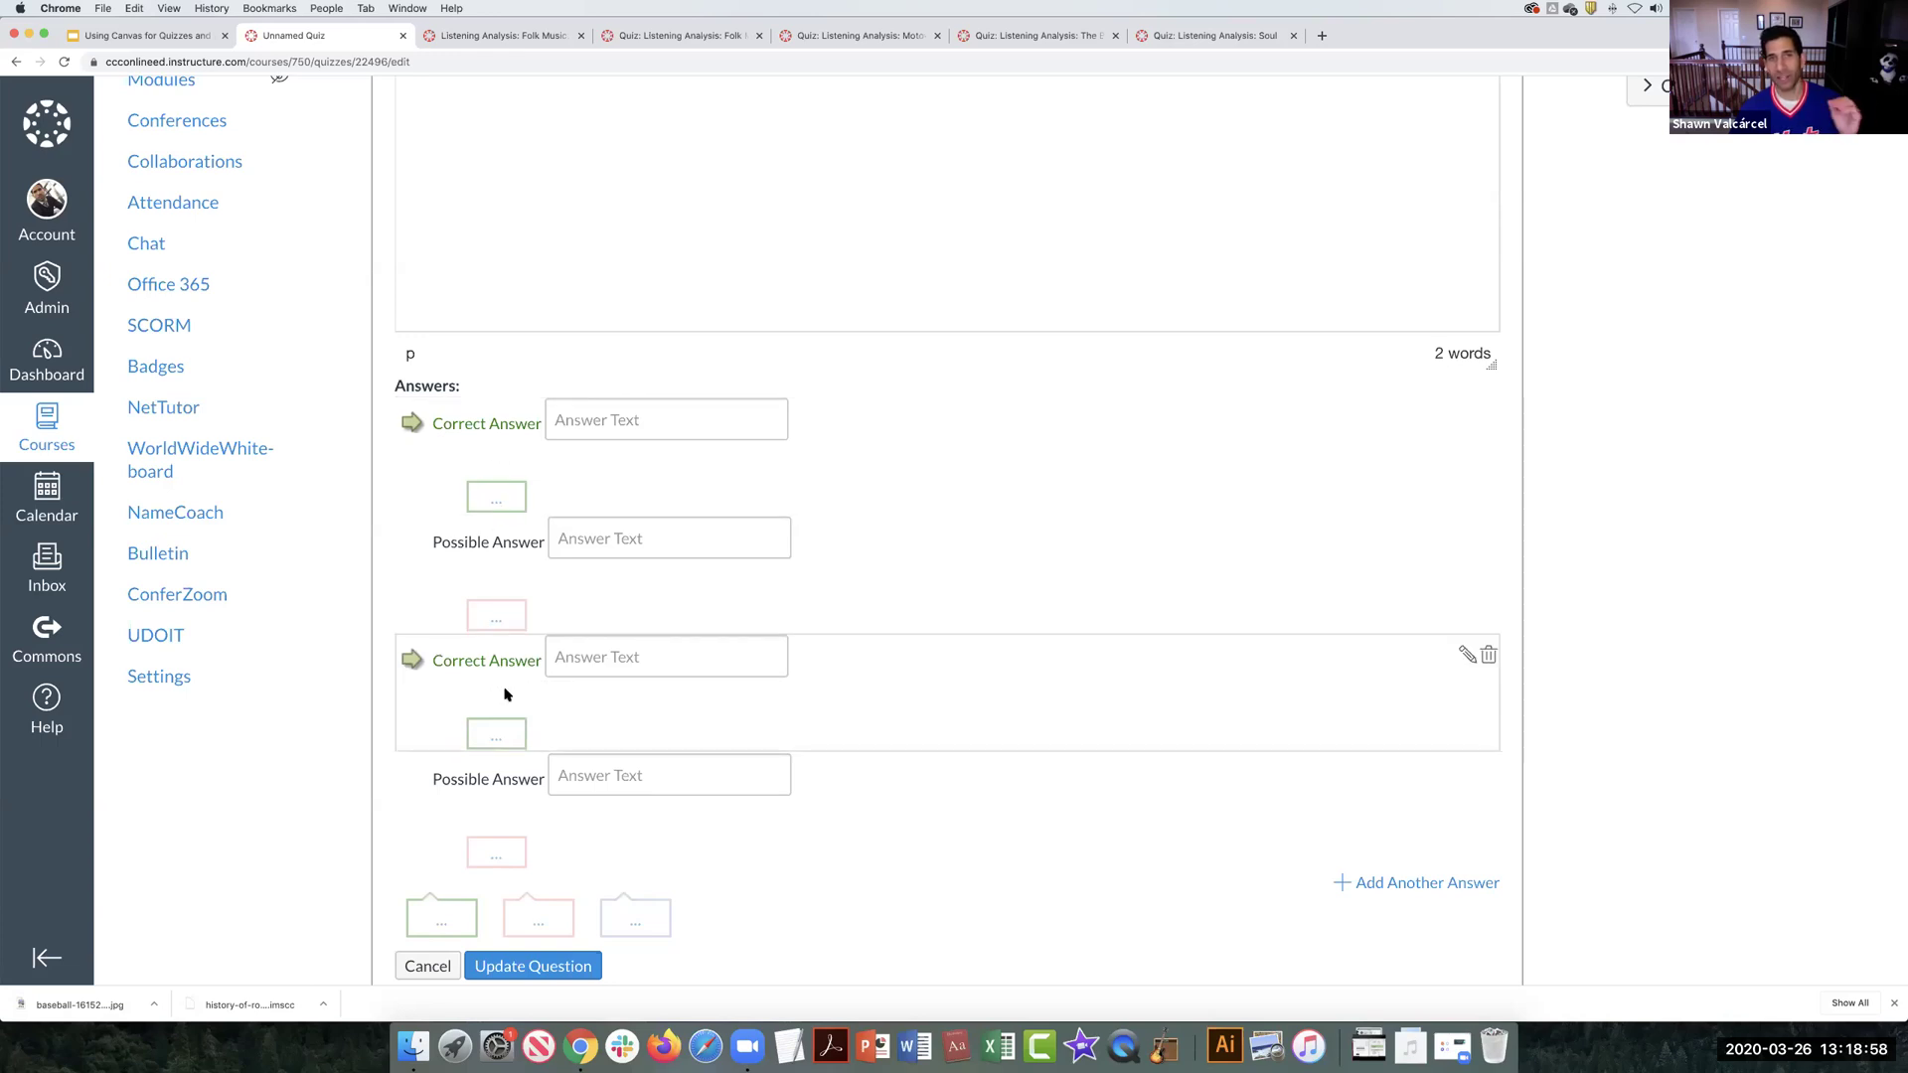
# Step: Fill in the answers: rock and folk as the correct ones, hip hop and orchestral as the other possible answers
pyautogui.click(626, 424)
pyautogui.write('rock')
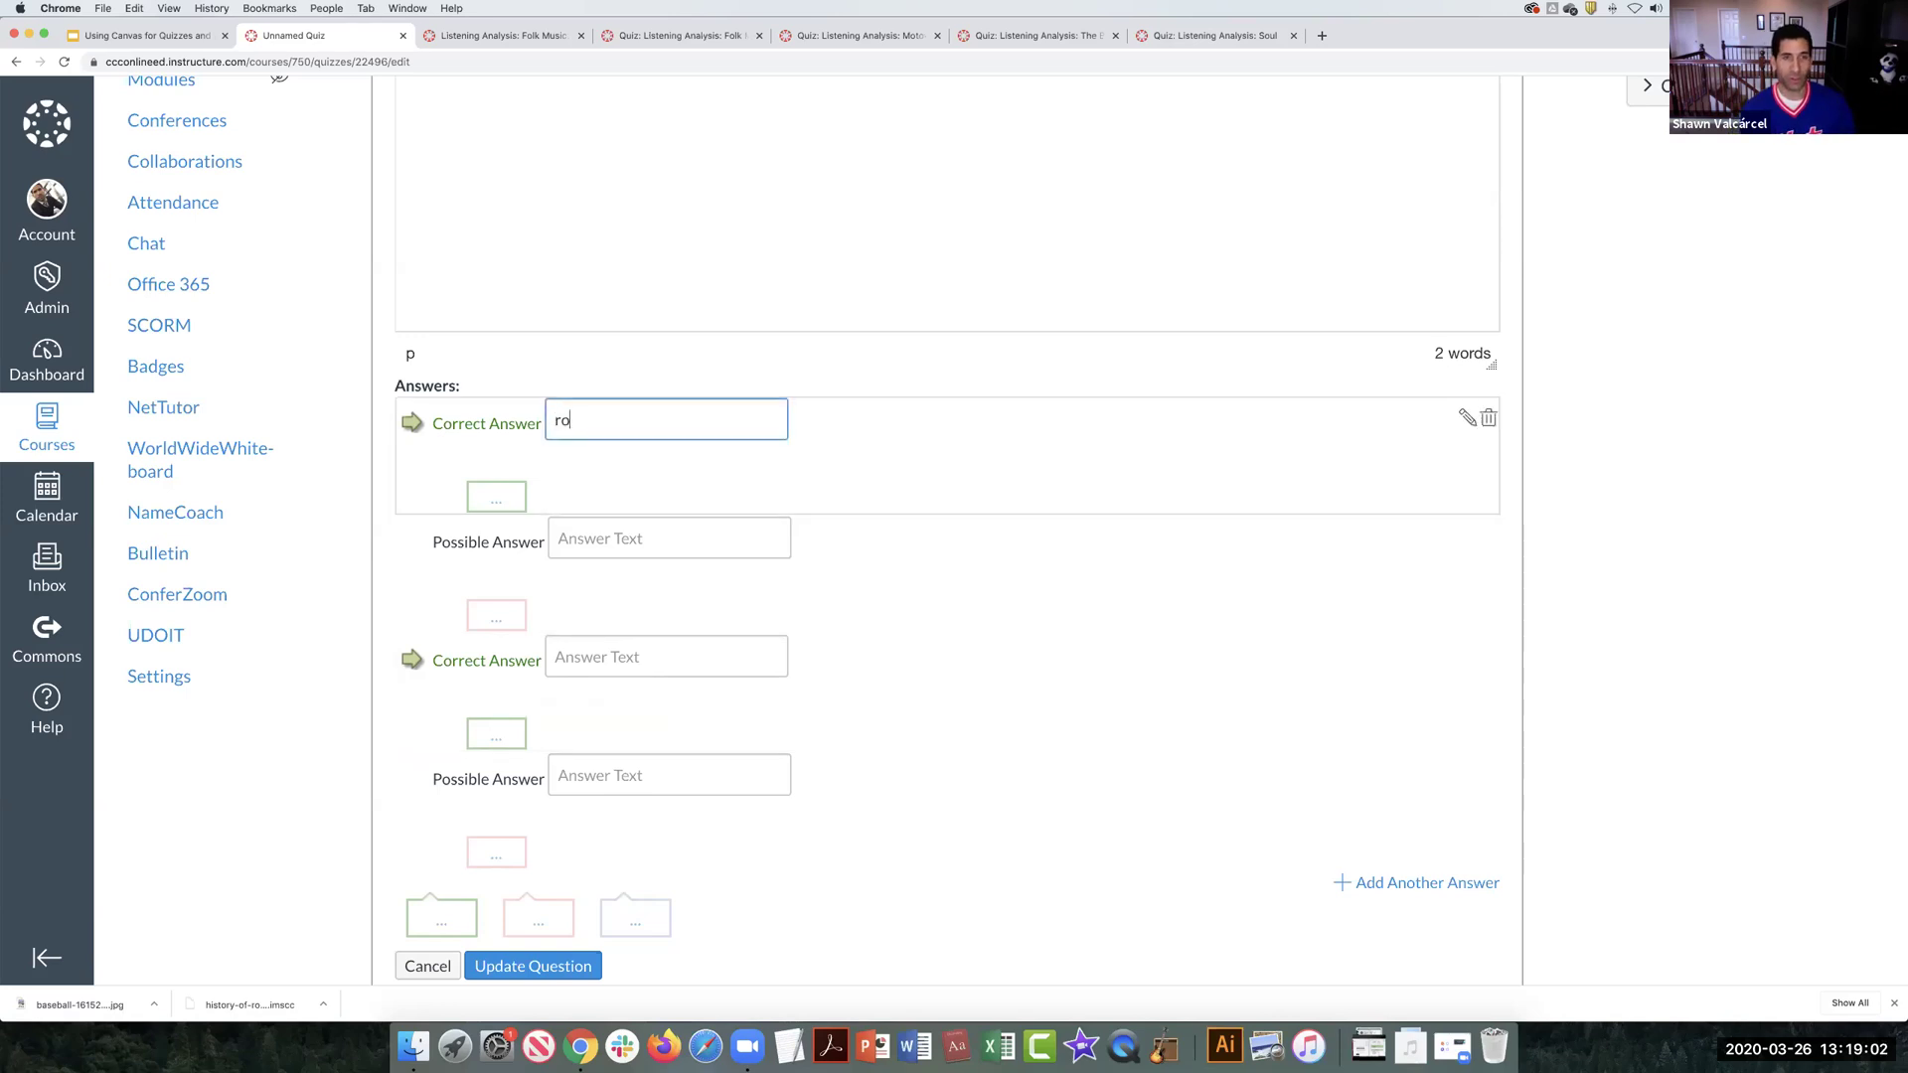
pyautogui.click(602, 654)
pyautogui.write('folk')
pyautogui.click(650, 539)
pyautogui.write('hip hop')
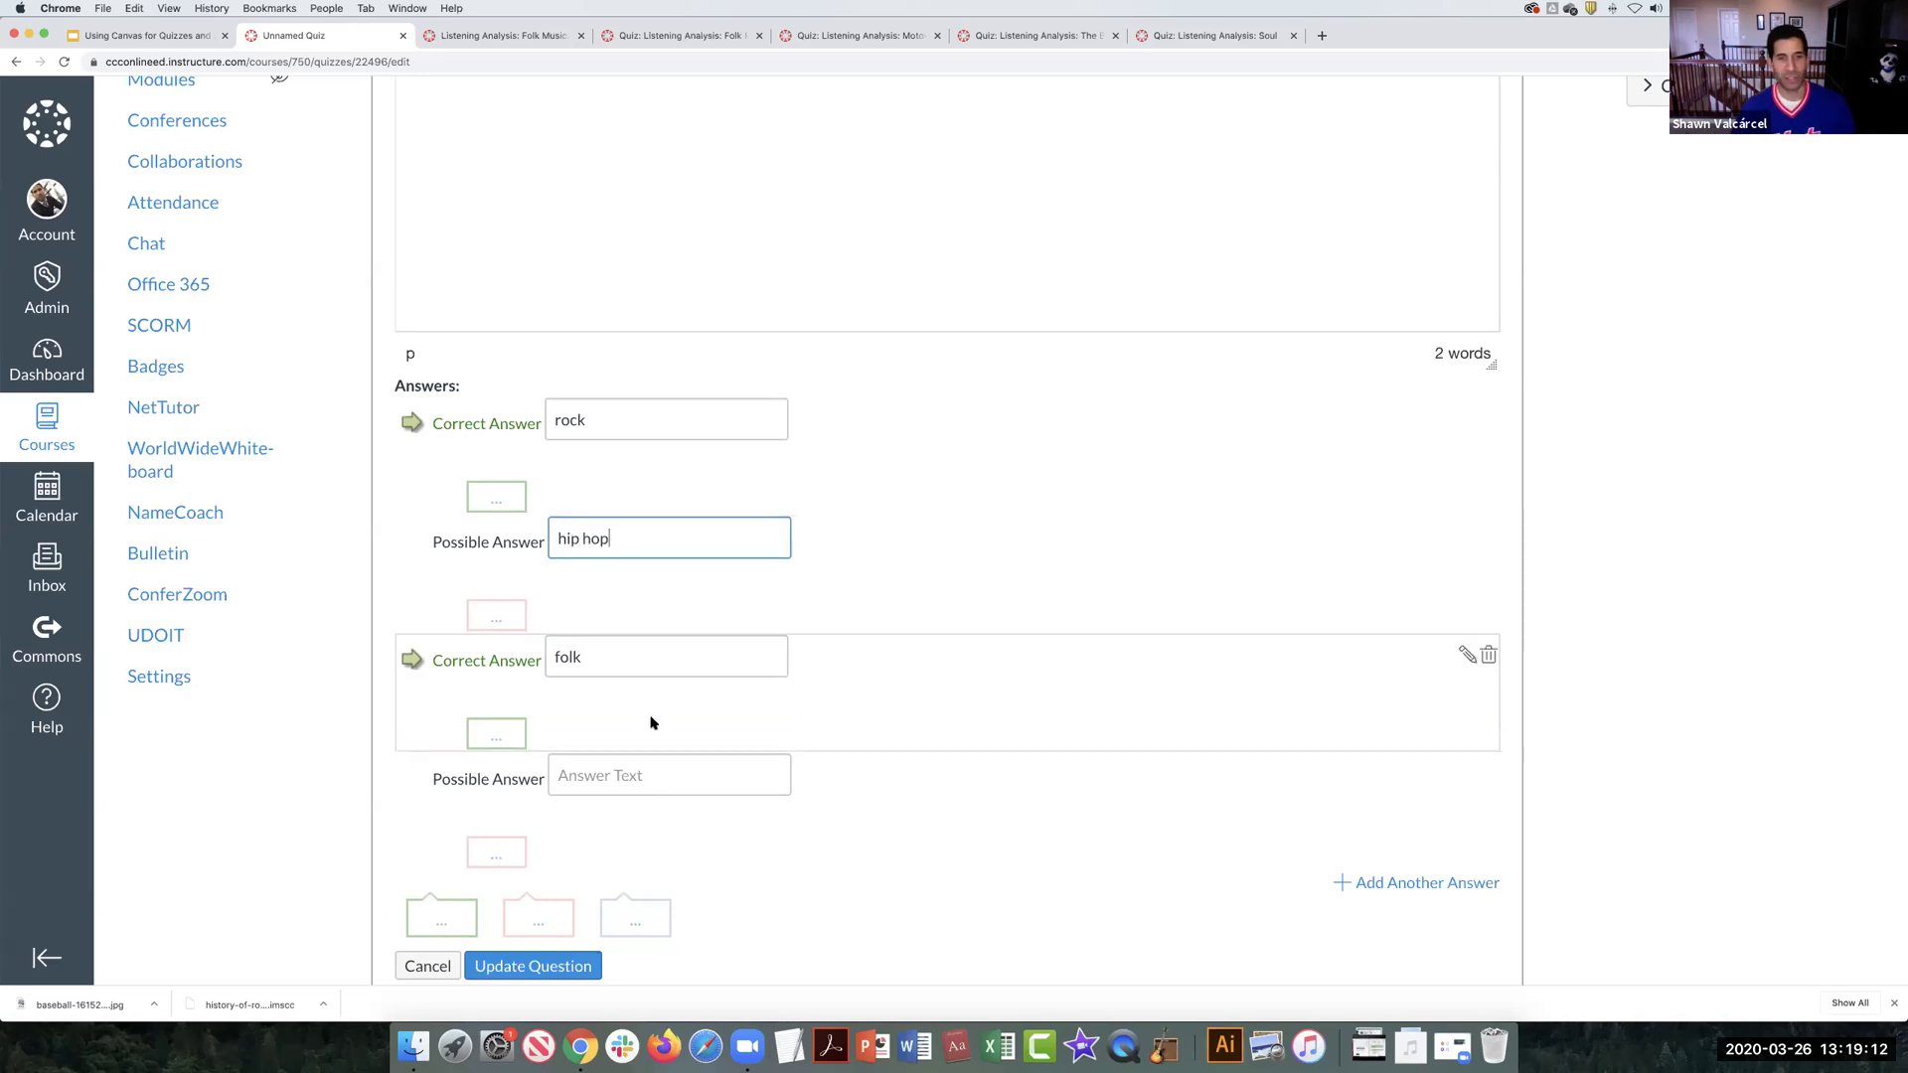
pyautogui.click(645, 771)
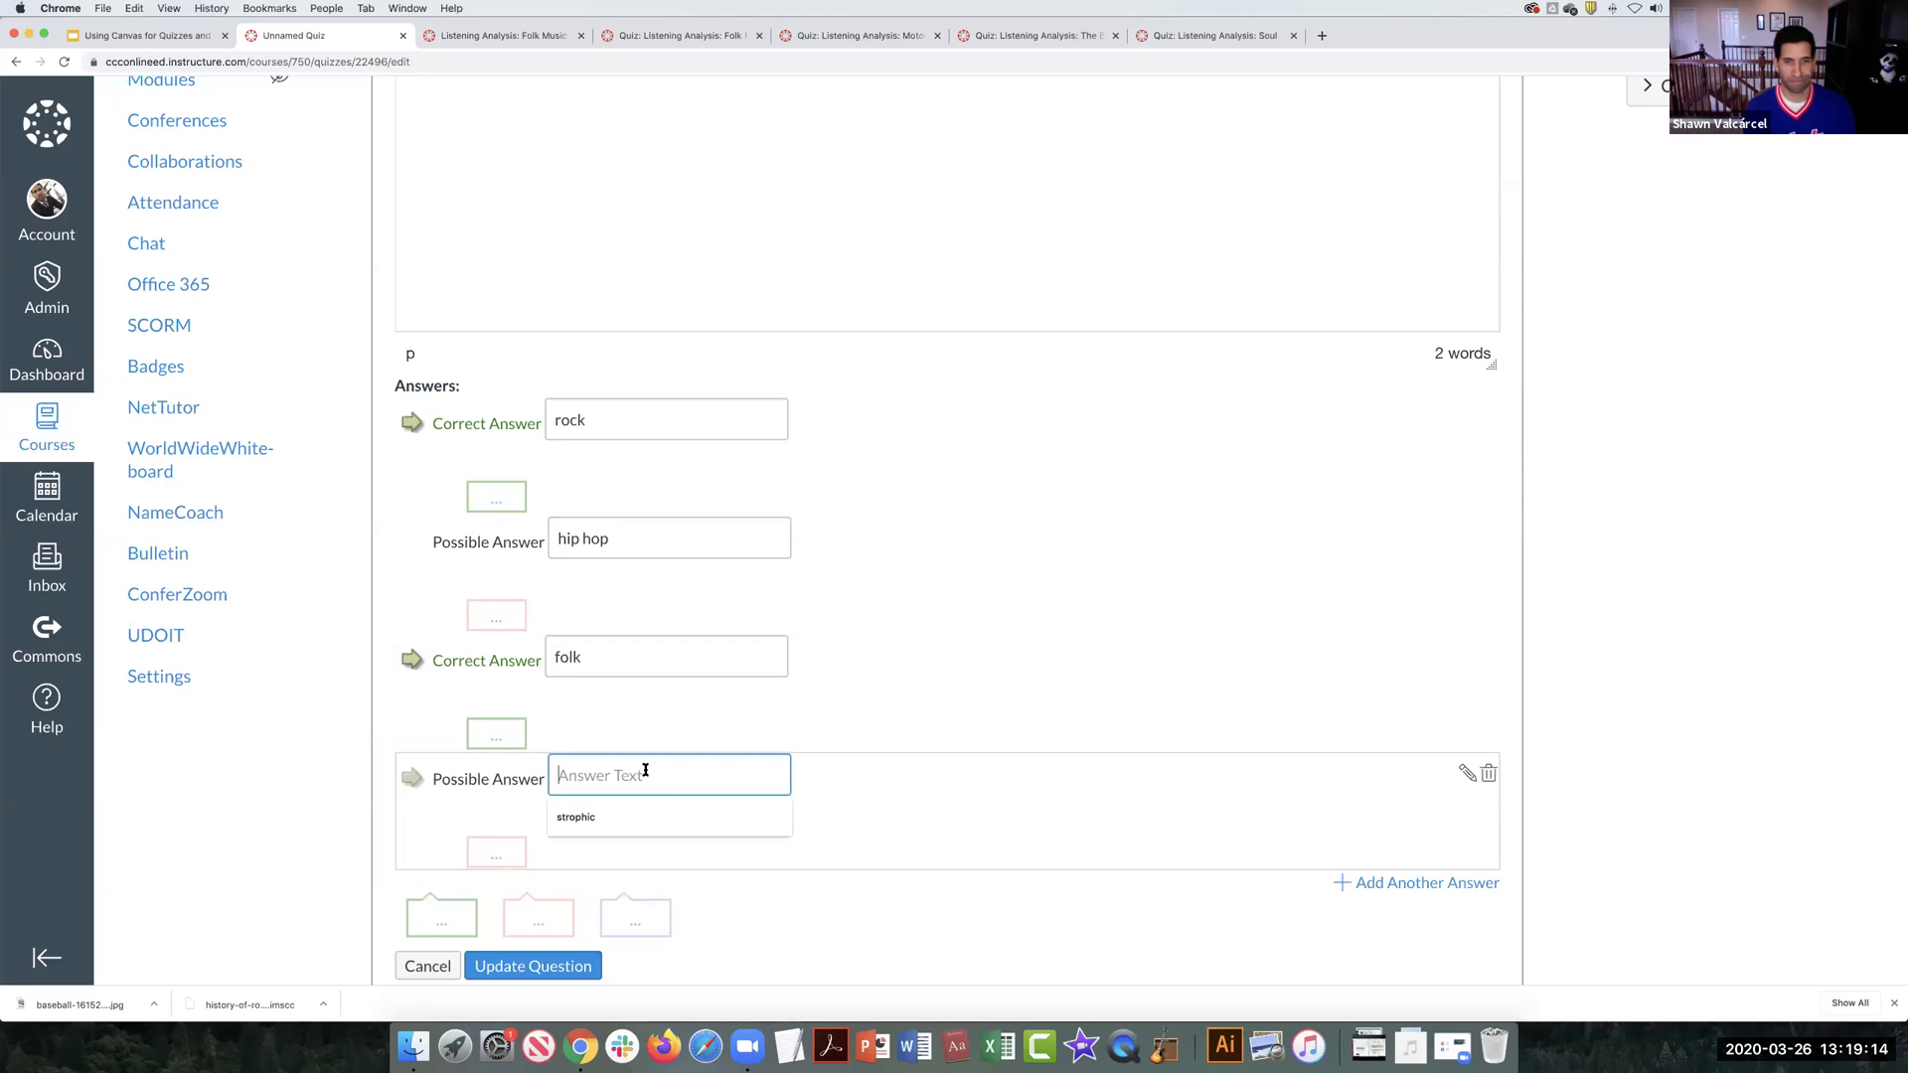
pyautogui.write('orchestral')
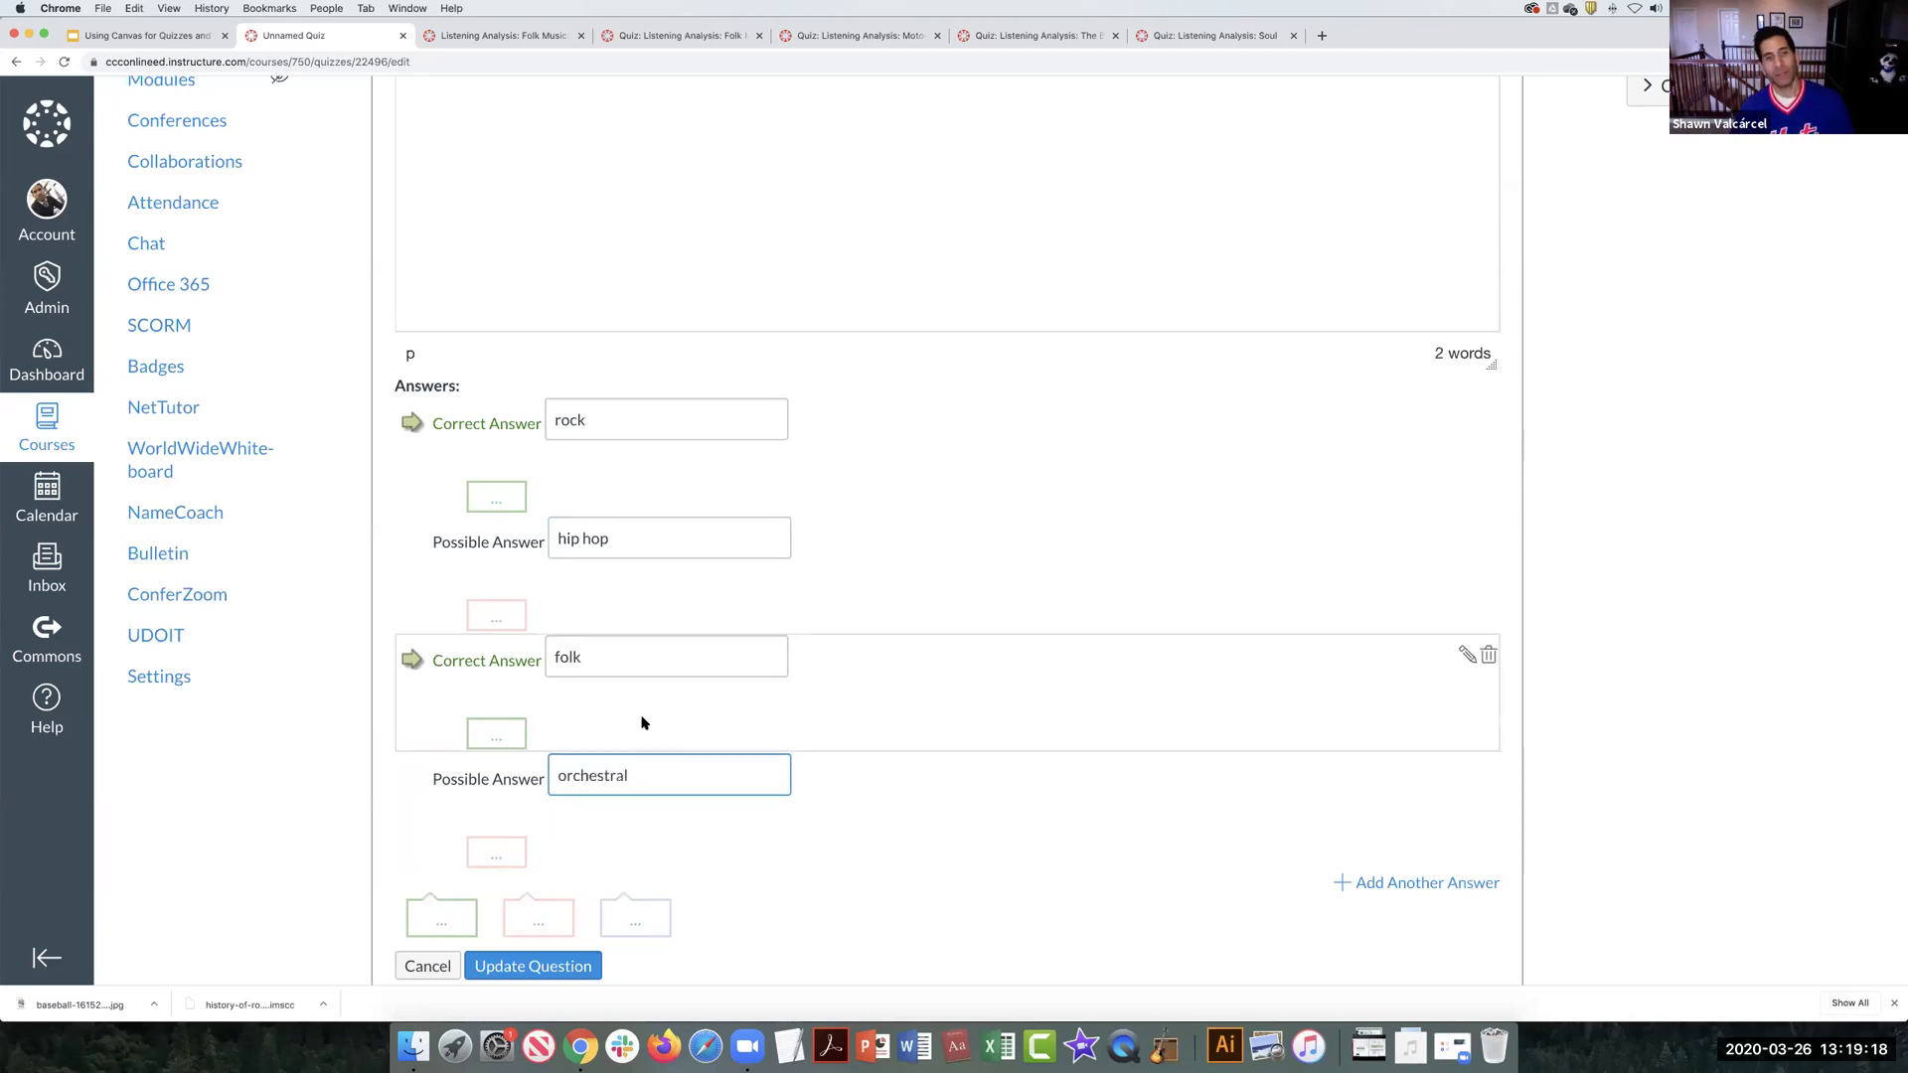
# Step: Try out the feedback comment for the correct answer rock, closing it with the comment left empty
pyautogui.scroll(-2, 642, 722)
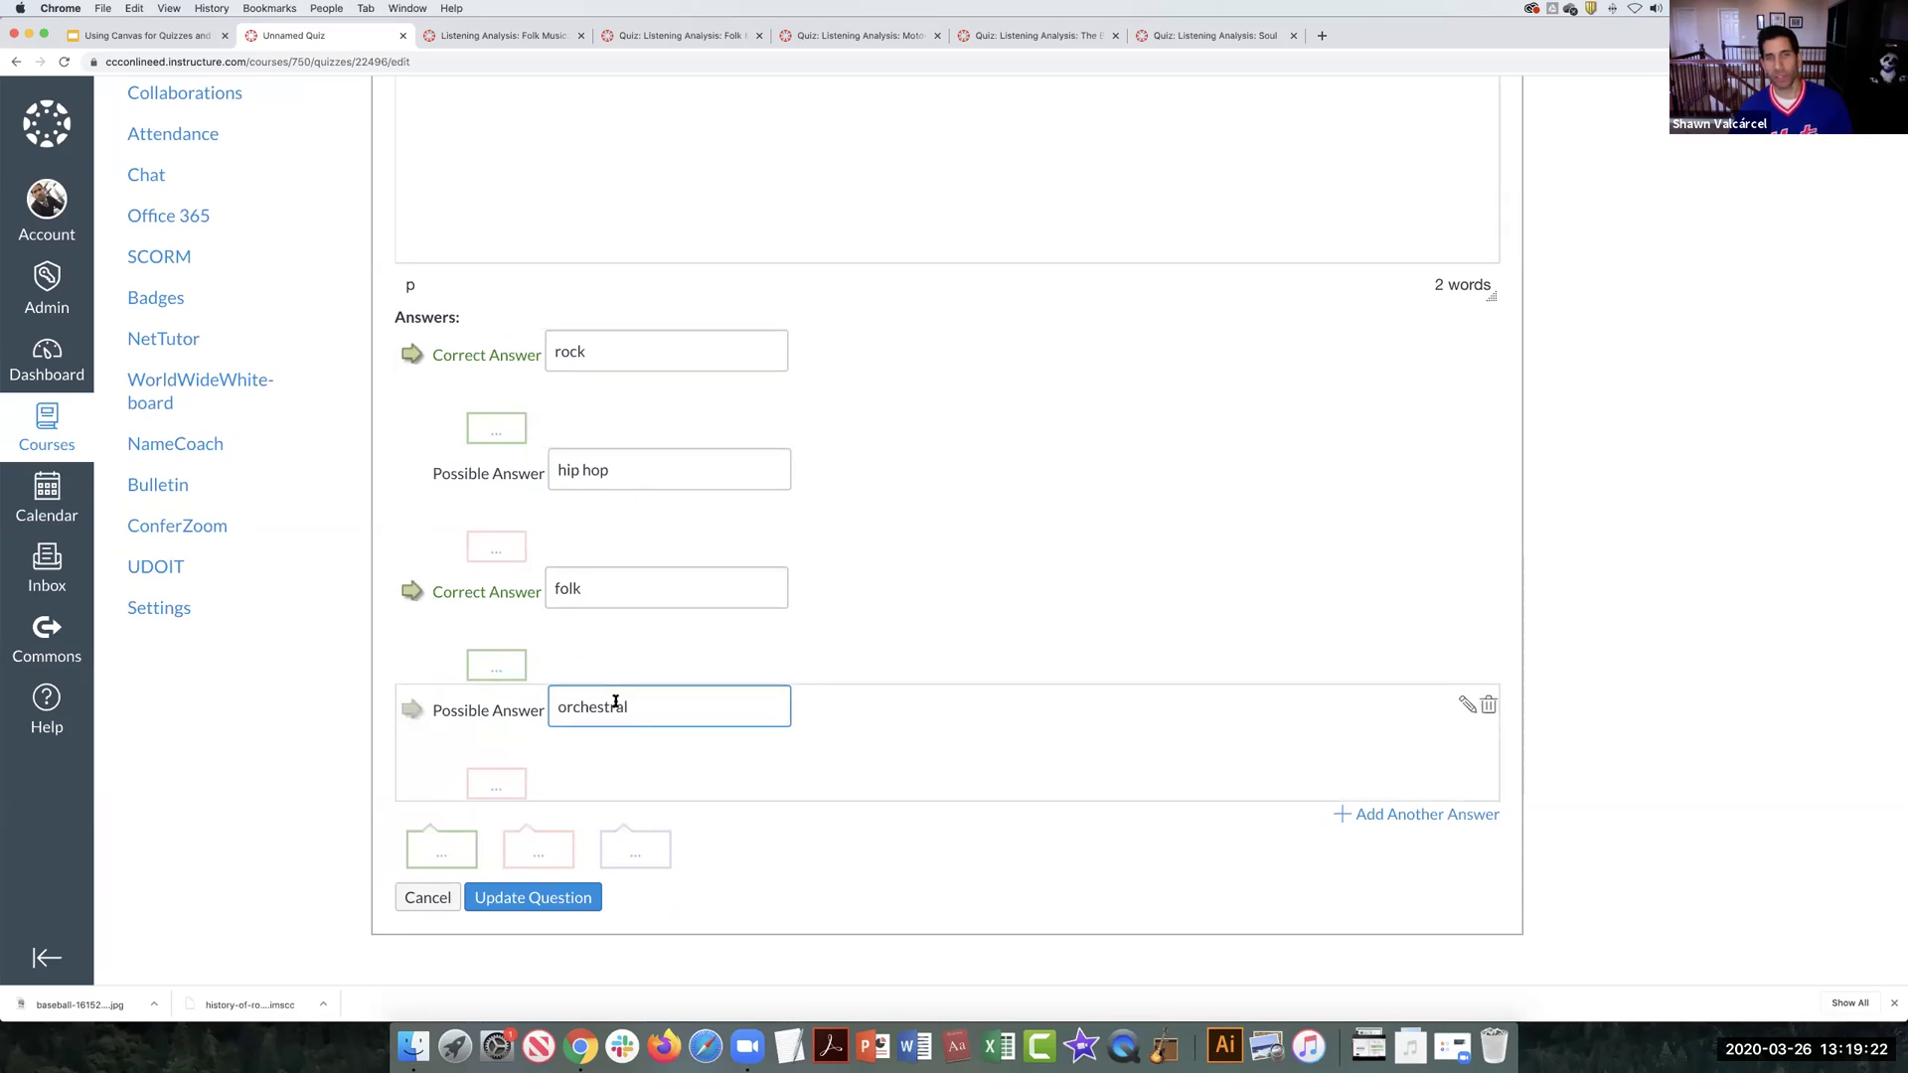
pyautogui.click(495, 438)
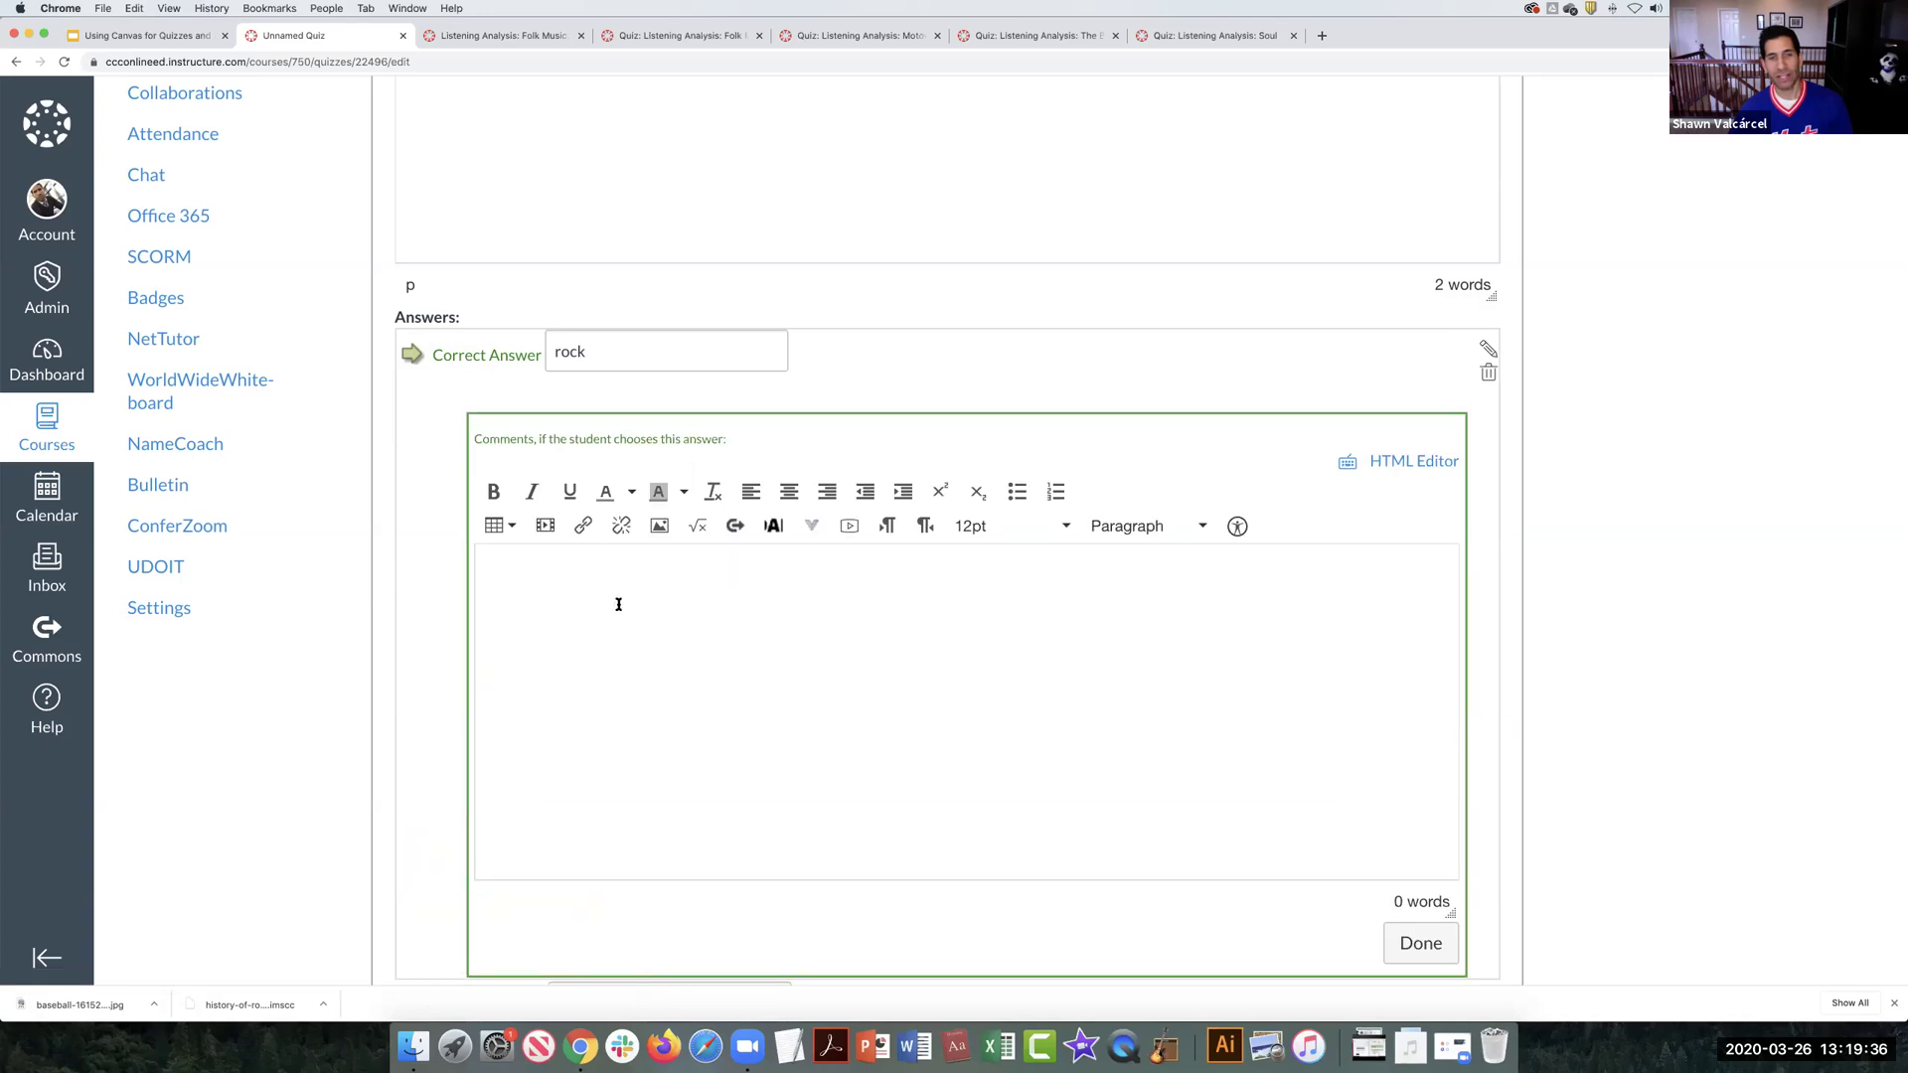
pyautogui.click(626, 617)
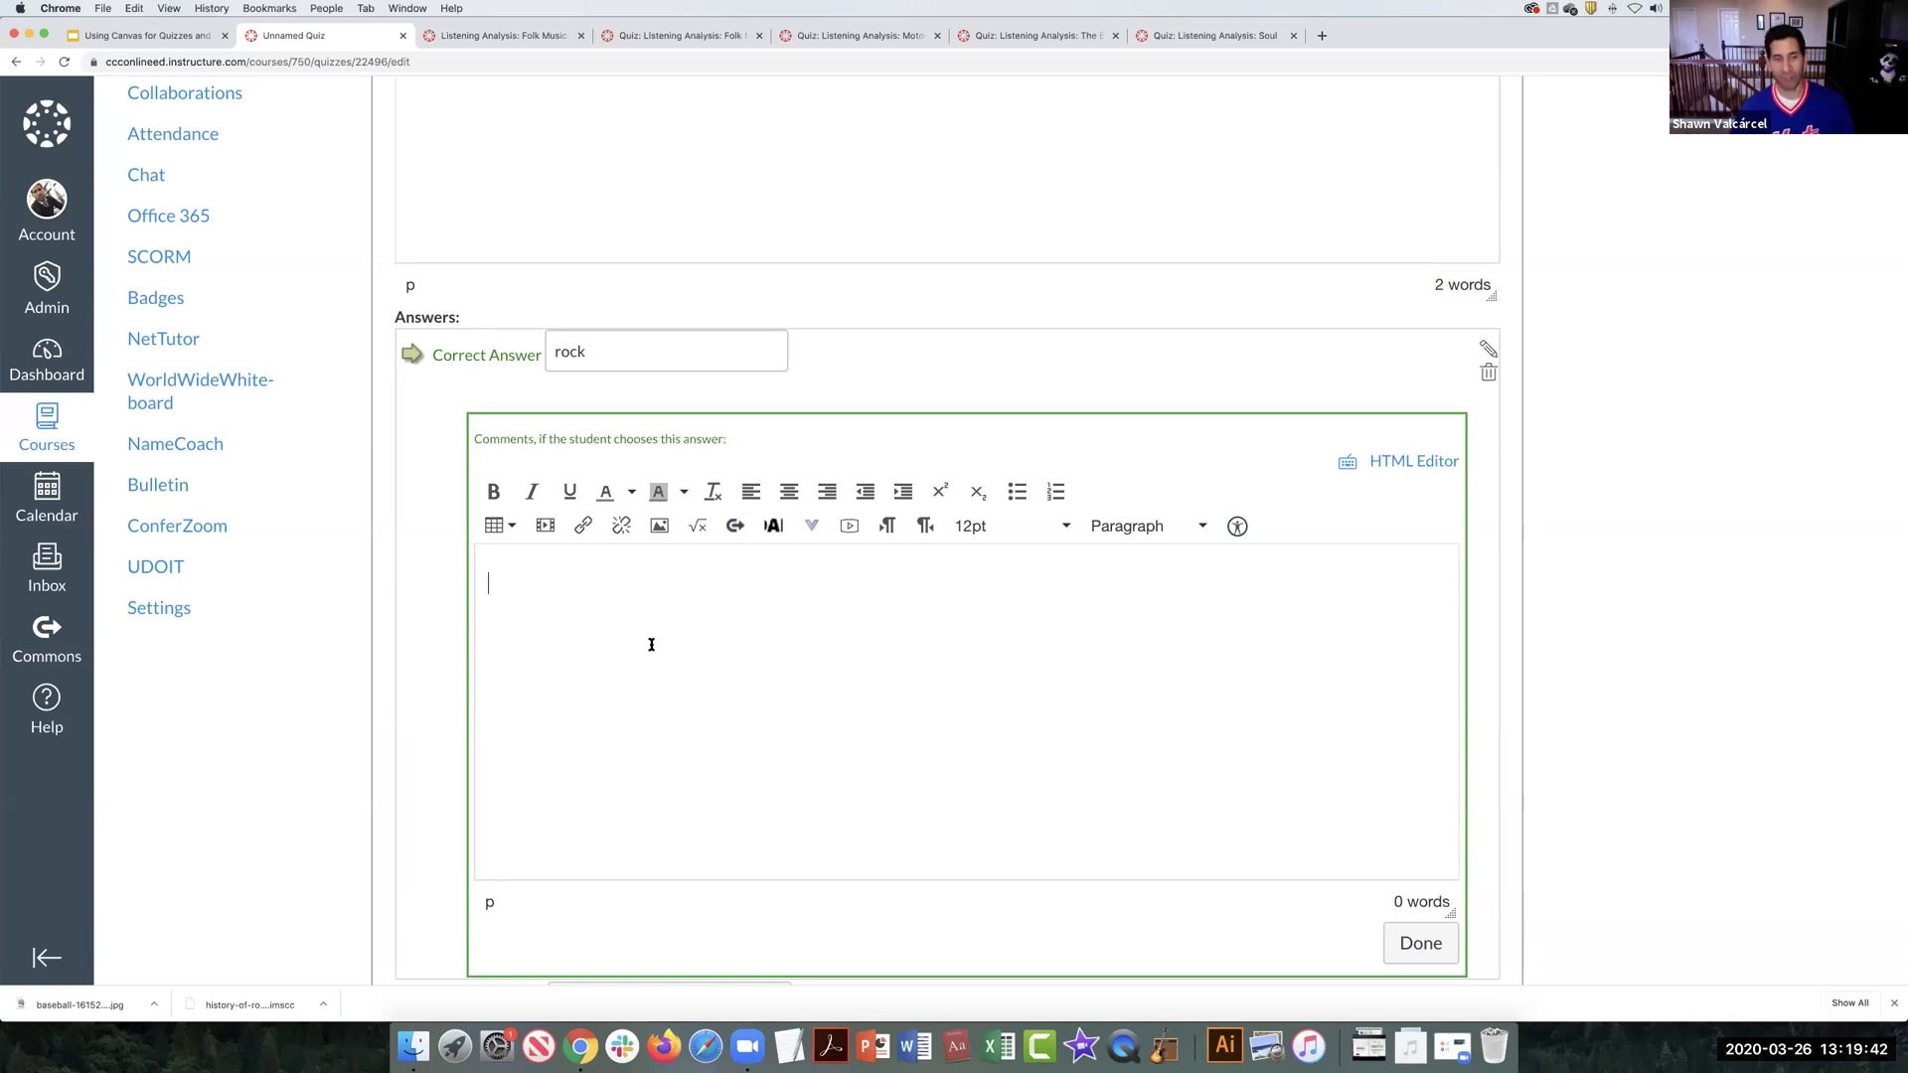
pyautogui.write('good')
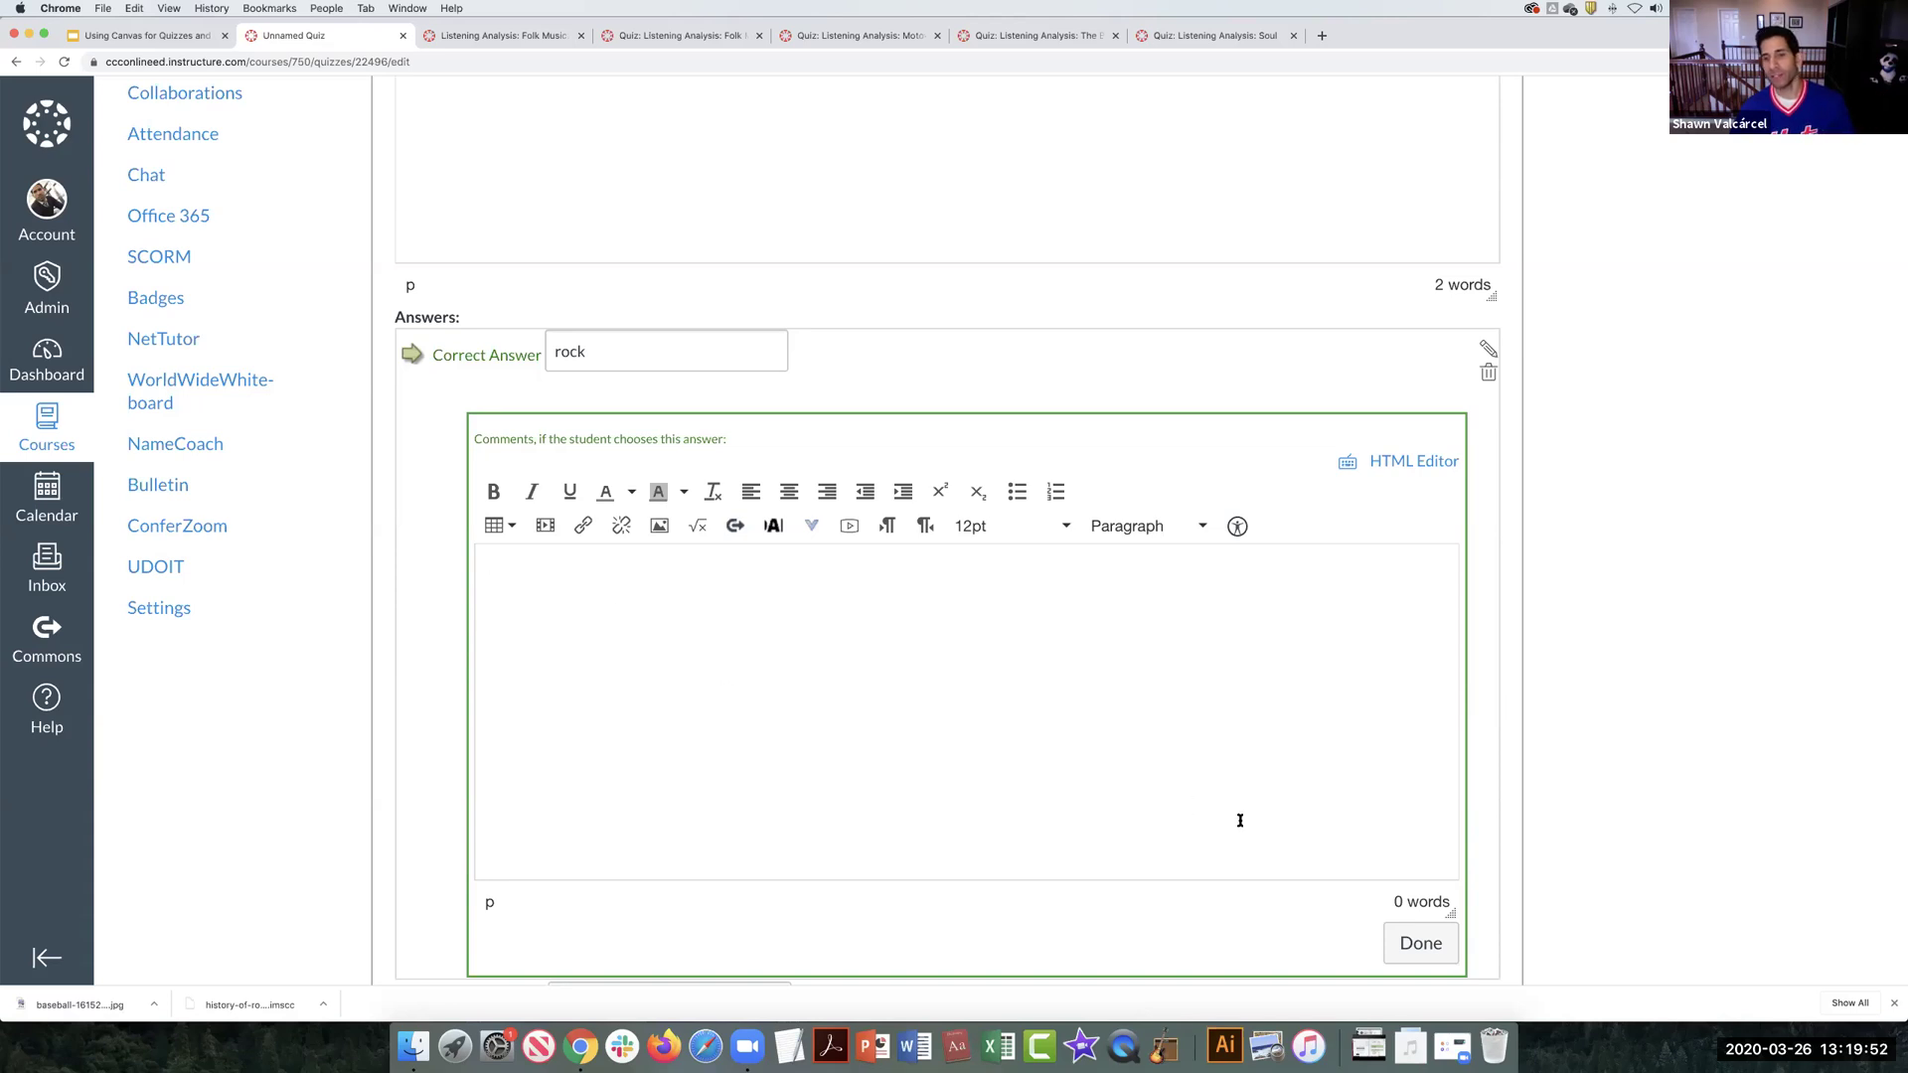
pyautogui.click(1404, 956)
# Step: Delete the orchestral answer and add two blank possible answers below folk
pyautogui.scroll(-3, 1016, 727)
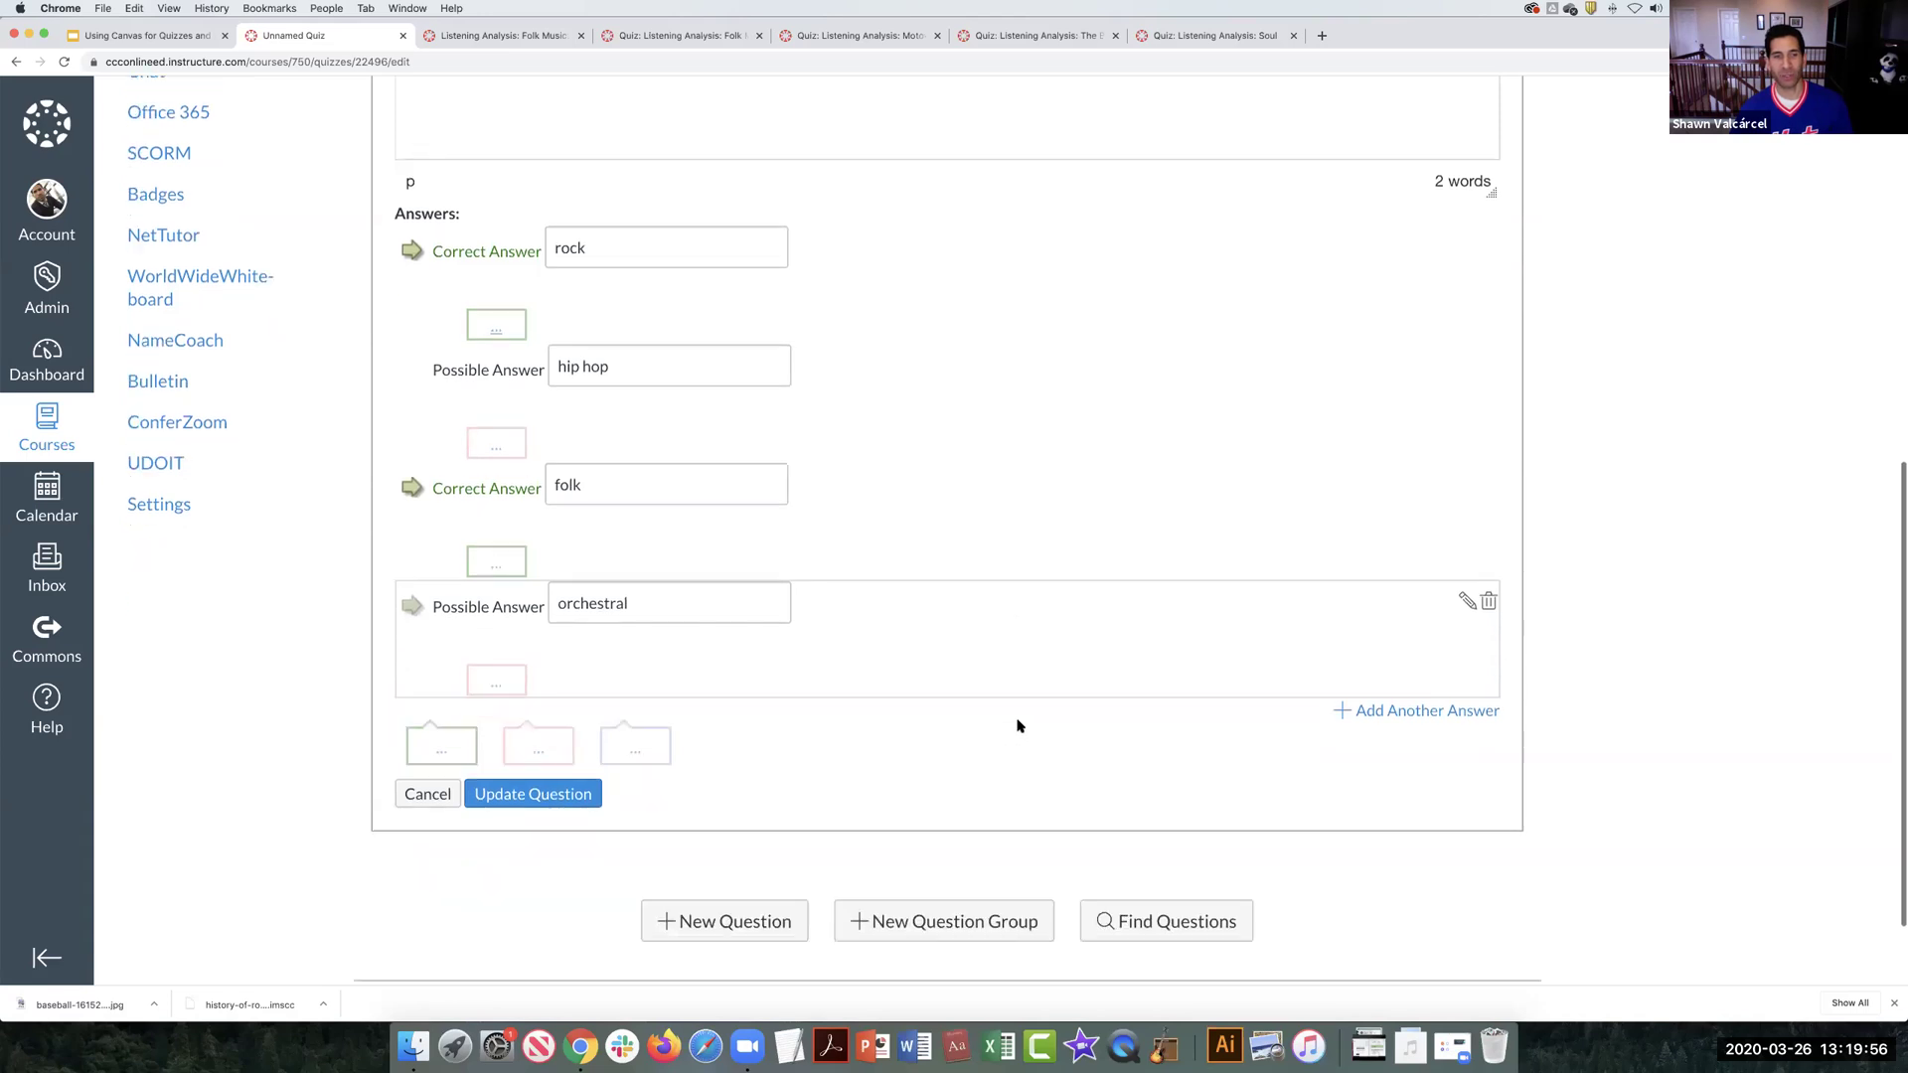
pyautogui.scroll(1, 861, 626)
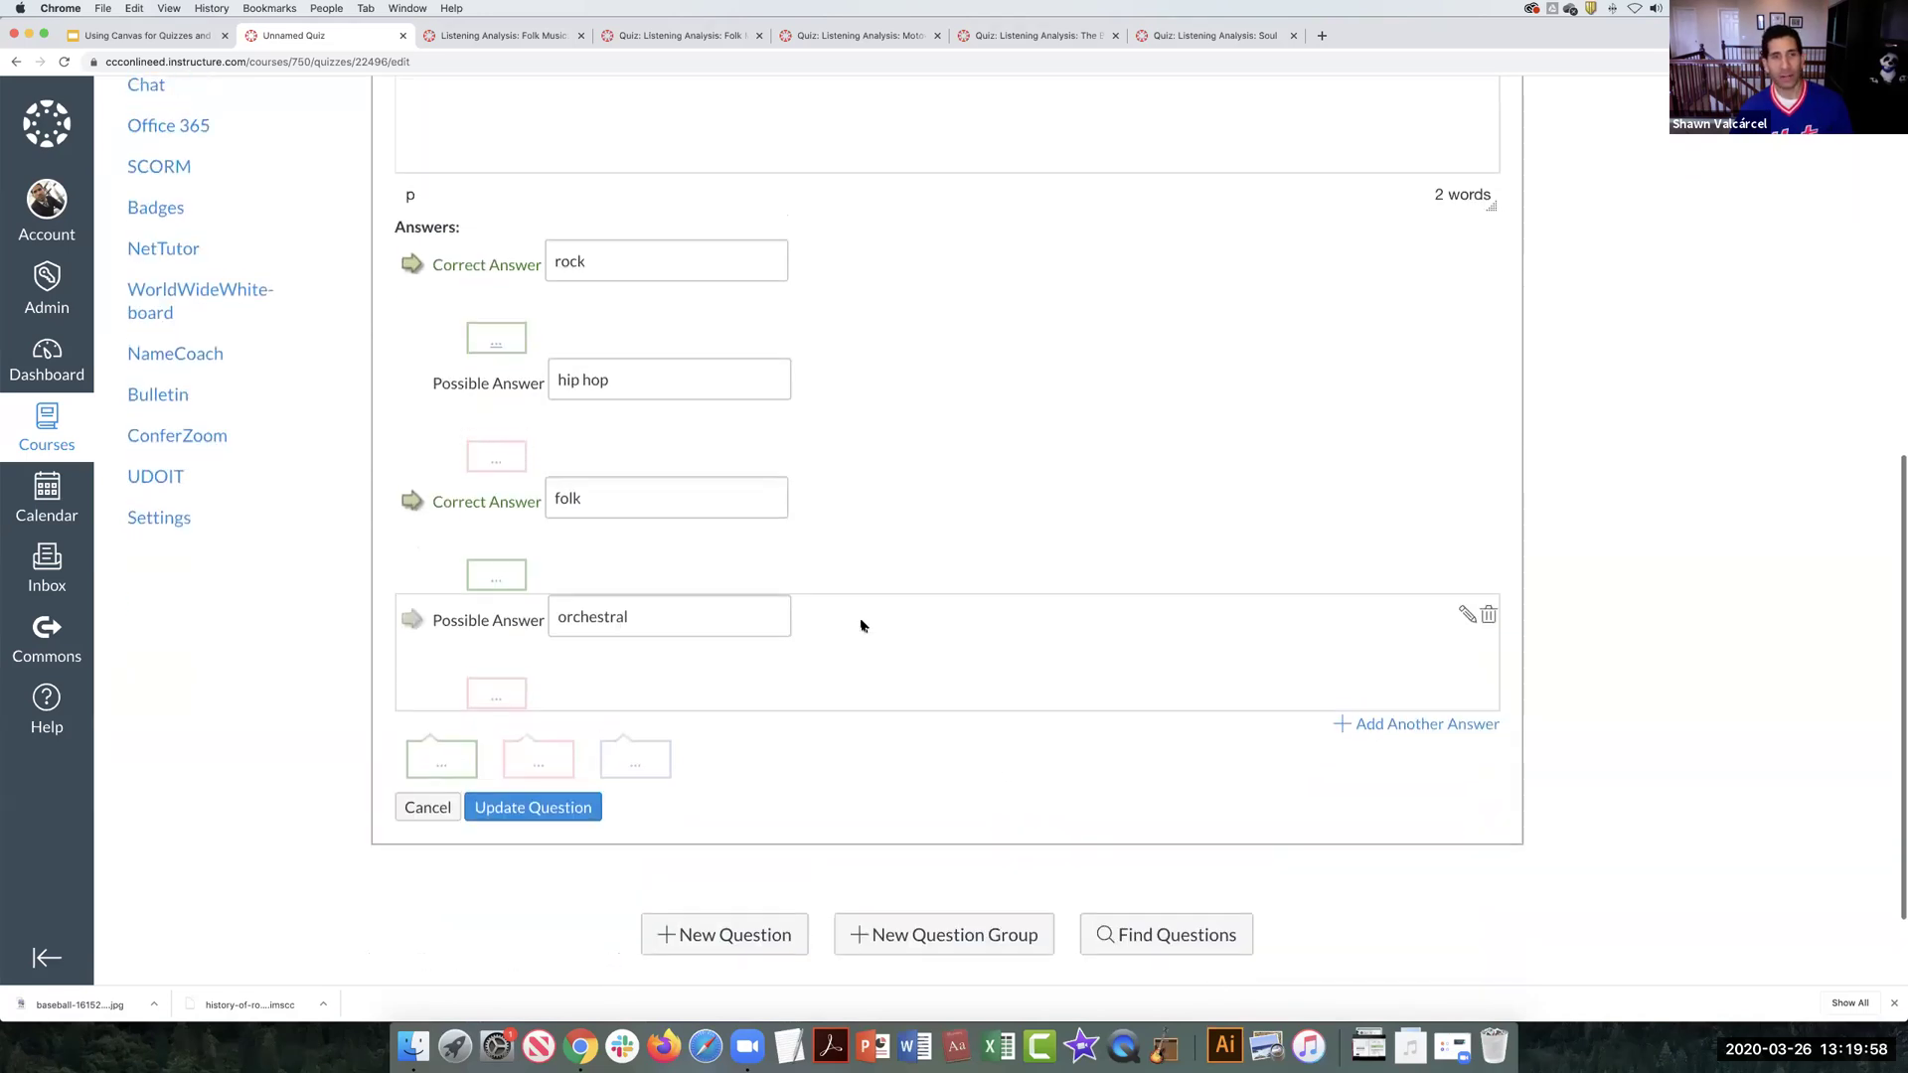
pyautogui.click(1488, 615)
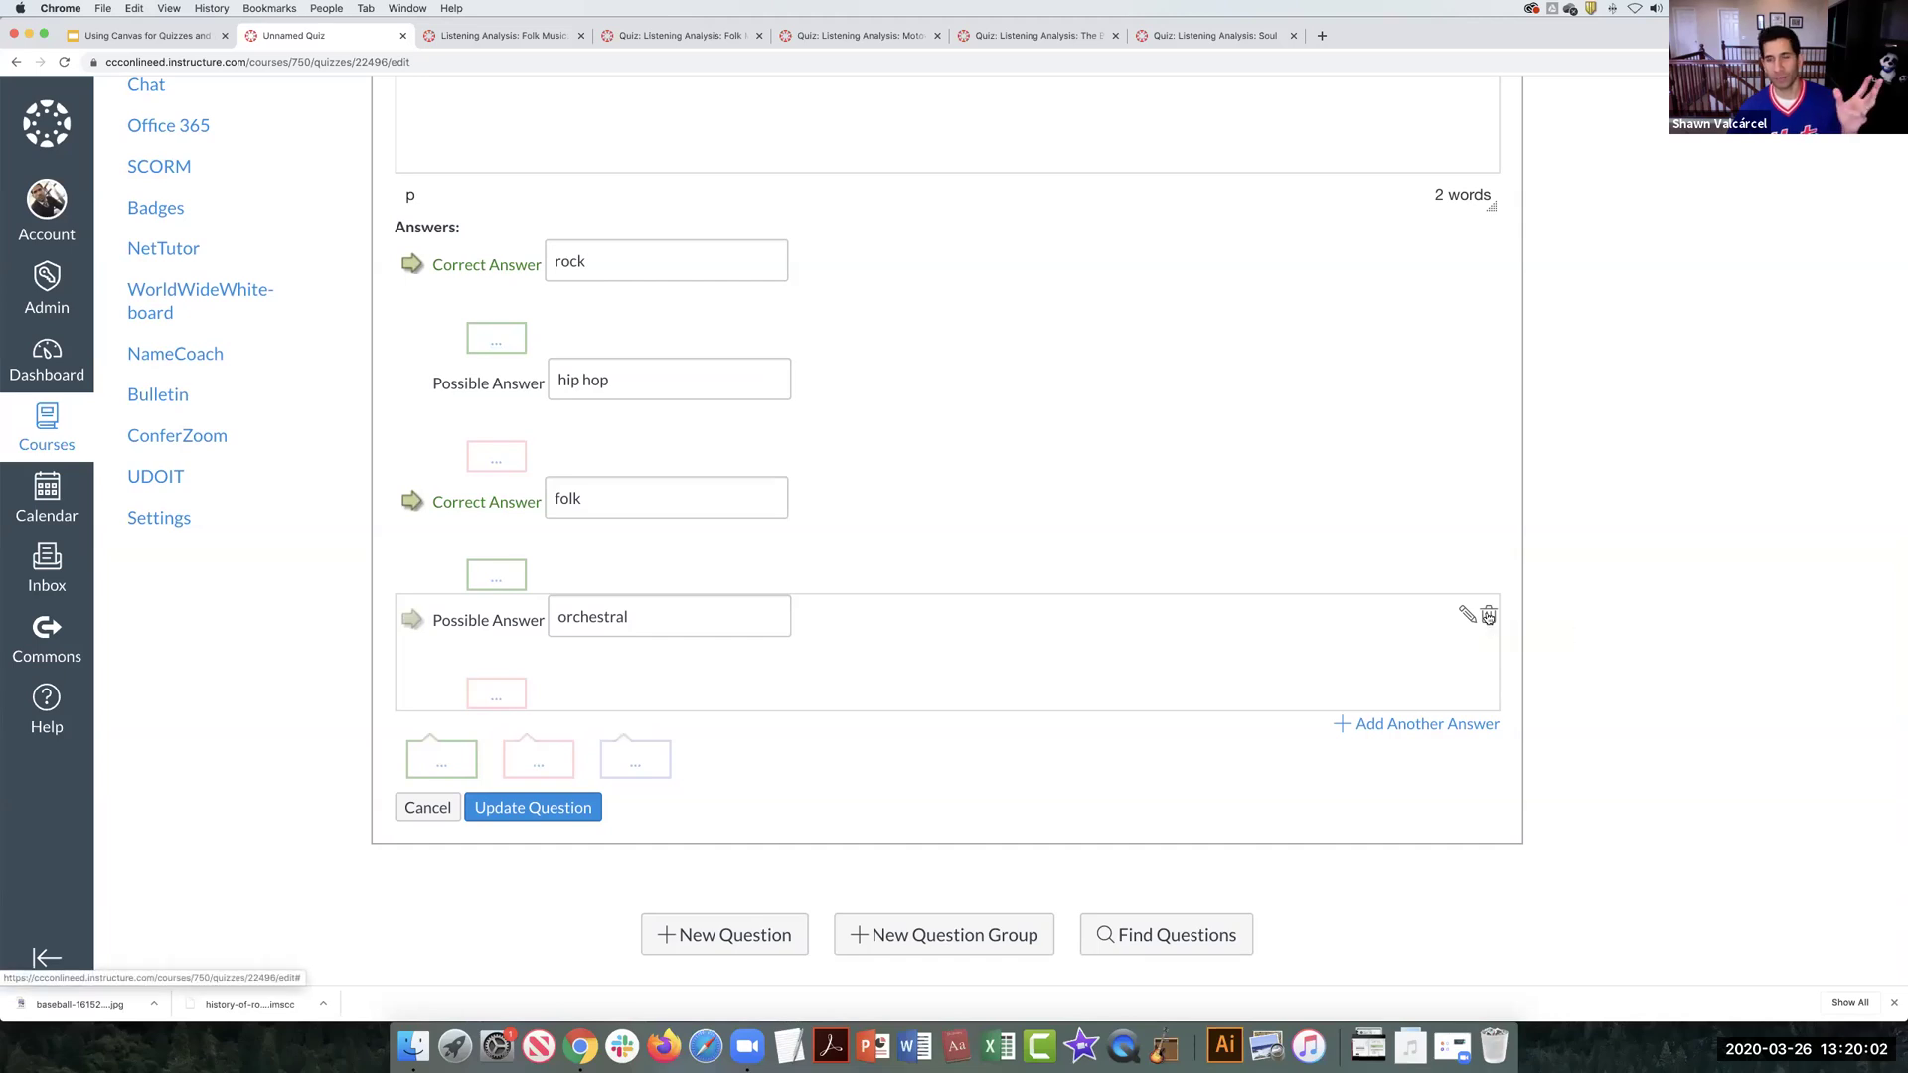
pyautogui.moveTo(1475, 496)
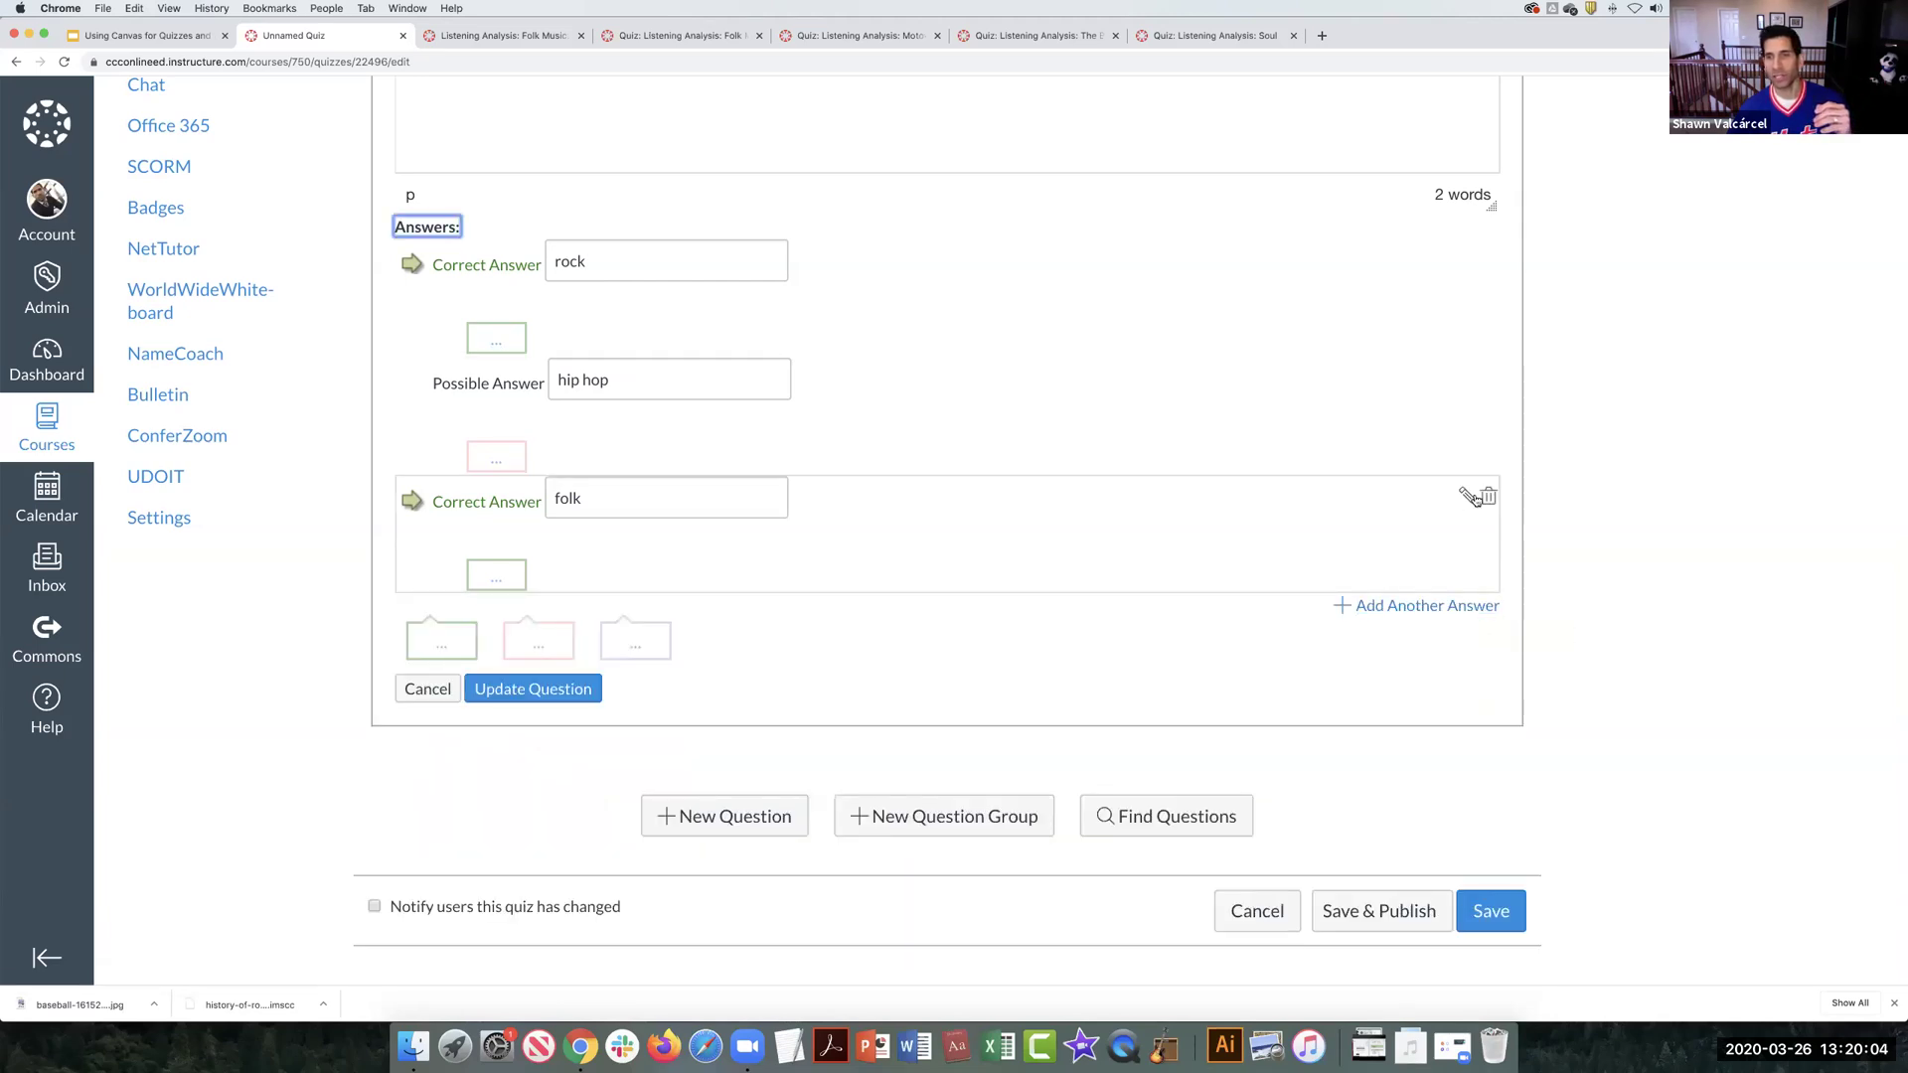
pyautogui.click(1415, 613)
pyautogui.scroll(-1, 1392, 622)
pyautogui.click(1396, 627)
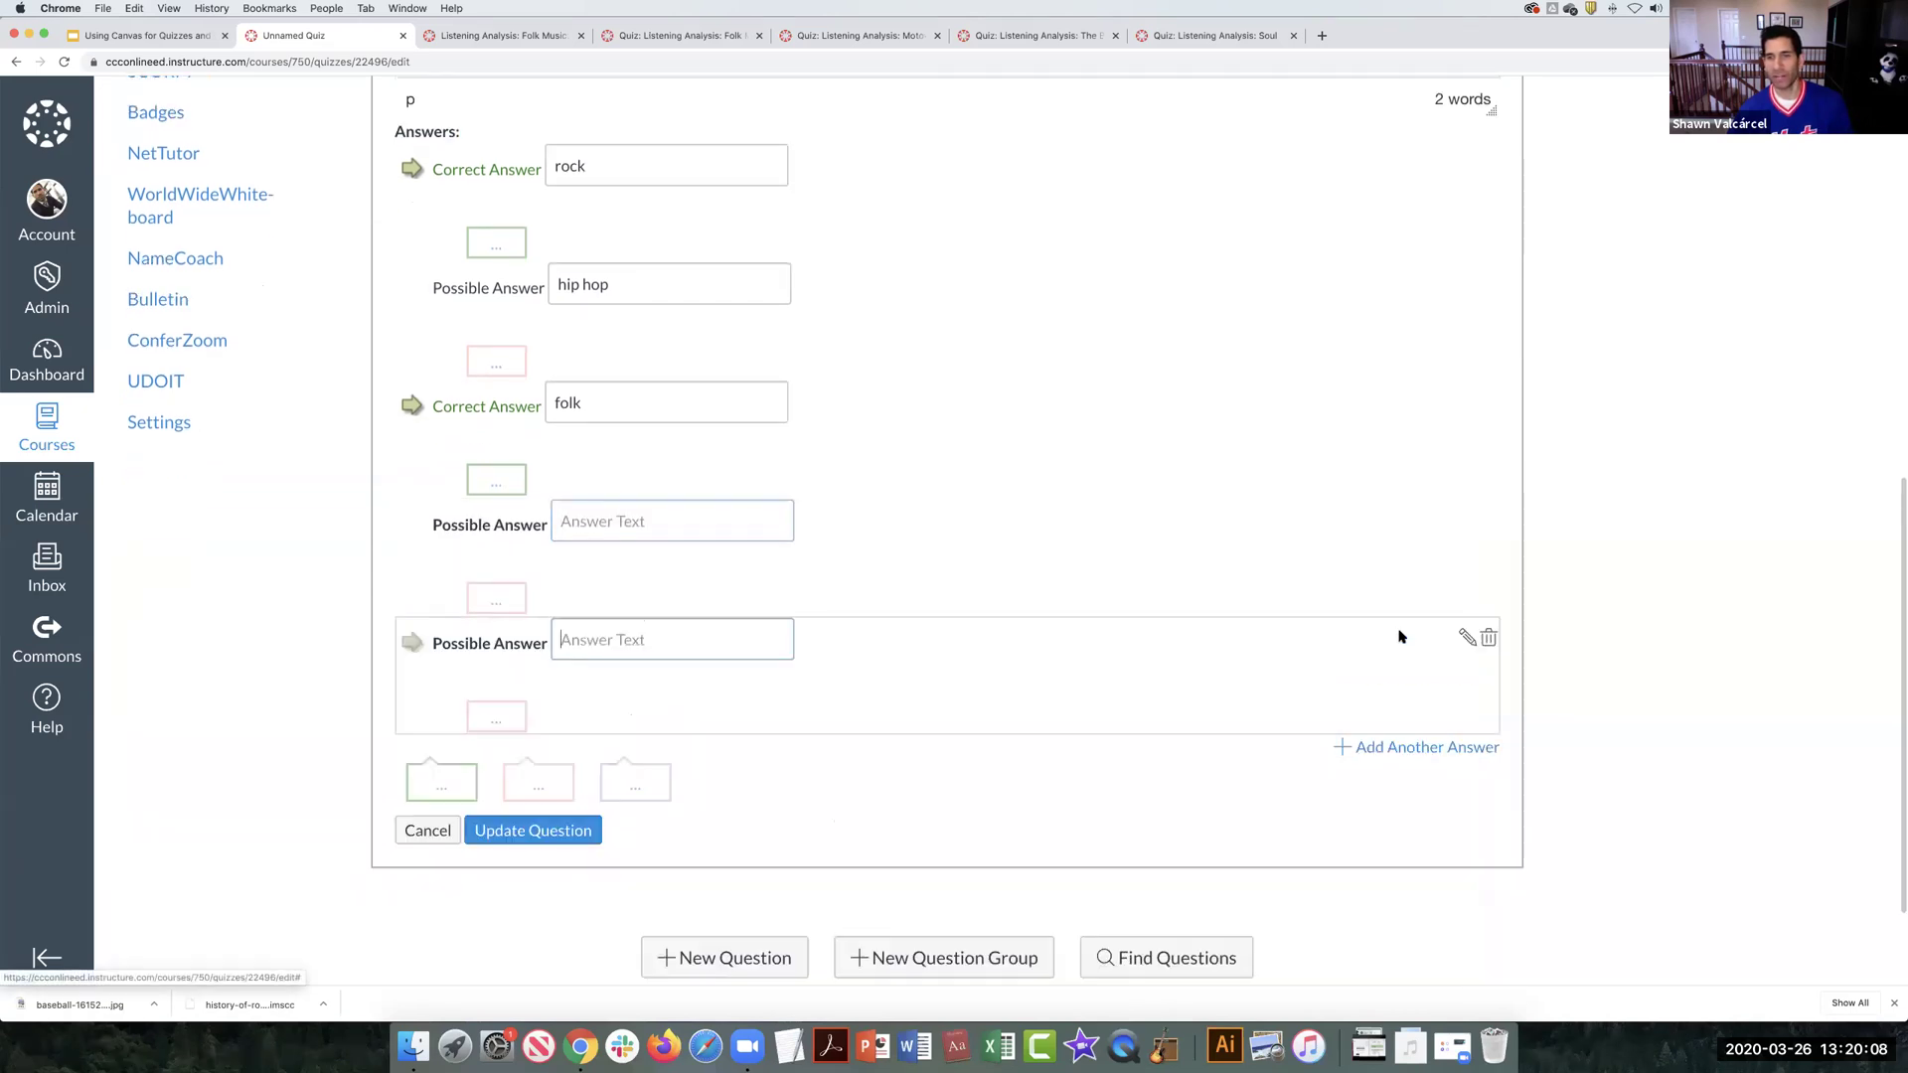
# Step: Save the edited Elvis question to the quiz
pyautogui.scroll(-3, 1222, 537)
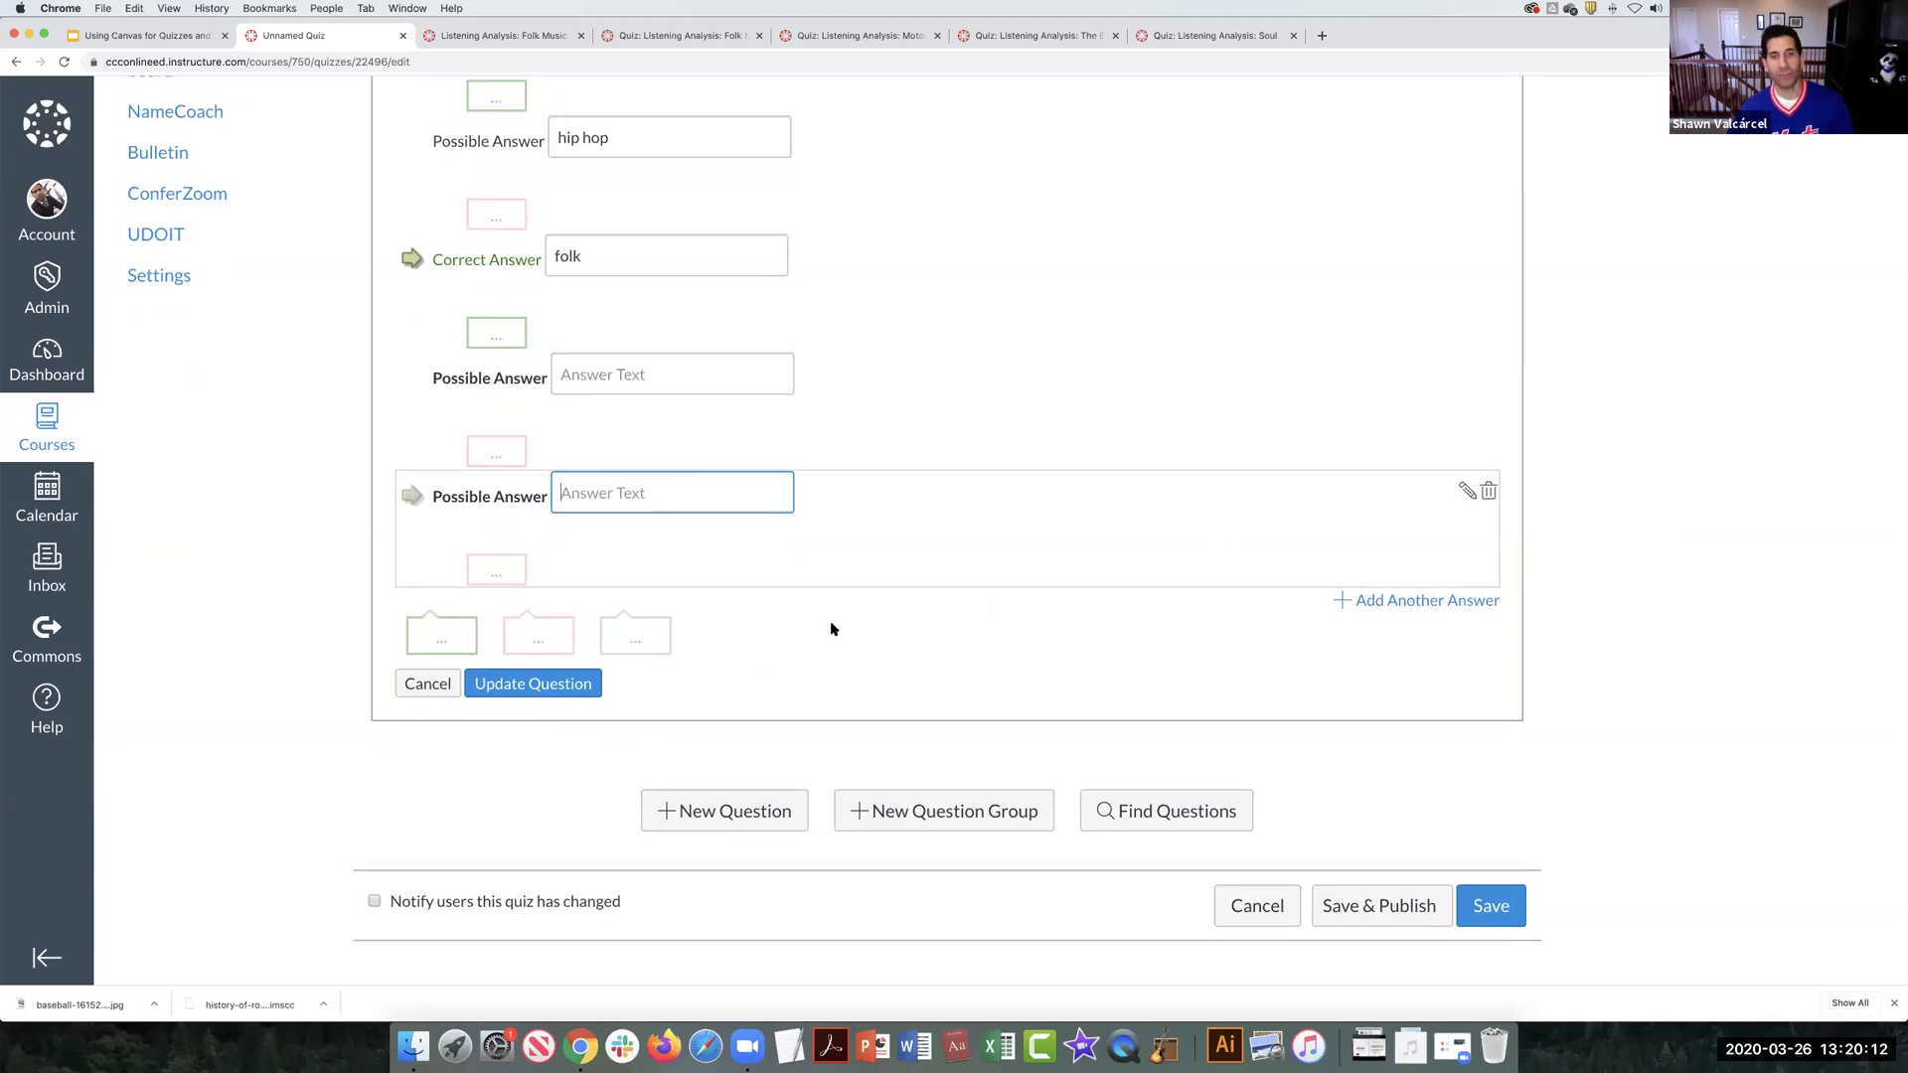
pyautogui.scroll(2, 832, 629)
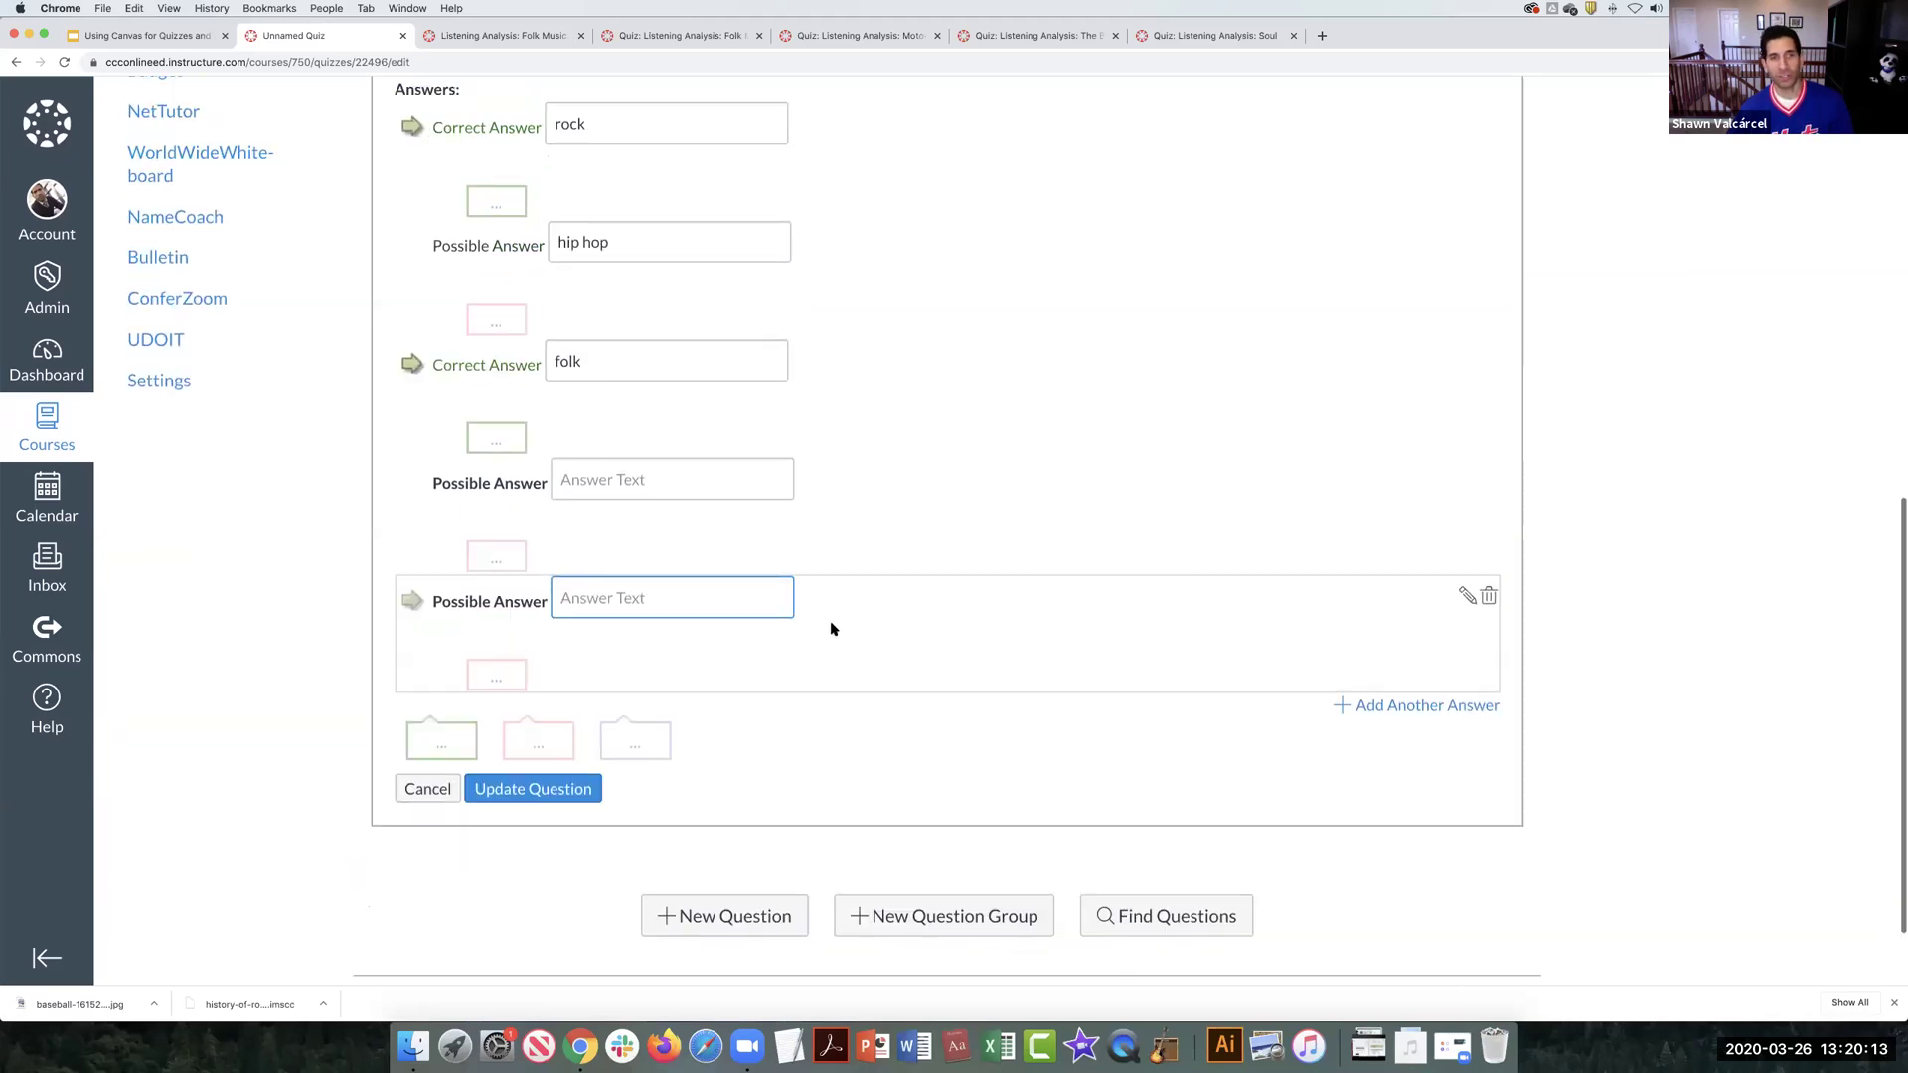
pyautogui.click(530, 790)
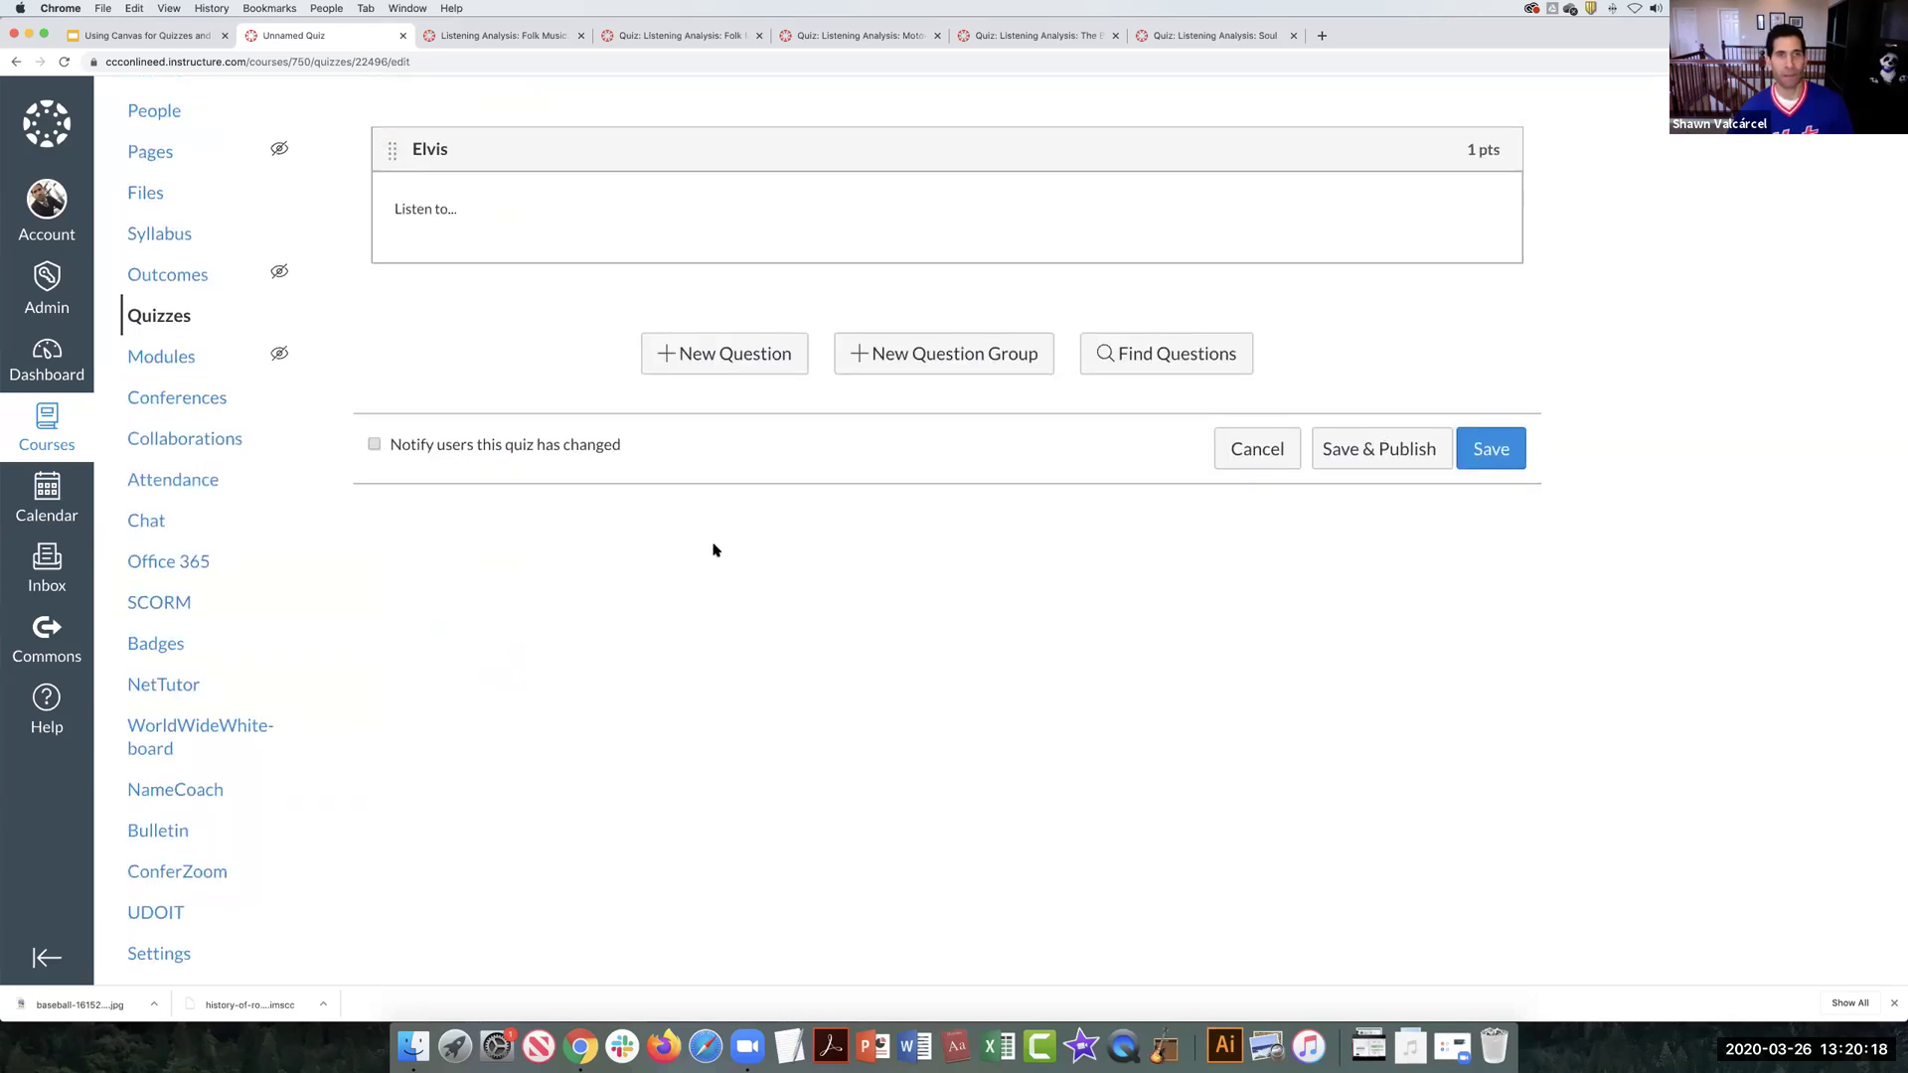
# Step: Look at the existing questions that can be found for the quiz, closing the search without selecting any
pyautogui.scroll(6, 714, 549)
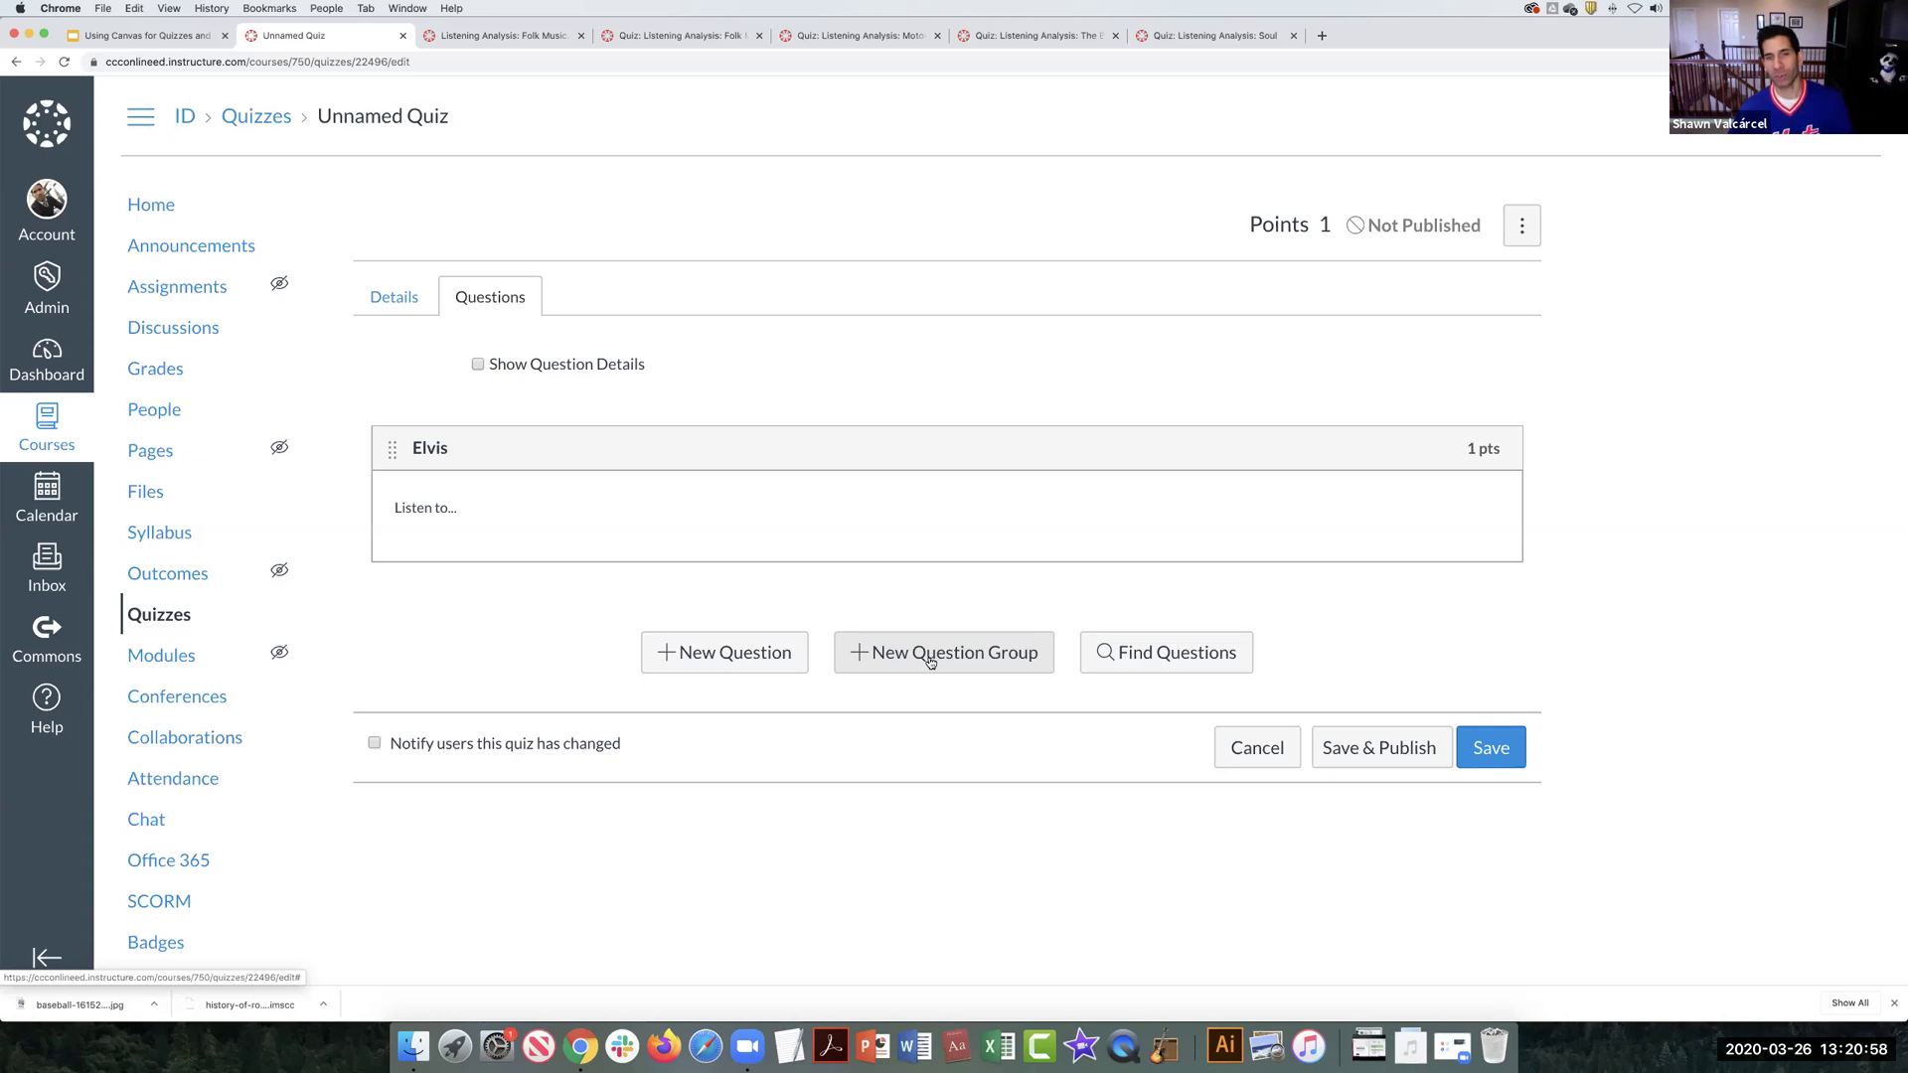
pyautogui.click(1172, 660)
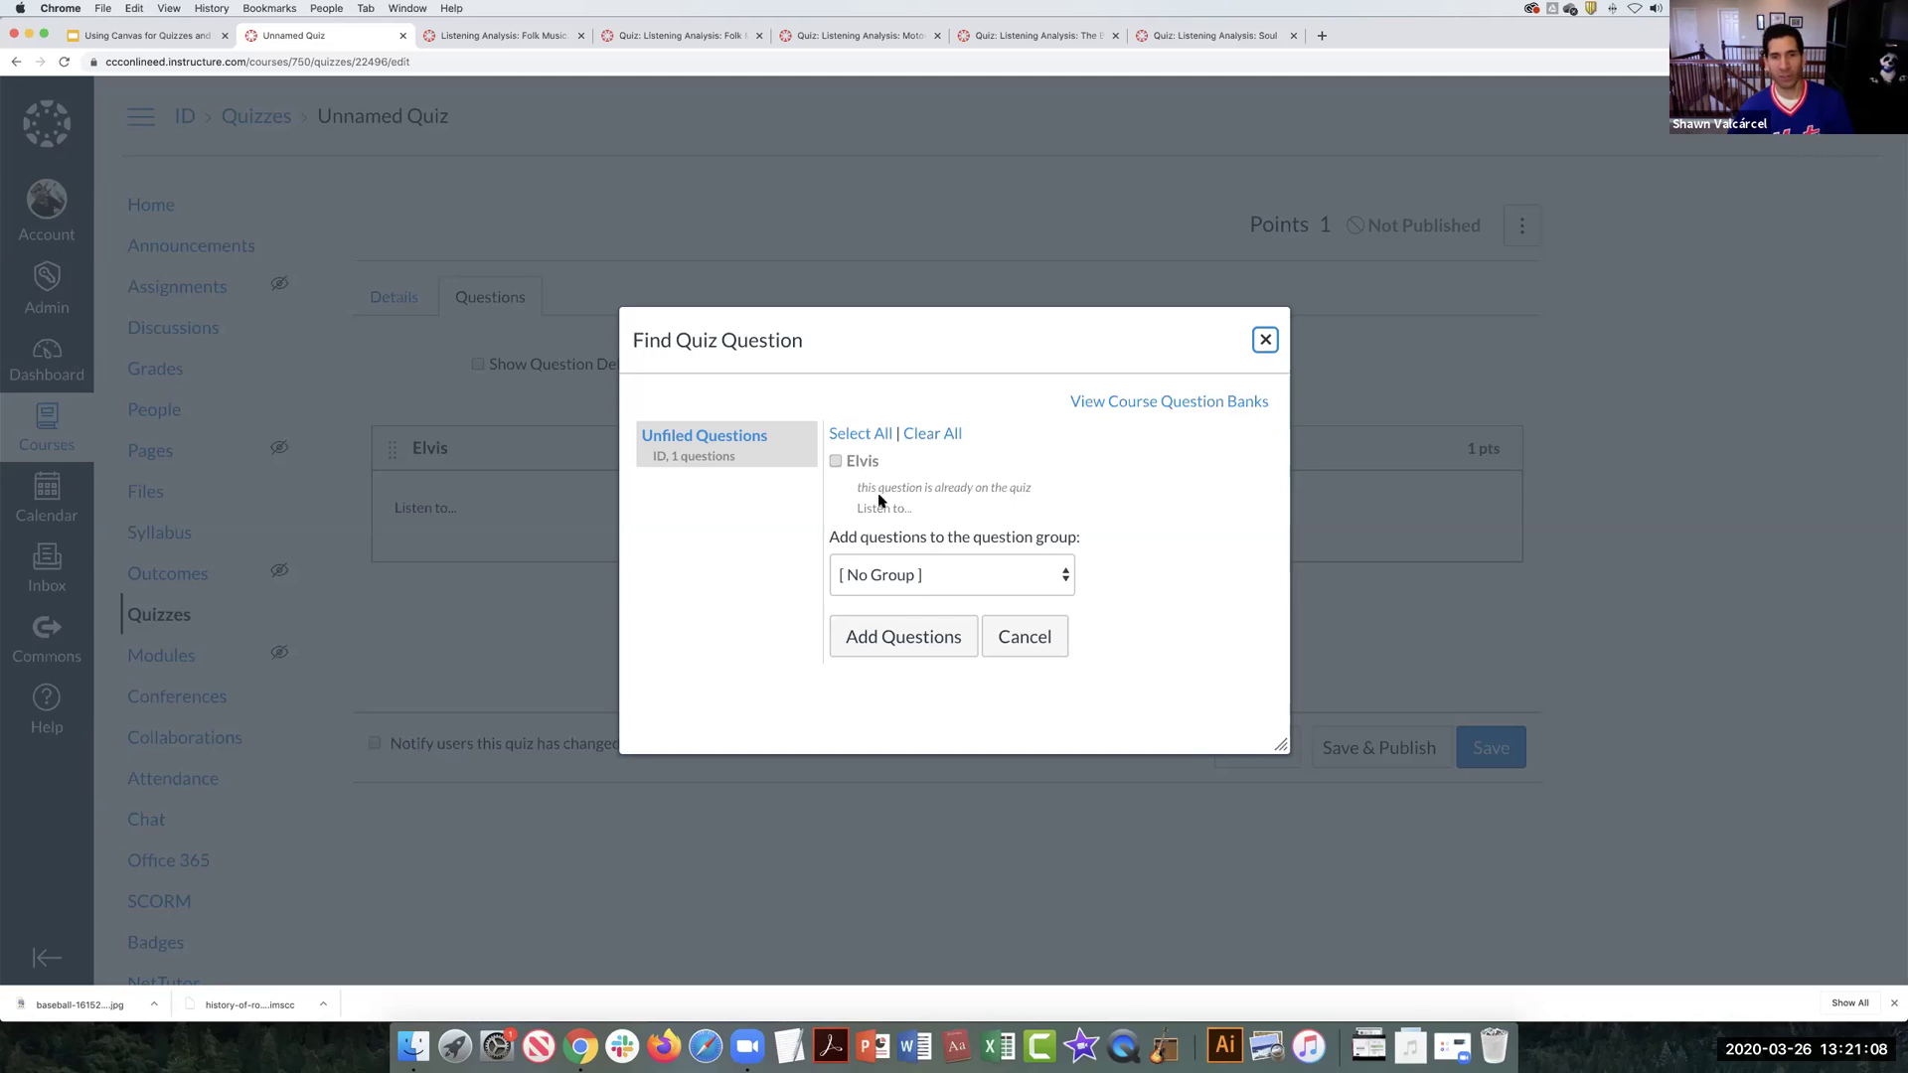
pyautogui.click(914, 641)
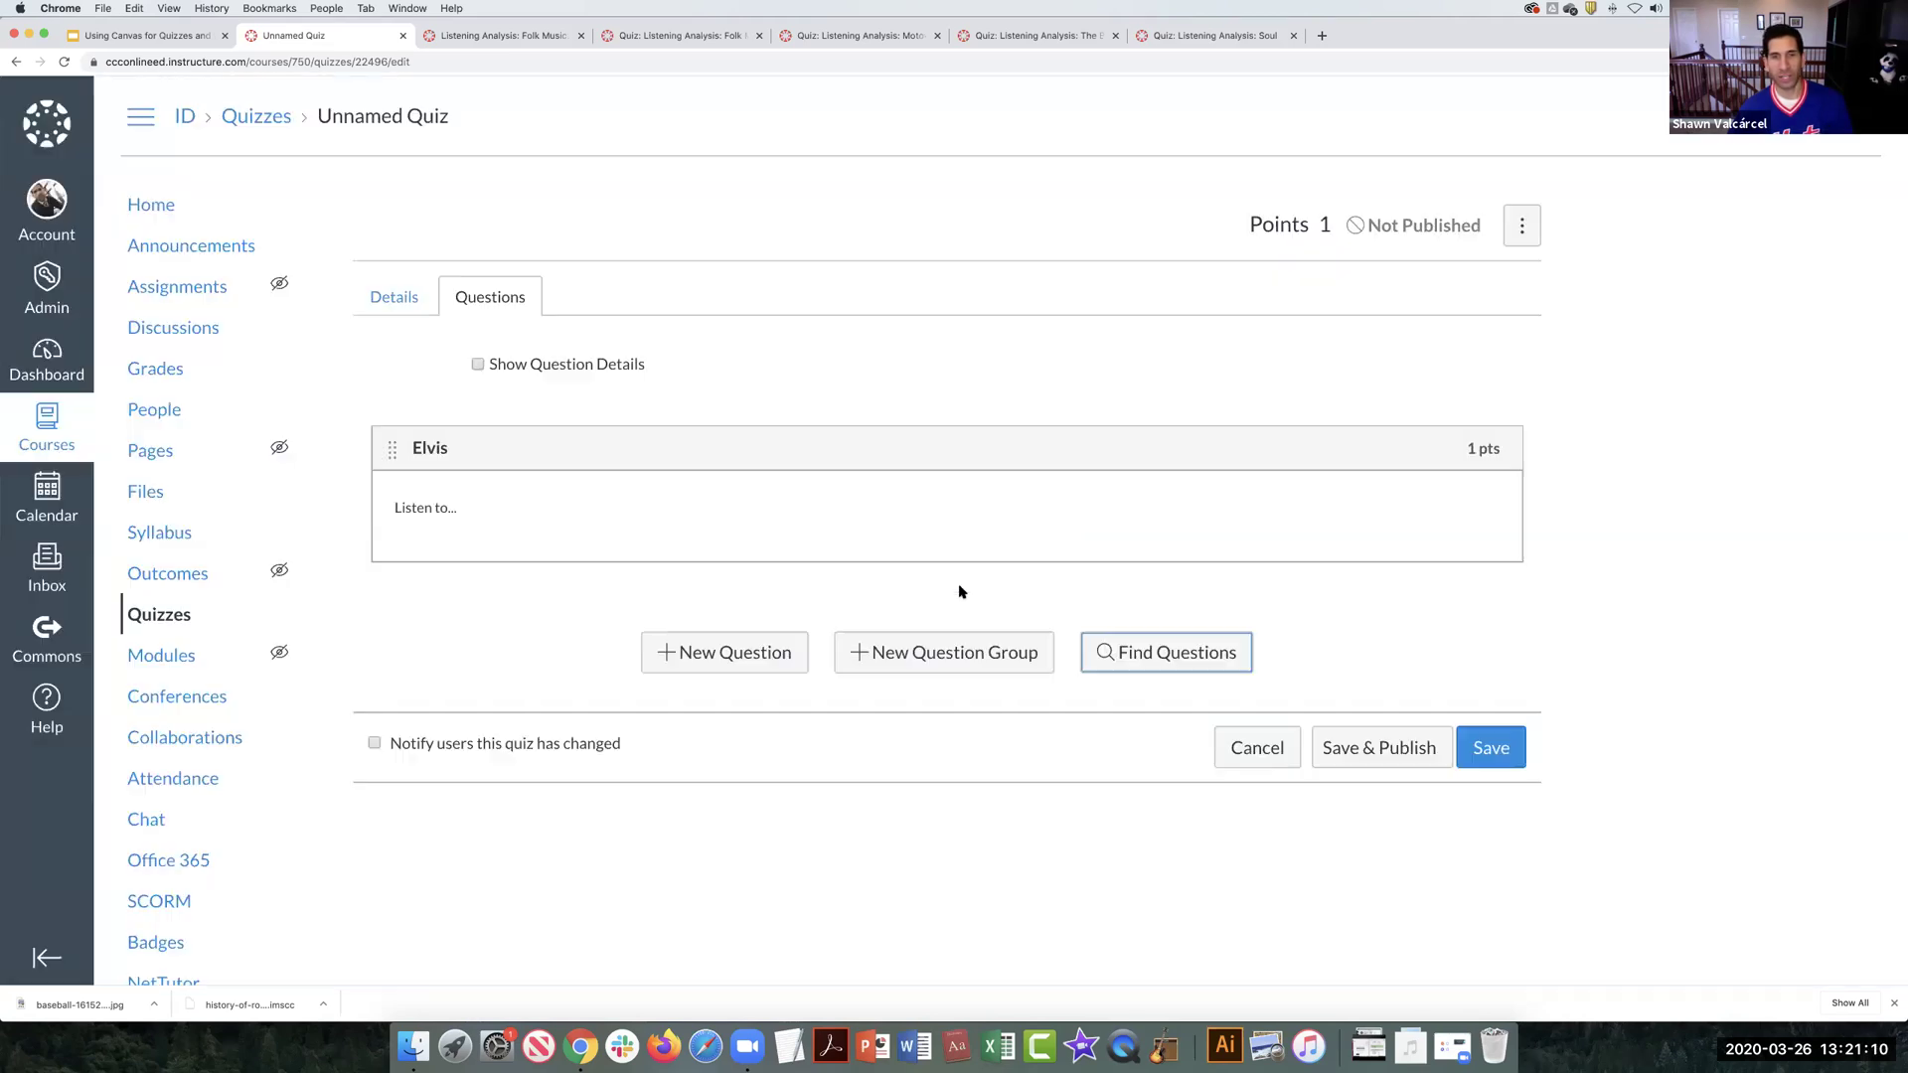
pyautogui.scroll(-2, 863, 507)
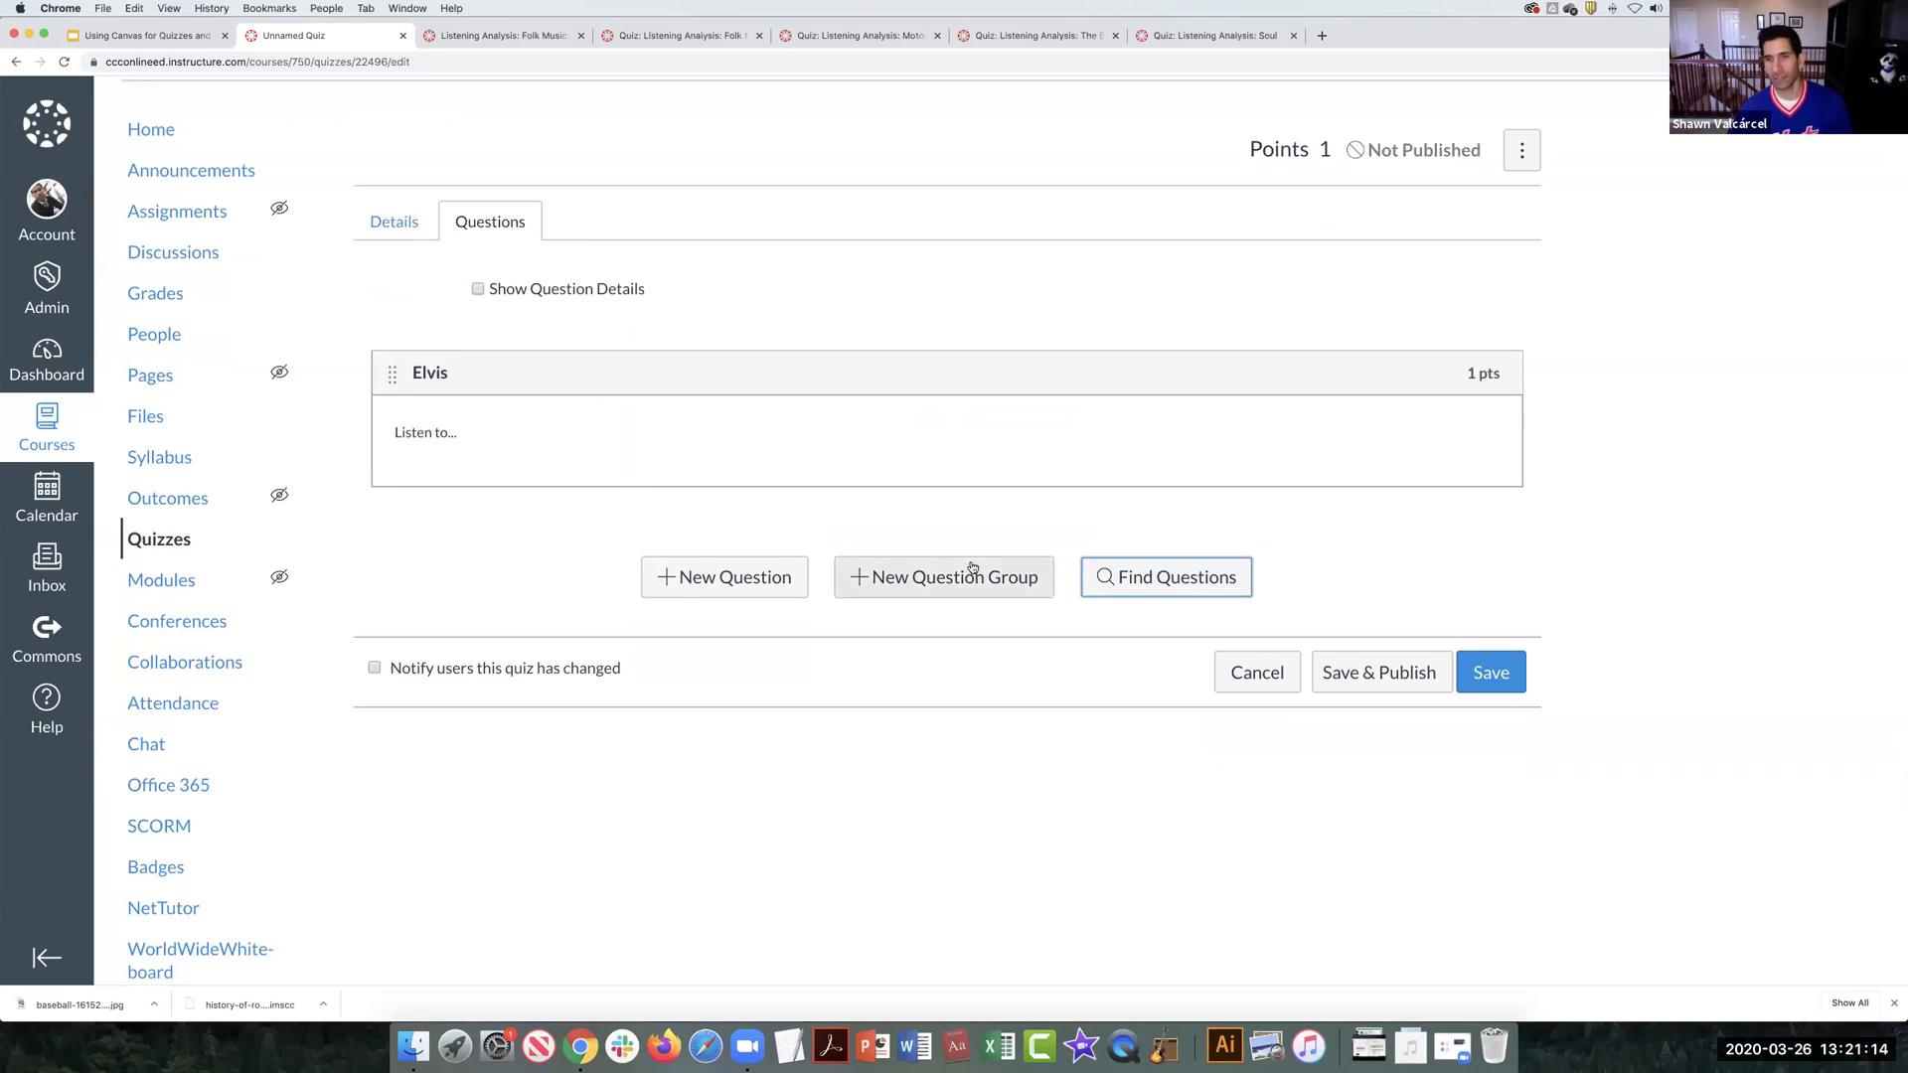
# Step: Save and publish the Lab 1 quiz
pyautogui.scroll(2, 970, 566)
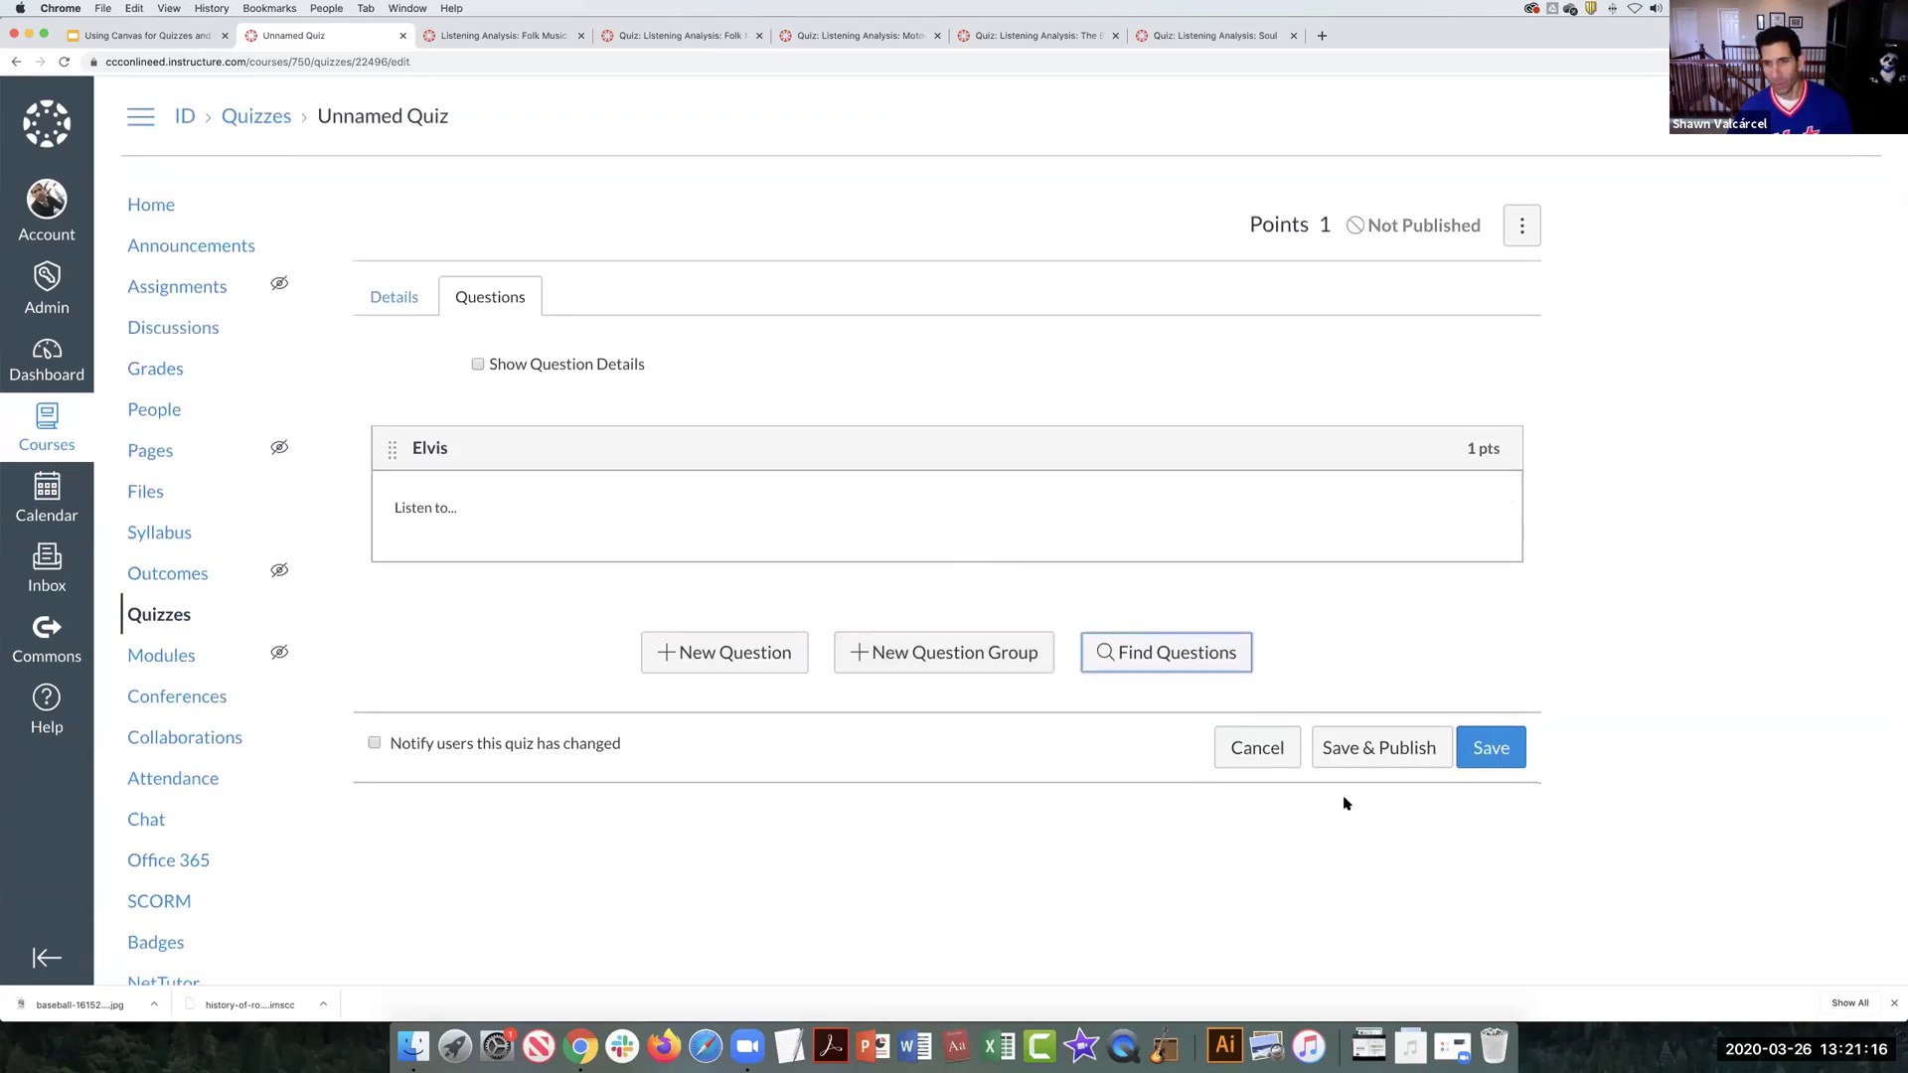
pyautogui.click(1383, 755)
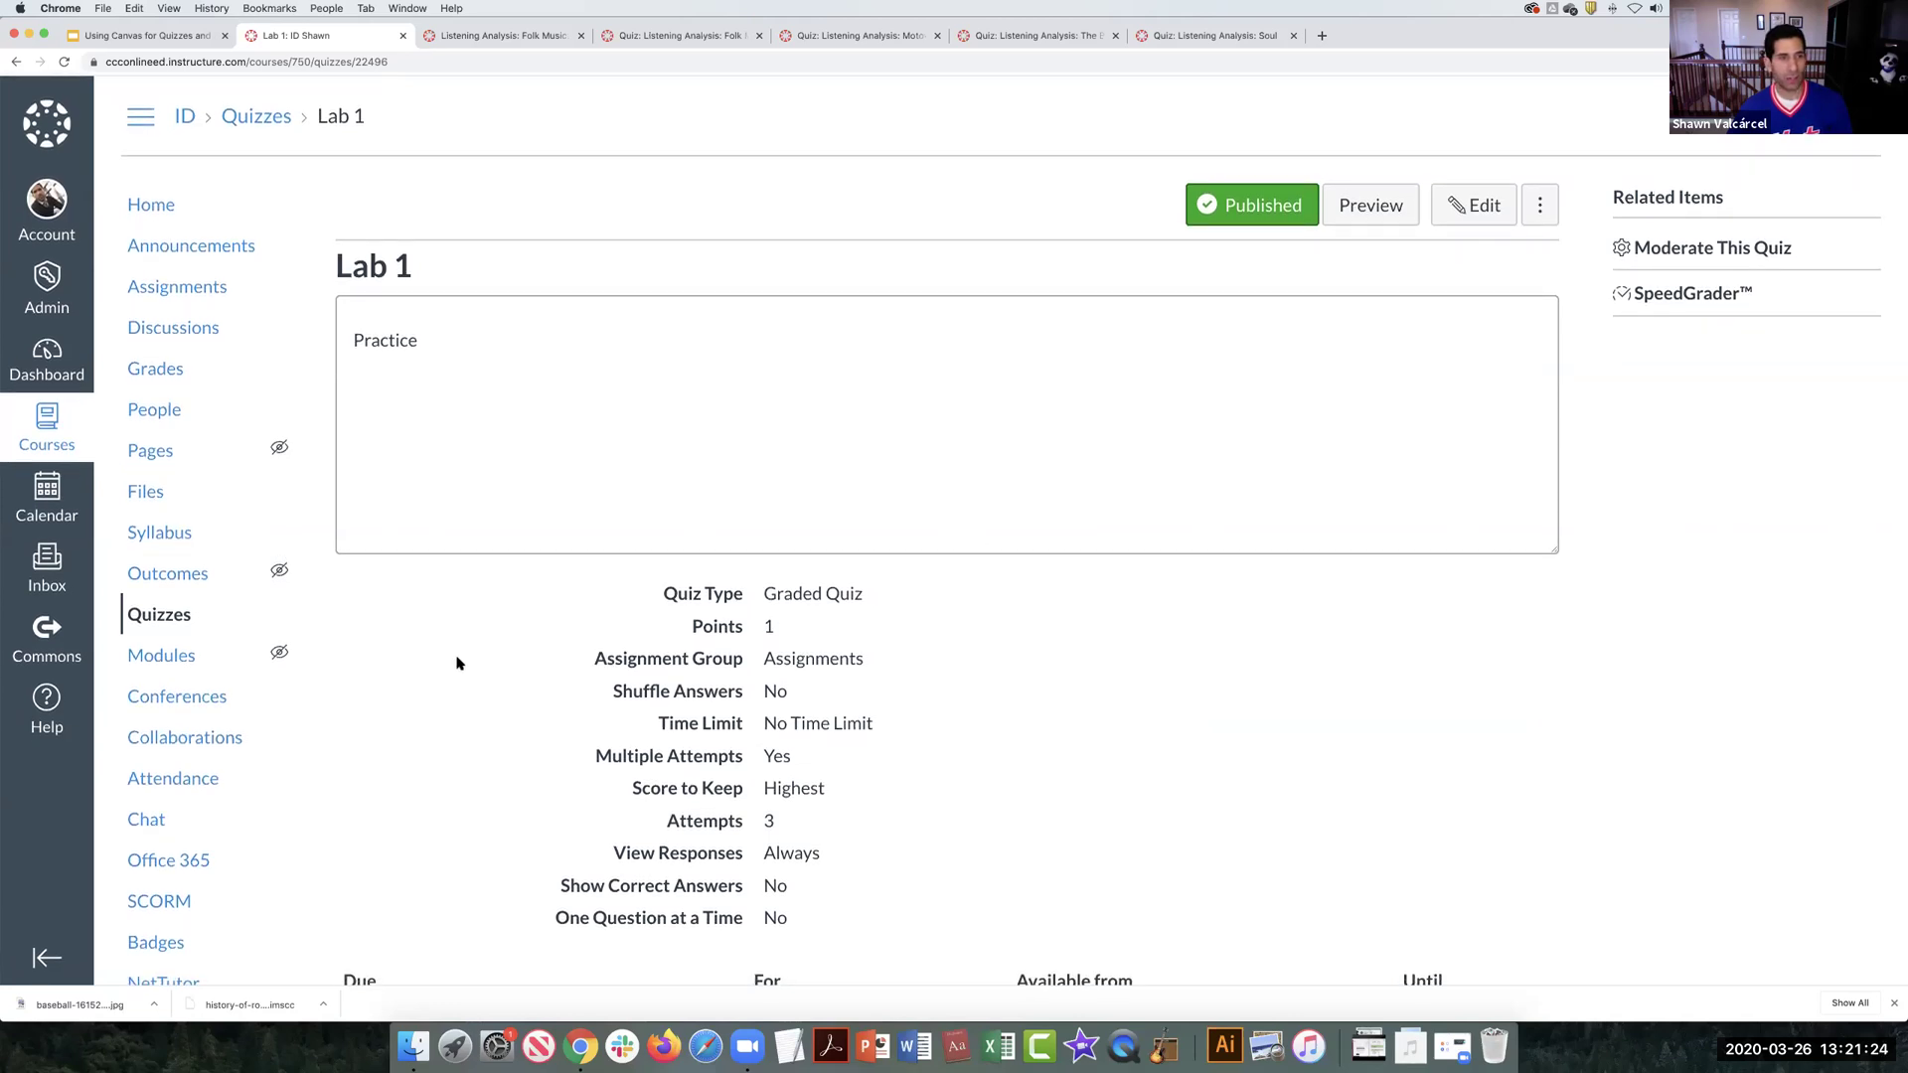
# Step: Open the management page for the course's question banks from the quiz list
pyautogui.click(171, 620)
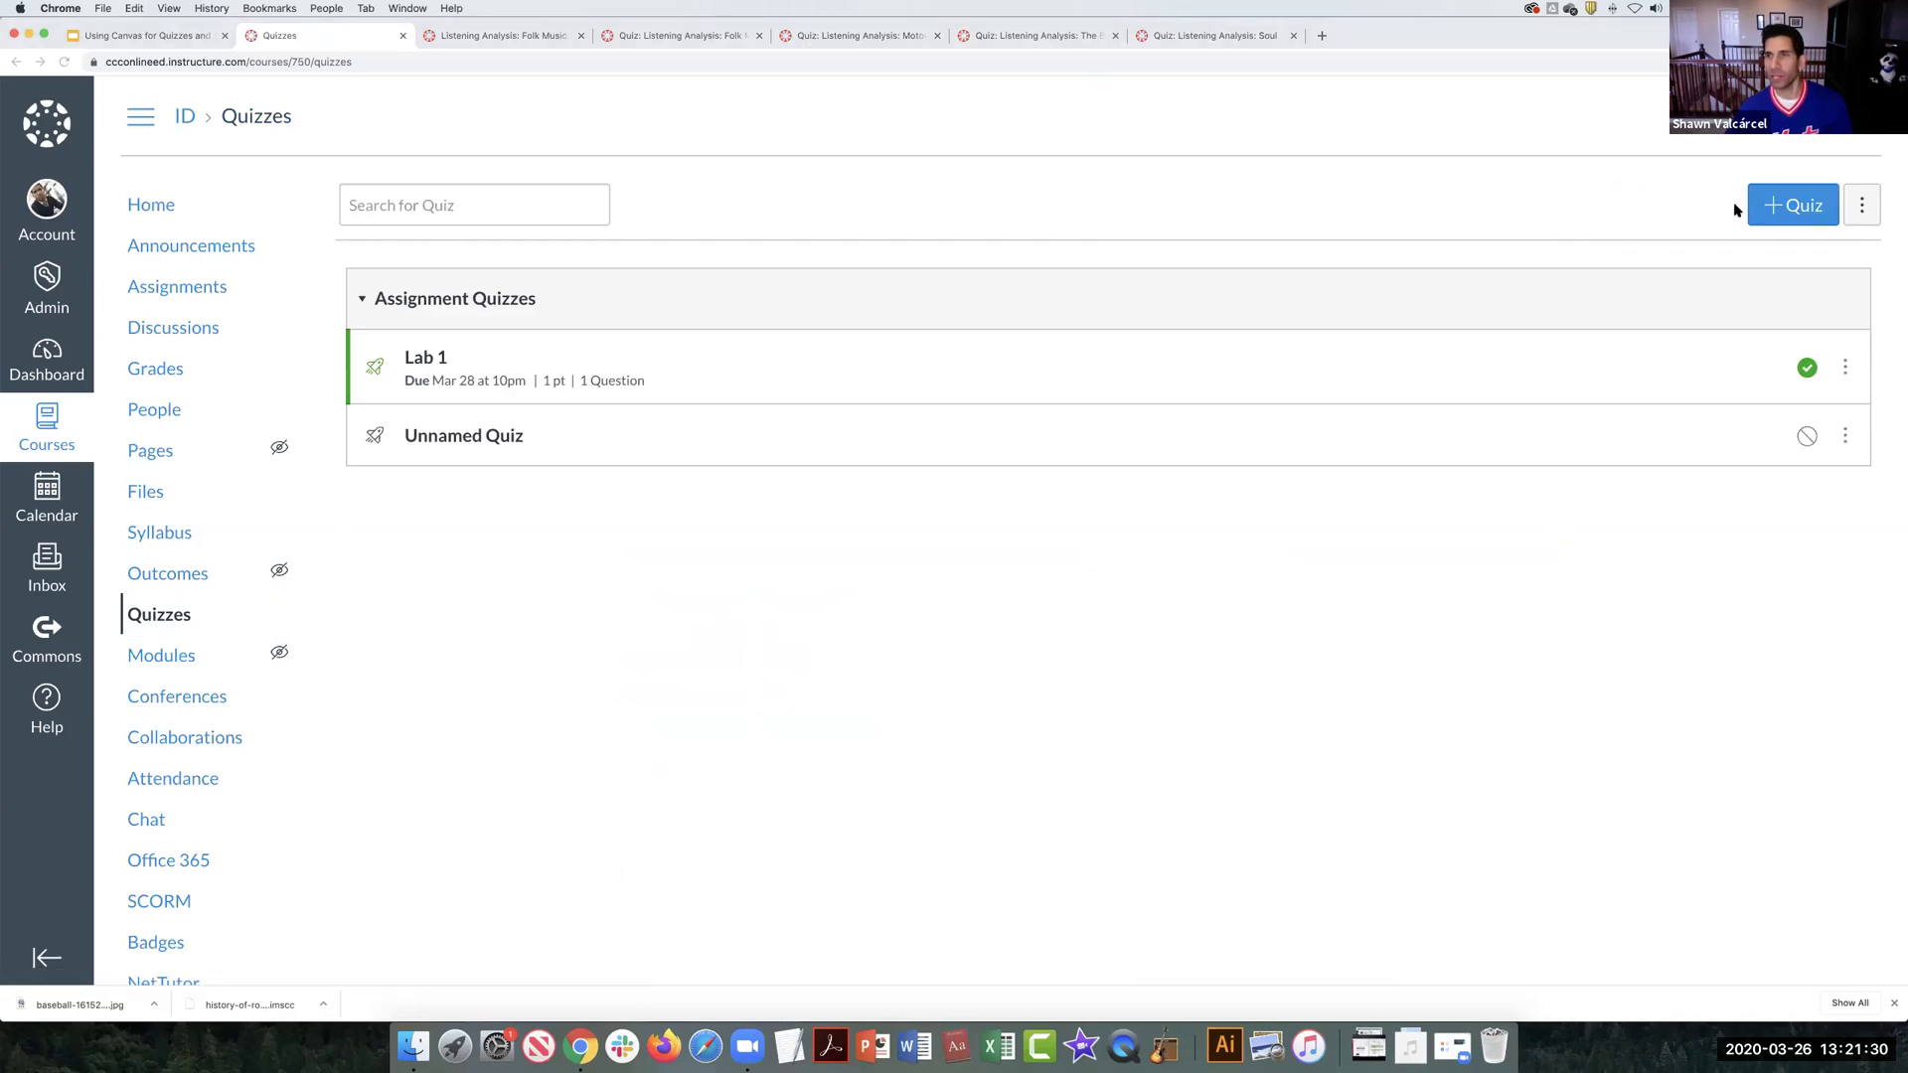
pyautogui.click(1862, 206)
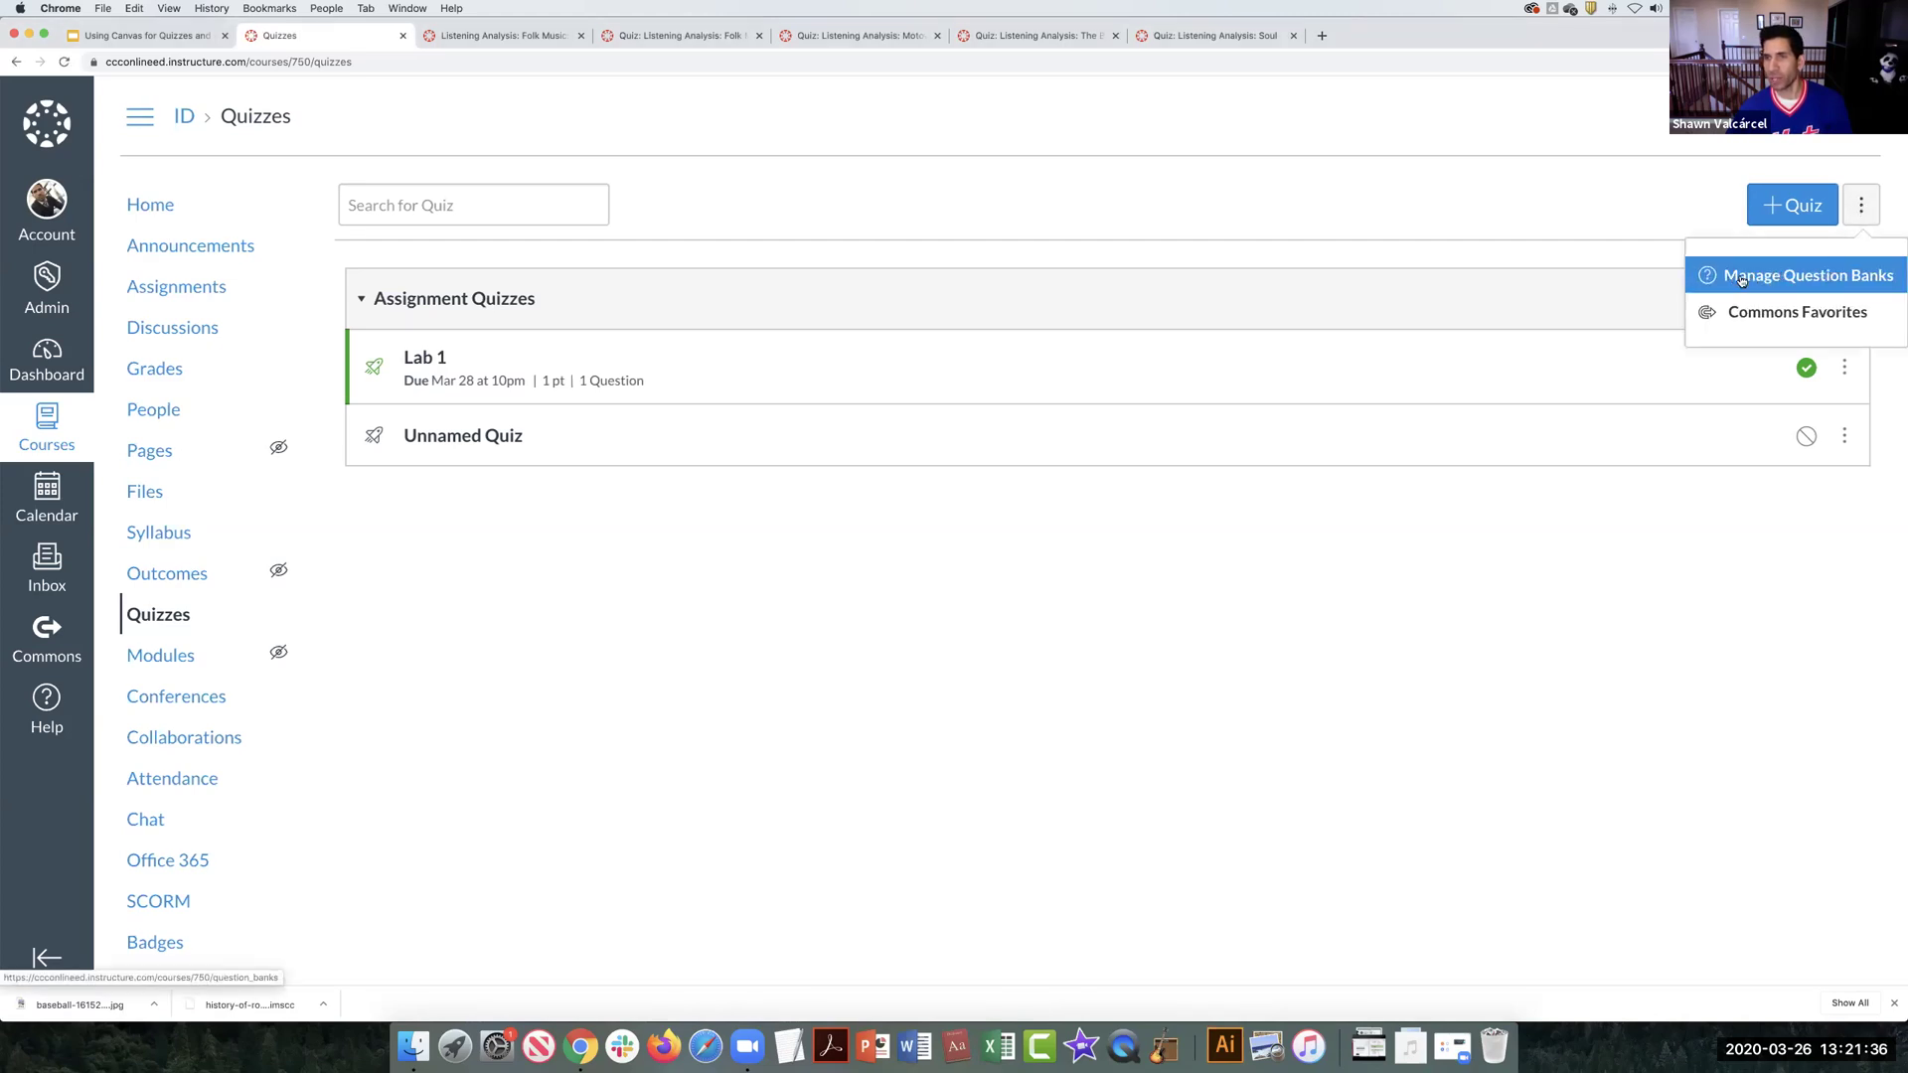
pyautogui.click(1806, 278)
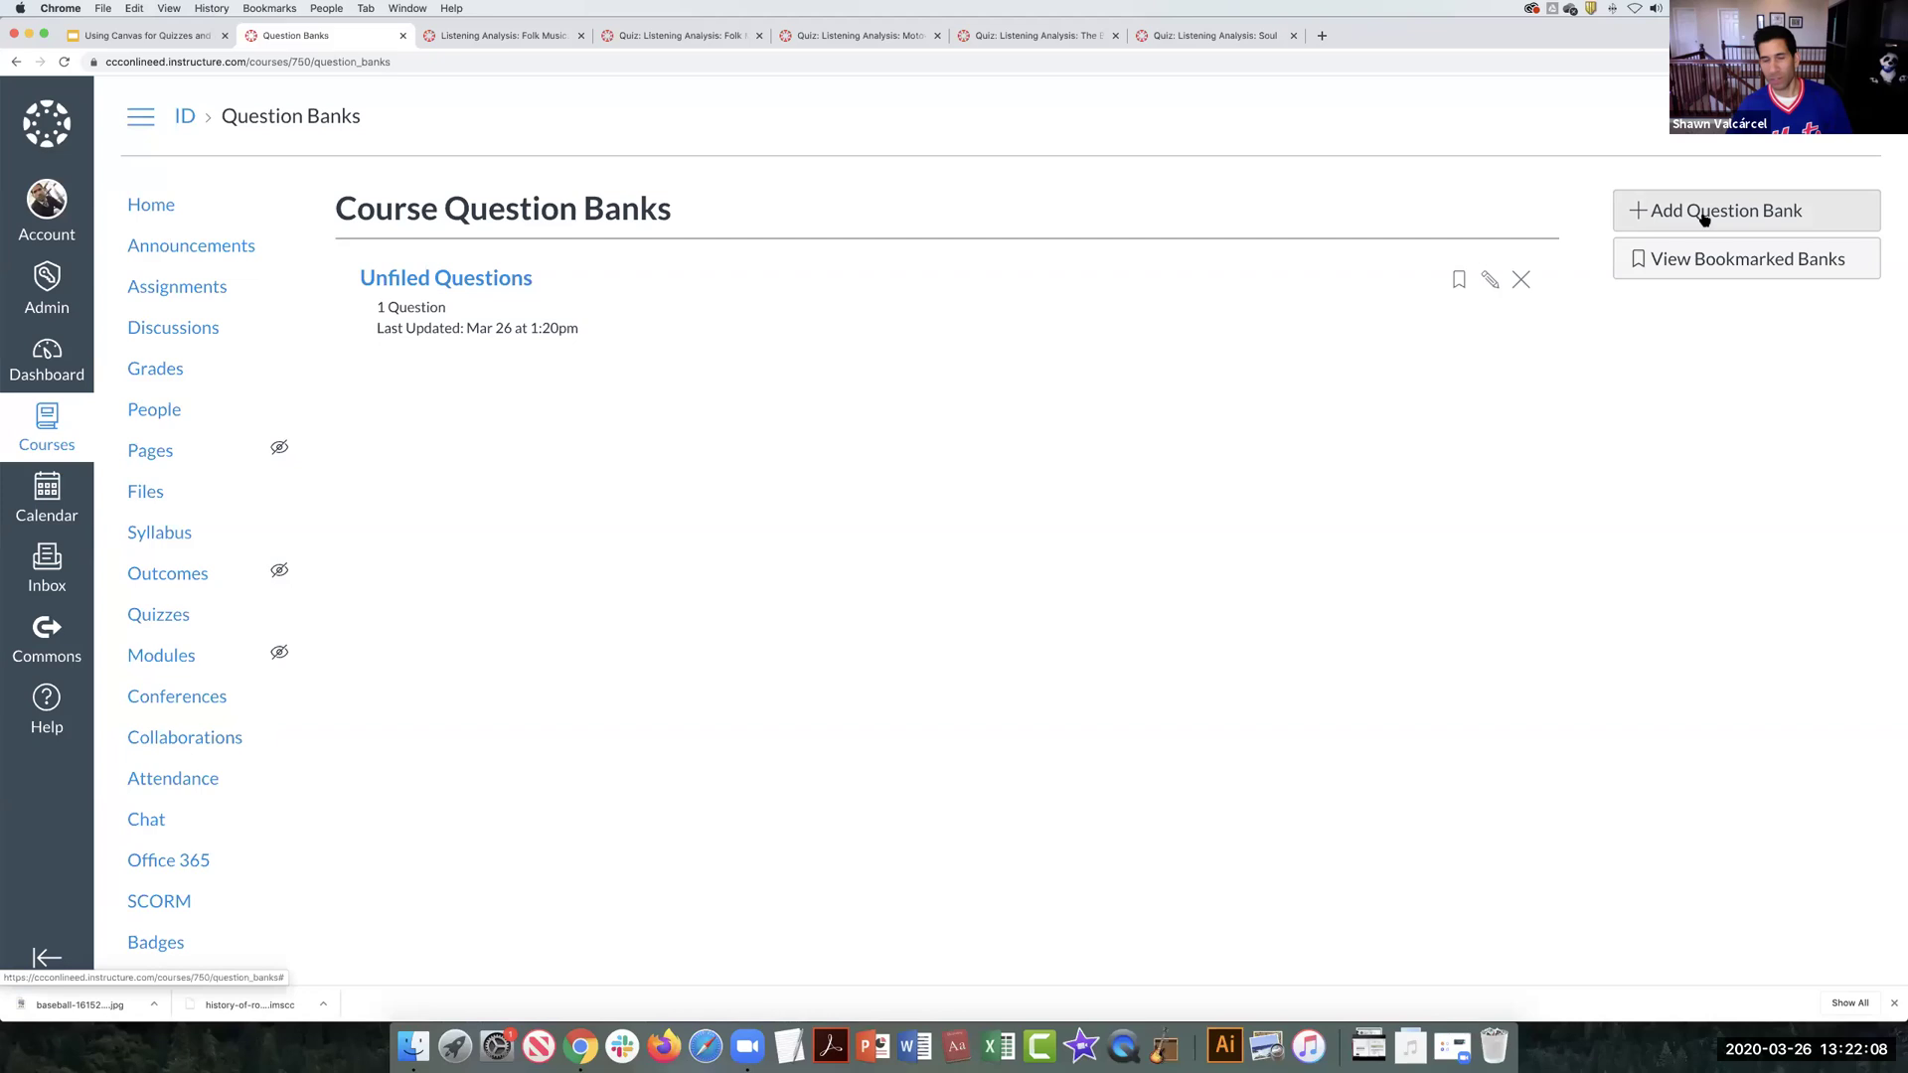
# Step: Add a course question bank named "The 1950s"
pyautogui.click(1702, 217)
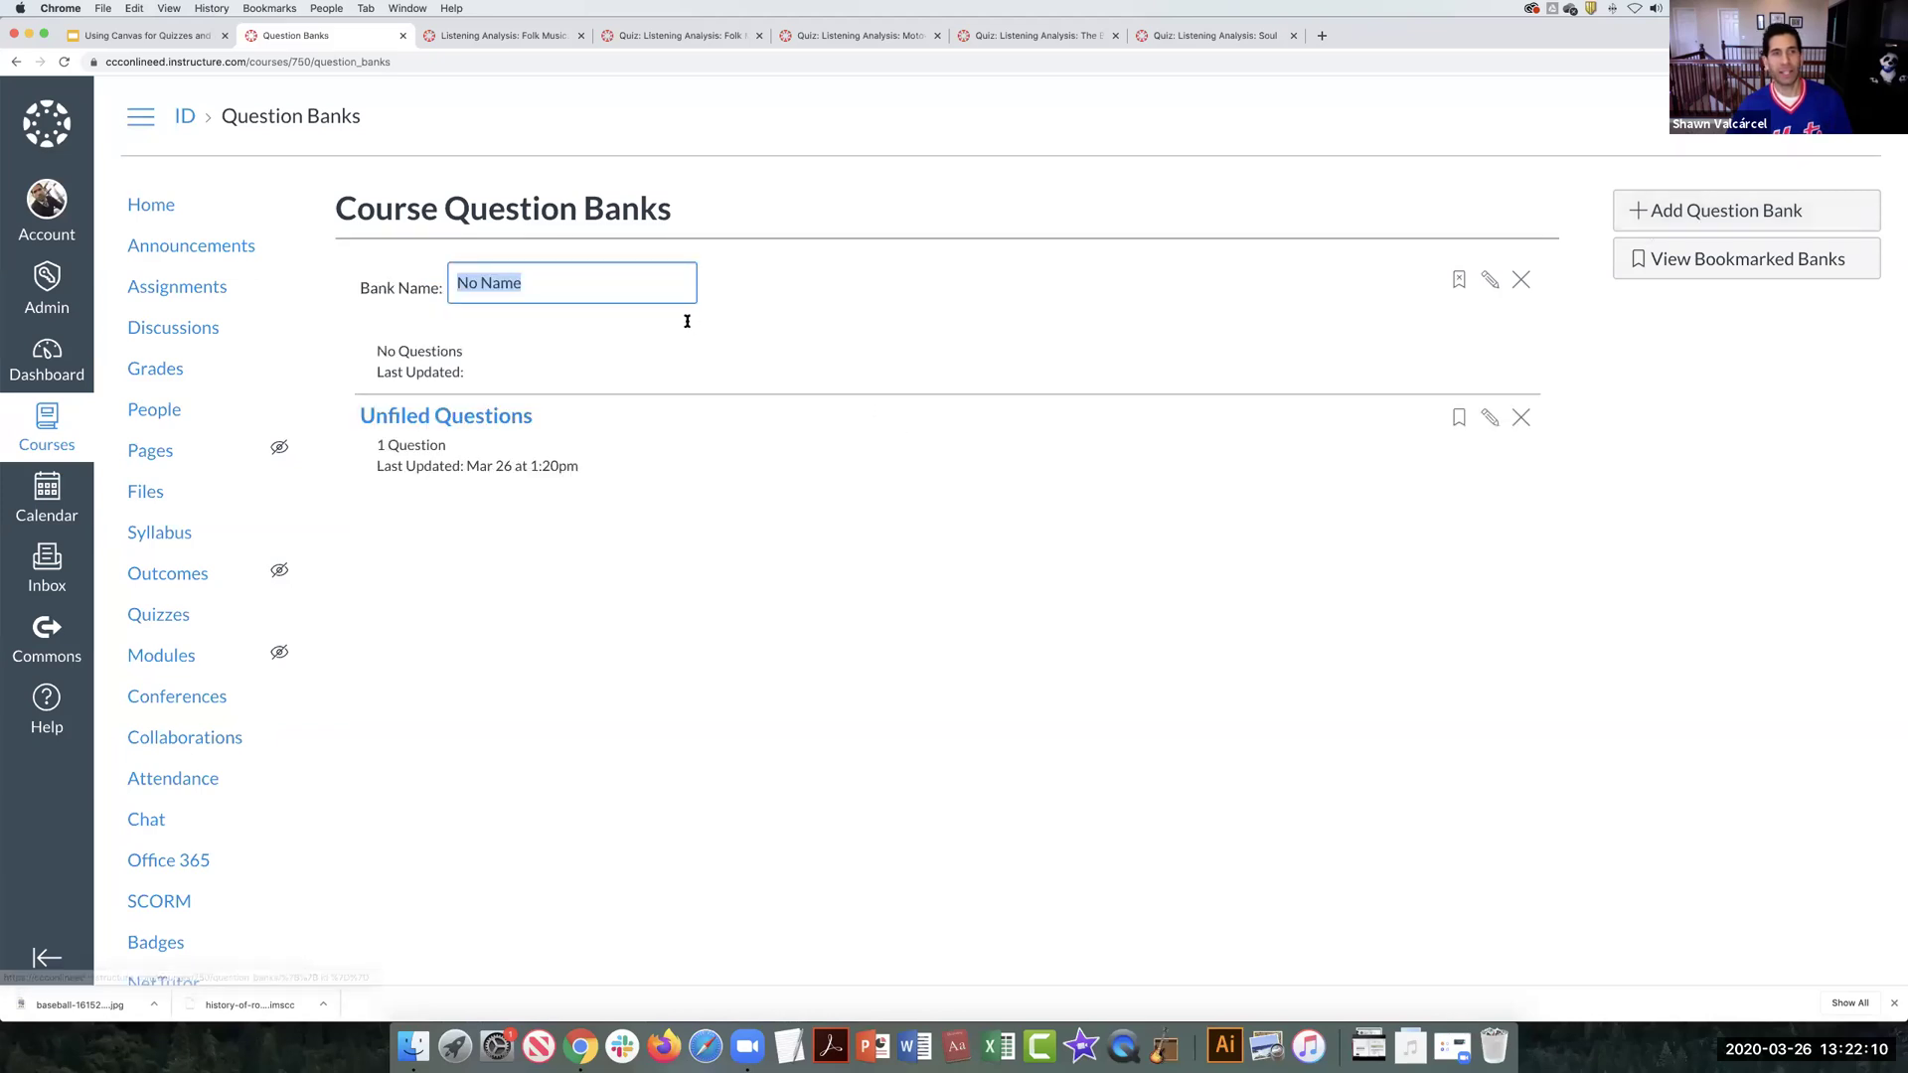
pyautogui.write('The 1950')
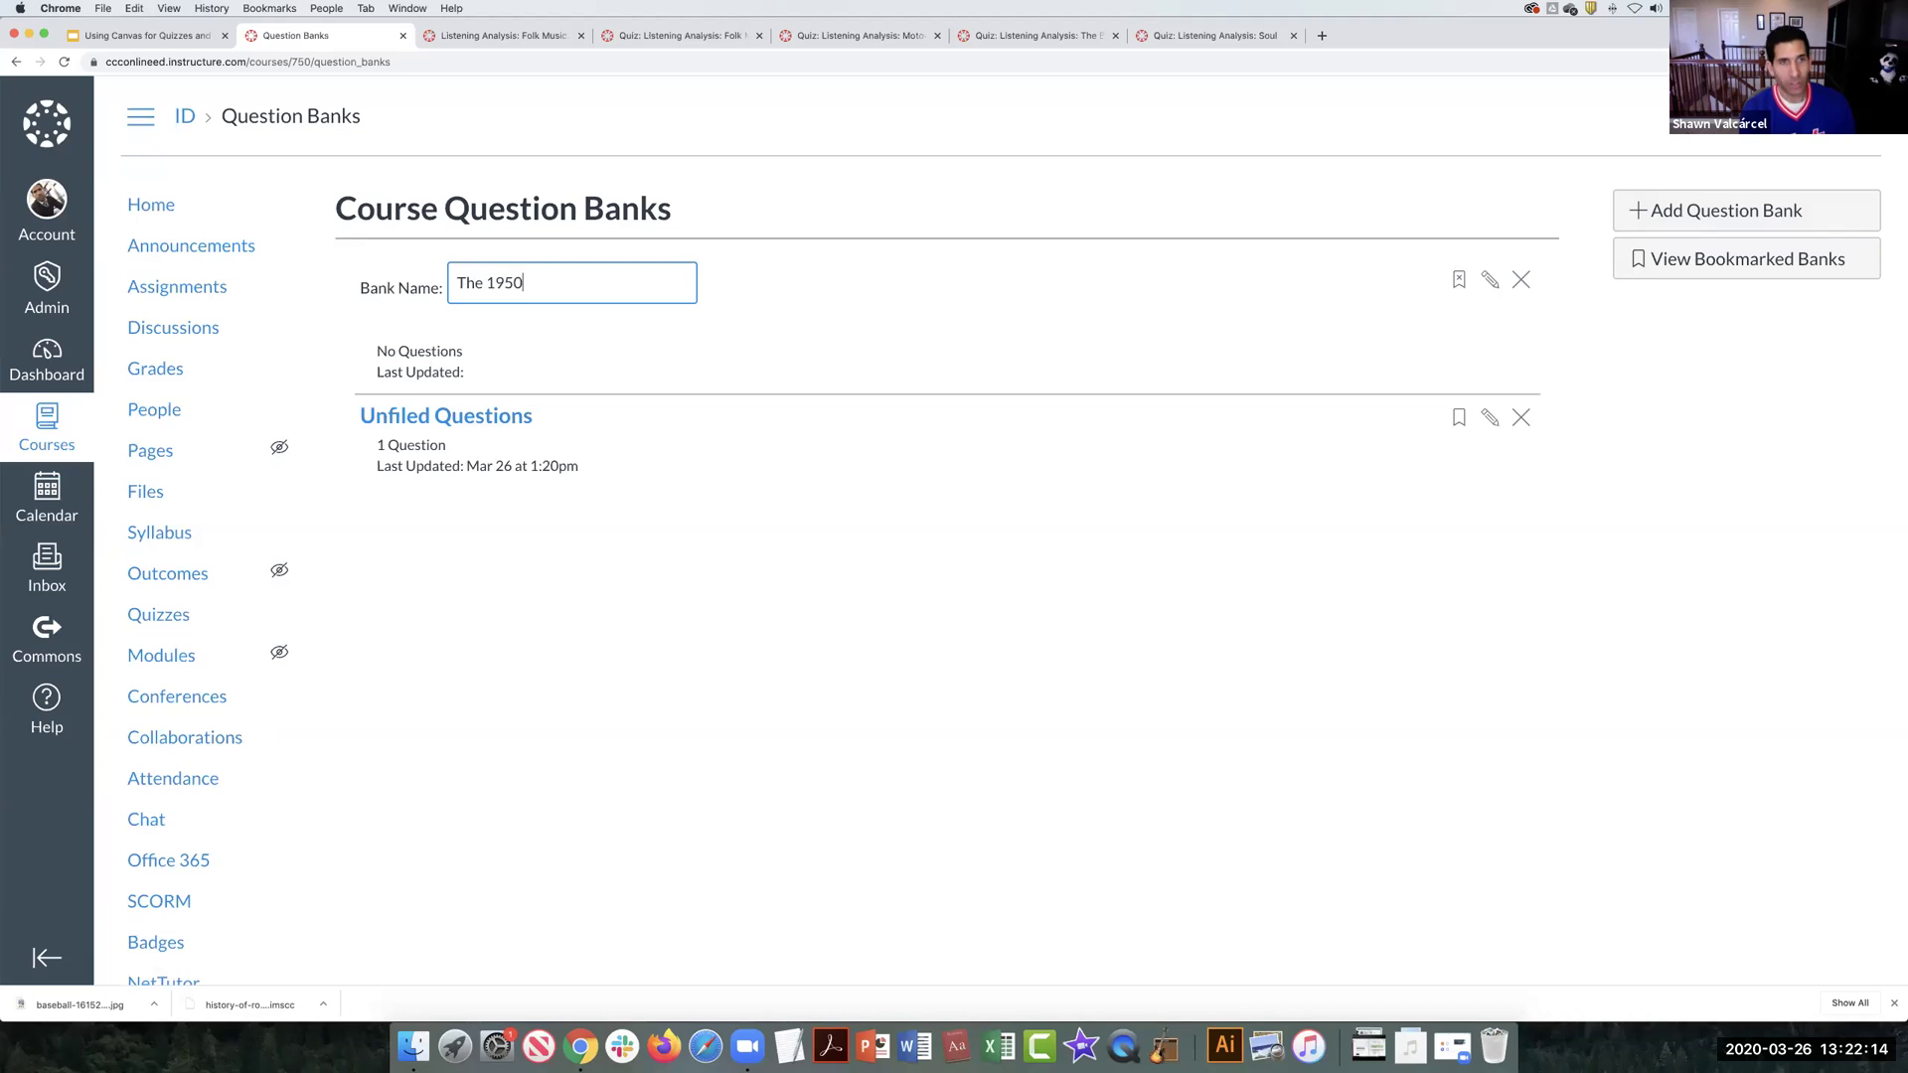
pyautogui.write('s')
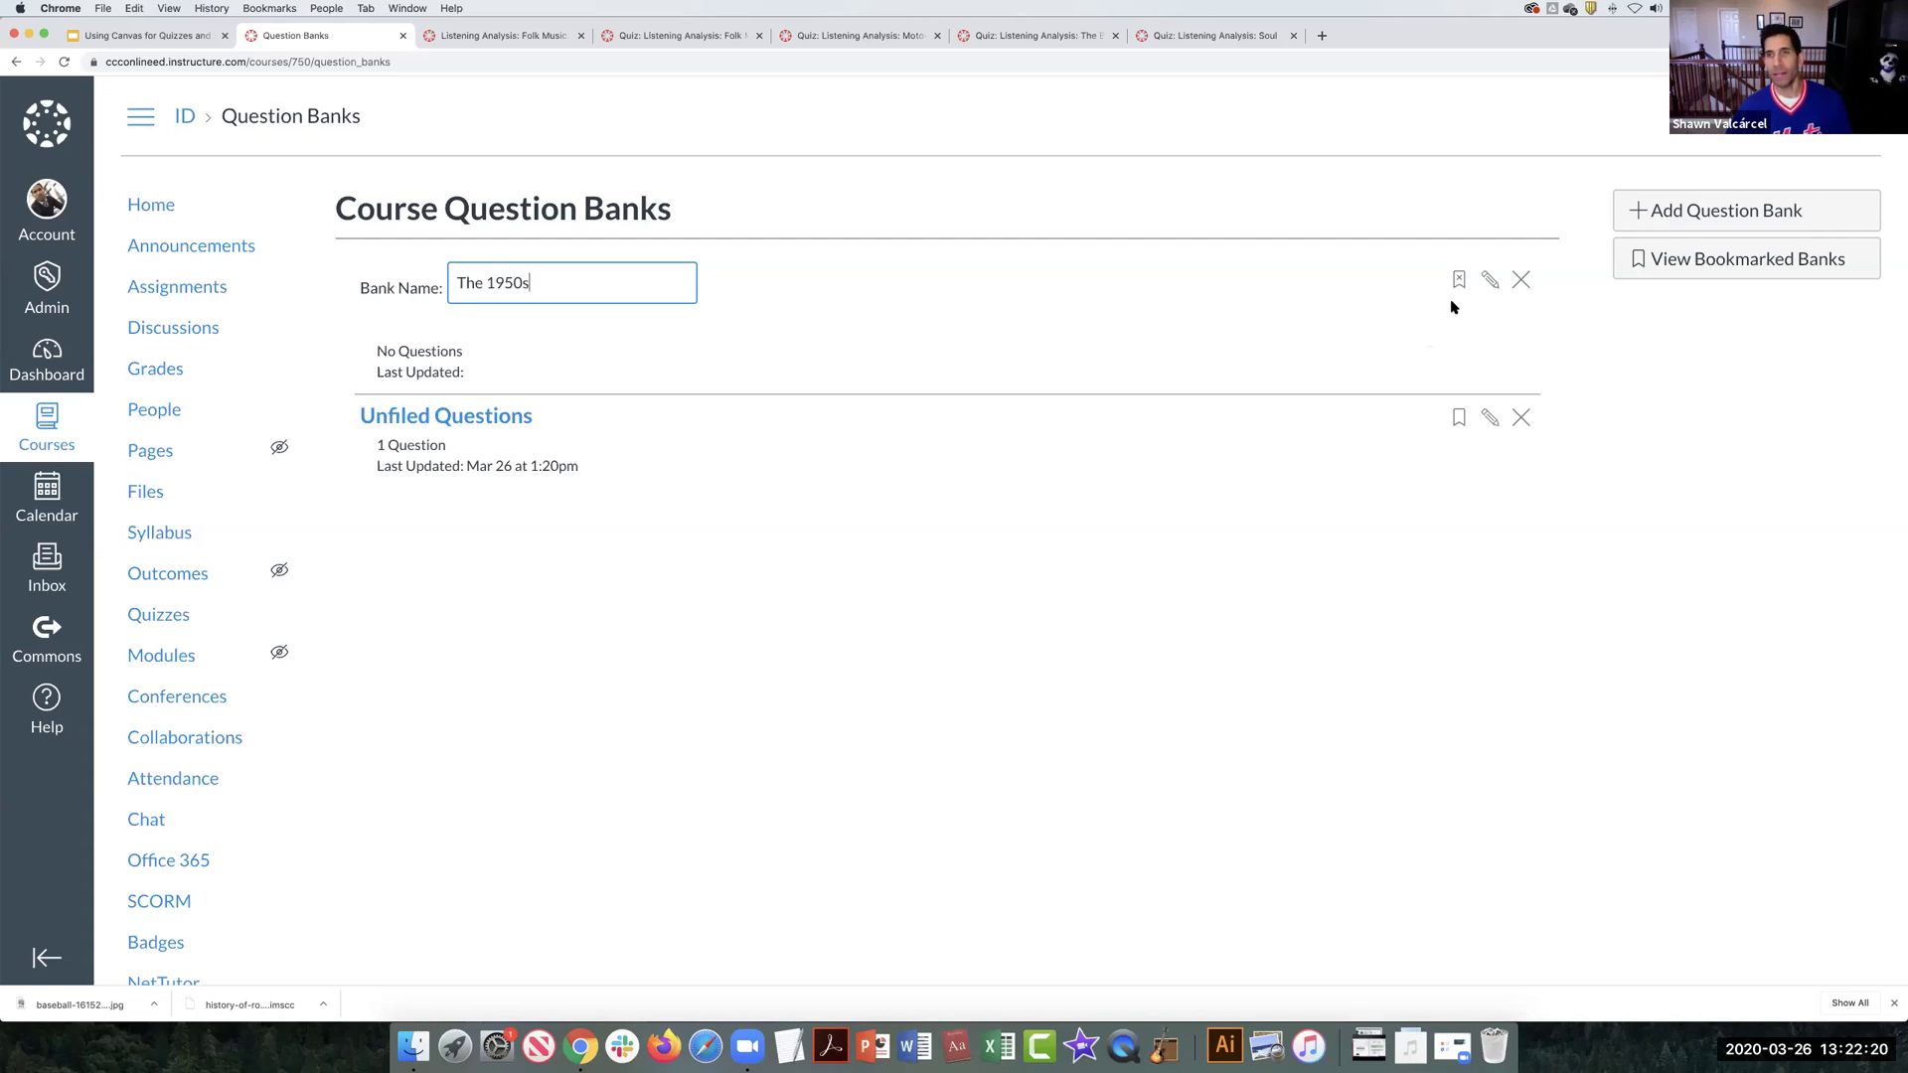
pyautogui.click(656, 357)
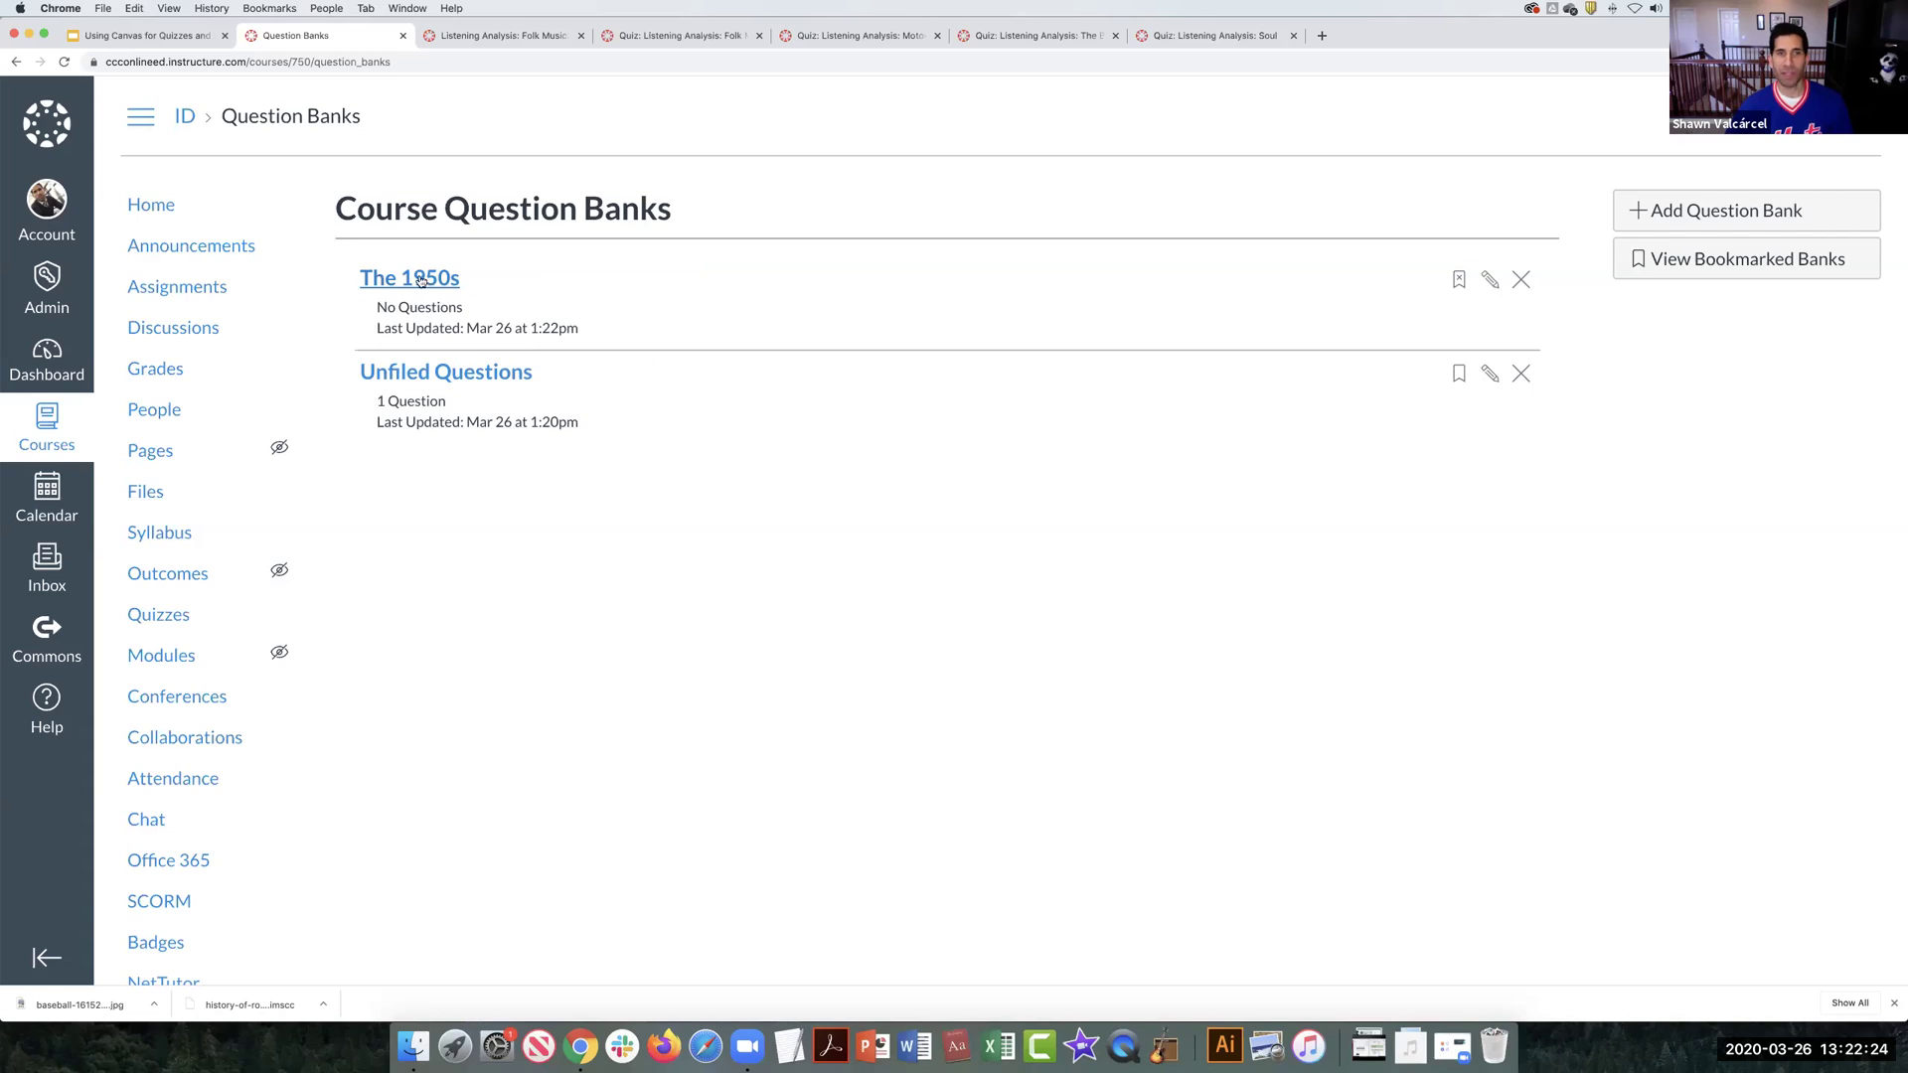
# Step: Add another course question bank named "Hip Hop"
pyautogui.click(1659, 209)
pyautogui.write('Hip Hop')
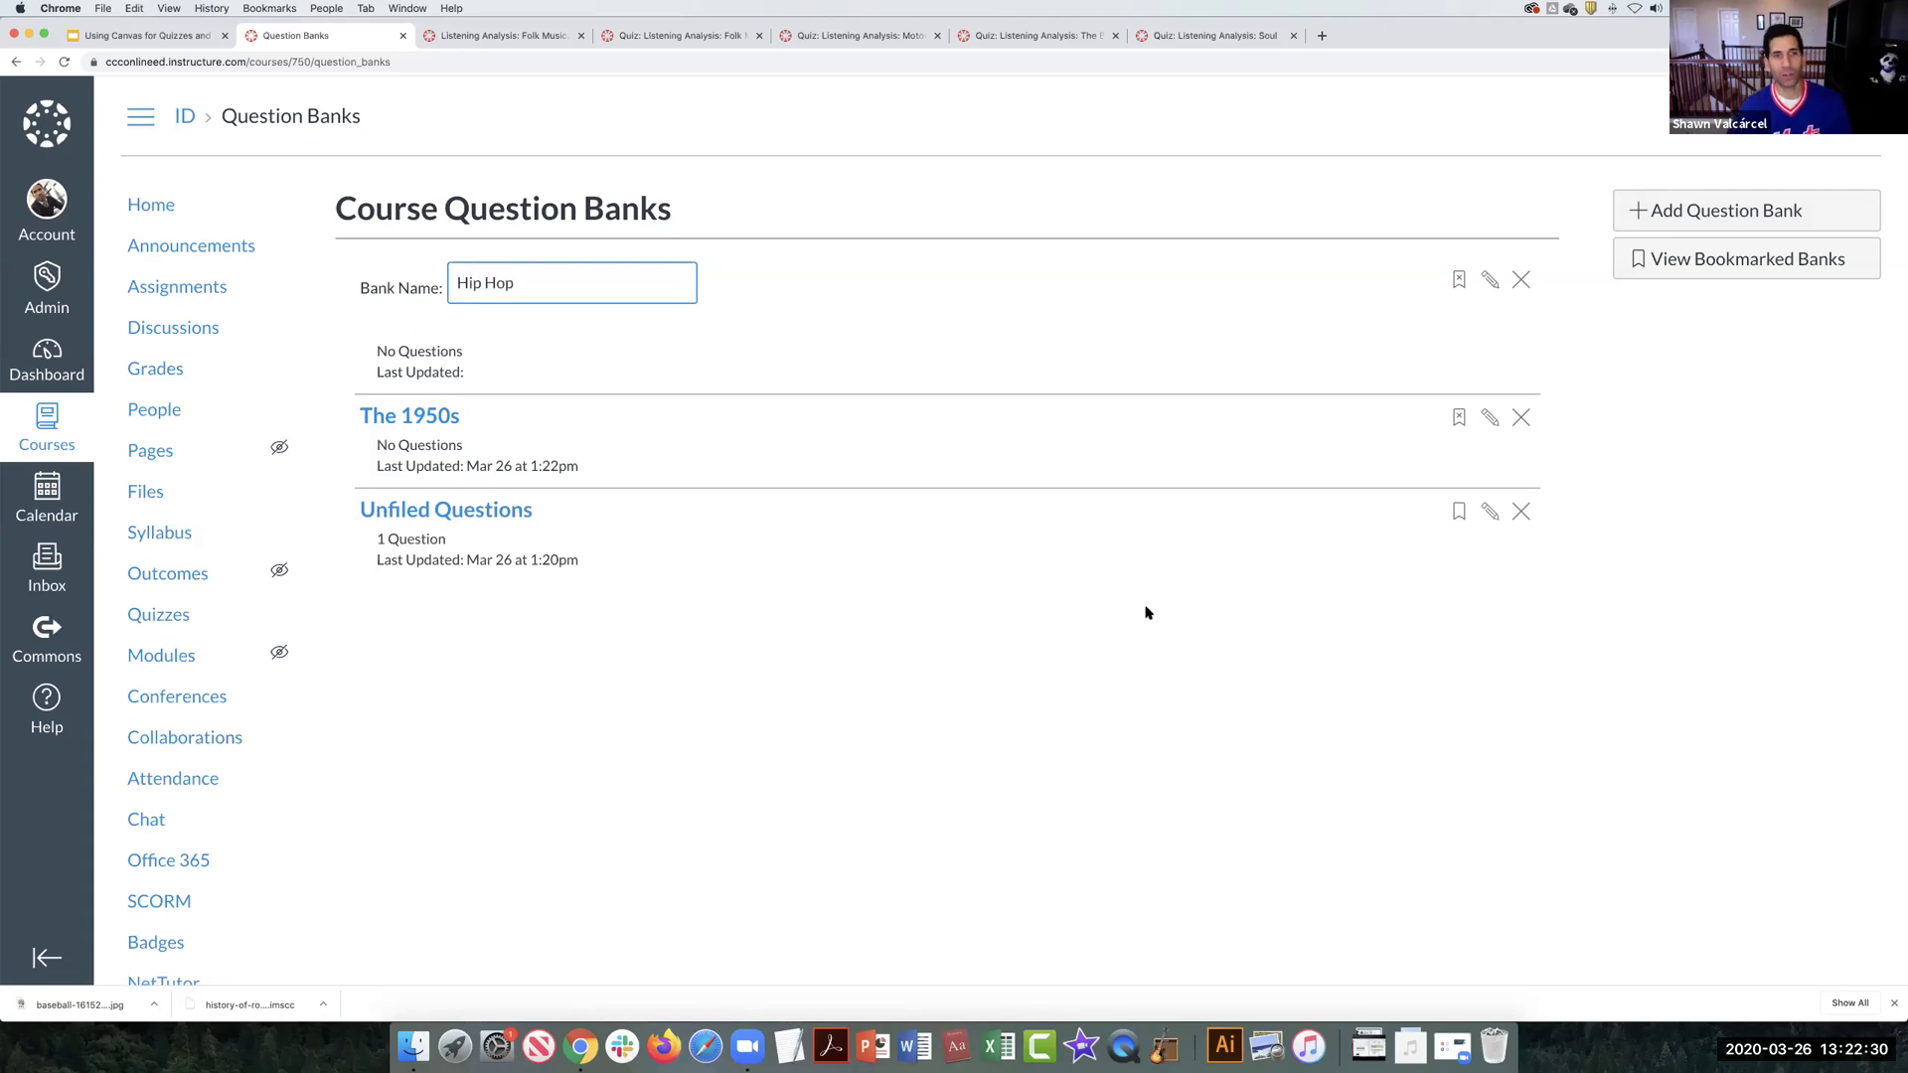
pyautogui.press('Return')
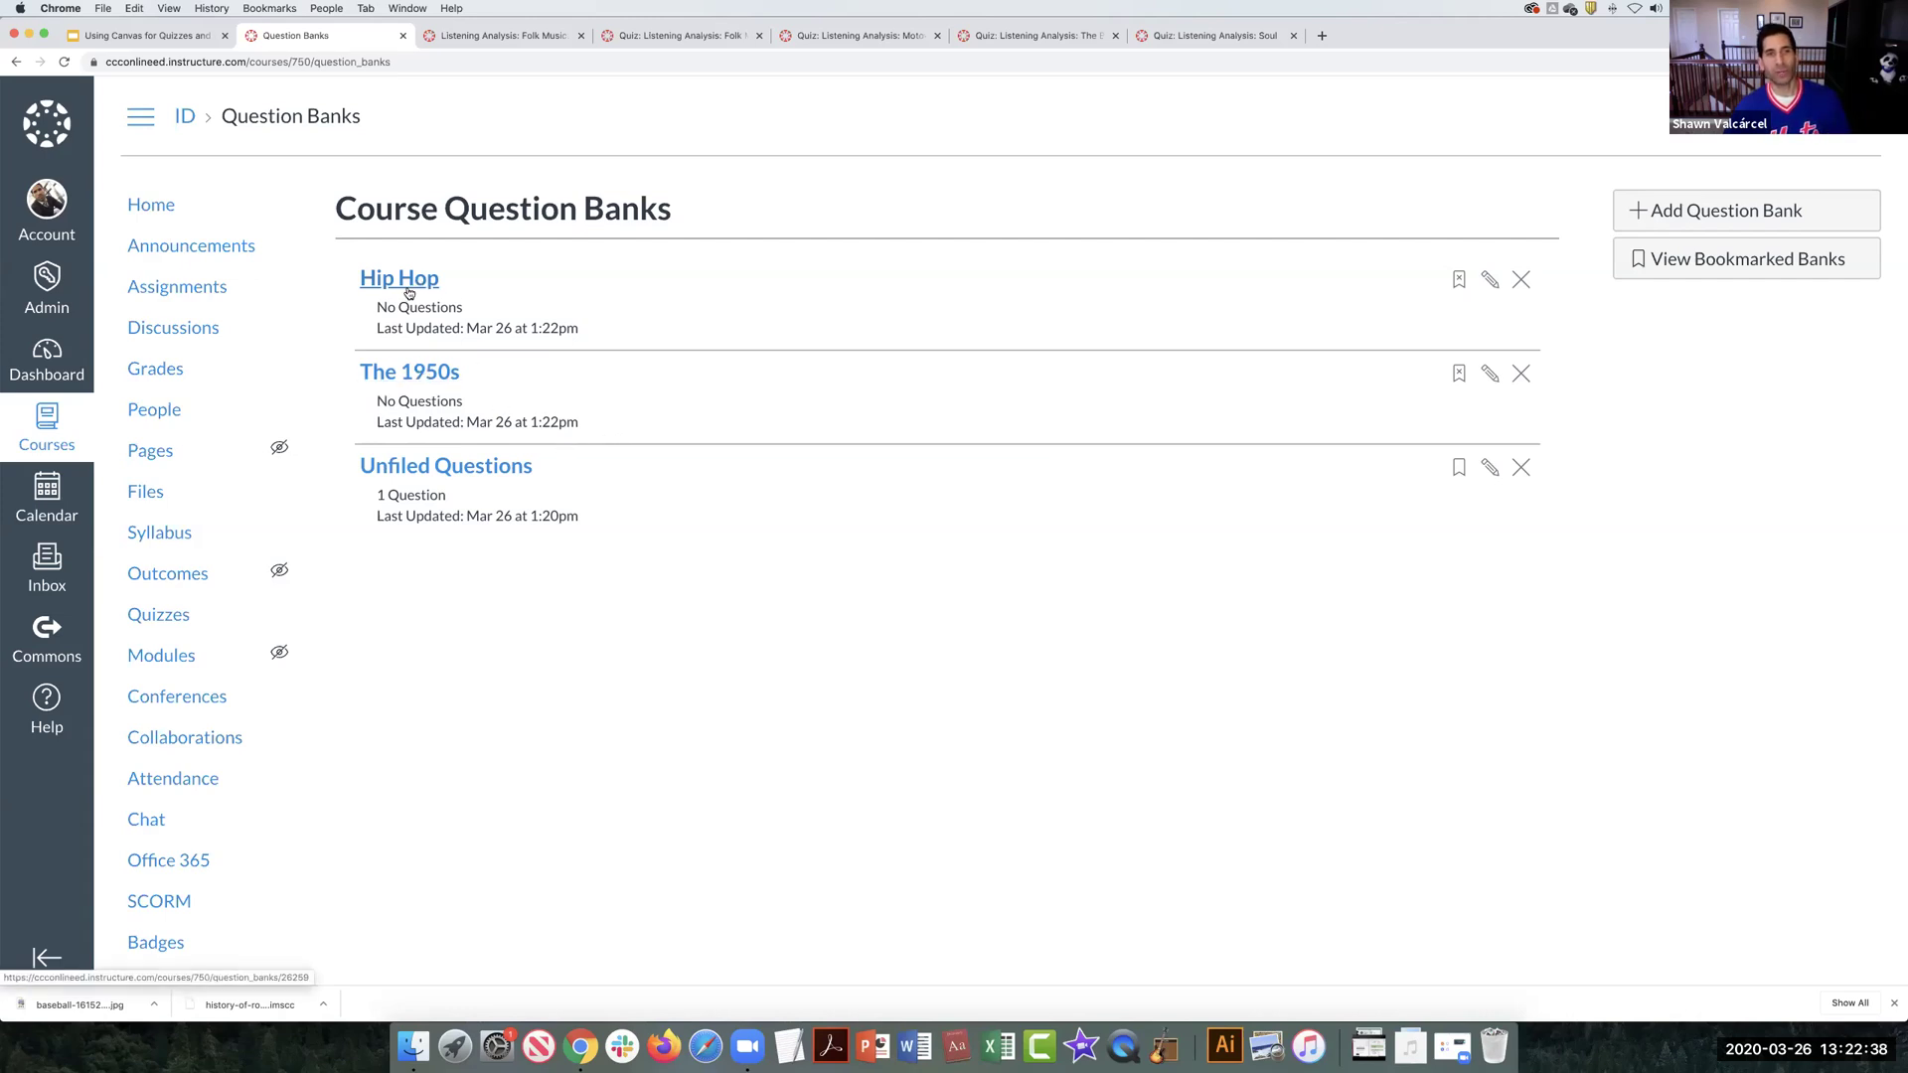
# Step: Start a question titled "Chuck Berry" in the 1950s question bank and set its type to Matching
pyautogui.click(408, 376)
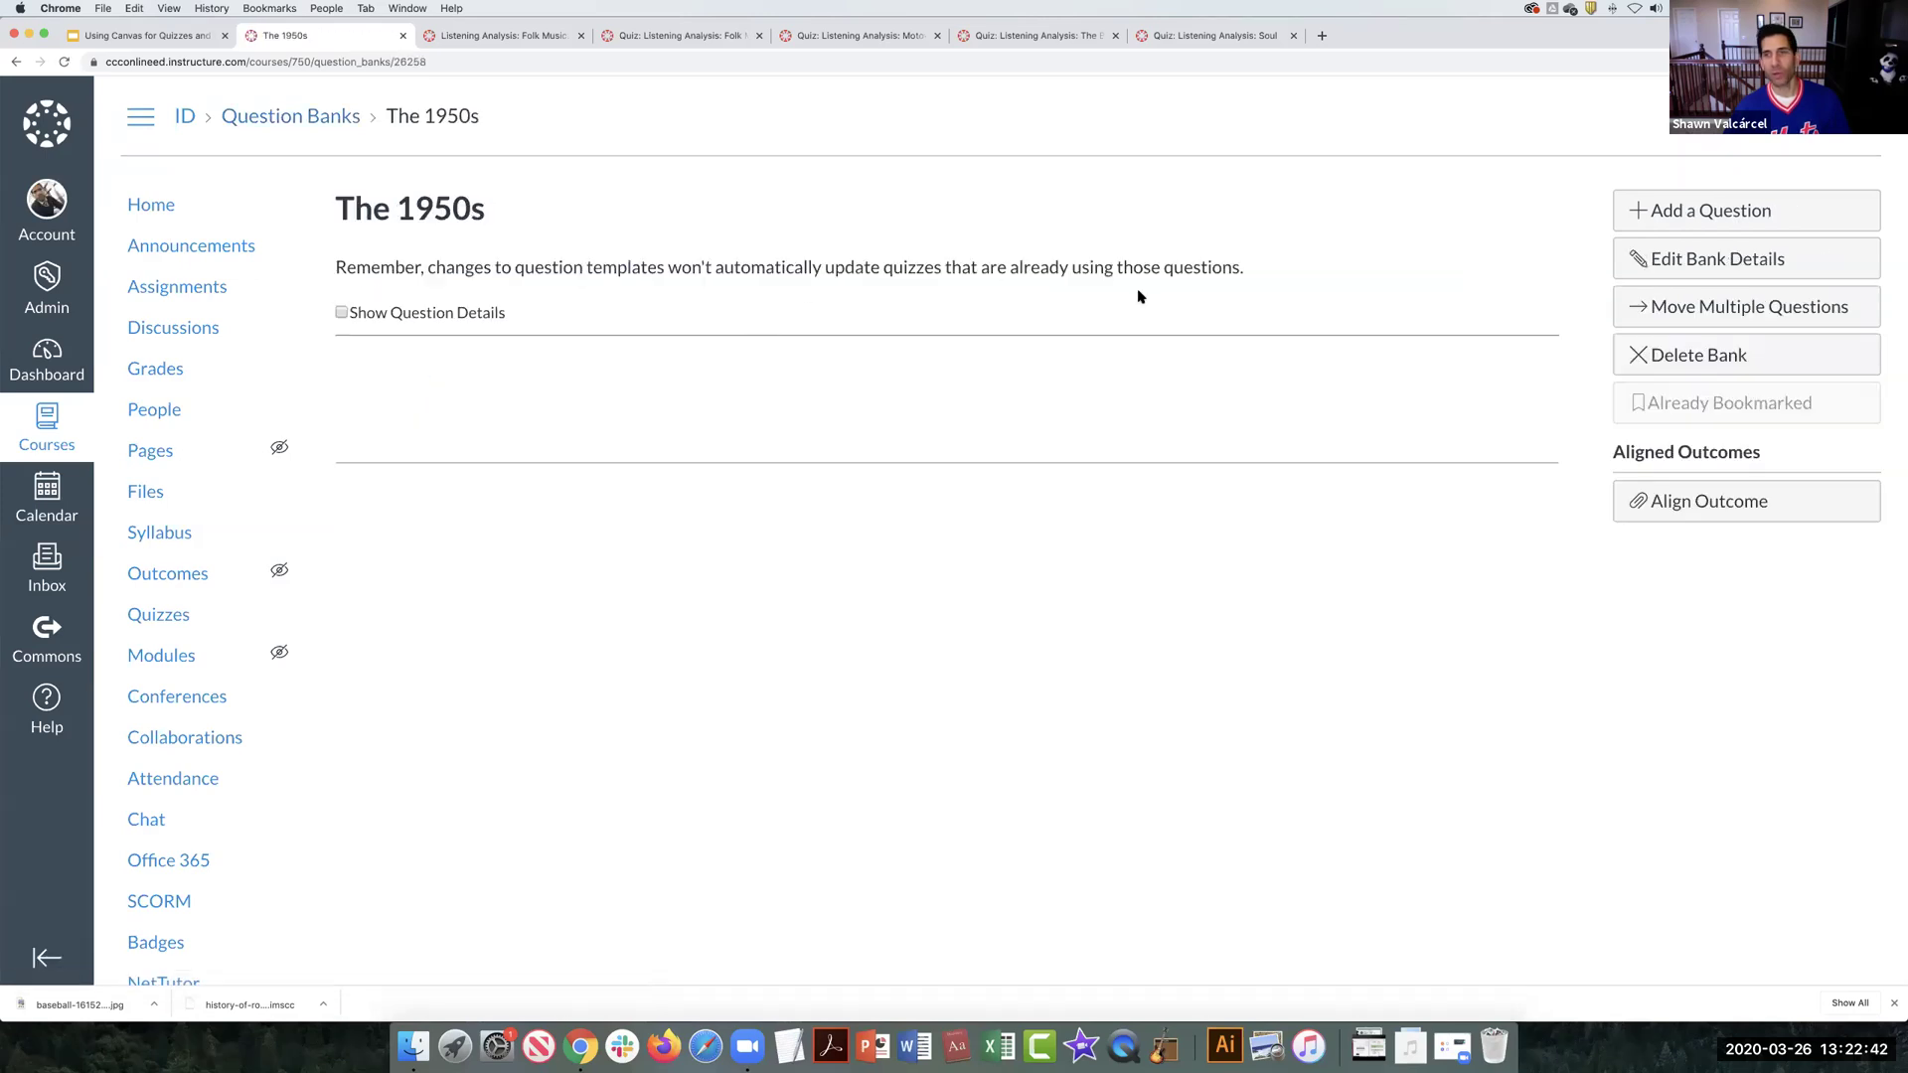
pyautogui.click(1676, 214)
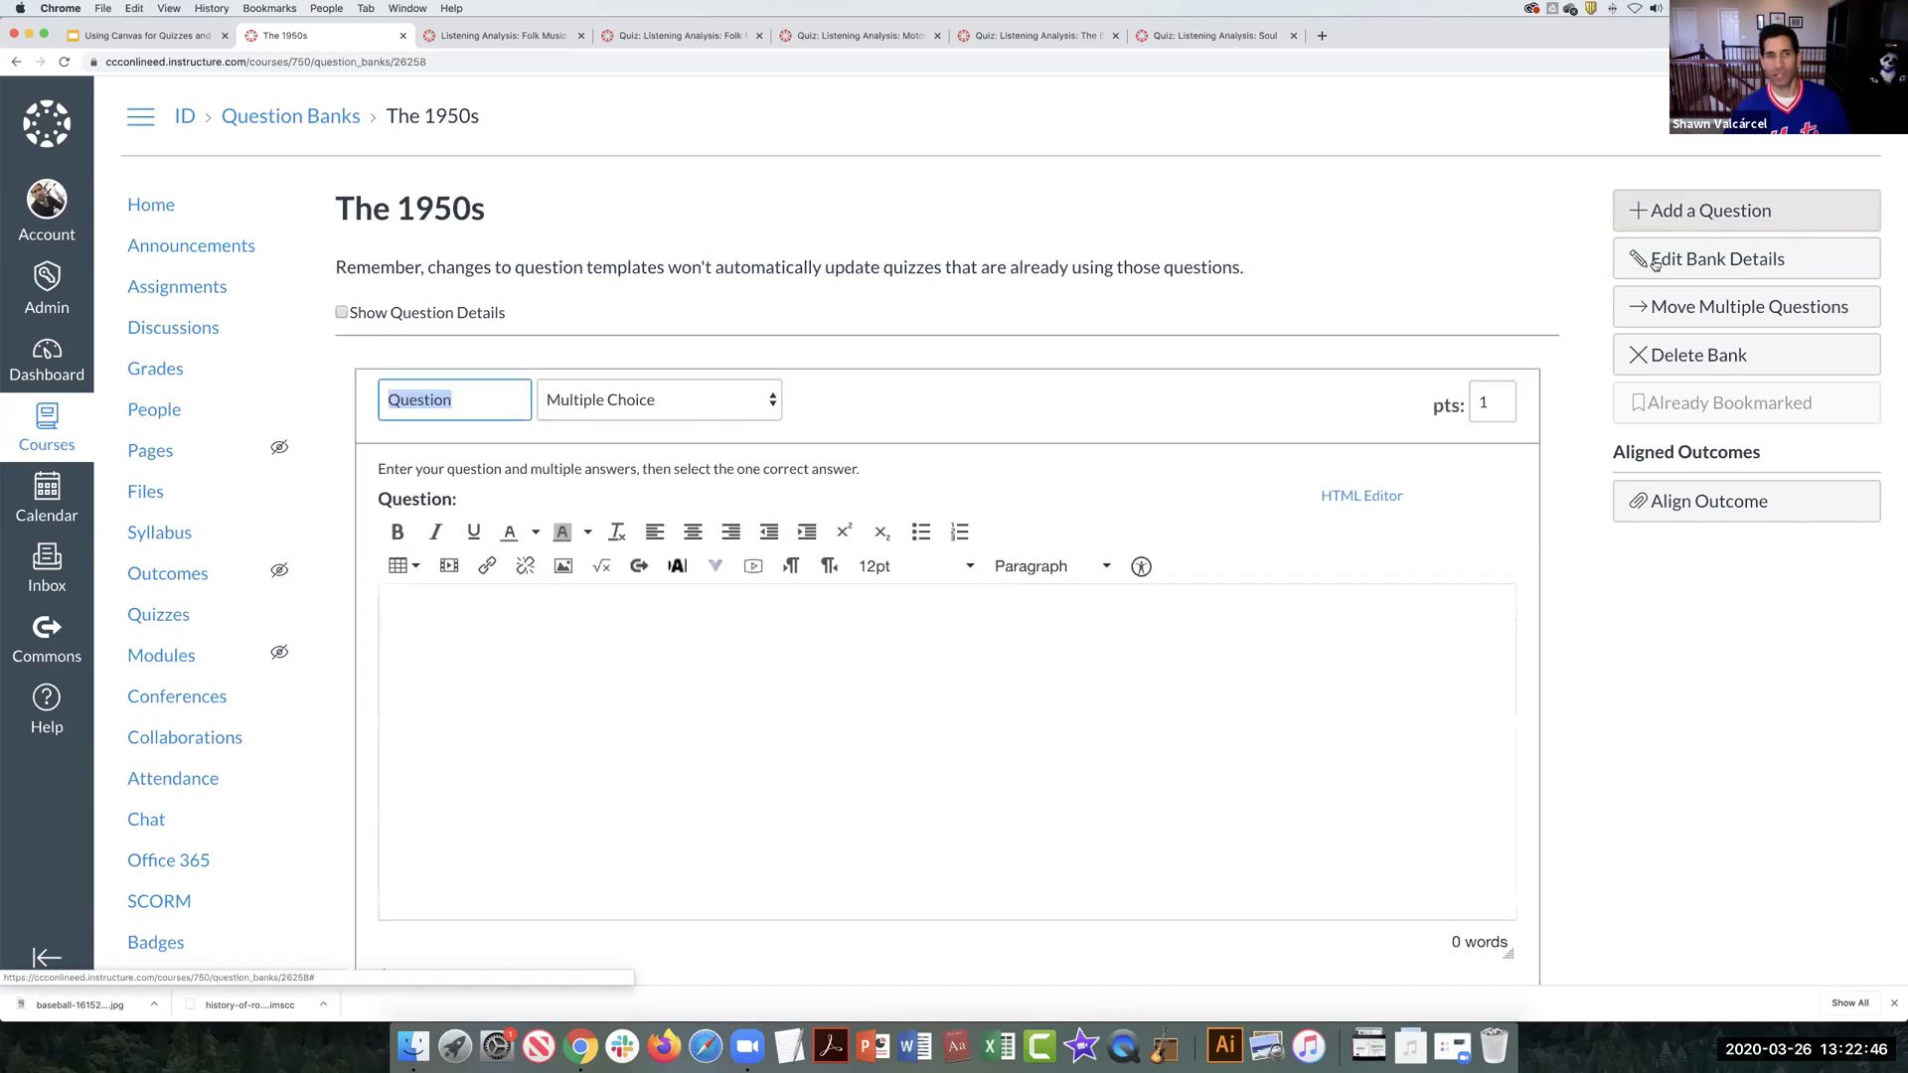
pyautogui.scroll(-1, 939, 534)
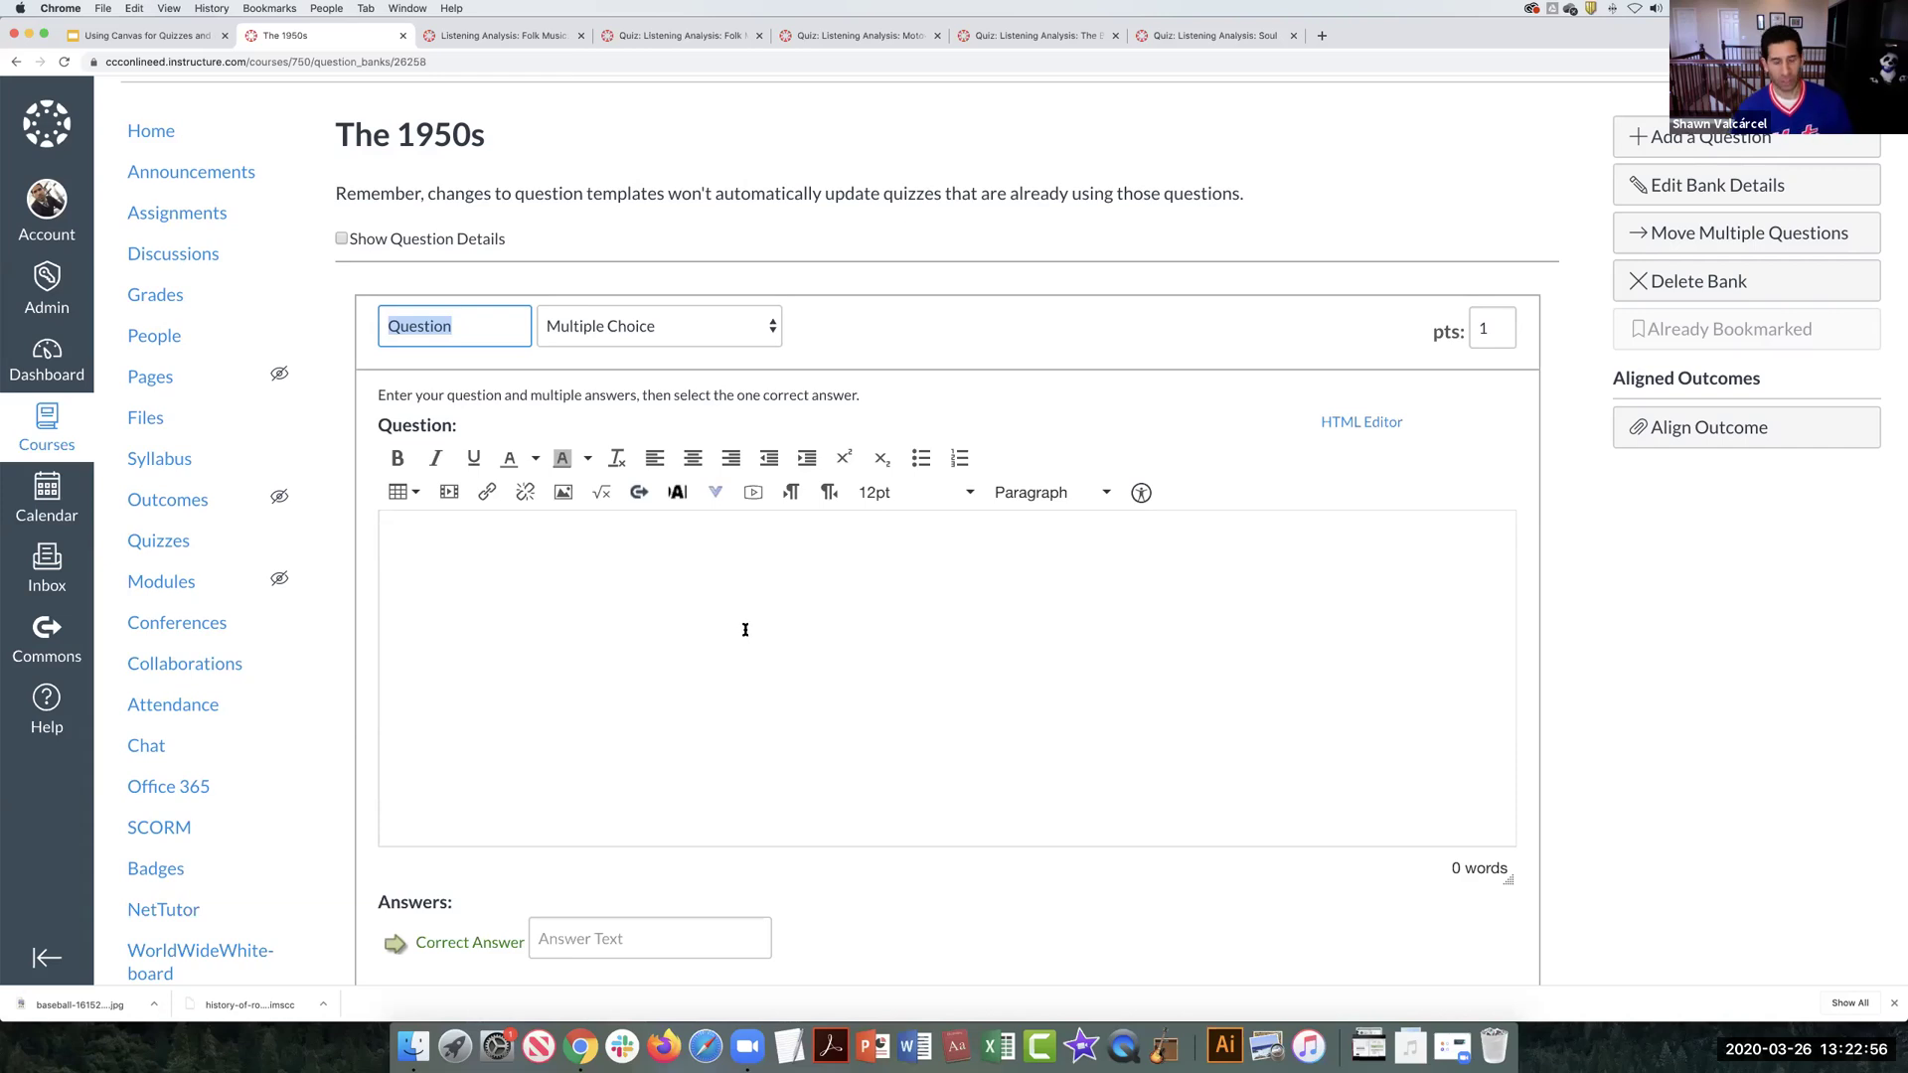
pyautogui.write('Chu')
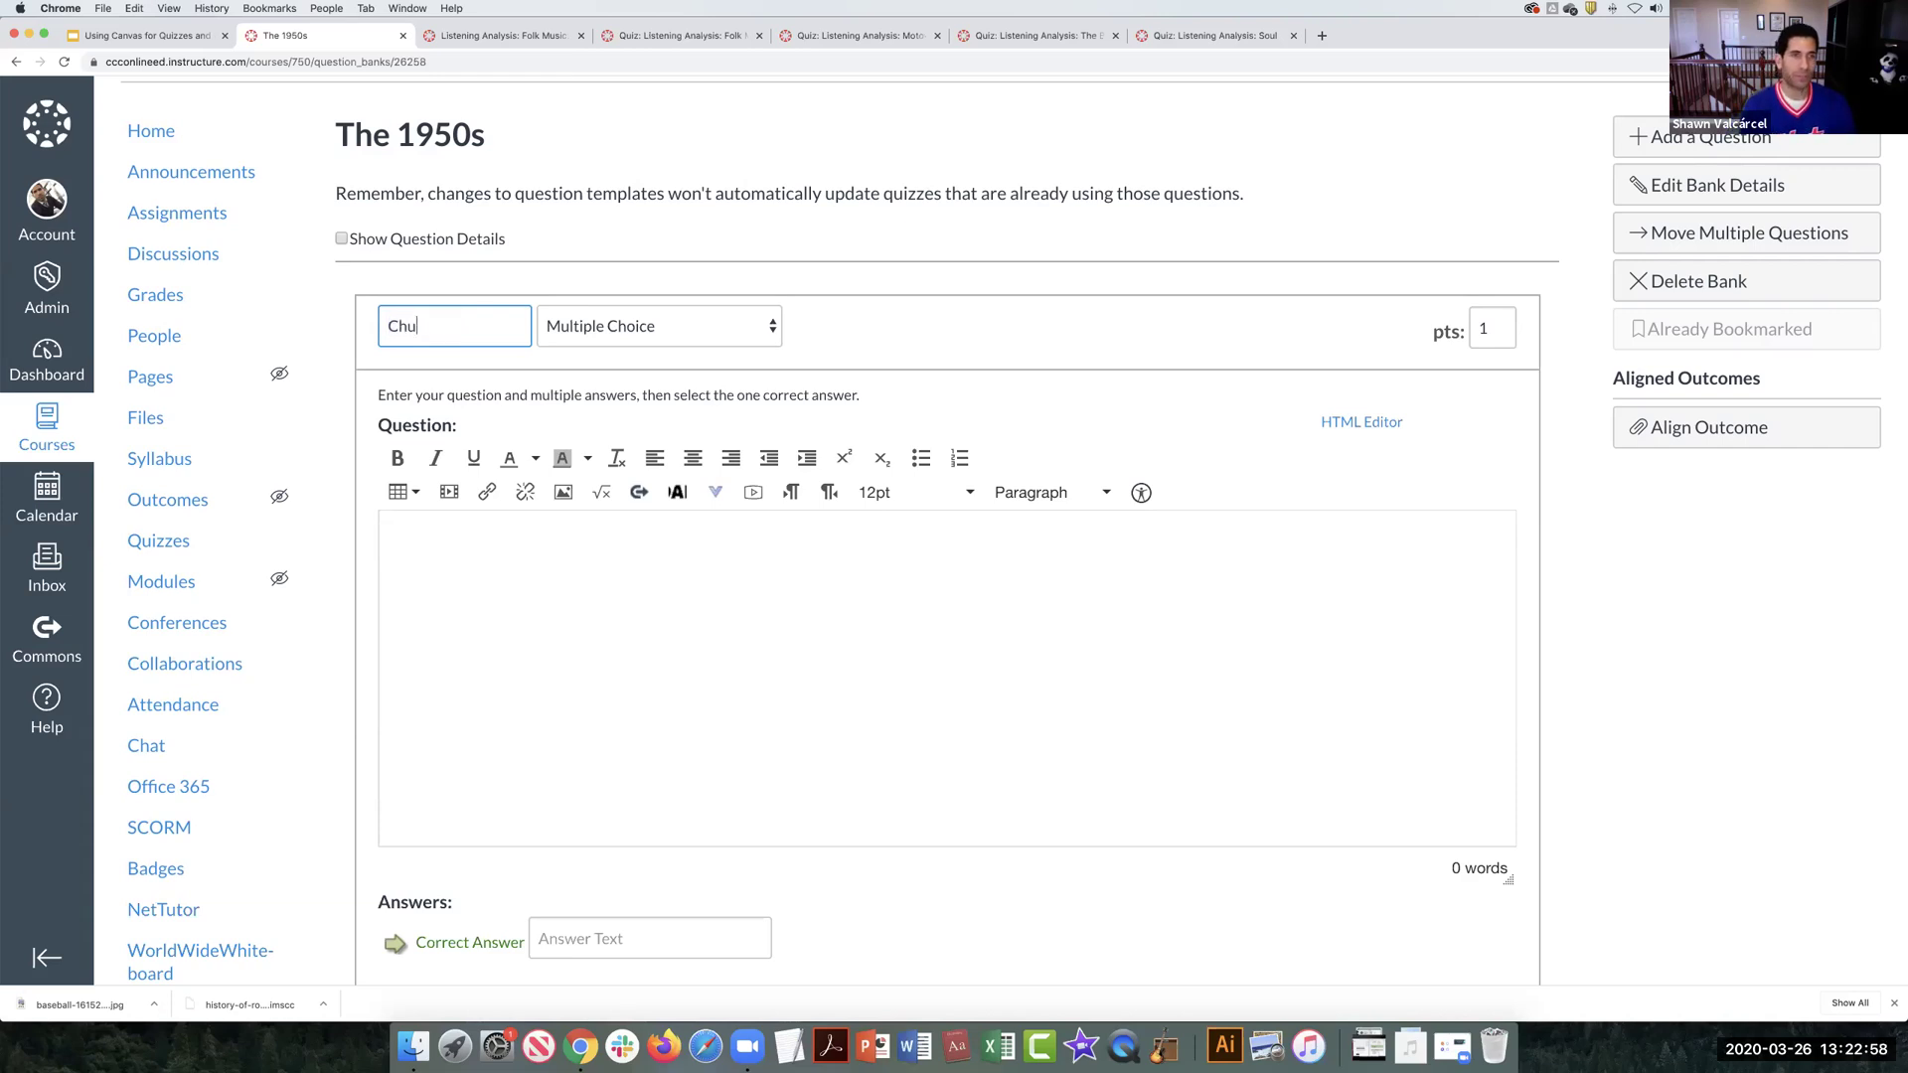
pyautogui.write('ck Berry')
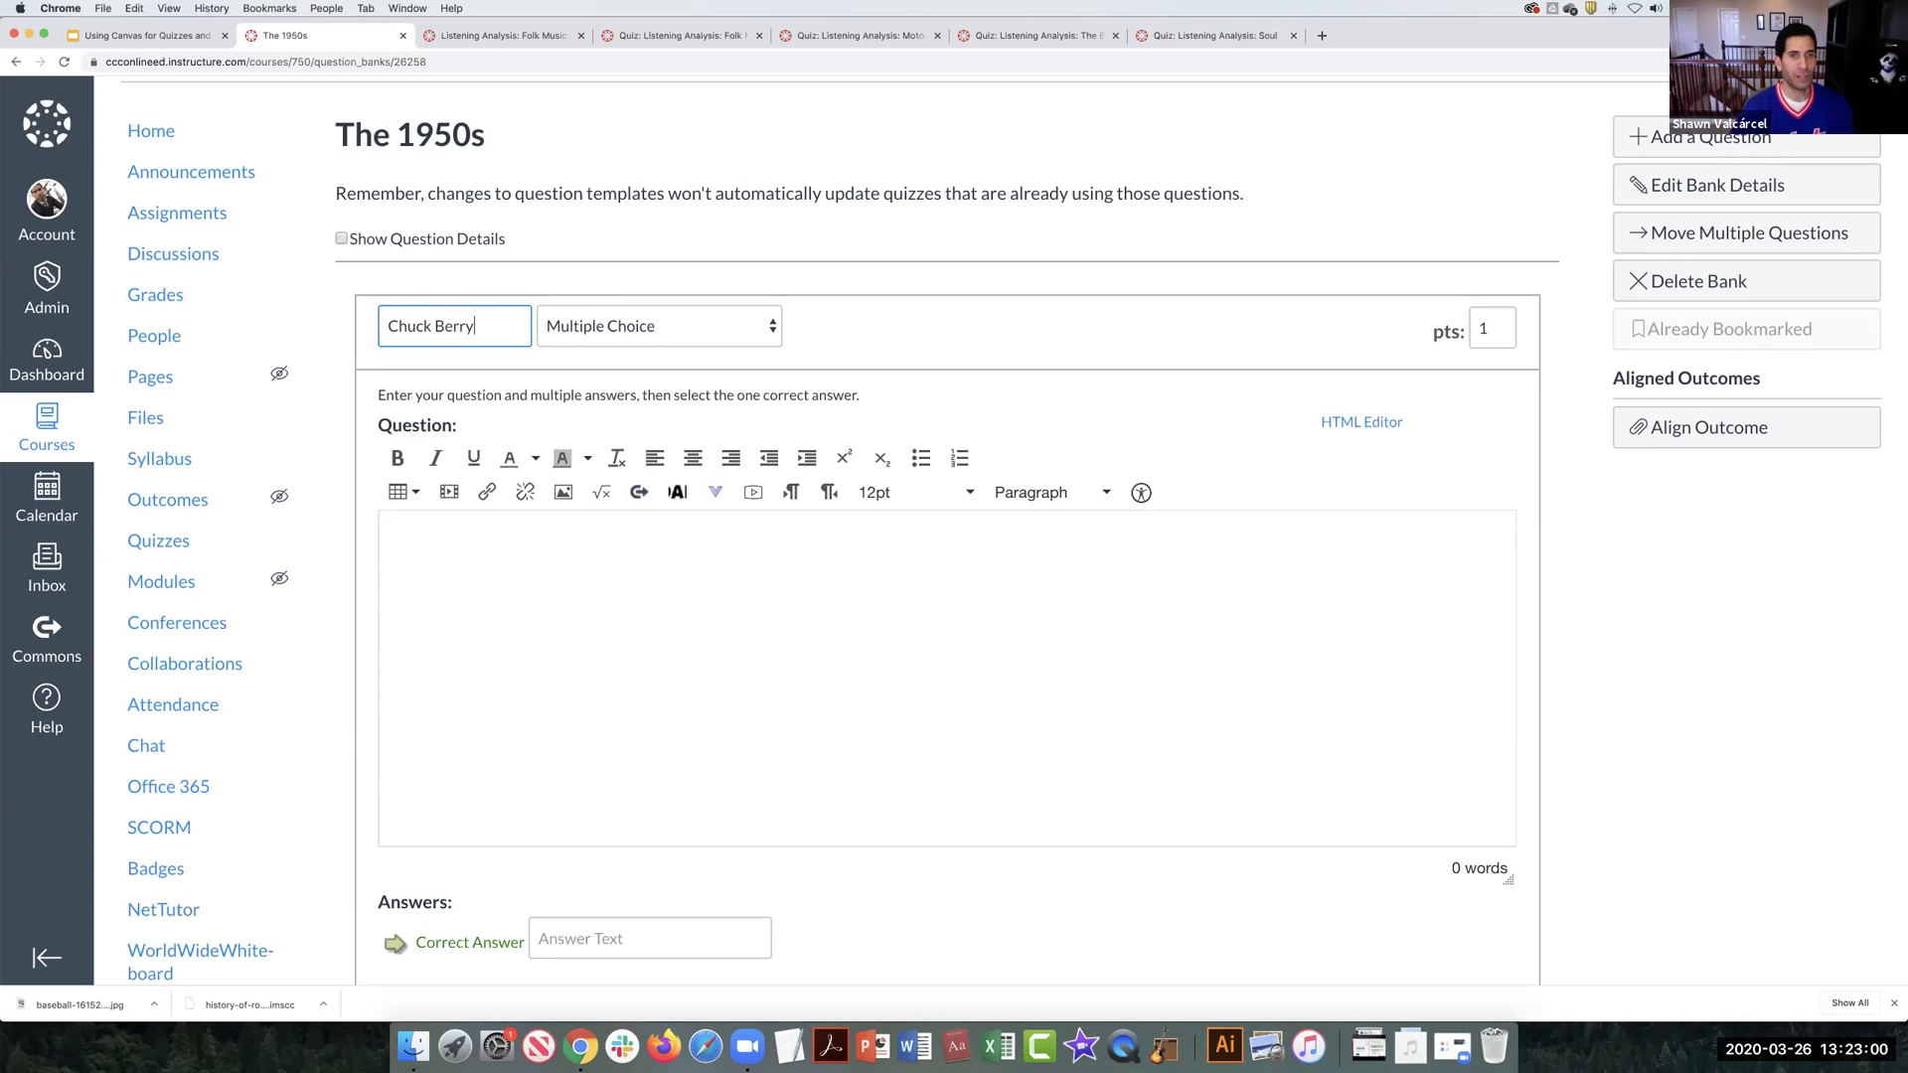
pyautogui.click(765, 331)
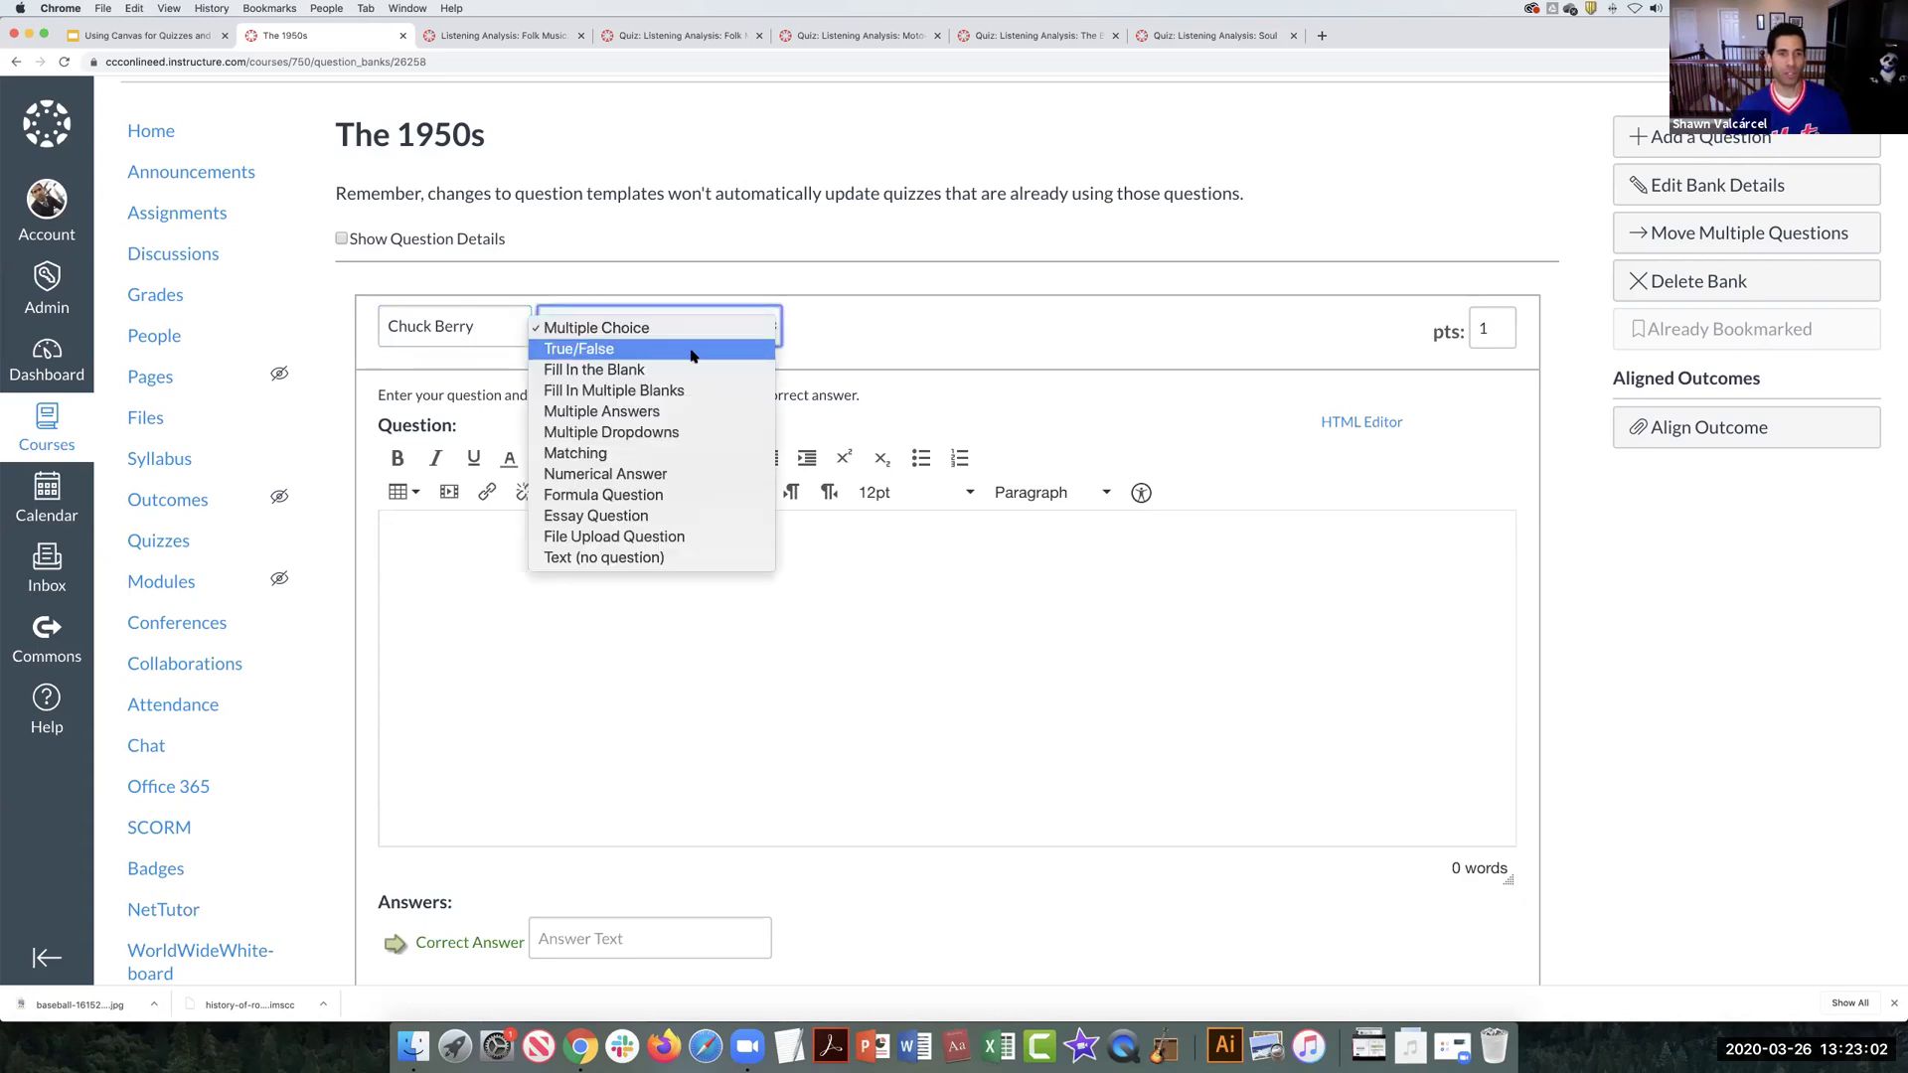
pyautogui.click(638, 453)
# Step: Enter "listen" as the question text of the Chuck Berry matching question
pyautogui.scroll(-3, 666, 455)
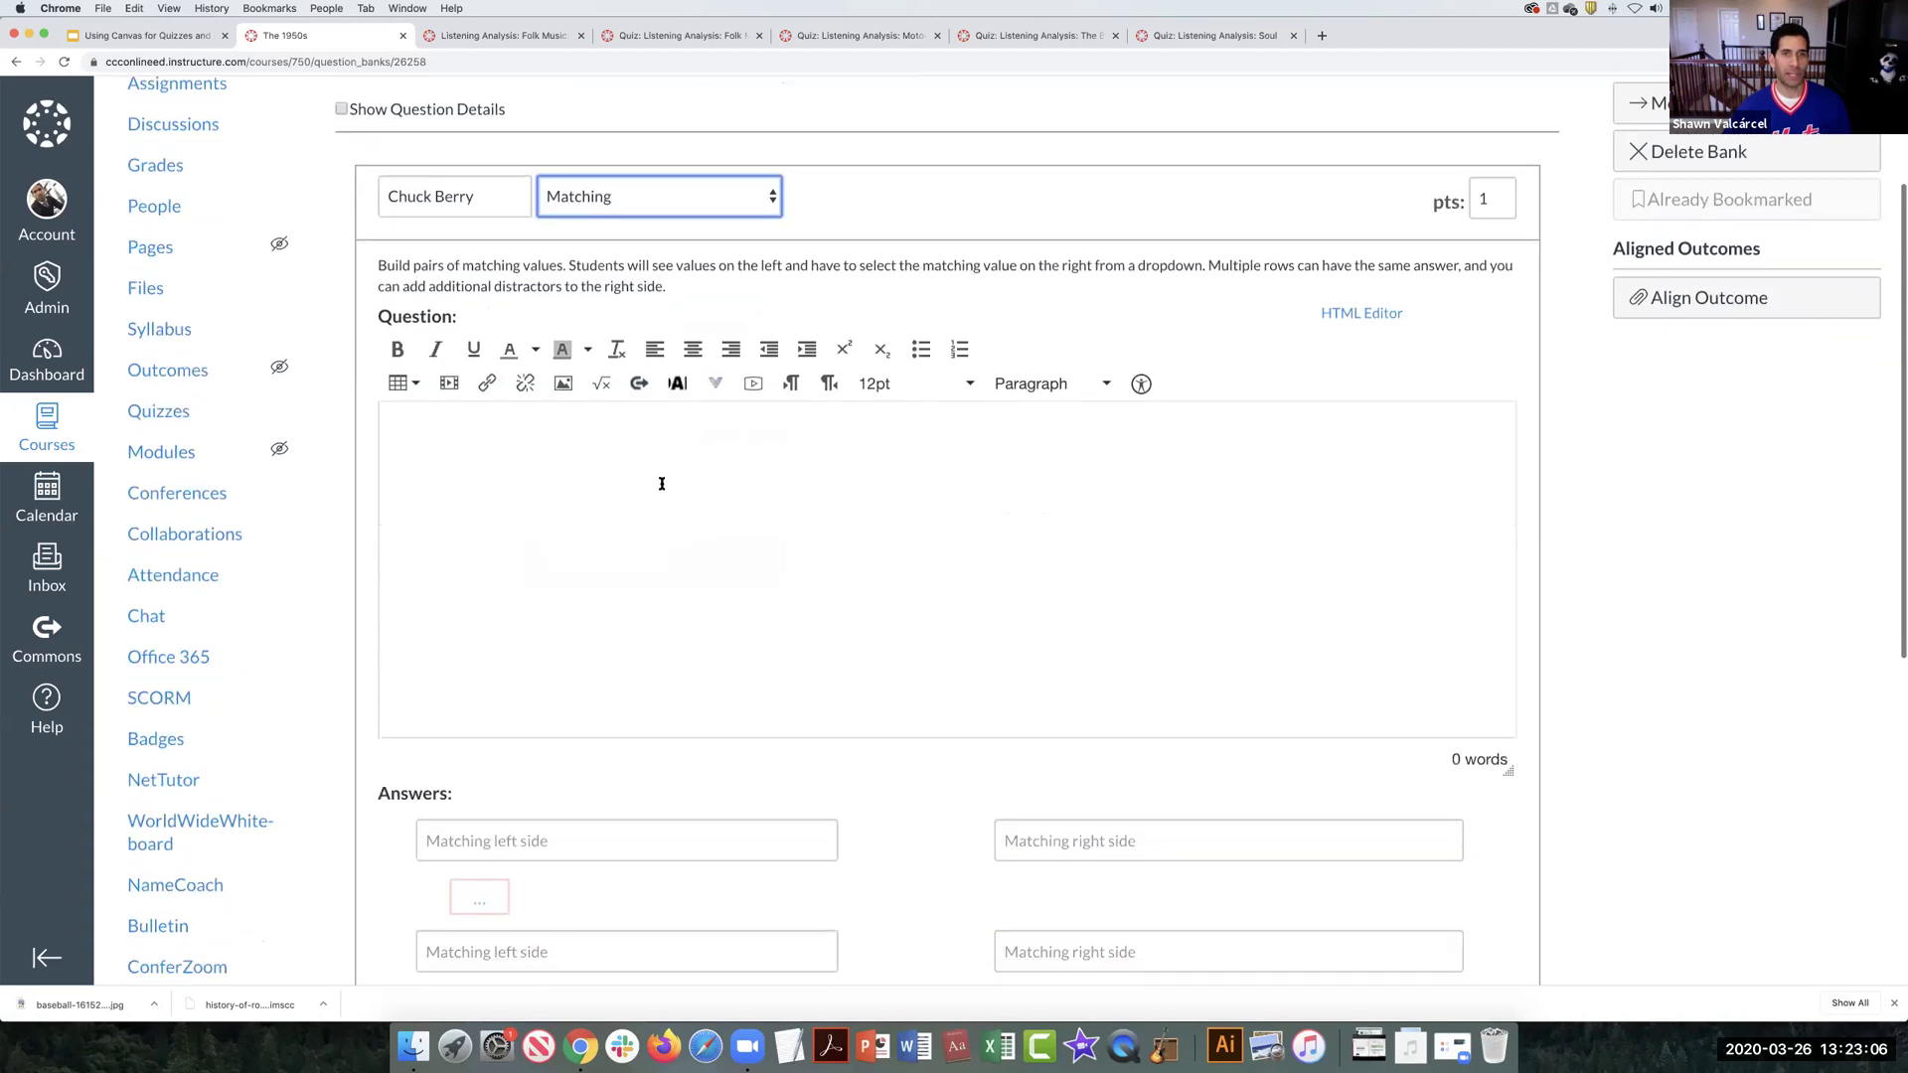
pyautogui.click(661, 483)
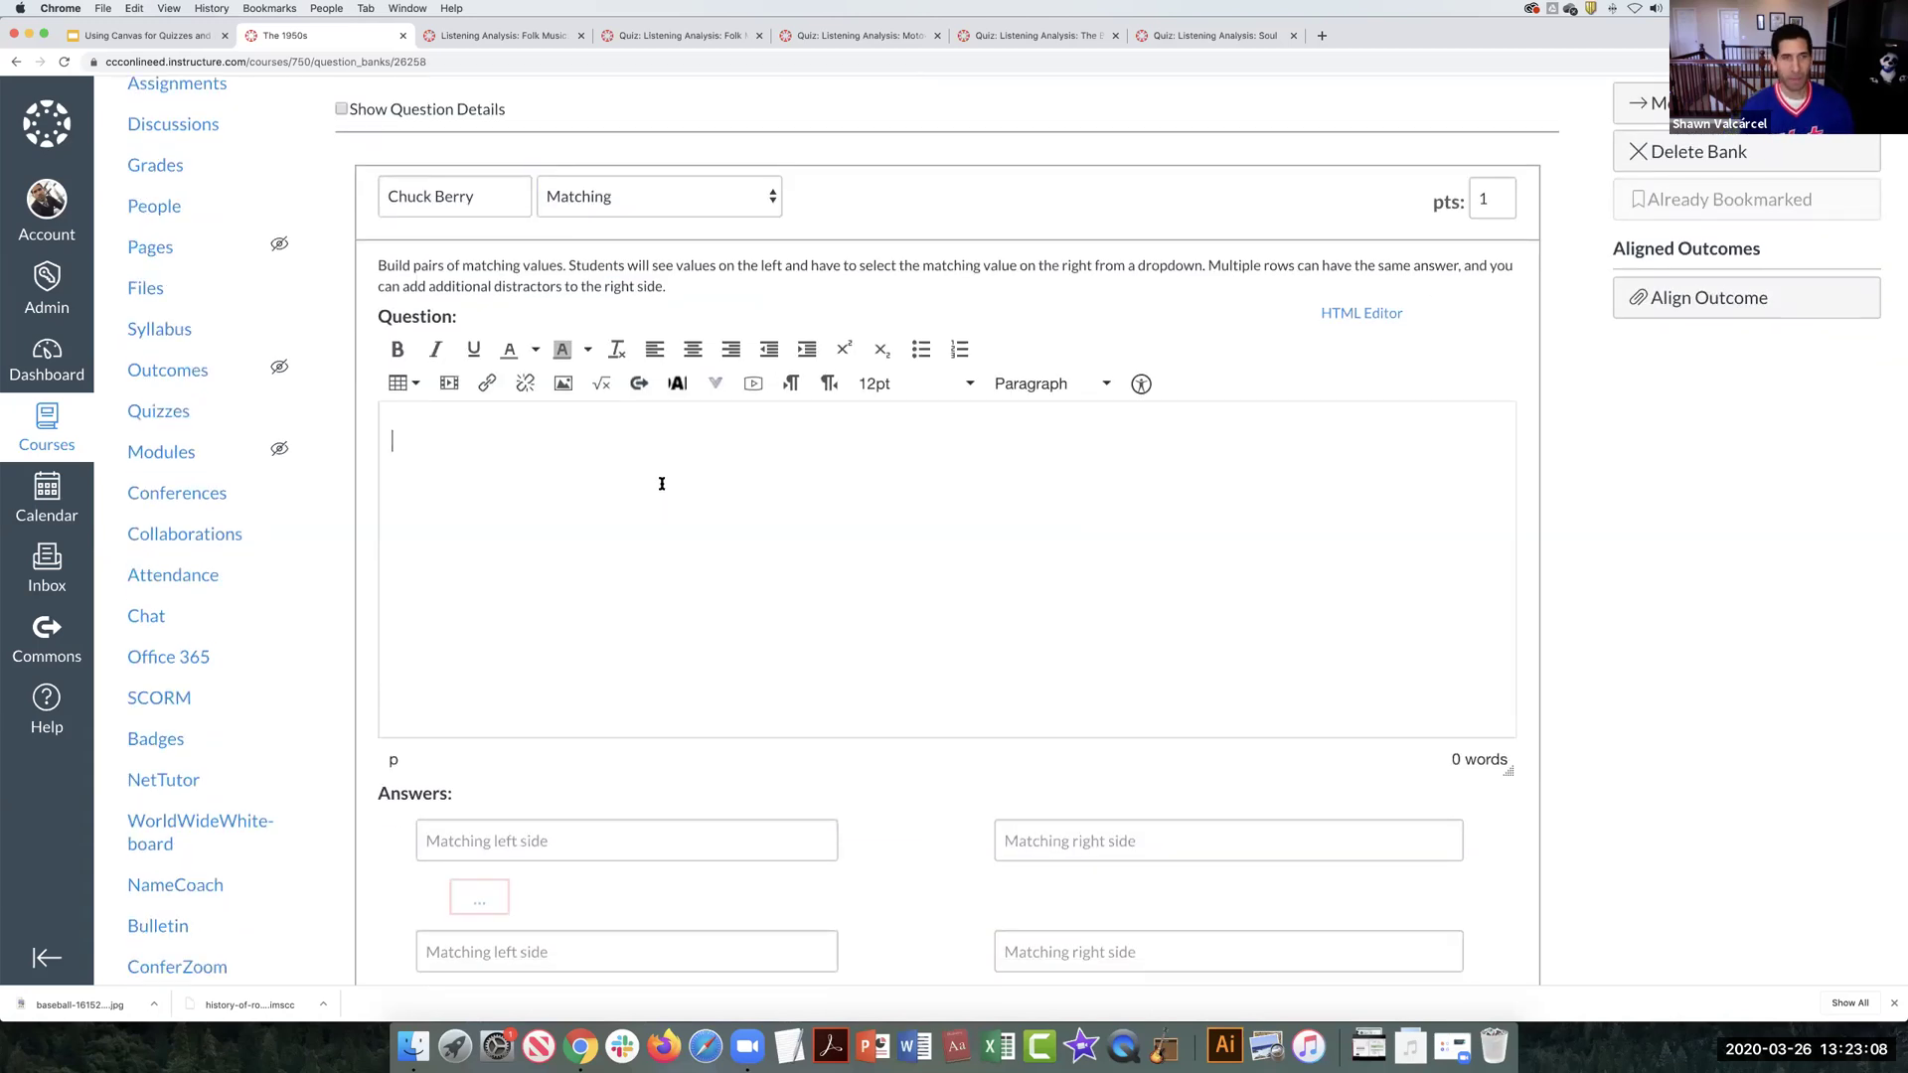
pyautogui.write('listen')
# Step: Fill in the first matching pair with "guitar" on the left side and "electric" on the right side
pyautogui.scroll(-4, 674, 508)
pyautogui.scroll(-3, 675, 508)
pyautogui.click(657, 497)
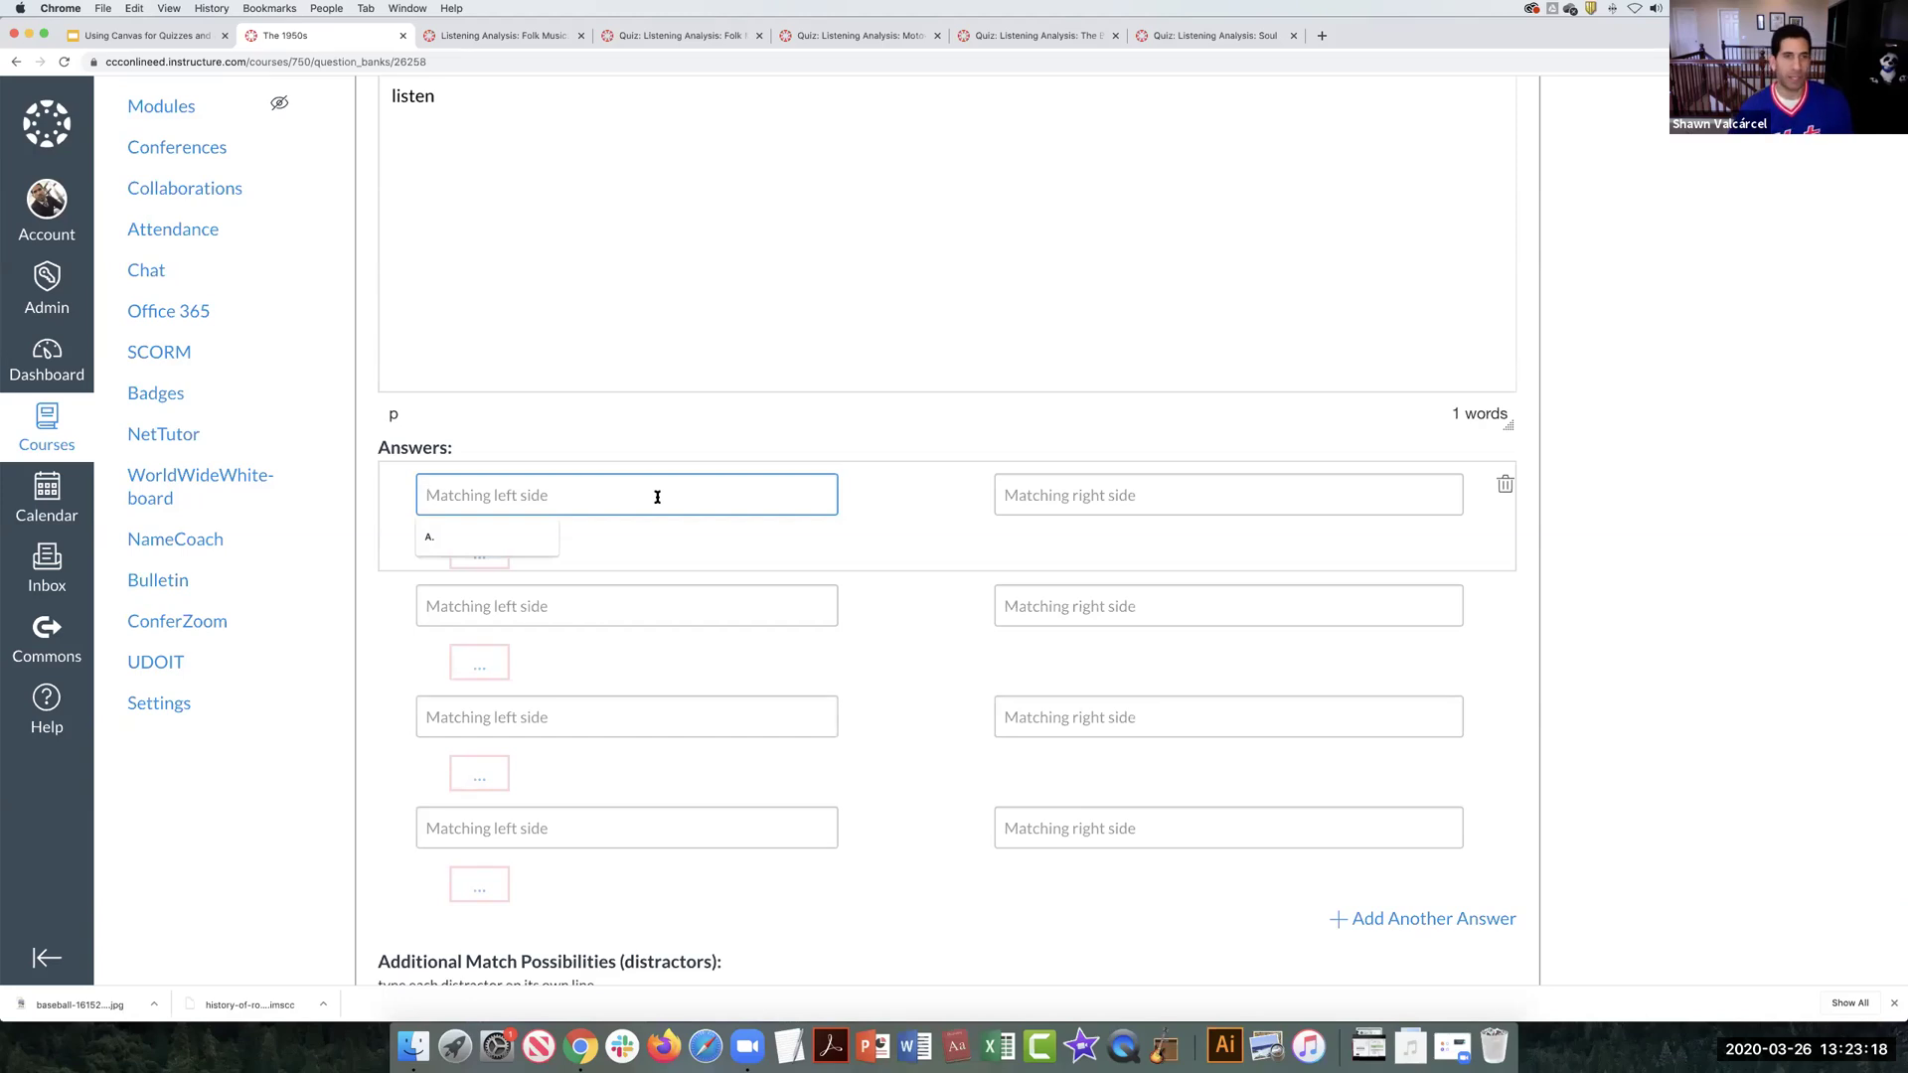
pyautogui.write('guitar')
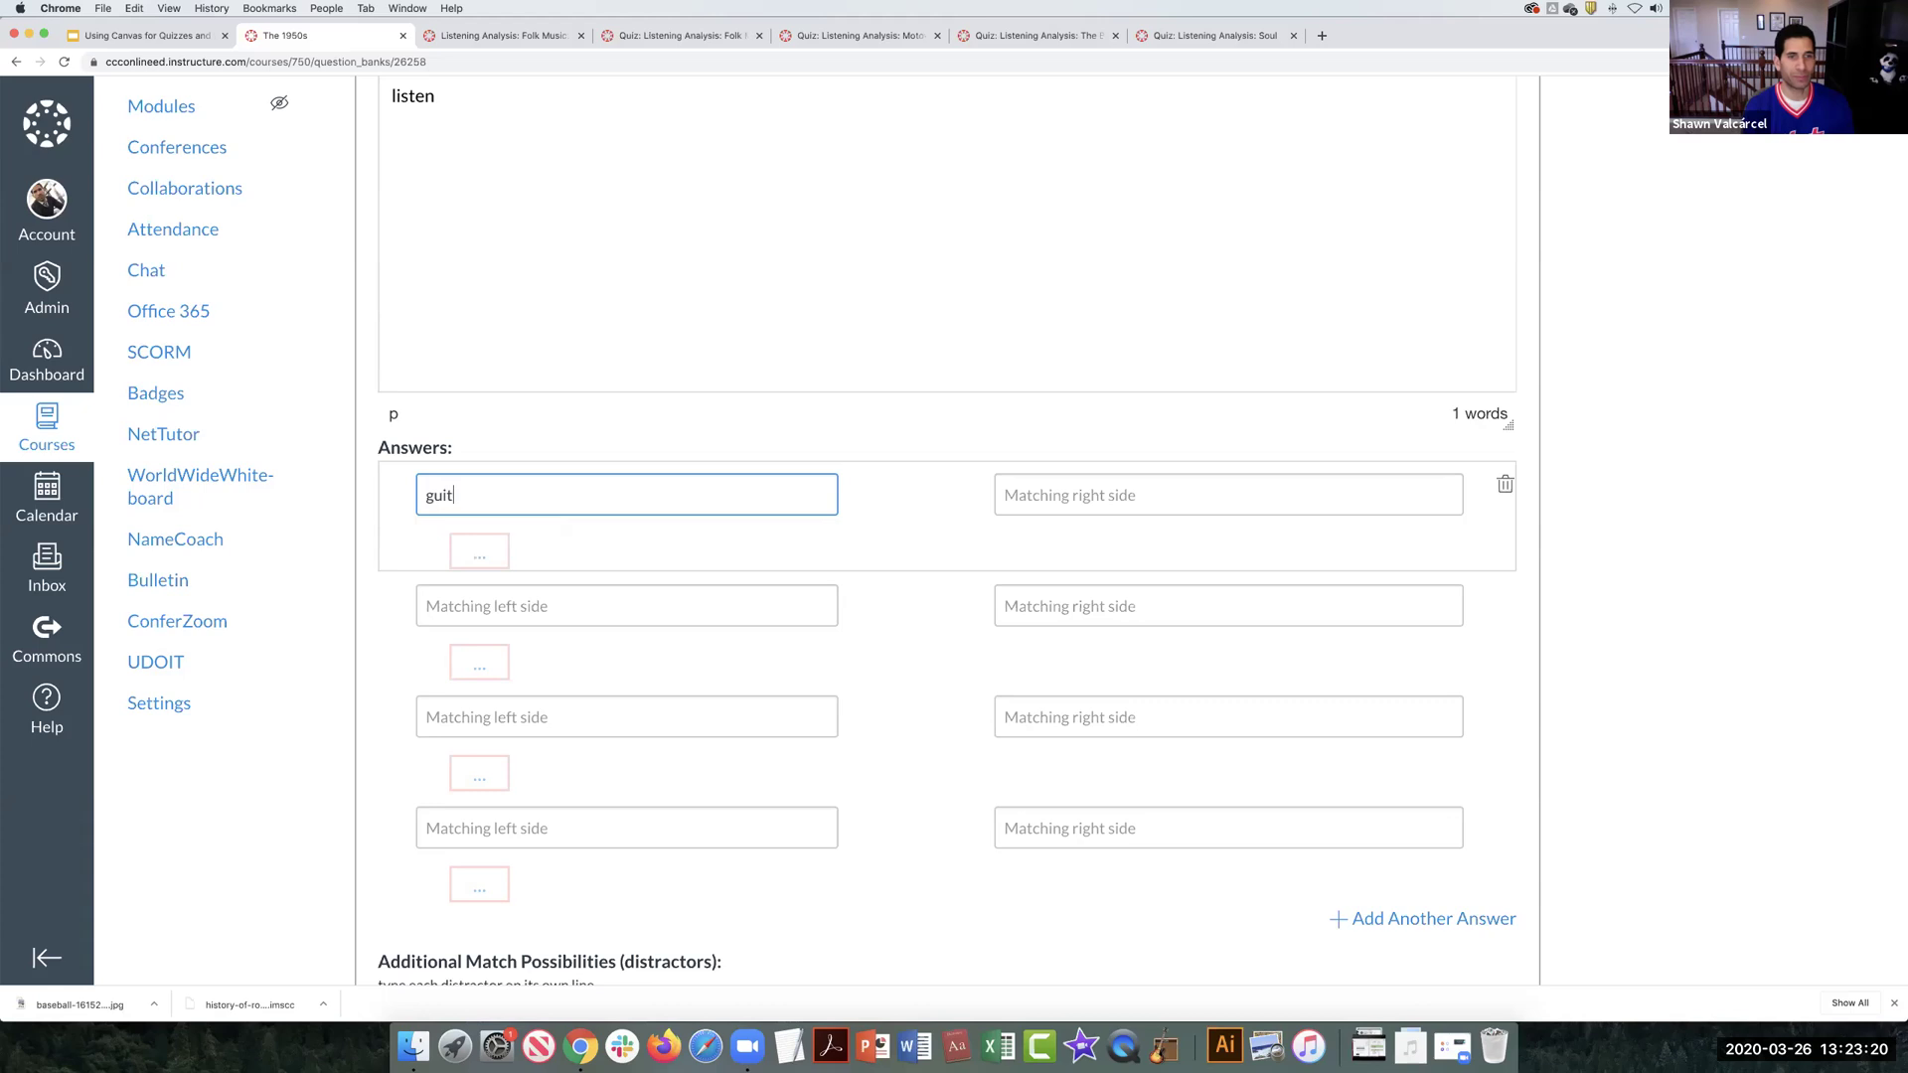
pyautogui.click(1044, 493)
pyautogui.scroll(1, 567, 500)
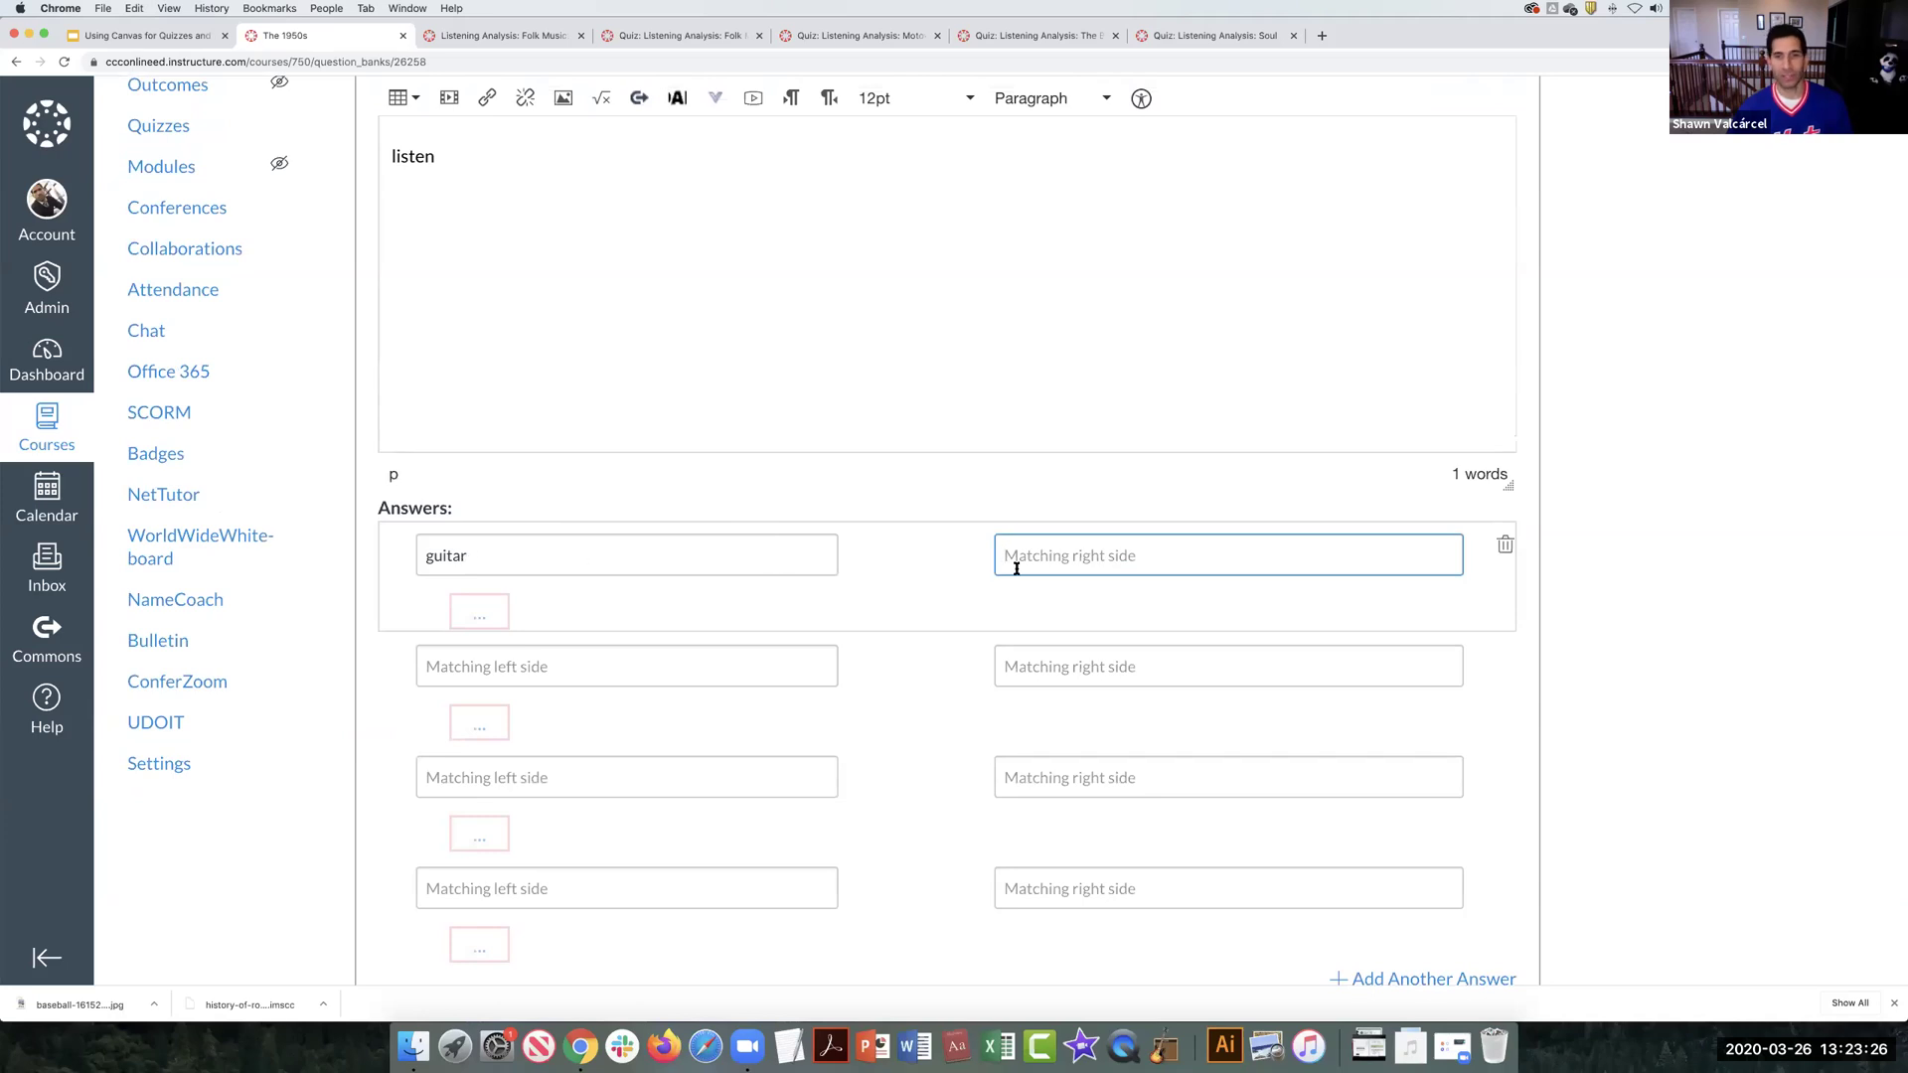
pyautogui.write('elec')
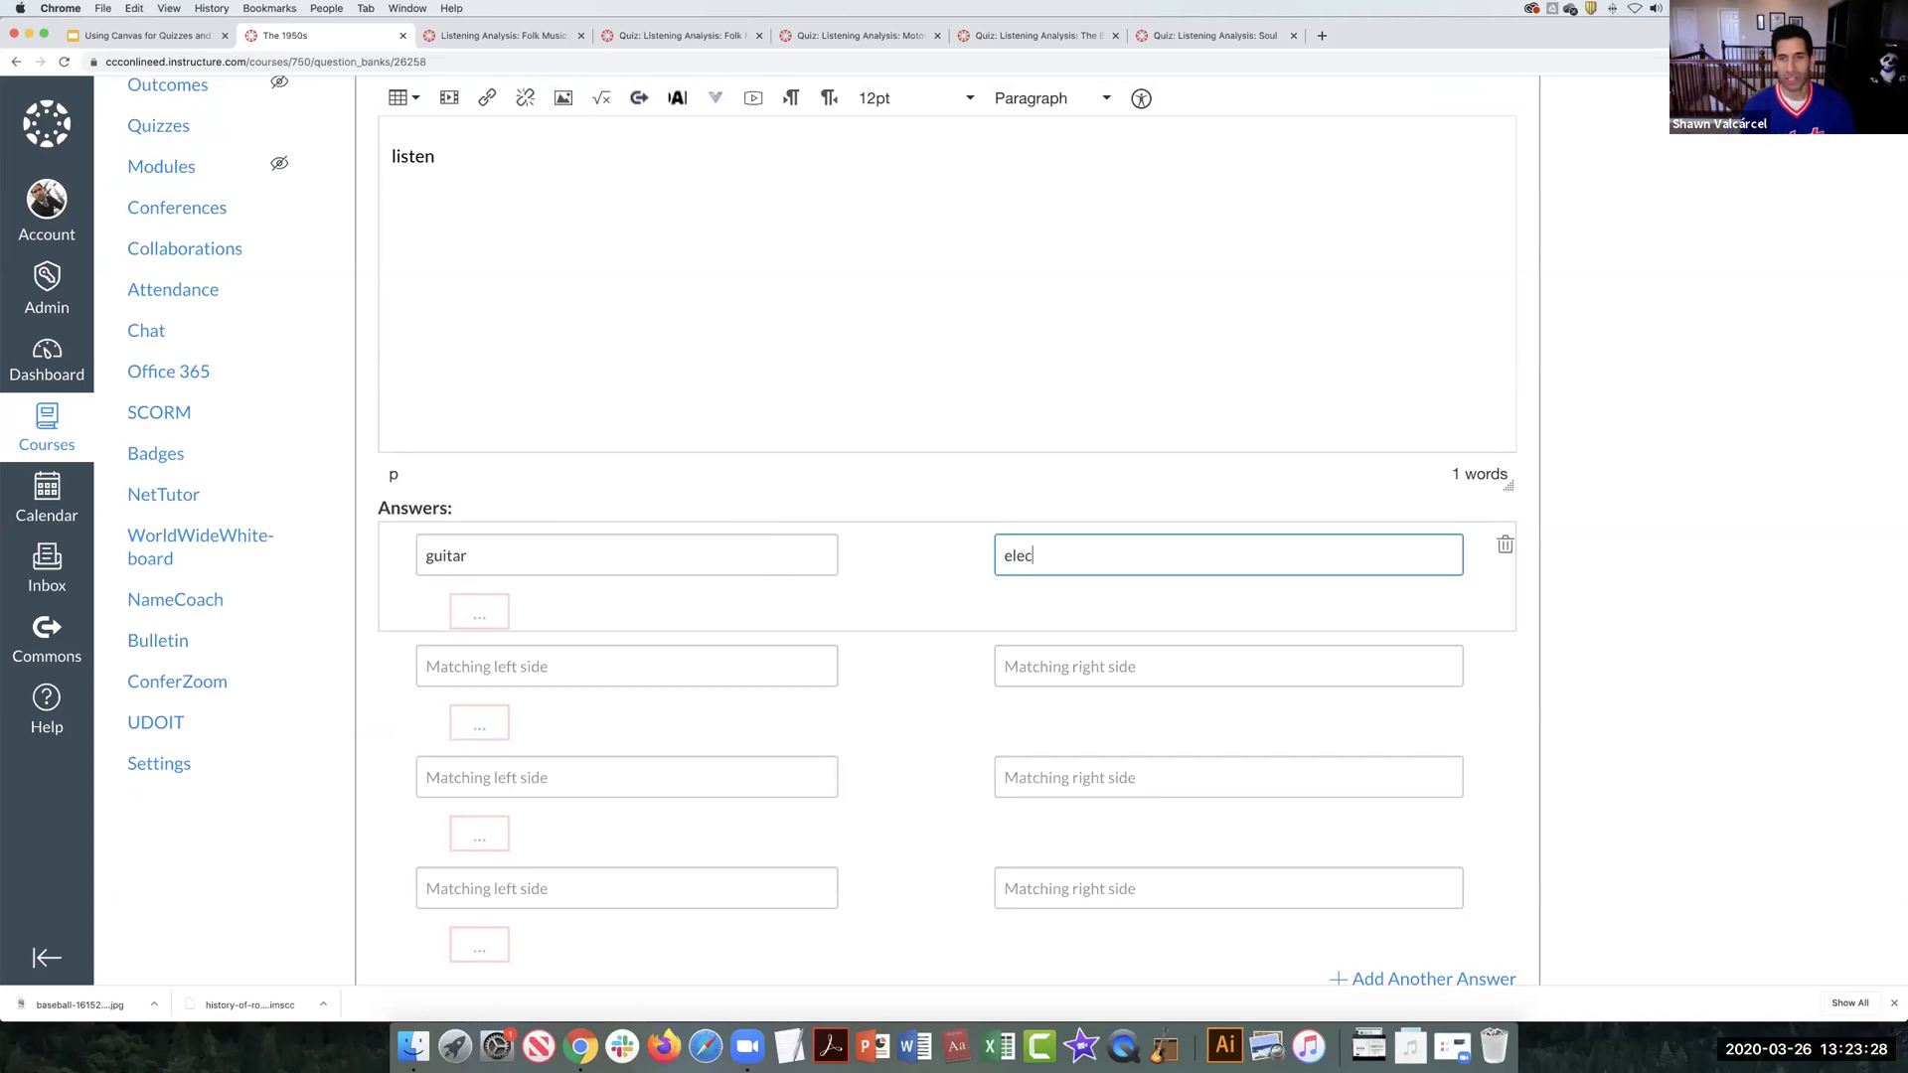
pyautogui.write('troic')
pyautogui.click(809, 666)
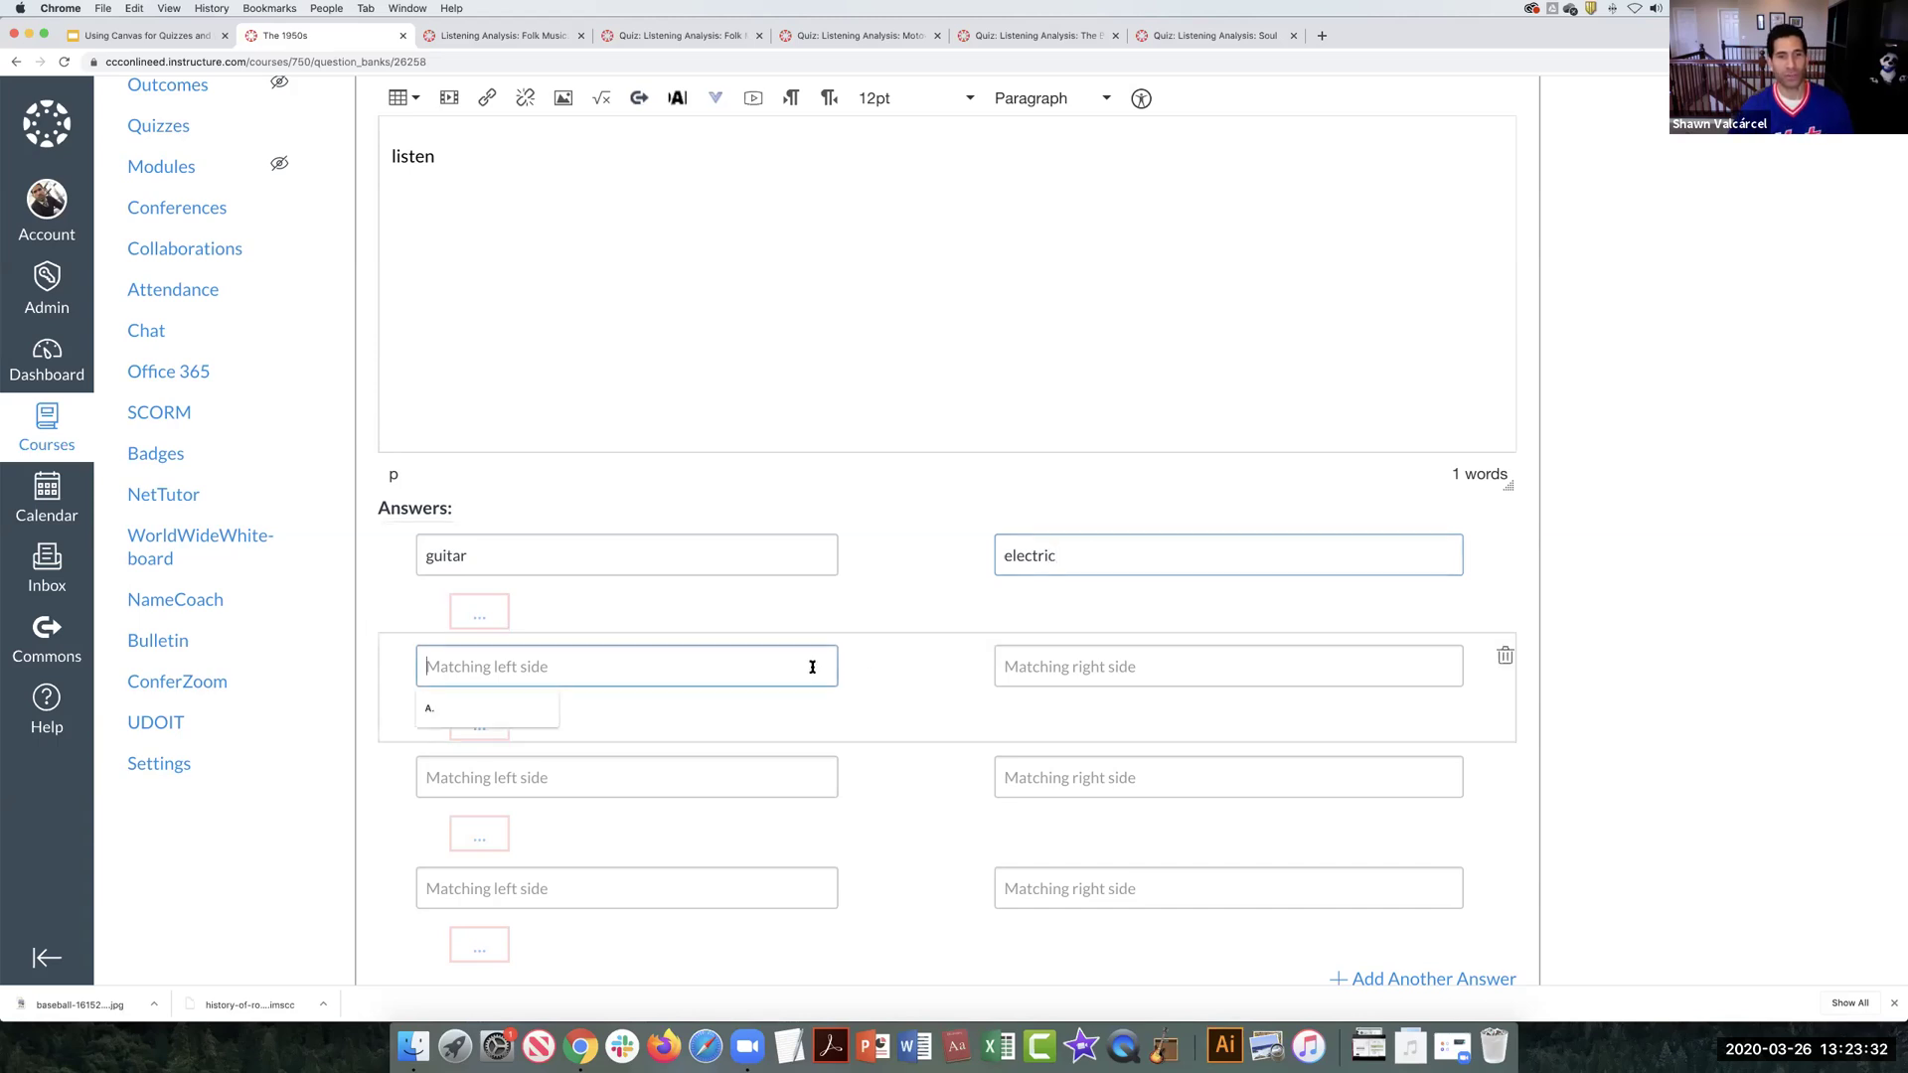
# Step: Save the Chuck Berry question to the bank, leaving the other matching pairs and the distractors empty
pyautogui.scroll(-5, 767, 677)
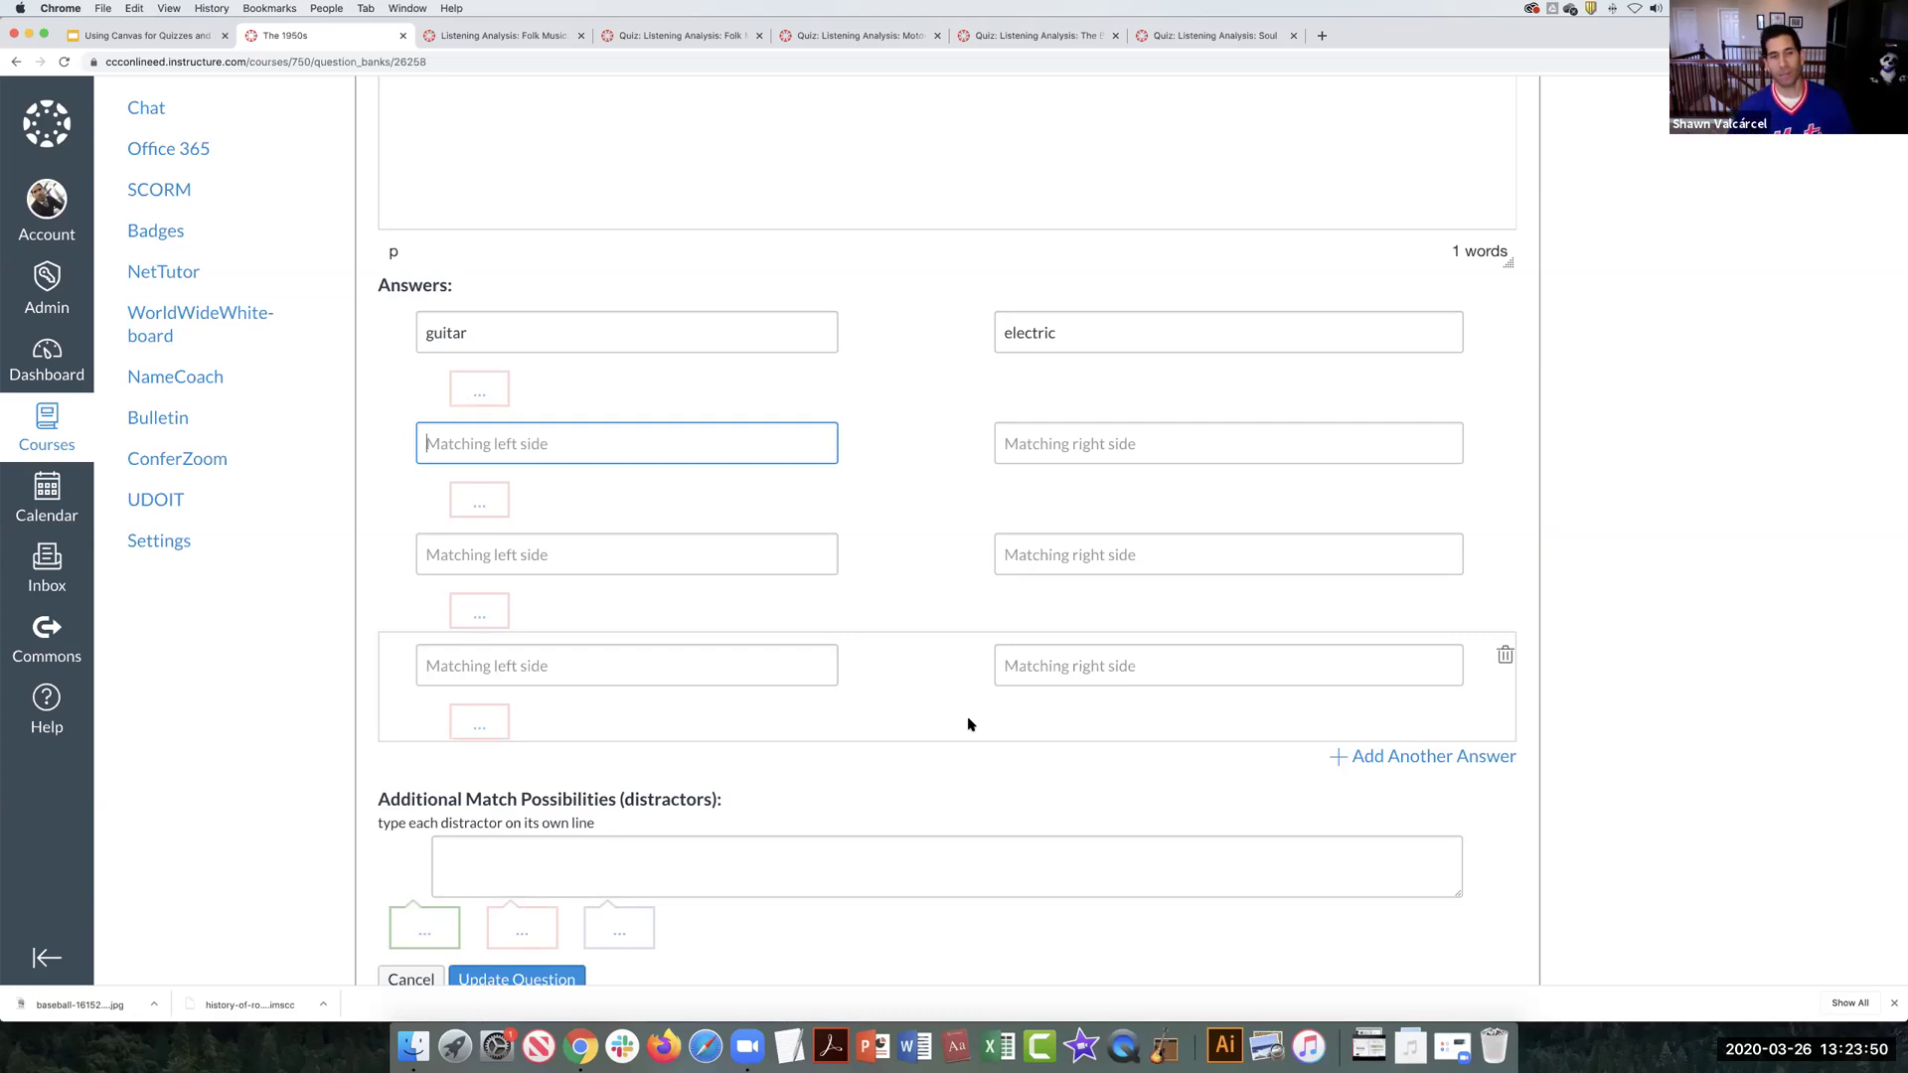
pyautogui.scroll(-2, 968, 725)
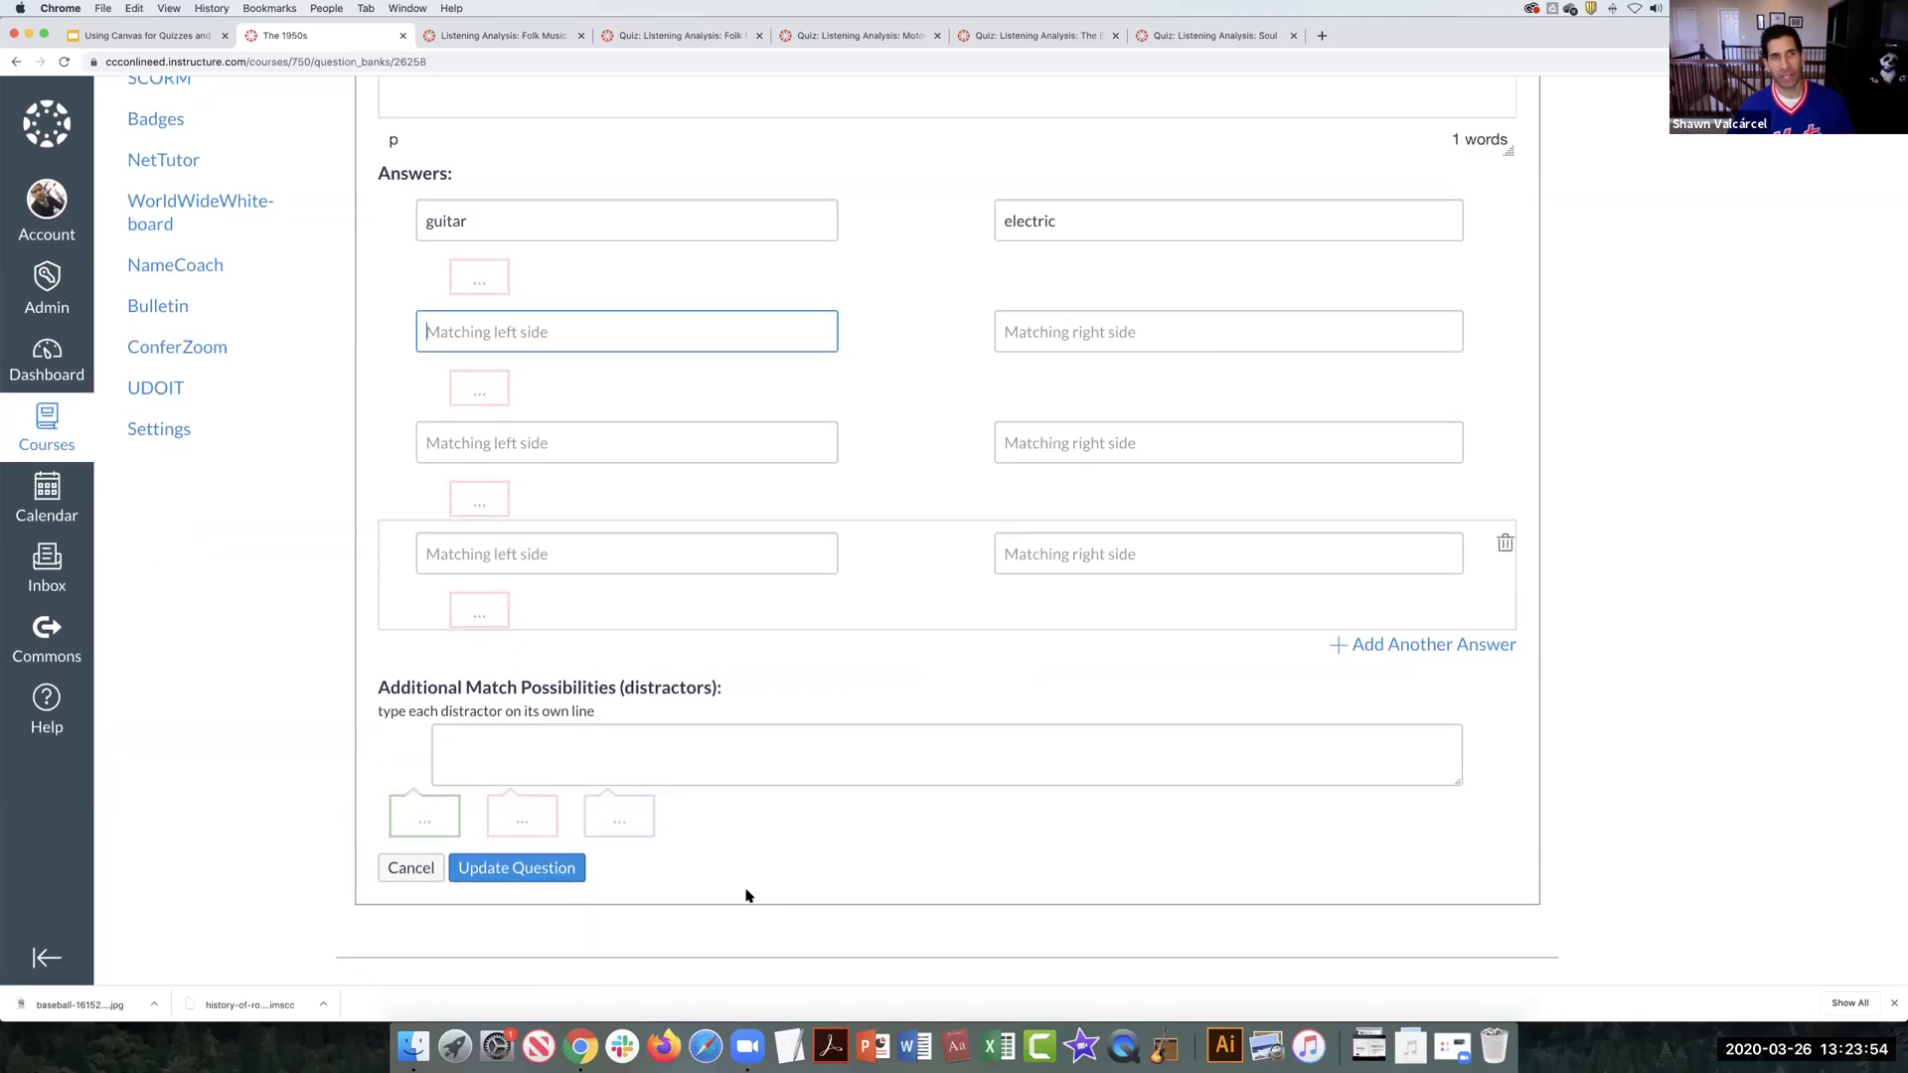
pyautogui.click(527, 872)
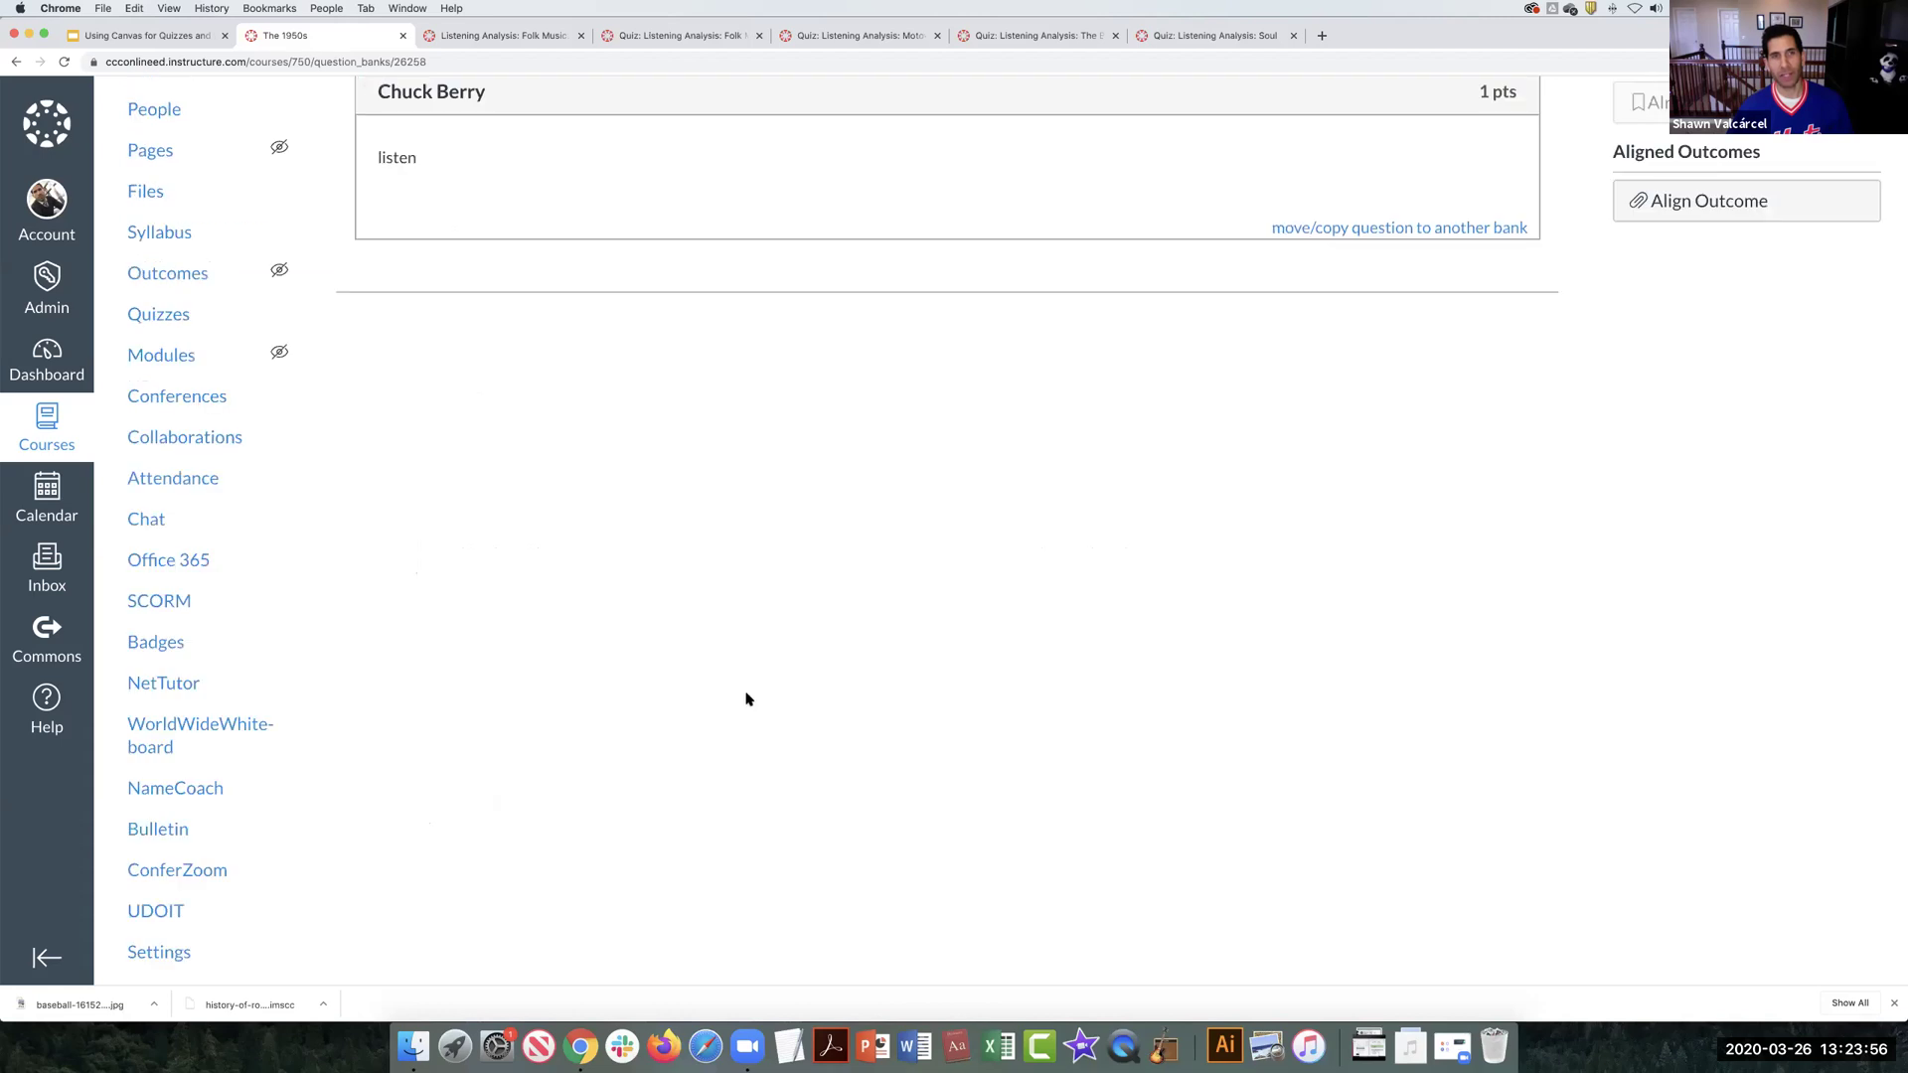
pyautogui.scroll(5, 810, 553)
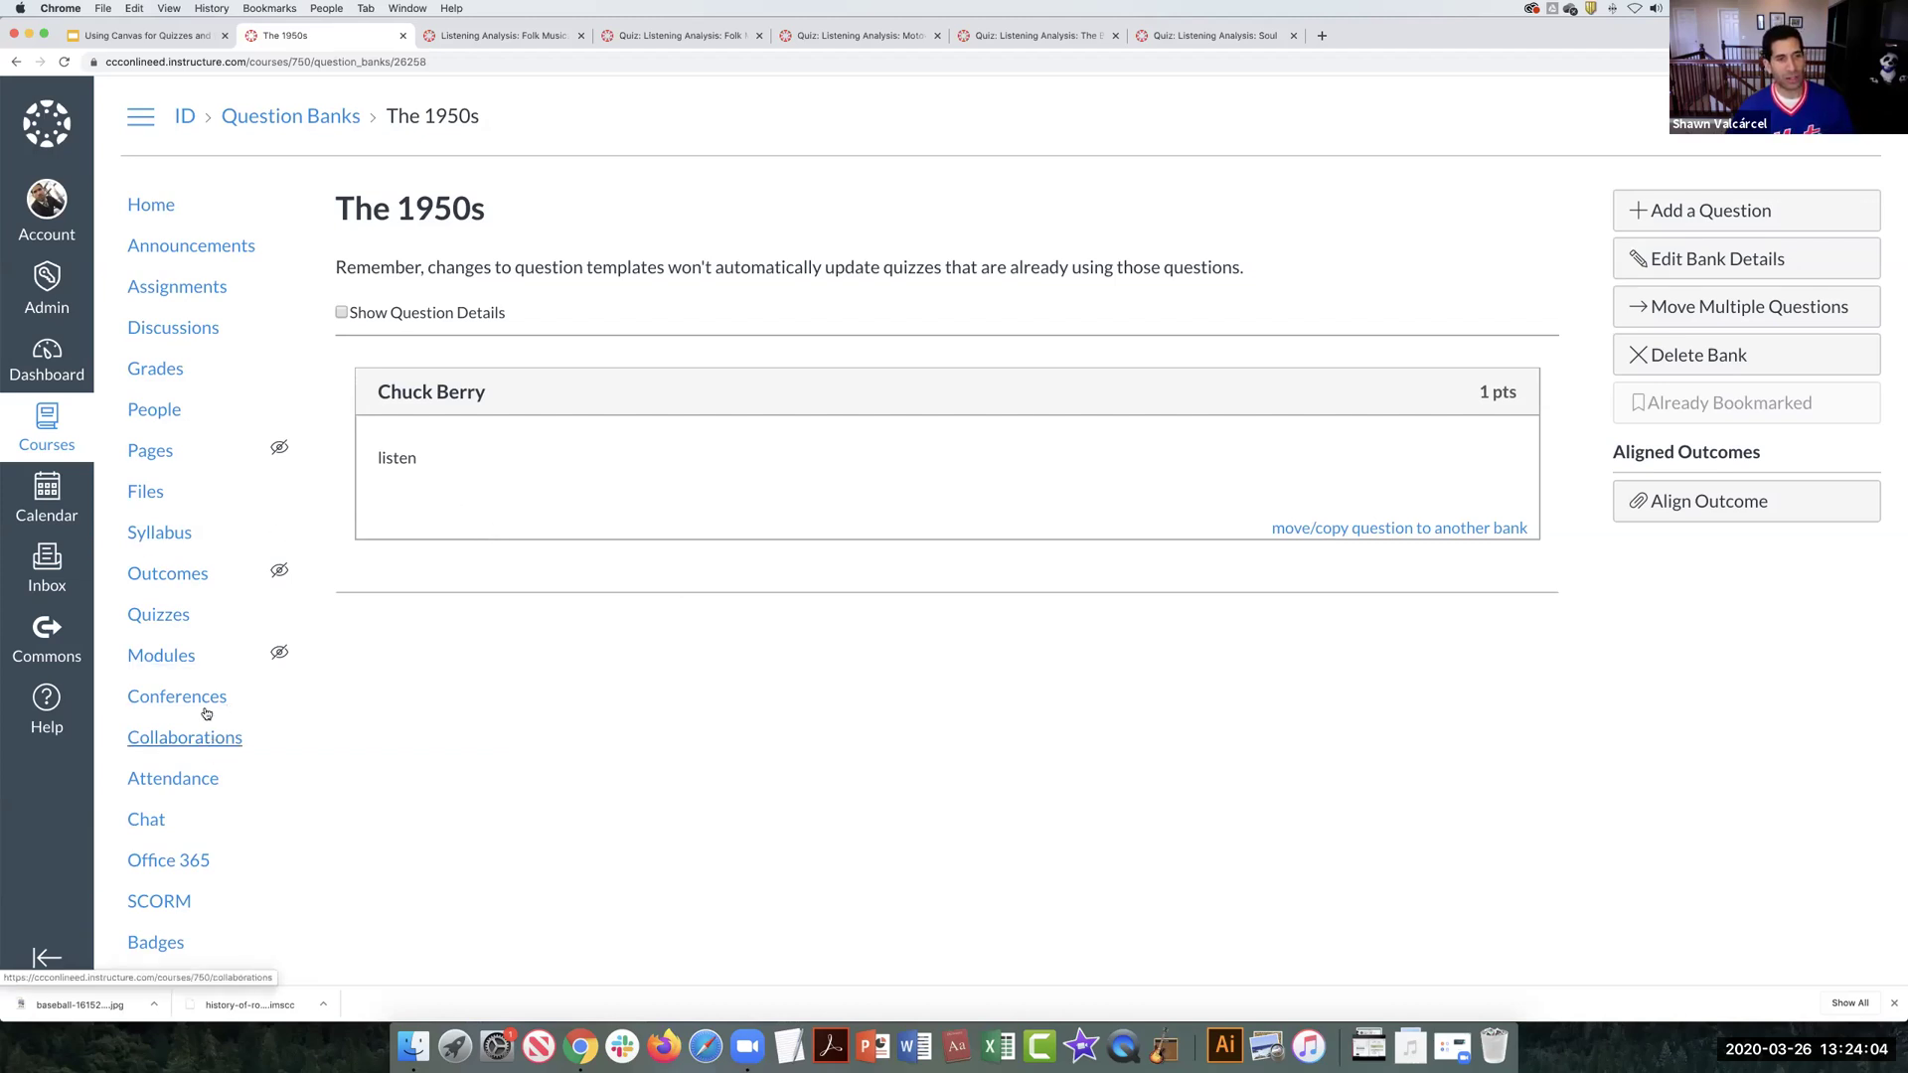
# Step: Return to the course's quizzes and open the questions of Lab 1 for editing
pyautogui.scroll(-2, 209, 720)
pyautogui.scroll(2, 204, 705)
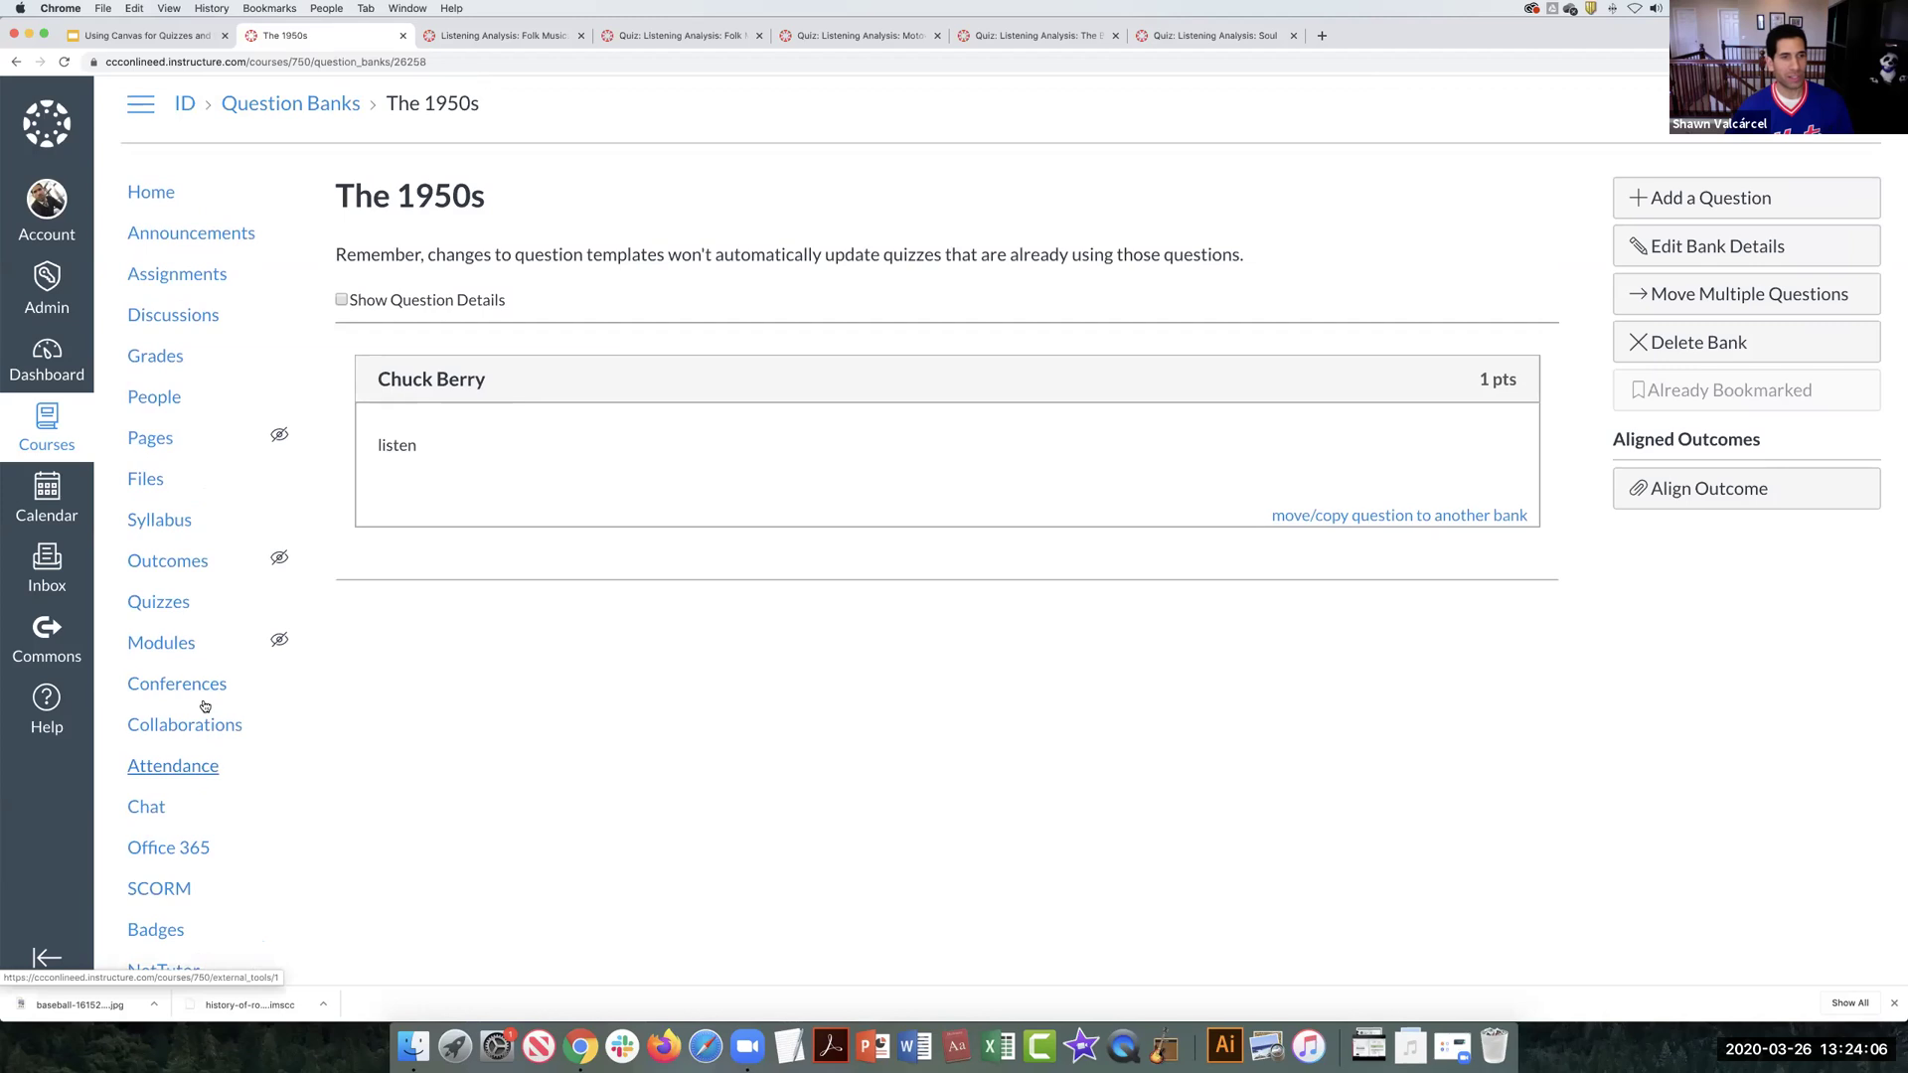
pyautogui.scroll(-5, 205, 706)
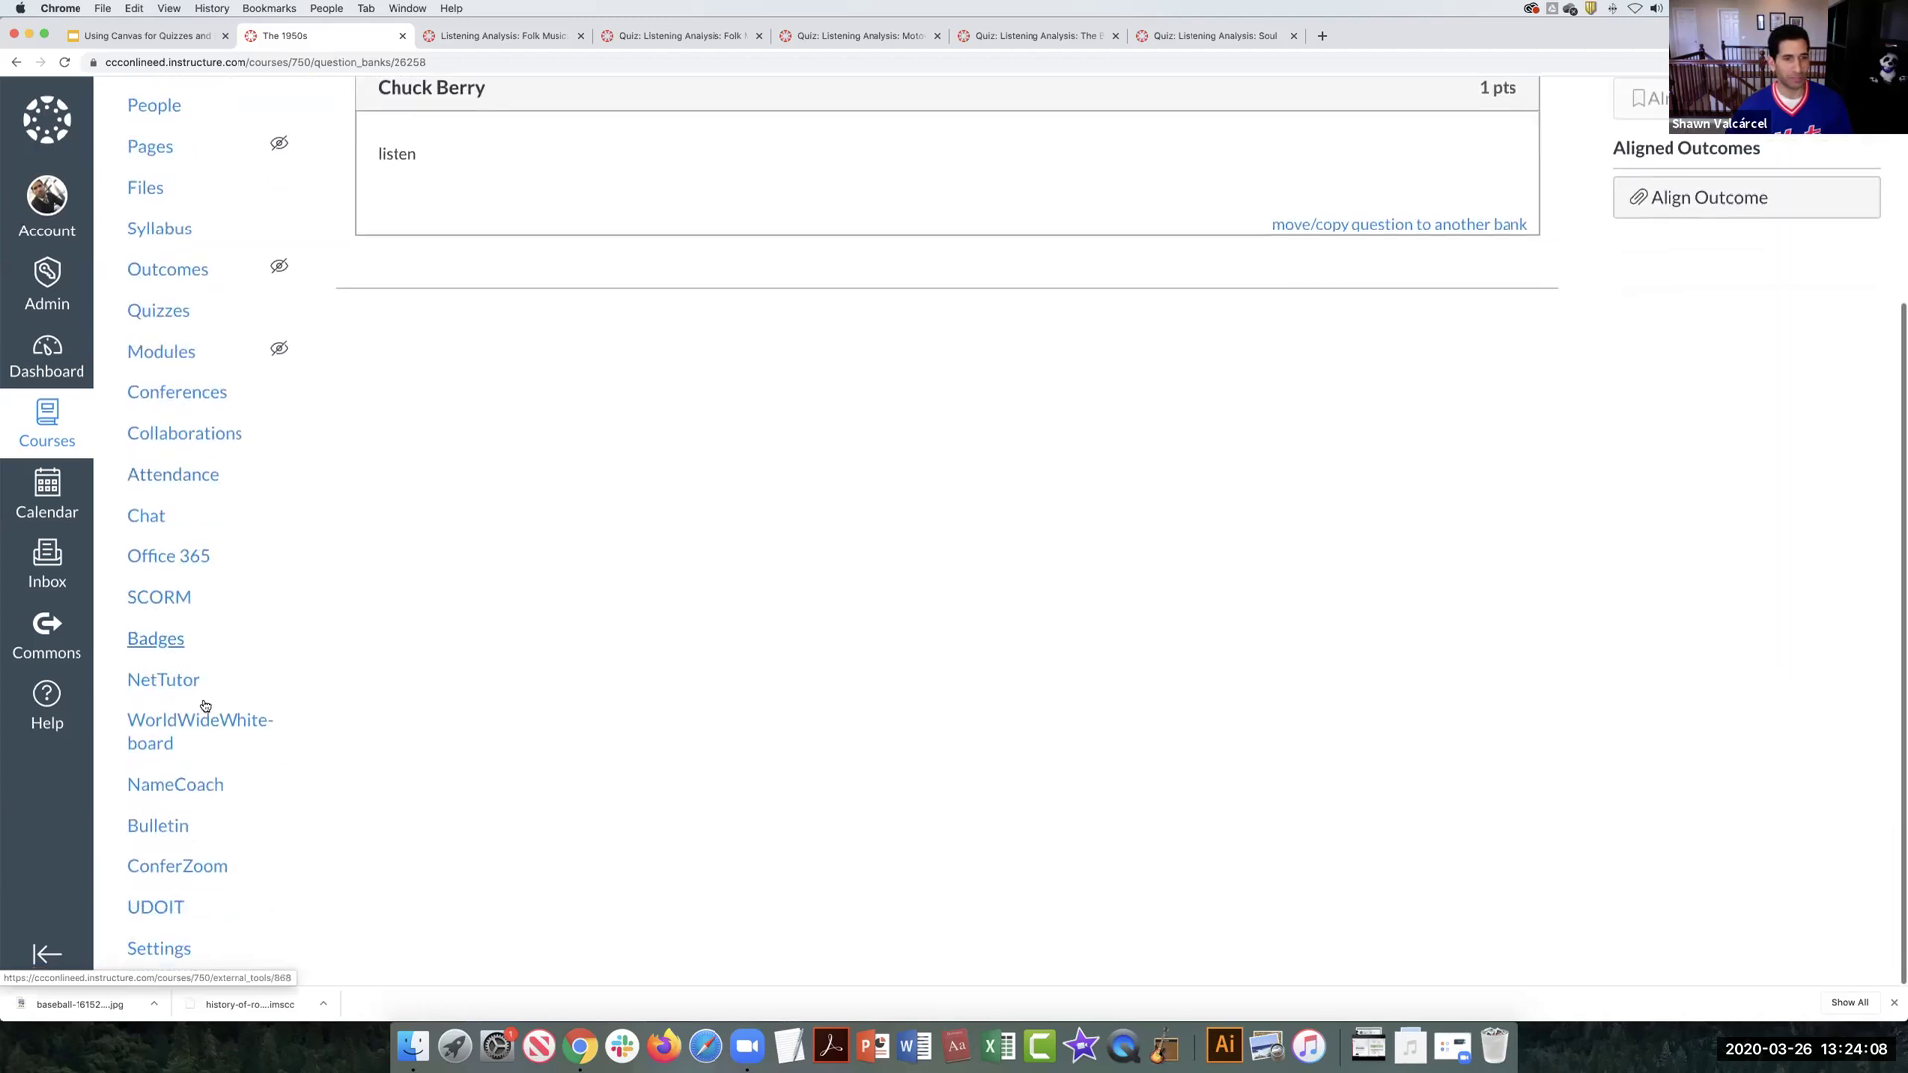
pyautogui.scroll(3, 205, 695)
pyautogui.click(167, 471)
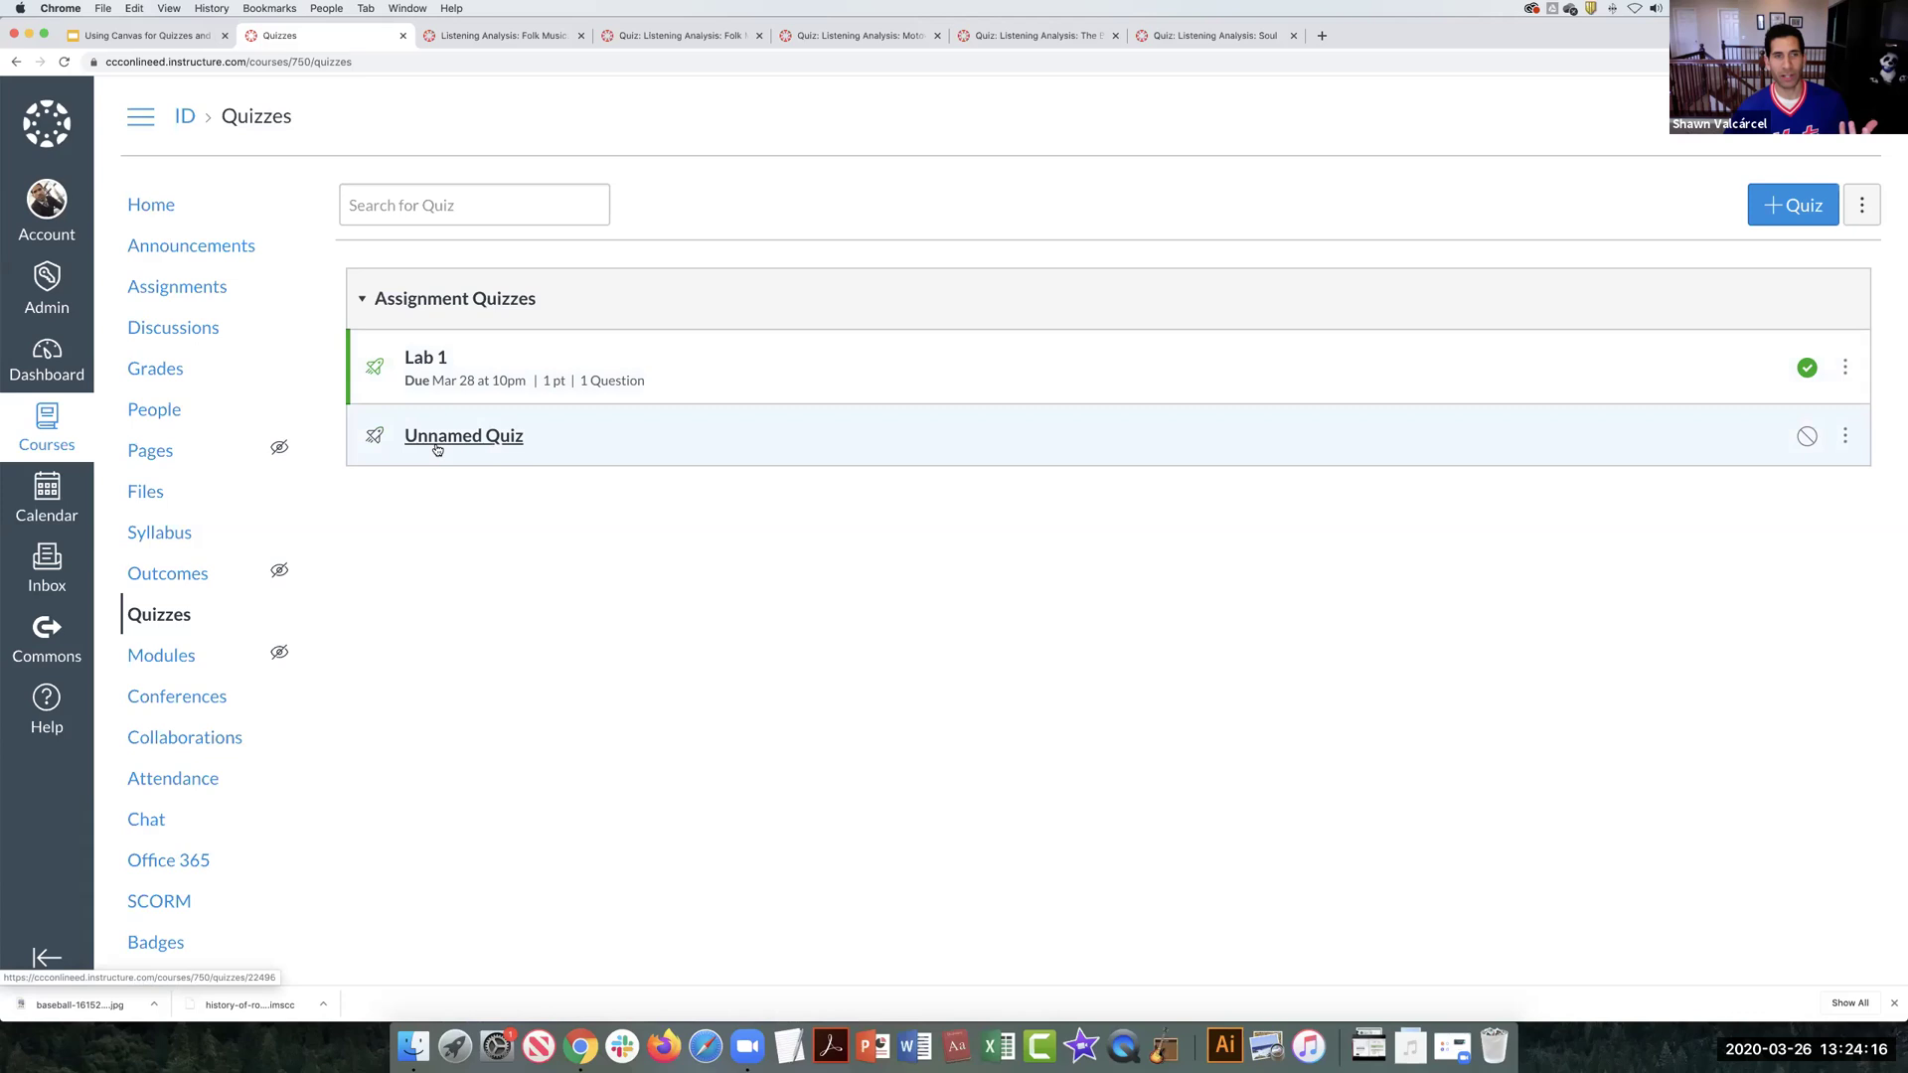
pyautogui.click(429, 359)
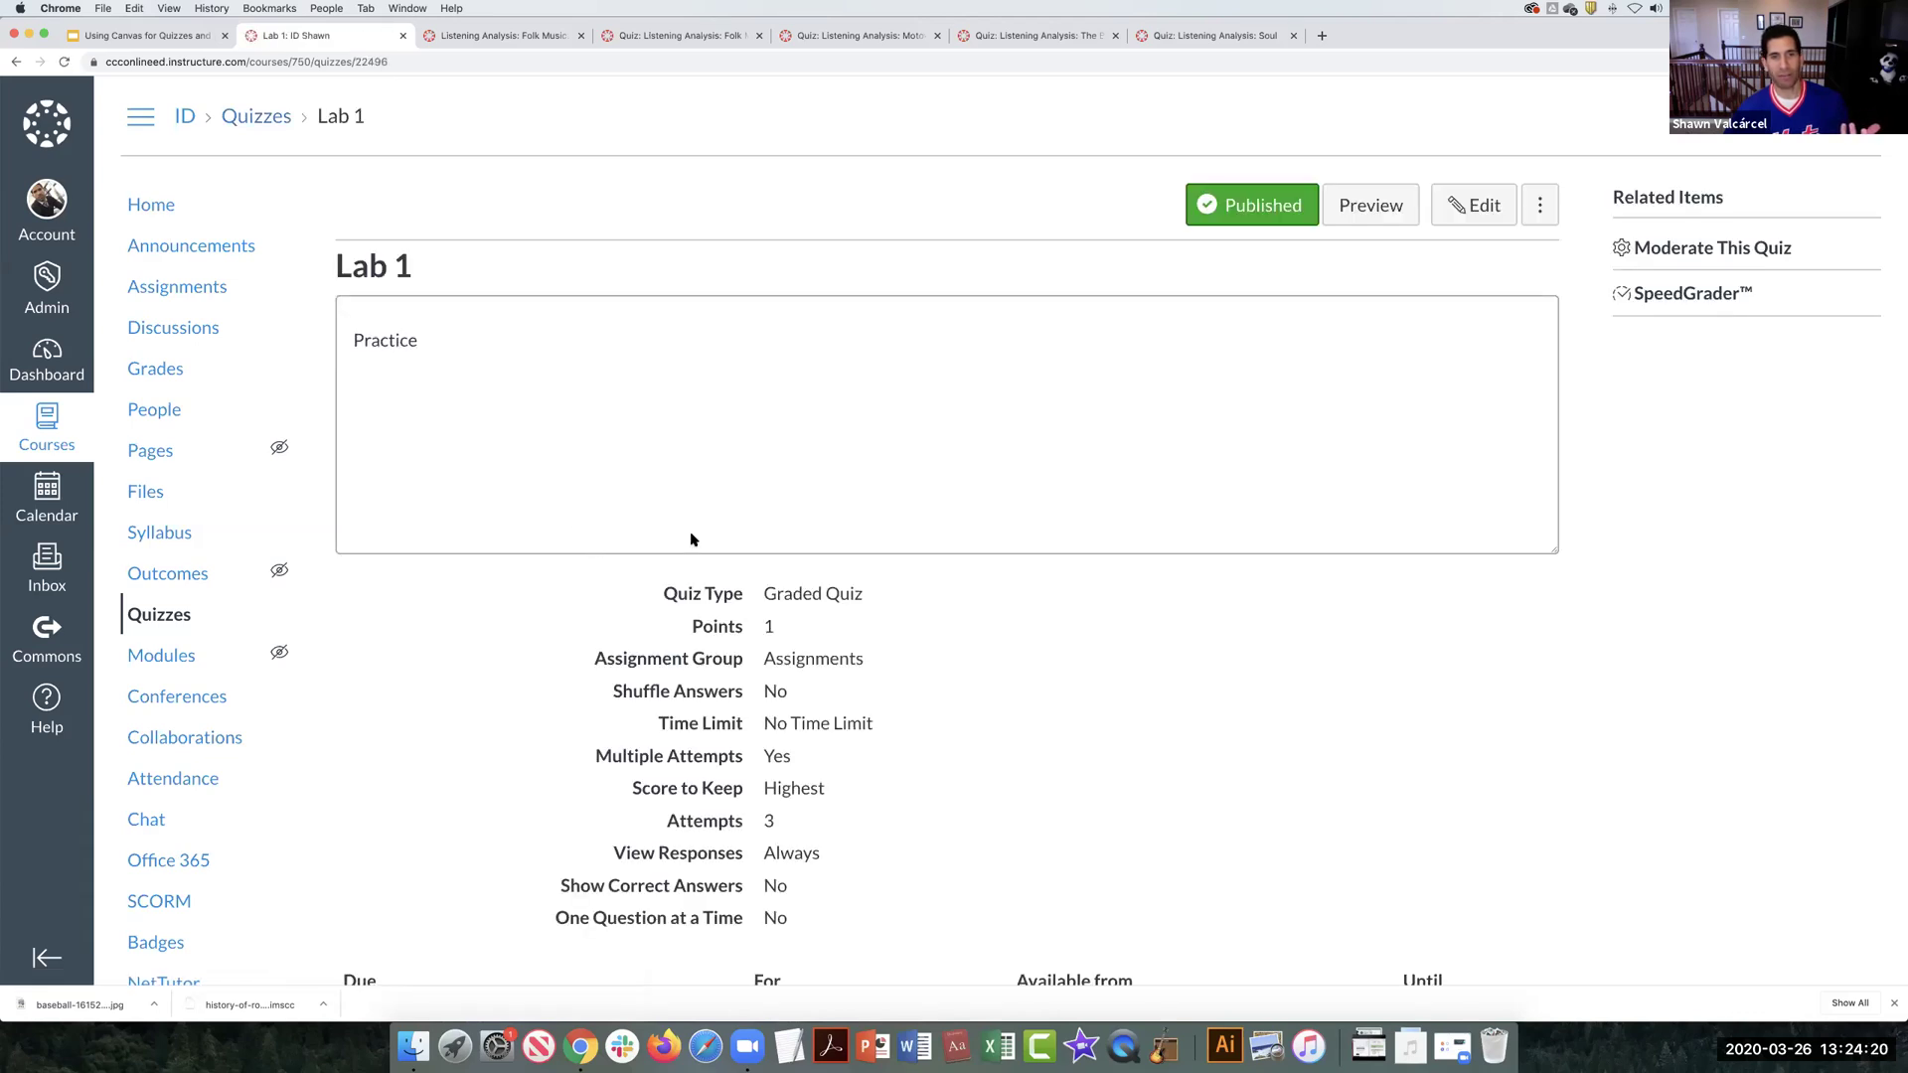
pyautogui.click(1460, 209)
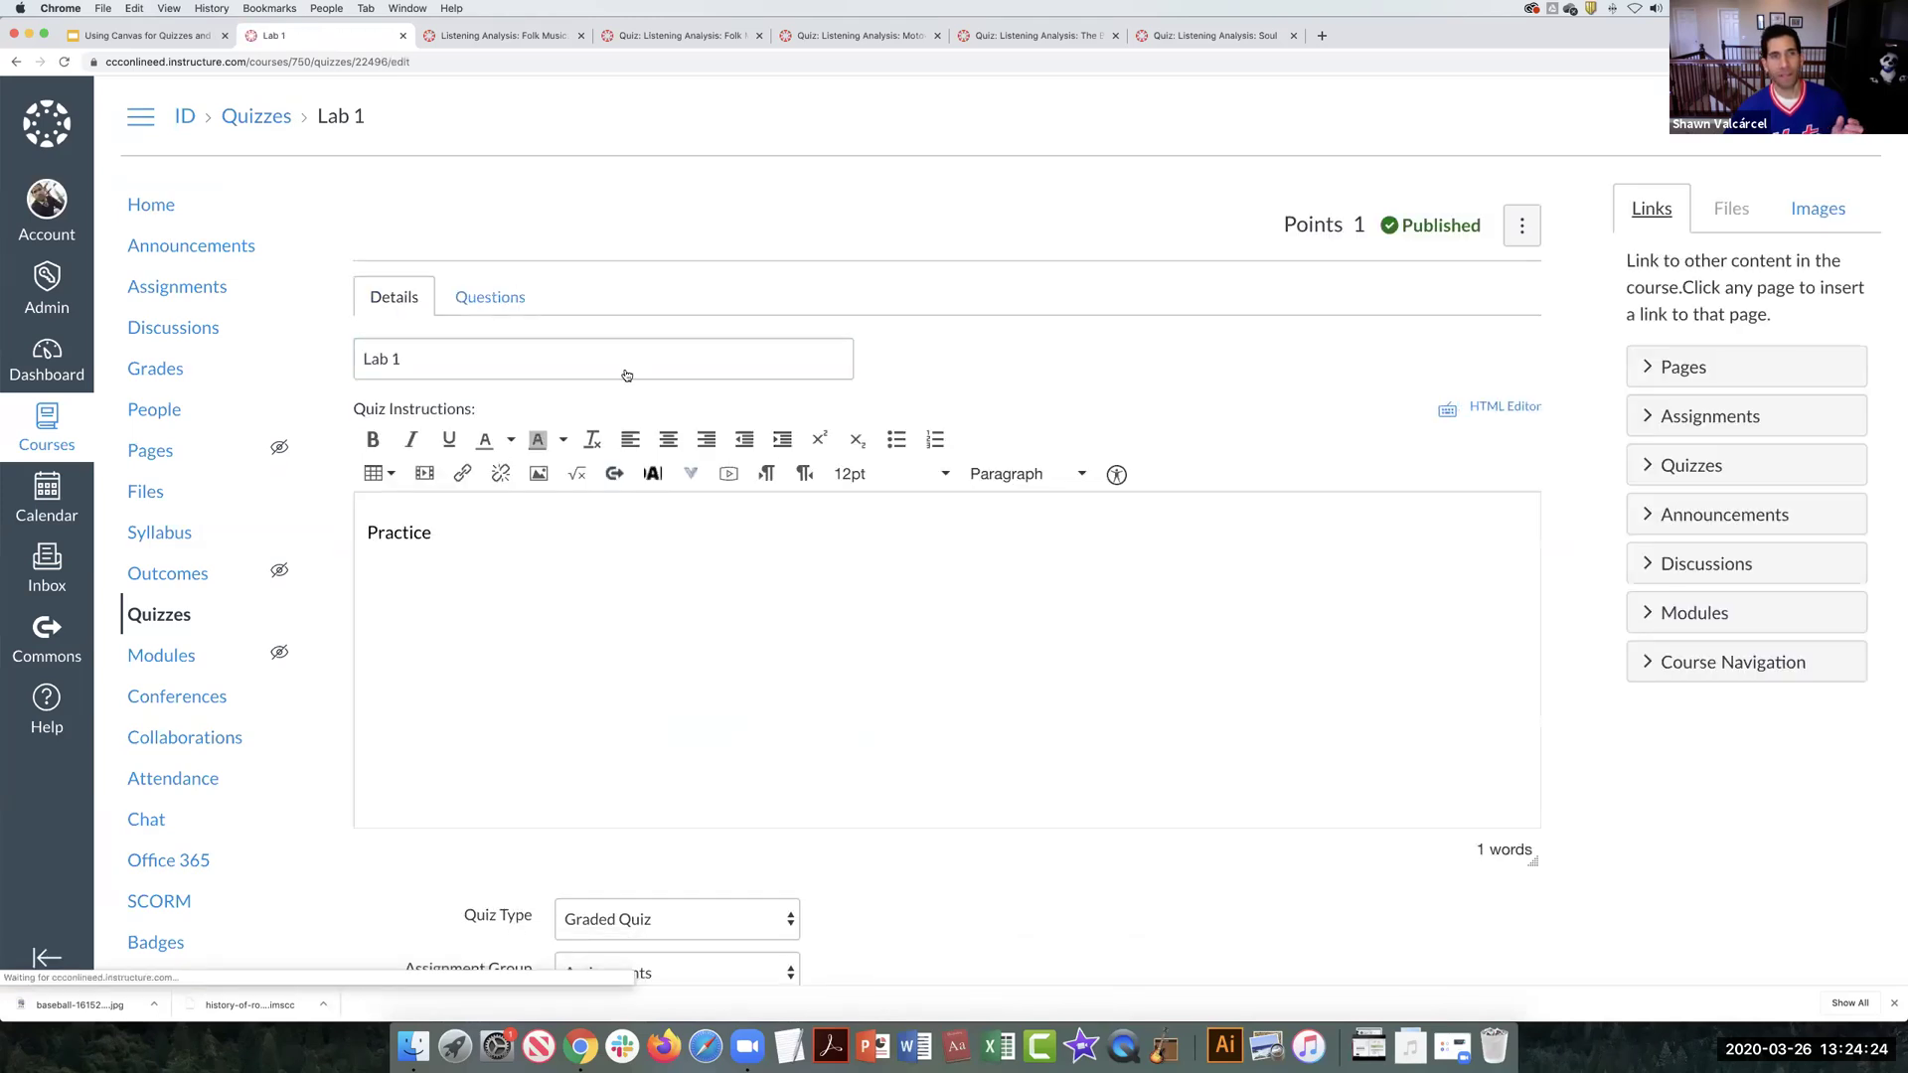
pyautogui.click(487, 301)
pyautogui.scroll(-3, 647, 519)
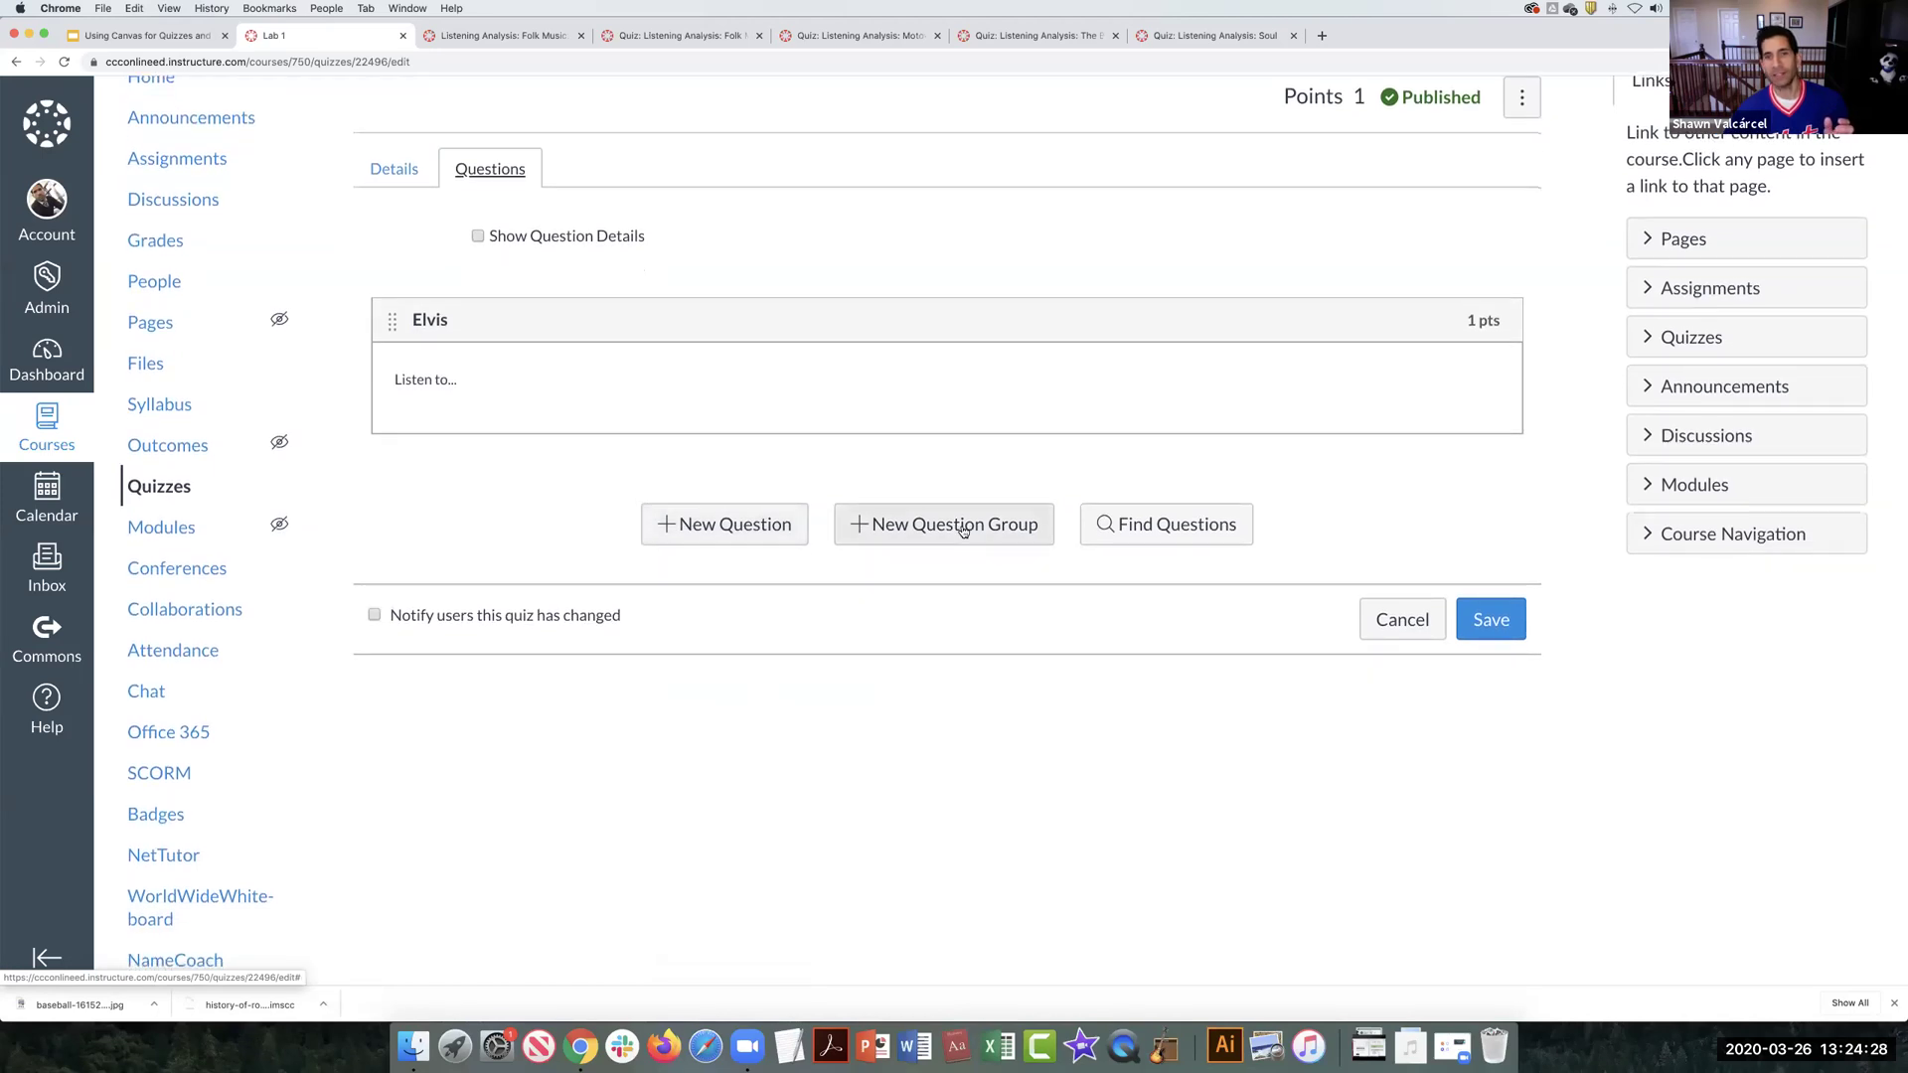
# Step: Start a new question group in Lab 1 and link it to the question bank The 1950s
pyautogui.click(963, 527)
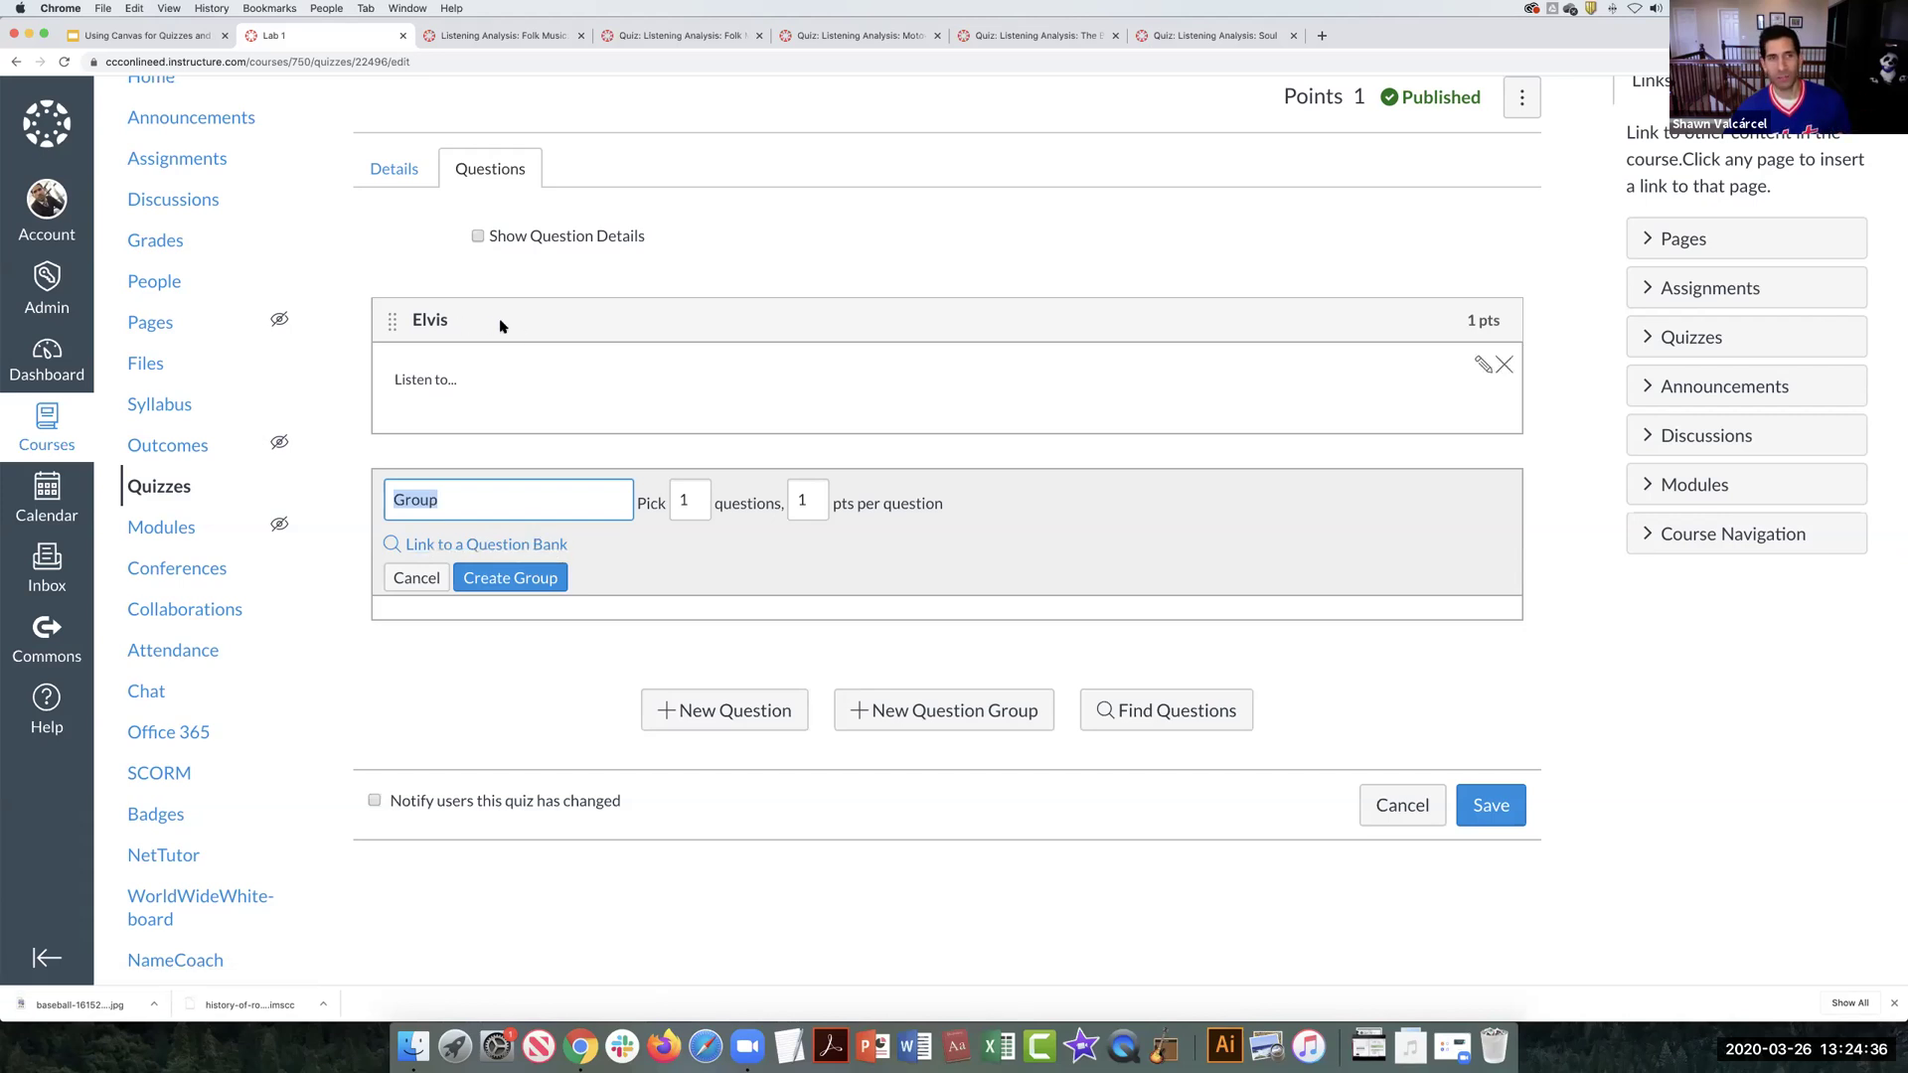
pyautogui.click(511, 542)
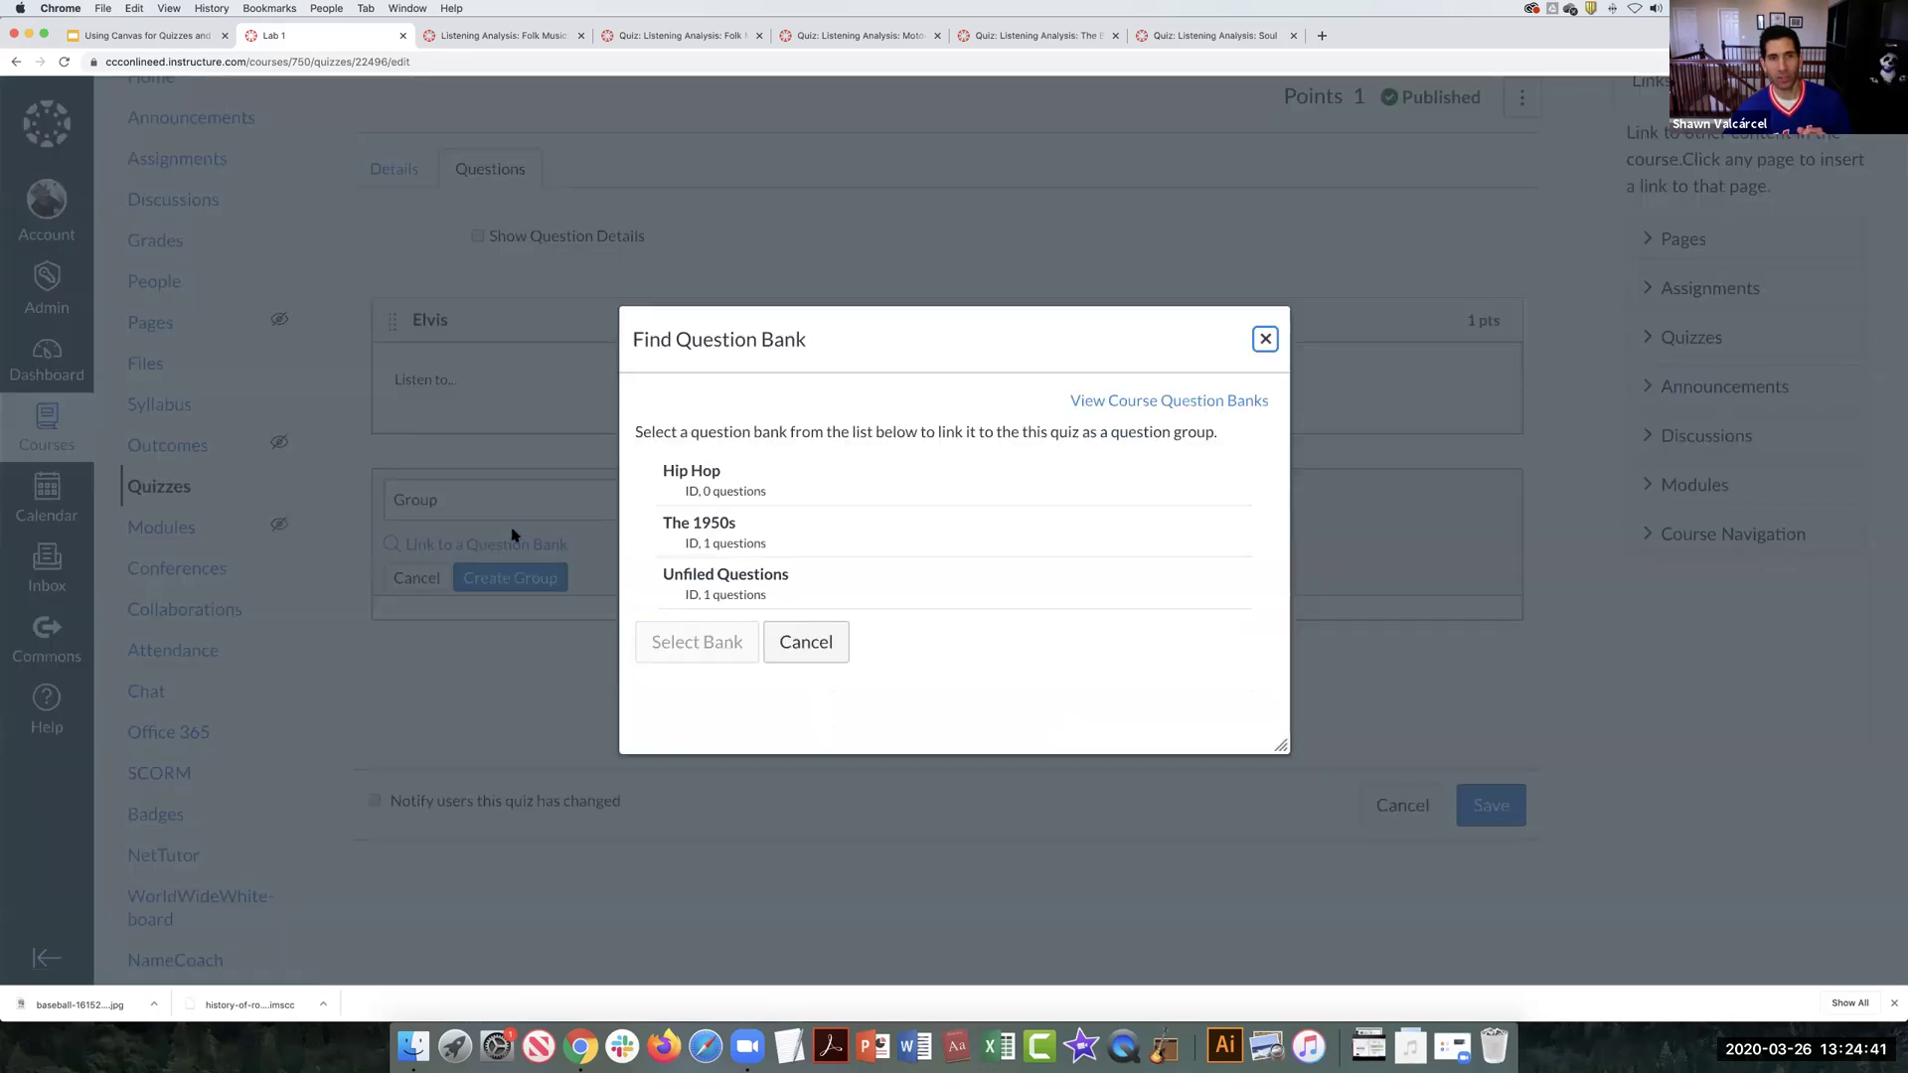
pyautogui.click(712, 525)
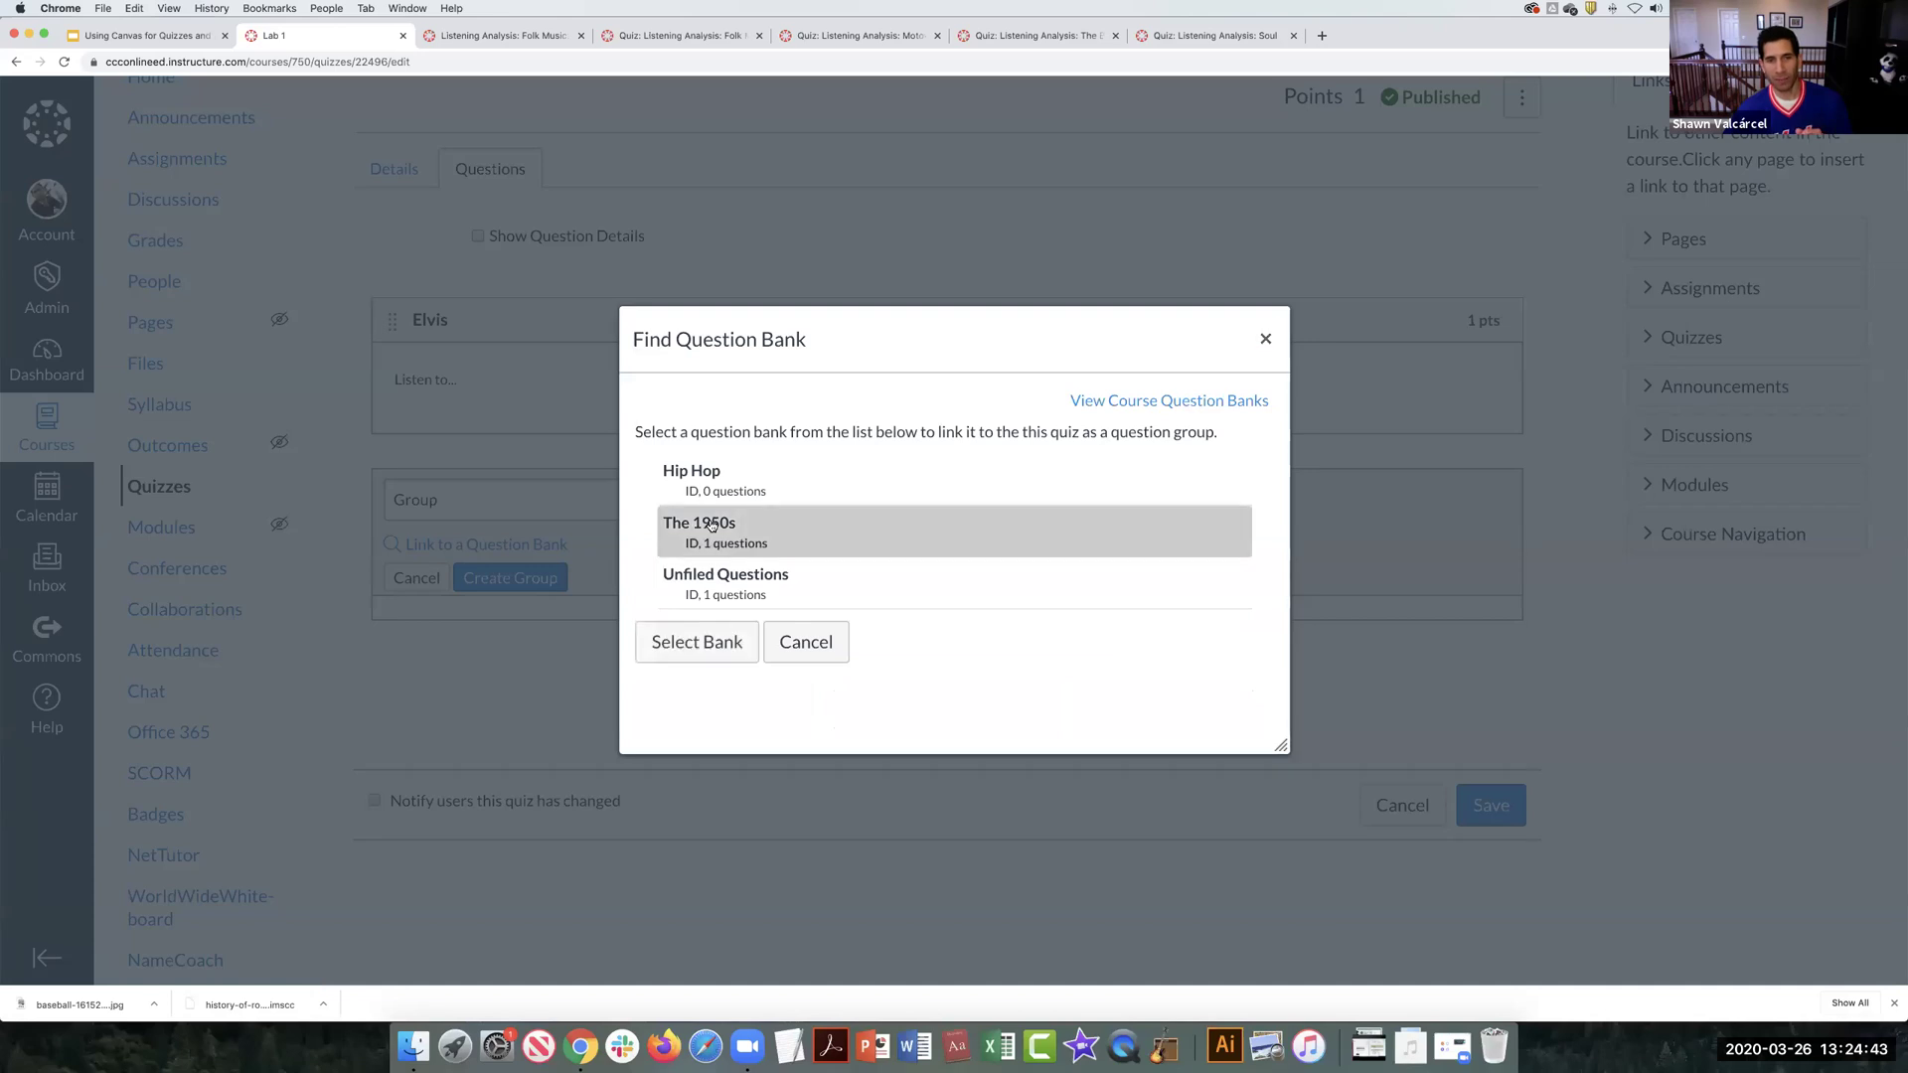
pyautogui.click(676, 646)
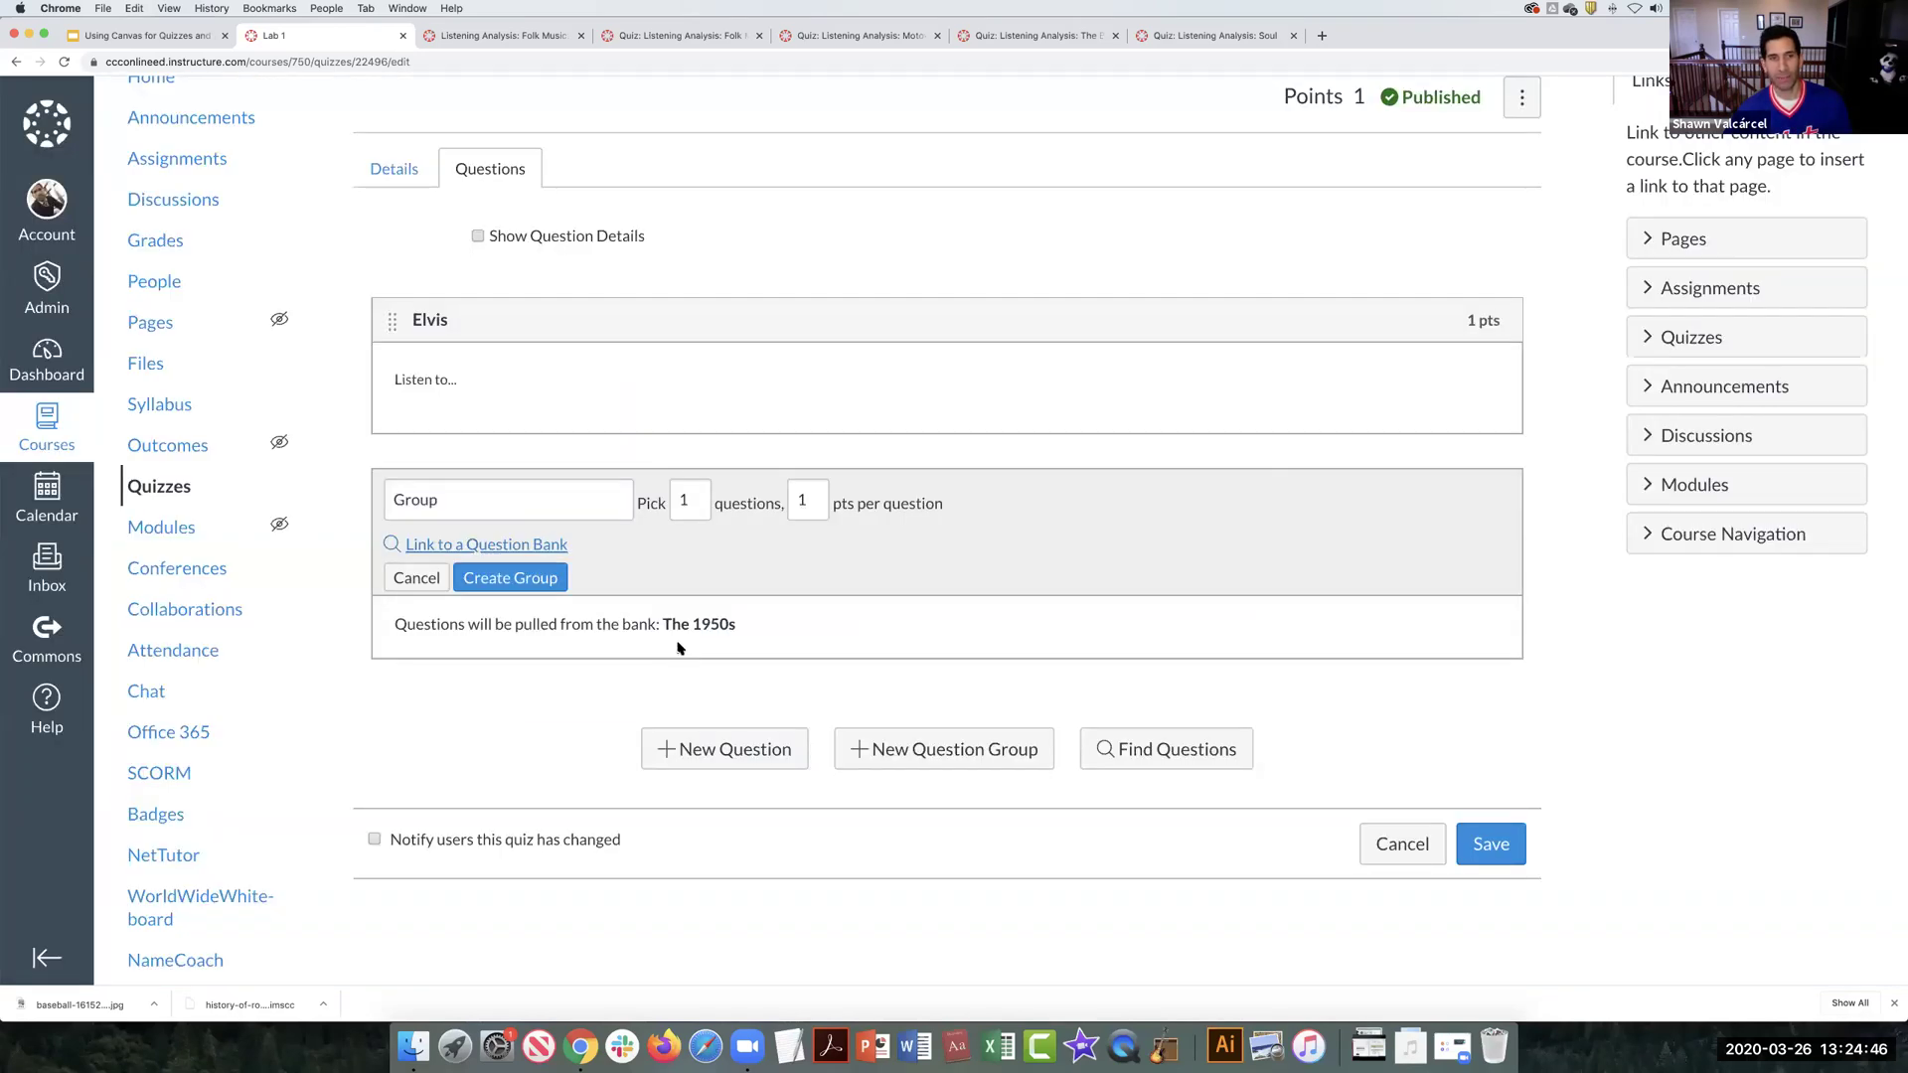
# Step: Set the group to pick 3 questions, and cancel editing the quiz without creating the group
pyautogui.doubleClick(679, 500)
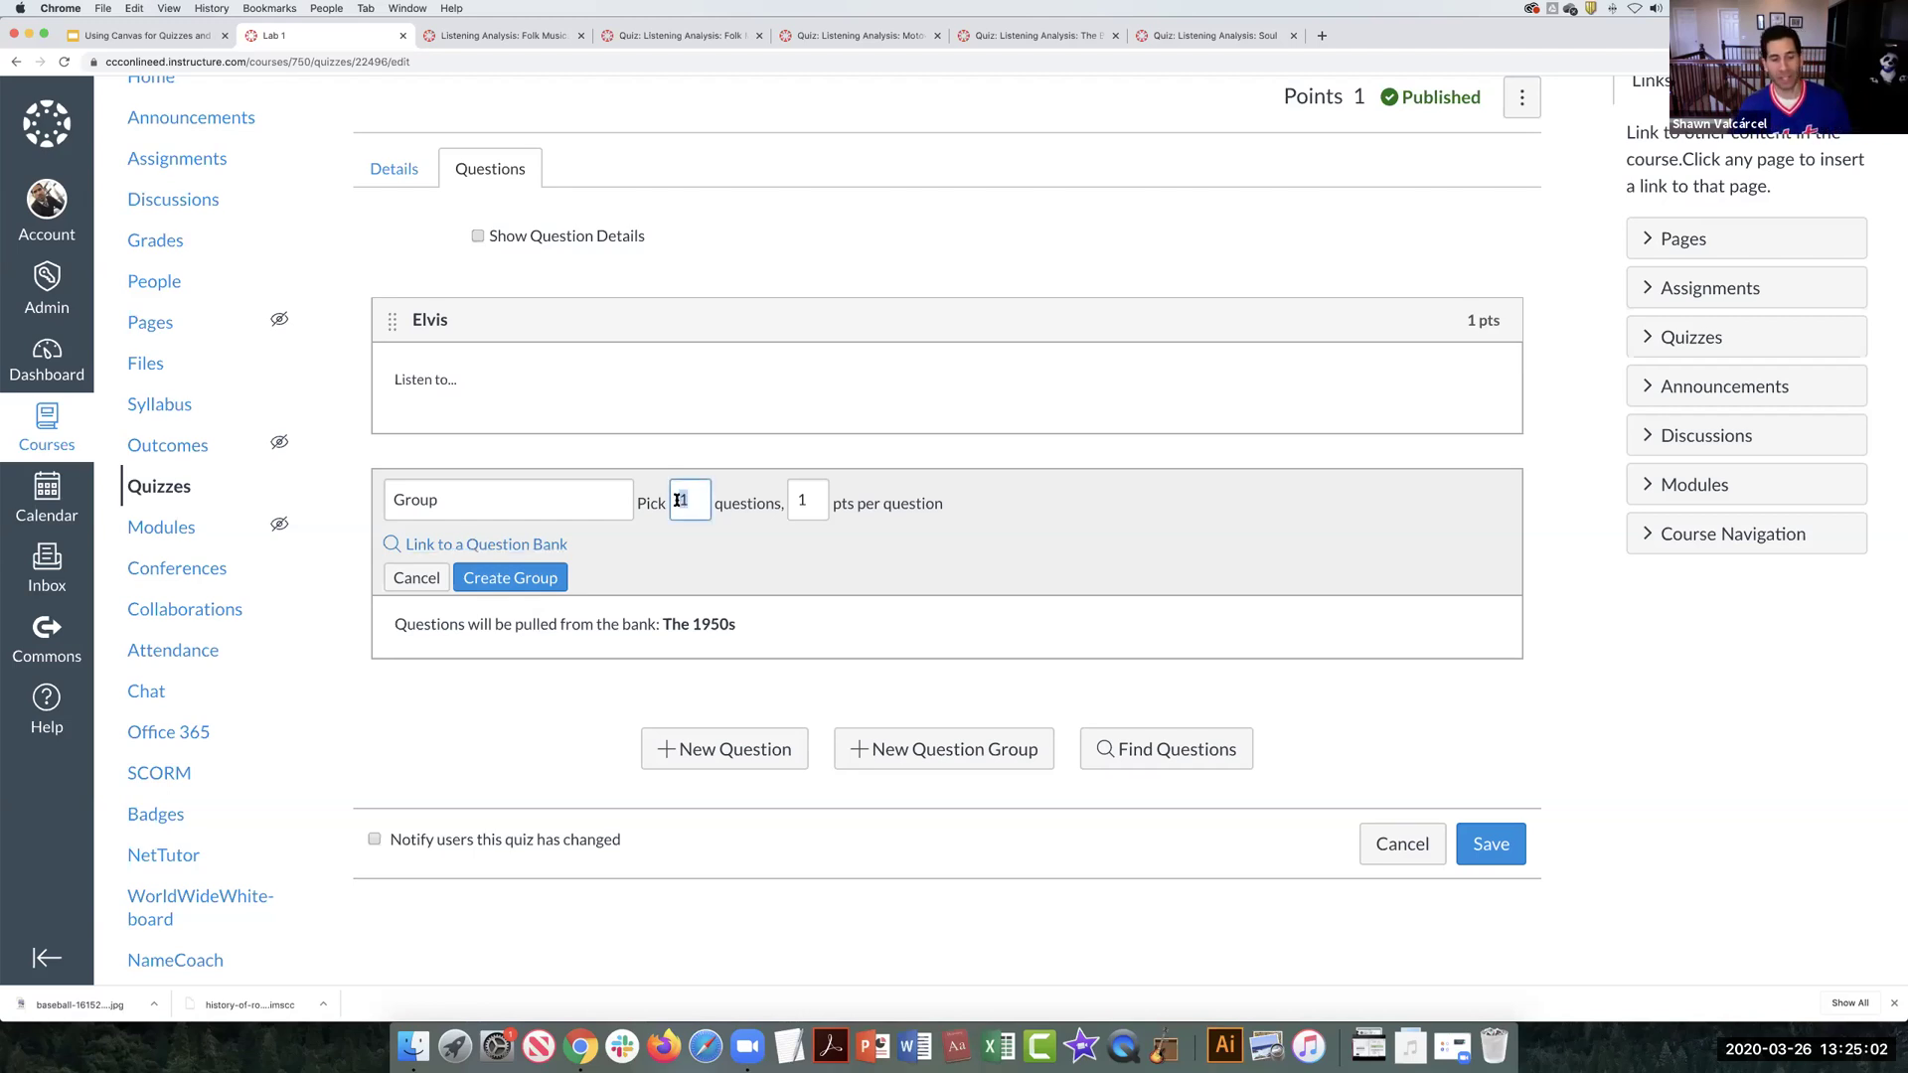
pyautogui.write('3')
pyautogui.scroll(-1, 684, 554)
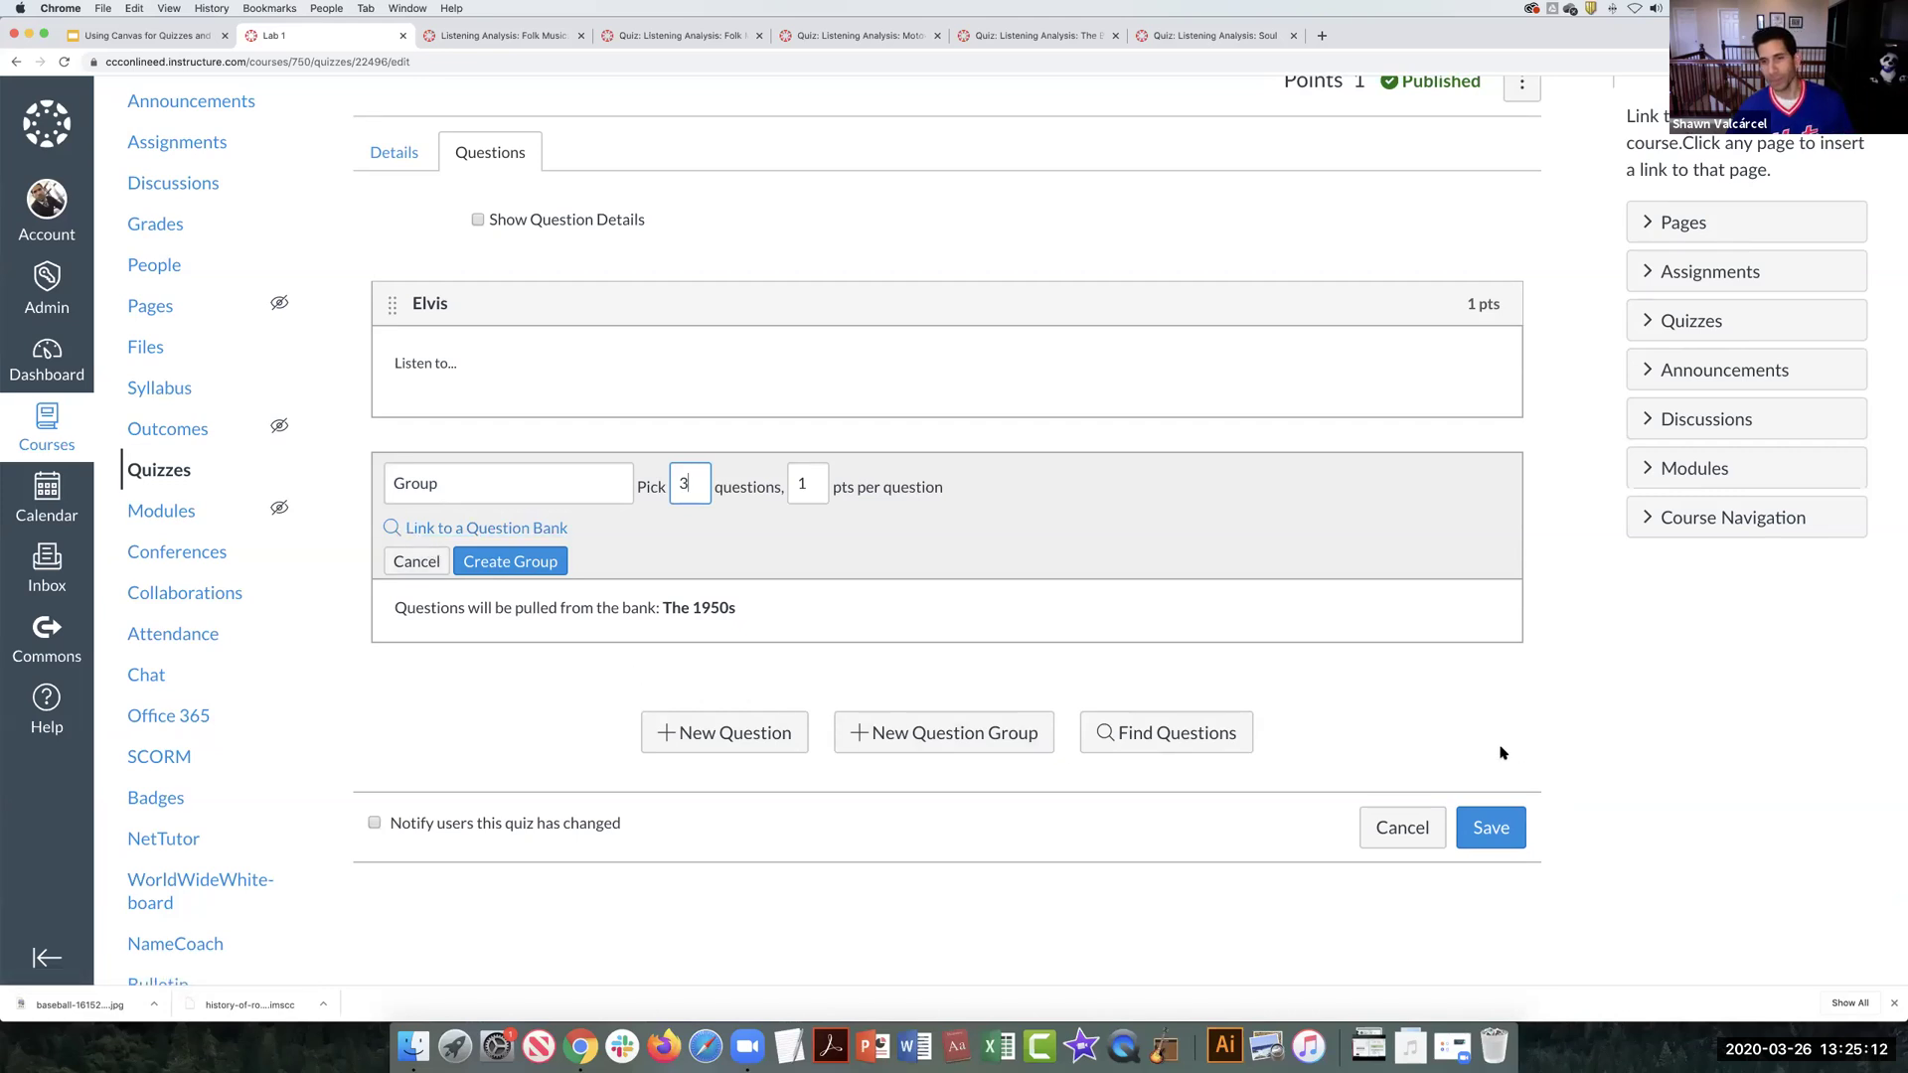
pyautogui.scroll(-1, 1495, 749)
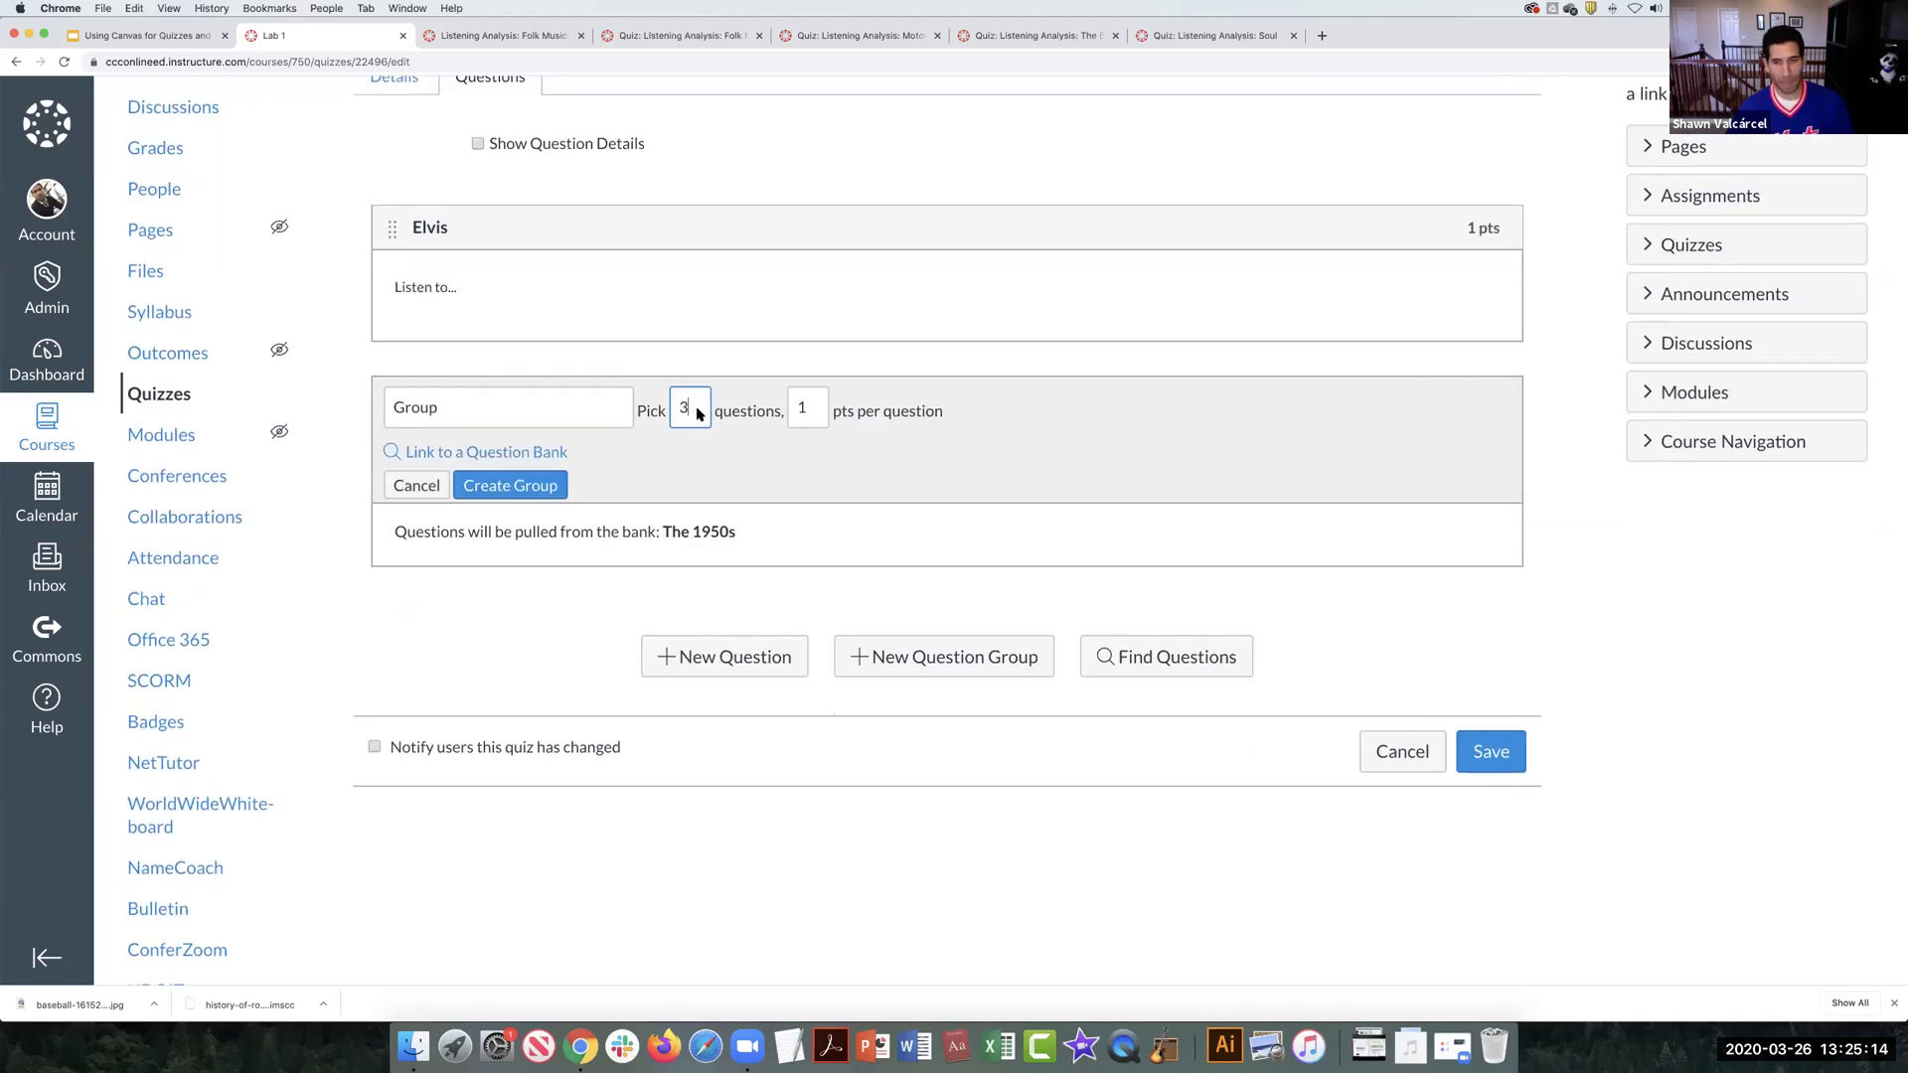
pyautogui.click(1400, 761)
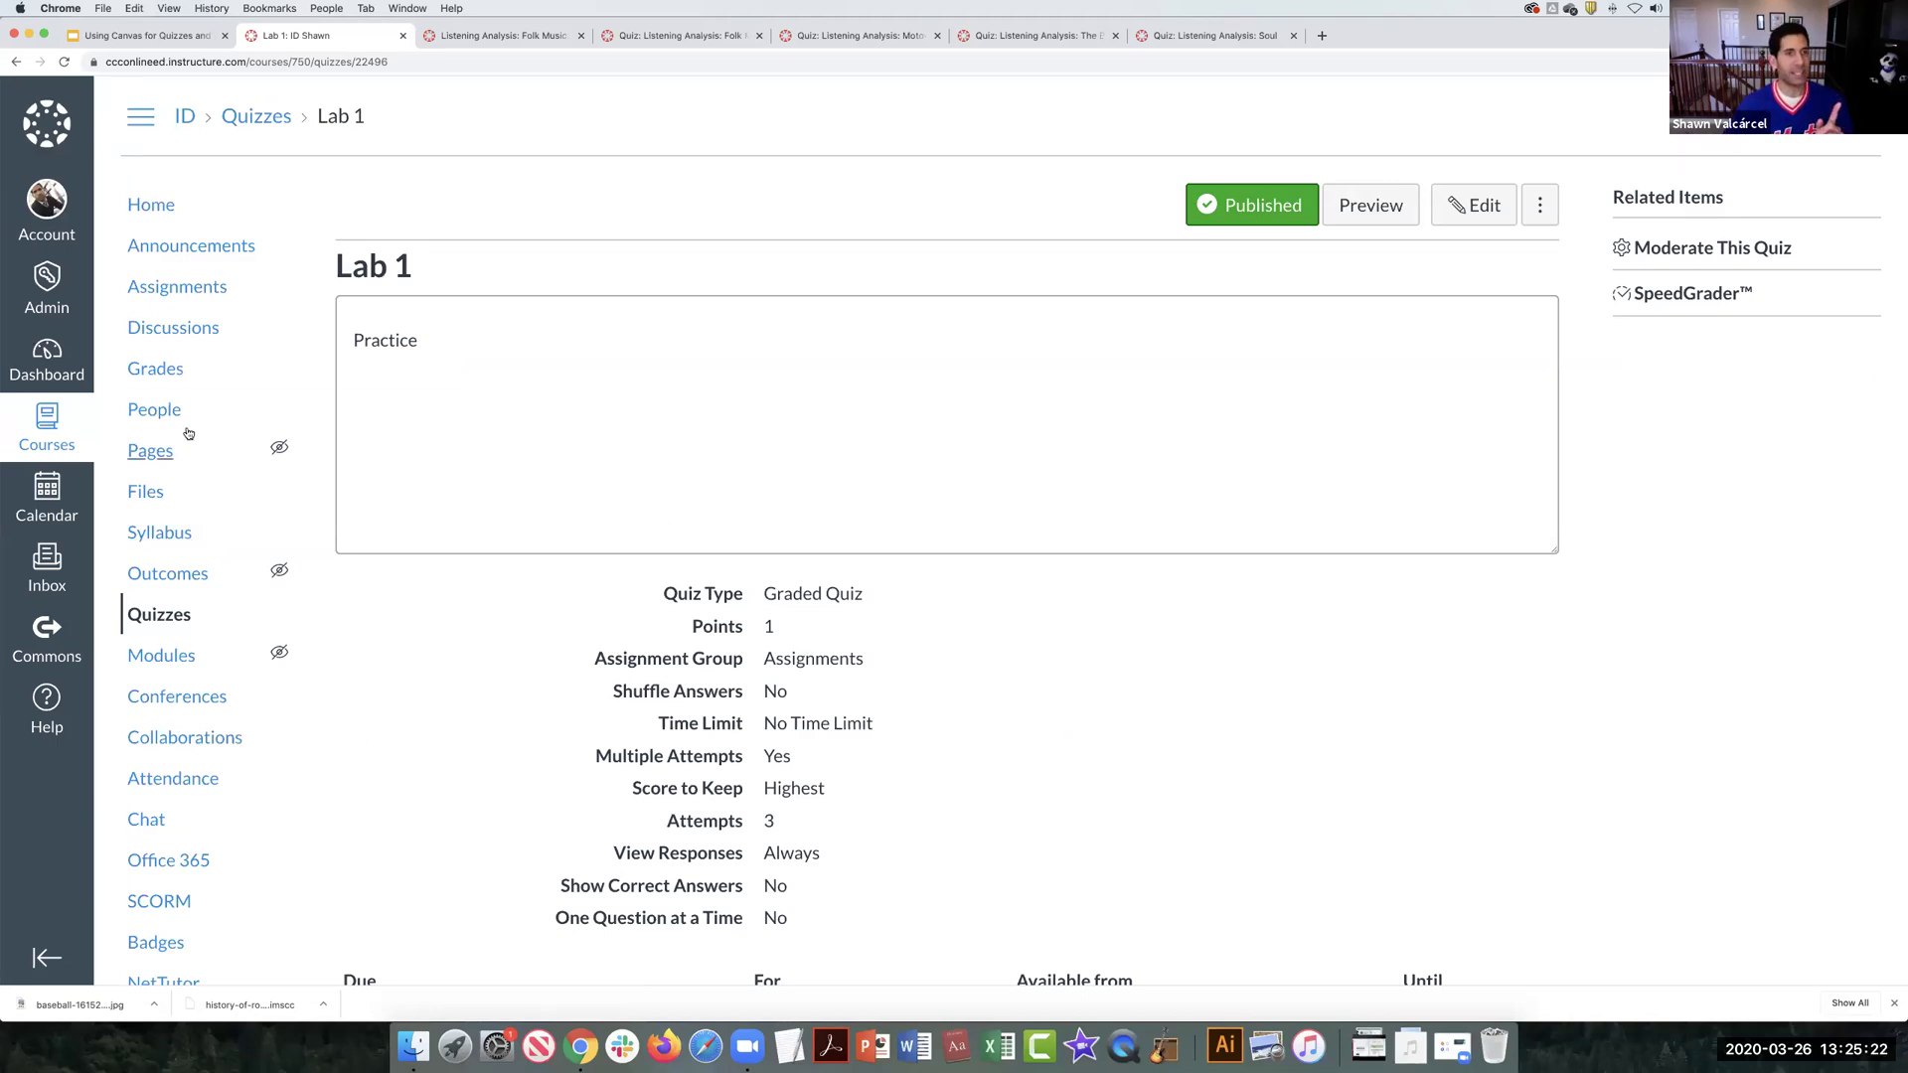
# Step: Look at the Lab 1 column in the course's gradebook, and bring the course navigation back into view
pyautogui.click(157, 369)
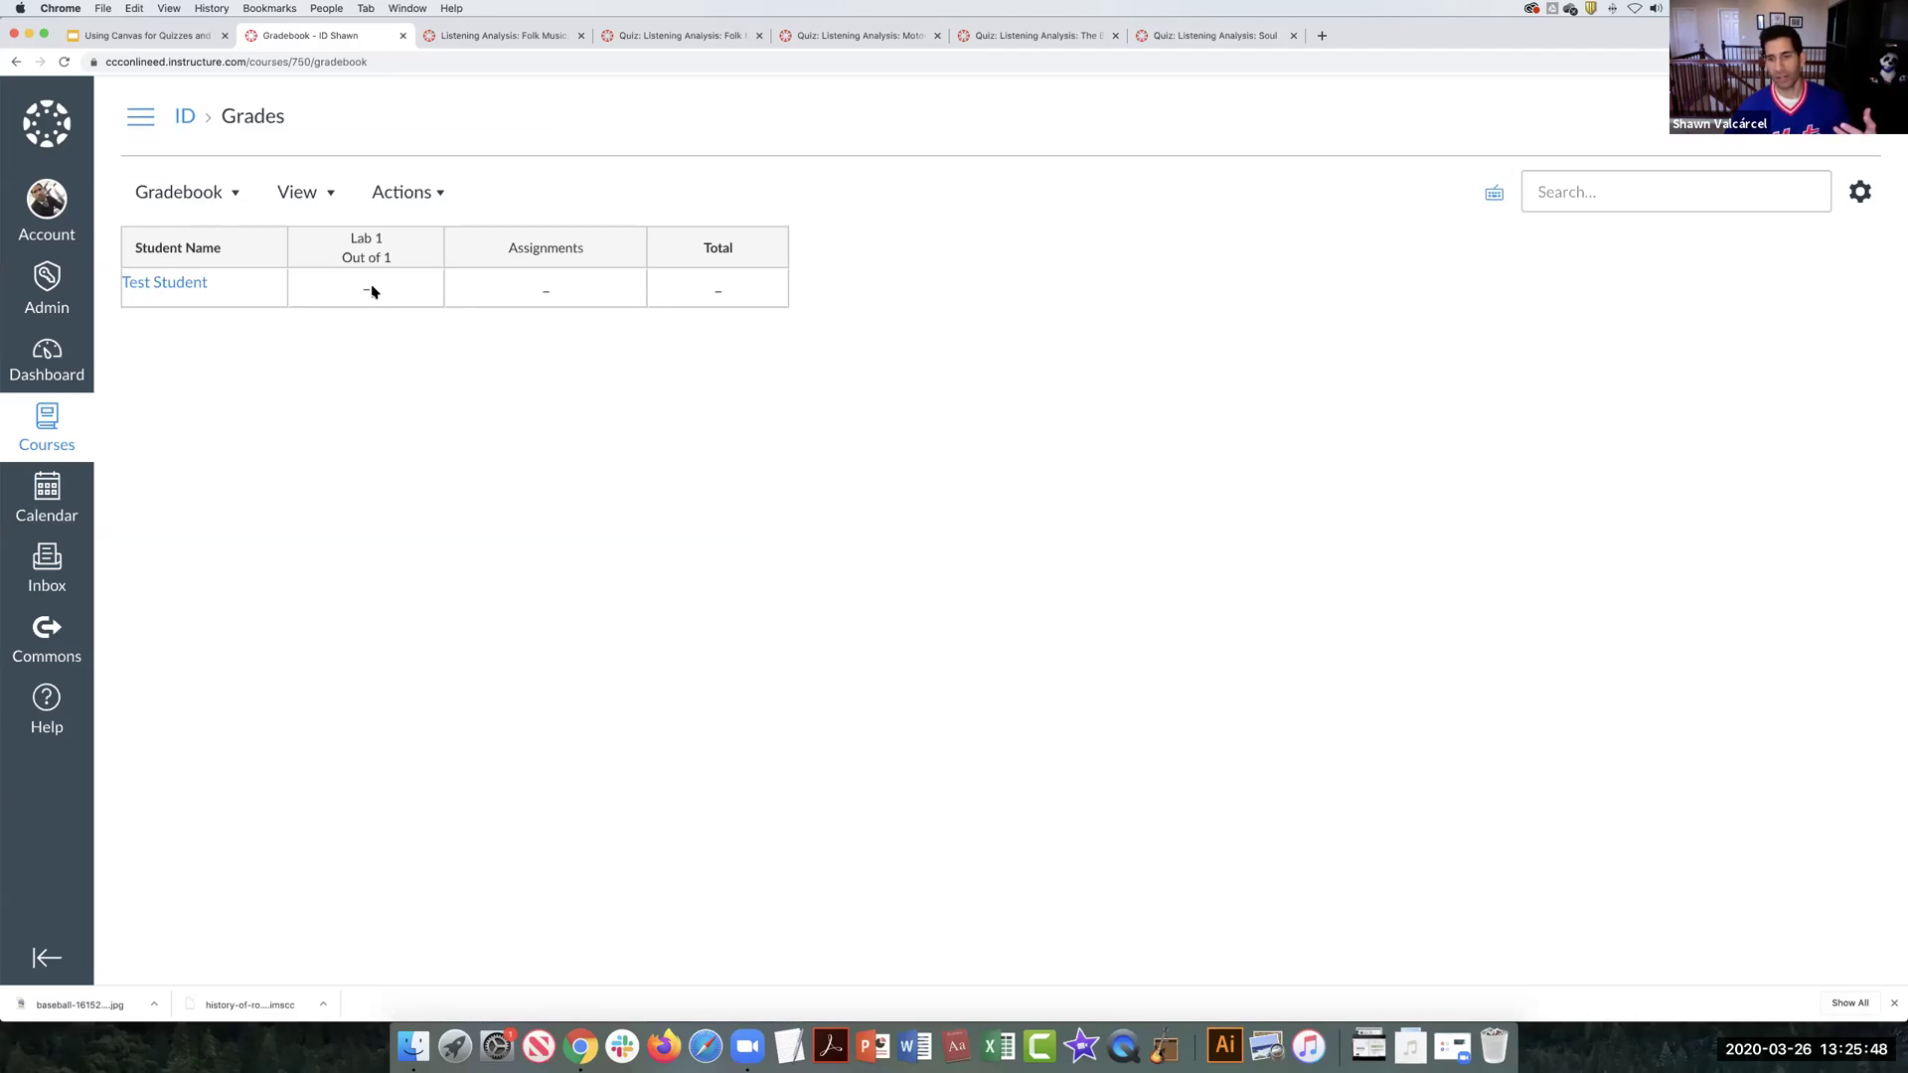
pyautogui.click(140, 116)
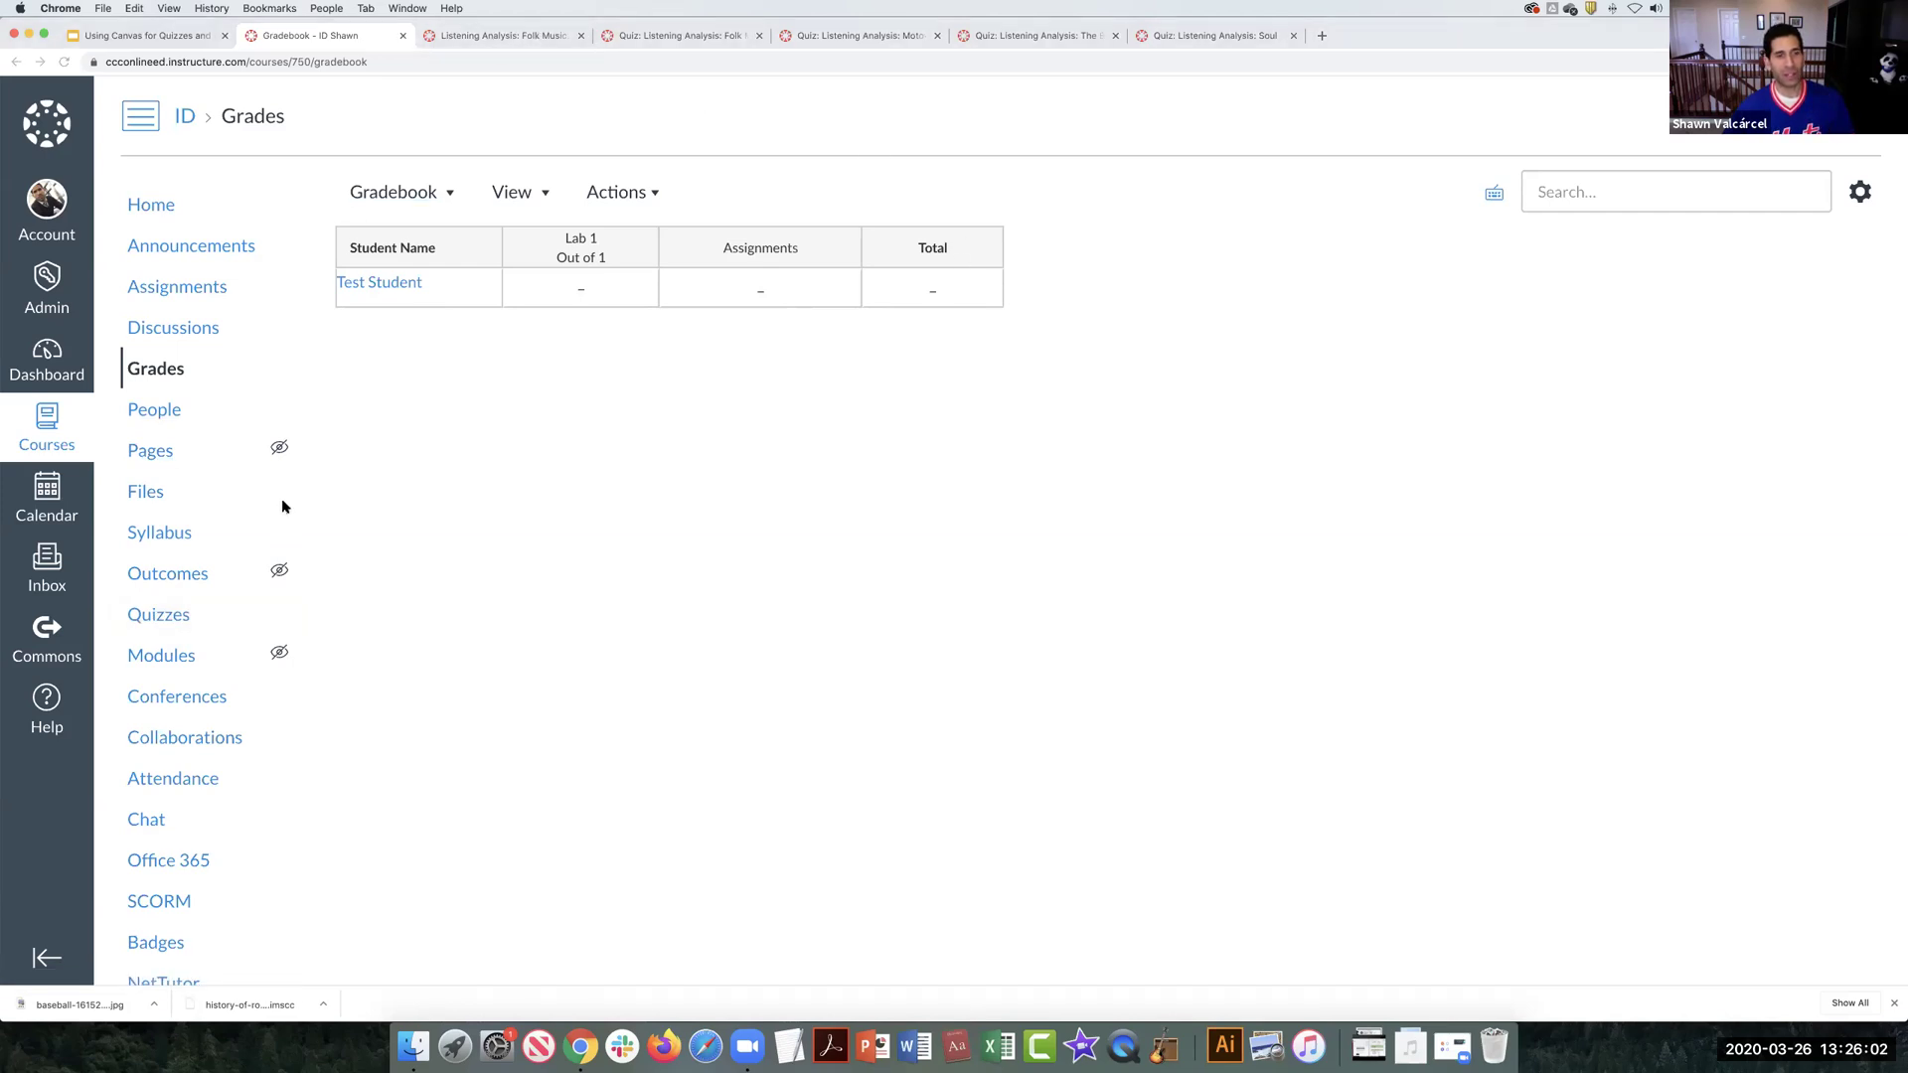
# Step: Create a module named "The 1950s" in the course
pyautogui.click(167, 656)
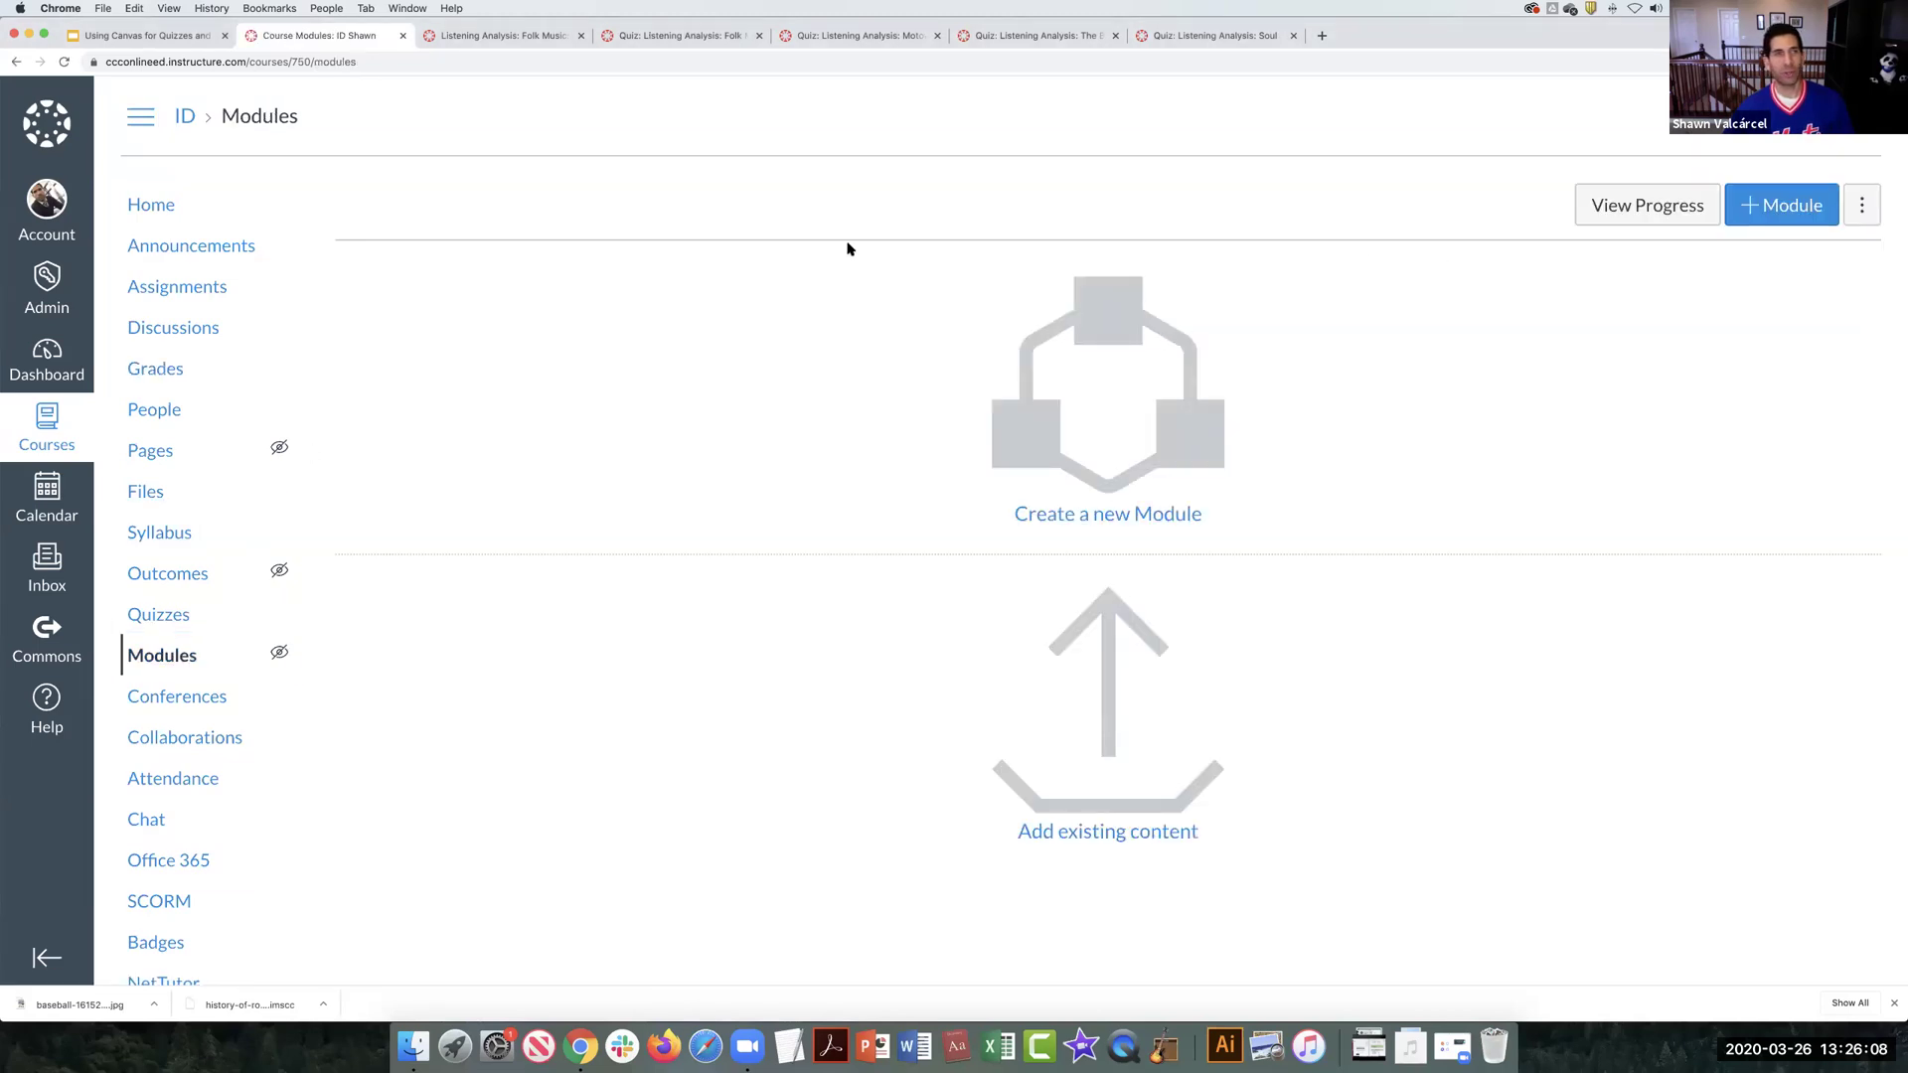
pyautogui.click(1799, 211)
pyautogui.click(1032, 434)
pyautogui.write('The')
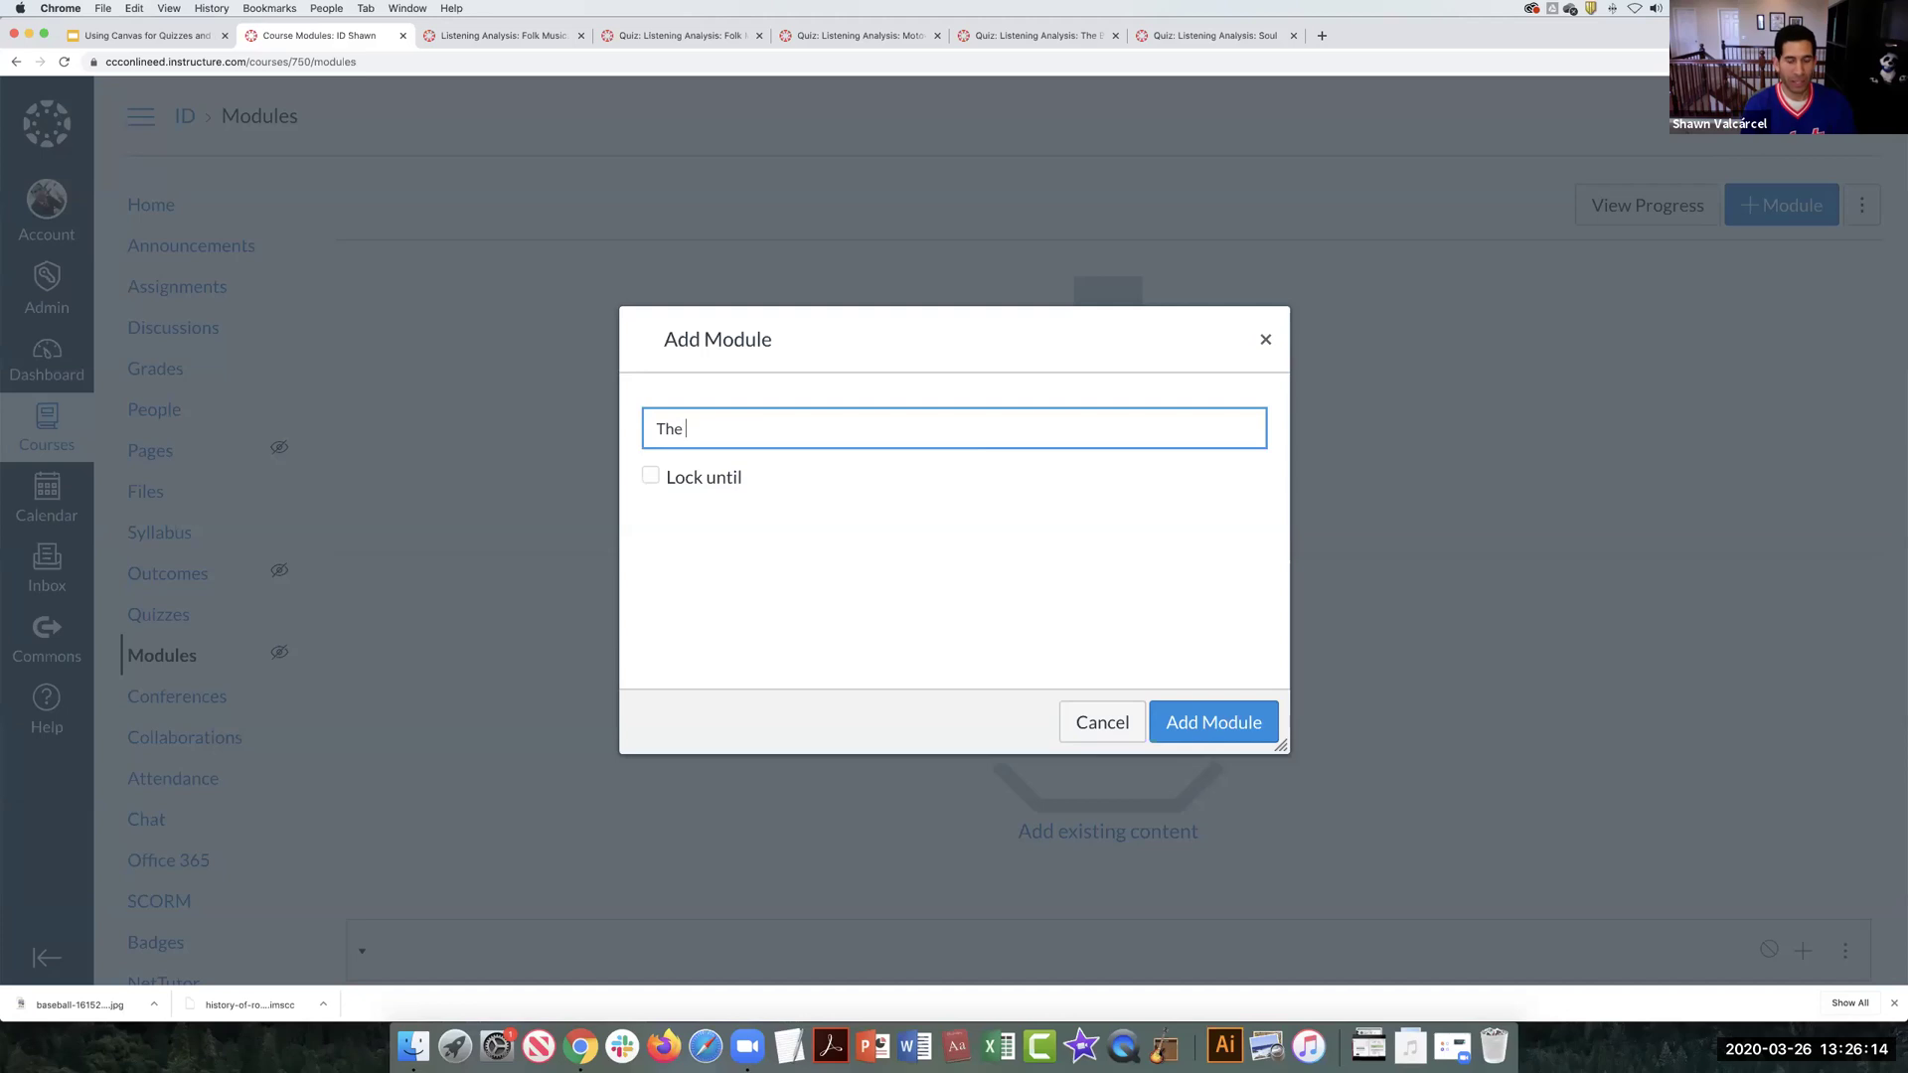
pyautogui.write(' 1950')
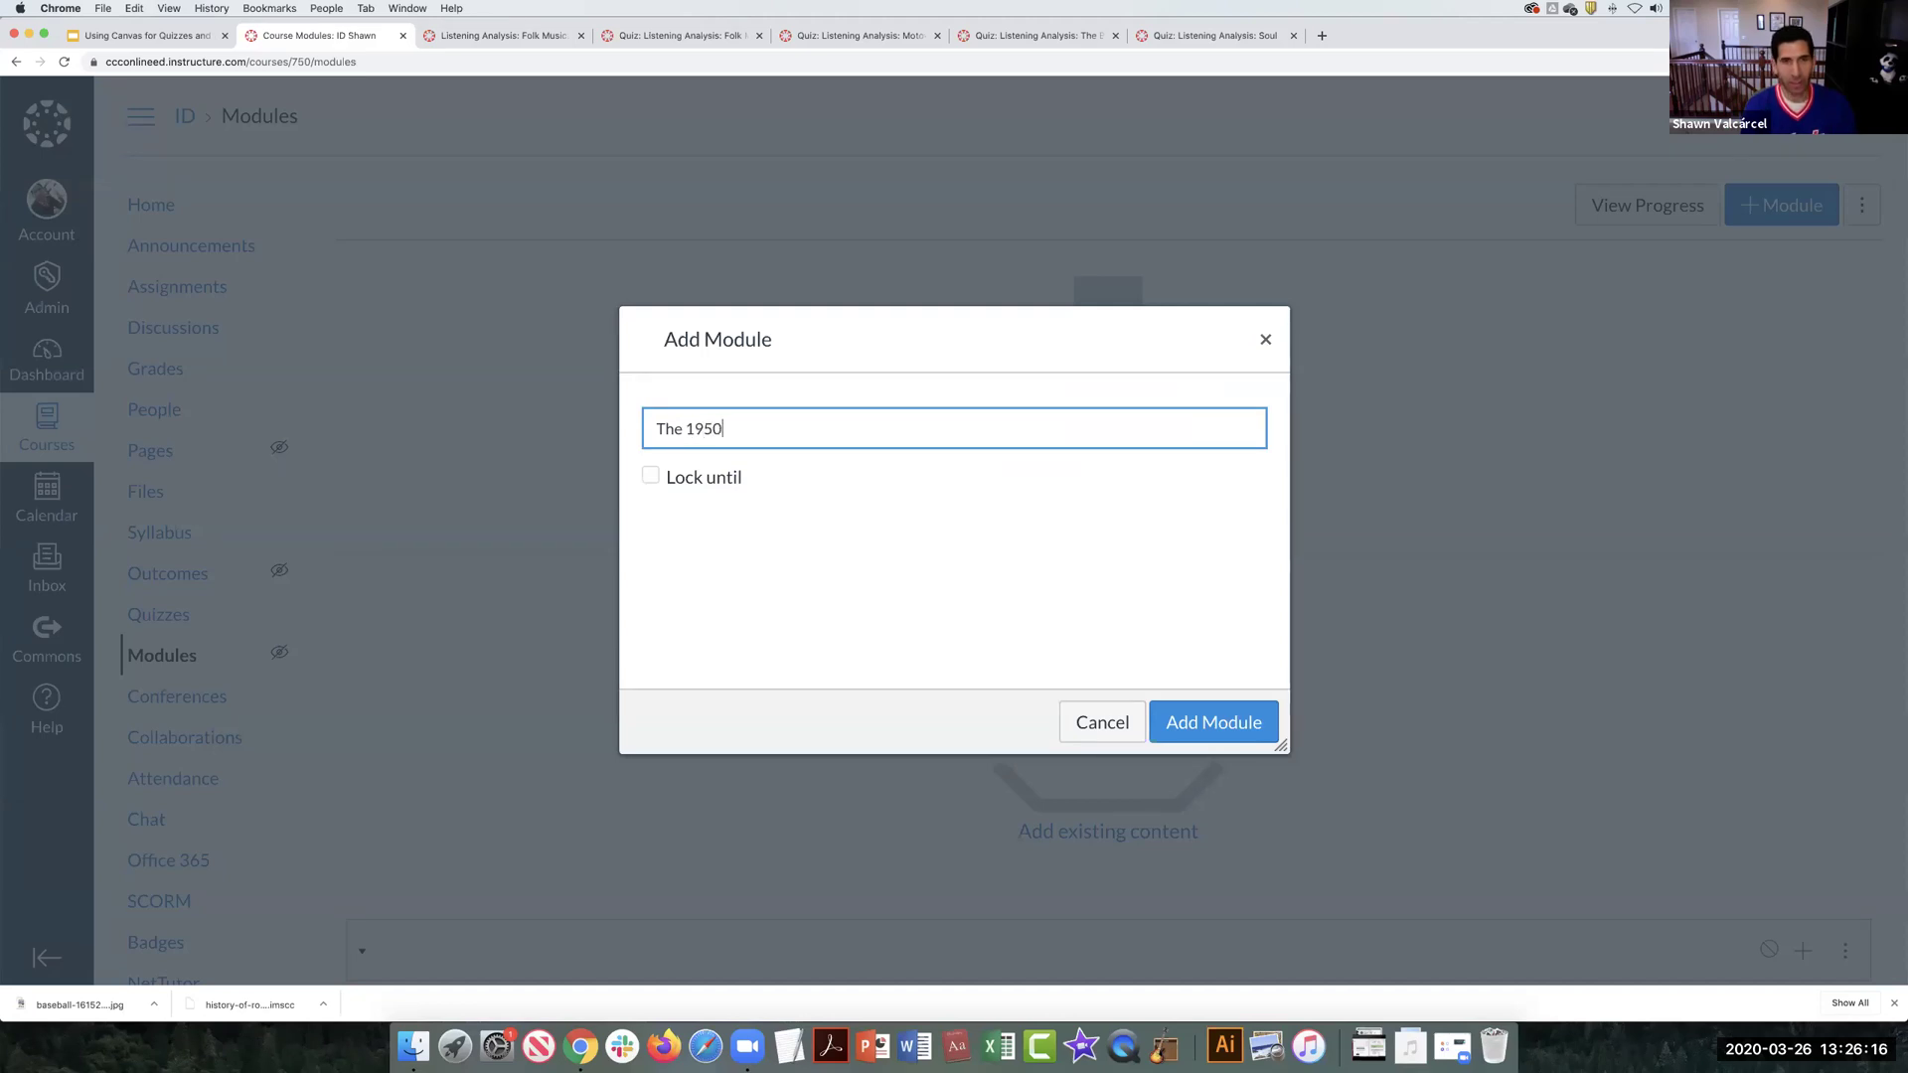
pyautogui.click(1183, 727)
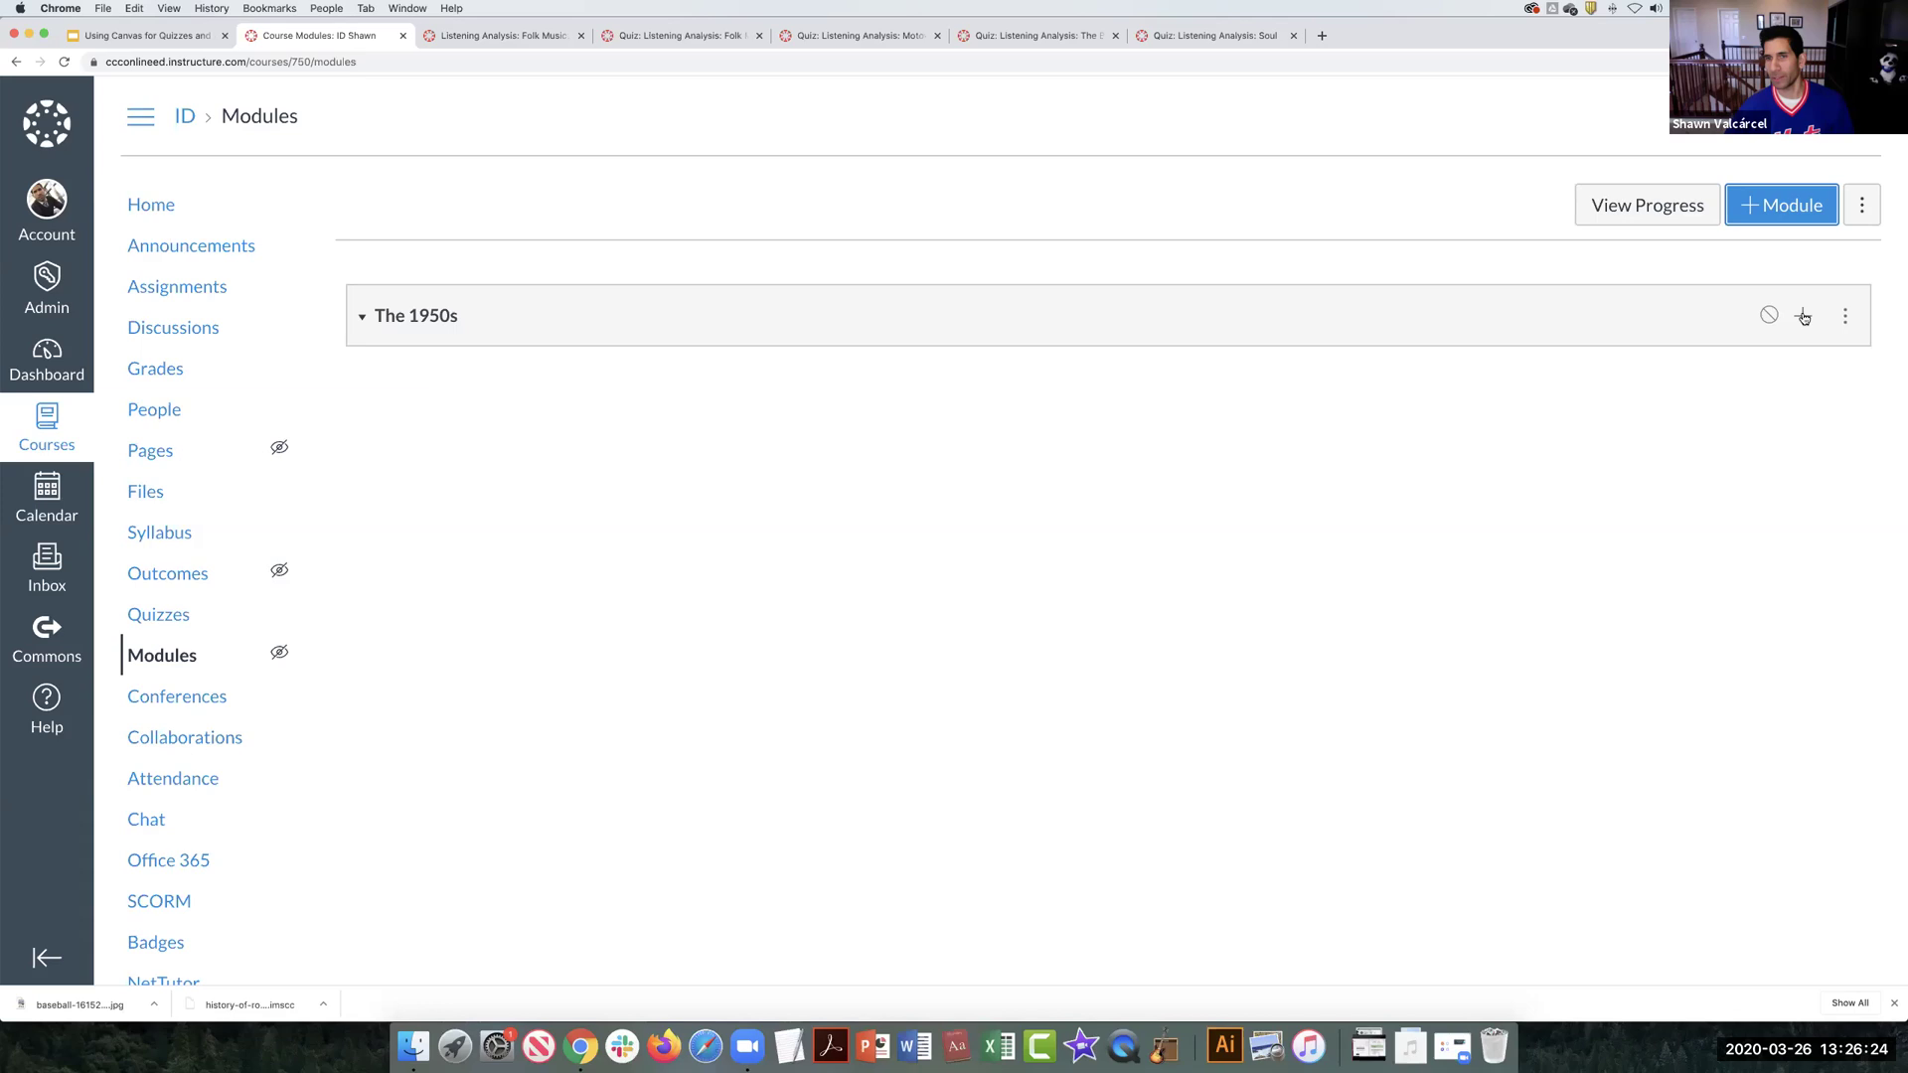
# Step: Add the existing quiz Lab 1 to the module The 1950s with an indentation of 1 level
pyautogui.click(1803, 317)
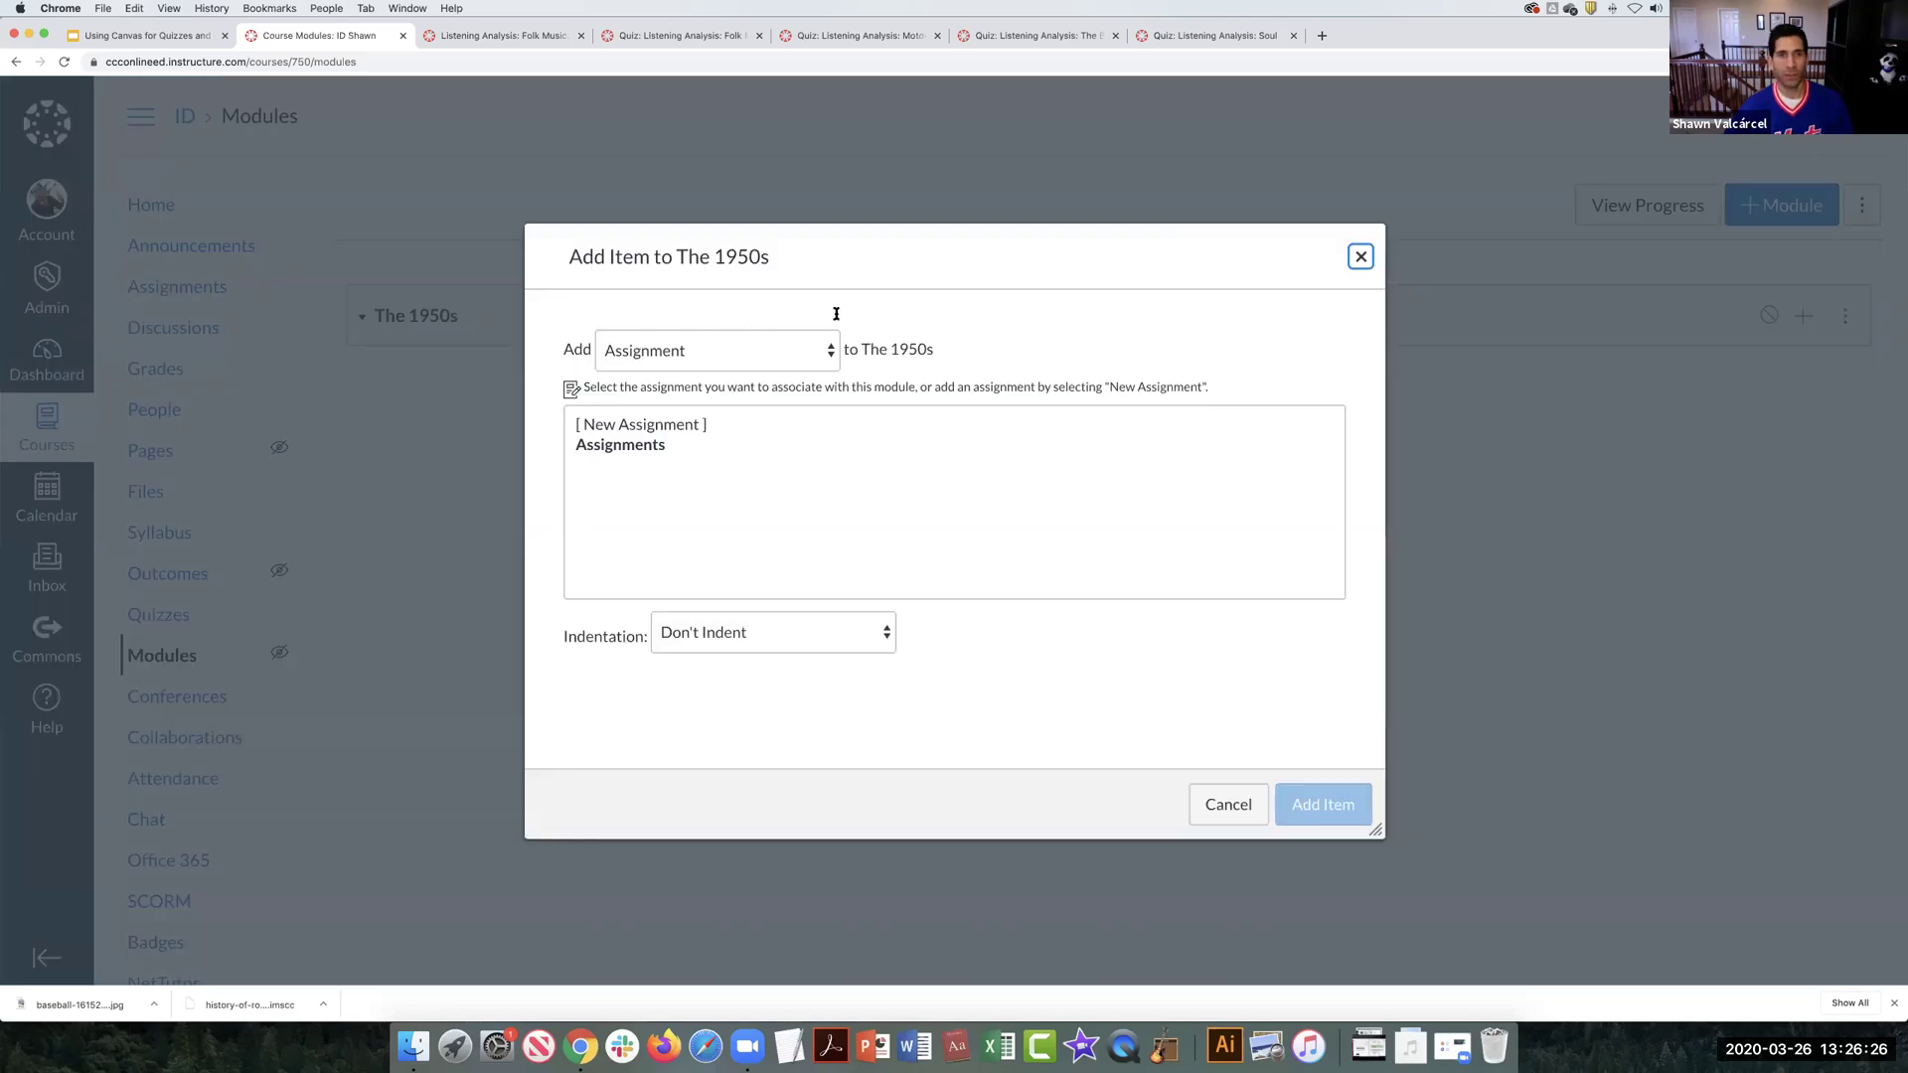
pyautogui.click(812, 350)
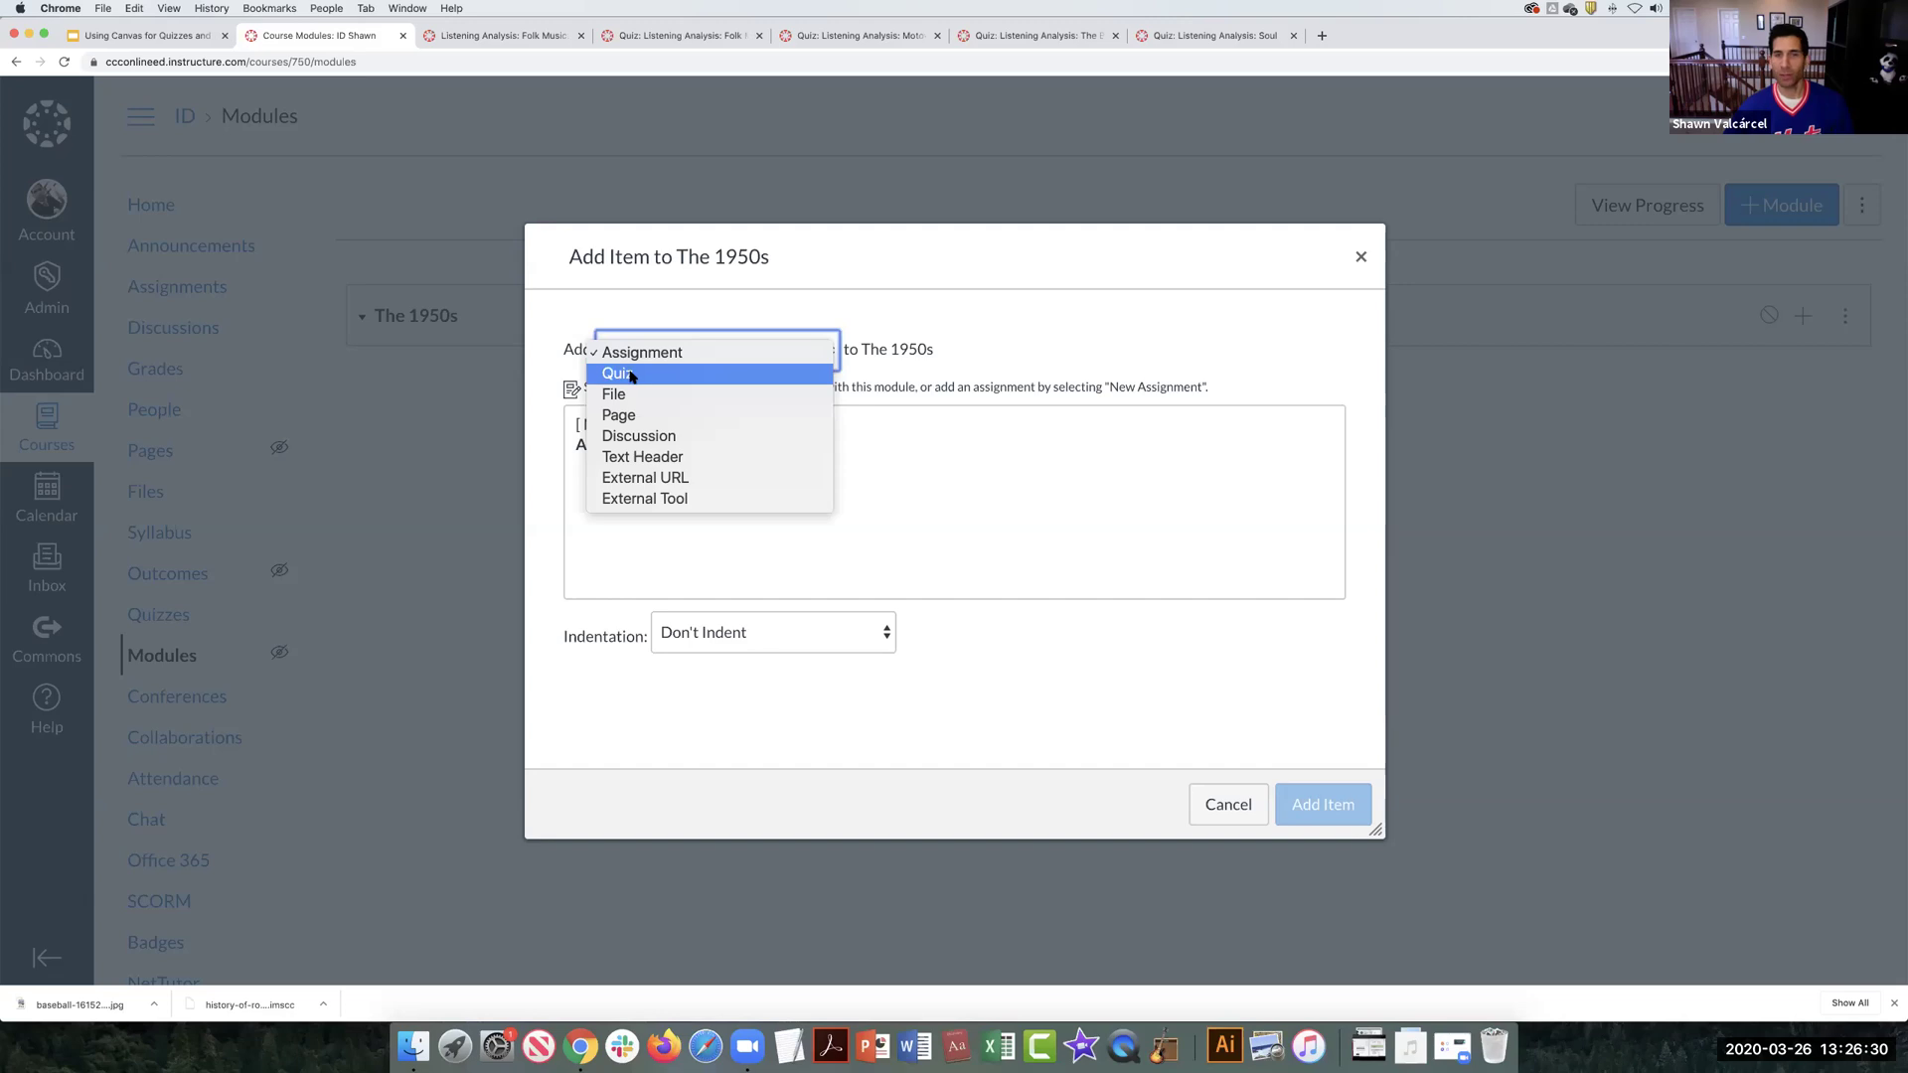
pyautogui.click(630, 375)
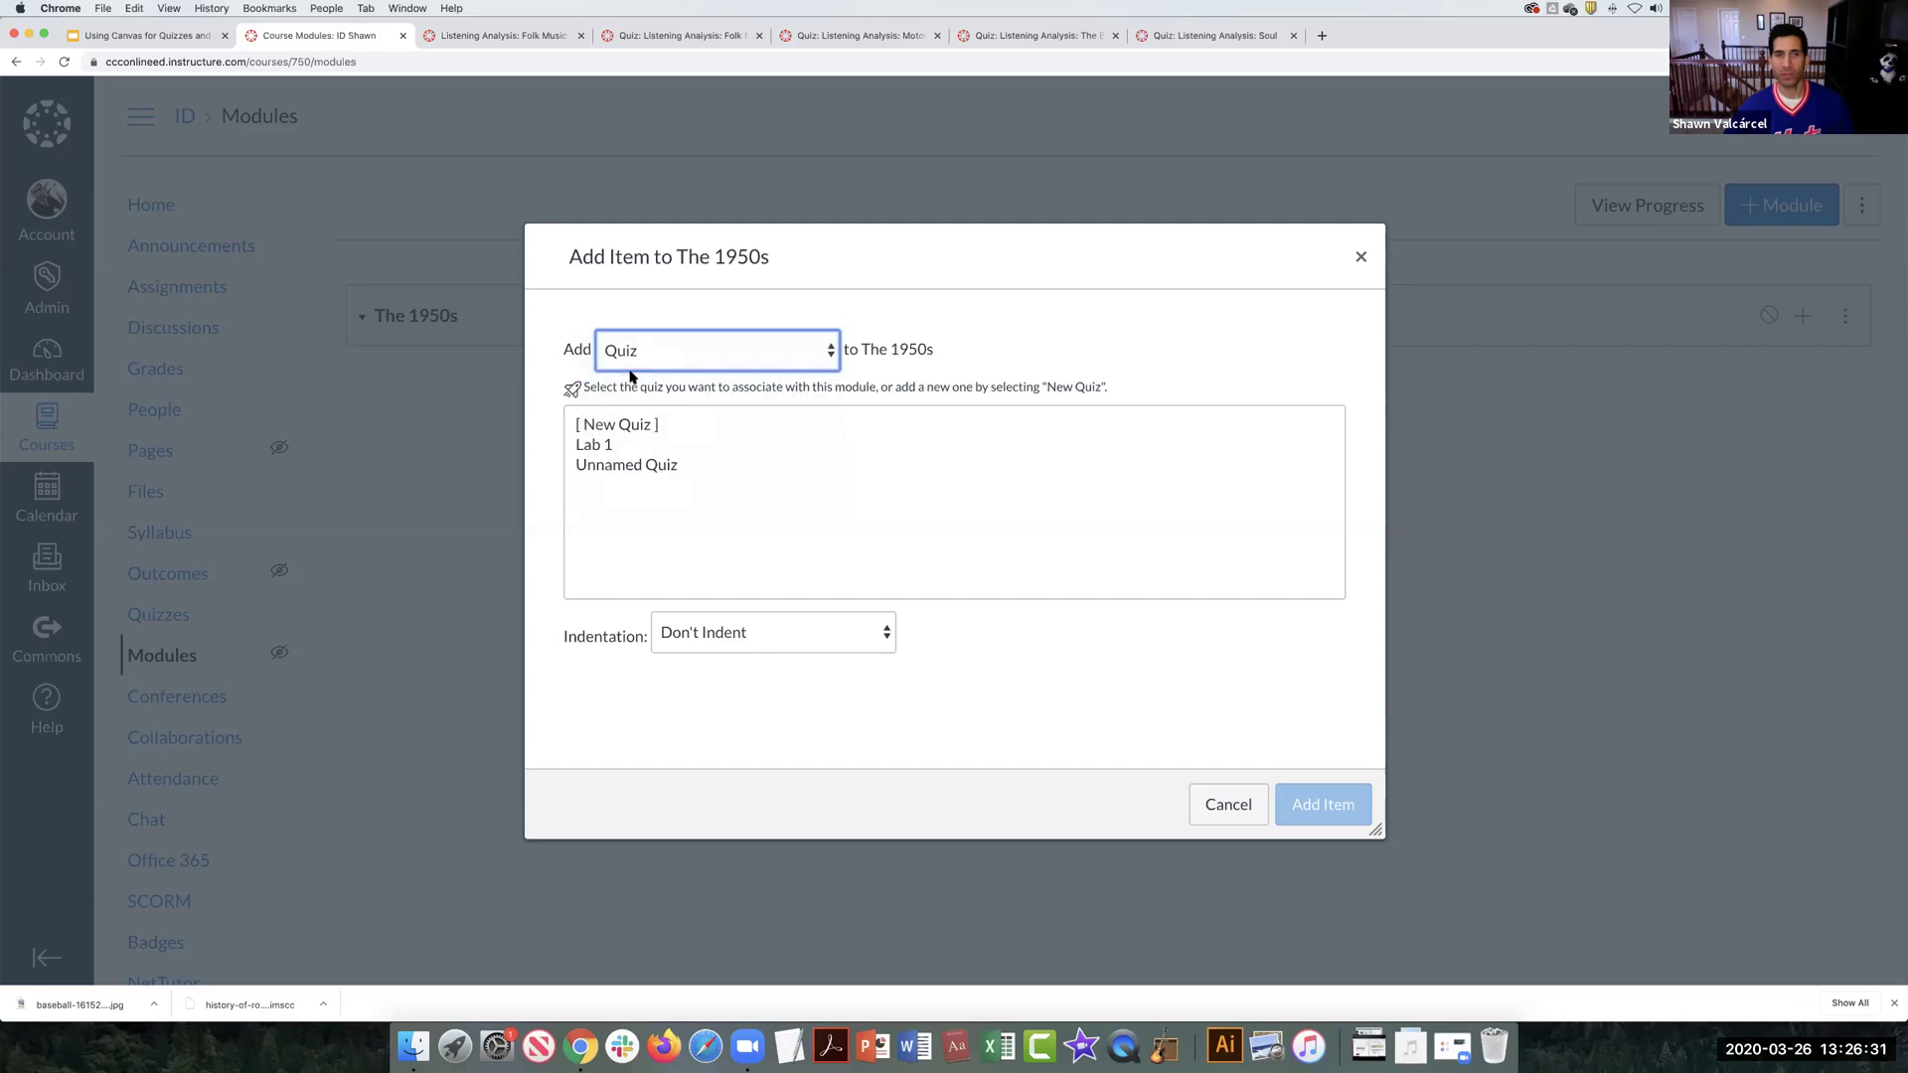
pyautogui.click(592, 448)
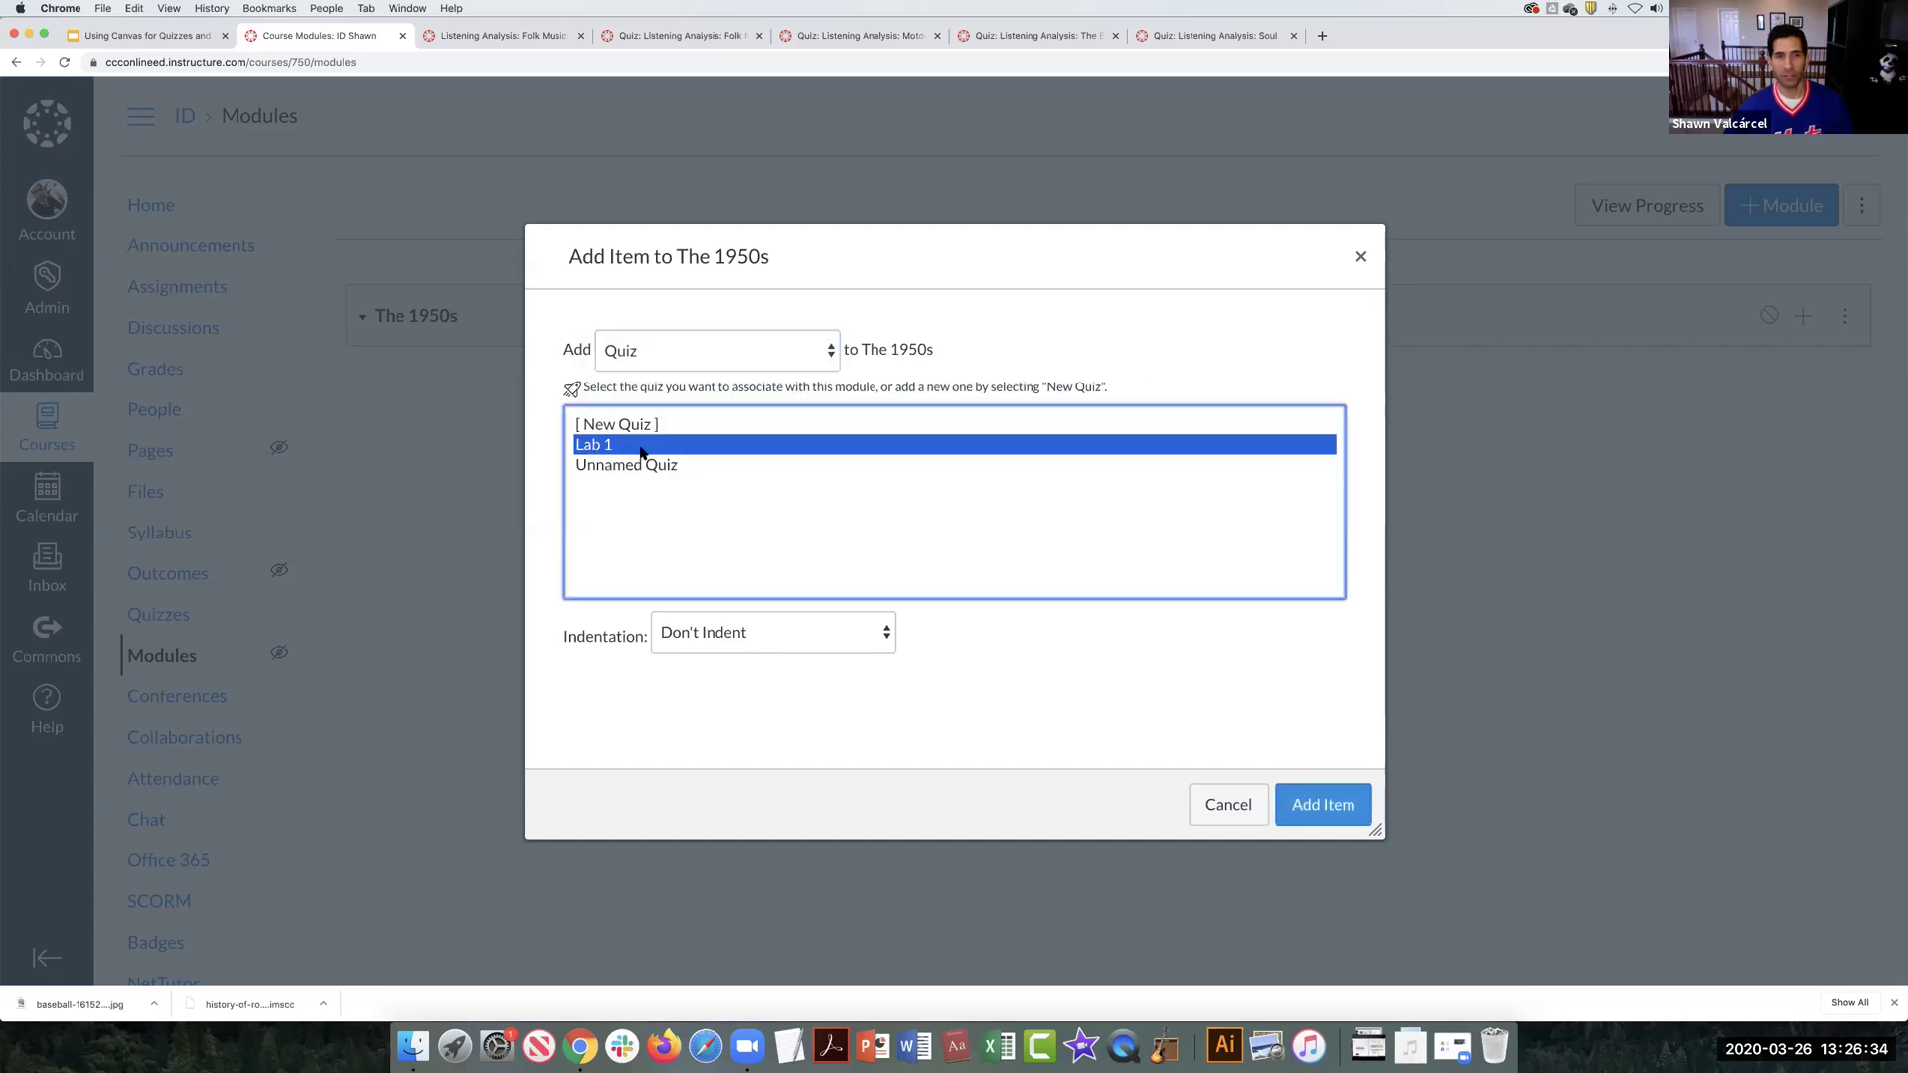
pyautogui.click(623, 427)
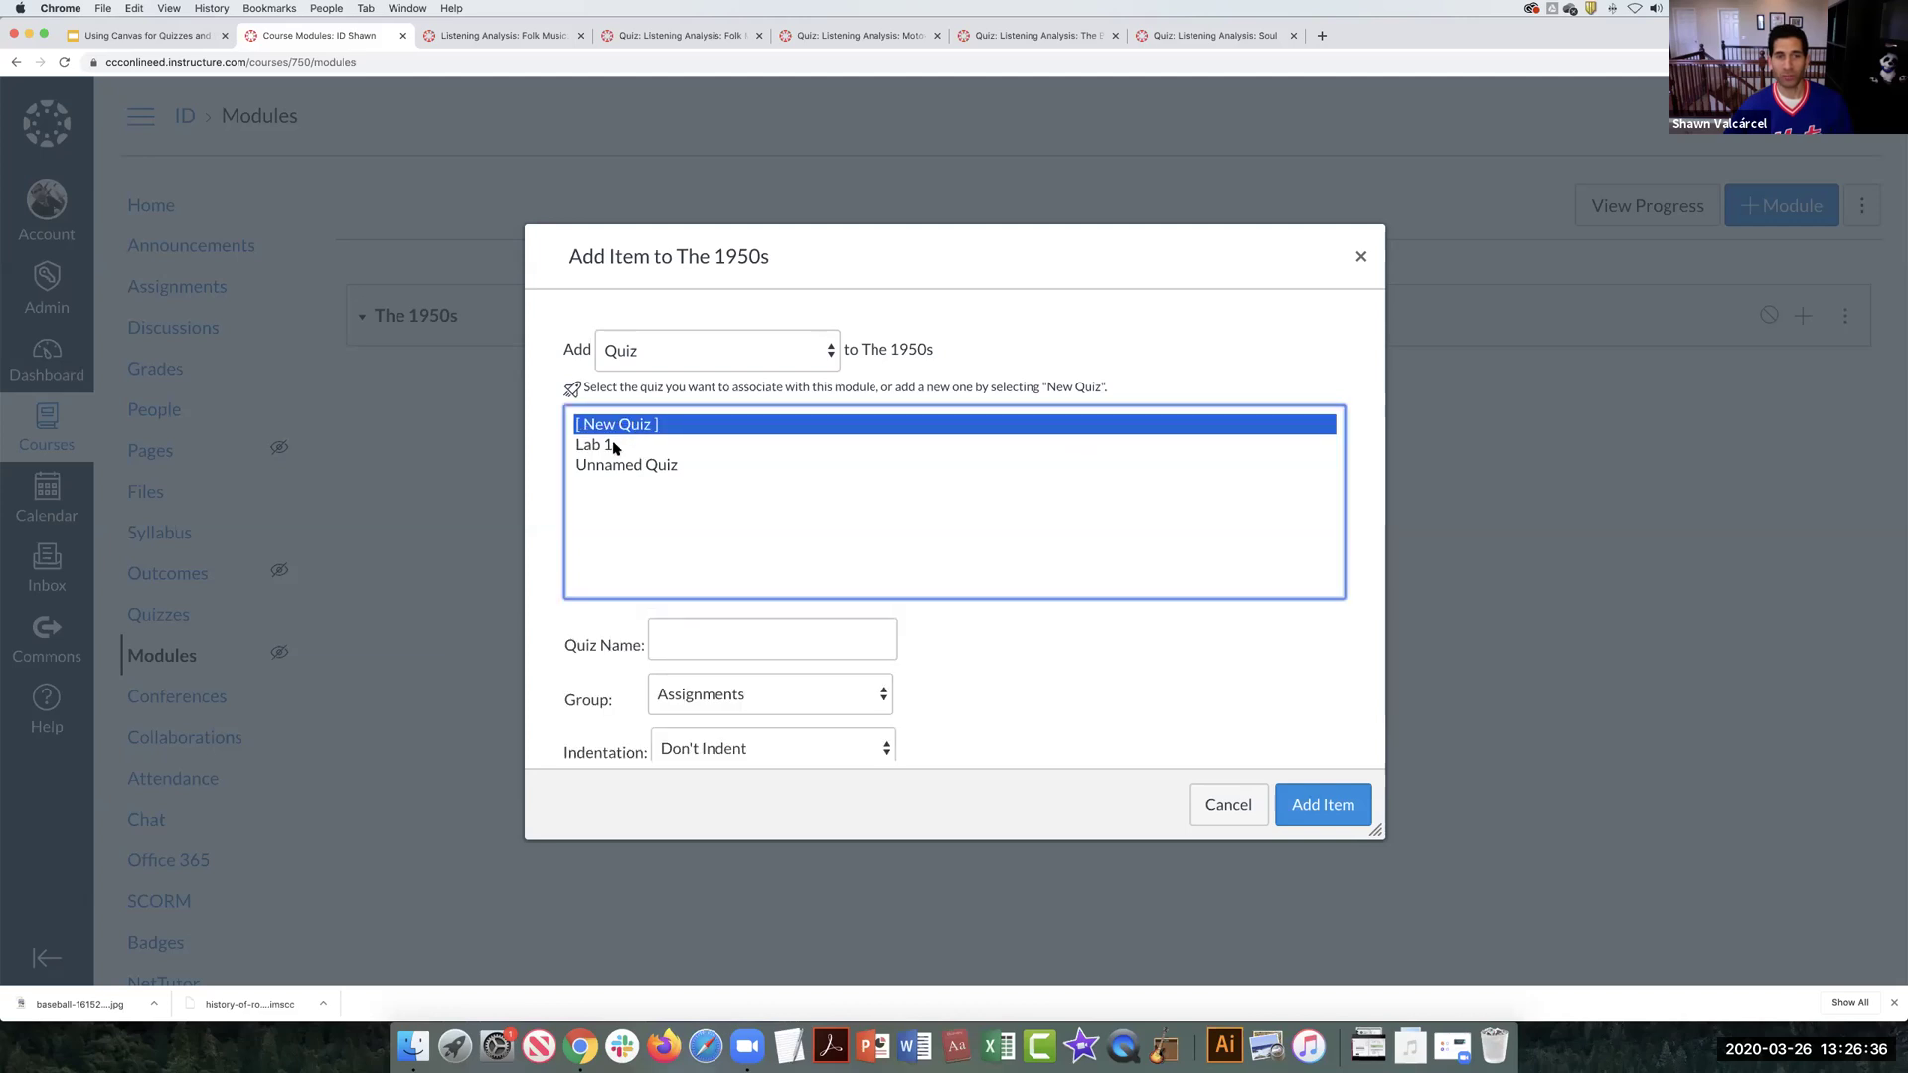
pyautogui.click(604, 448)
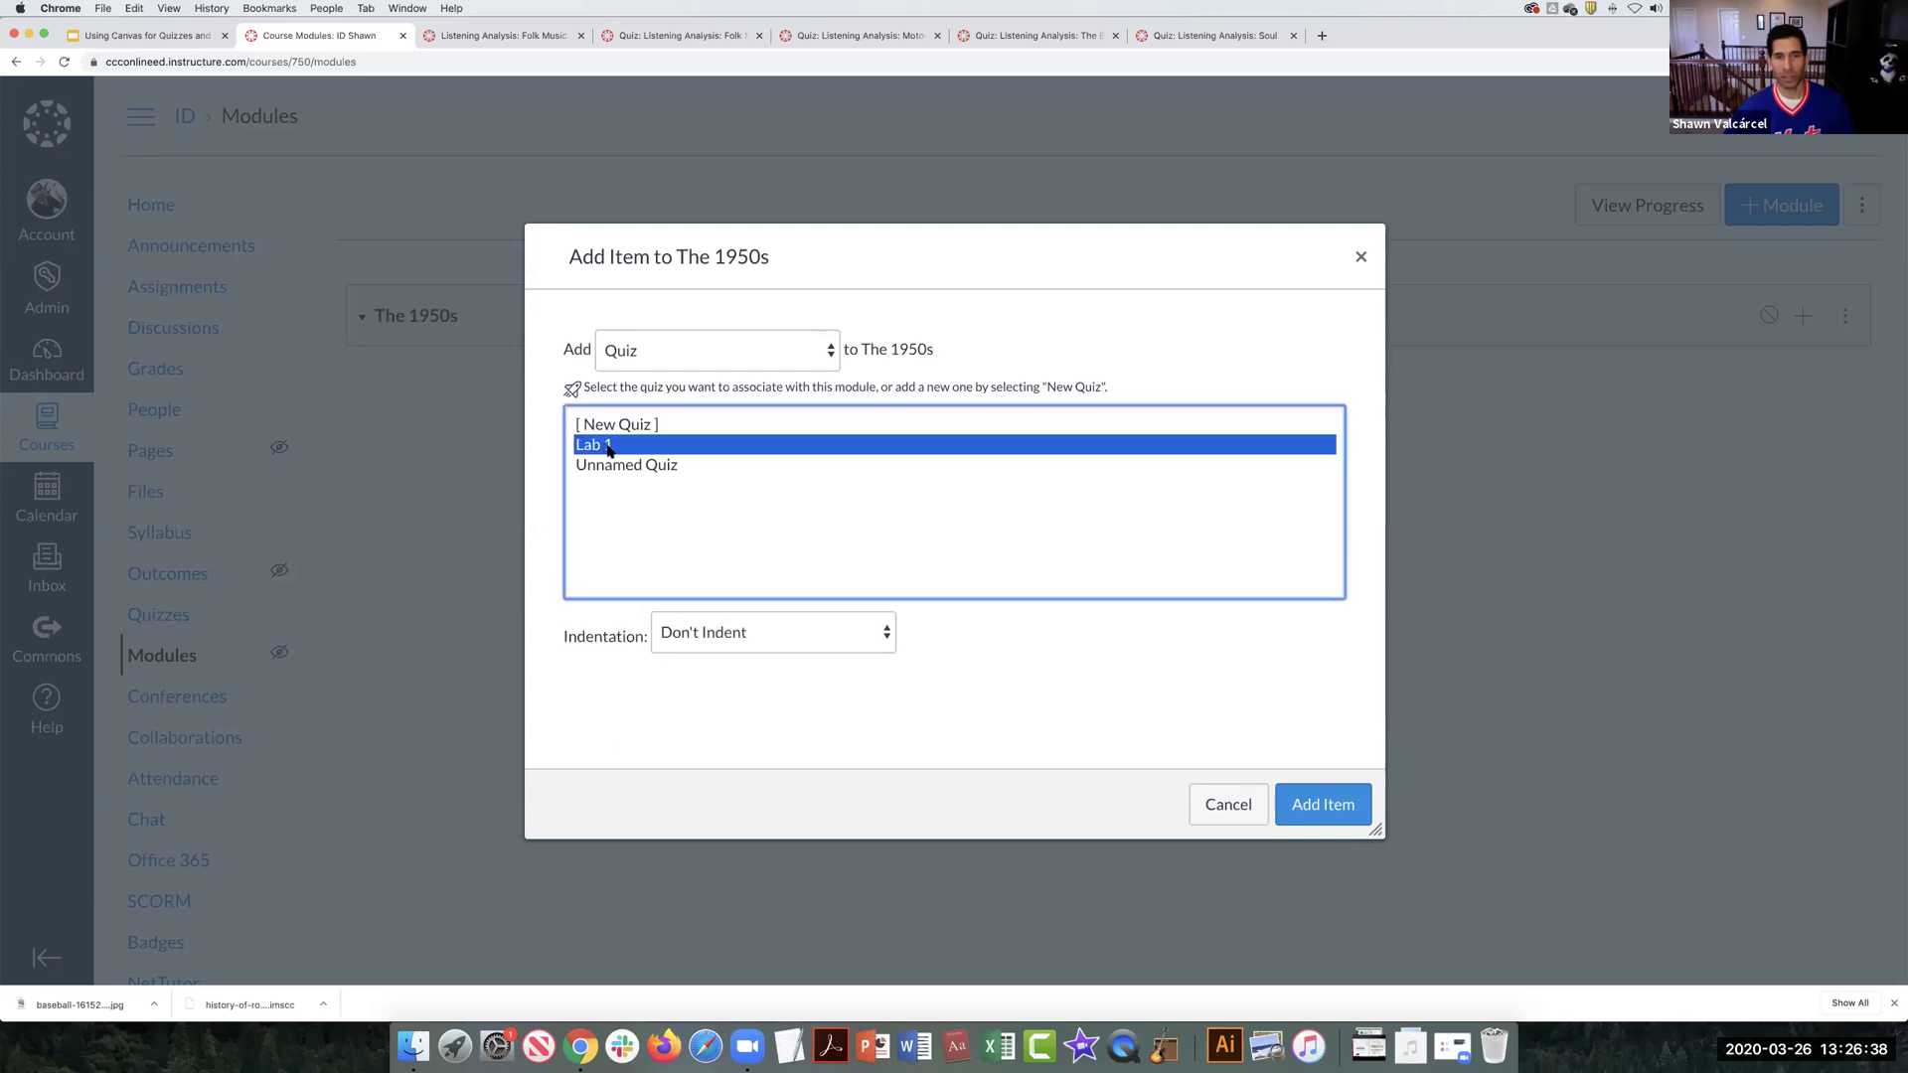
pyautogui.click(884, 635)
pyautogui.click(807, 657)
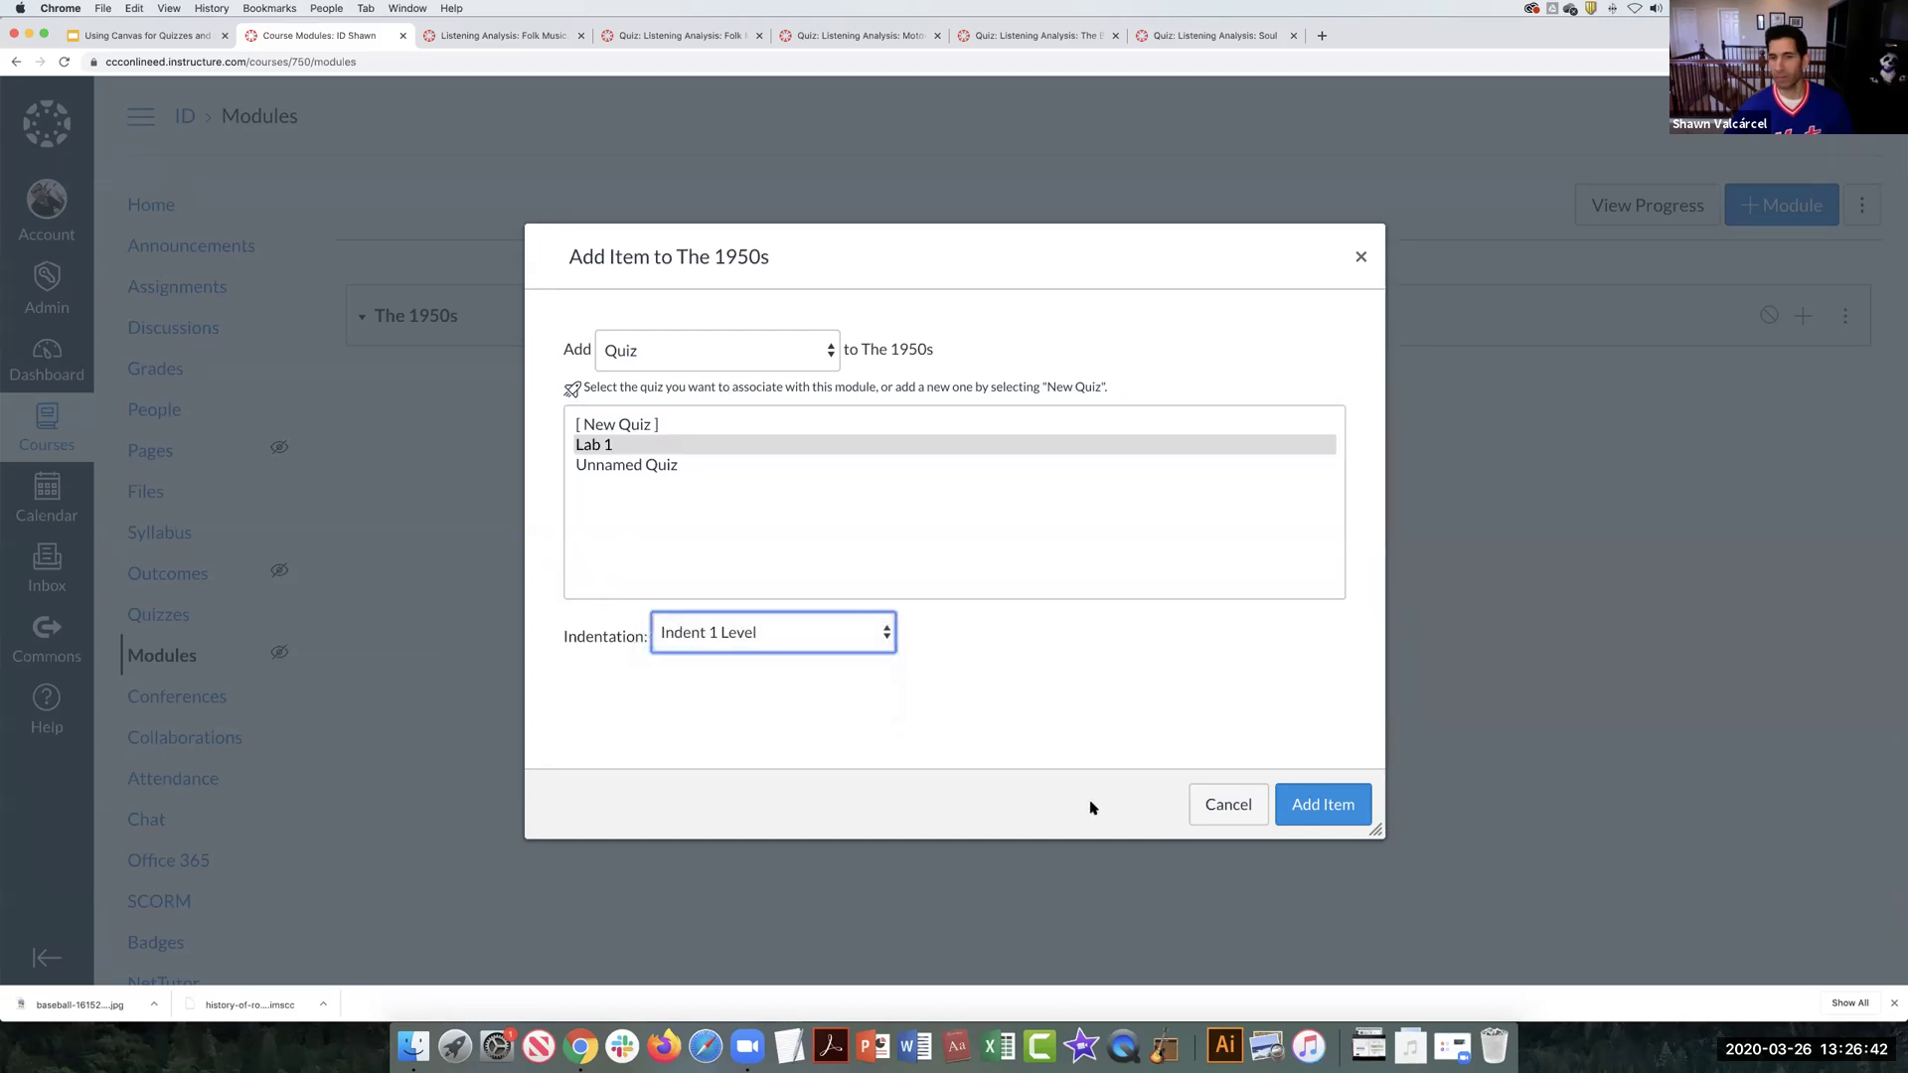
pyautogui.click(1308, 803)
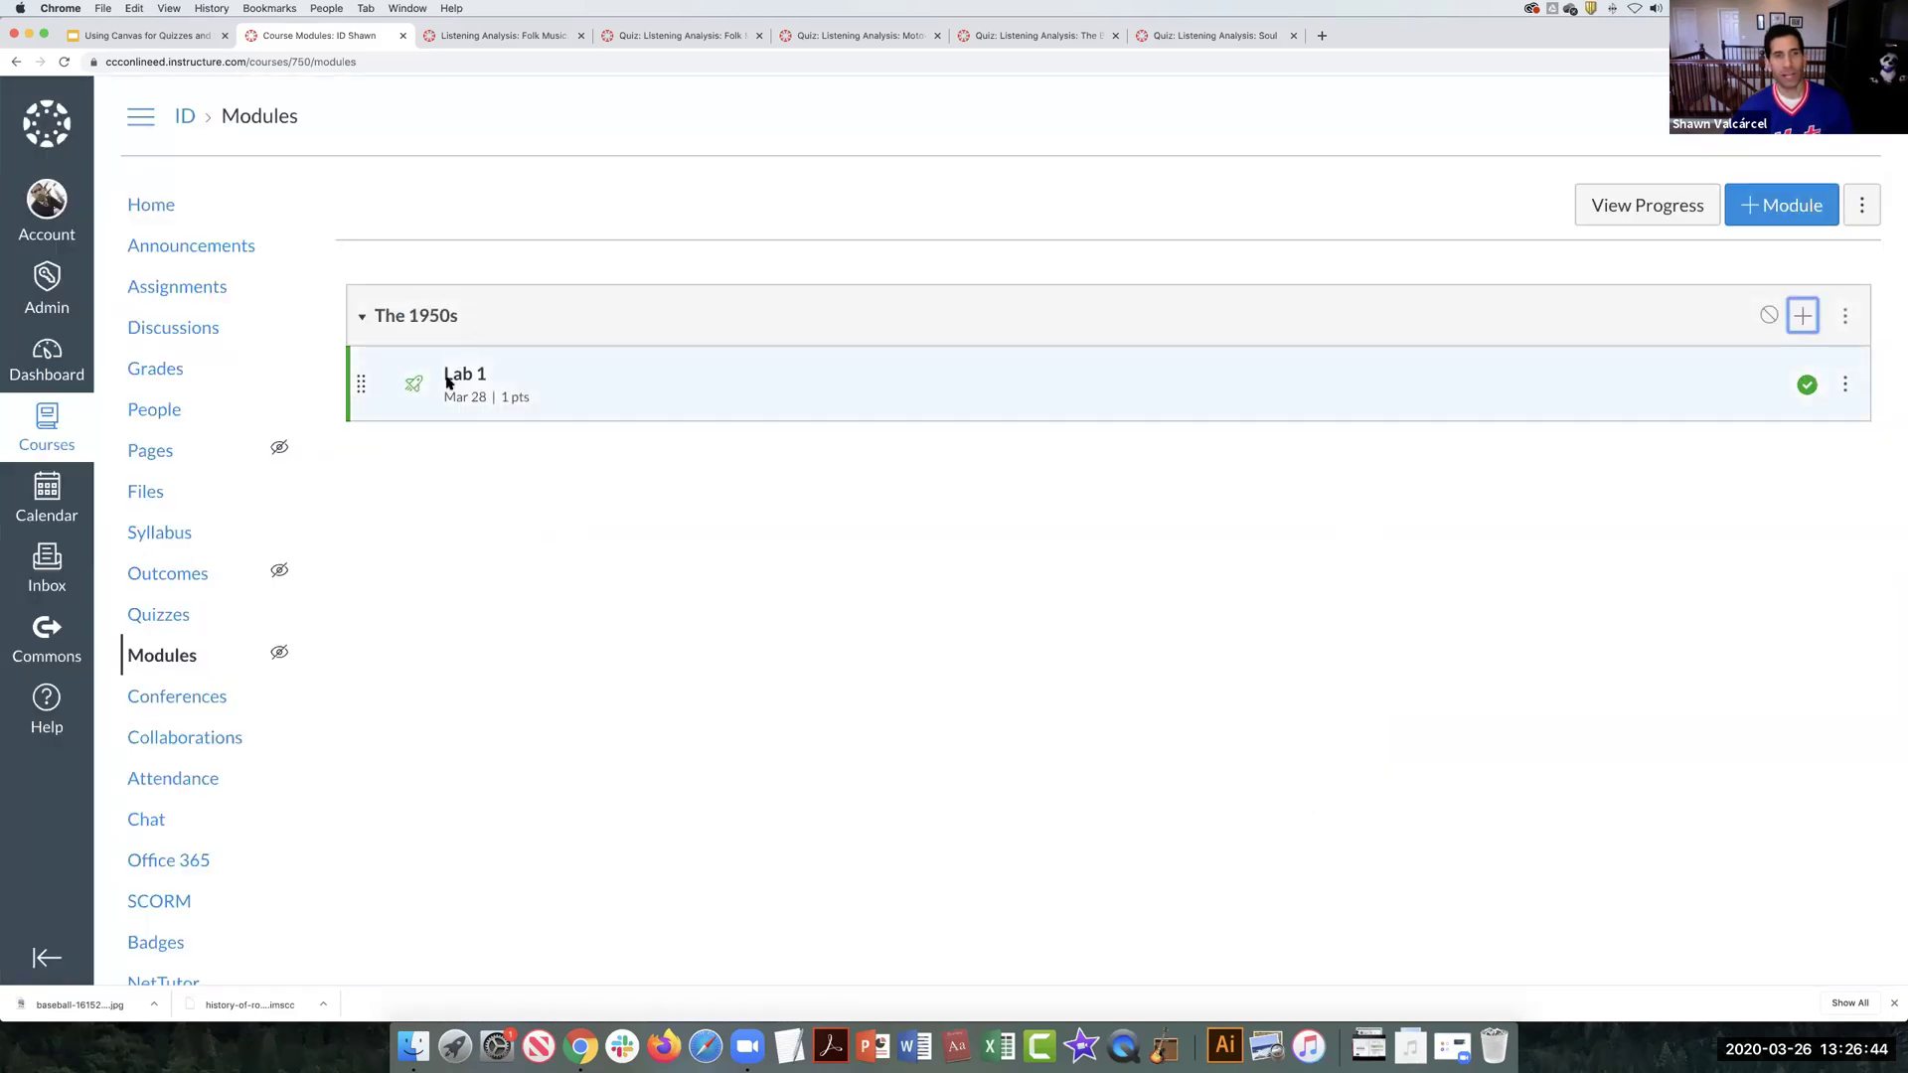
# Step: Look through the item types that can be added to the module The 1950s, and close without adding one
pyautogui.click(1803, 318)
pyautogui.click(735, 351)
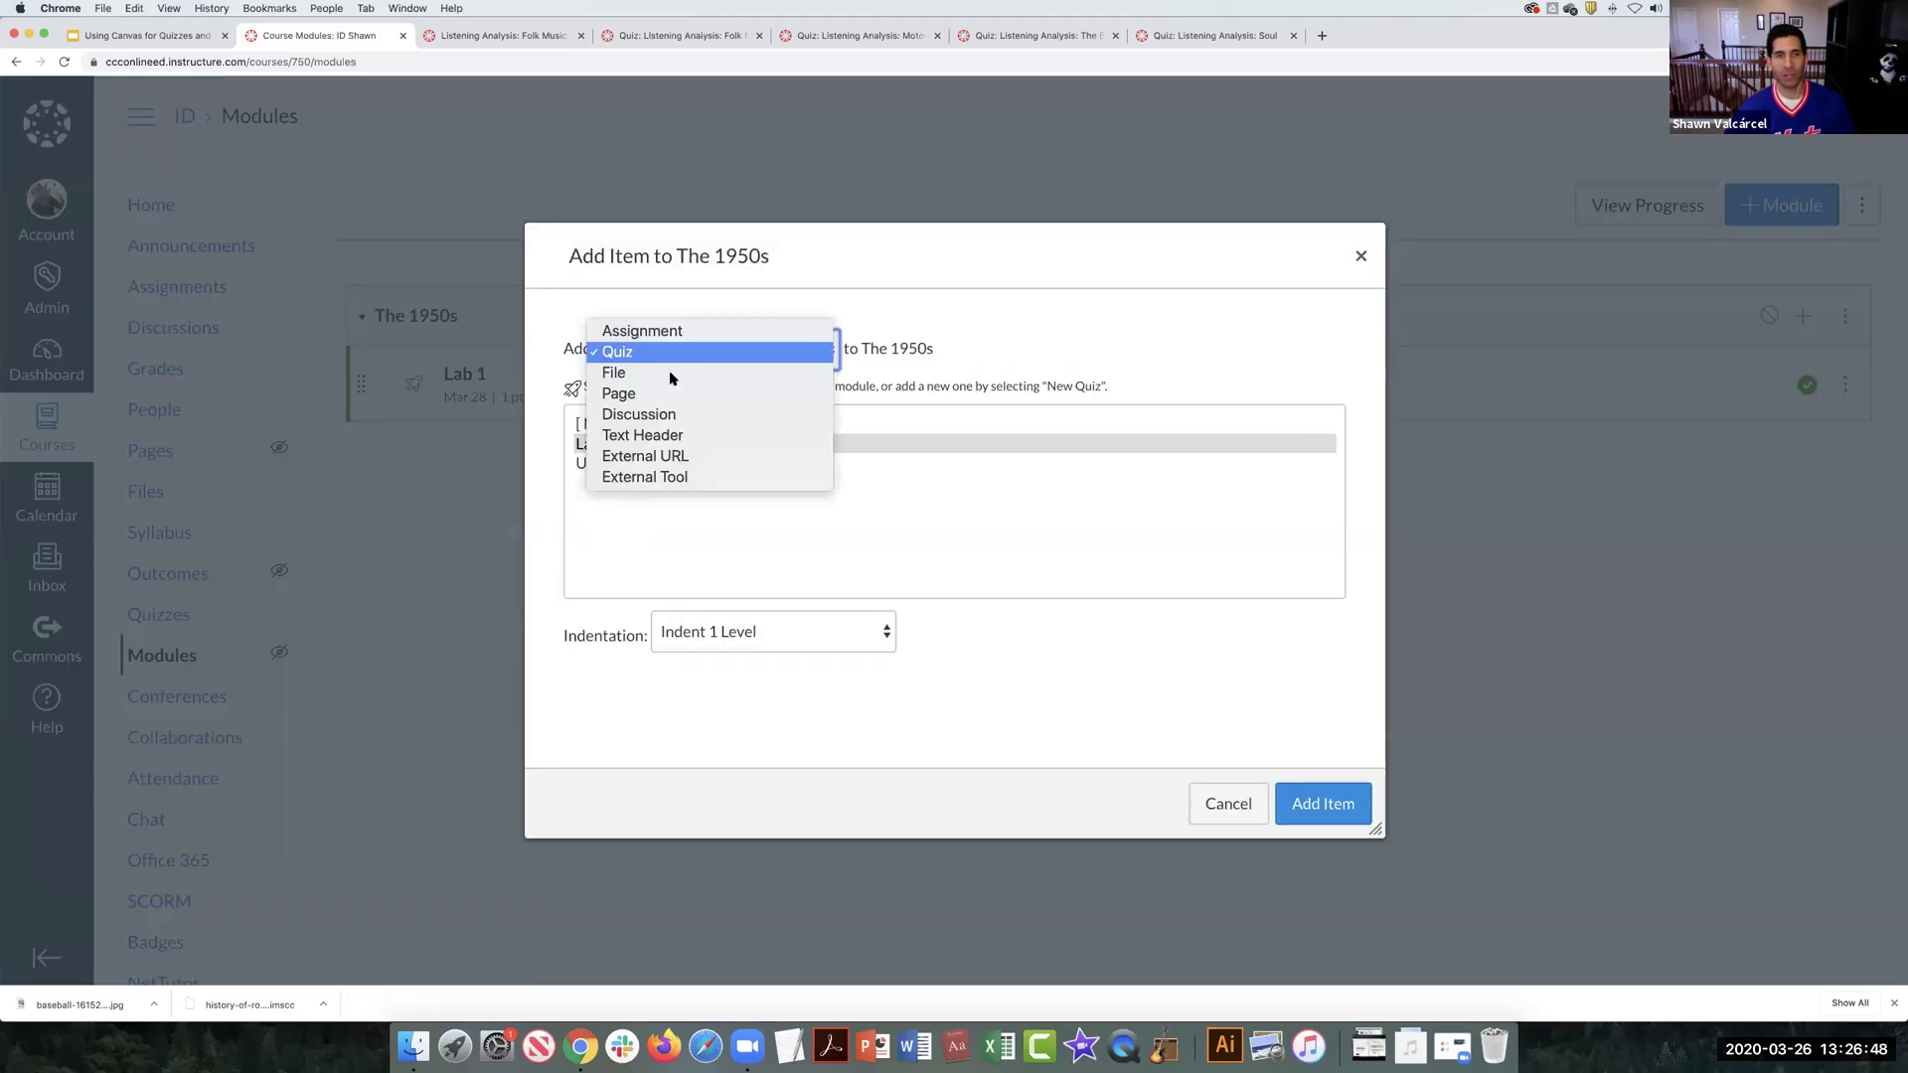
pyautogui.click(579, 300)
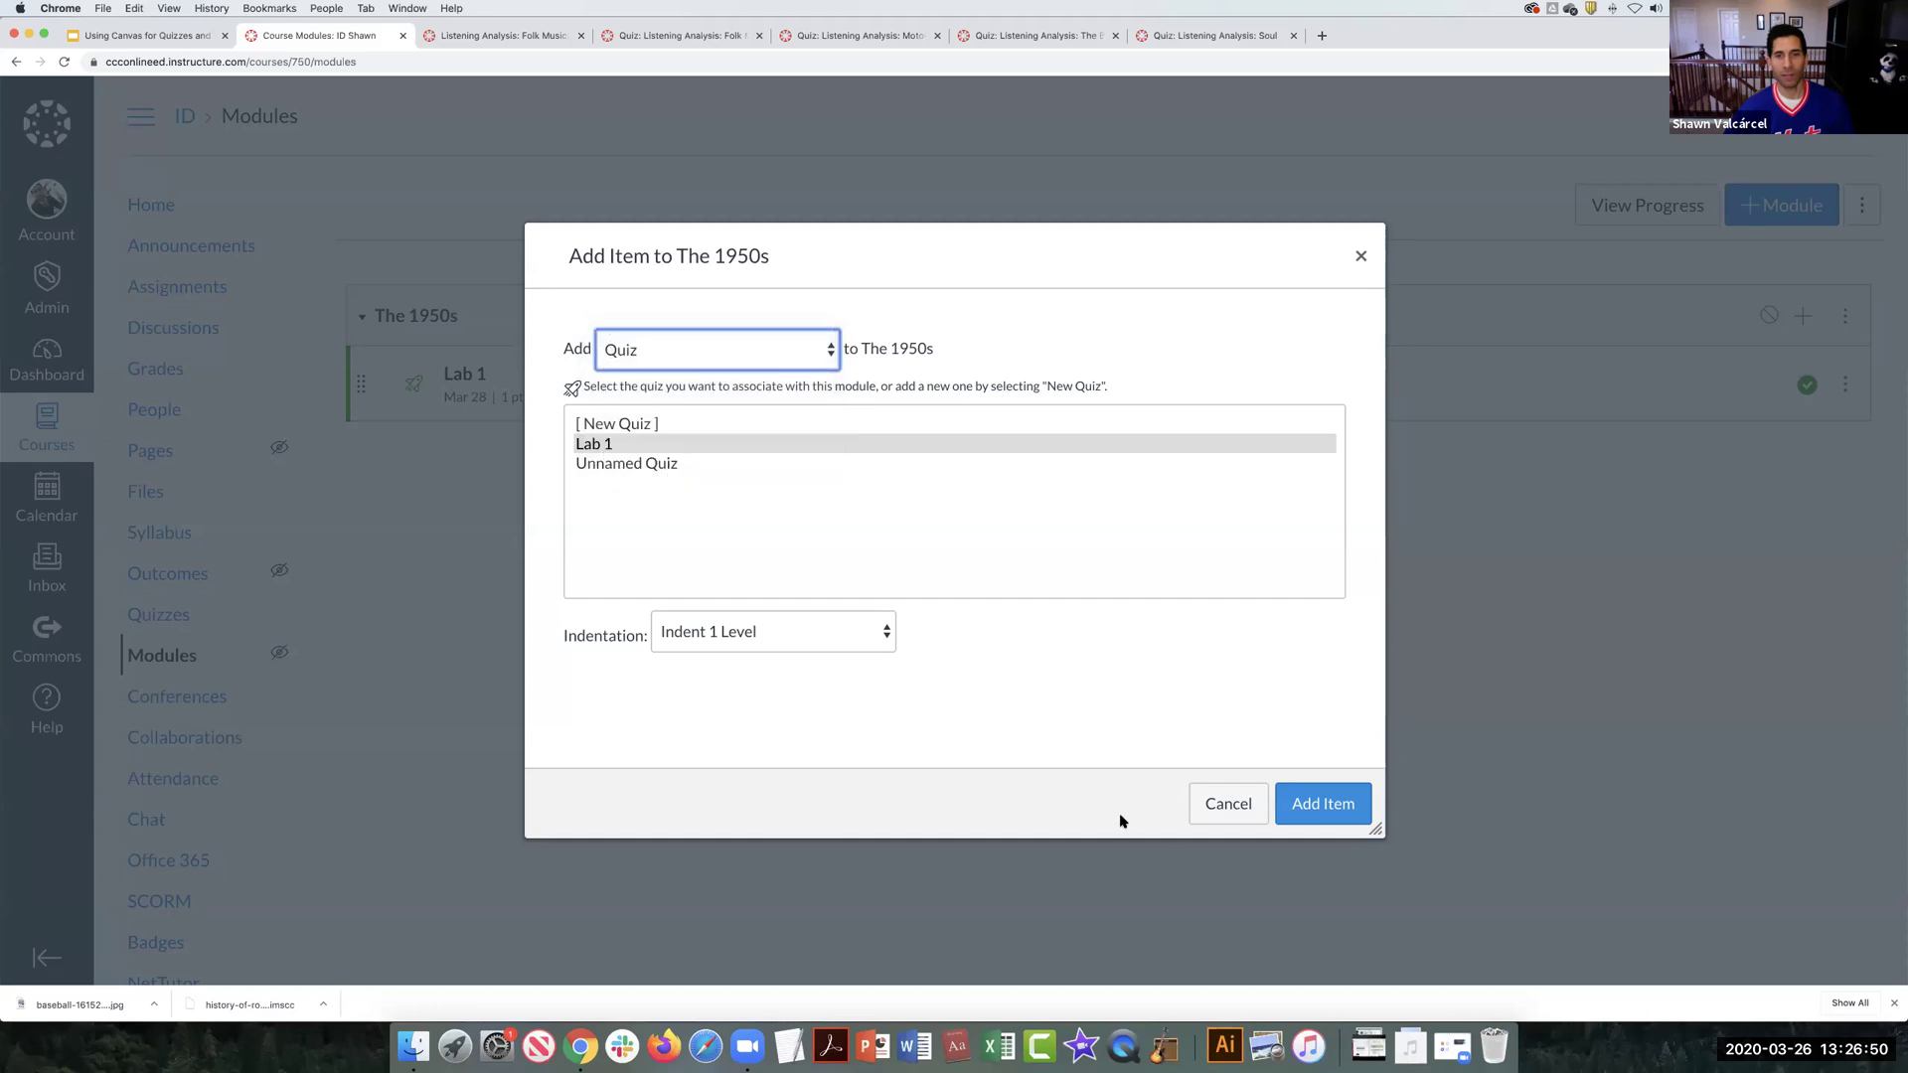
pyautogui.click(1224, 803)
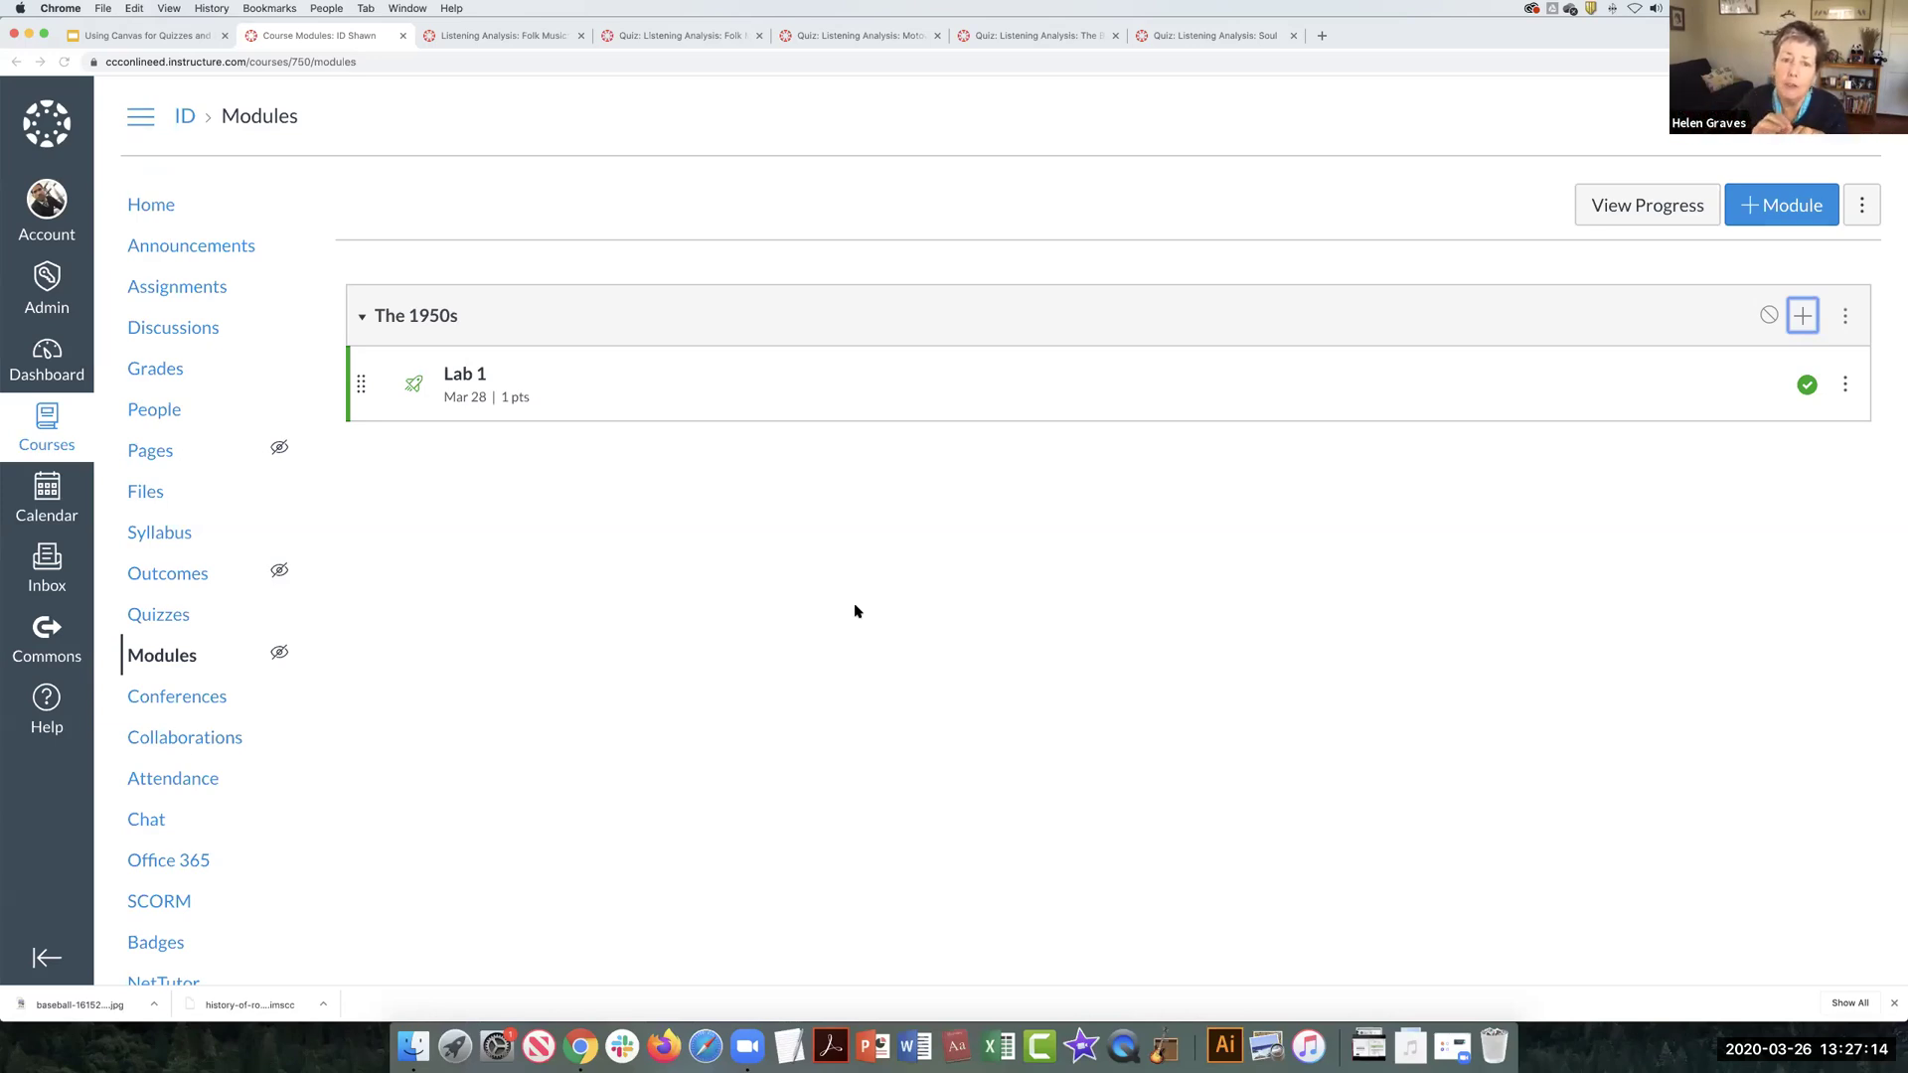
pyautogui.press('XF86AudioRaiseVolume')
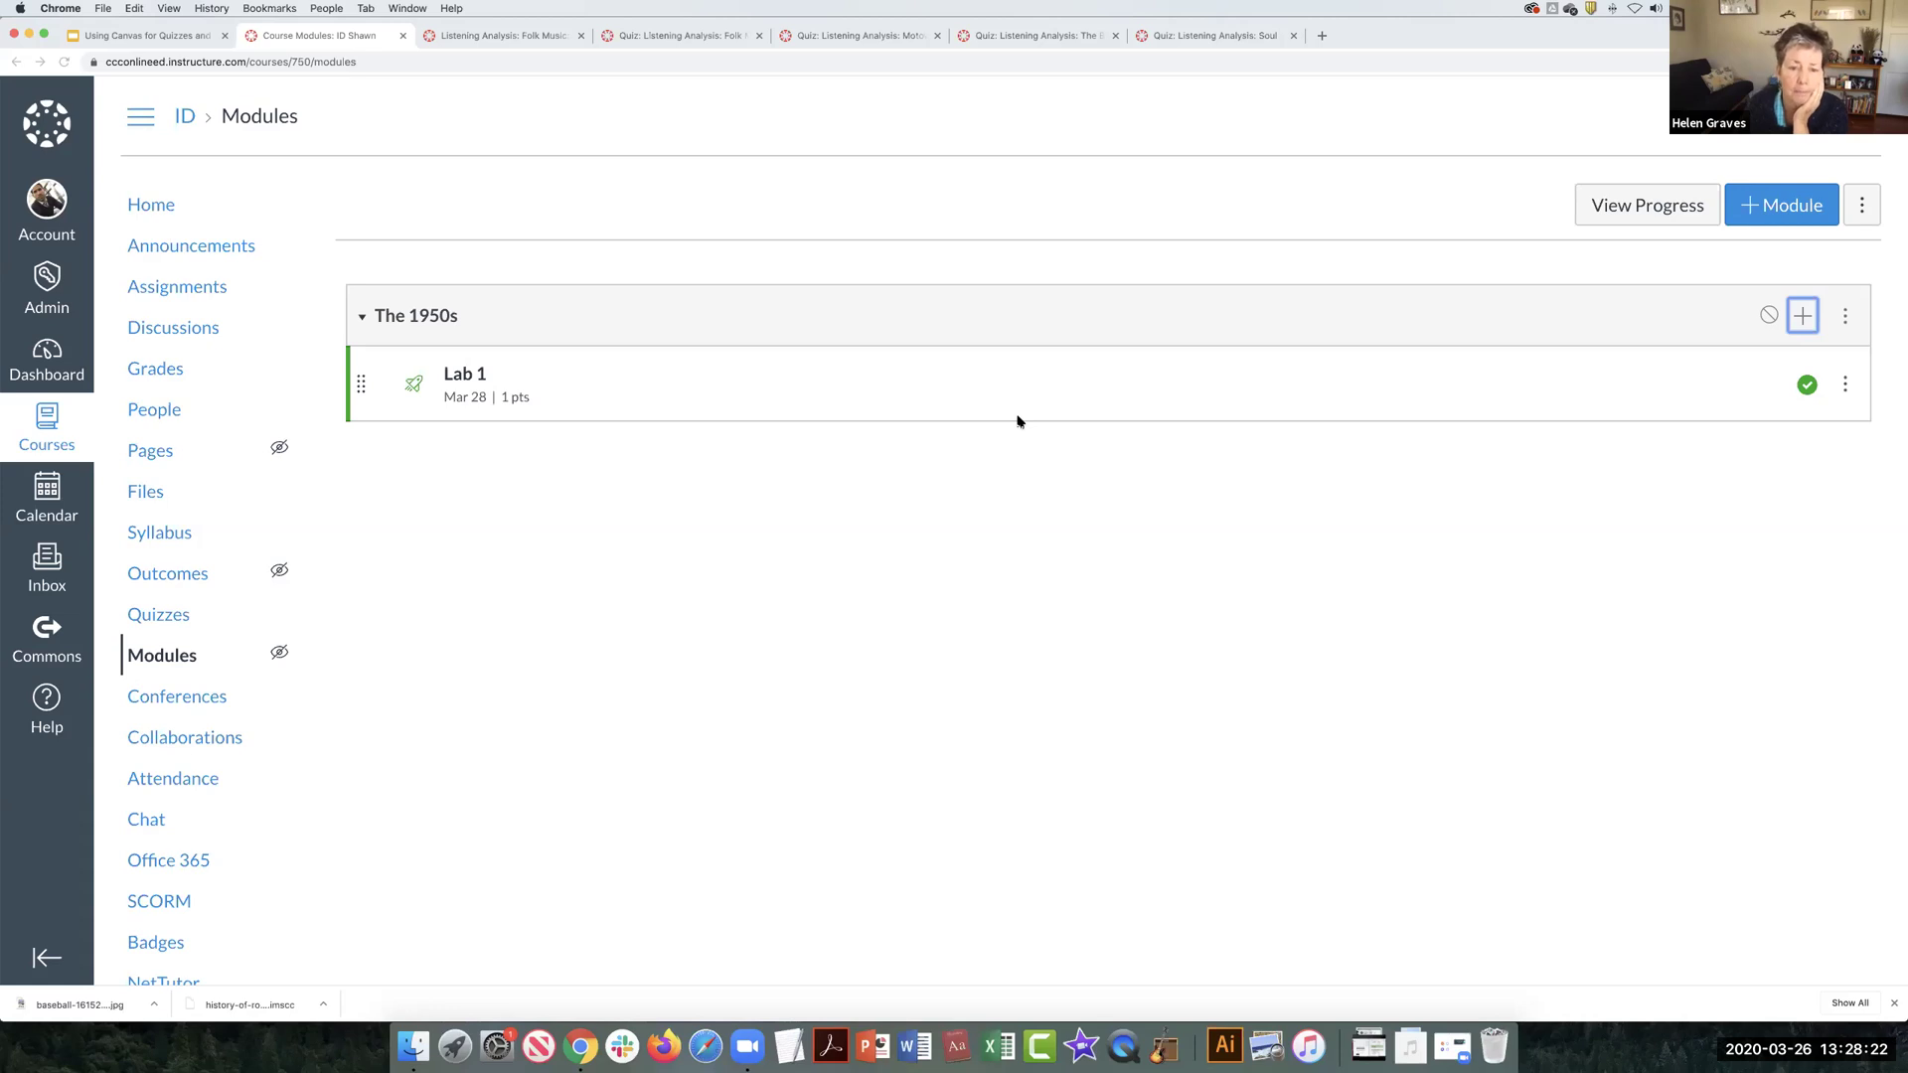
# Step: Switch to the MUS-55 course and open the page Critical Listening: Folk Music from Module 3: The 1960s
pyautogui.click(501, 36)
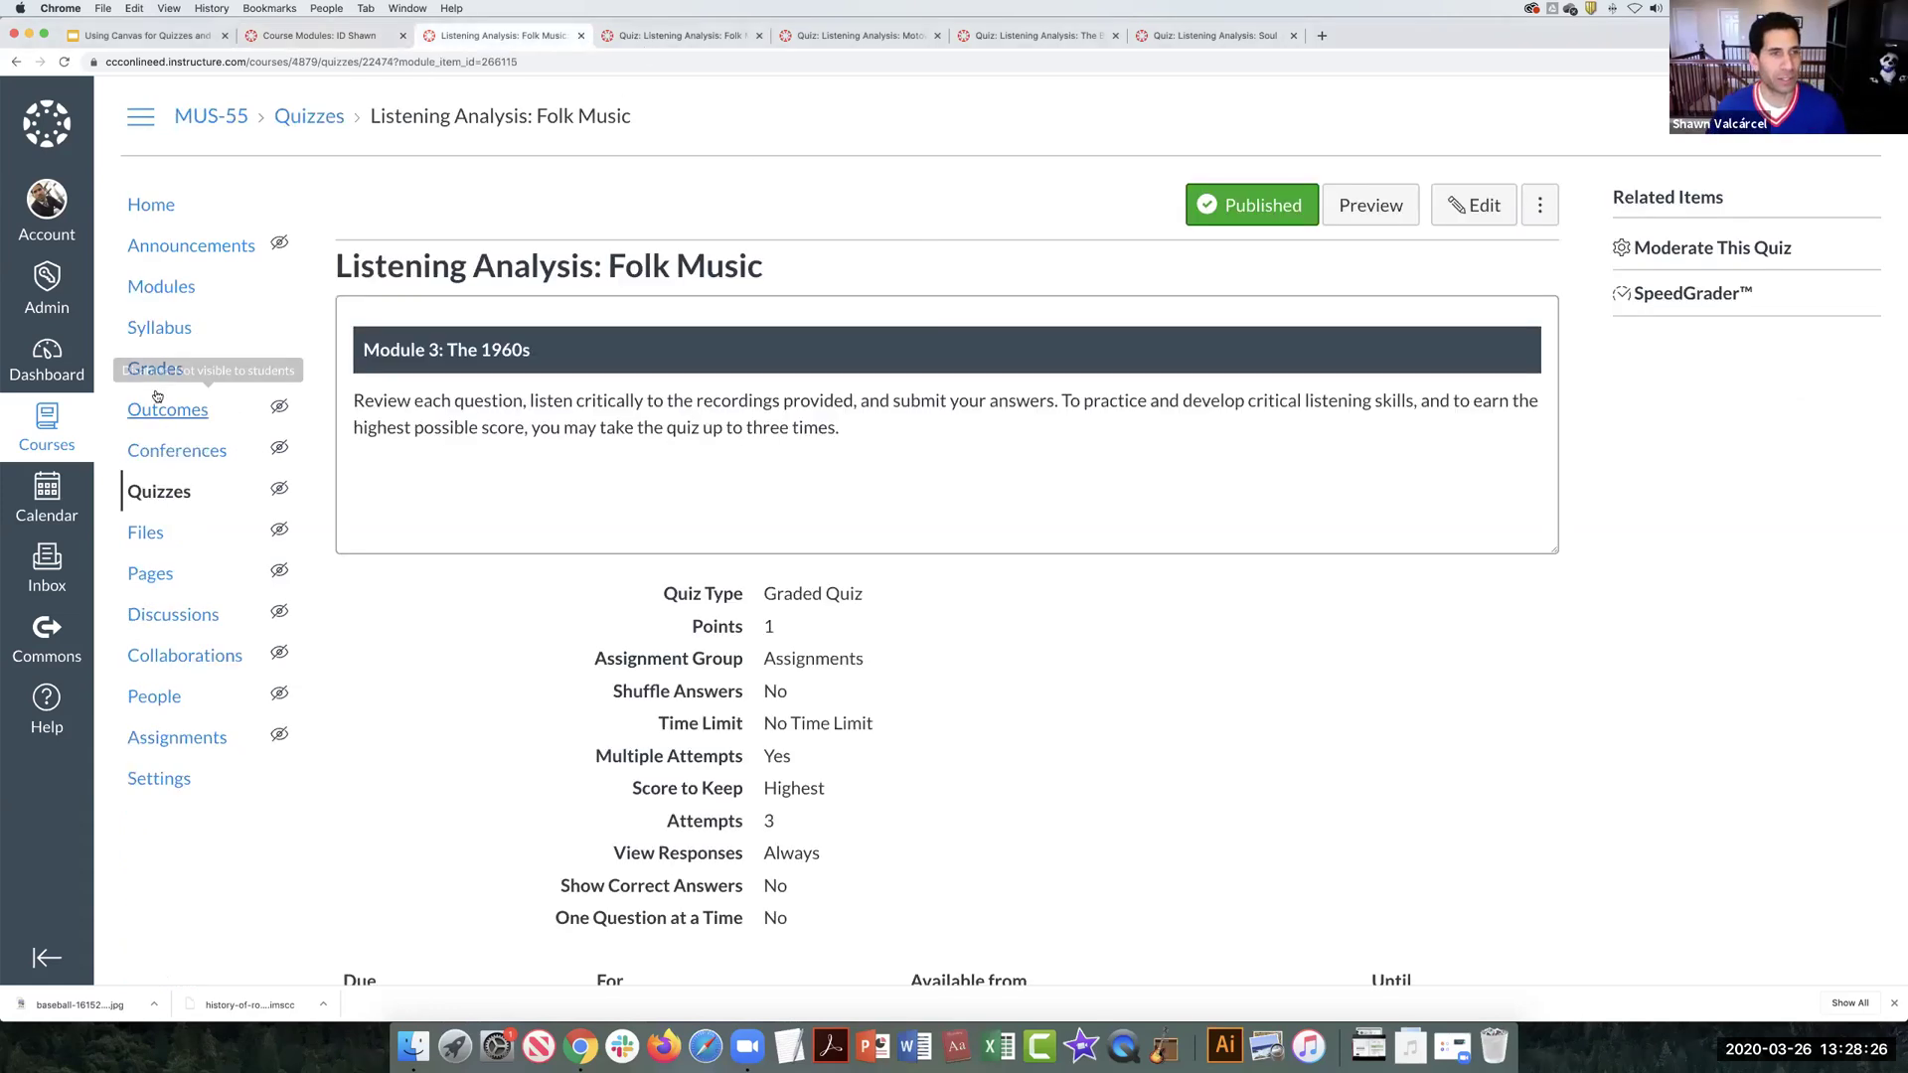
pyautogui.click(161, 286)
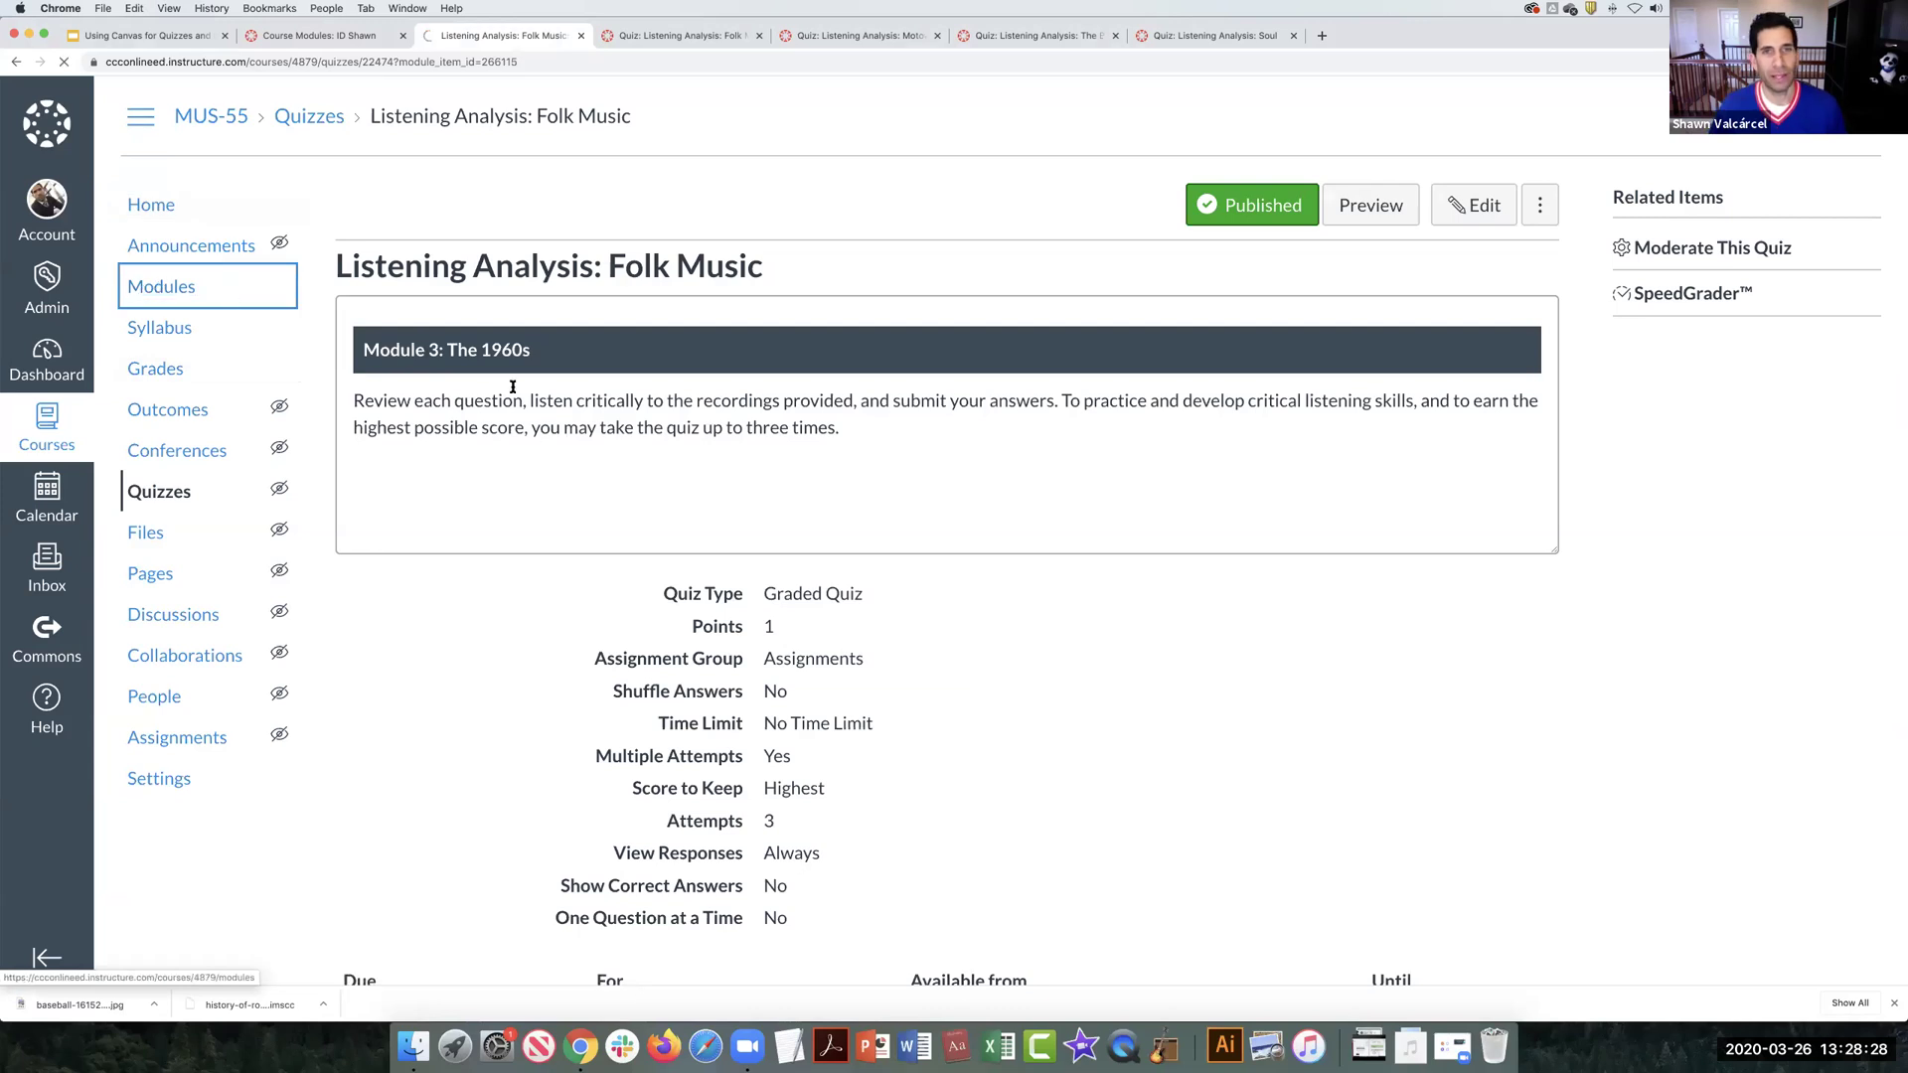
pyautogui.scroll(-1, 626, 417)
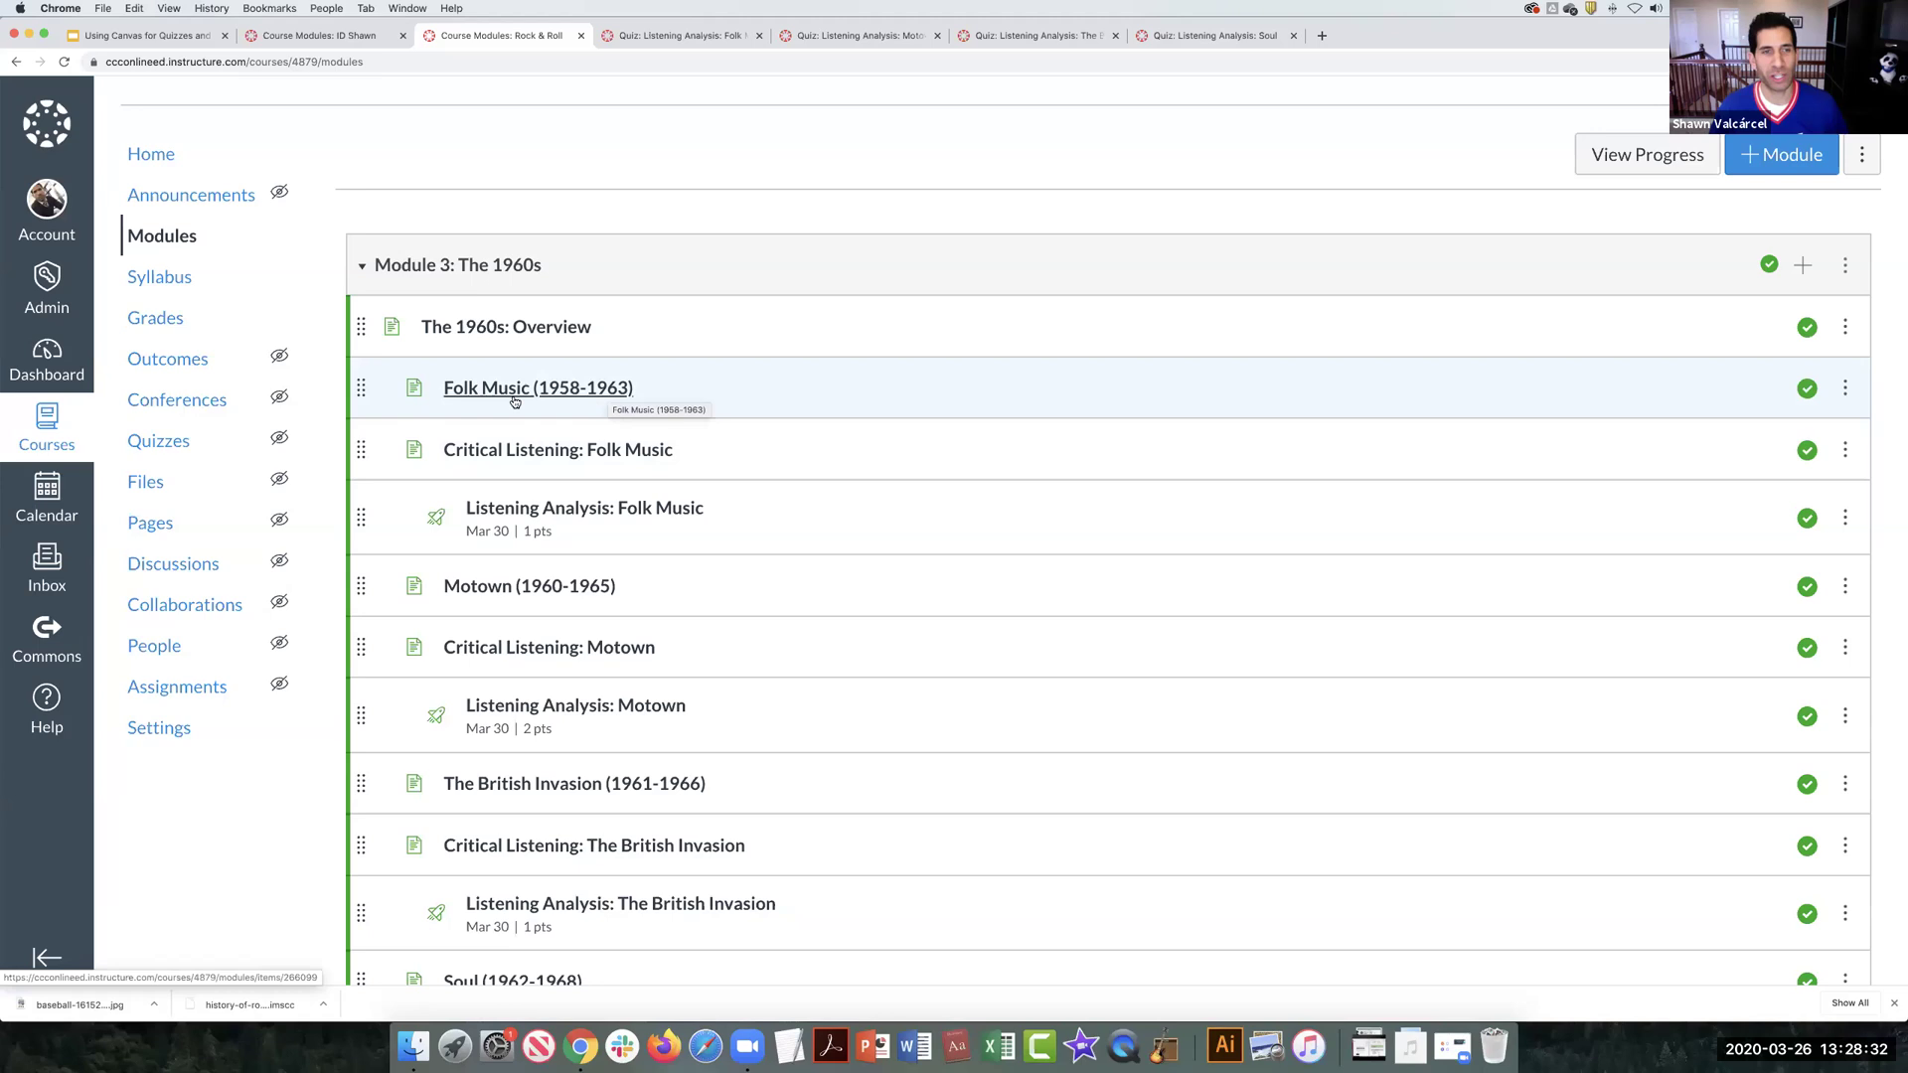
pyautogui.scroll(-1, 527, 345)
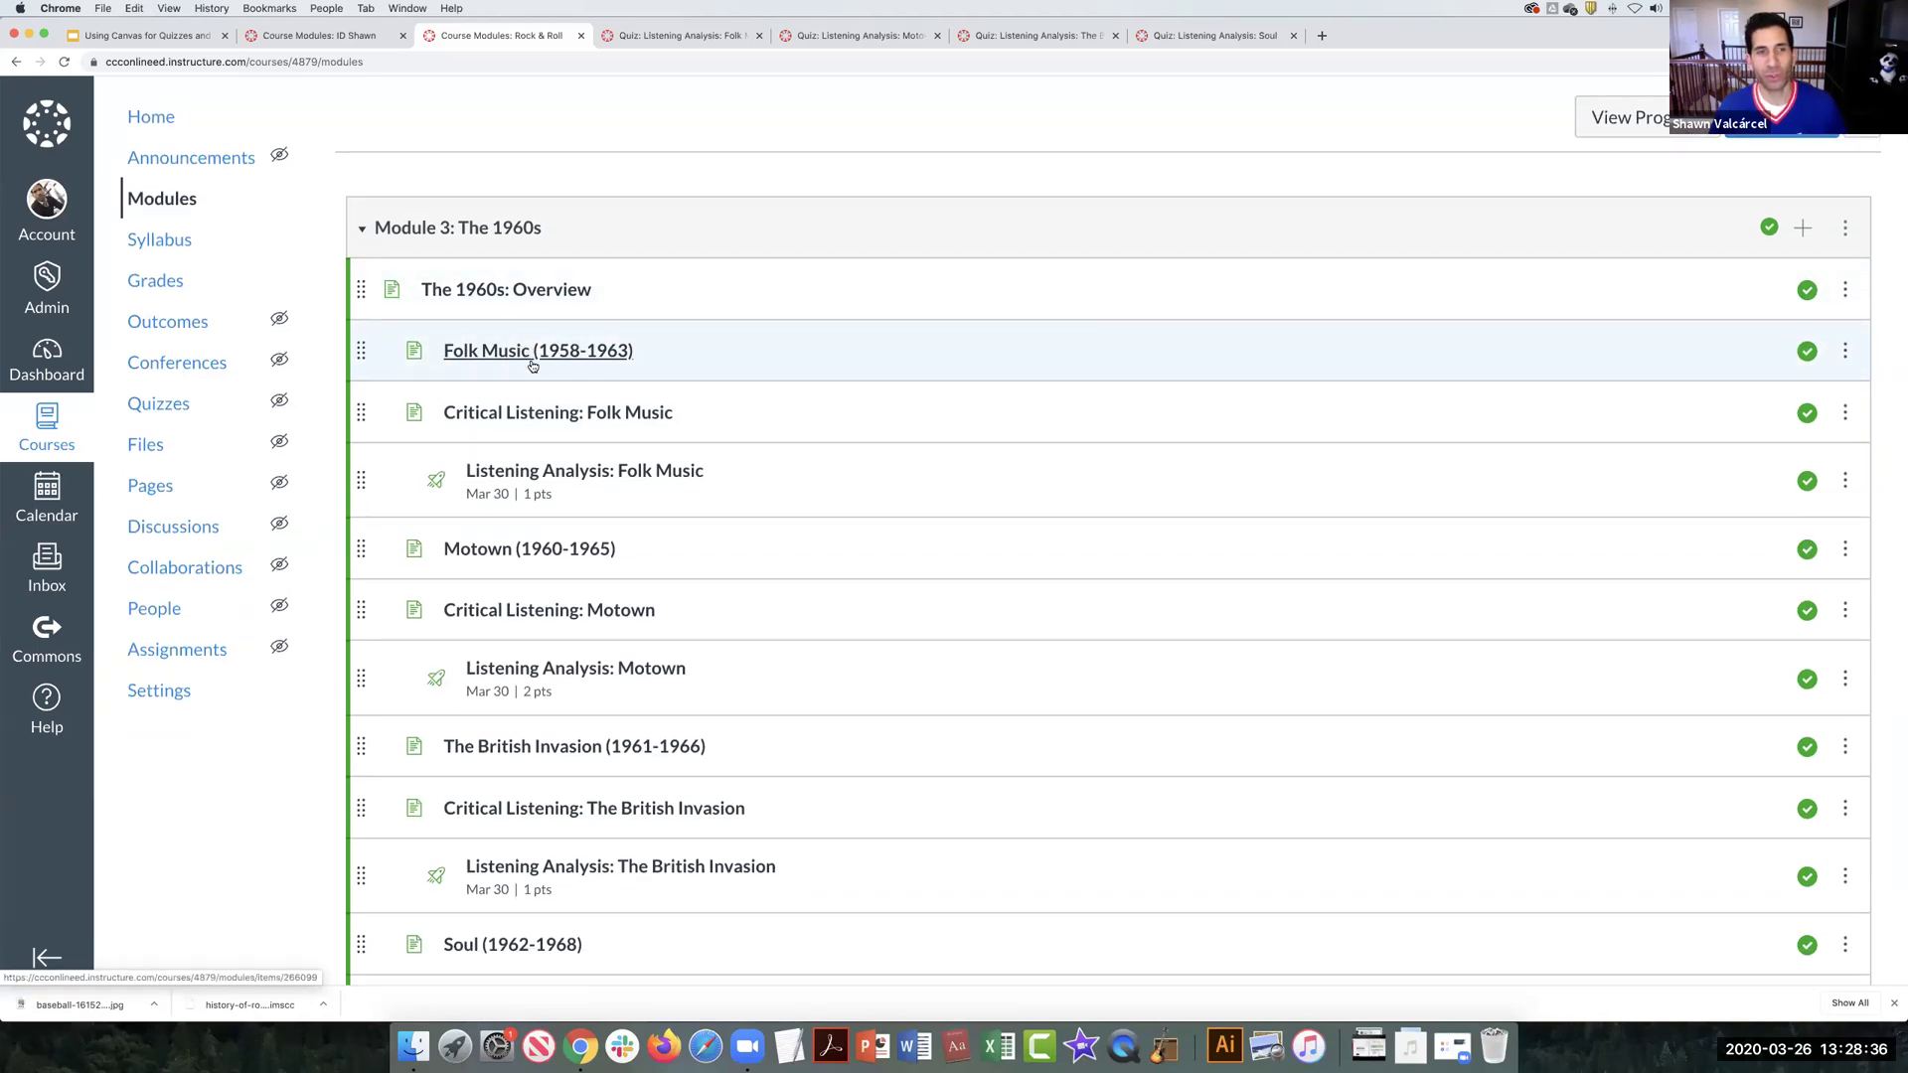
pyautogui.click(630, 415)
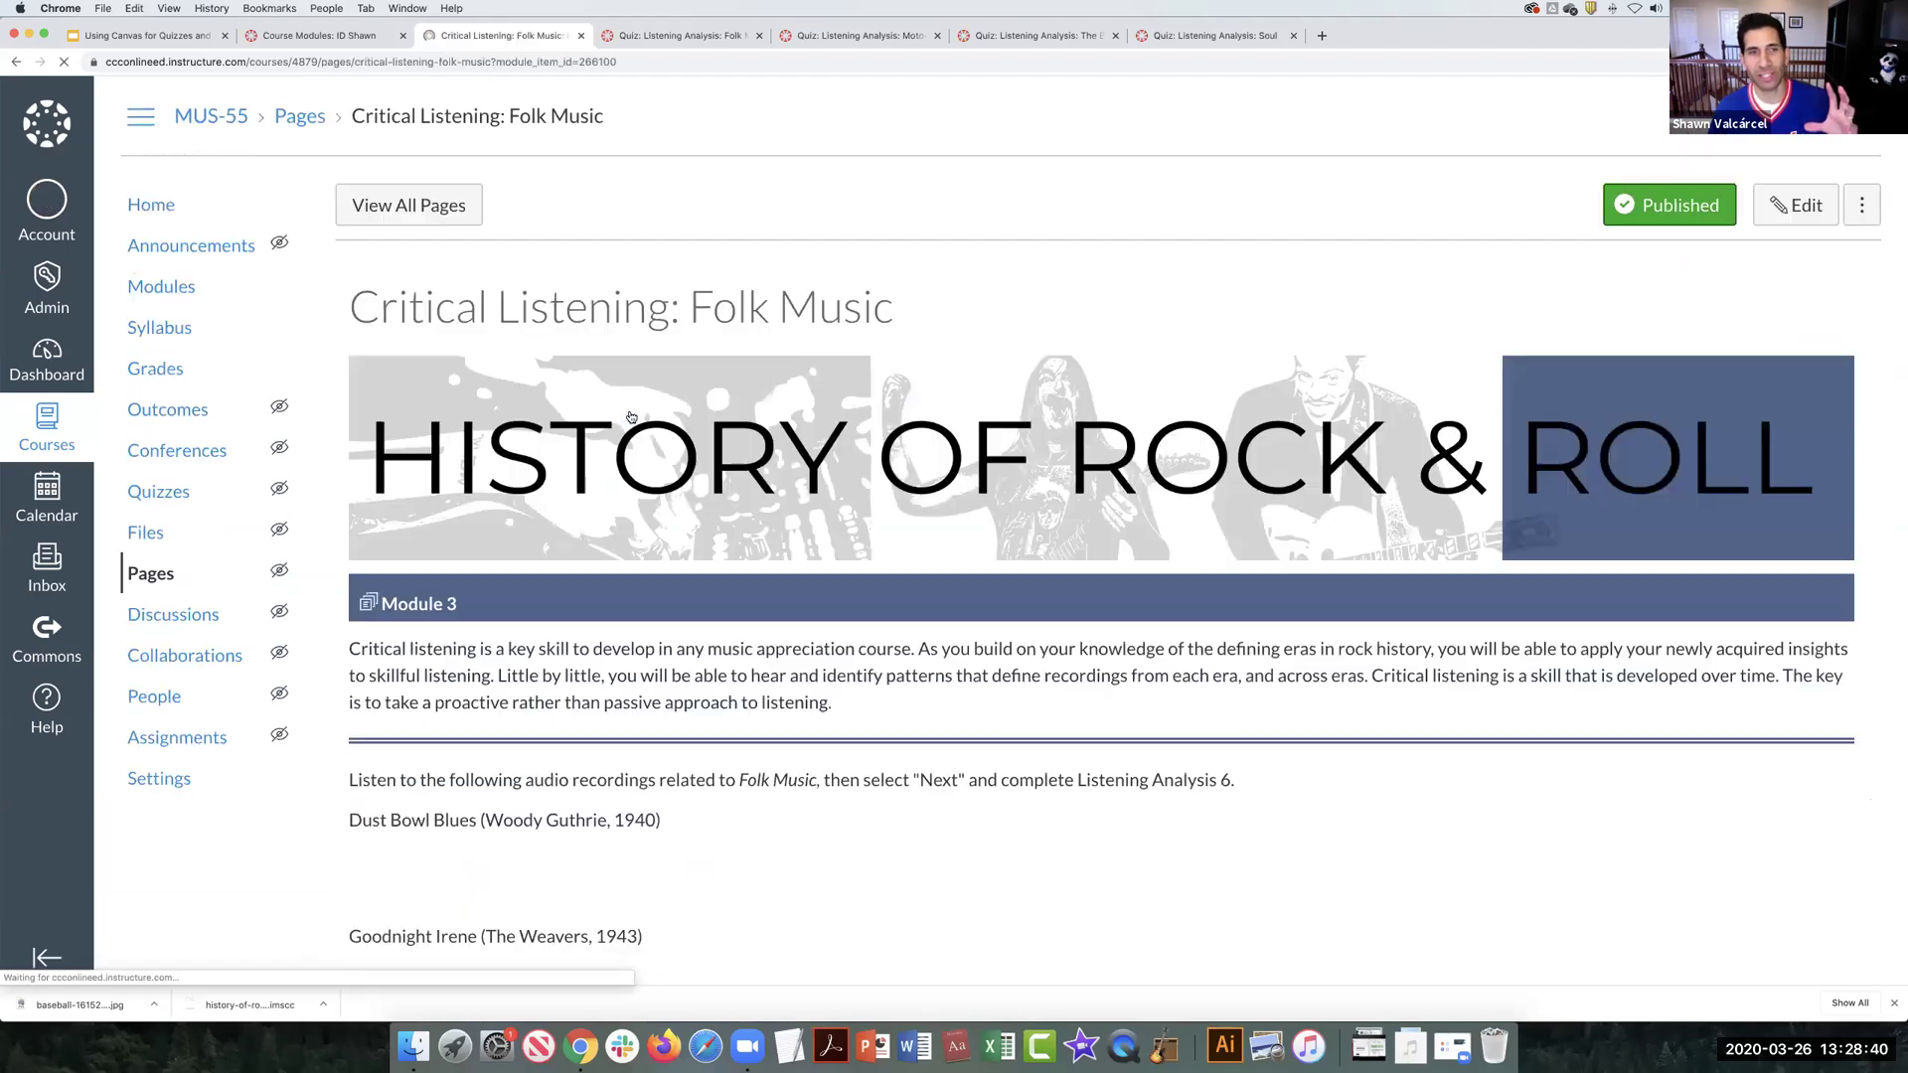
# Step: Examine the introduction and the embedded audio recordings on the folk music page, through to its closing navigation
pyautogui.scroll(-2, 631, 416)
pyautogui.scroll(-10, 631, 417)
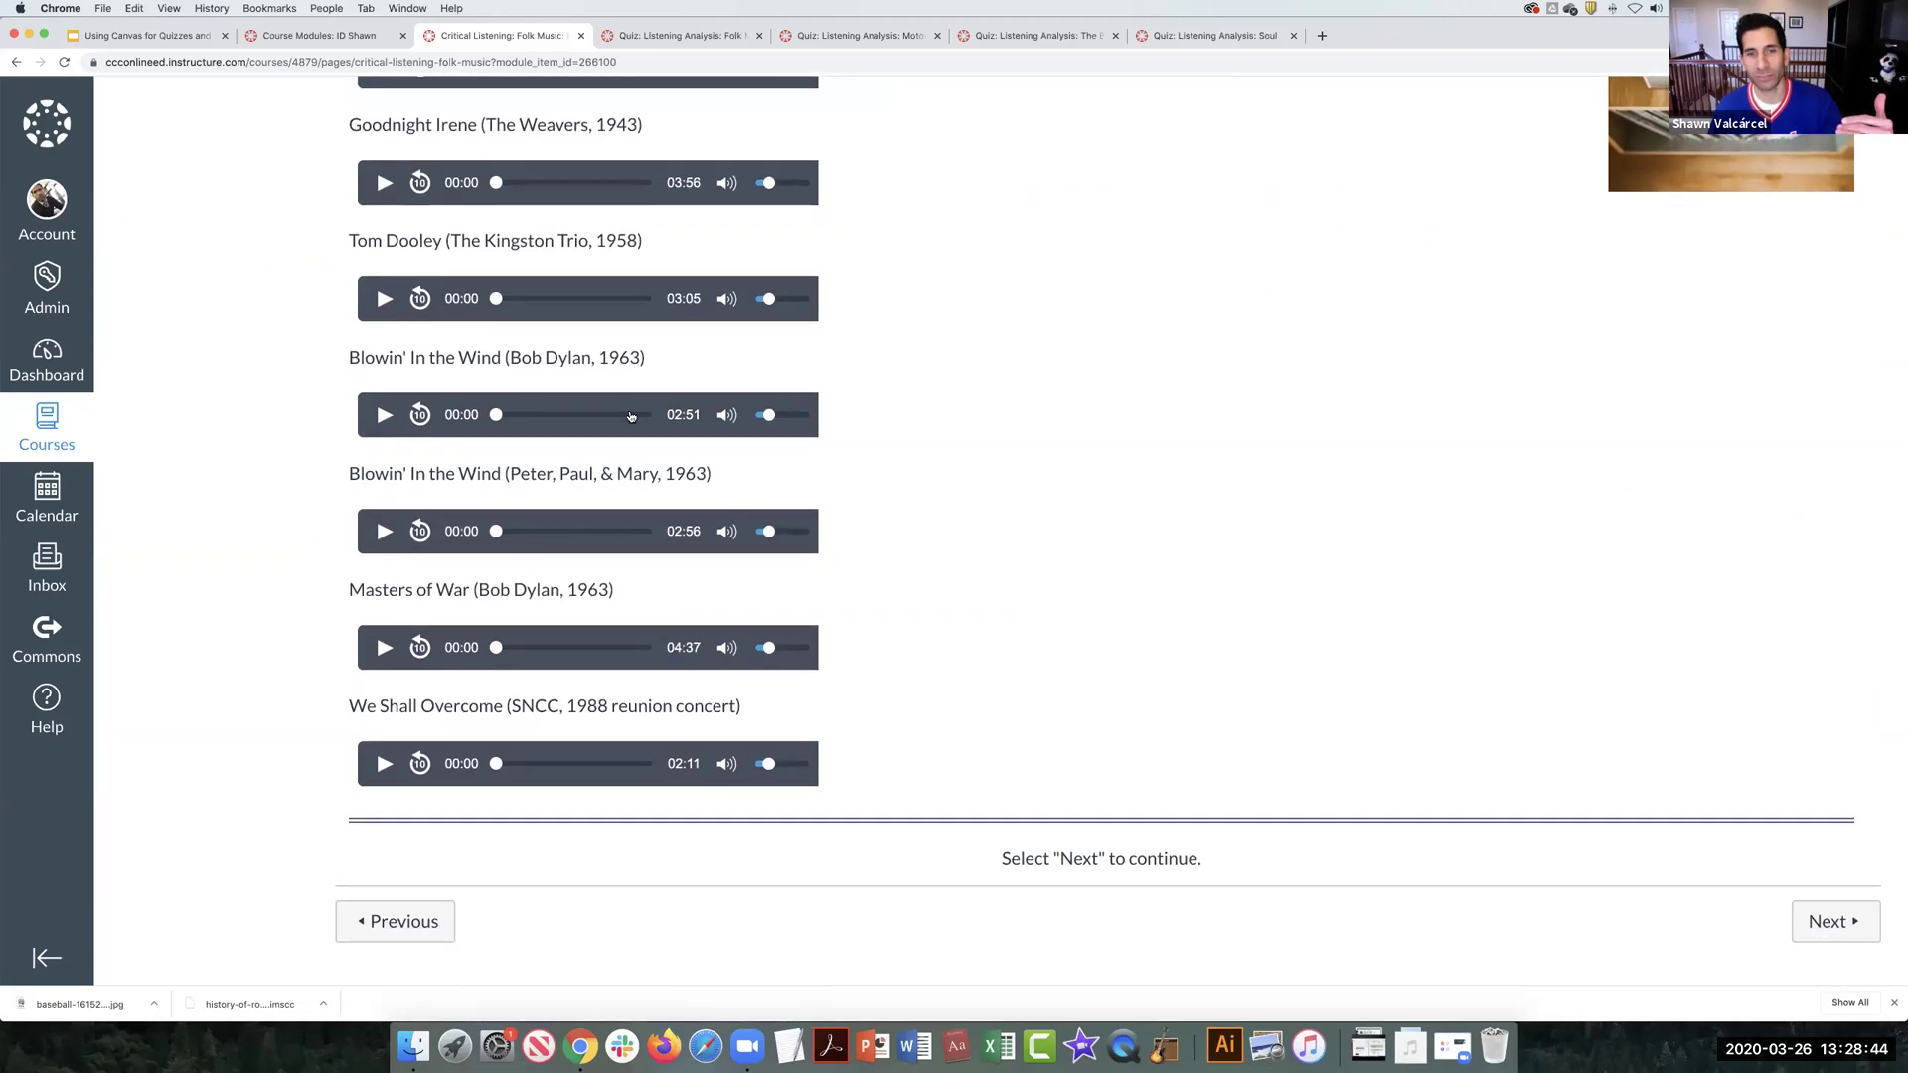
pyautogui.scroll(4, 825, 473)
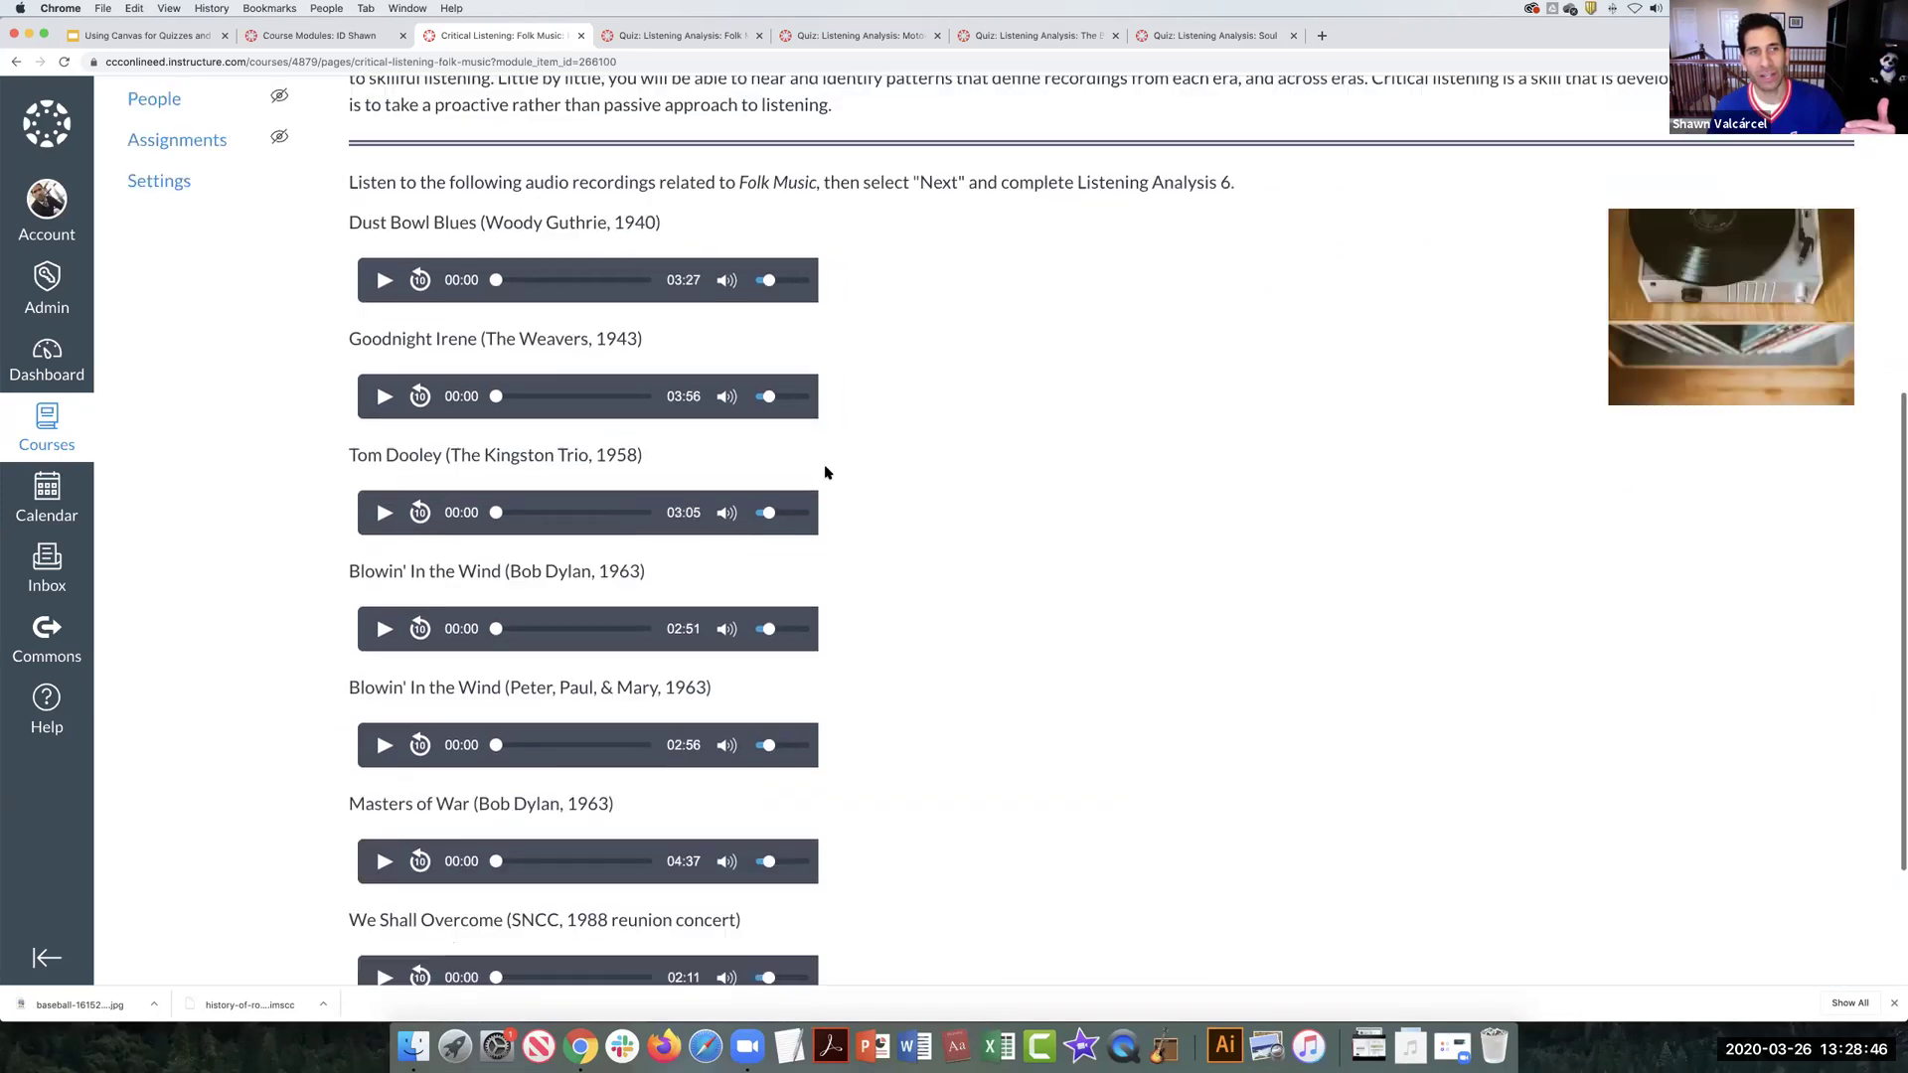
pyautogui.scroll(5, 825, 473)
pyautogui.moveTo(443, 296); pyautogui.dragTo(632, 338)
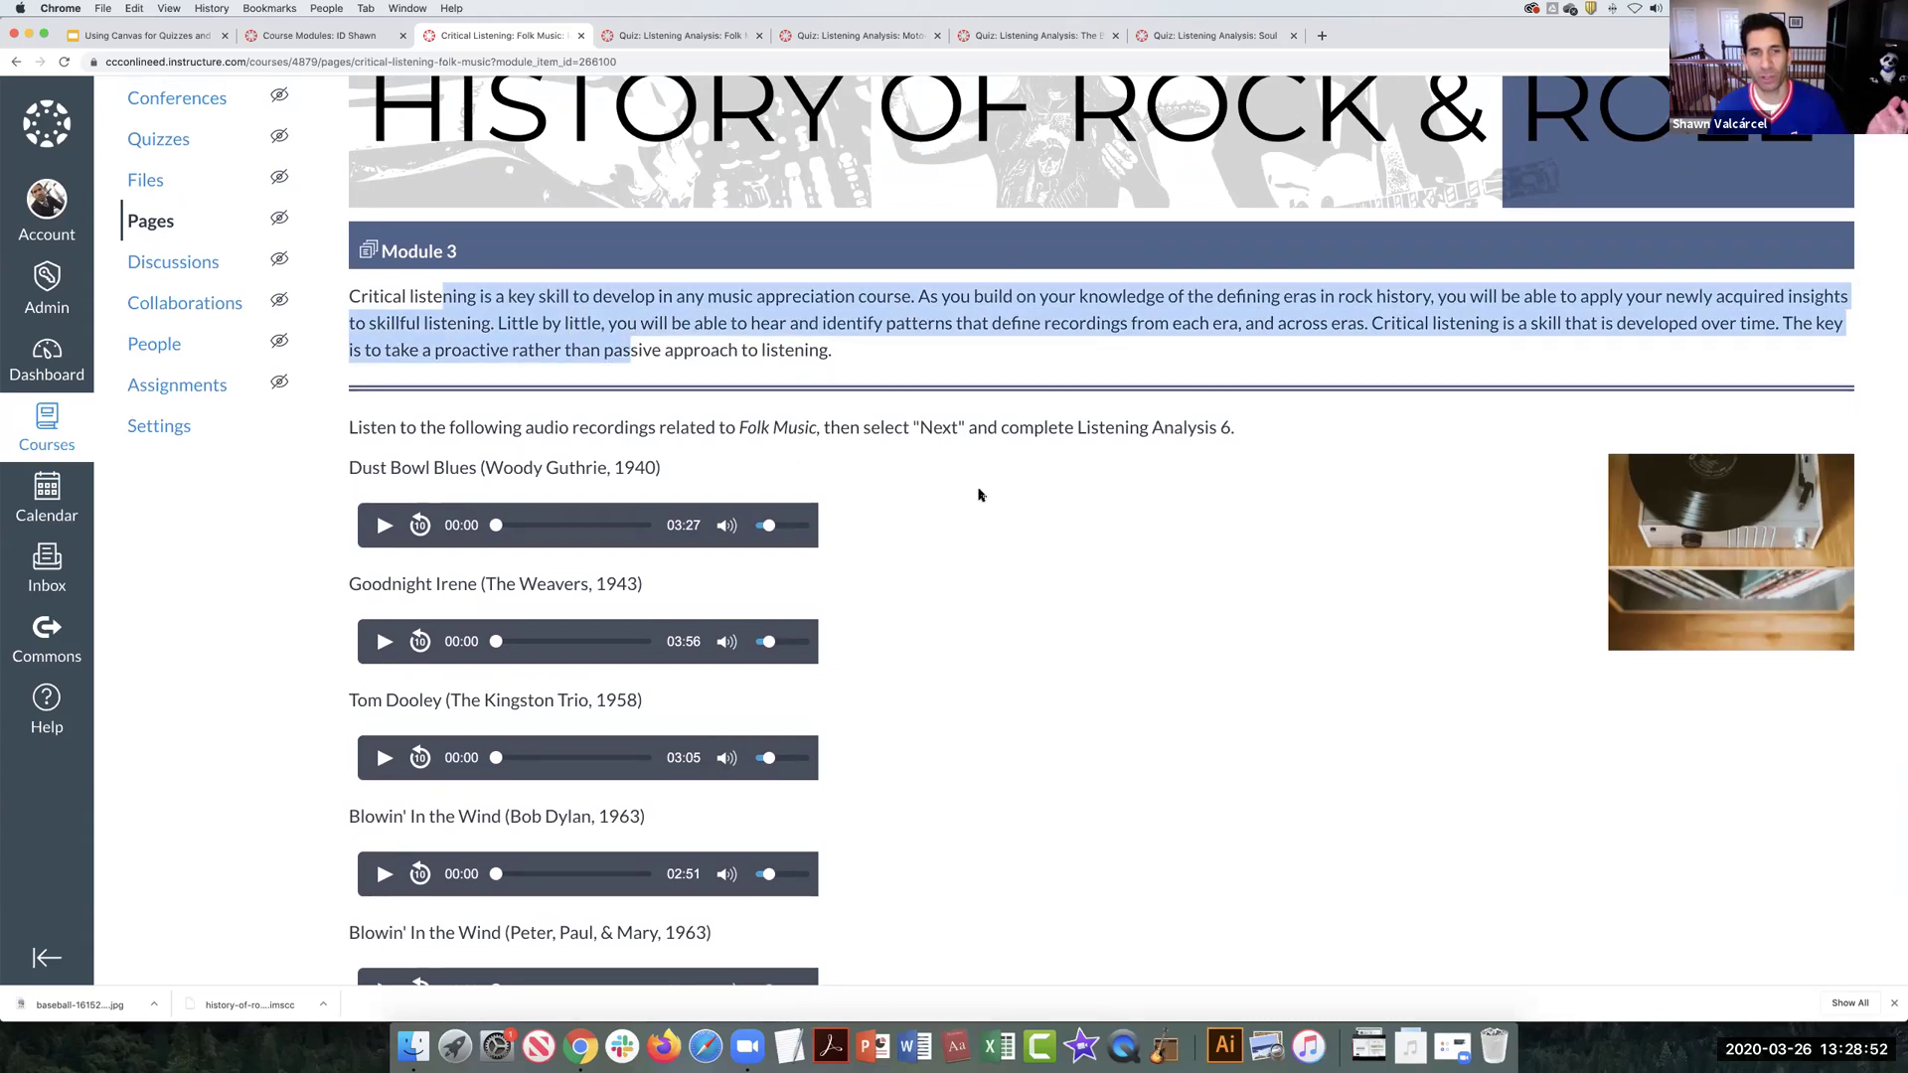
pyautogui.scroll(-7, 978, 492)
pyautogui.scroll(-2, 1307, 715)
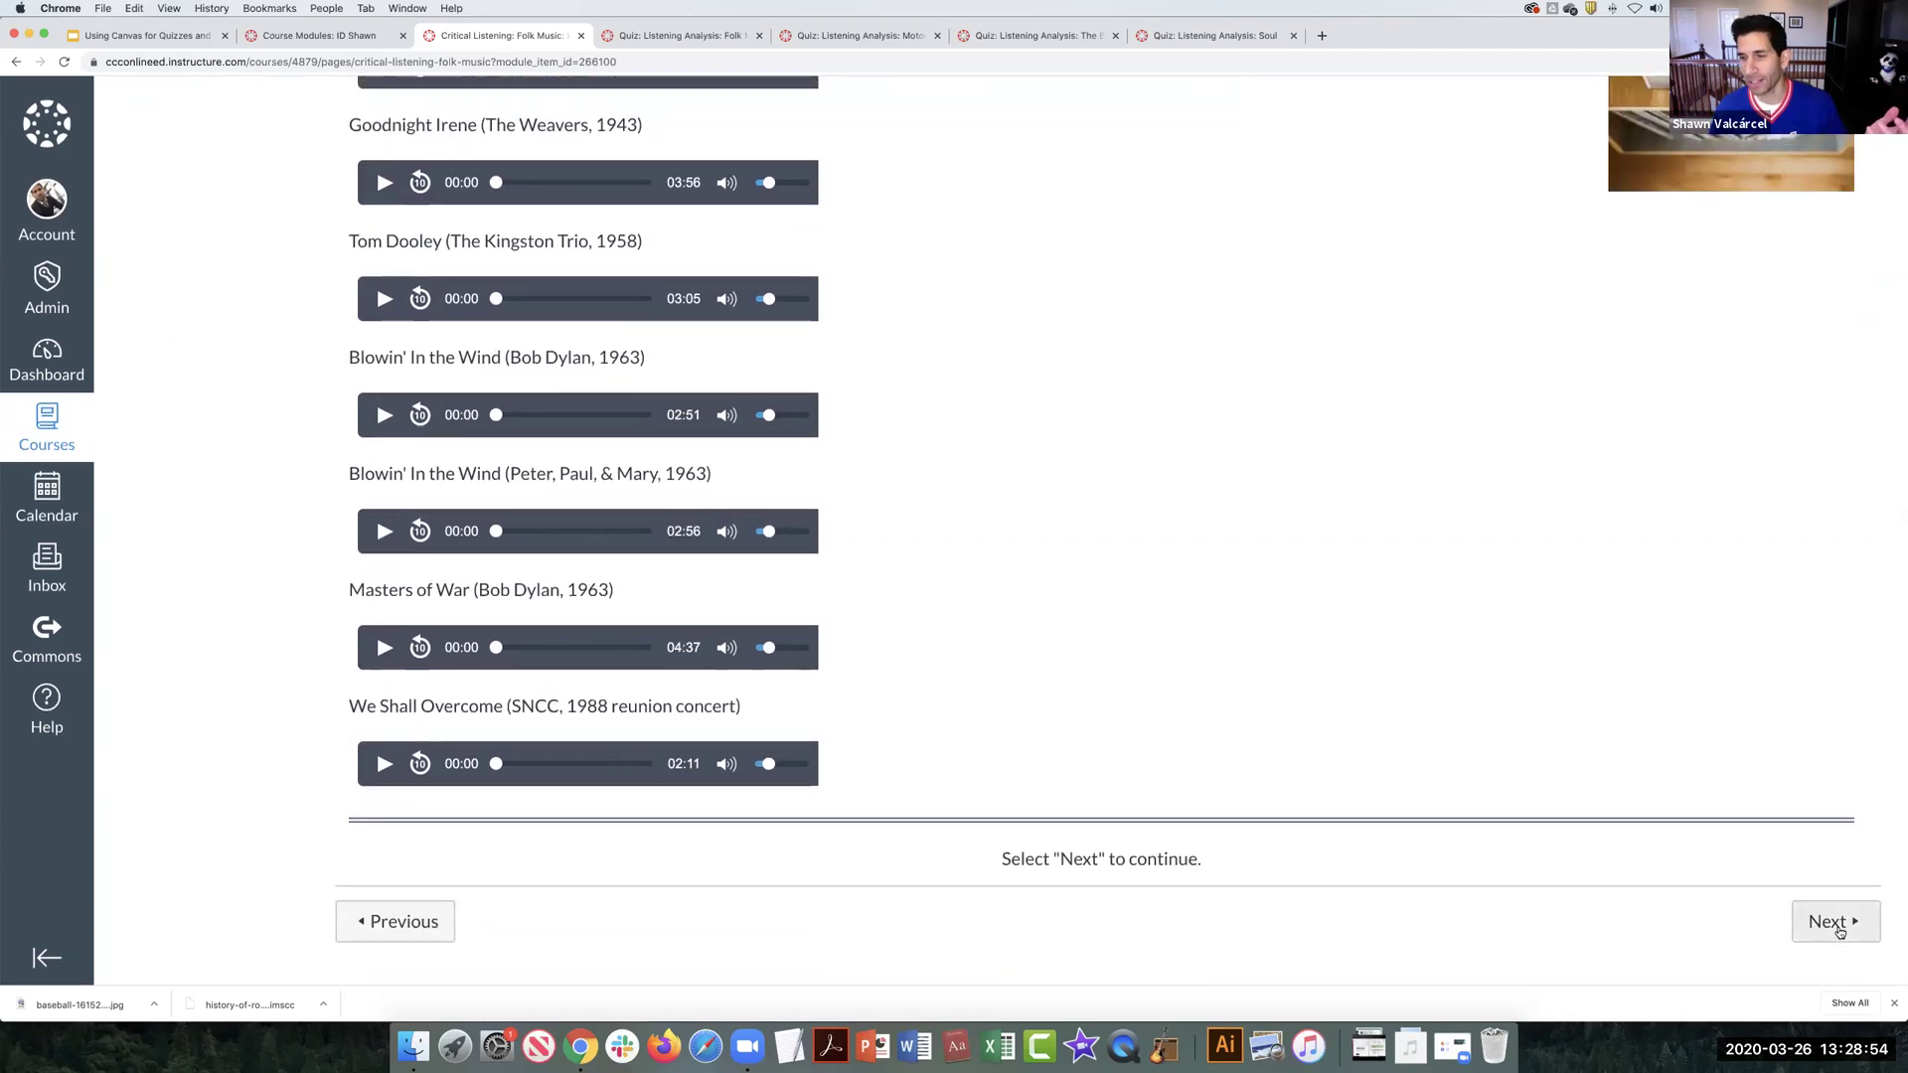
# Step: Continue to the quiz Listening Analysis: Folk Music and read its instructions, highlighting the part about practicing critical listening skills
pyautogui.click(1835, 923)
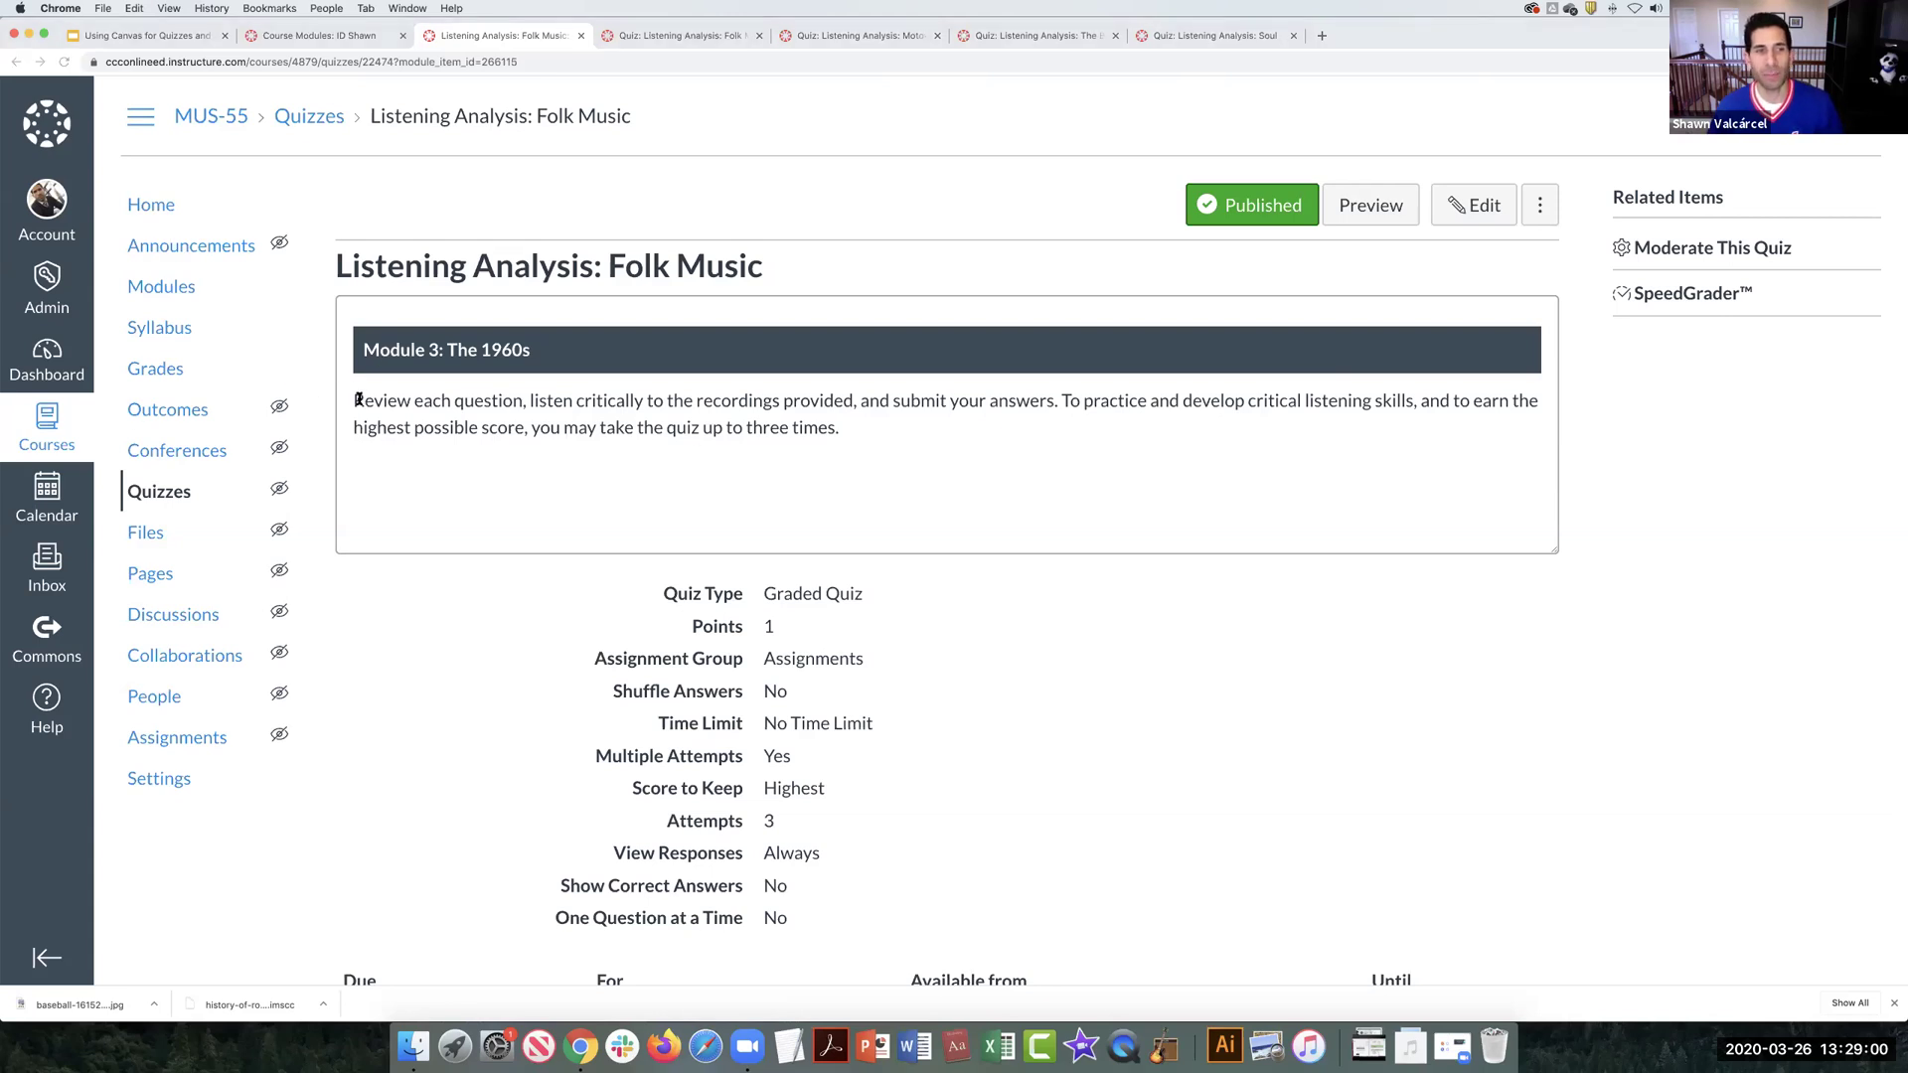
pyautogui.moveTo(359, 399); pyautogui.dragTo(780, 457)
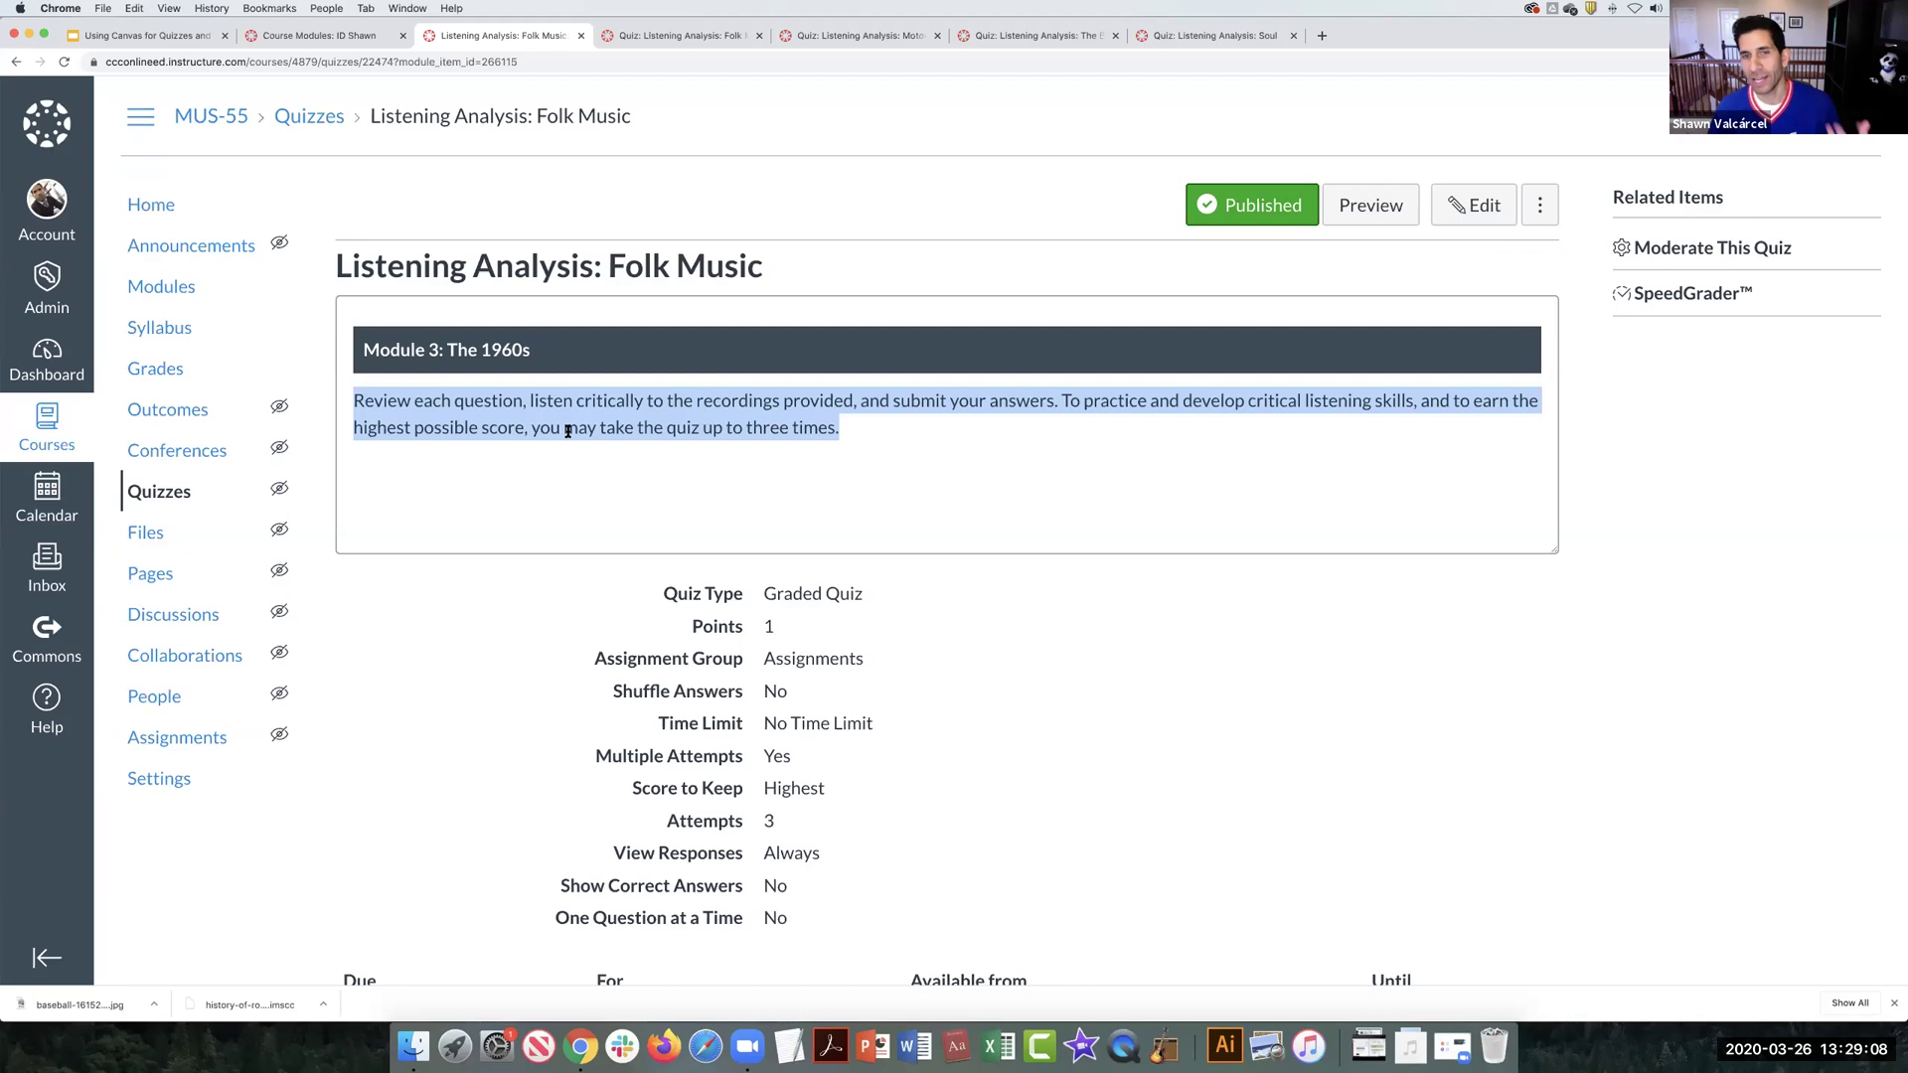
pyautogui.click(787, 427)
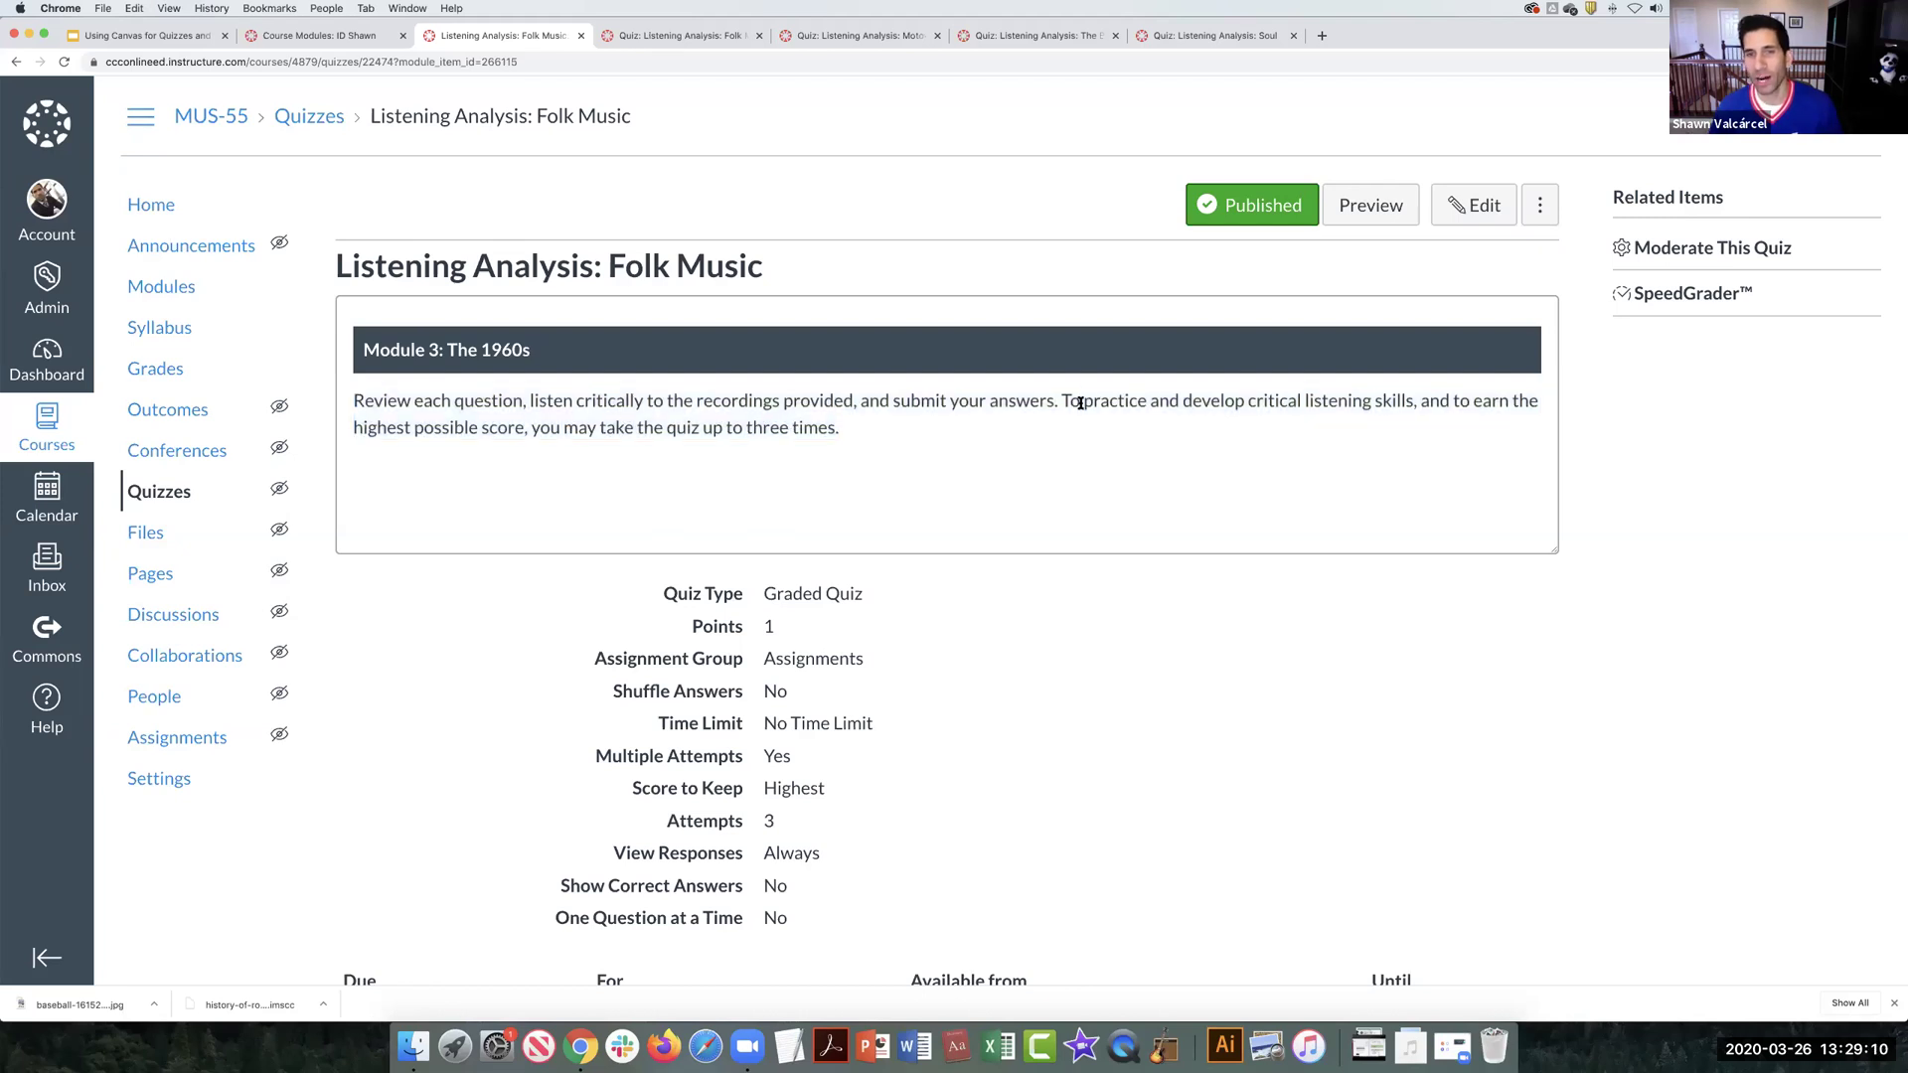
pyautogui.moveTo(1080, 402); pyautogui.dragTo(1432, 402)
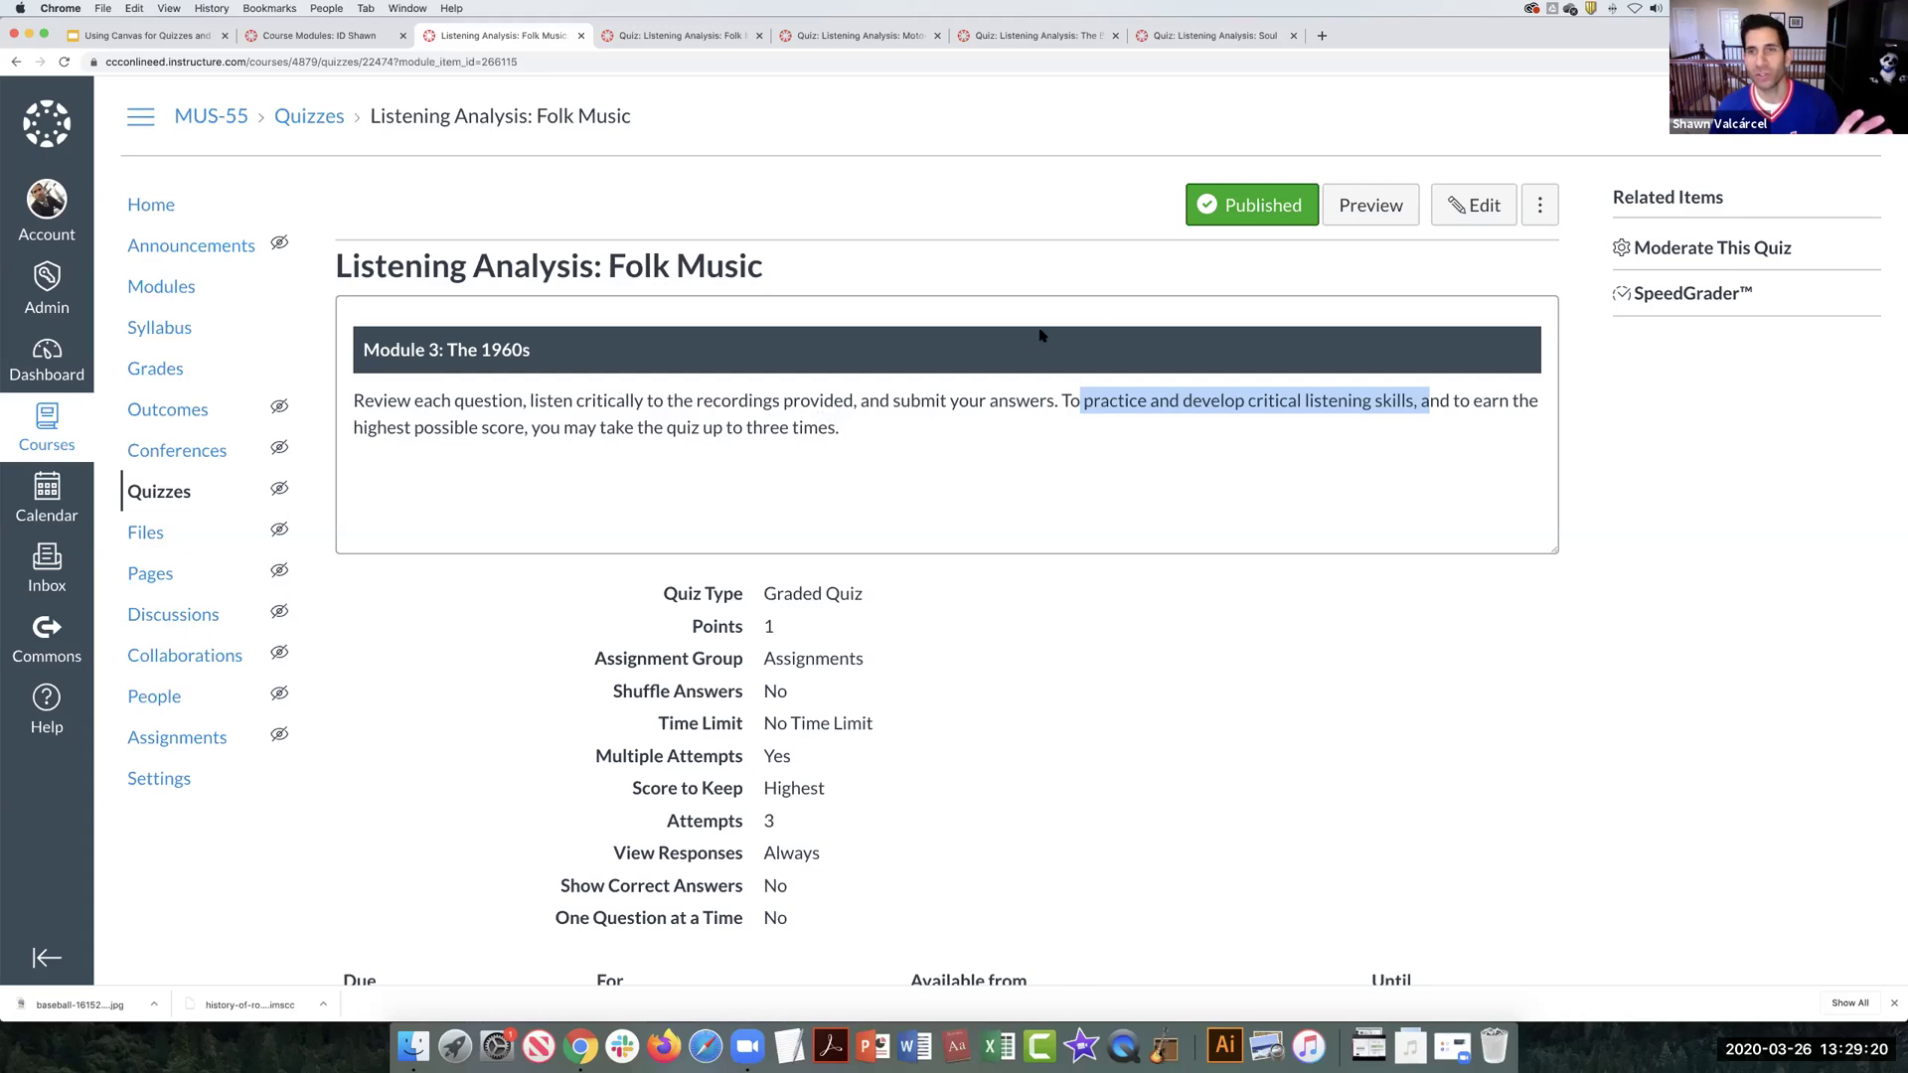
# Step: Preview the quiz Listening Analysis: Folk Music and examine Question 1 with its two embedded Bob Dylan recordings and answer choices
pyautogui.click(1355, 211)
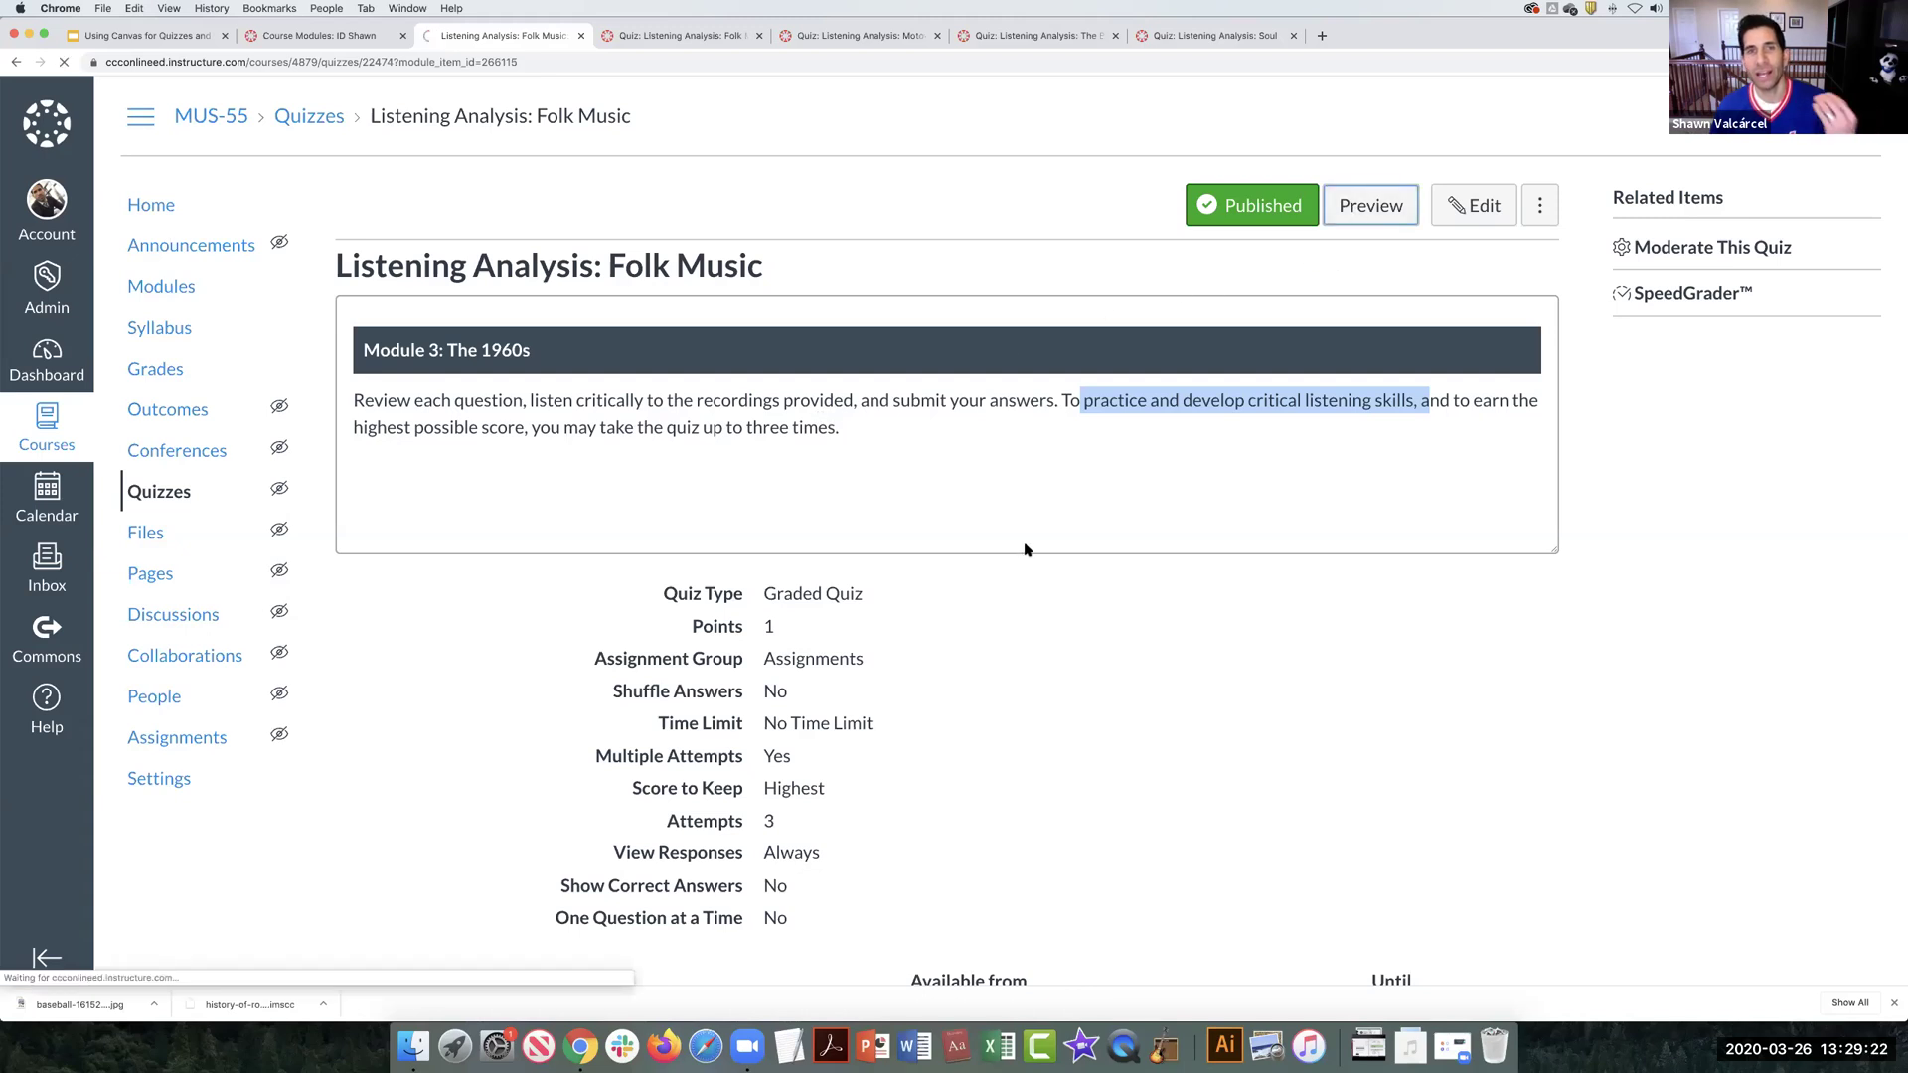
pyautogui.scroll(-4, 794, 546)
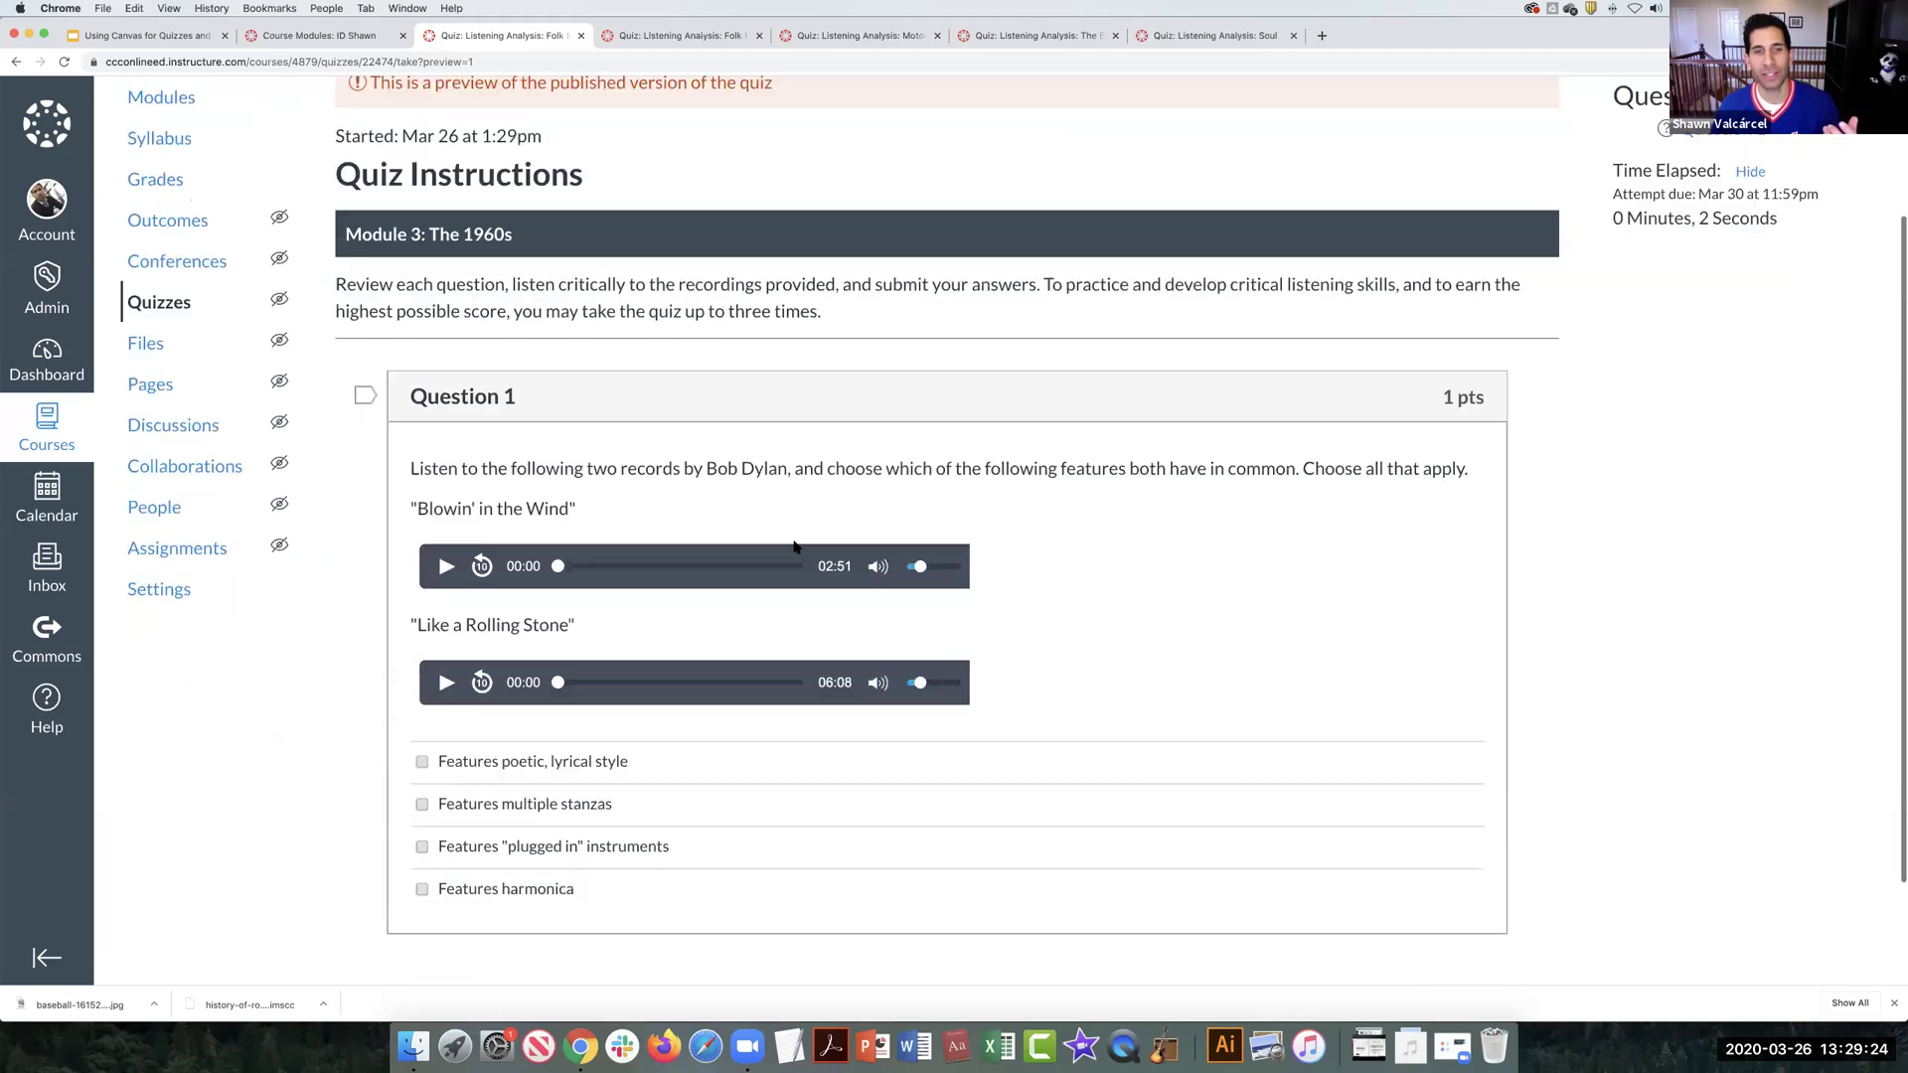
pyautogui.scroll(-2, 793, 546)
pyautogui.moveTo(424, 384); pyautogui.dragTo(716, 400)
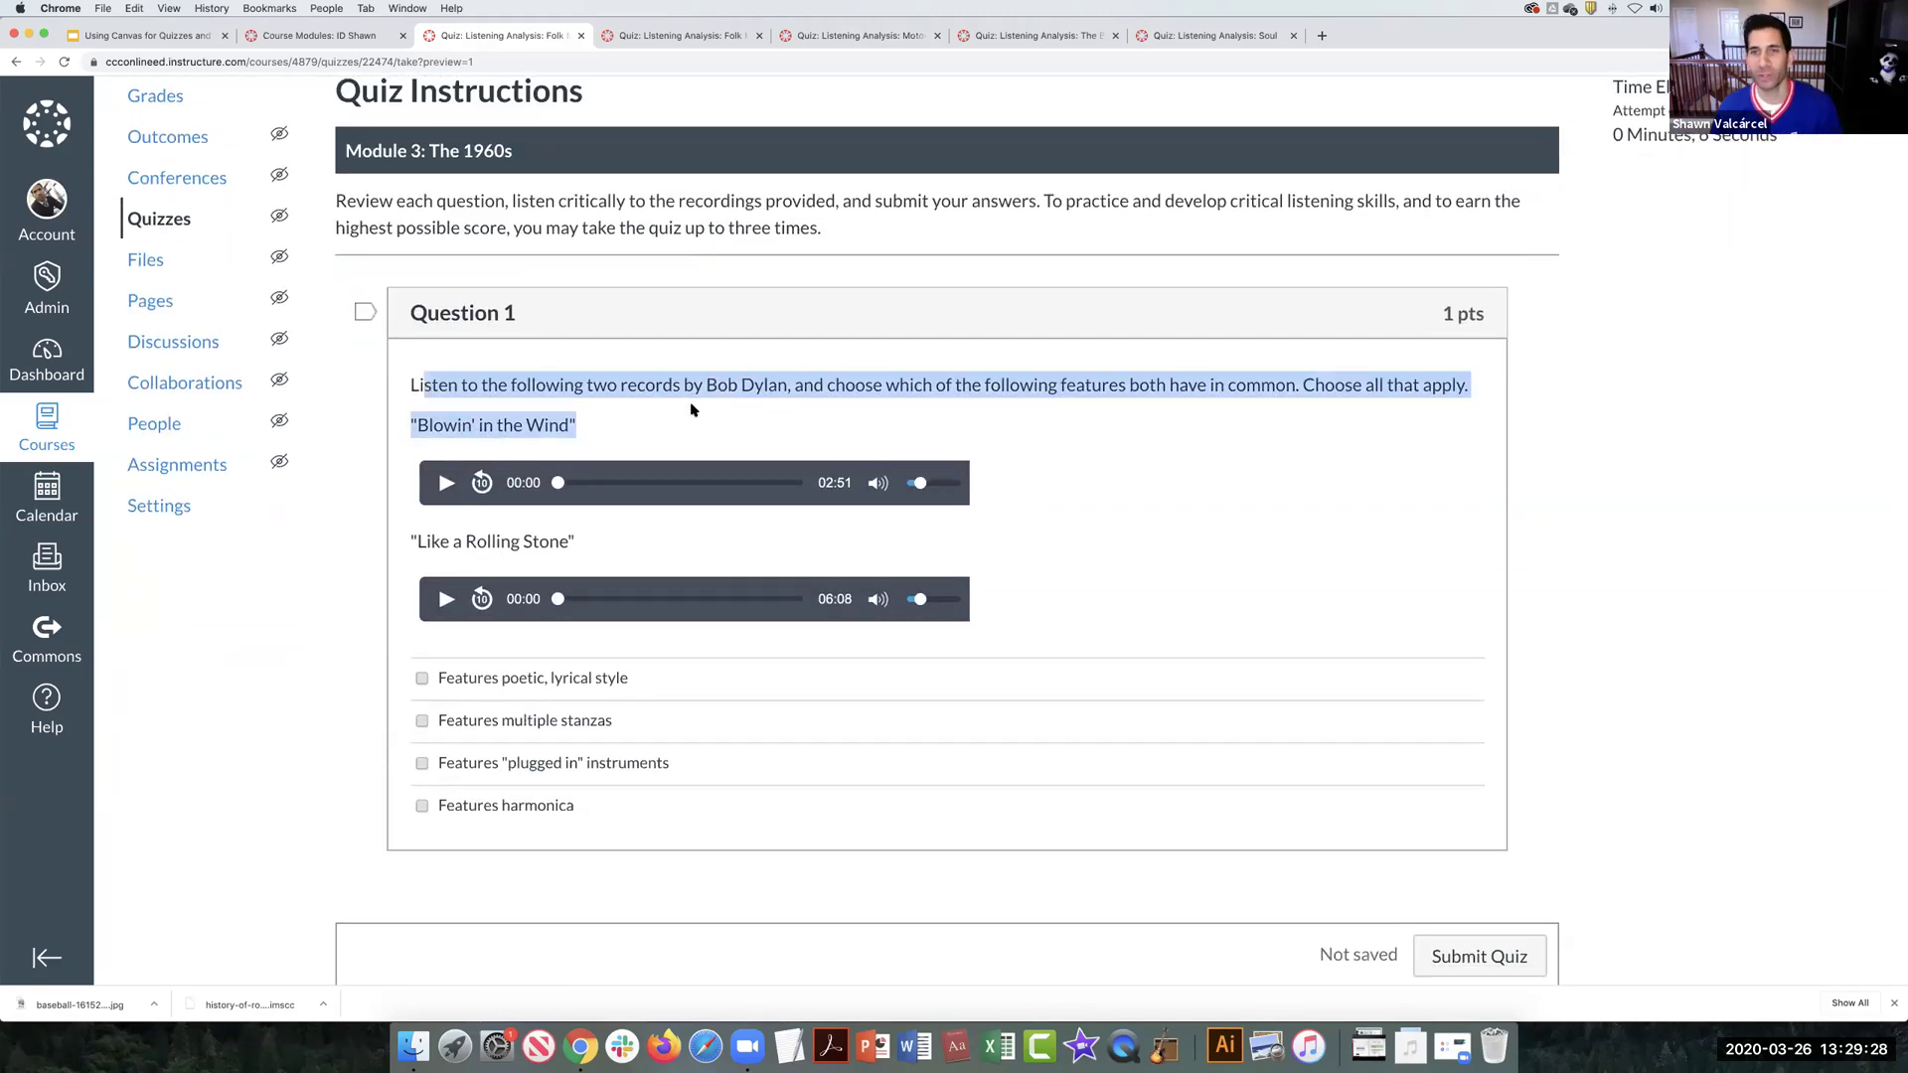
pyautogui.moveTo(898, 383); pyautogui.dragTo(1149, 384)
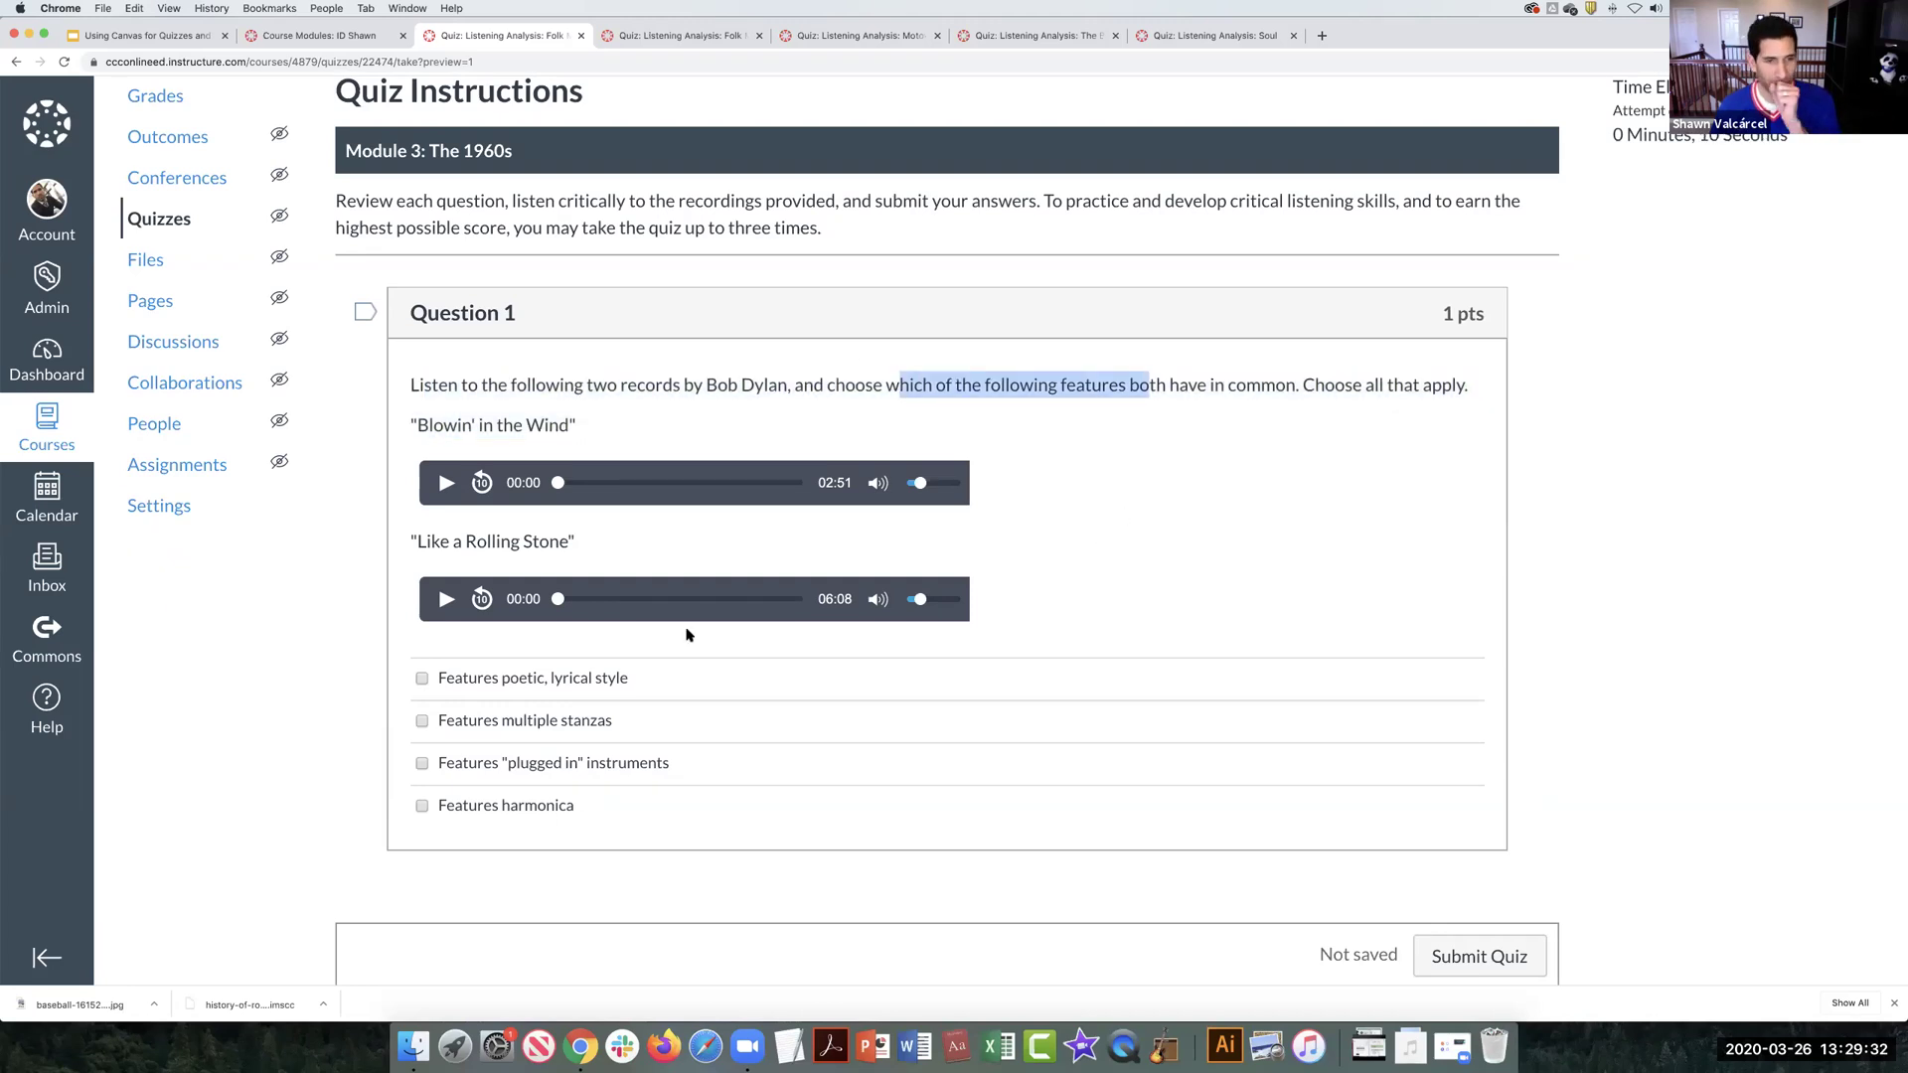
pyautogui.scroll(-1, 559, 645)
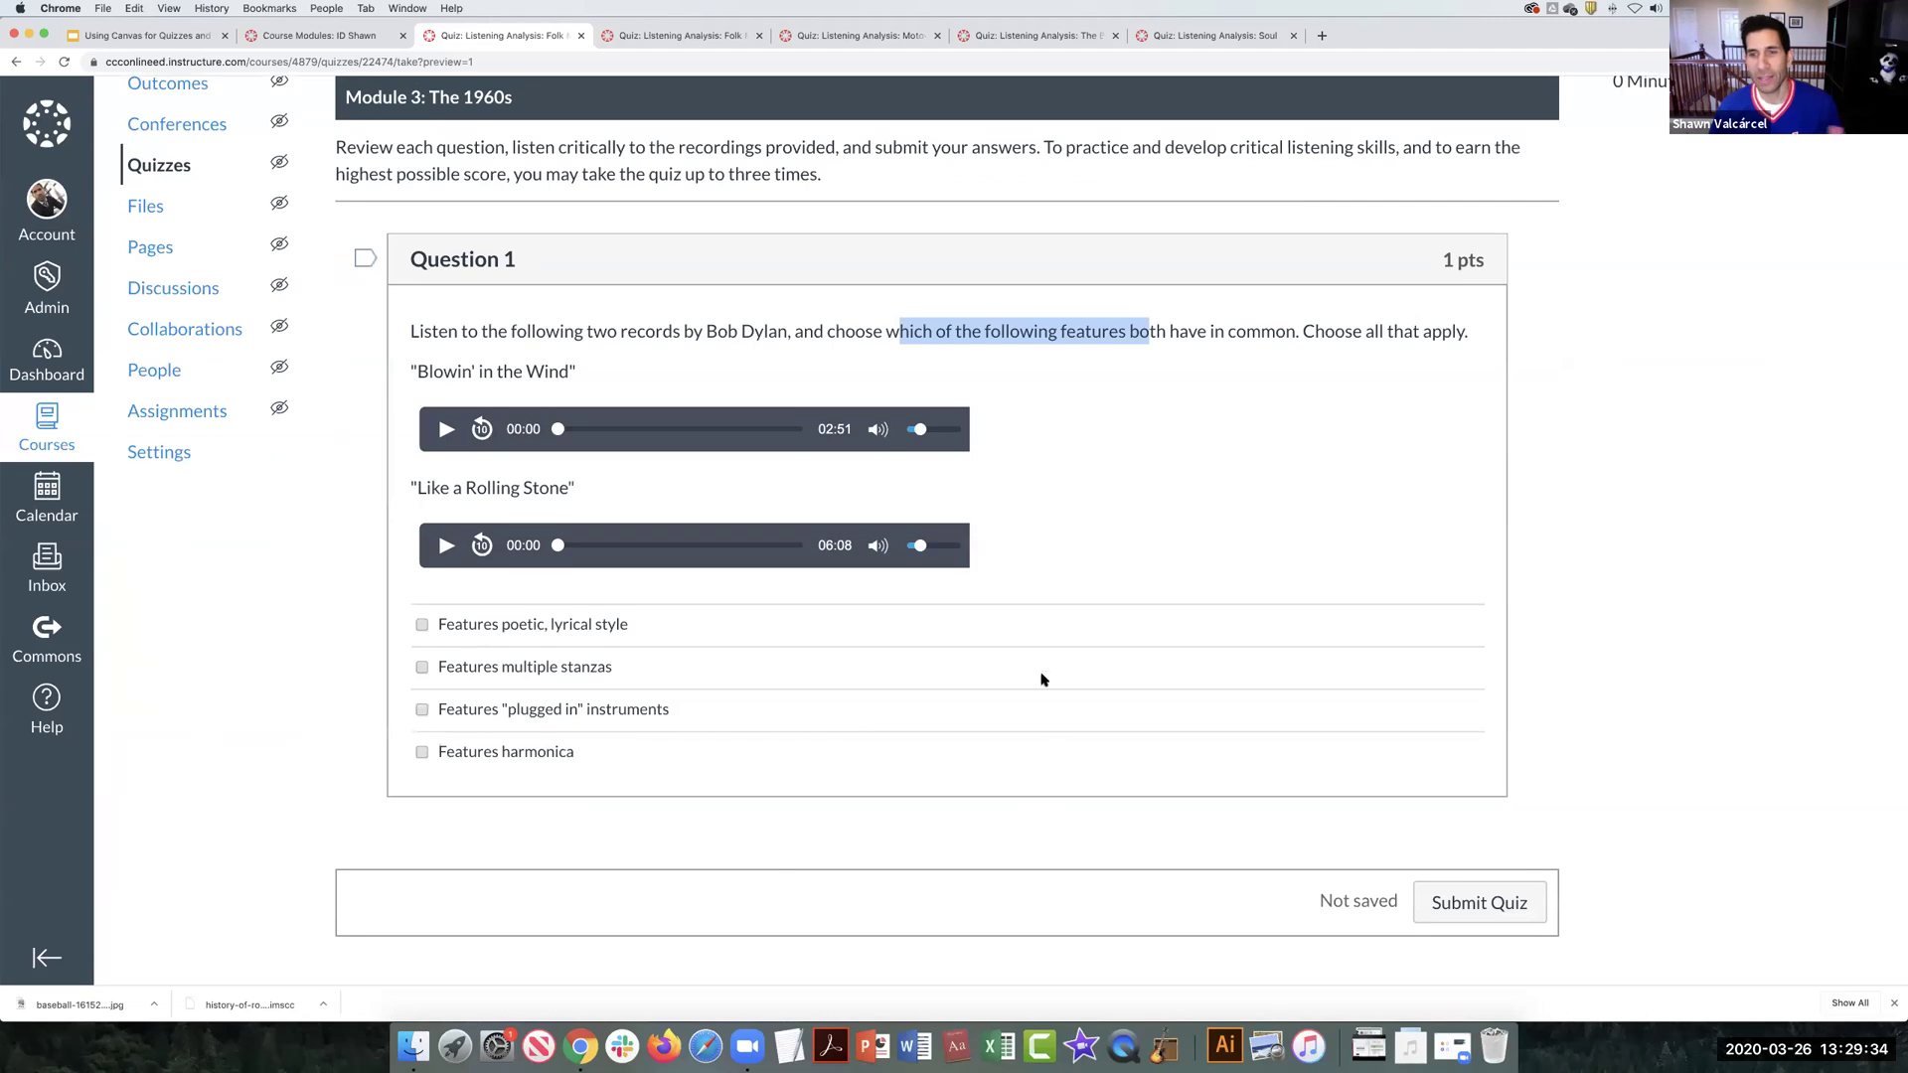
pyautogui.scroll(6, 1042, 679)
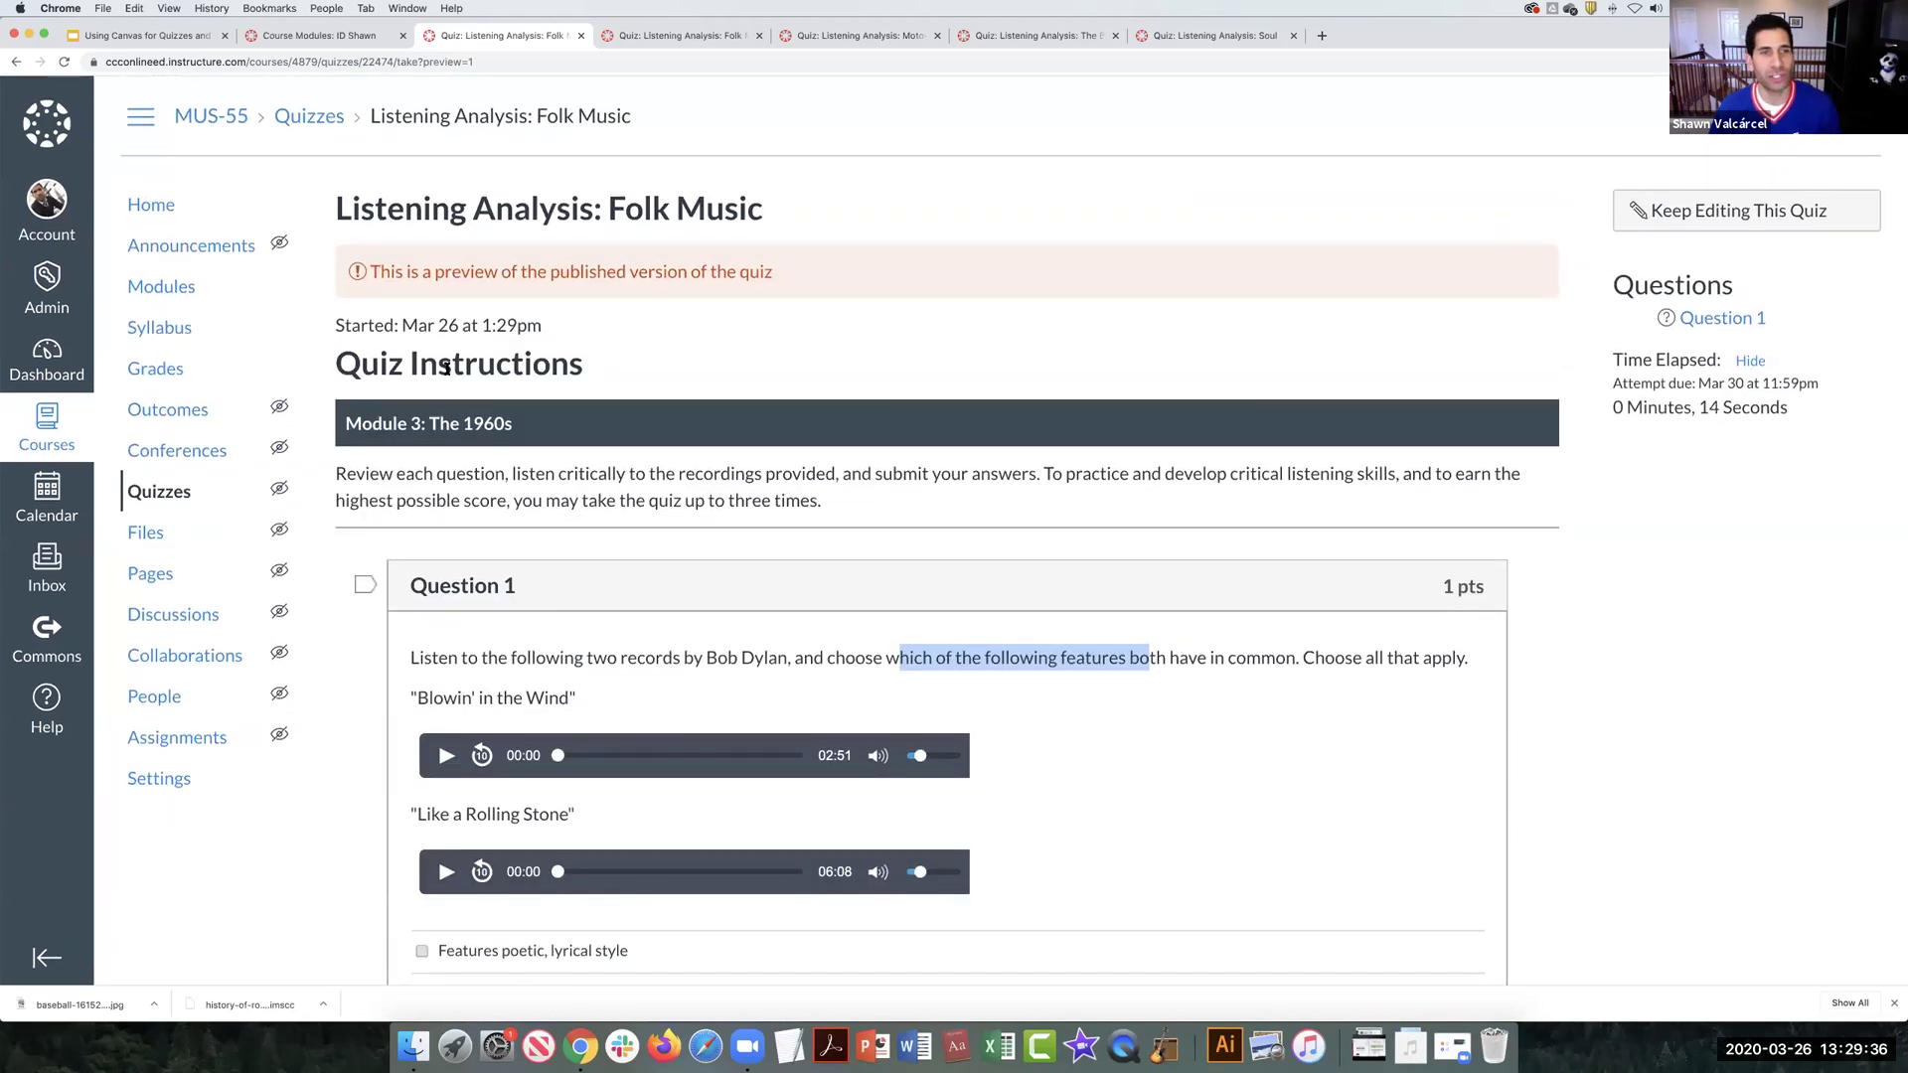
pyautogui.scroll(-6, 356, 576)
pyautogui.scroll(1, 755, 139)
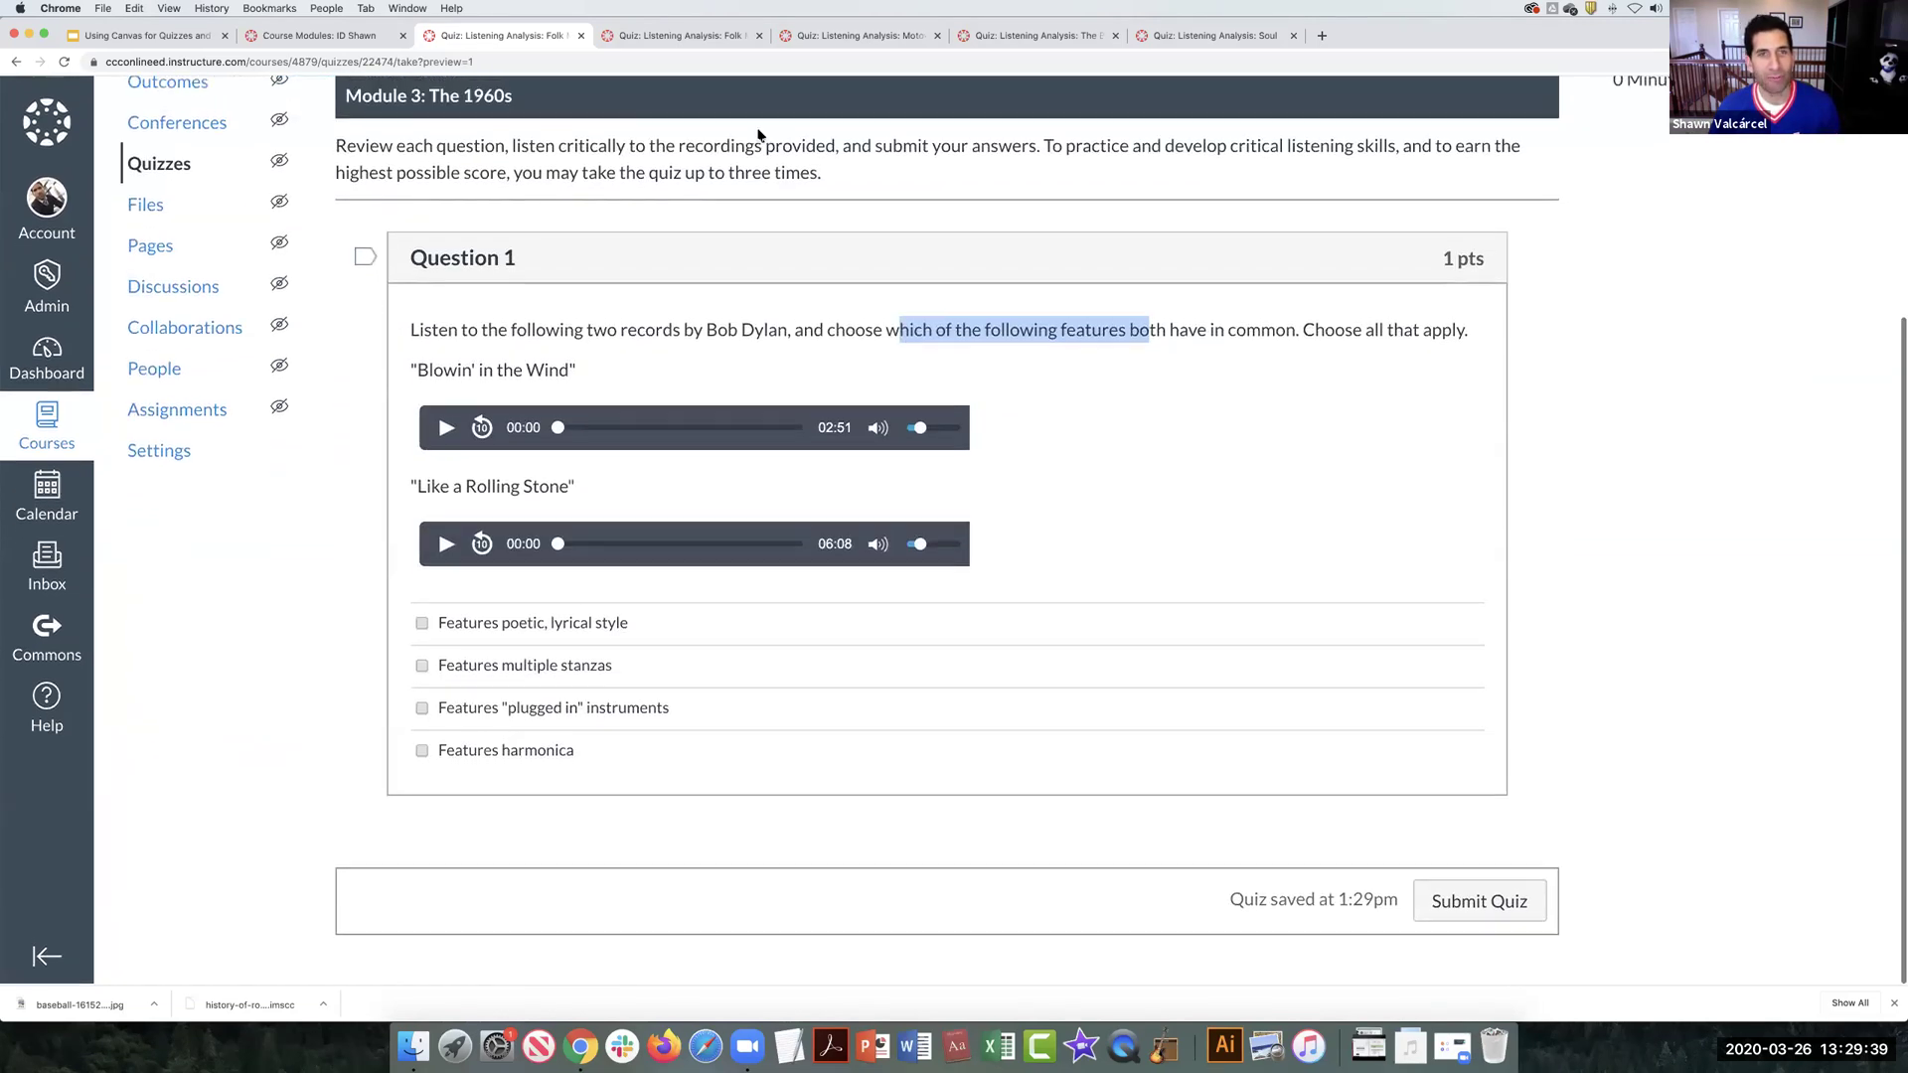
# Step: Leave the quiz preview, go back to the page Critical Listening: Folk Music, and review its list of audio recordings
pyautogui.click(14, 62)
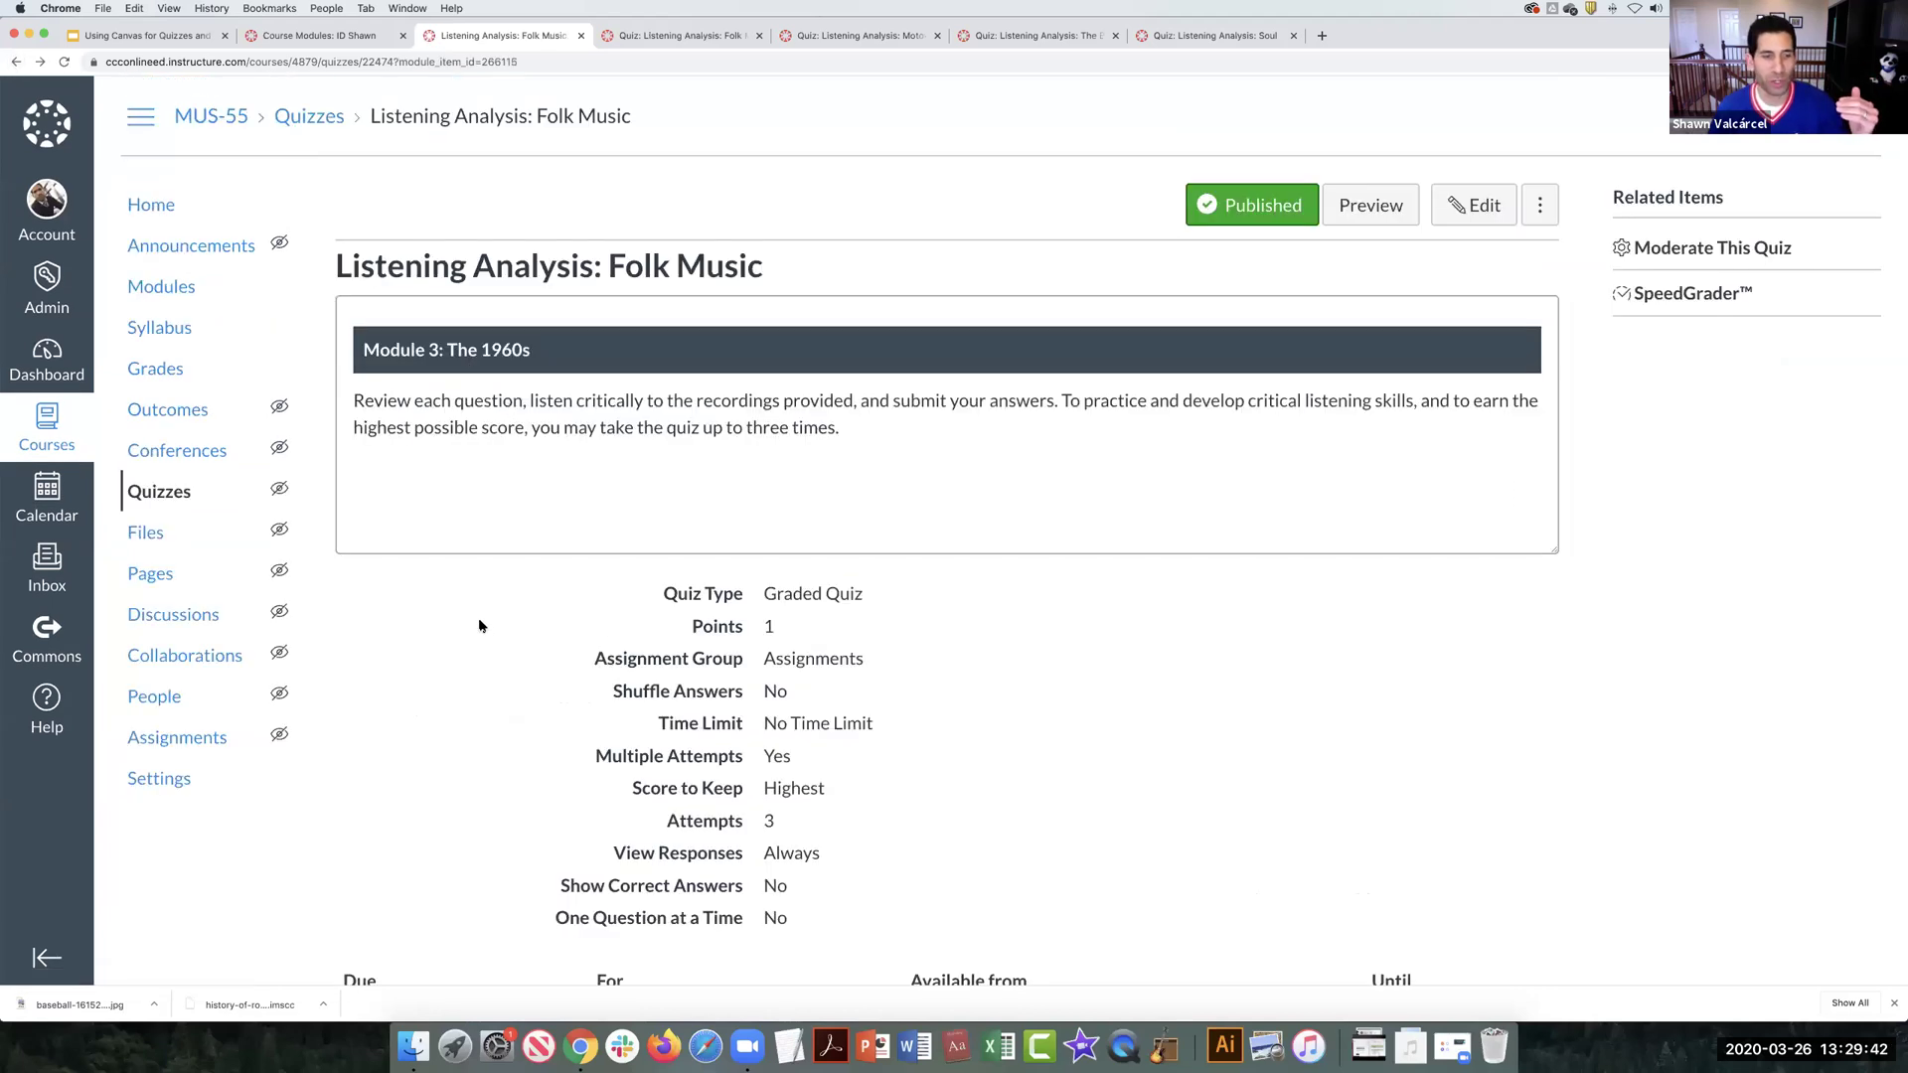
pyautogui.scroll(-5, 479, 626)
pyautogui.click(403, 922)
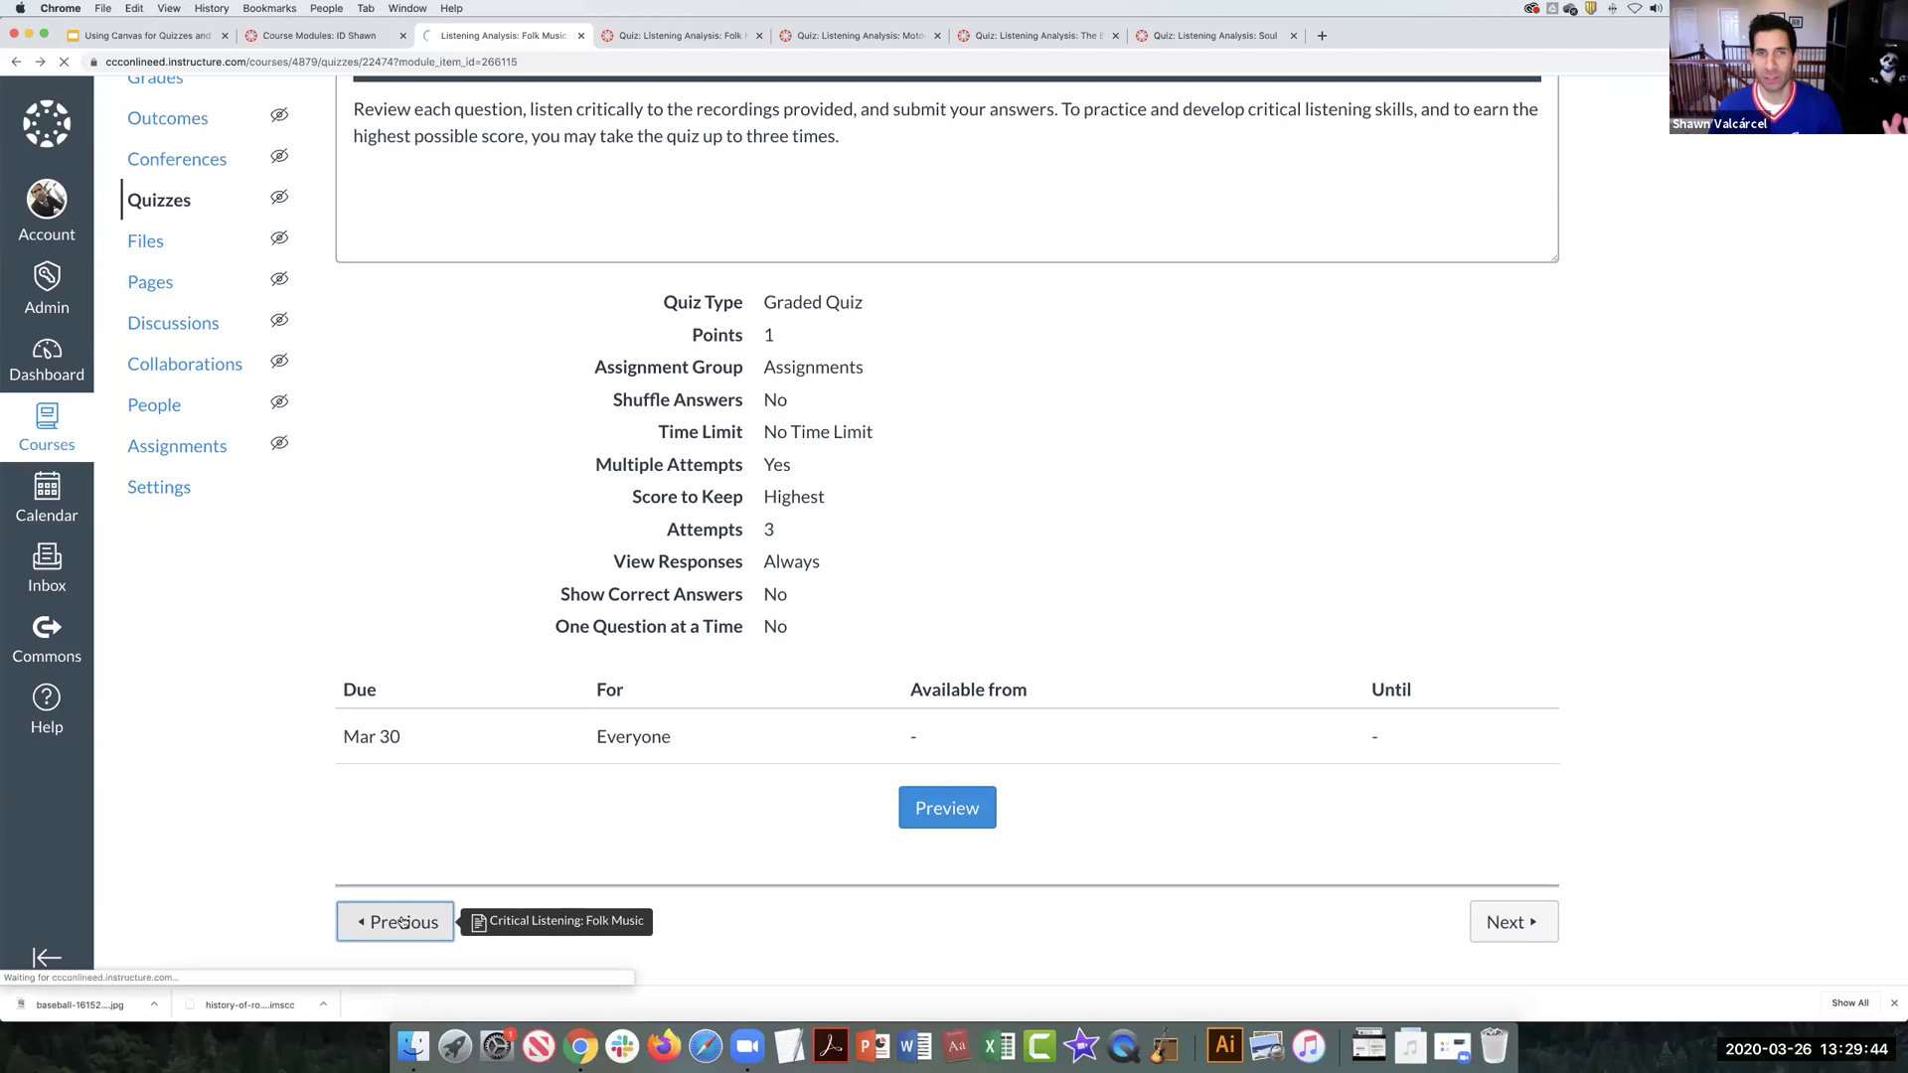
pyautogui.scroll(-5, 526, 650)
pyautogui.scroll(-9, 525, 650)
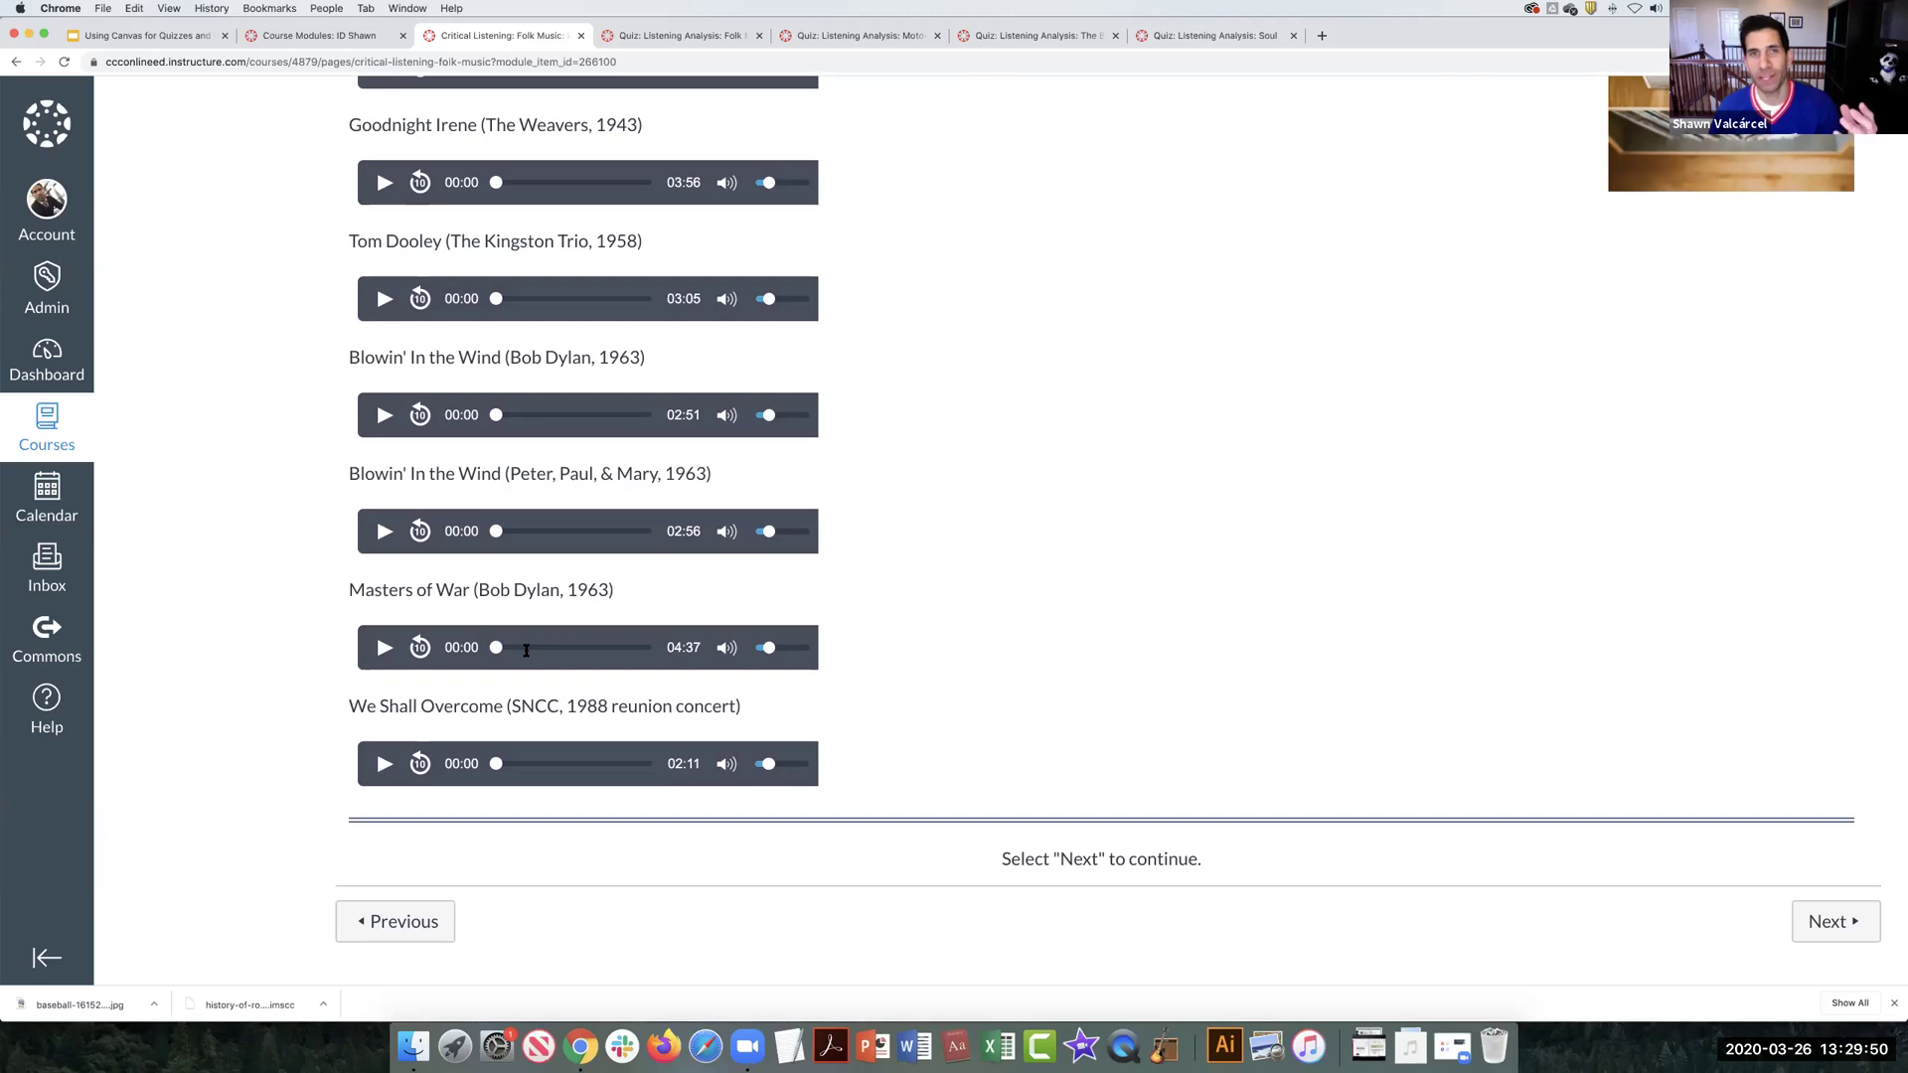
pyautogui.scroll(3, 526, 650)
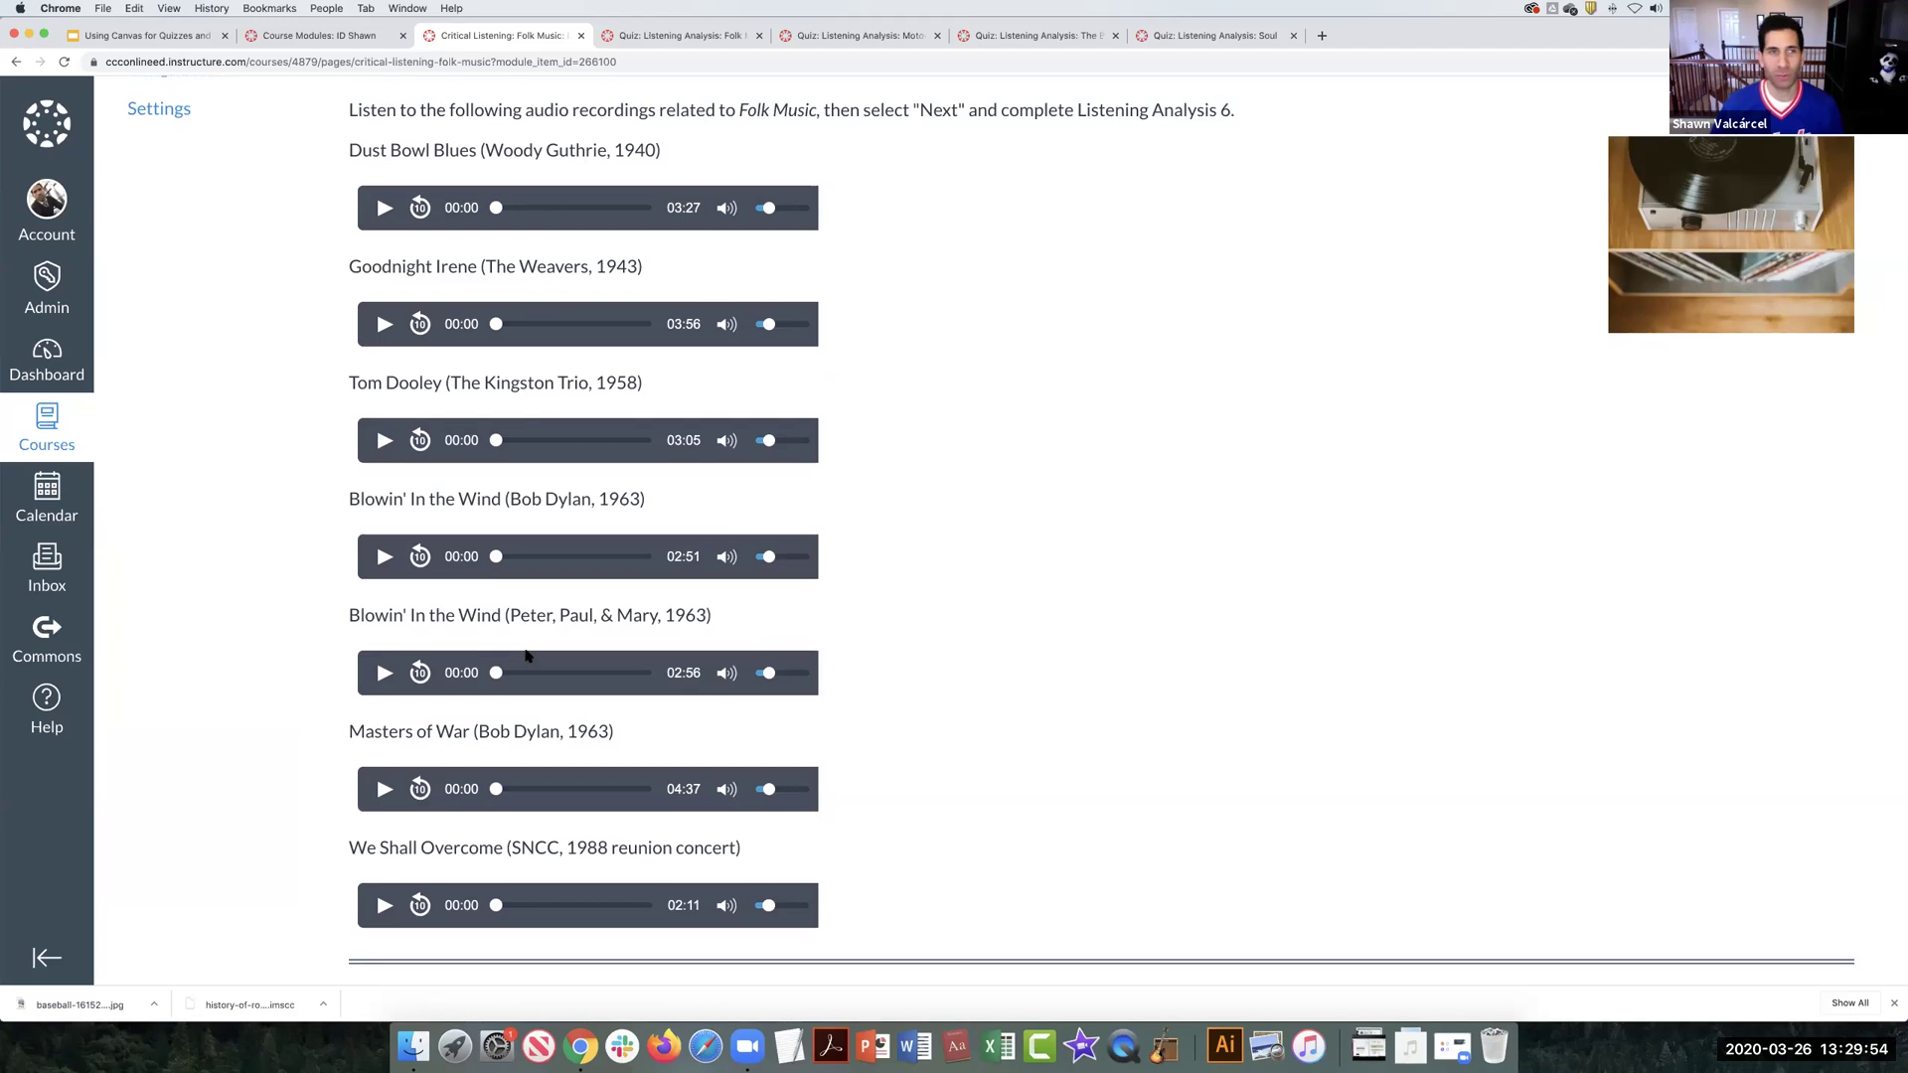
pyautogui.scroll(-2, 525, 651)
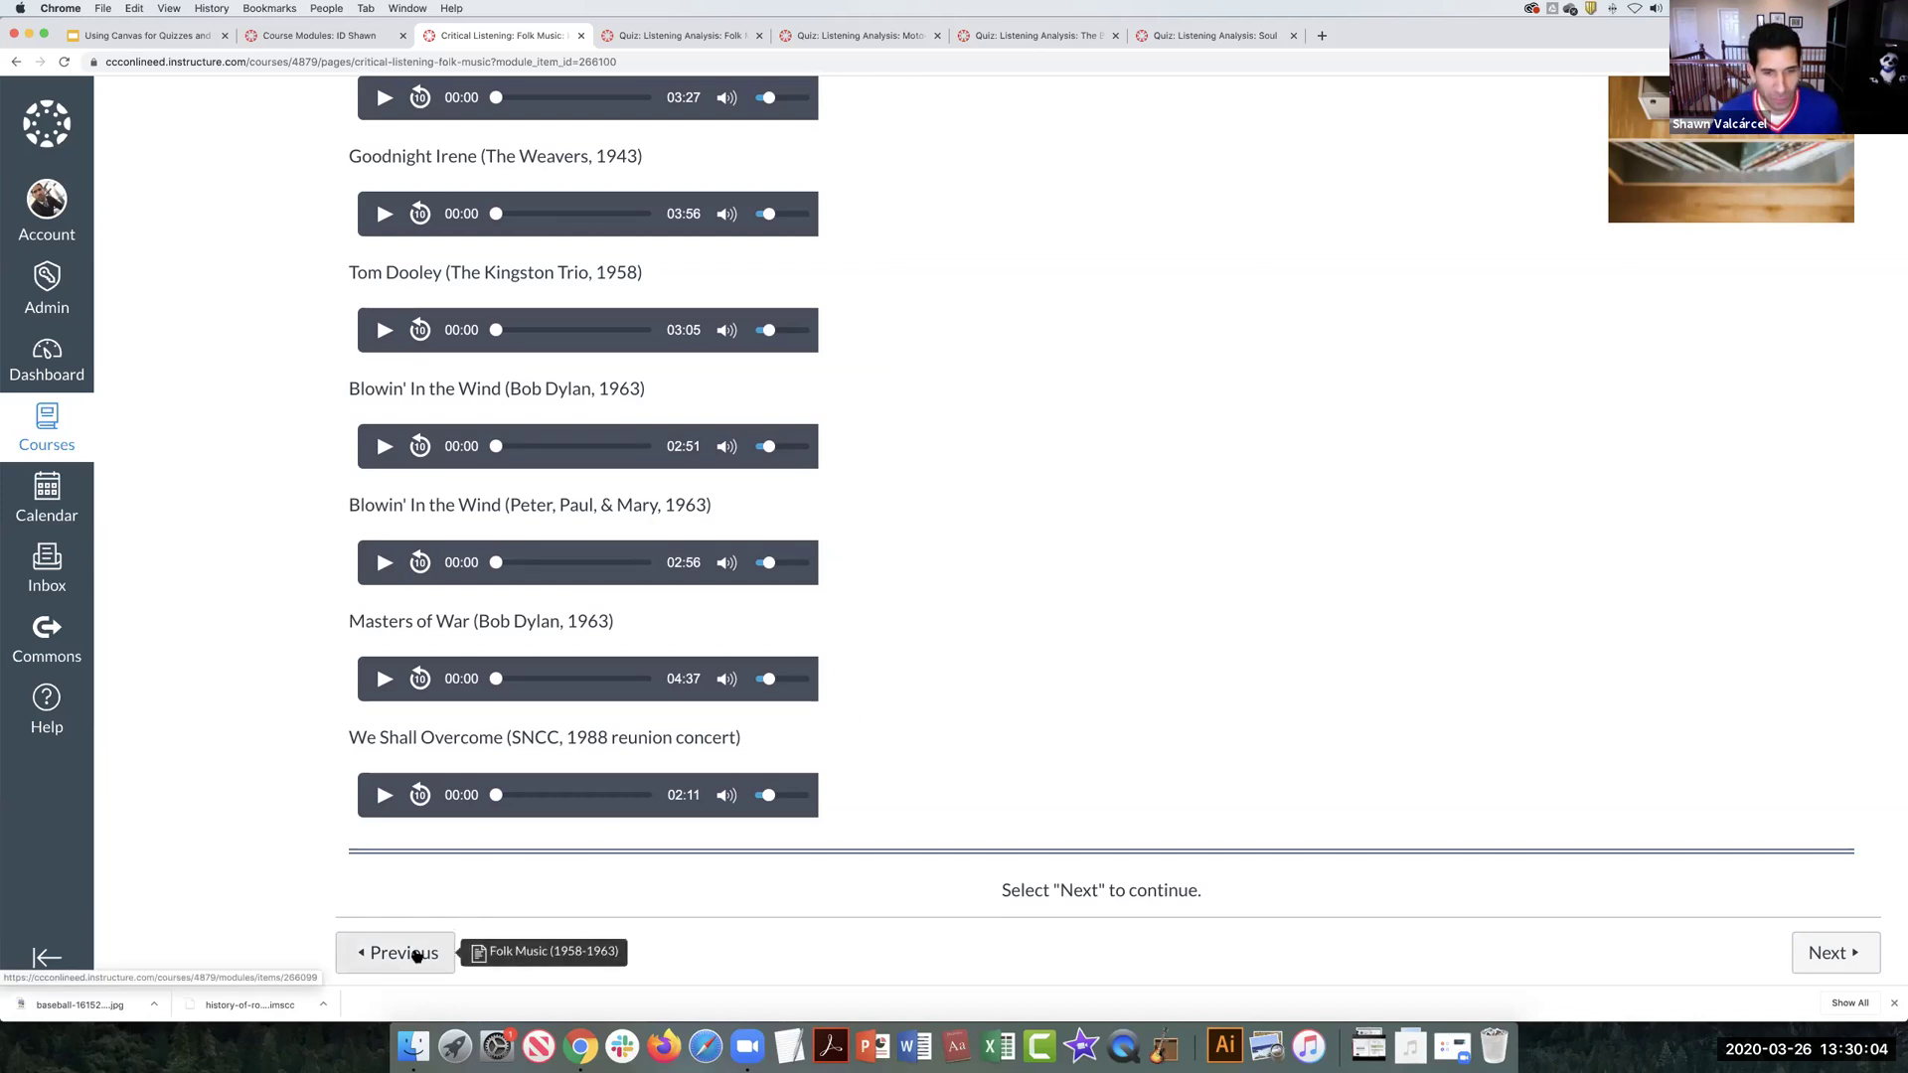
# Step: View the preceding page, Folk Music (1958-1963), and go to the course's module list
pyautogui.click(415, 953)
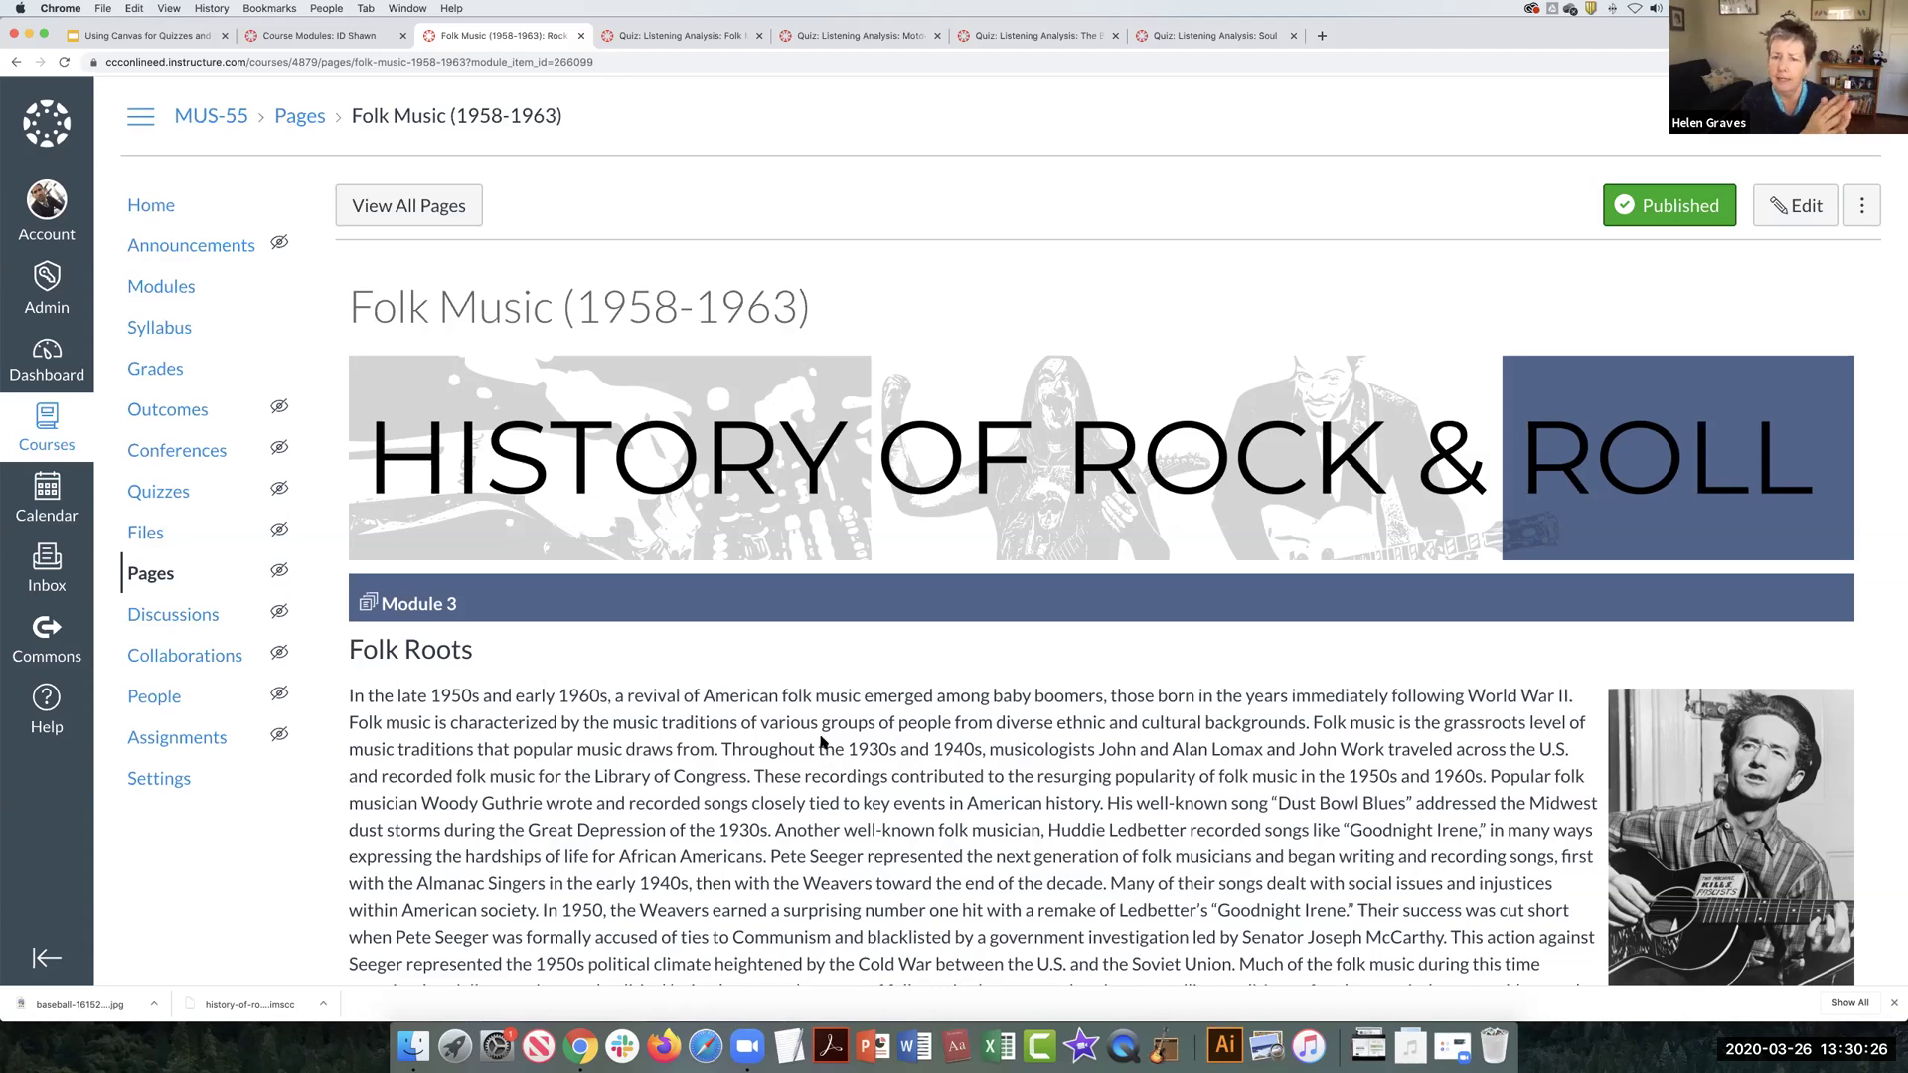
pyautogui.click(157, 288)
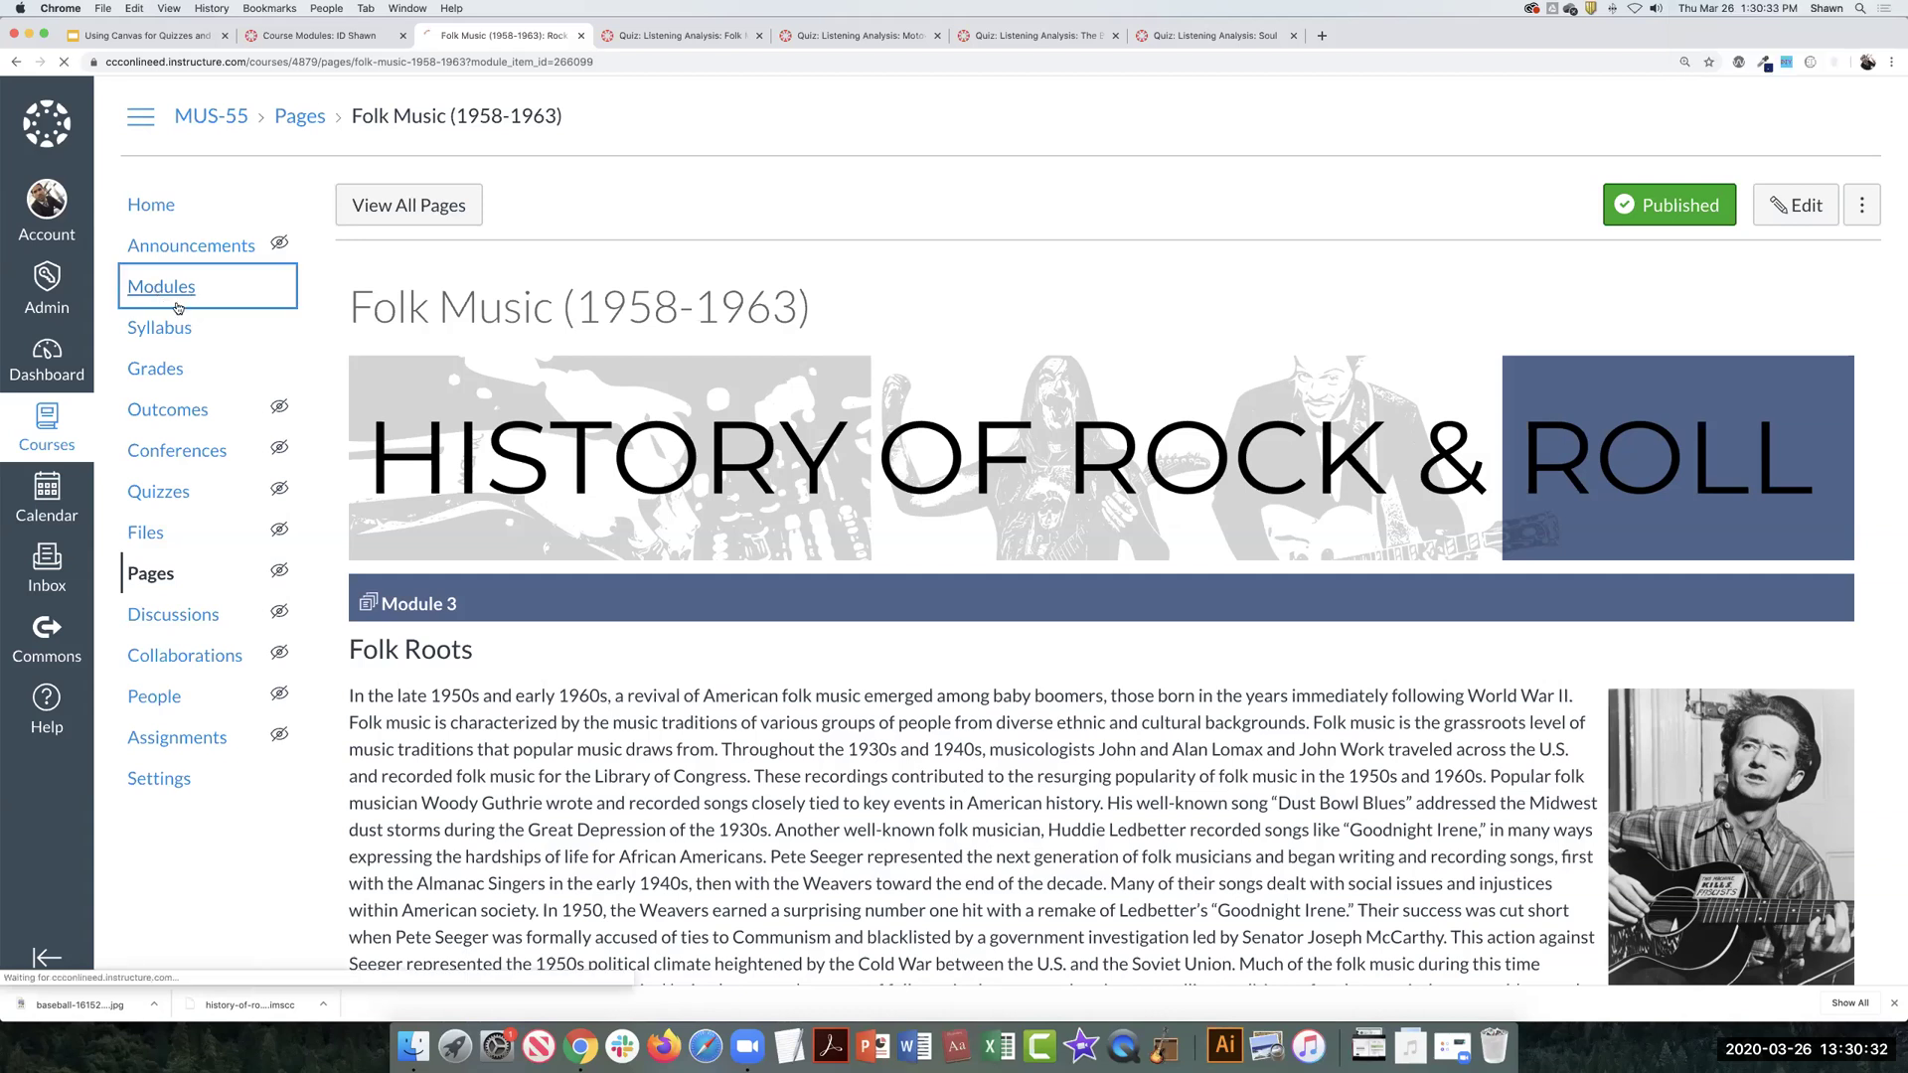
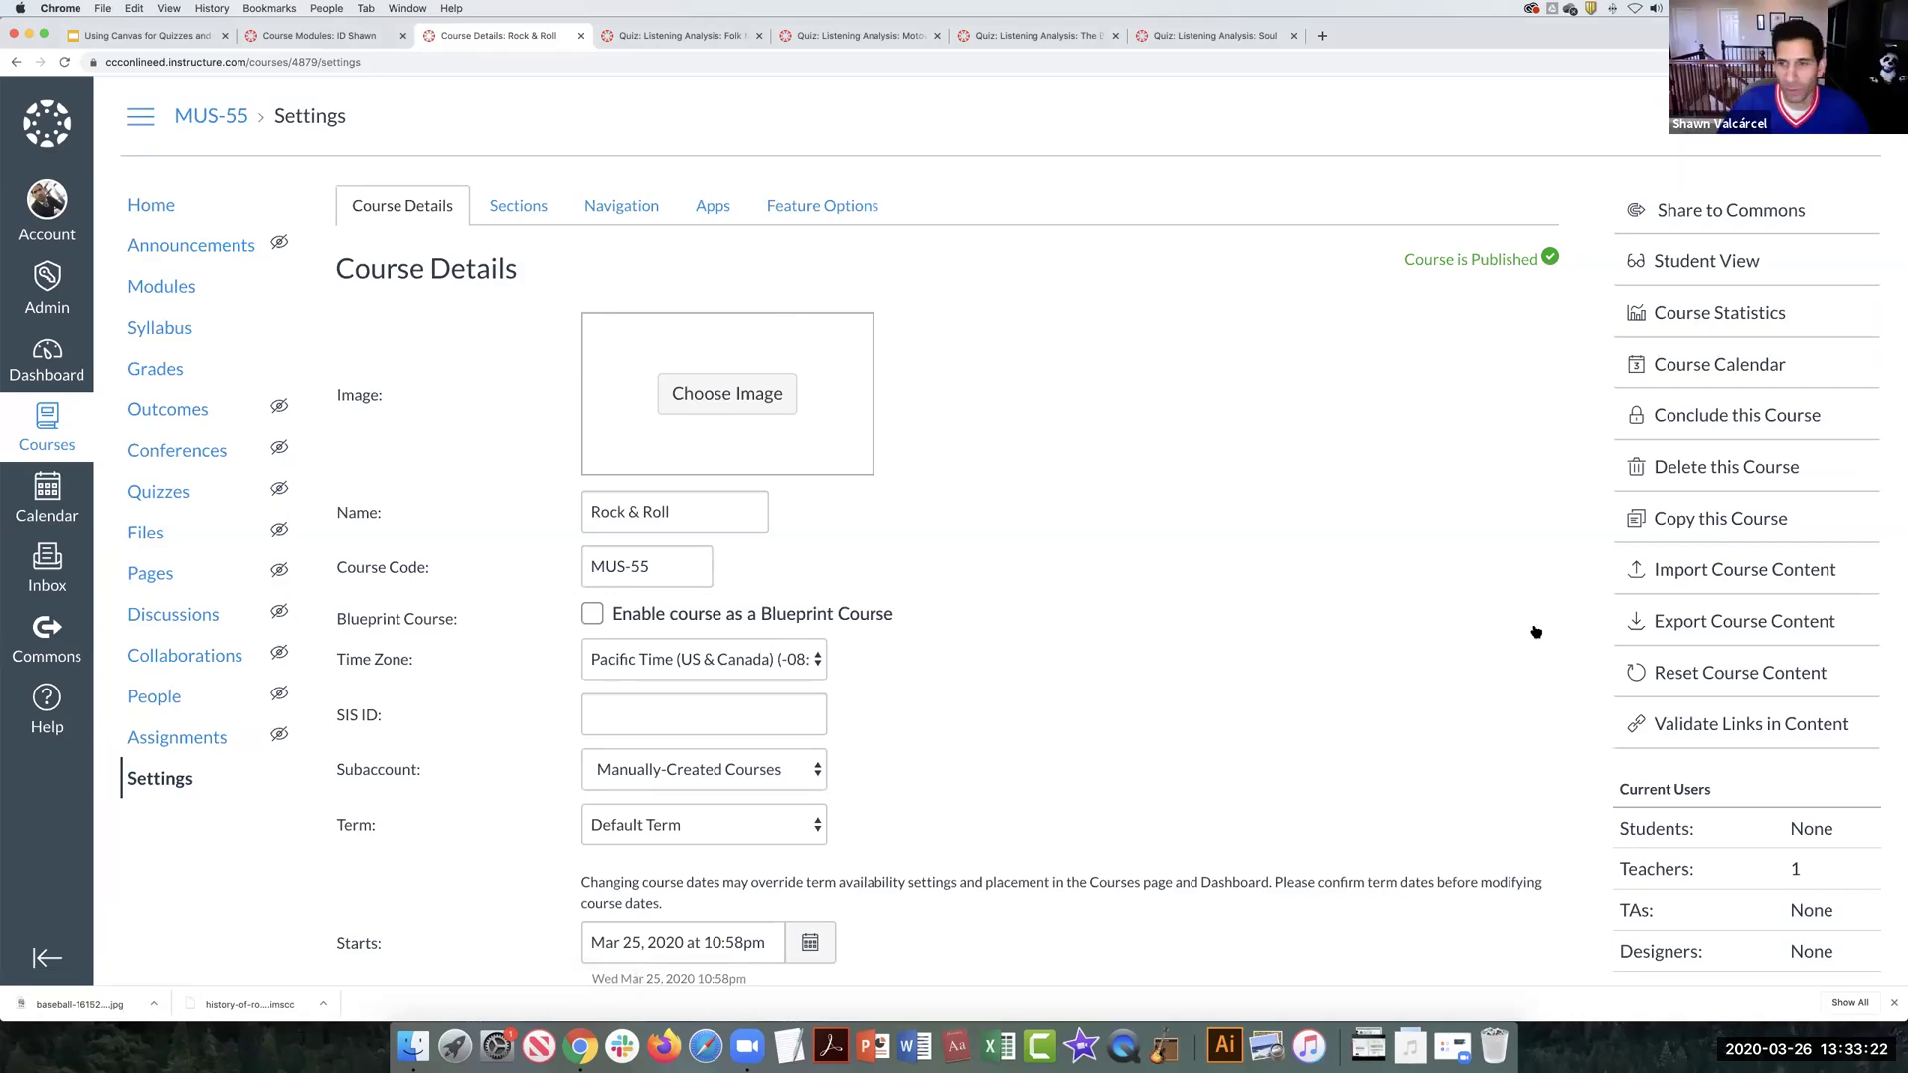
# Step: Set up a course content import of type QTI .zip file with history-of-rock-and-roll-104-71-quiz-export.zip as the source, without running it
pyautogui.click(1693, 579)
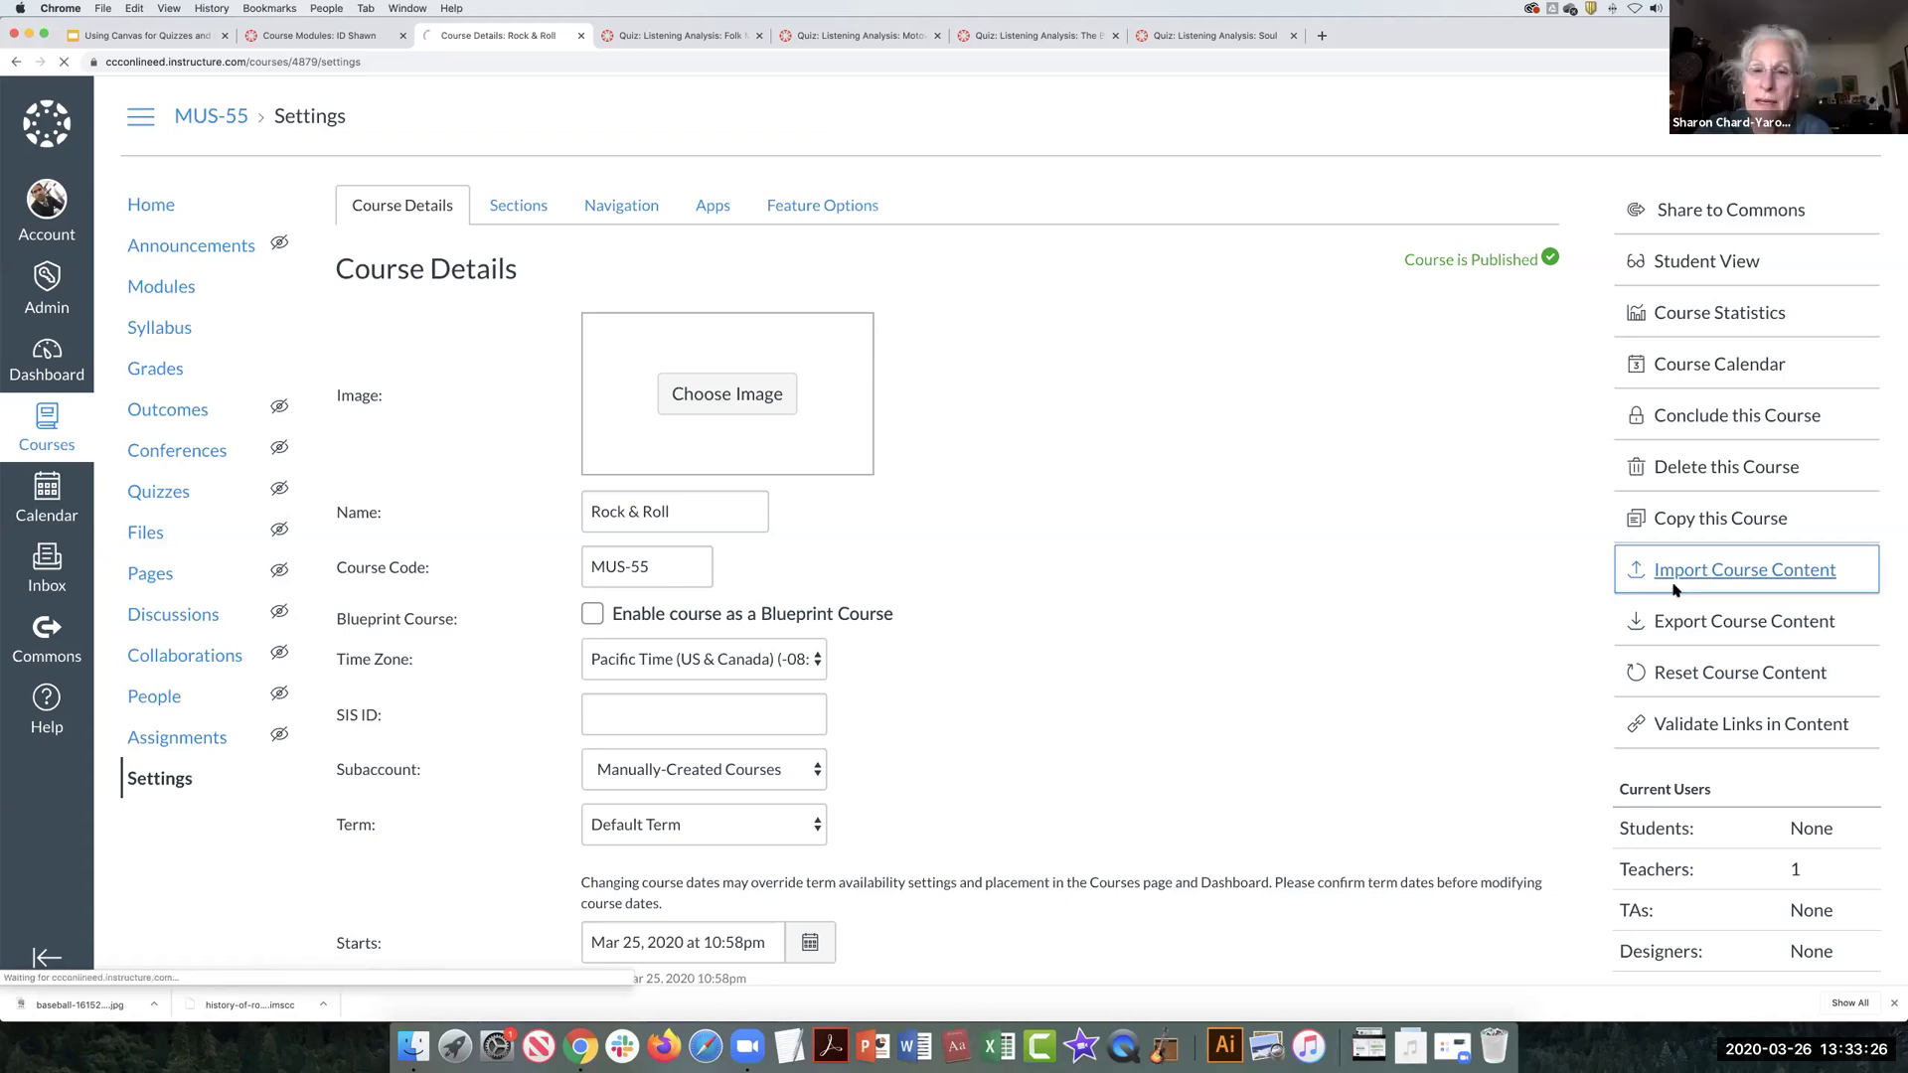
pyautogui.click(799, 268)
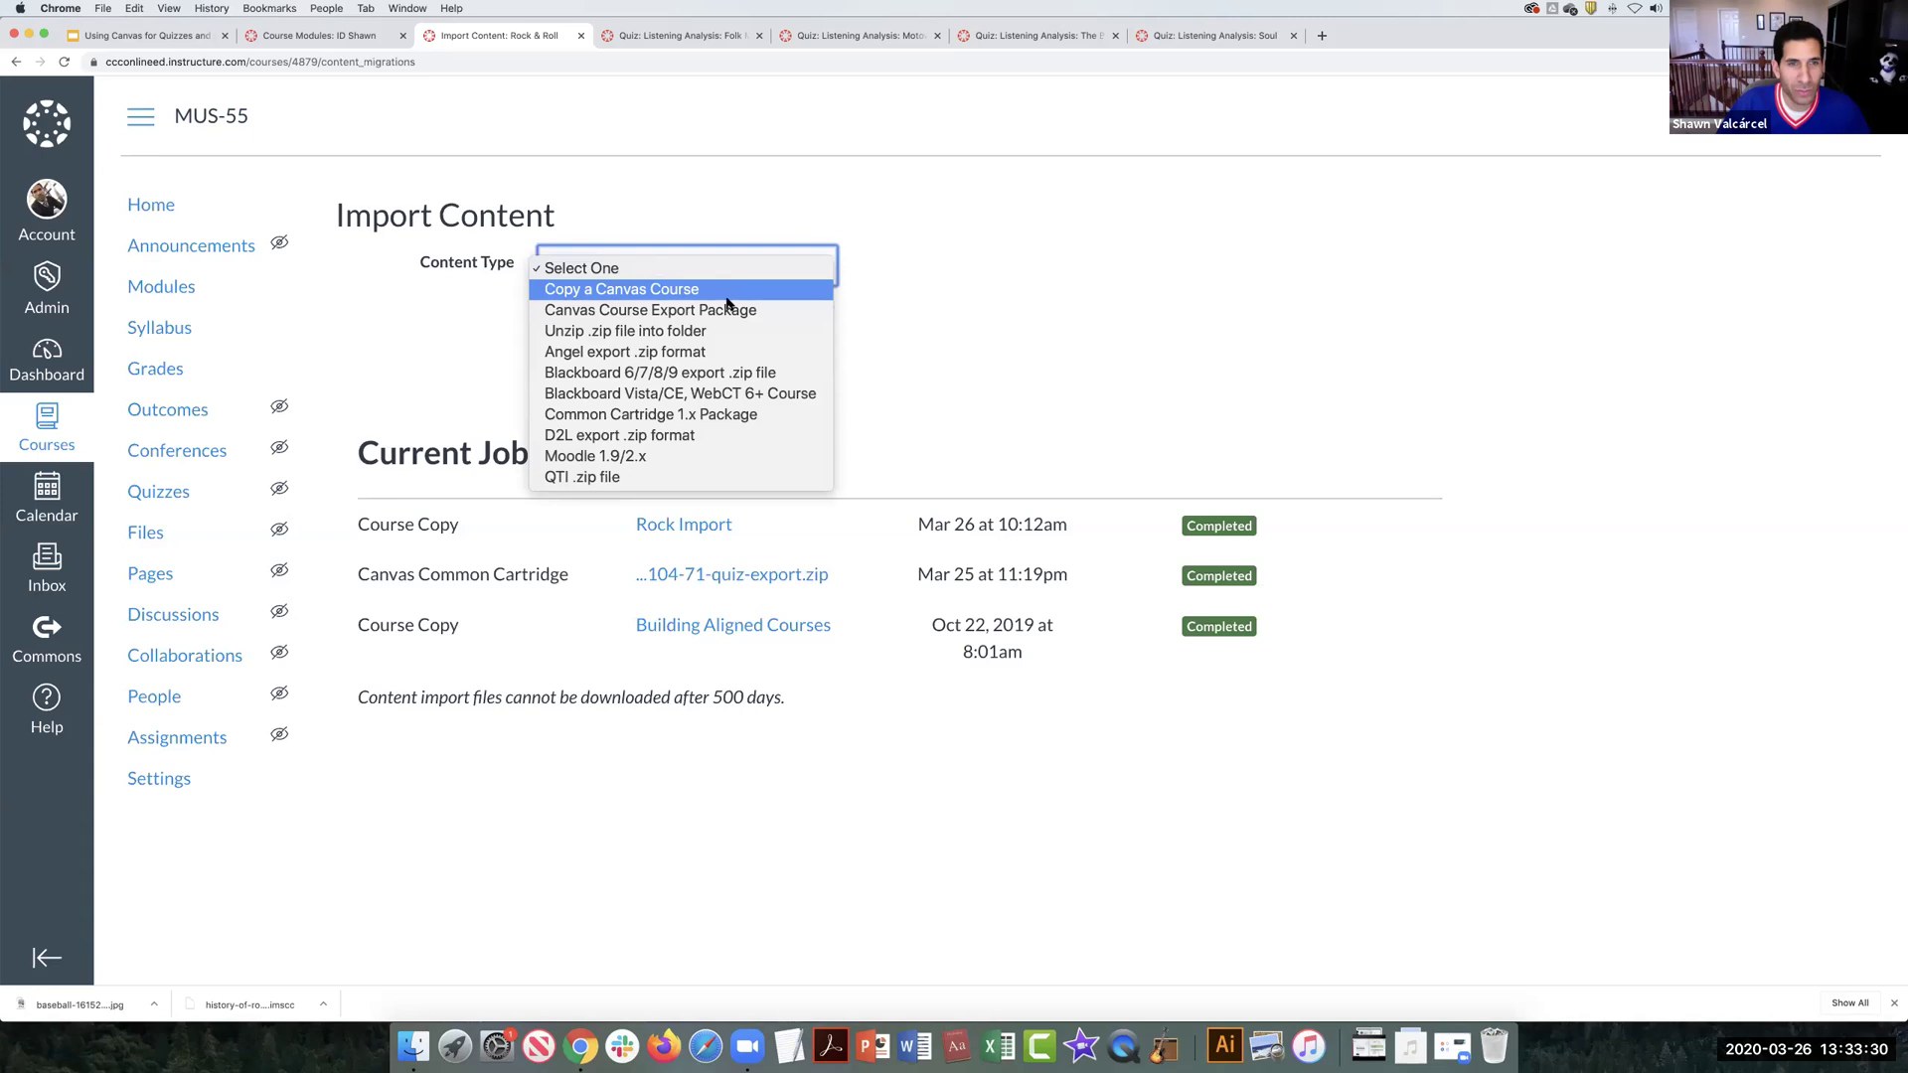
pyautogui.click(635, 473)
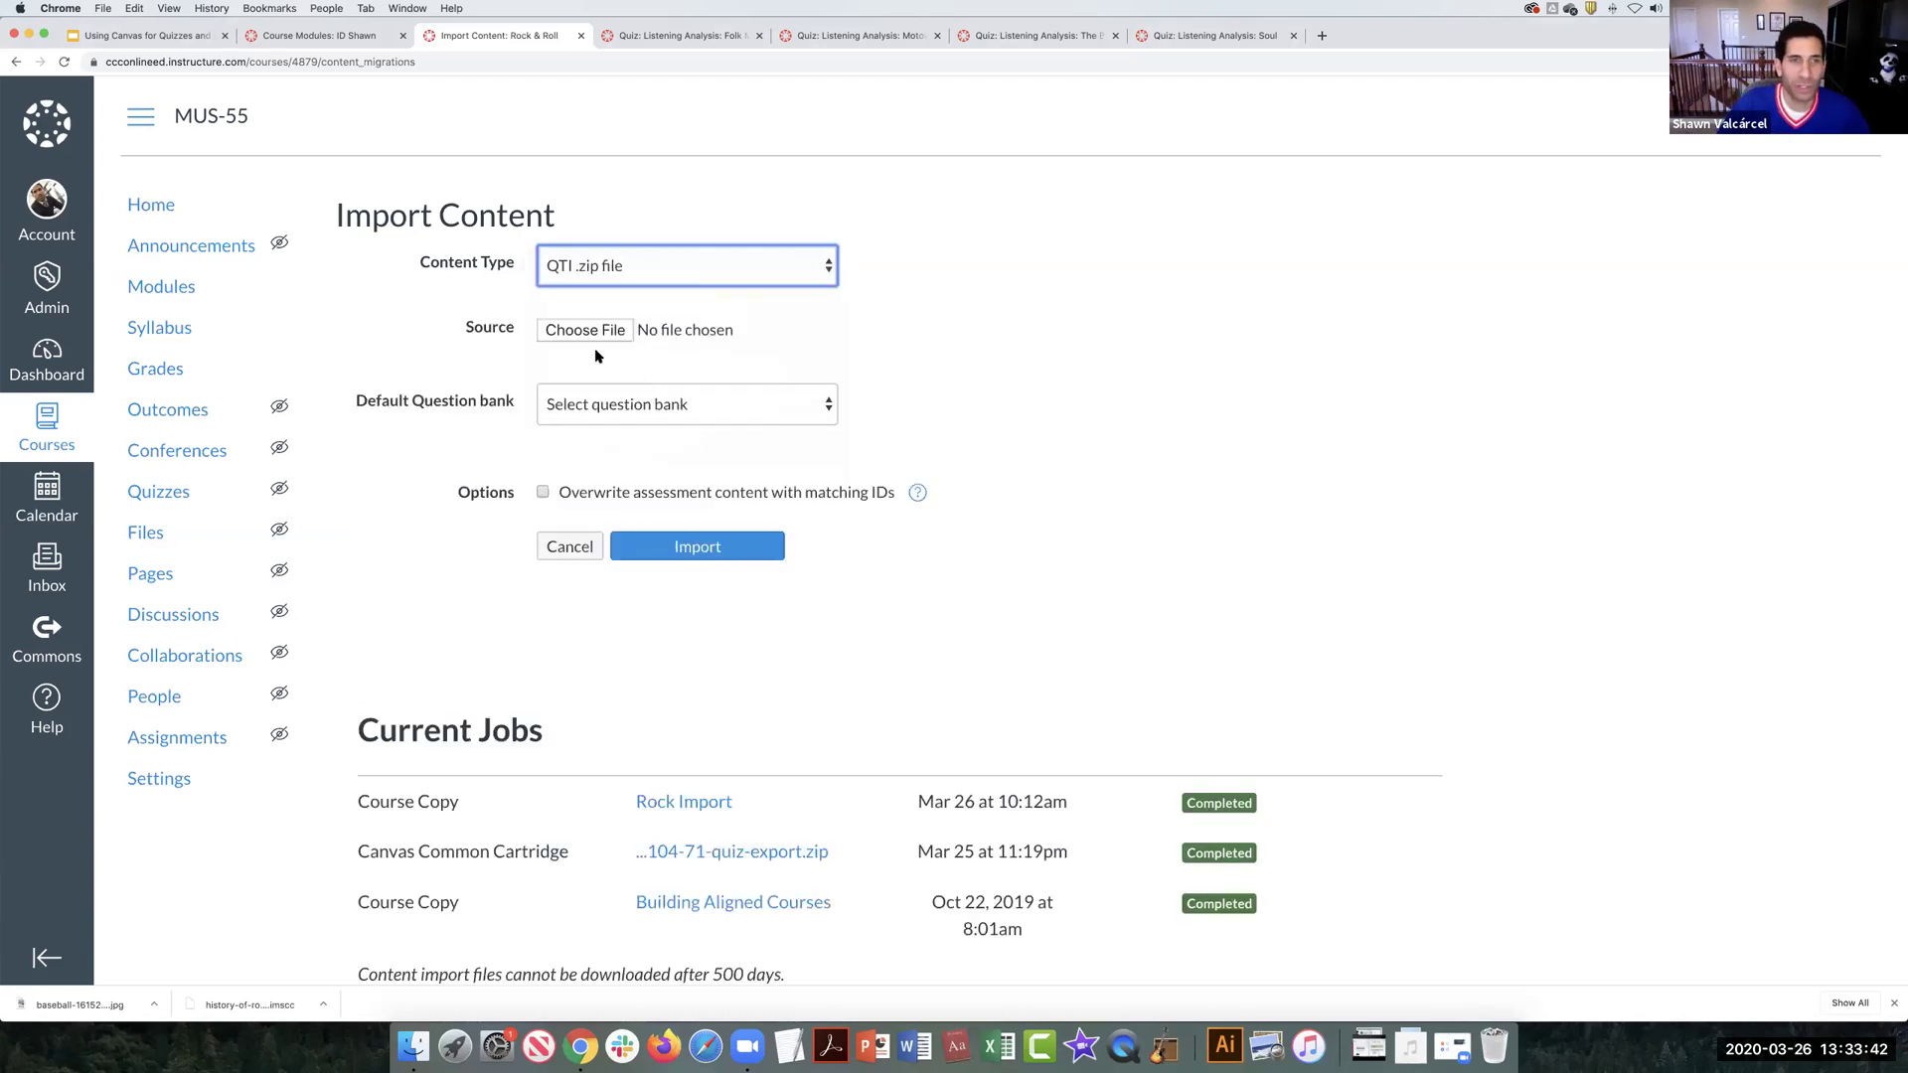
pyautogui.click(589, 331)
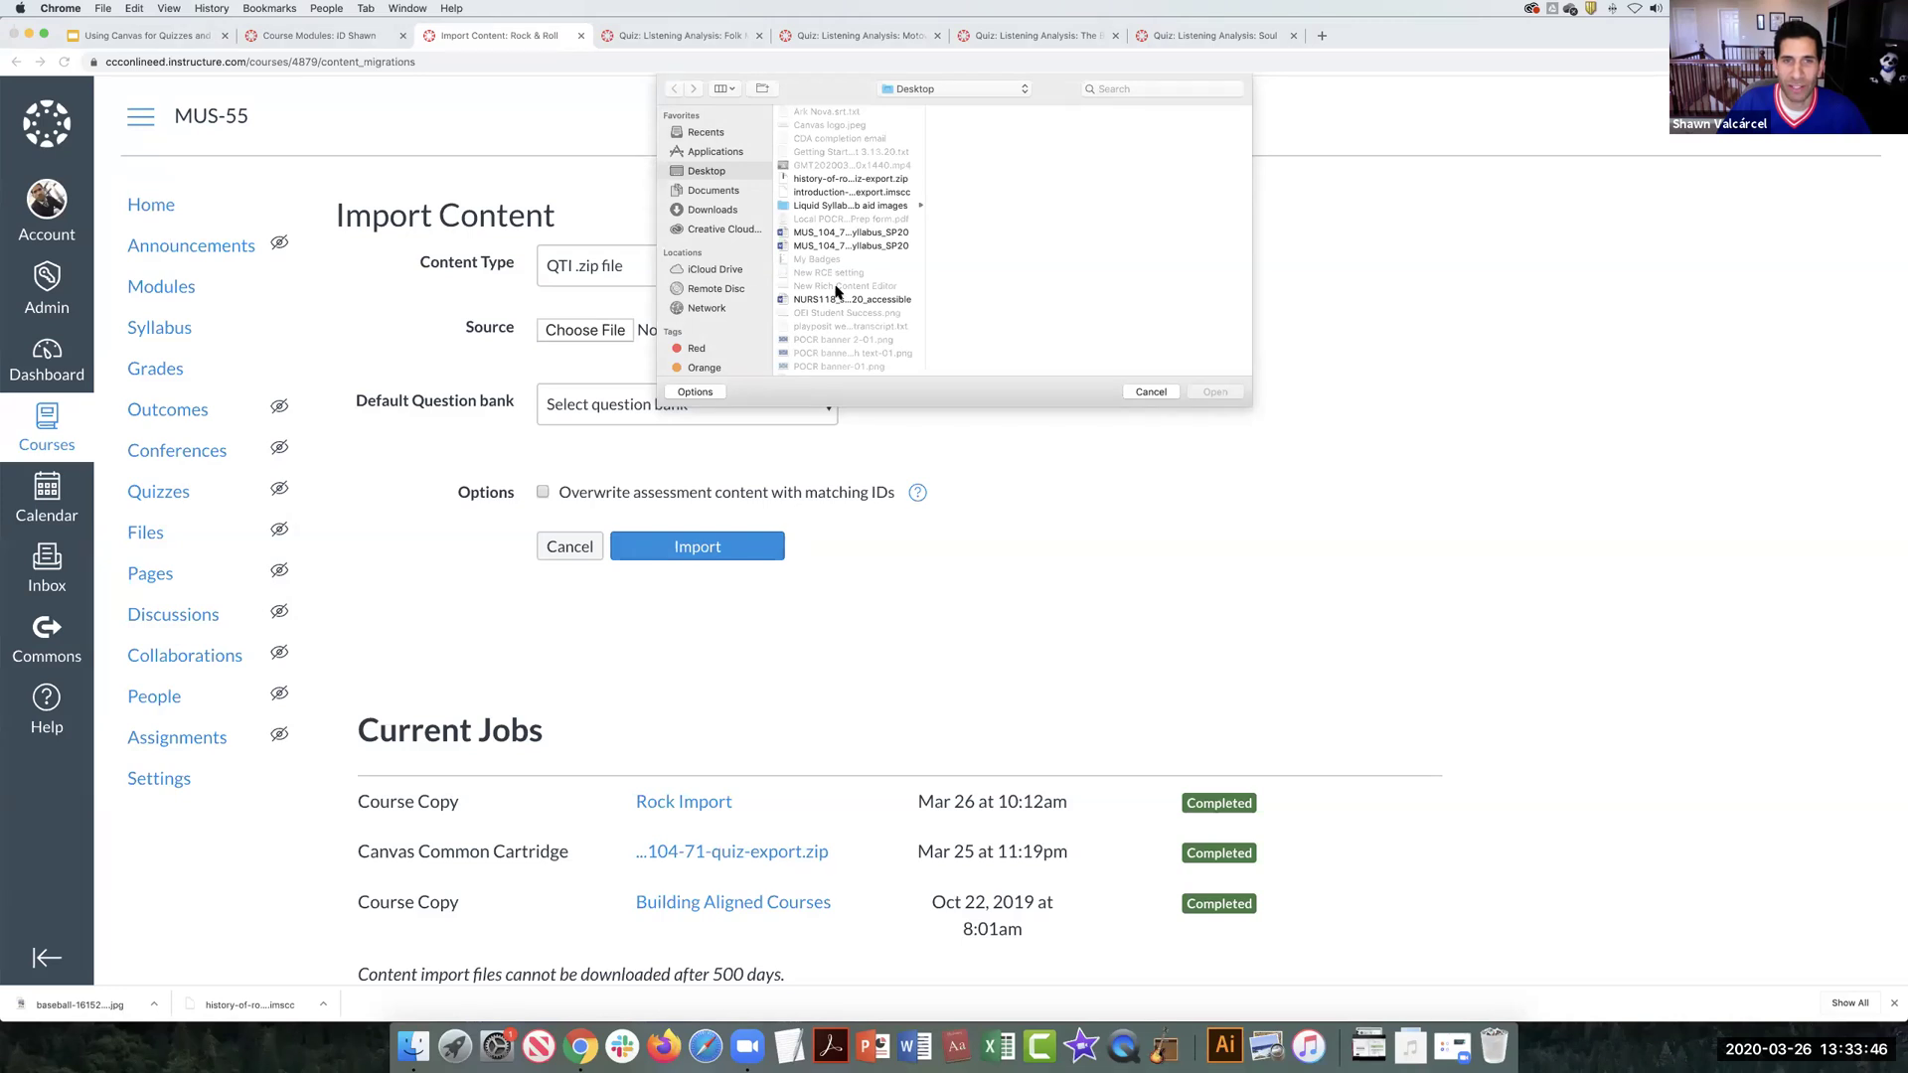
pyautogui.scroll(2, 859, 248)
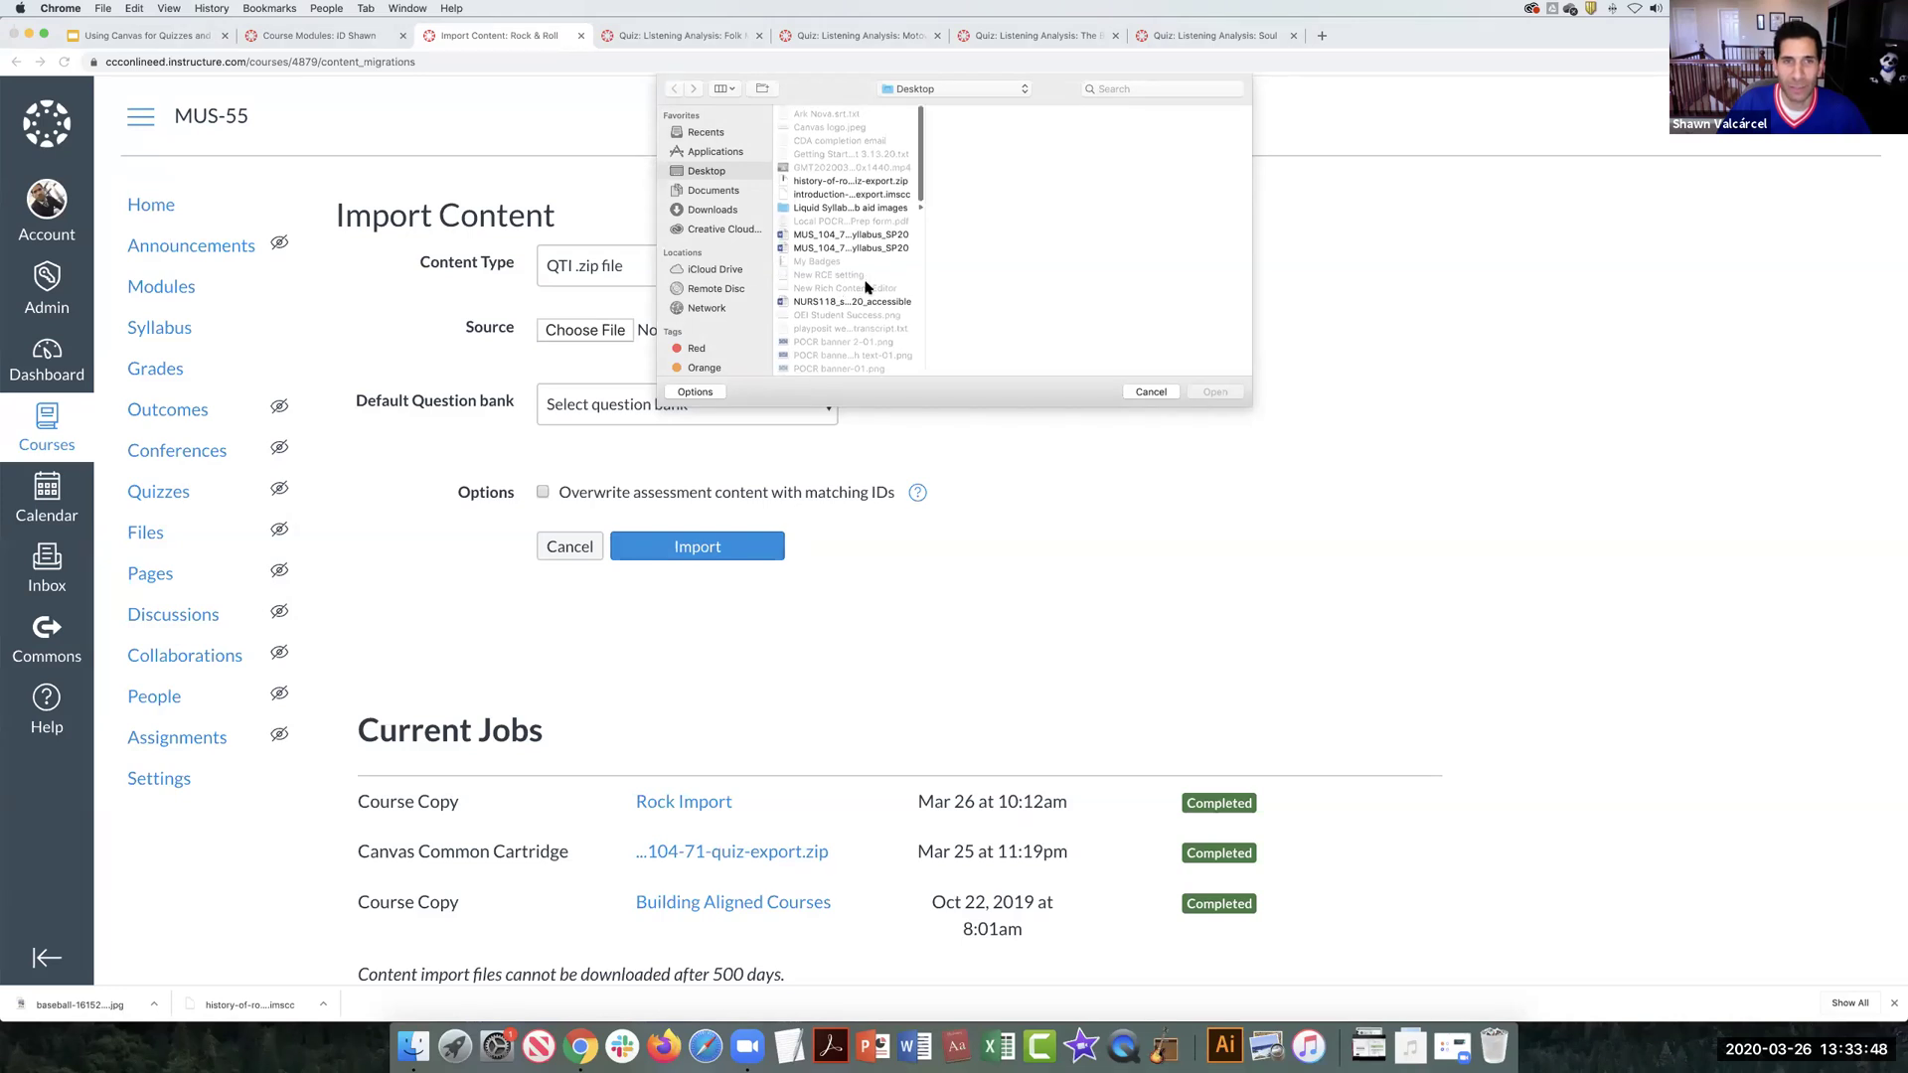
pyautogui.click(853, 181)
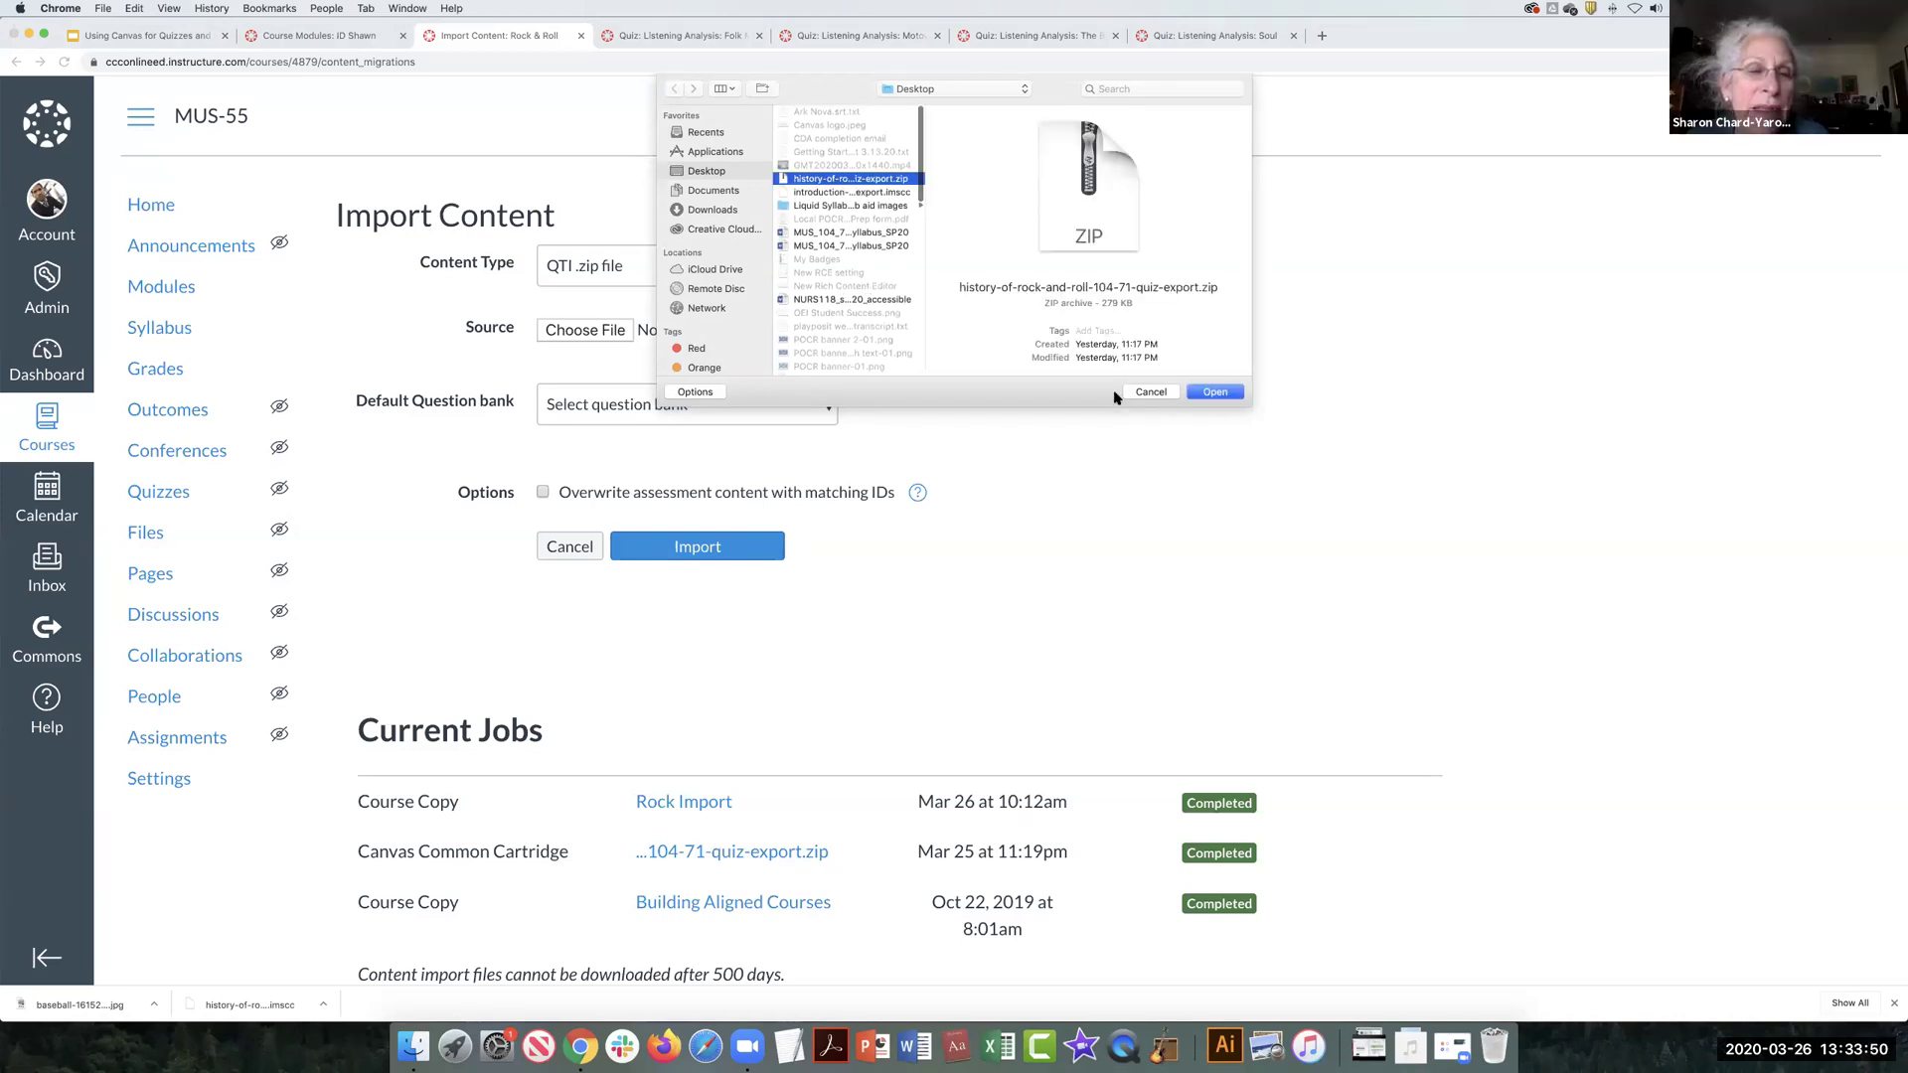
pyautogui.press('Return')
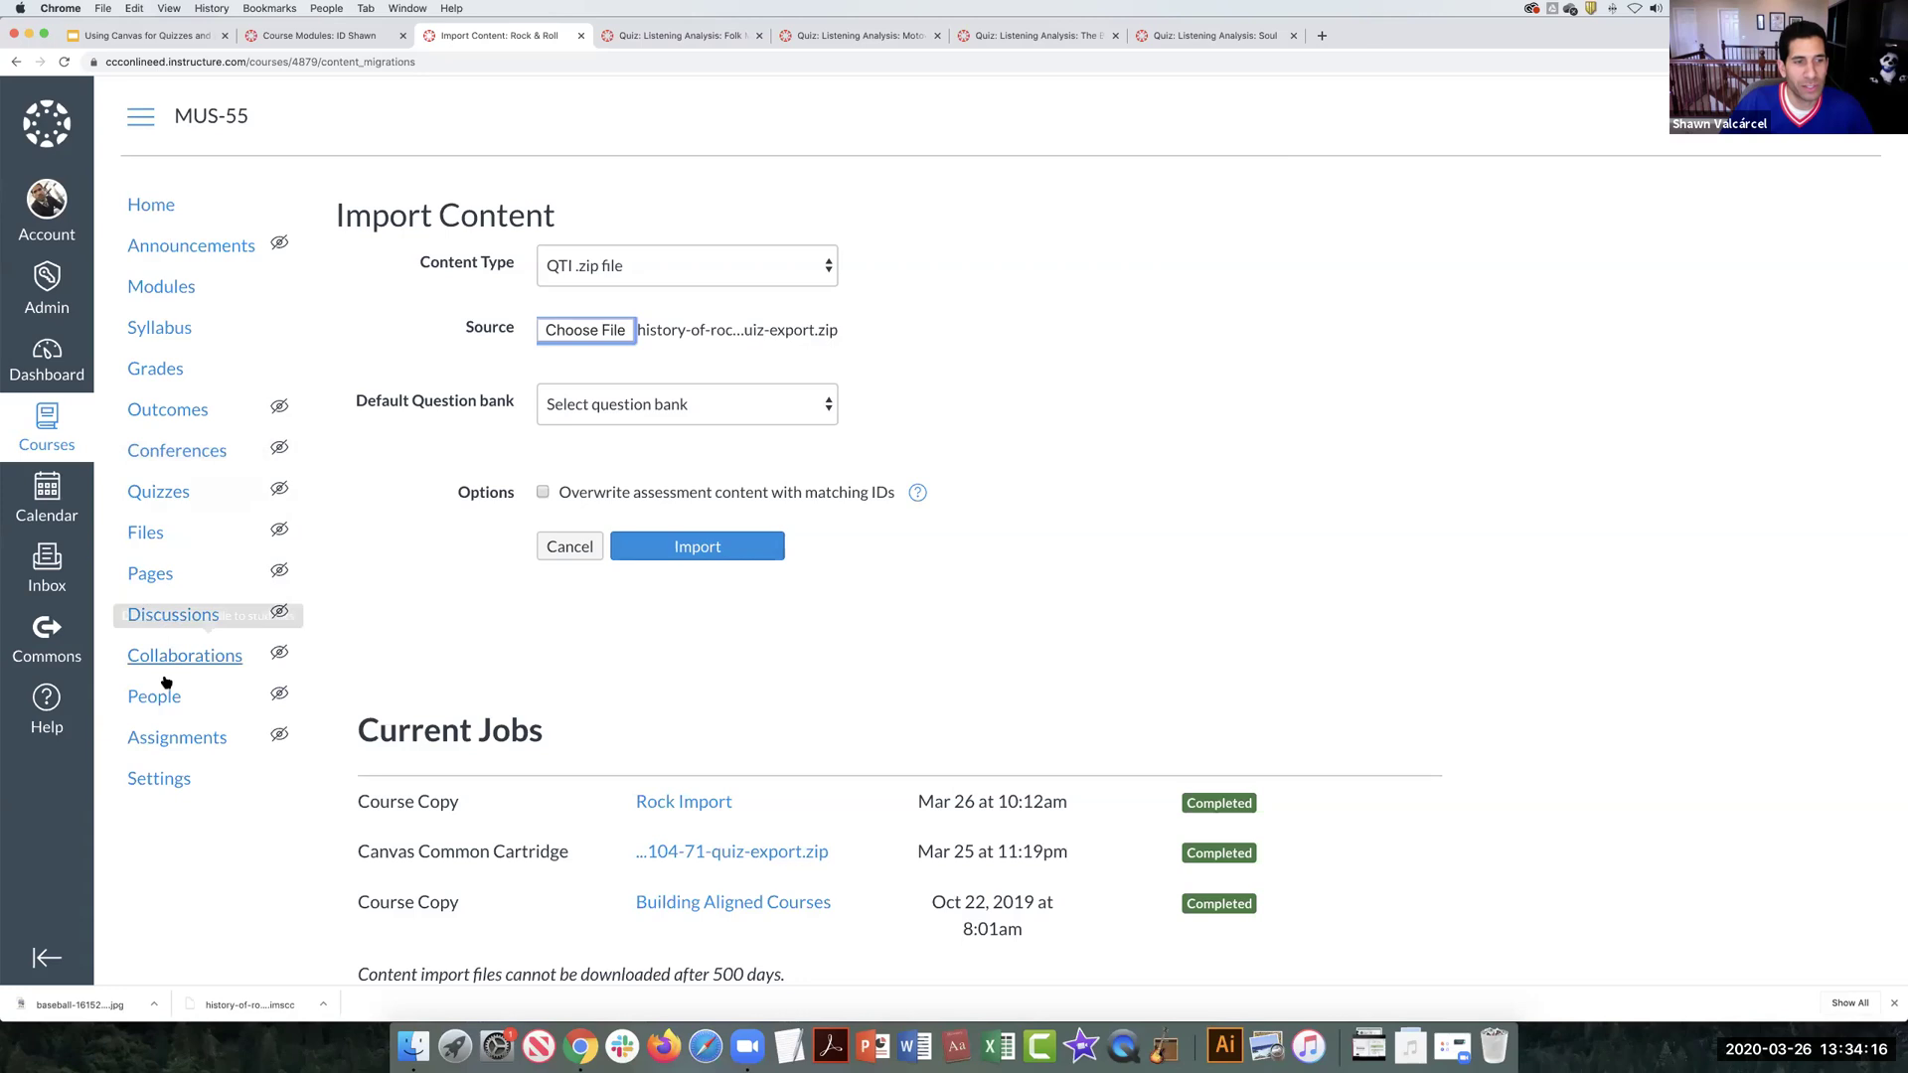
# Step: Go to the MUS-55 course's quizzes and show the course question banks
pyautogui.click(156, 491)
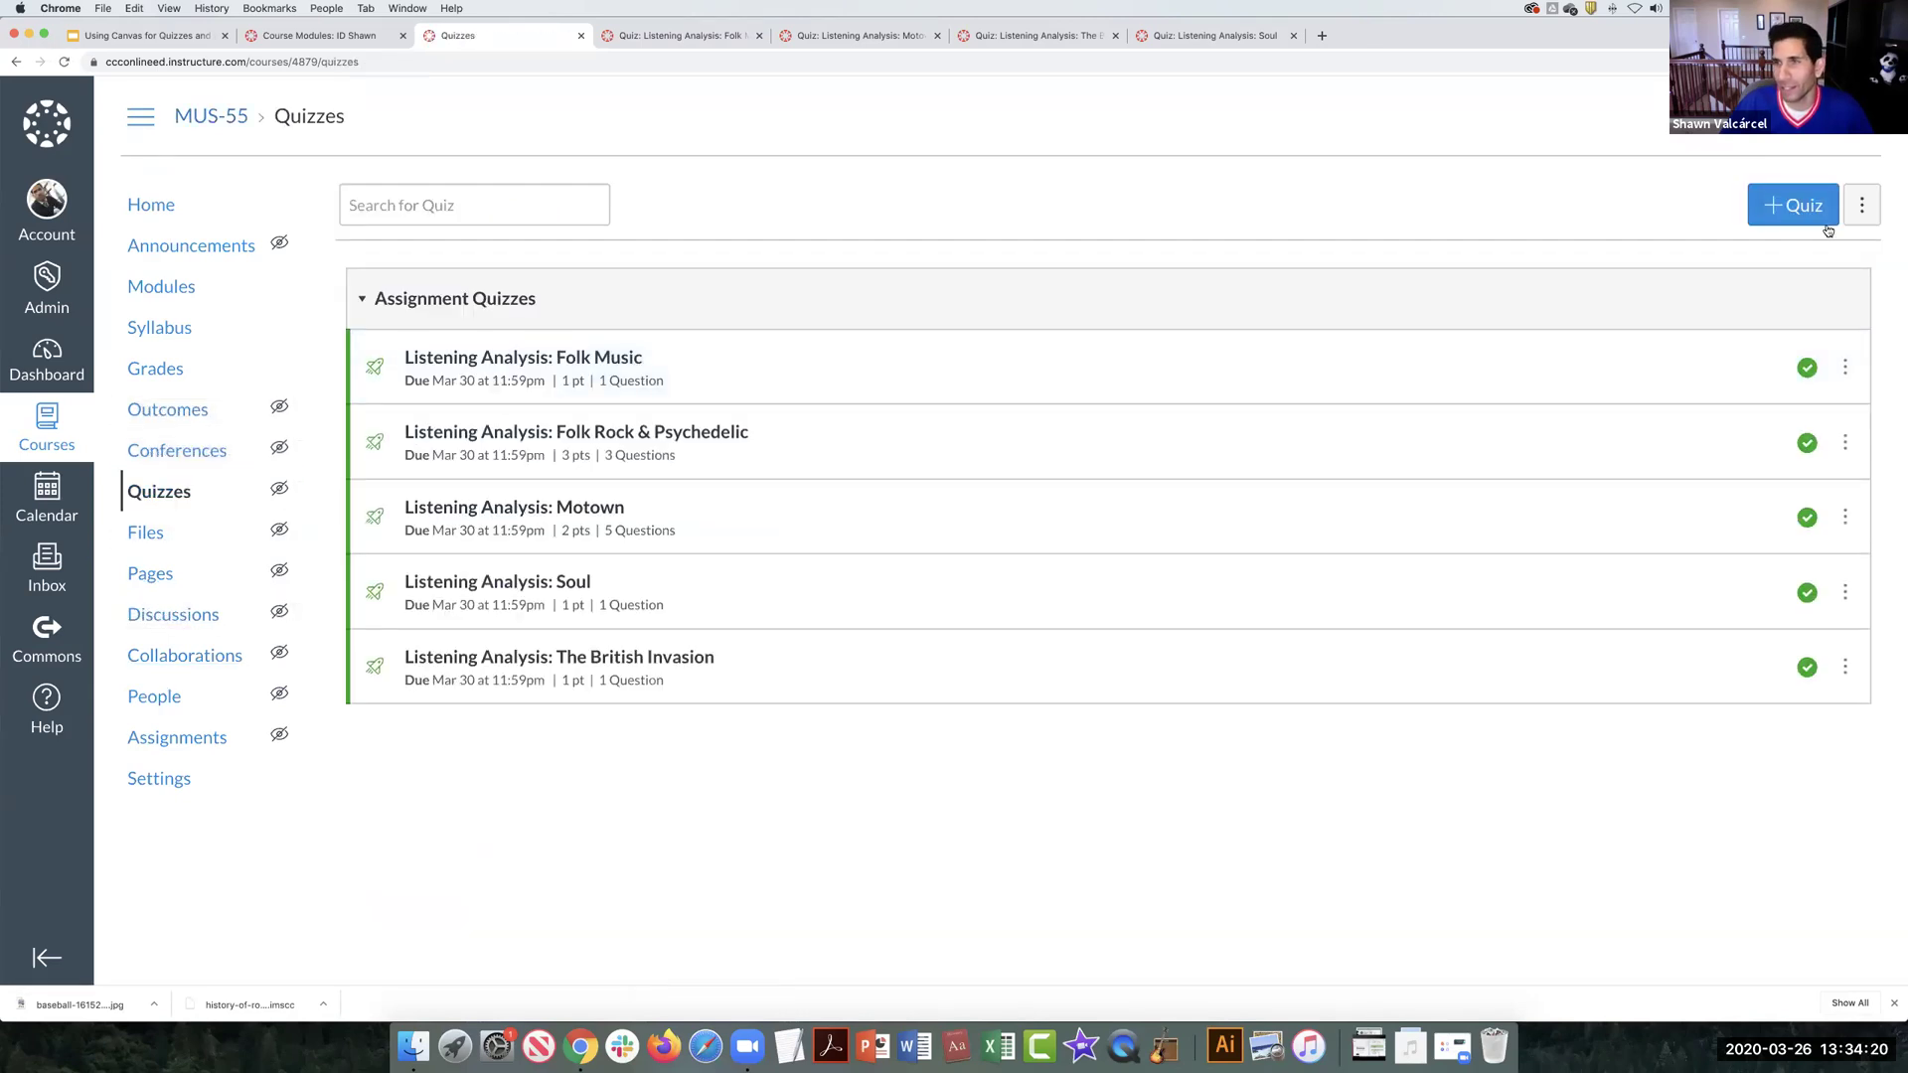
pyautogui.click(1861, 204)
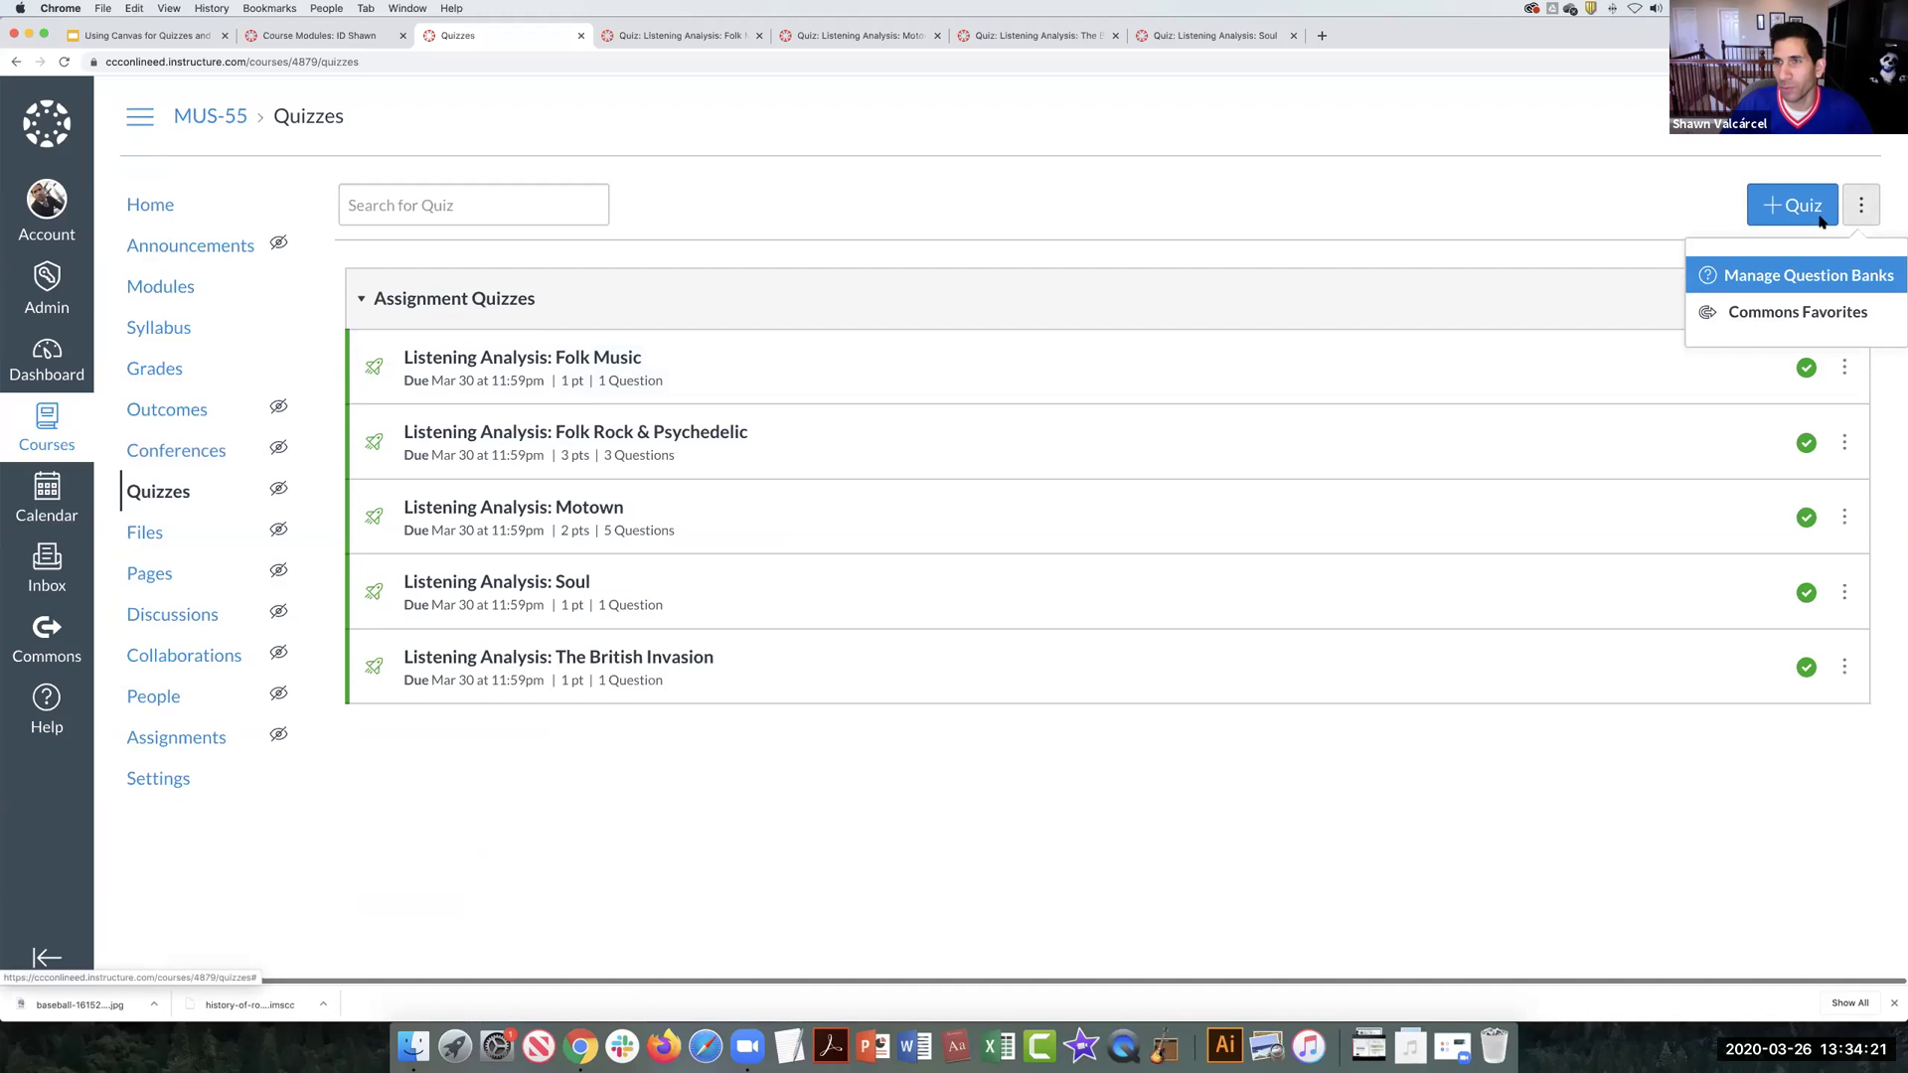
pyautogui.click(1801, 275)
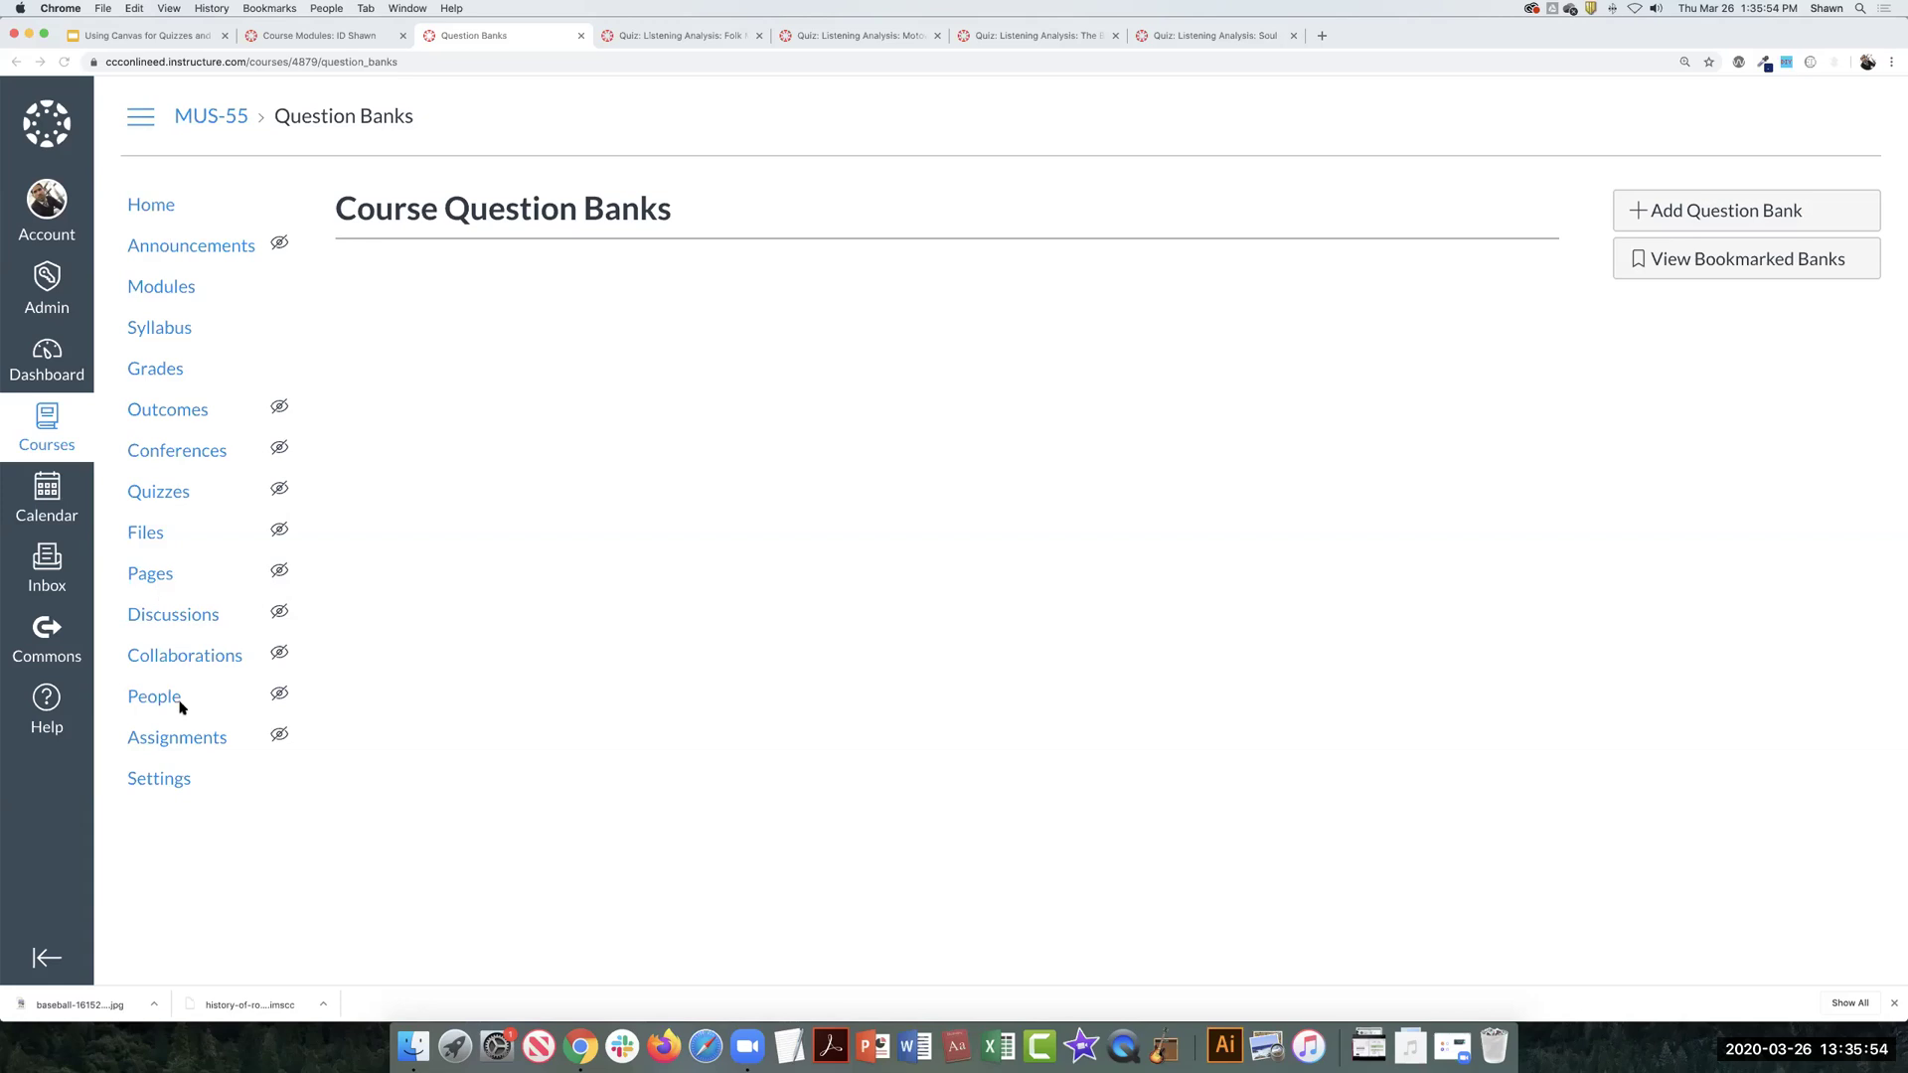
# Step: Preview the quiz Listening Analysis: Folk Music, answer Question 1 with "Features poetic, lyrical style" and "Features multiple stanzas", and submit it
pyautogui.click(161, 493)
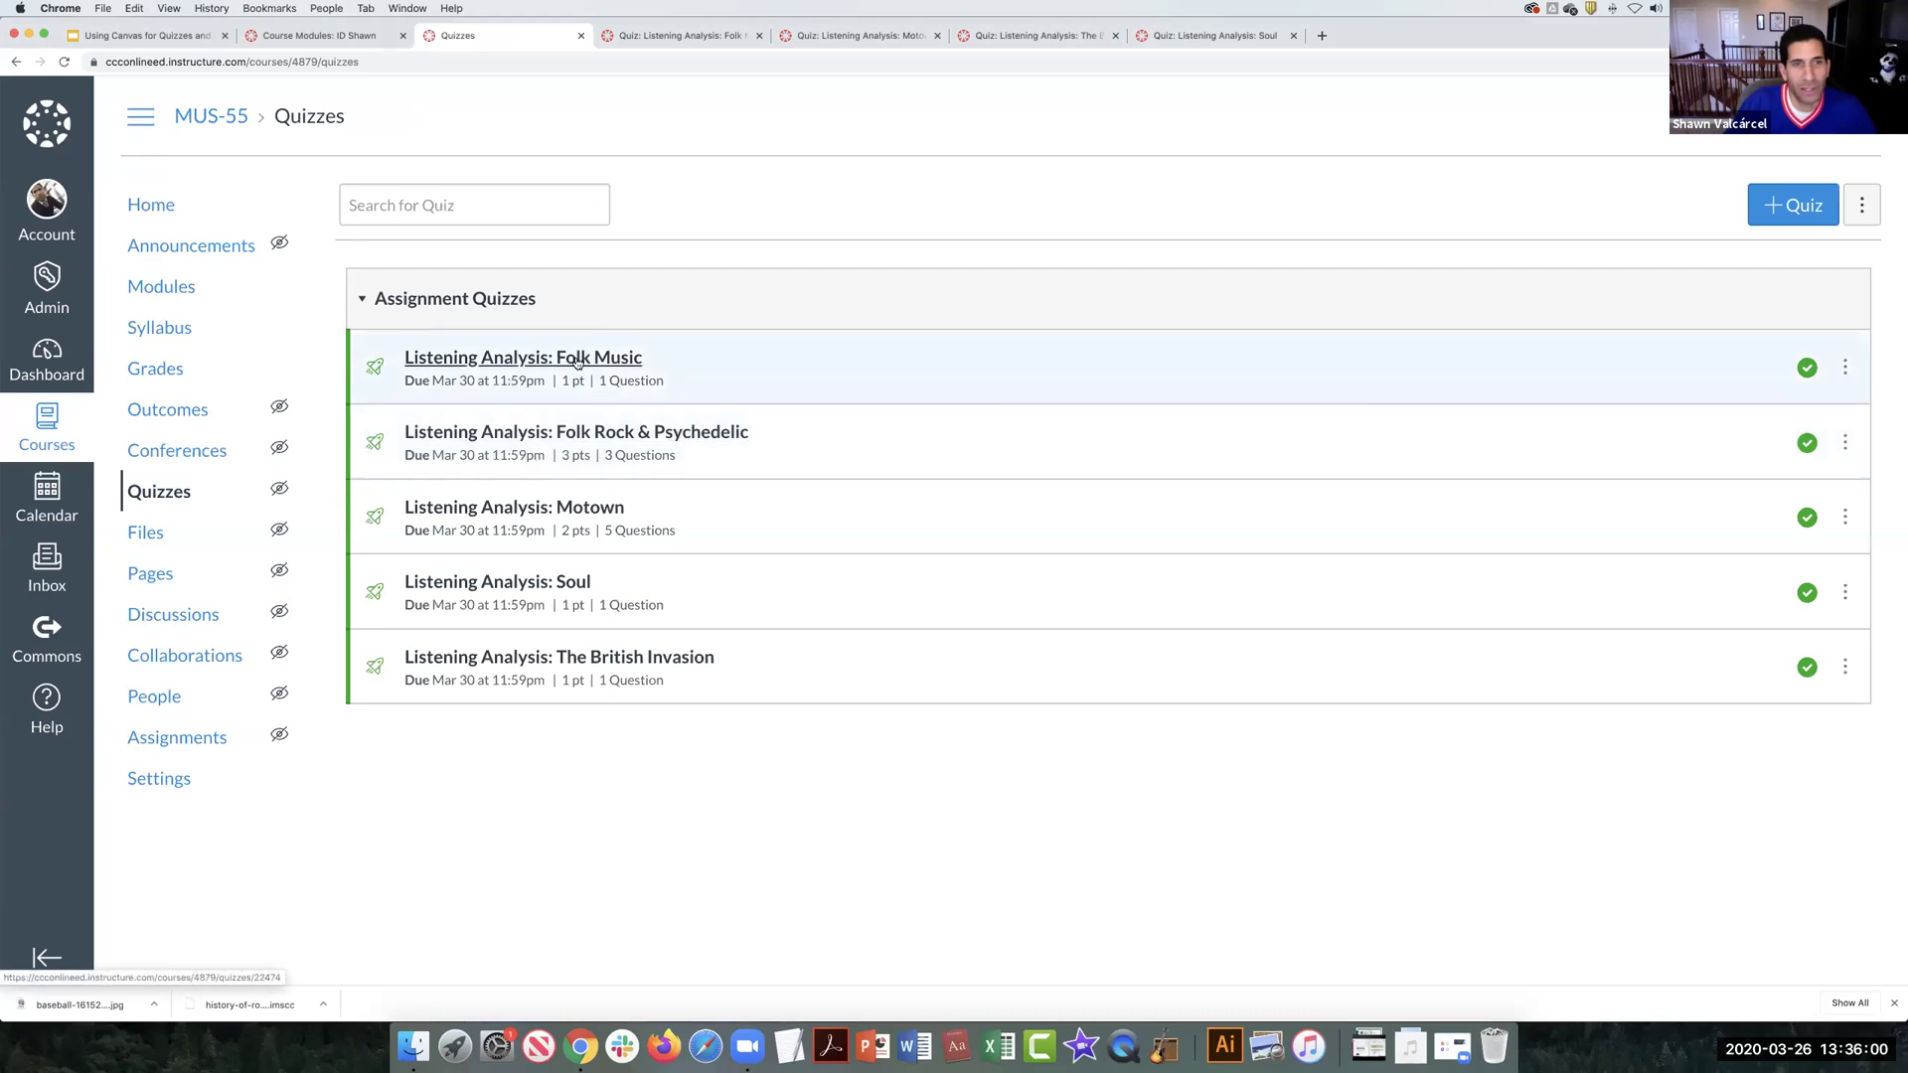
pyautogui.click(577, 360)
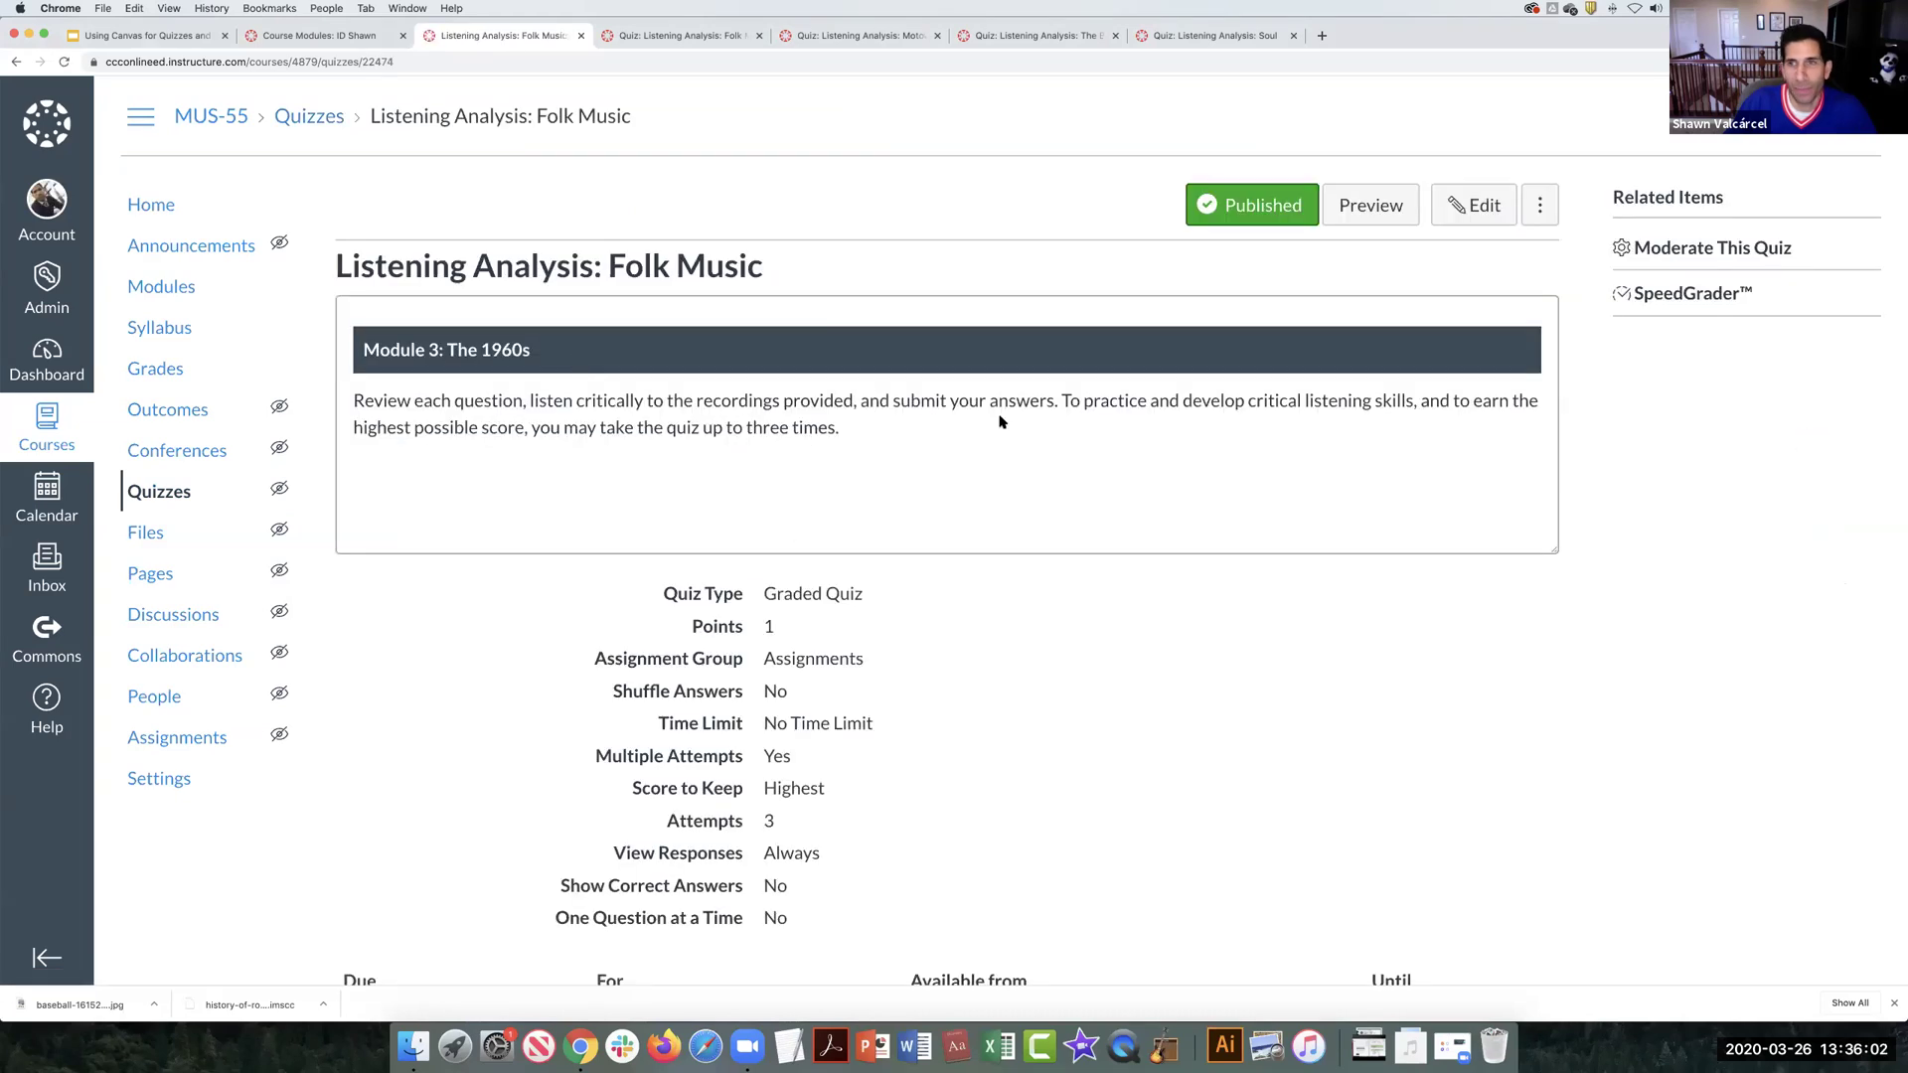
pyautogui.click(1346, 204)
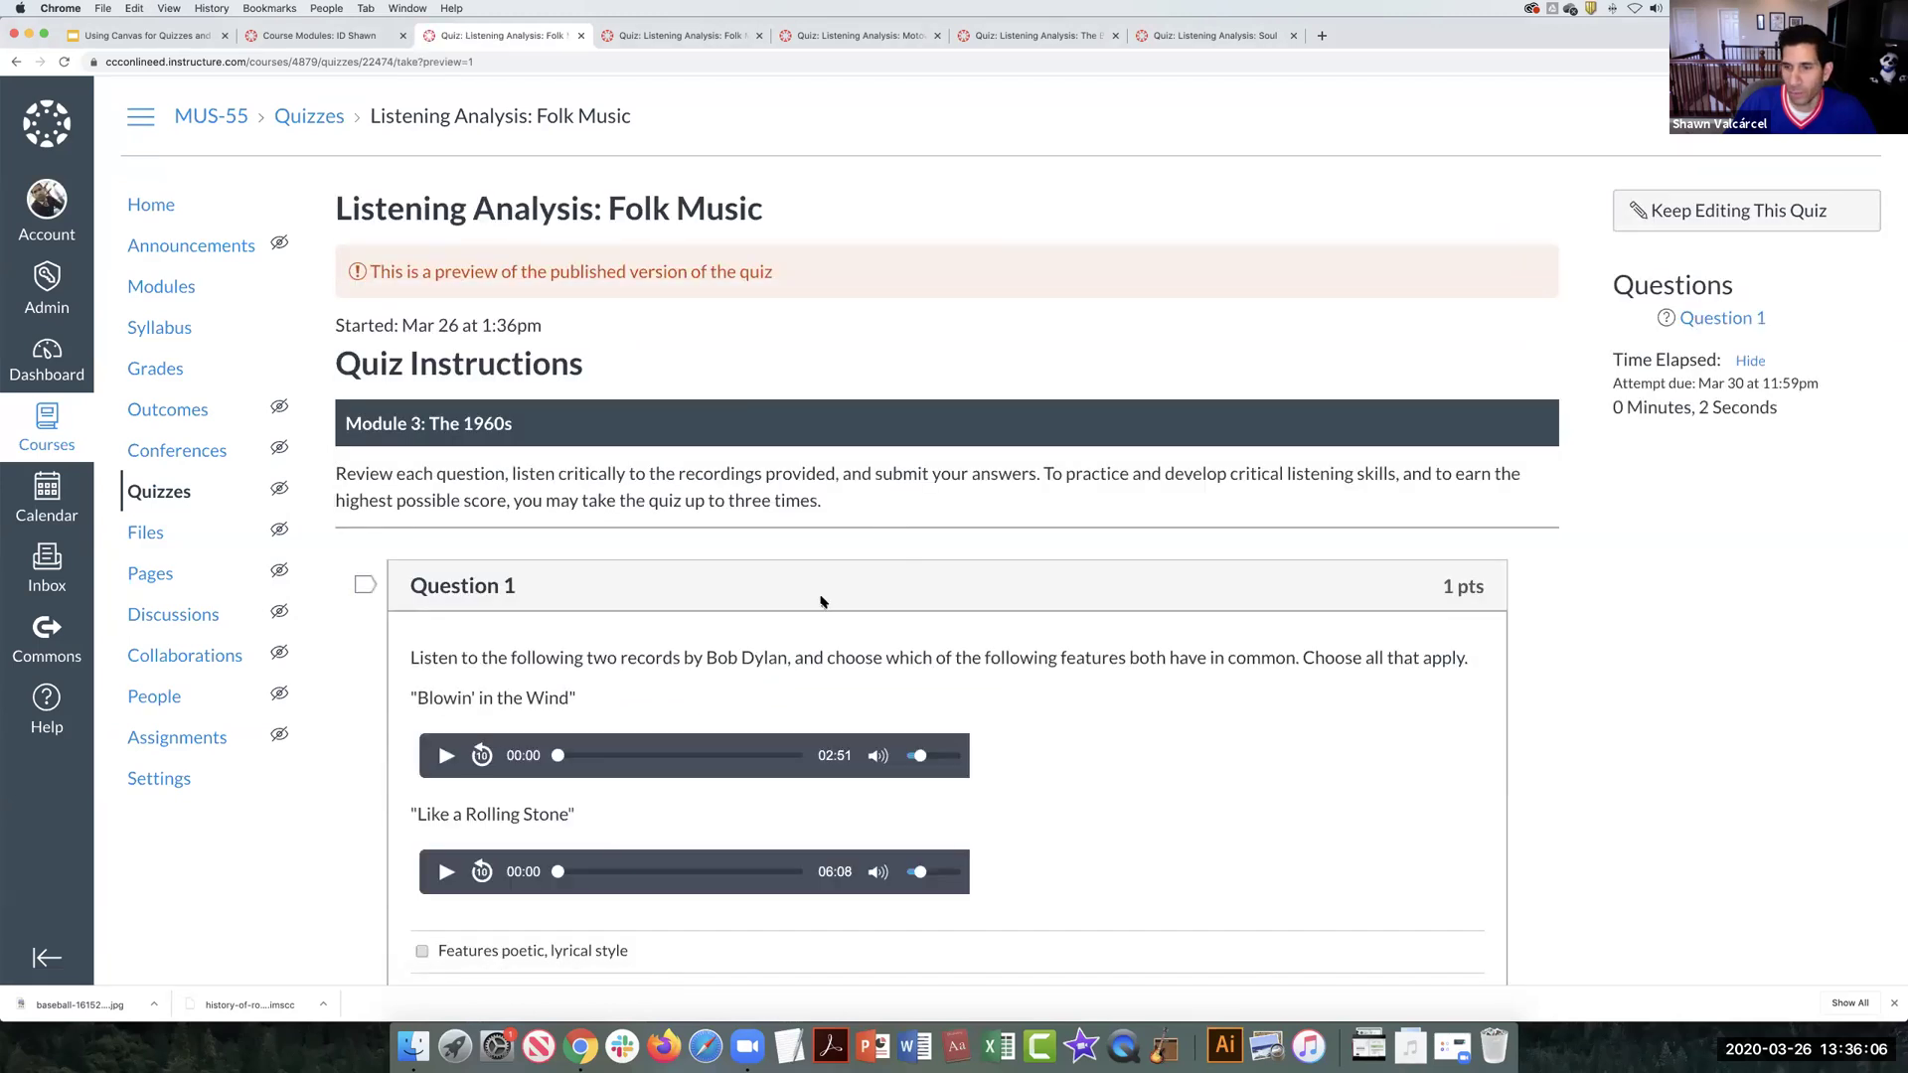
pyautogui.scroll(-5, 821, 601)
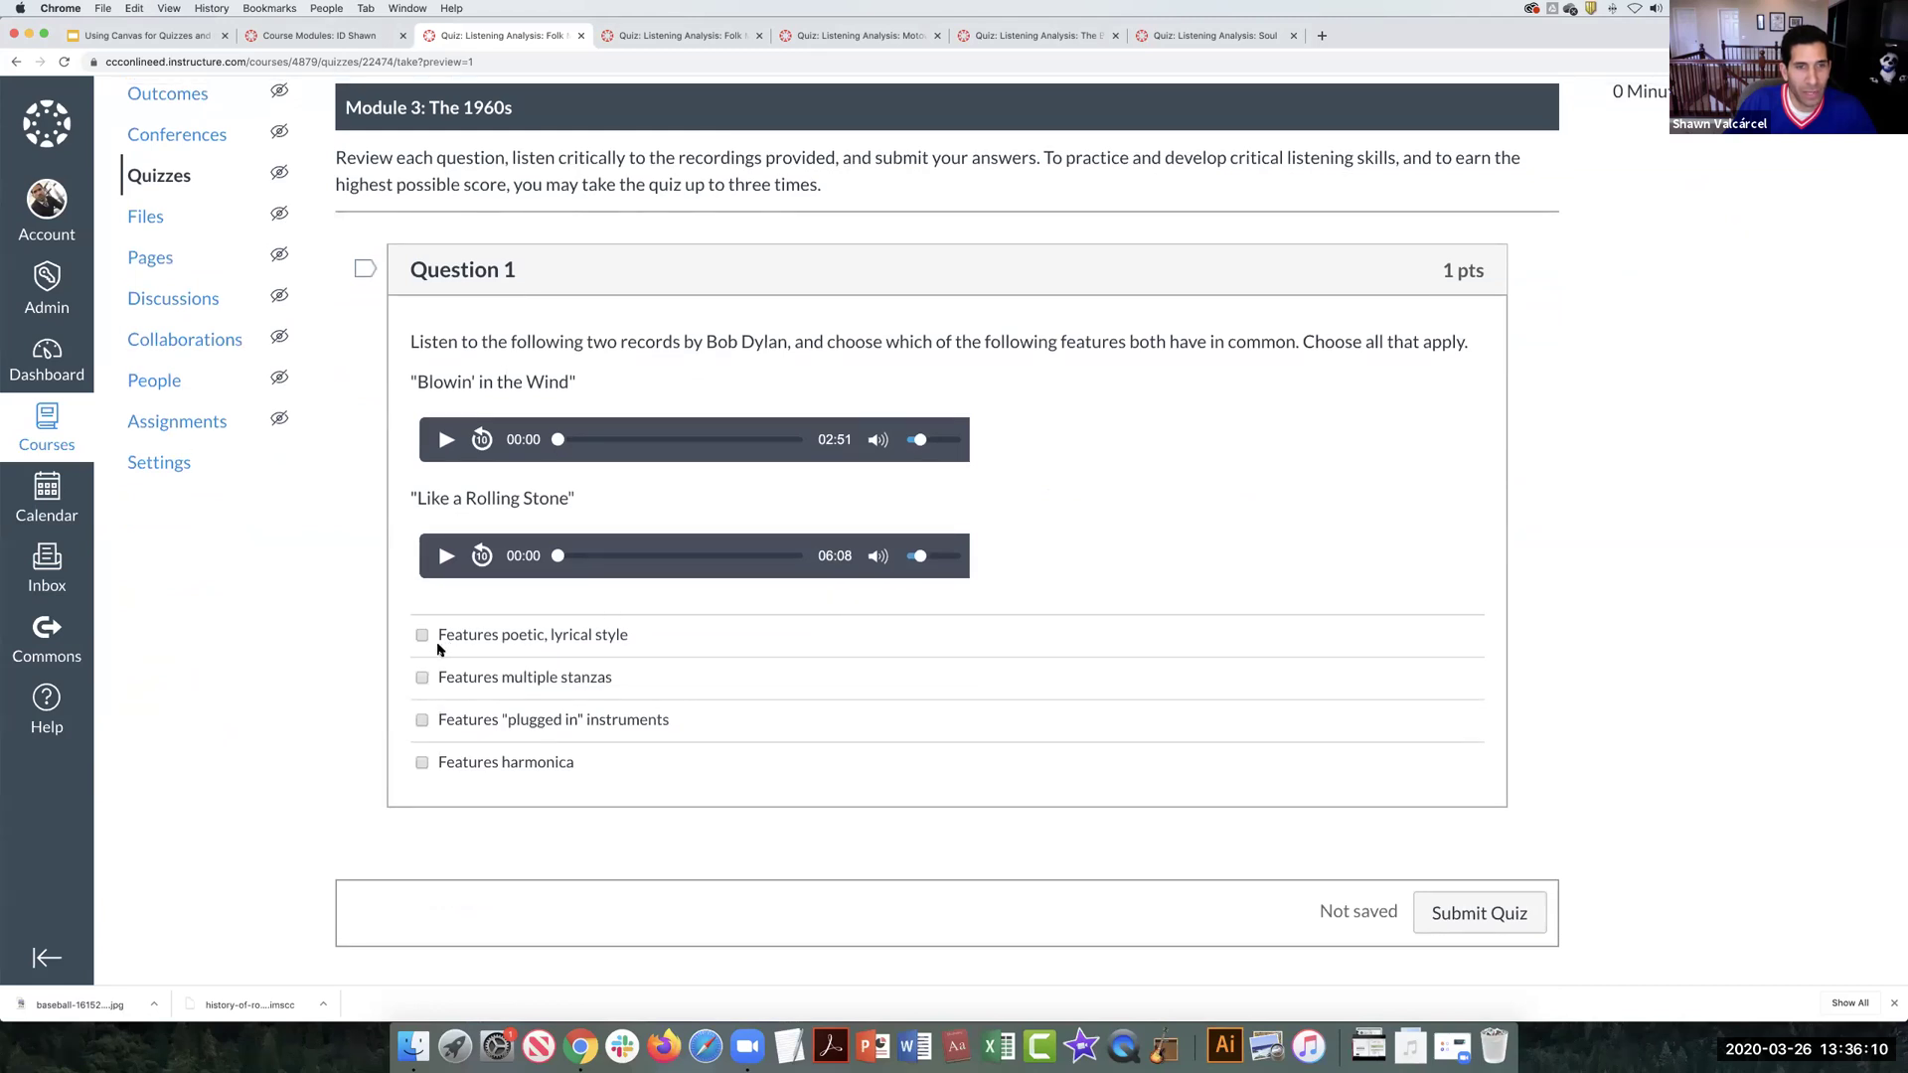
pyautogui.click(422, 636)
pyautogui.click(421, 678)
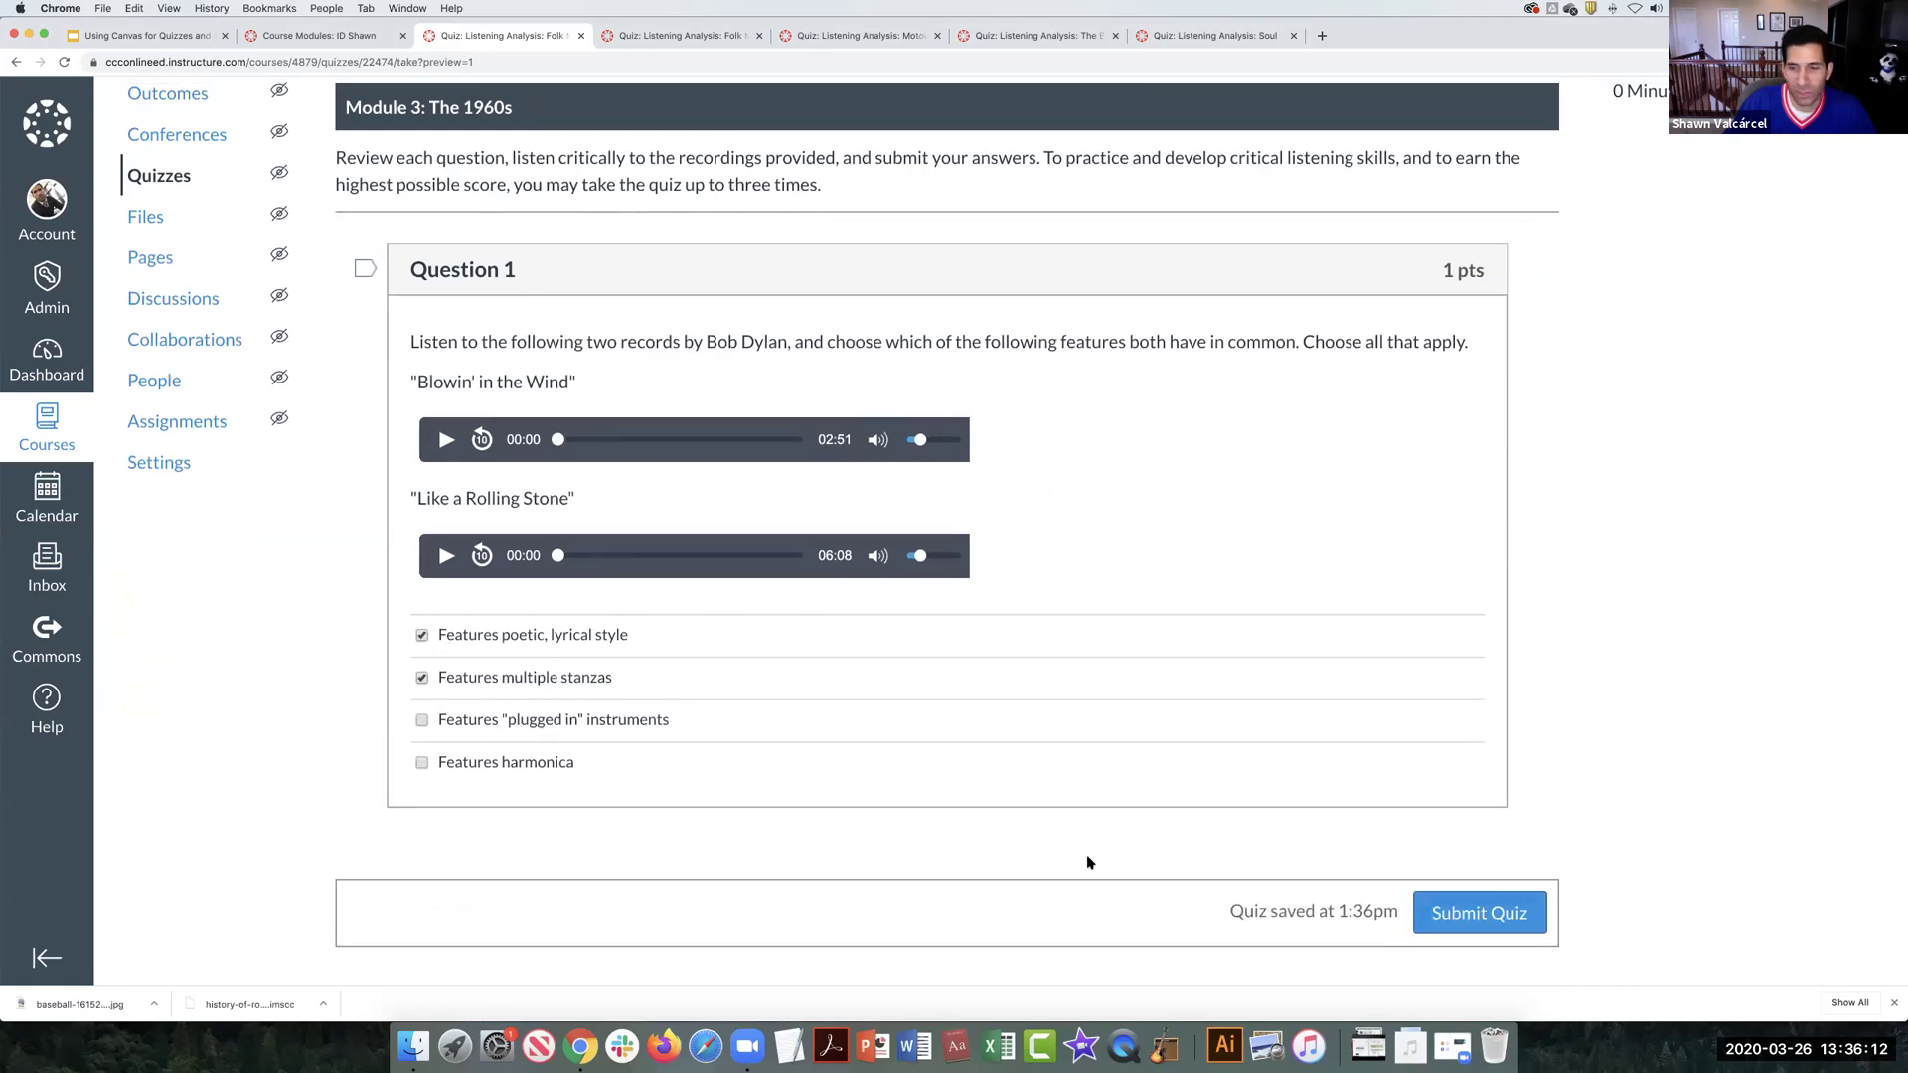
pyautogui.click(1470, 915)
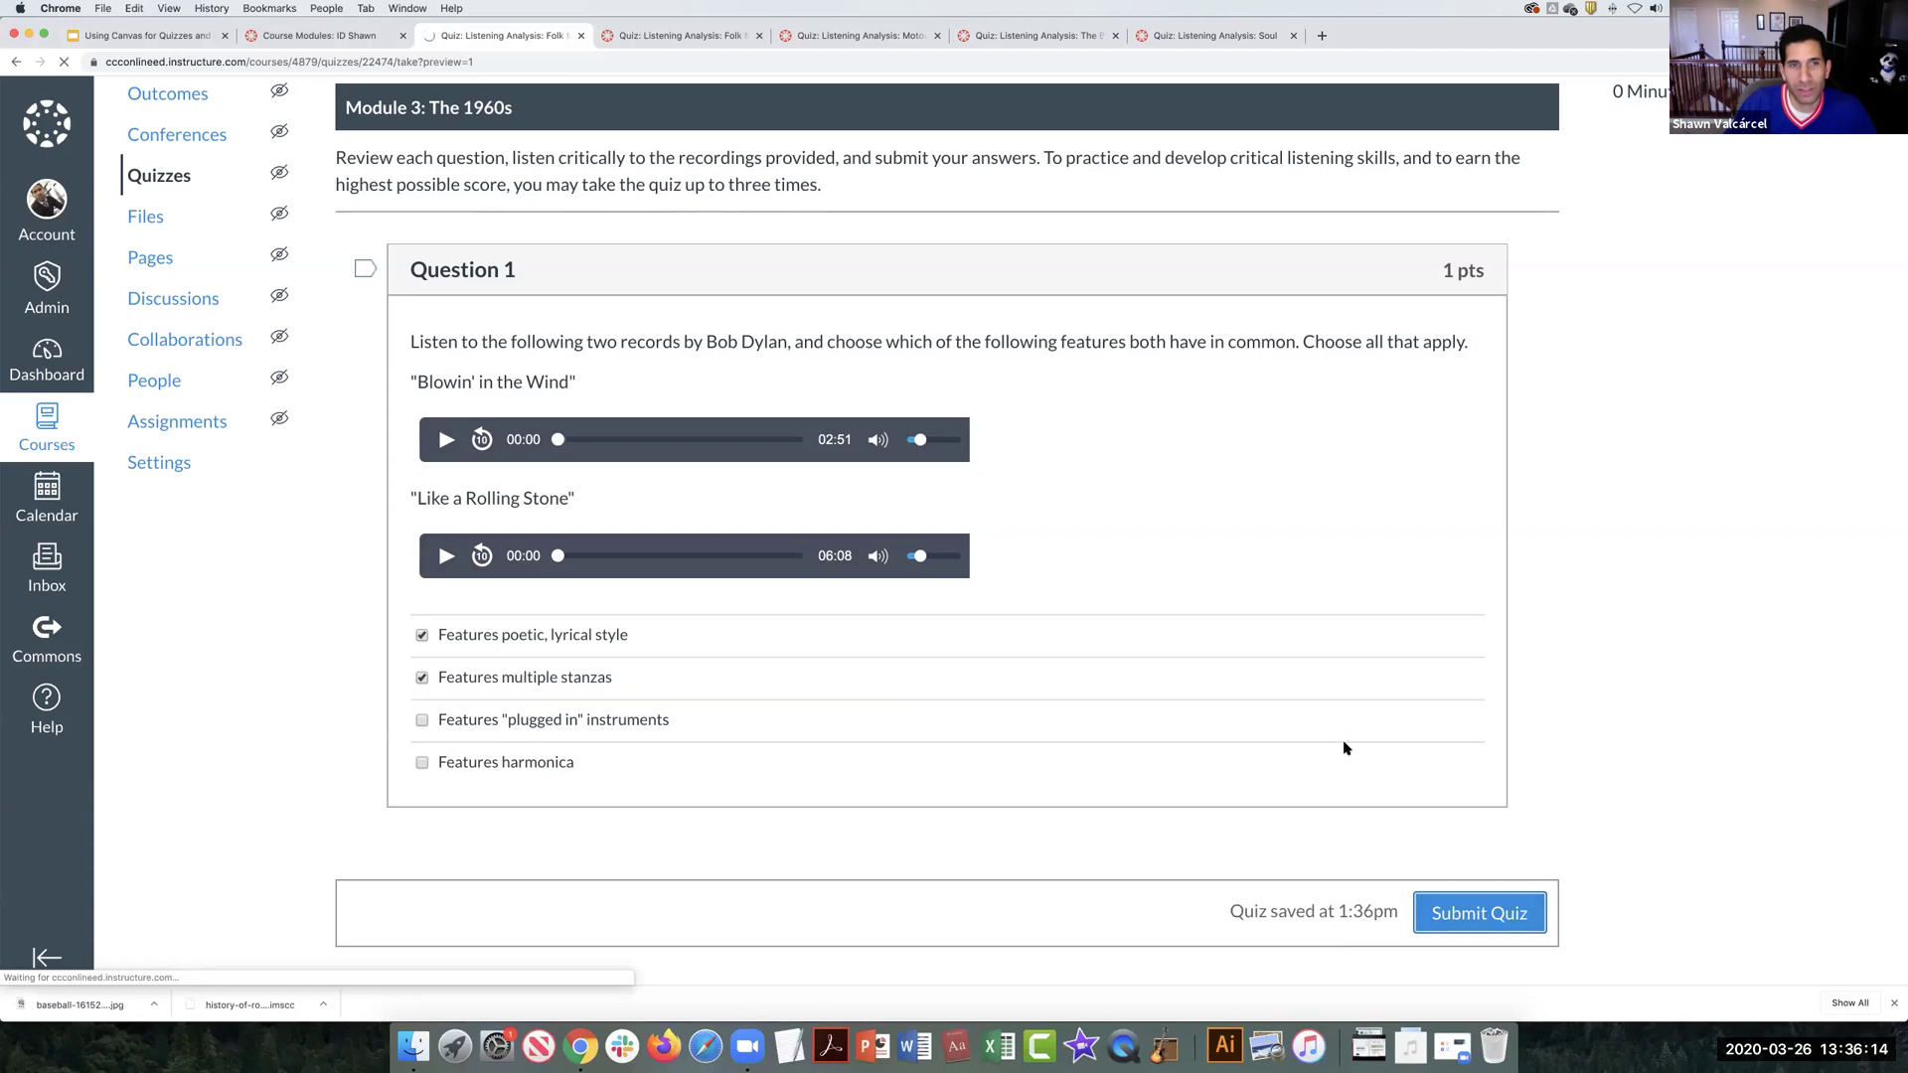
# Step: Review the score and Question 1 responses of the submitted Folk Music attempt, along with the quiz settings
pyautogui.scroll(-7, 973, 593)
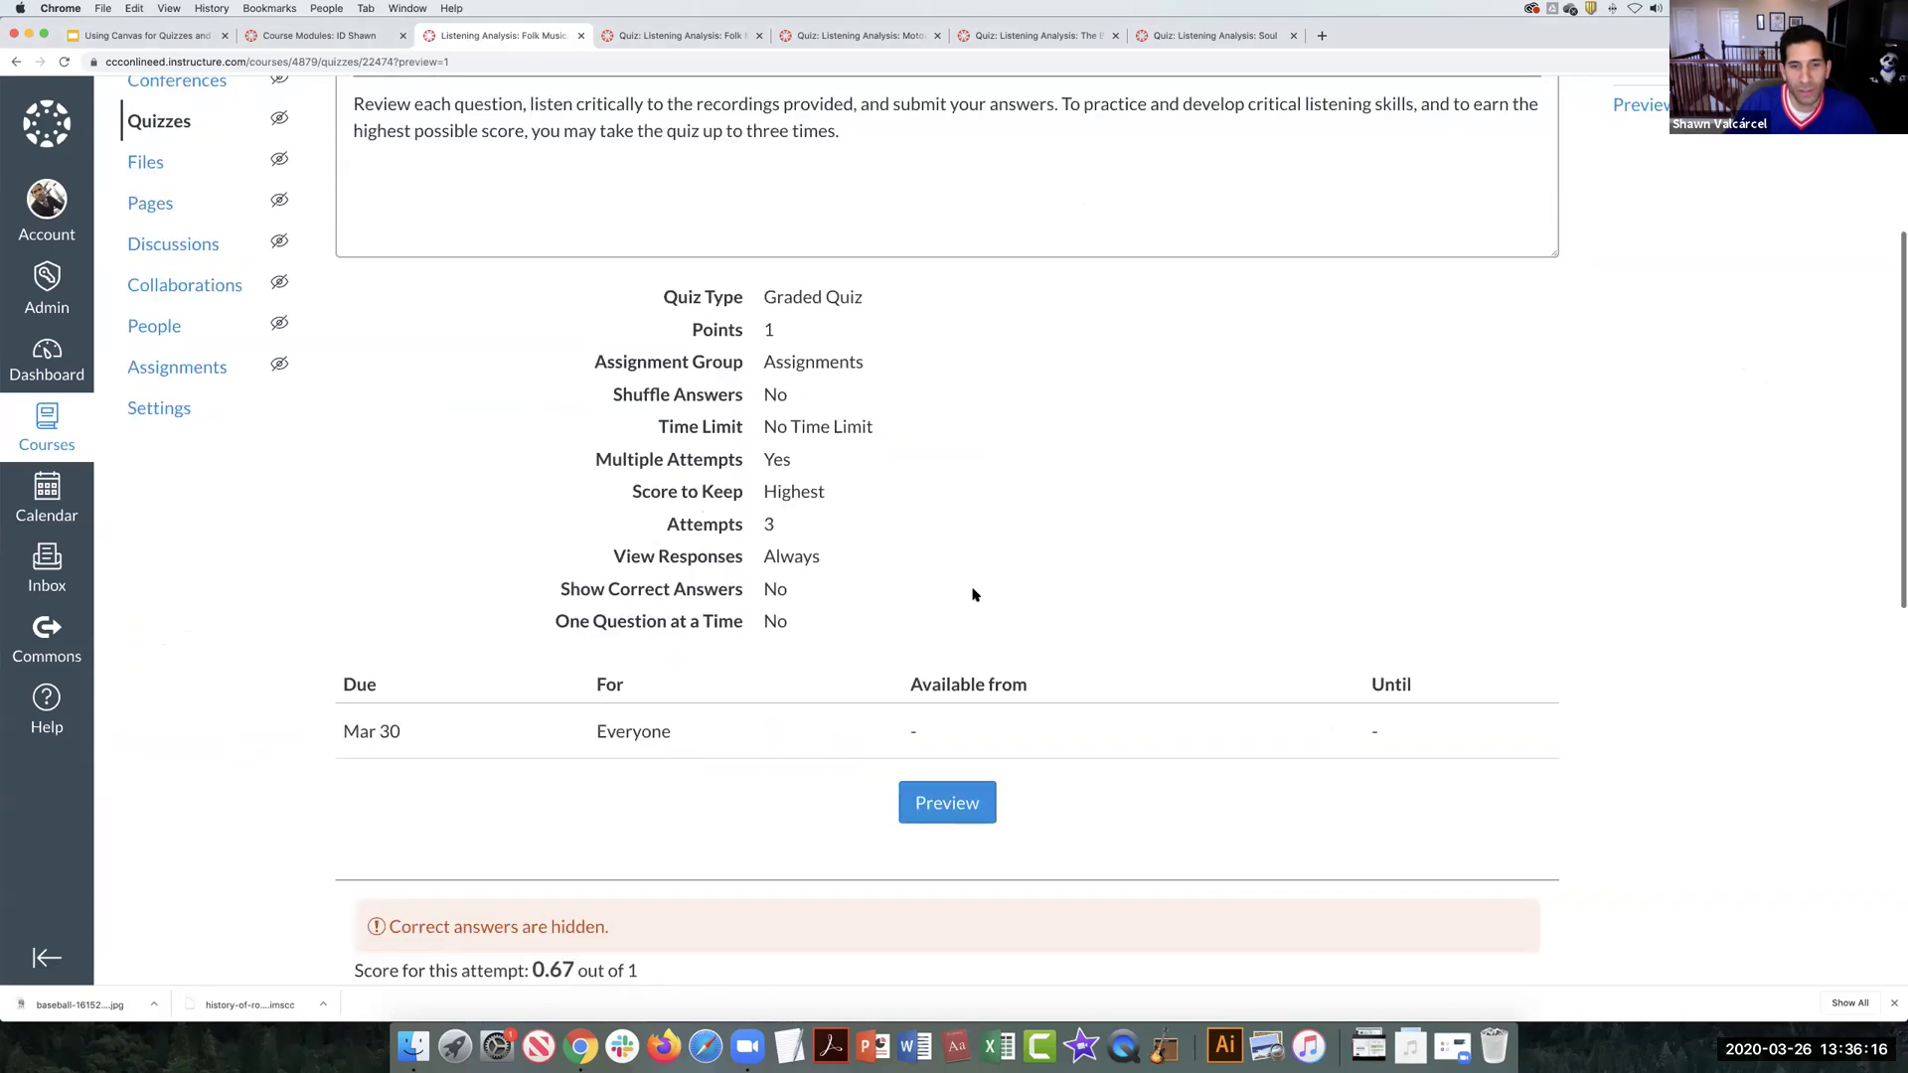
pyautogui.scroll(-3, 954, 586)
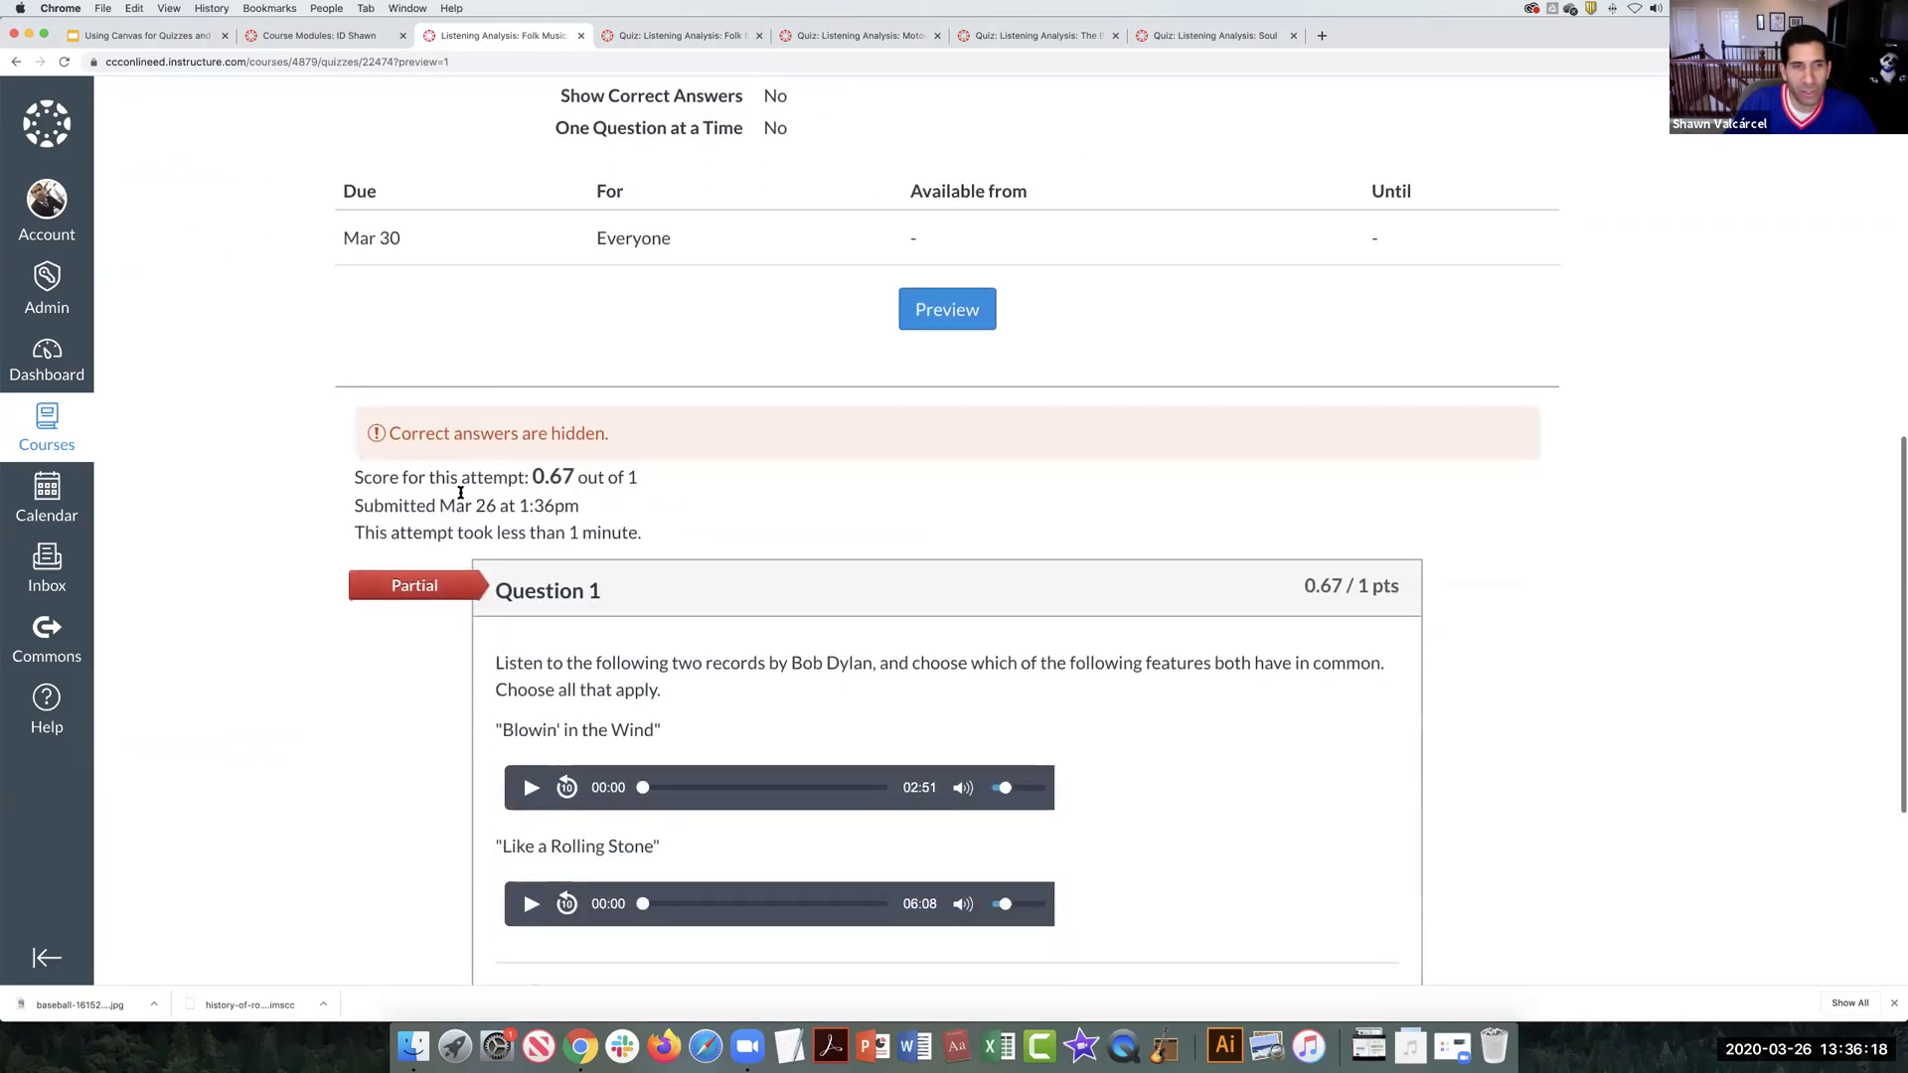
pyautogui.scroll(-4, 534, 498)
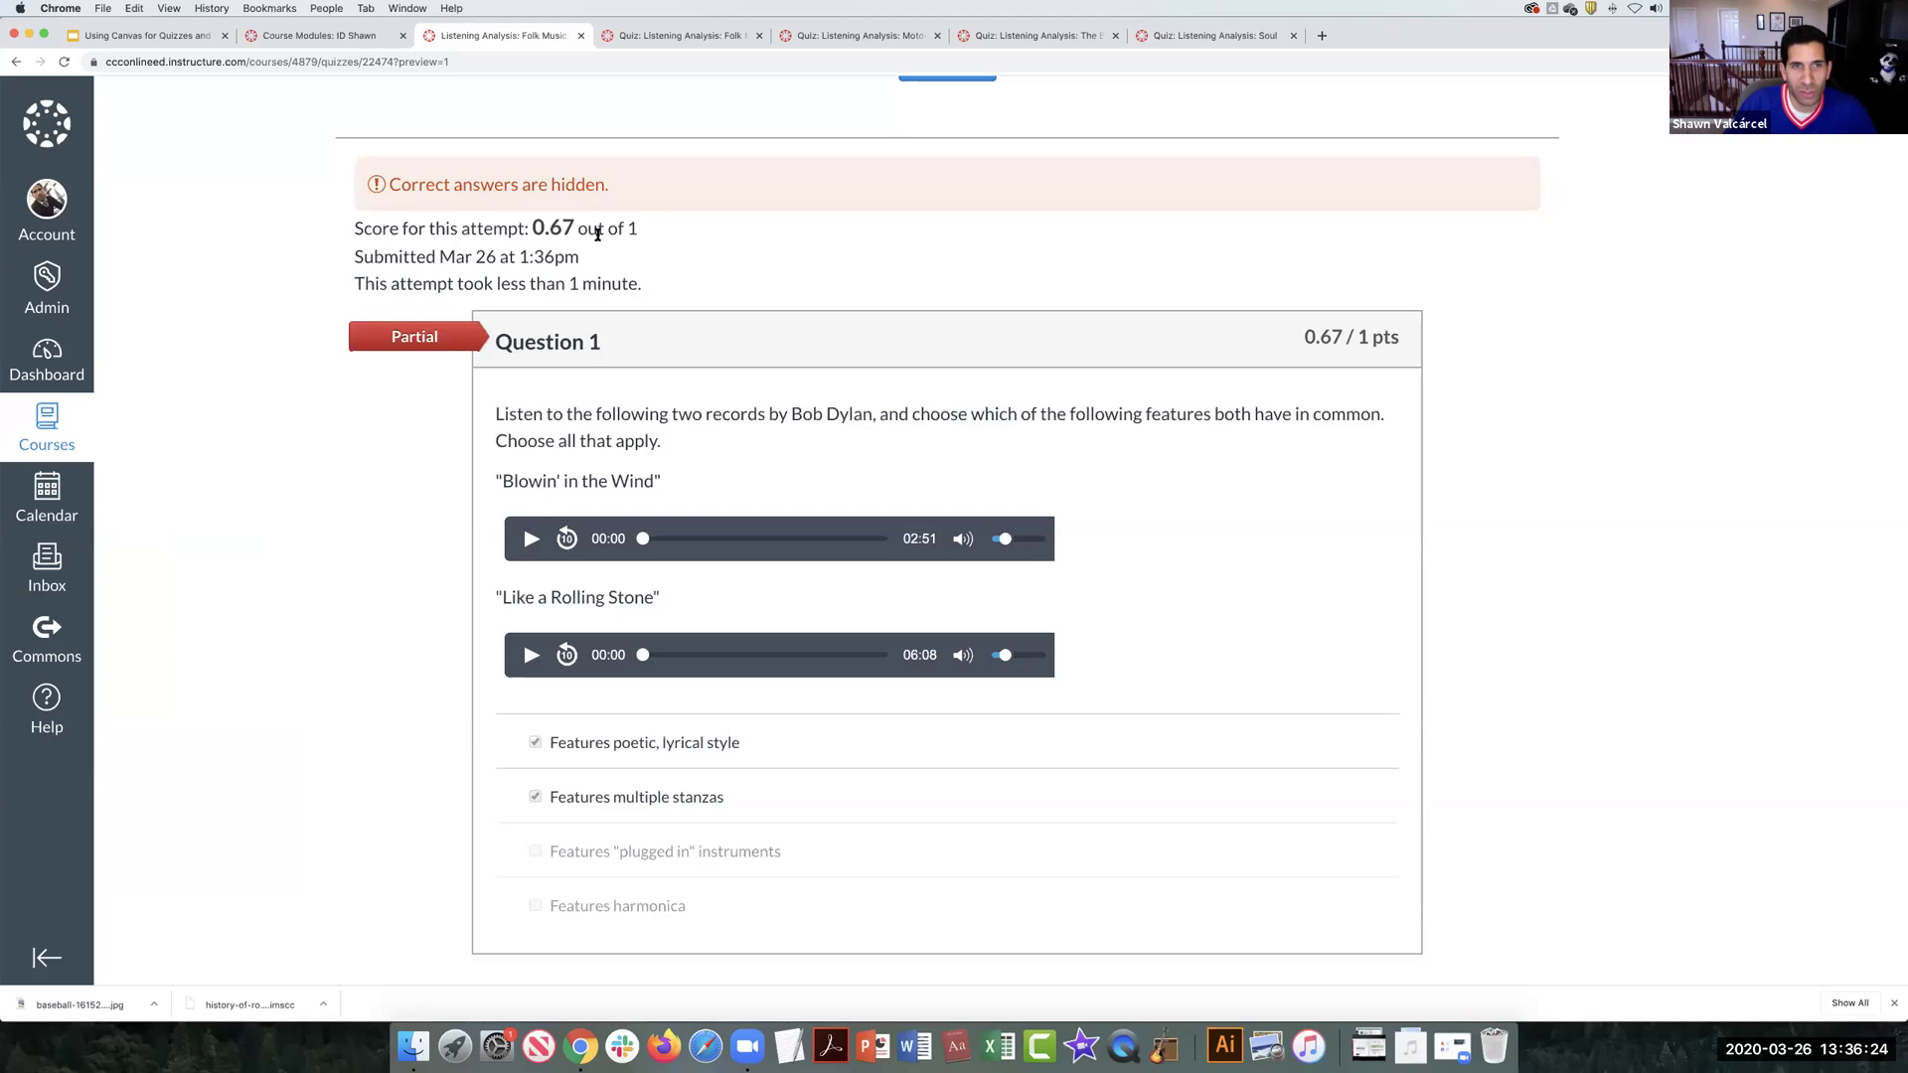
pyautogui.scroll(10, 675, 318)
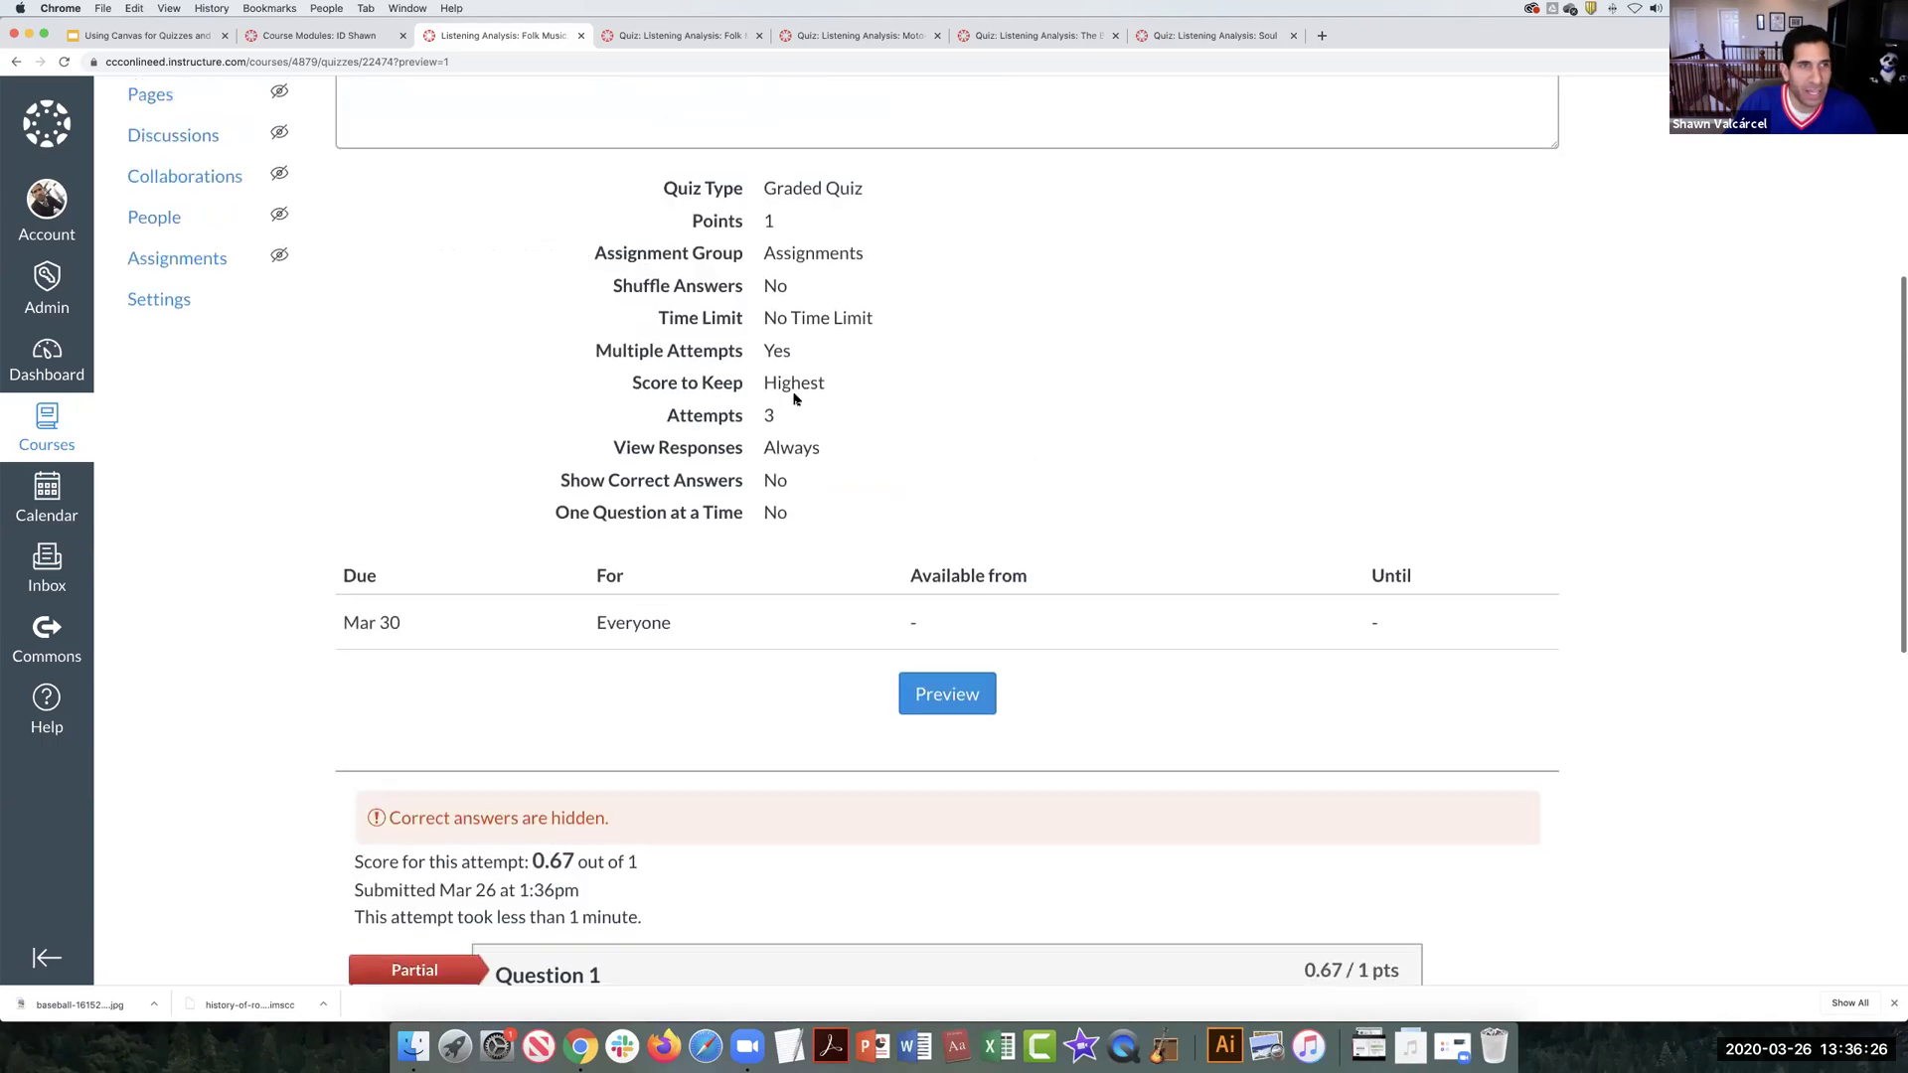
# Step: View the MUS-55 gradebook and look across its assignment columns
pyautogui.click(158, 385)
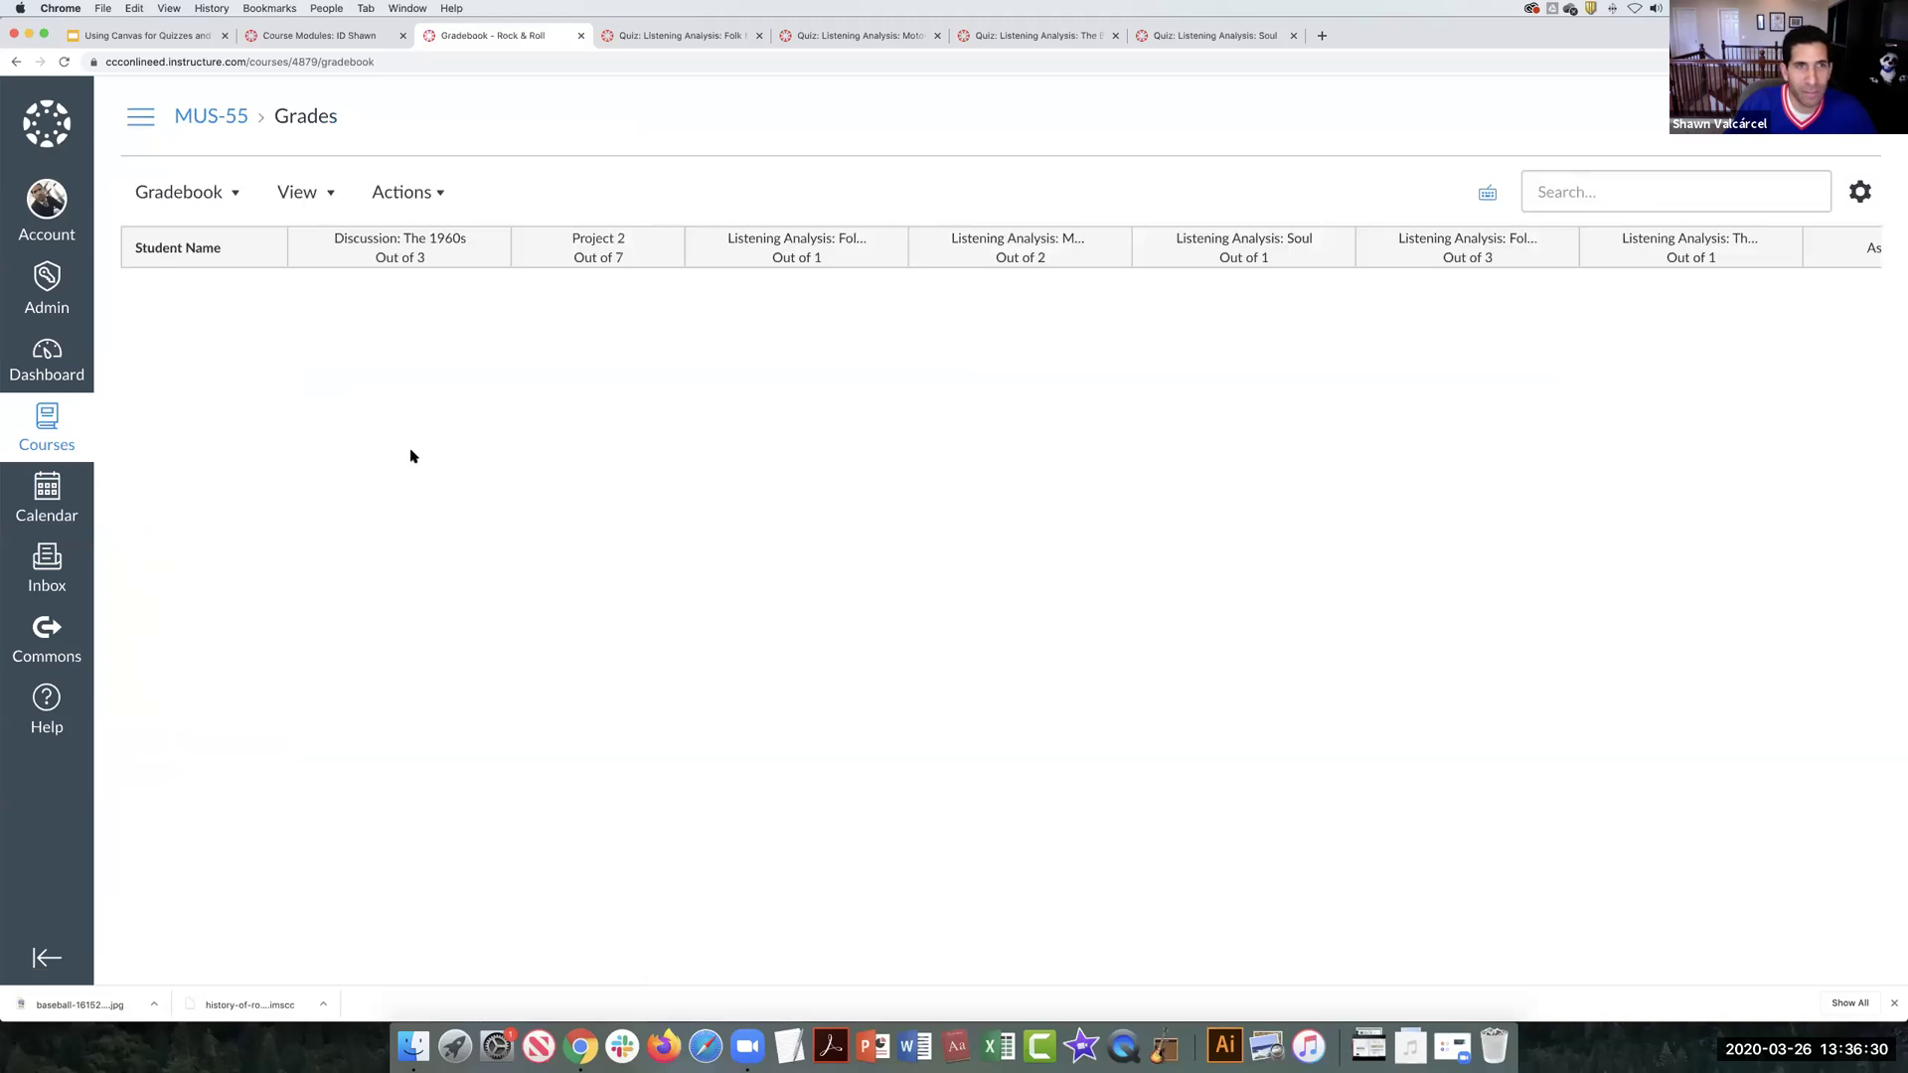
pyautogui.hscroll(5, 993, 374)
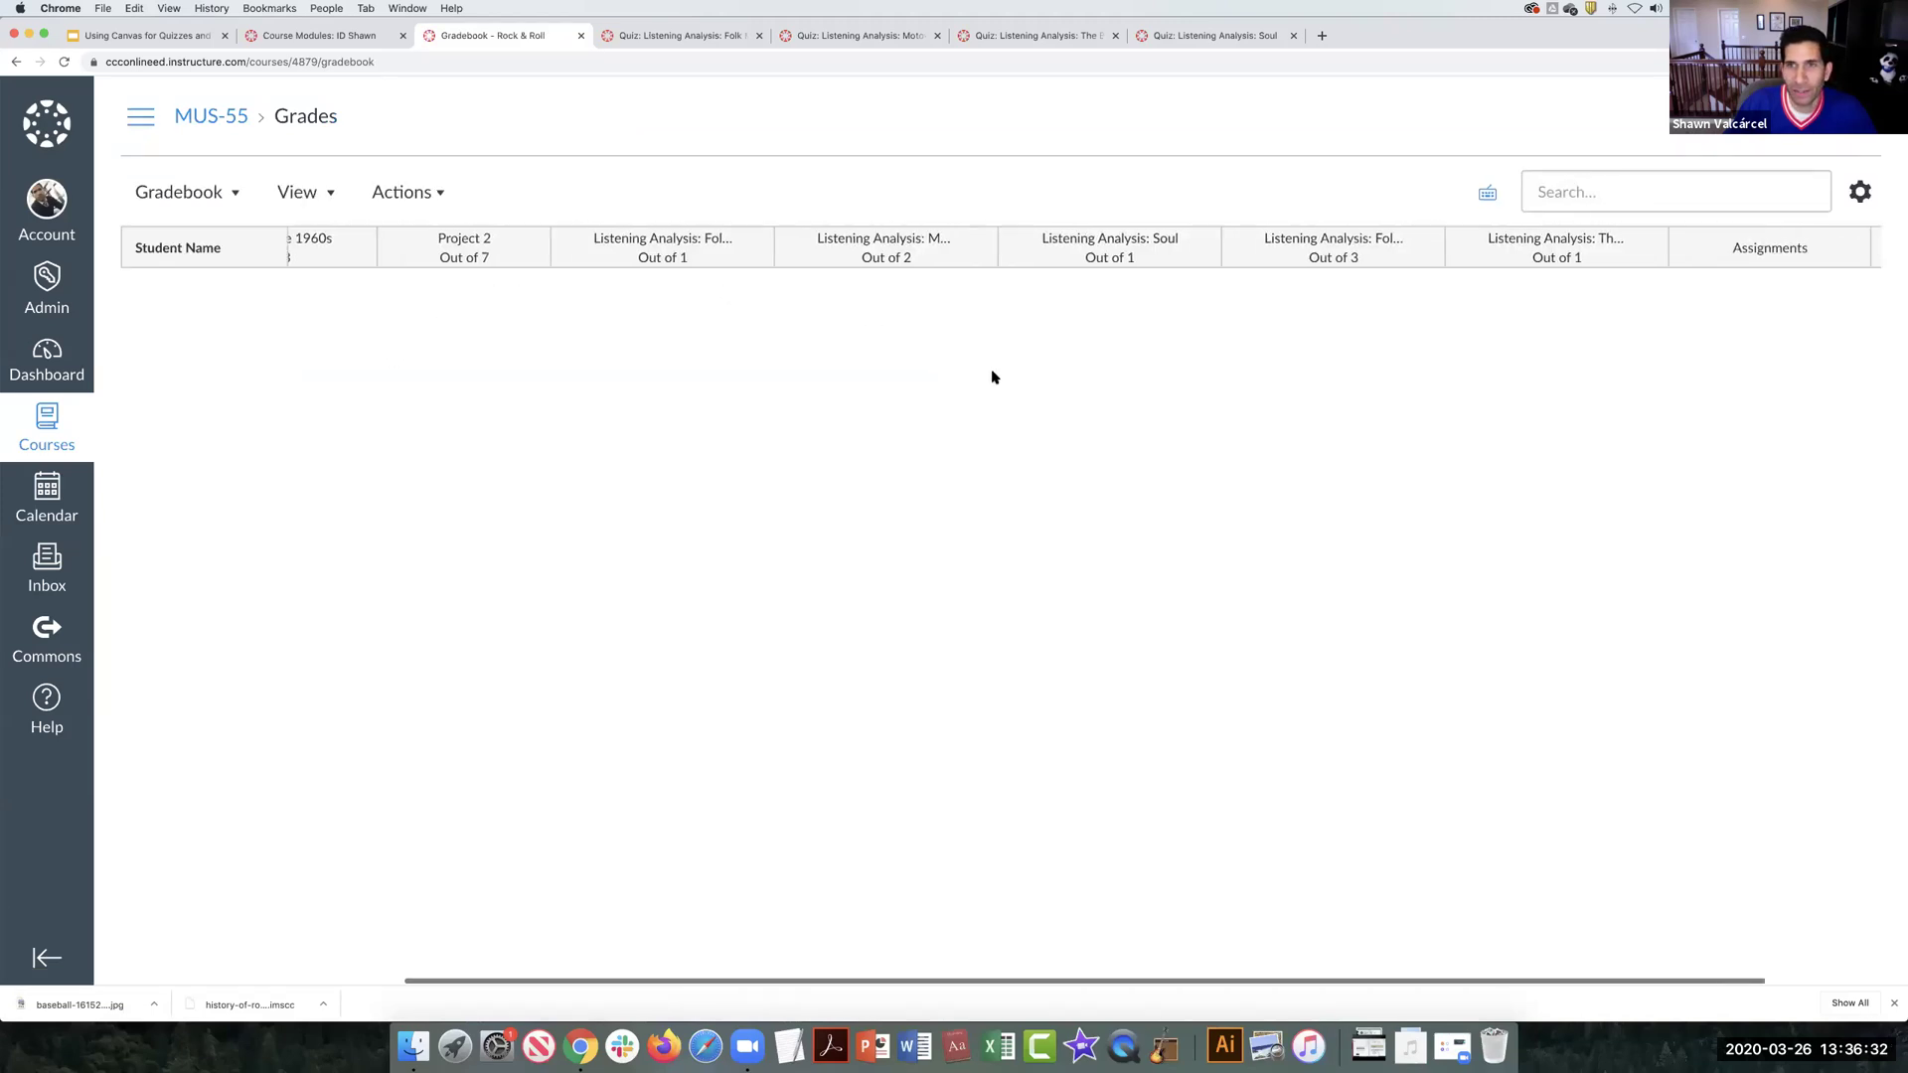
pyautogui.hscroll(-5, 993, 375)
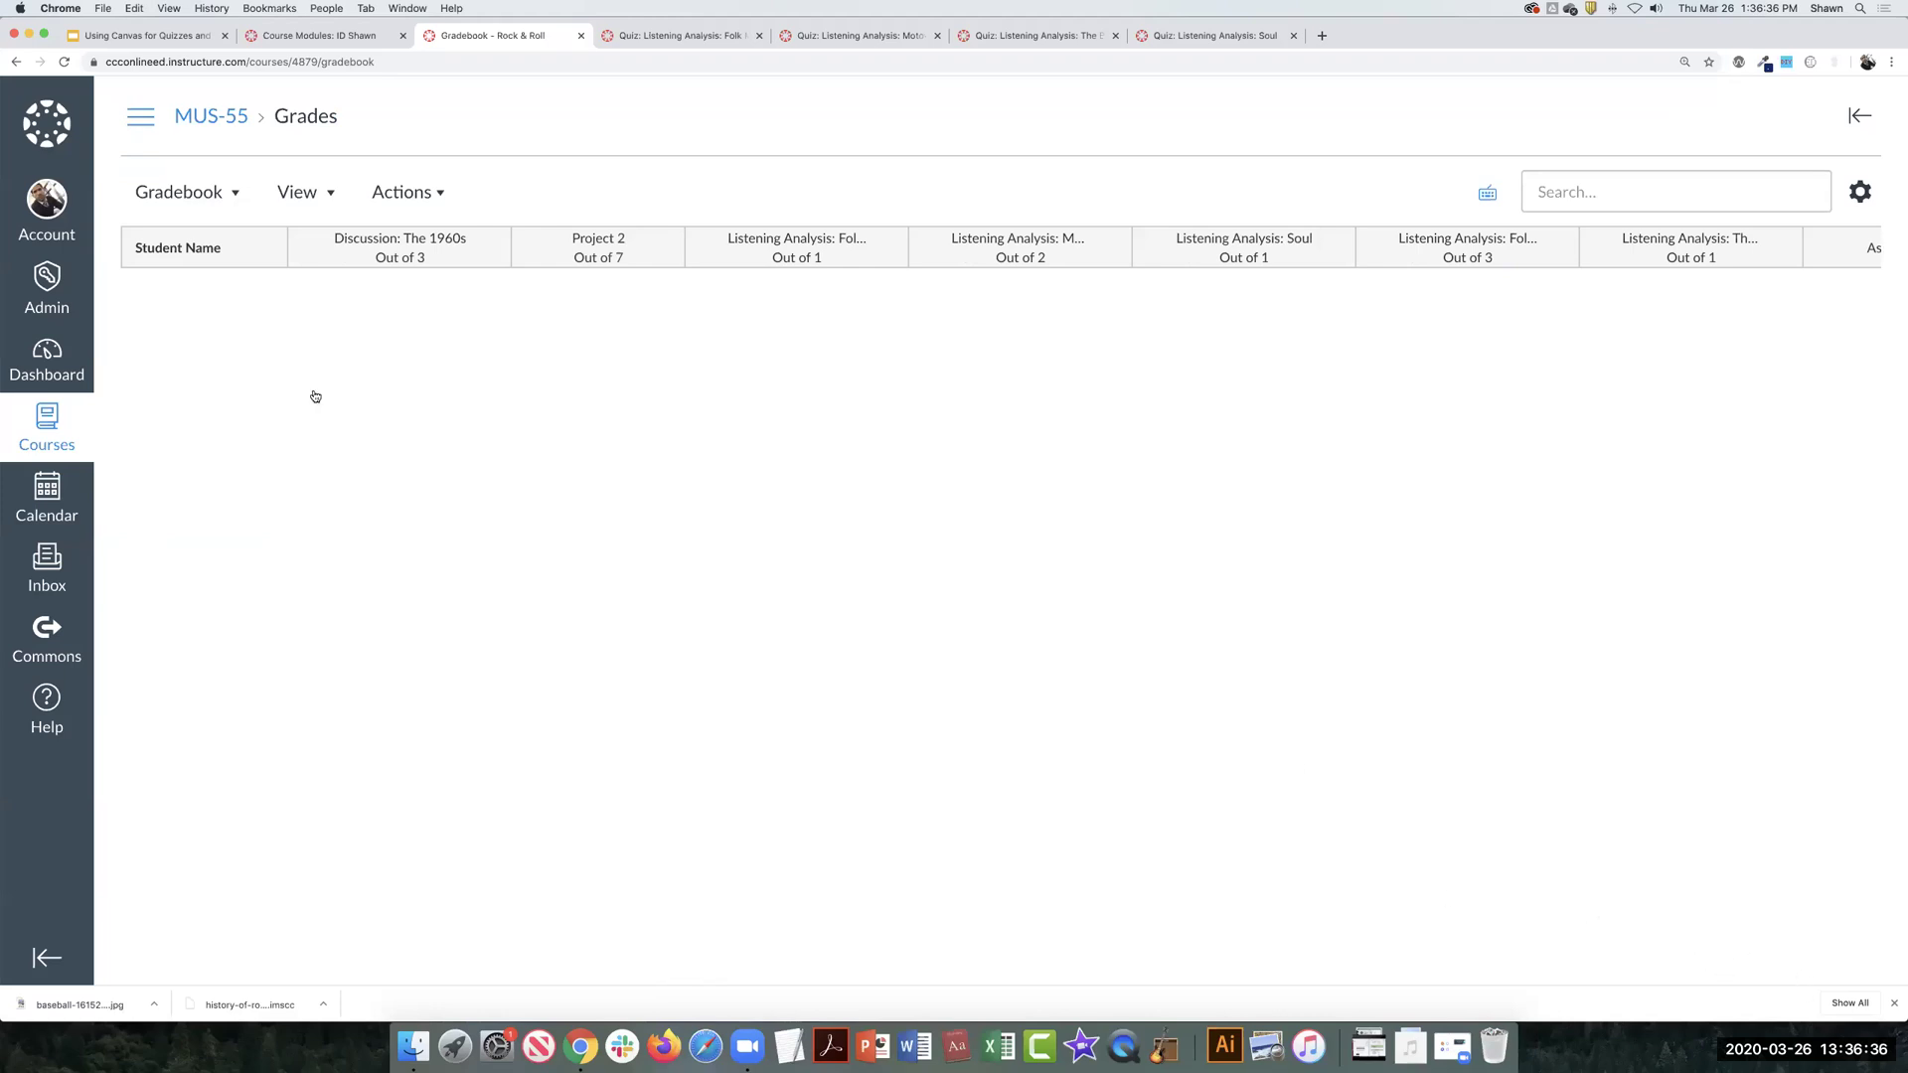
# Step: Go from the MUS-55 gradebook to the course's quizzes and show its question banks
pyautogui.click(141, 117)
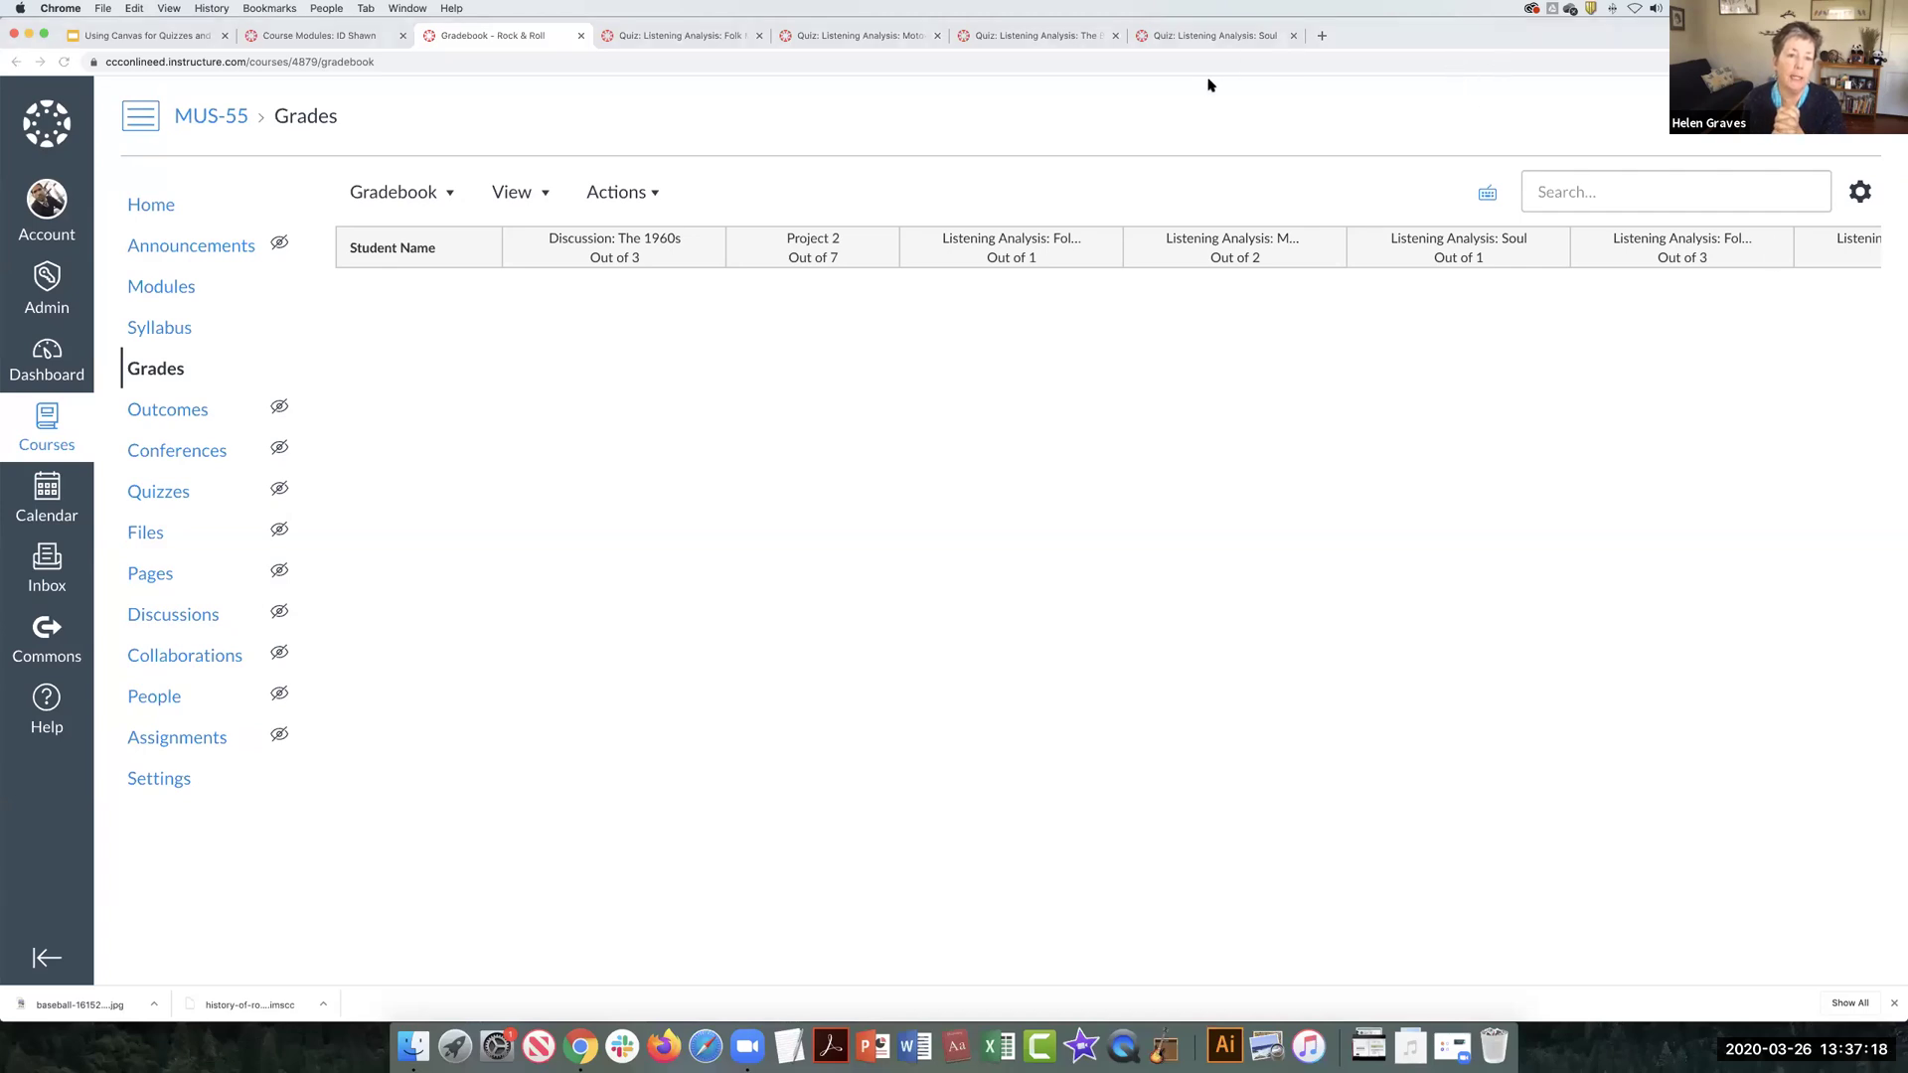
pyautogui.moveTo(163, 489)
pyautogui.mouseDown()
pyautogui.moveTo(164, 530)
pyautogui.moveTo(164, 449)
pyautogui.moveTo(167, 492)
pyautogui.mouseUp()
pyautogui.click(1862, 204)
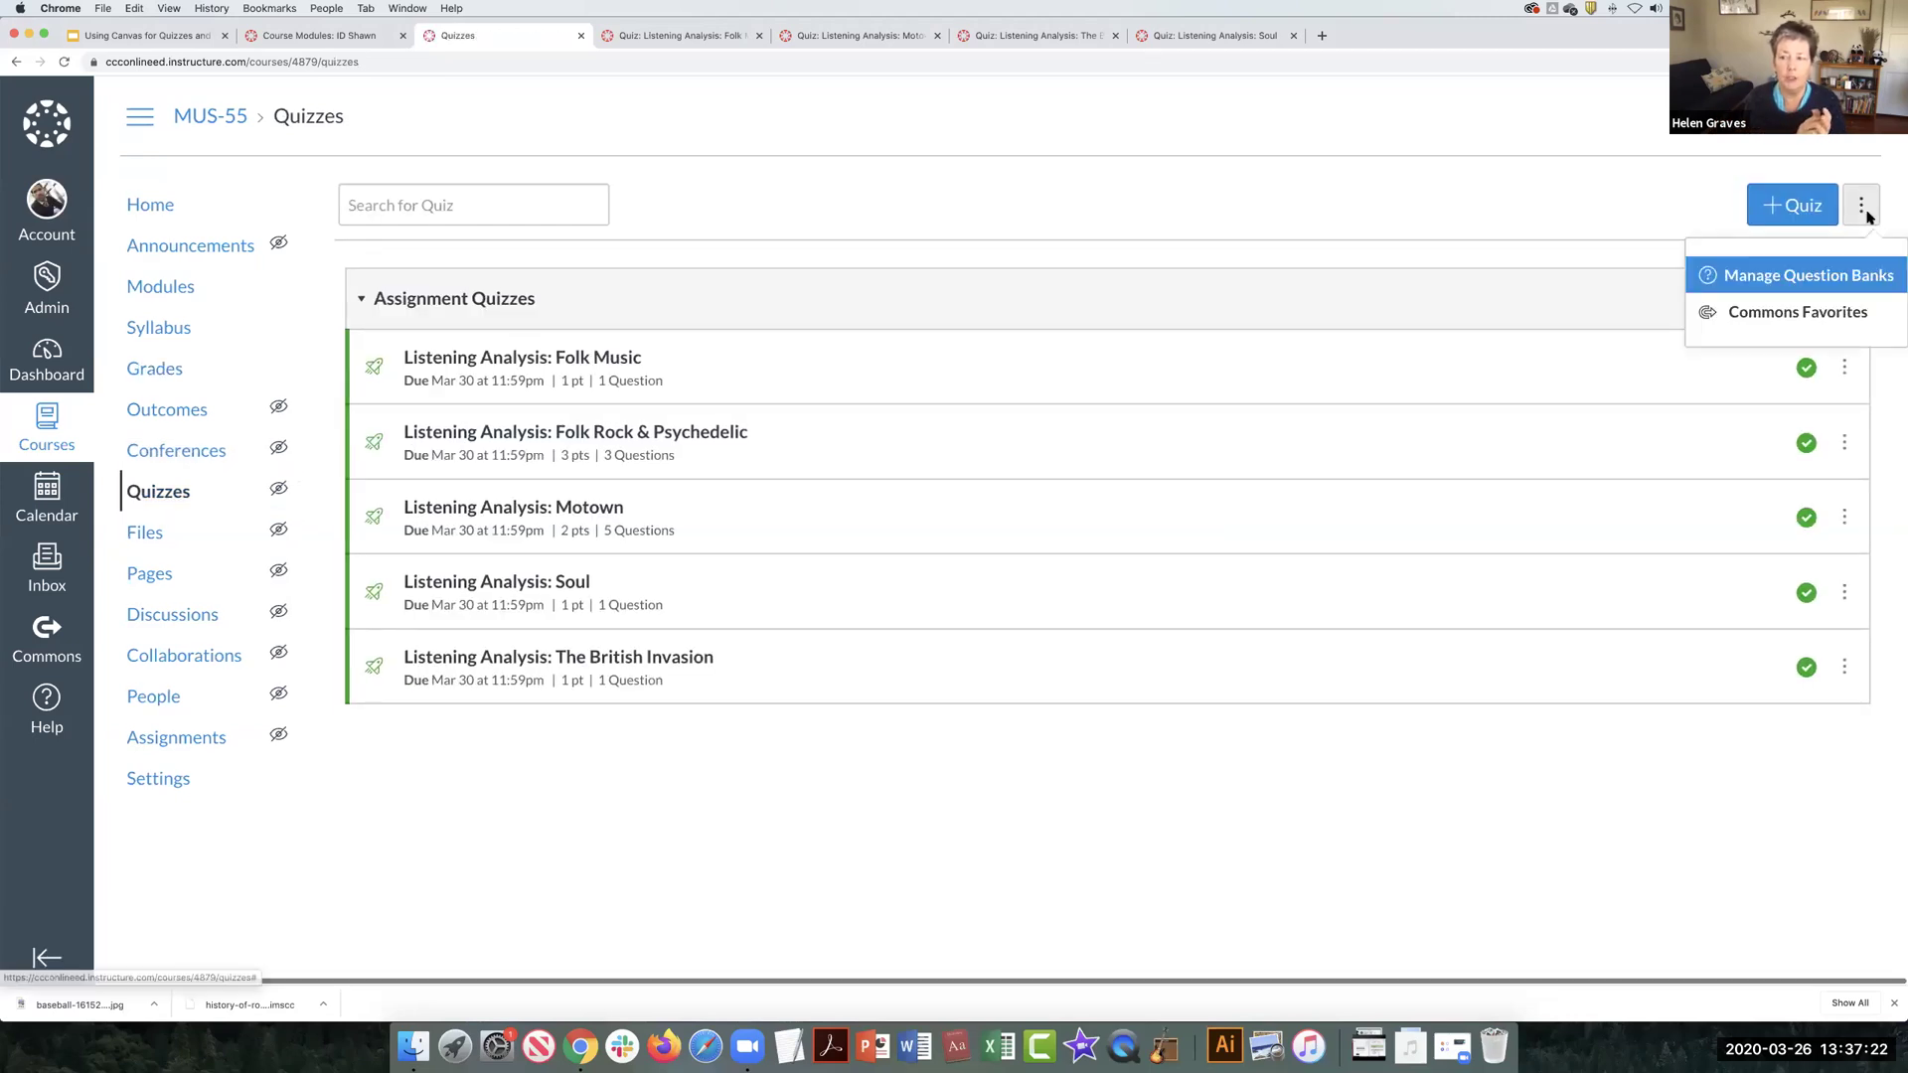
pyautogui.click(1754, 268)
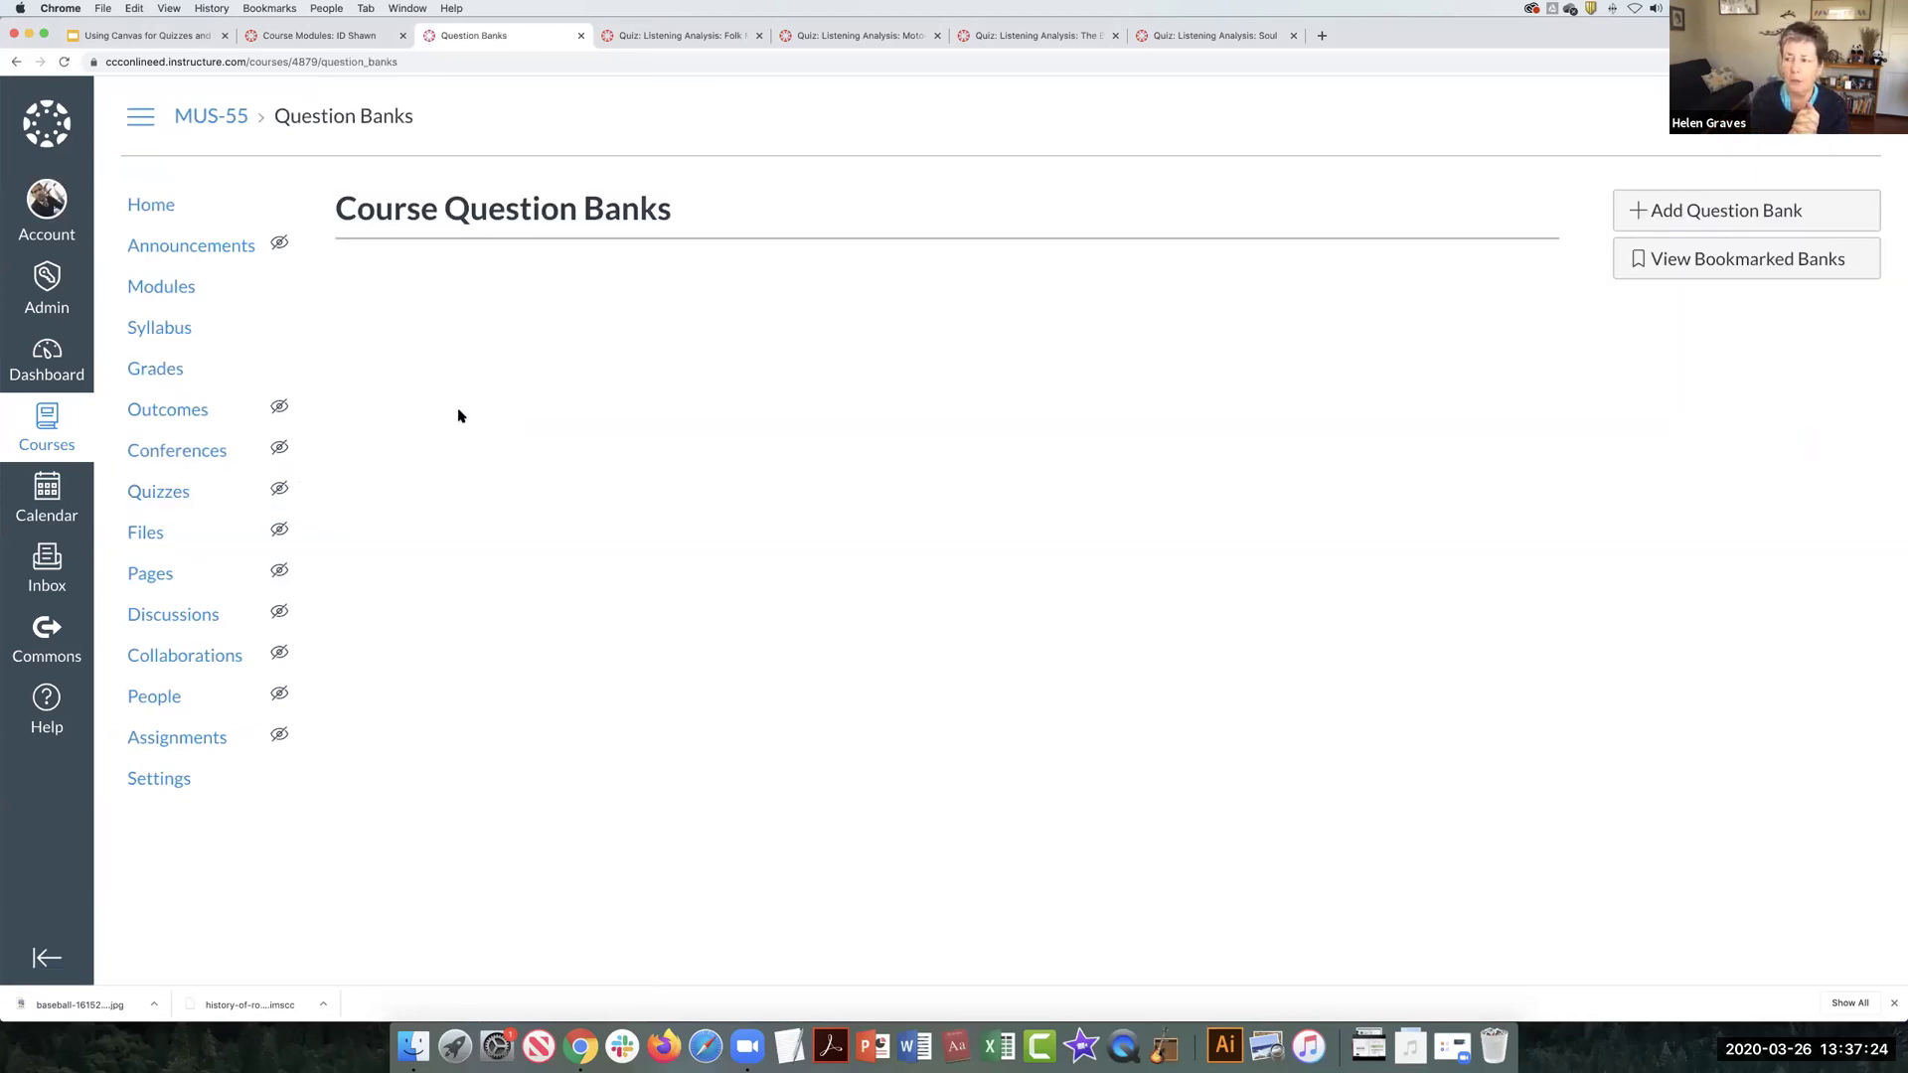
# Step: Go to sbccd.instructure.com in a new browser tab and log in with the saved credentials
pyautogui.click(1321, 36)
pyautogui.write('sb')
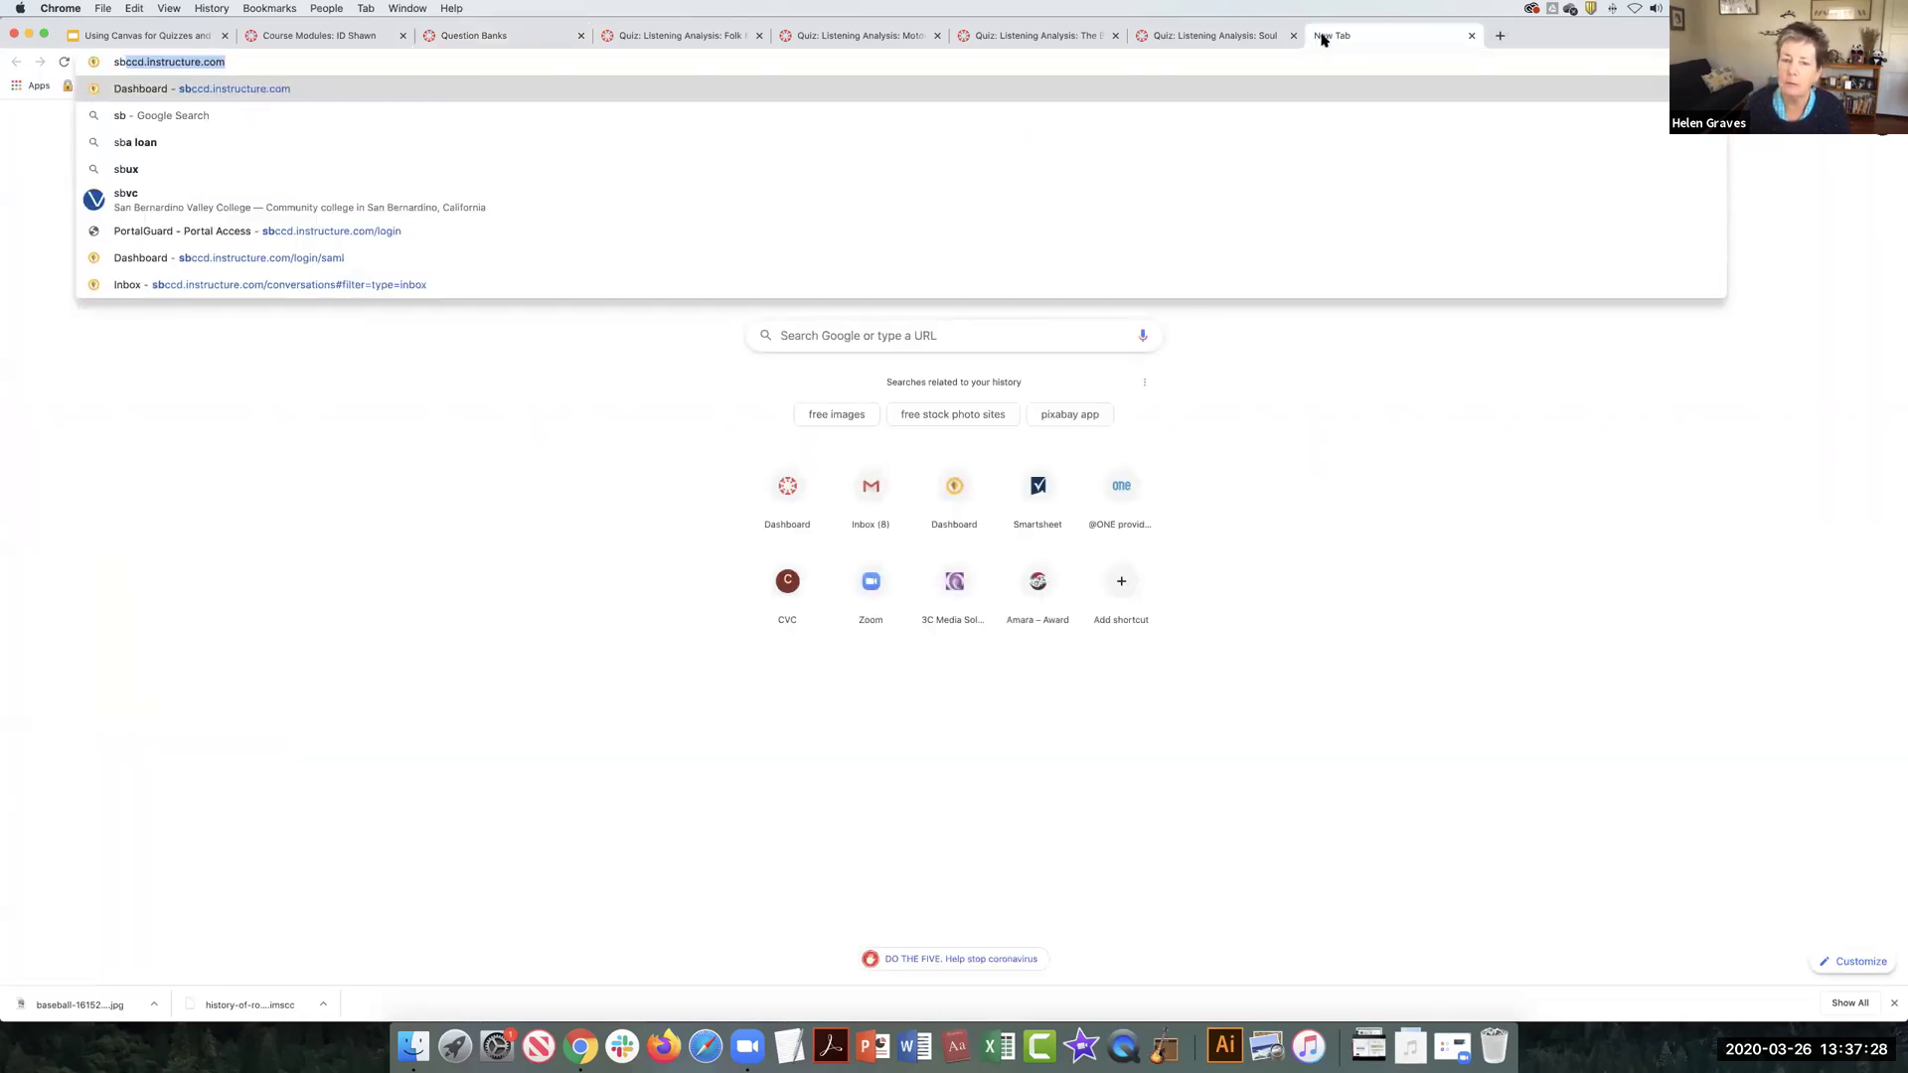
pyautogui.press('Return')
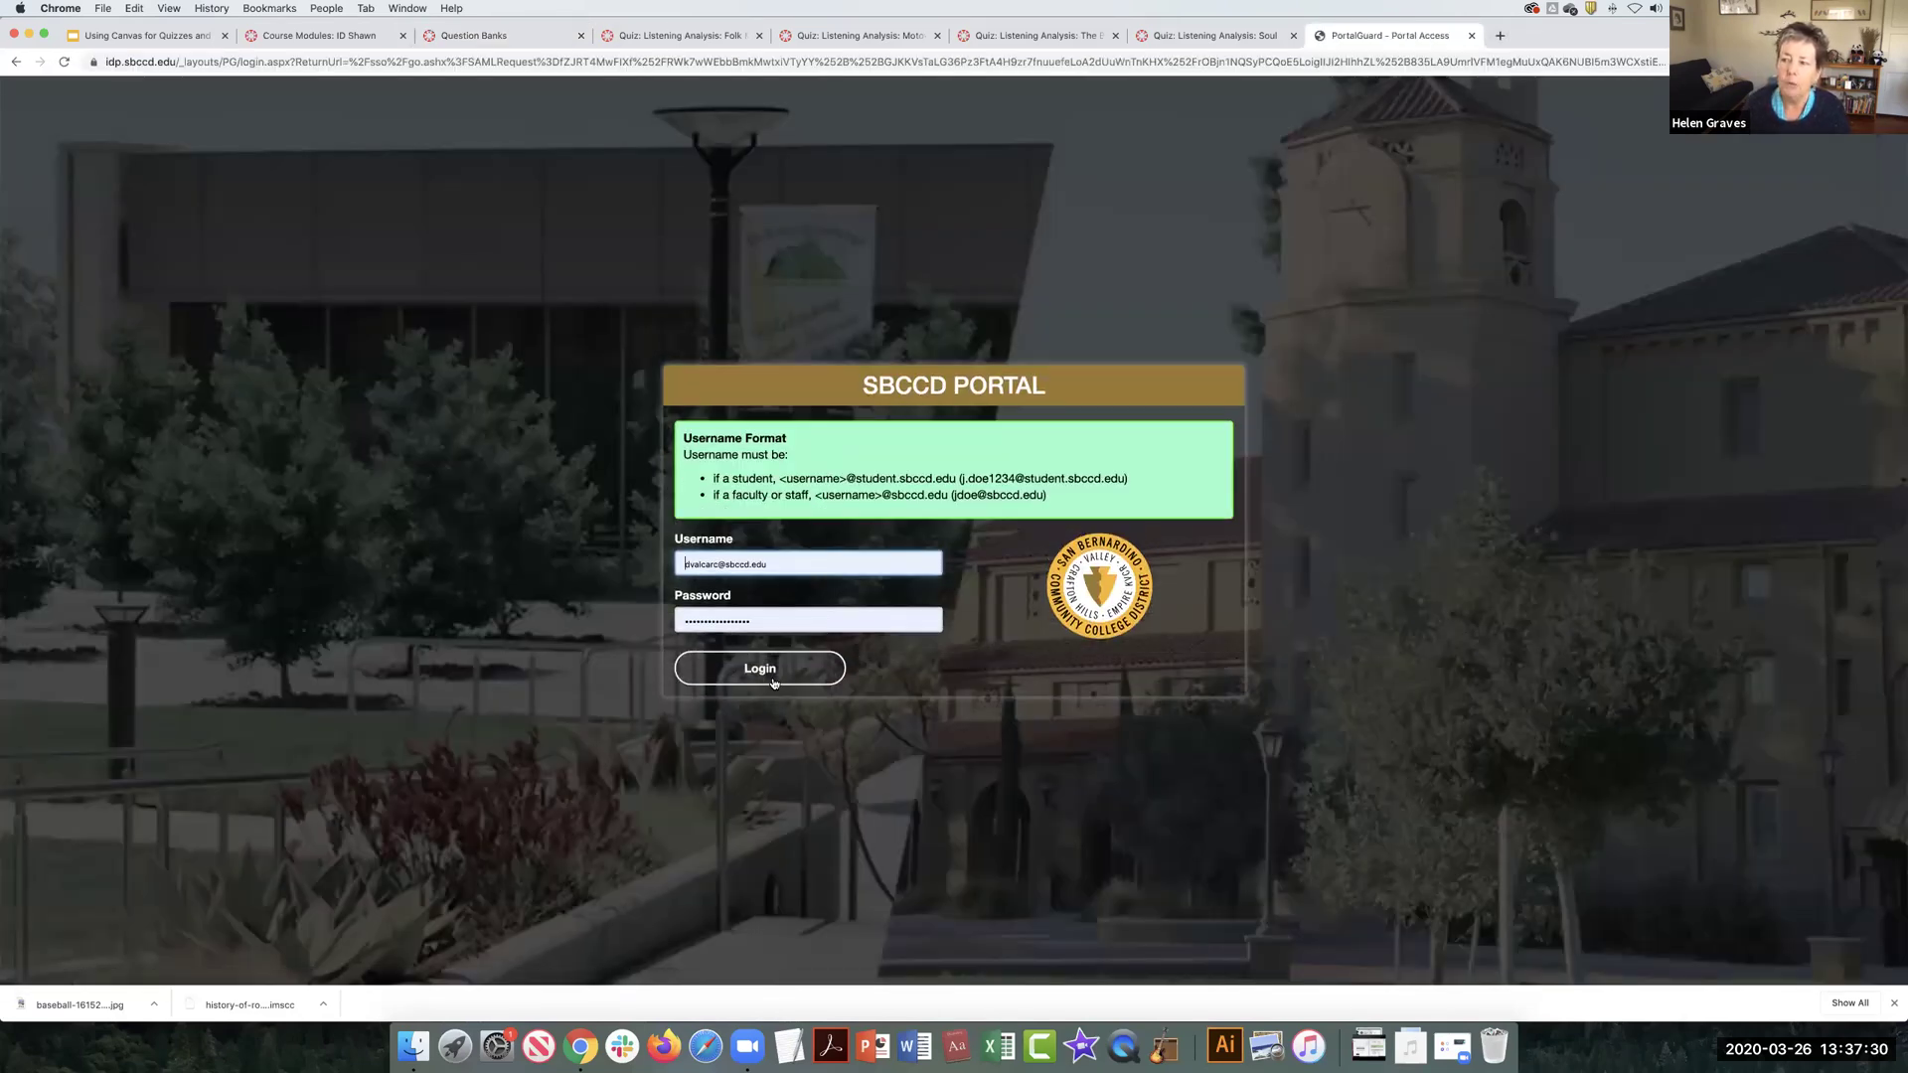
pyautogui.click(774, 682)
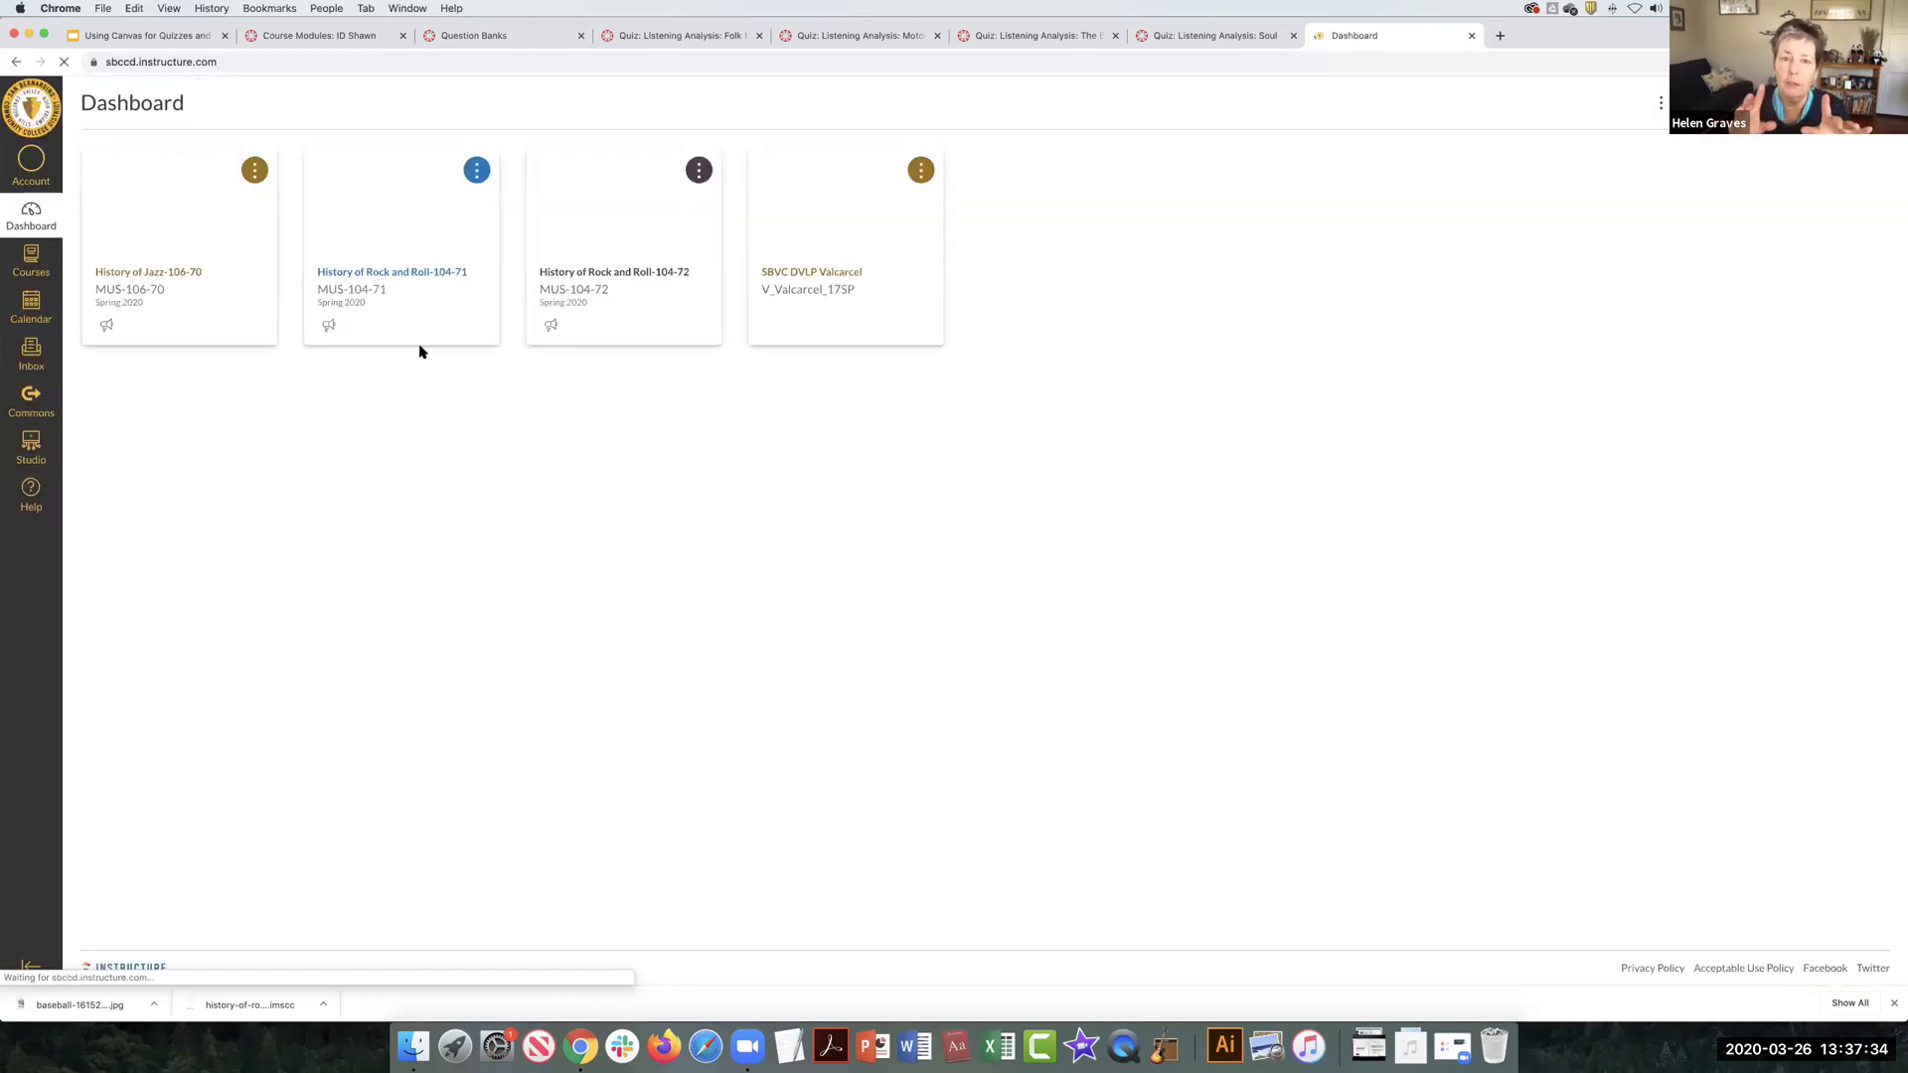
# Step: Go to the quizzes of the History of Rock and Roll-104-71 course and show its question banks
pyautogui.click(374, 235)
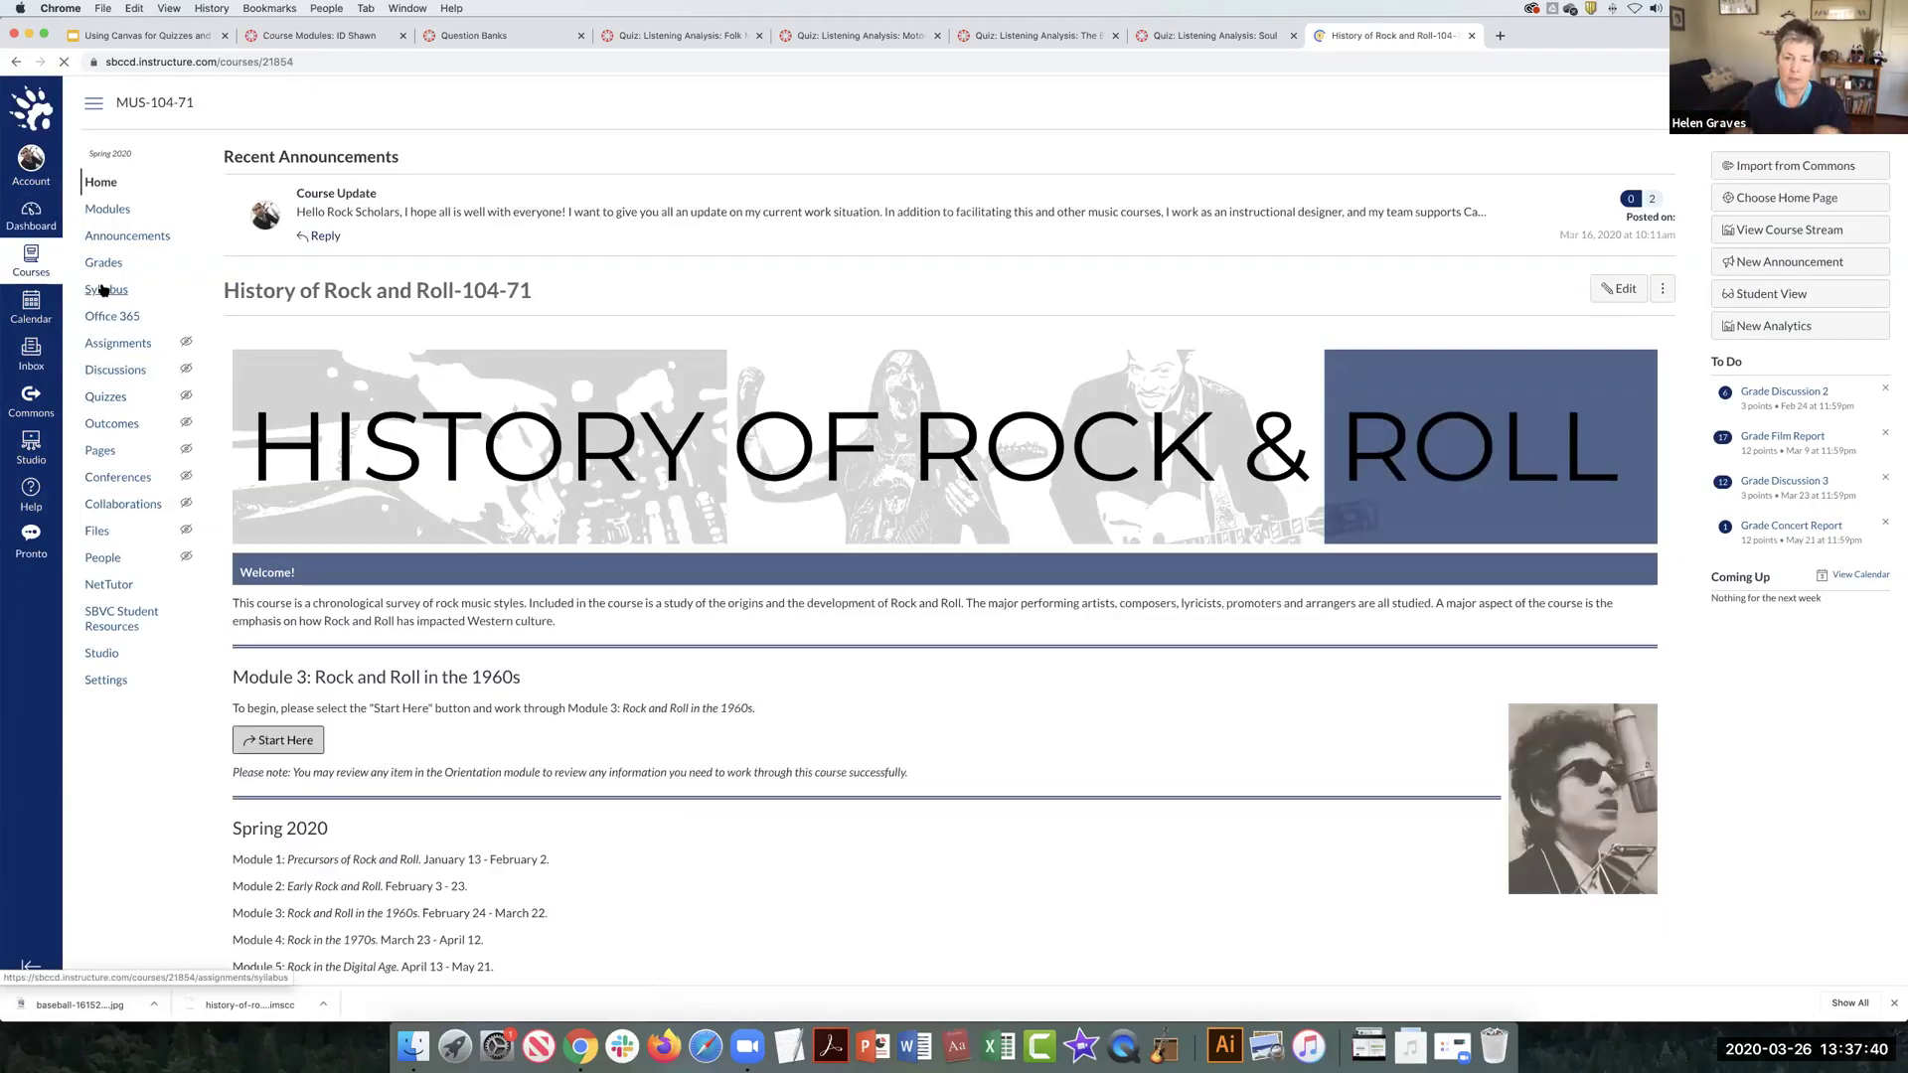
pyautogui.click(105, 396)
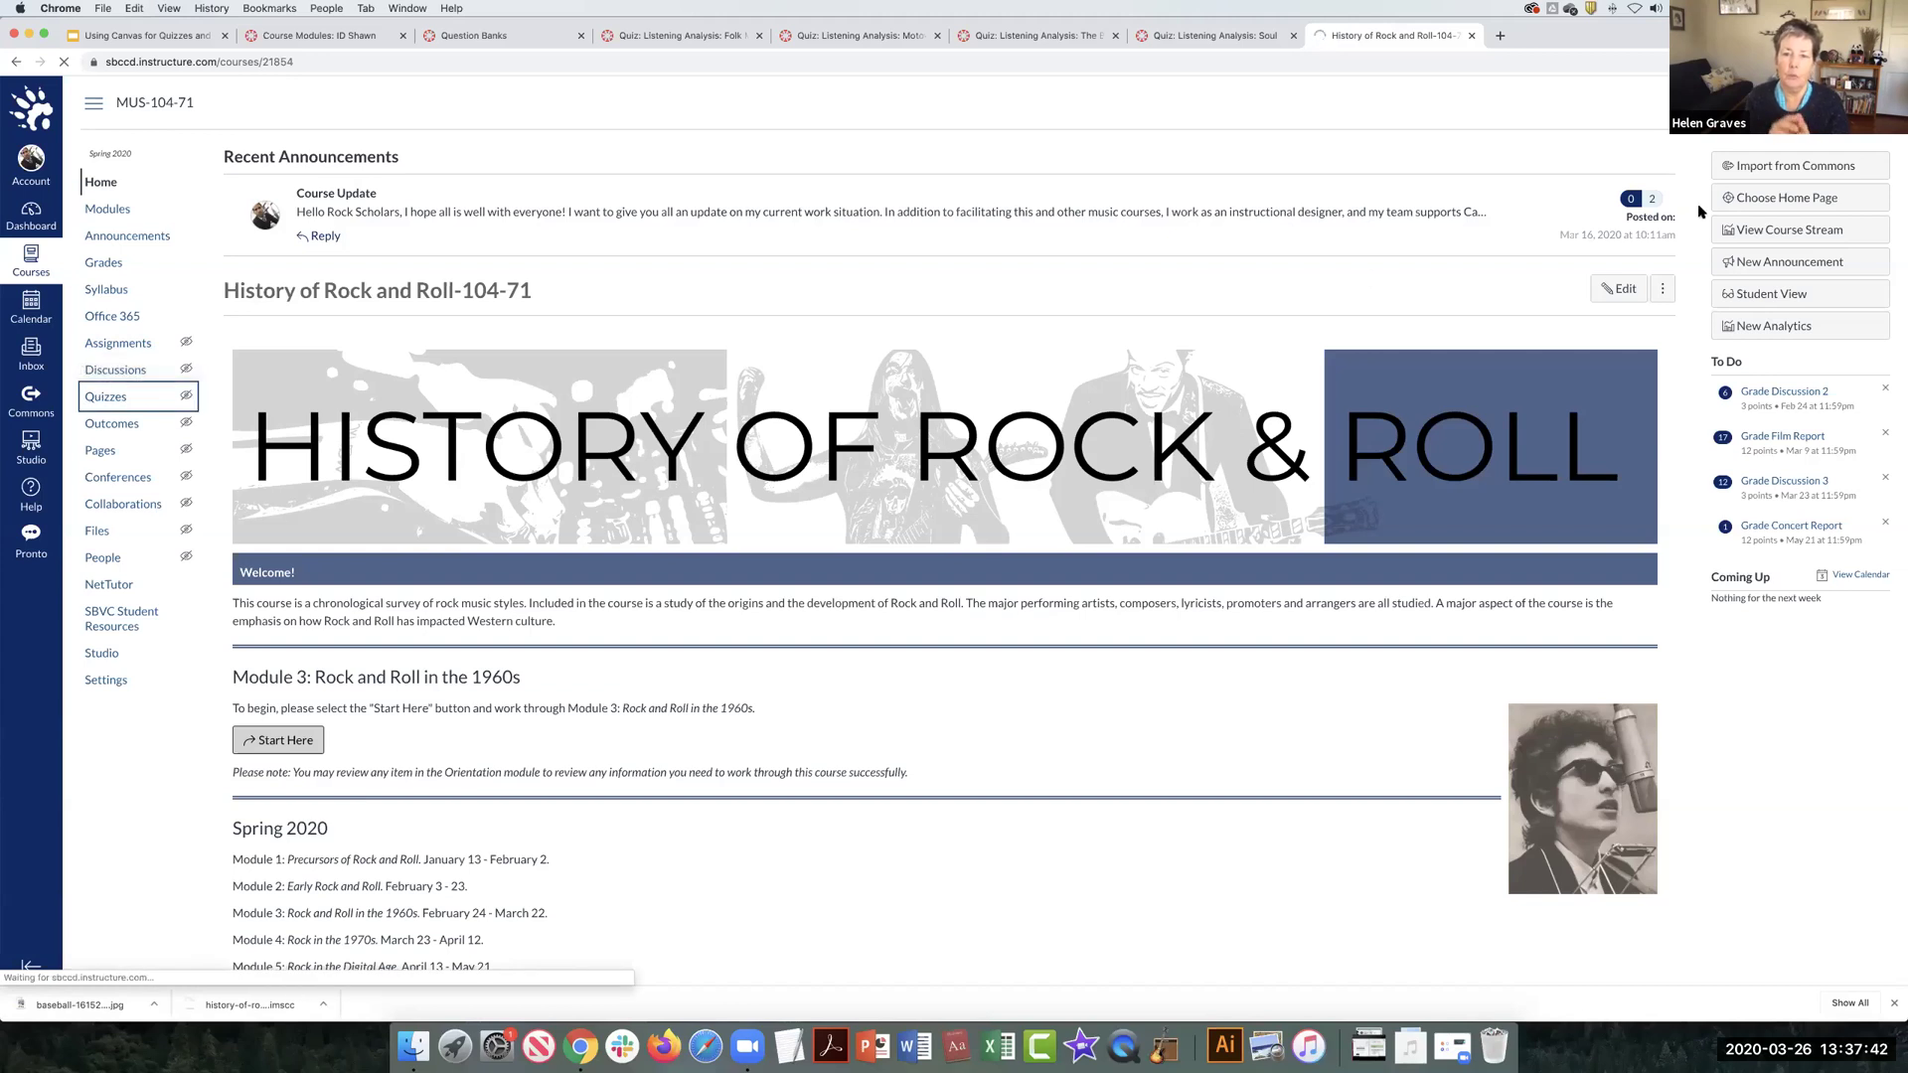
pyautogui.click(1877, 161)
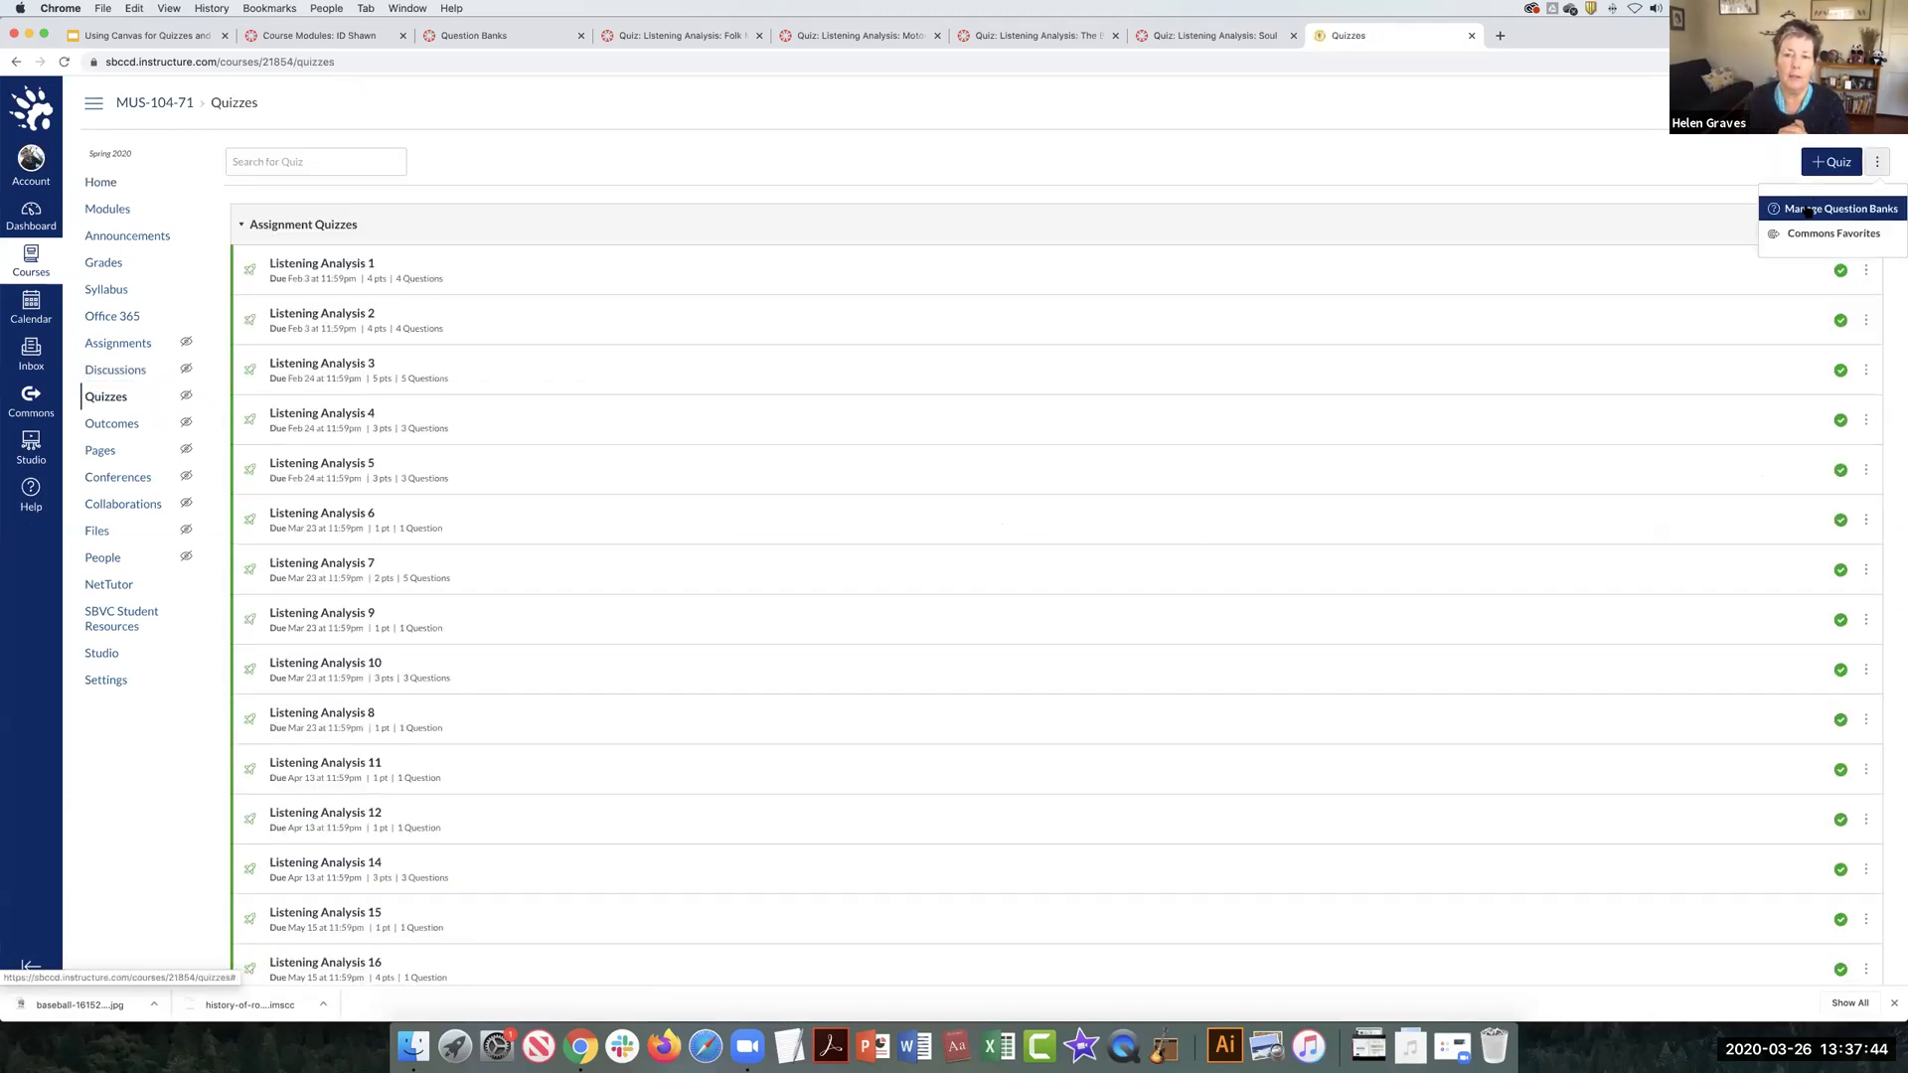
pyautogui.click(1806, 209)
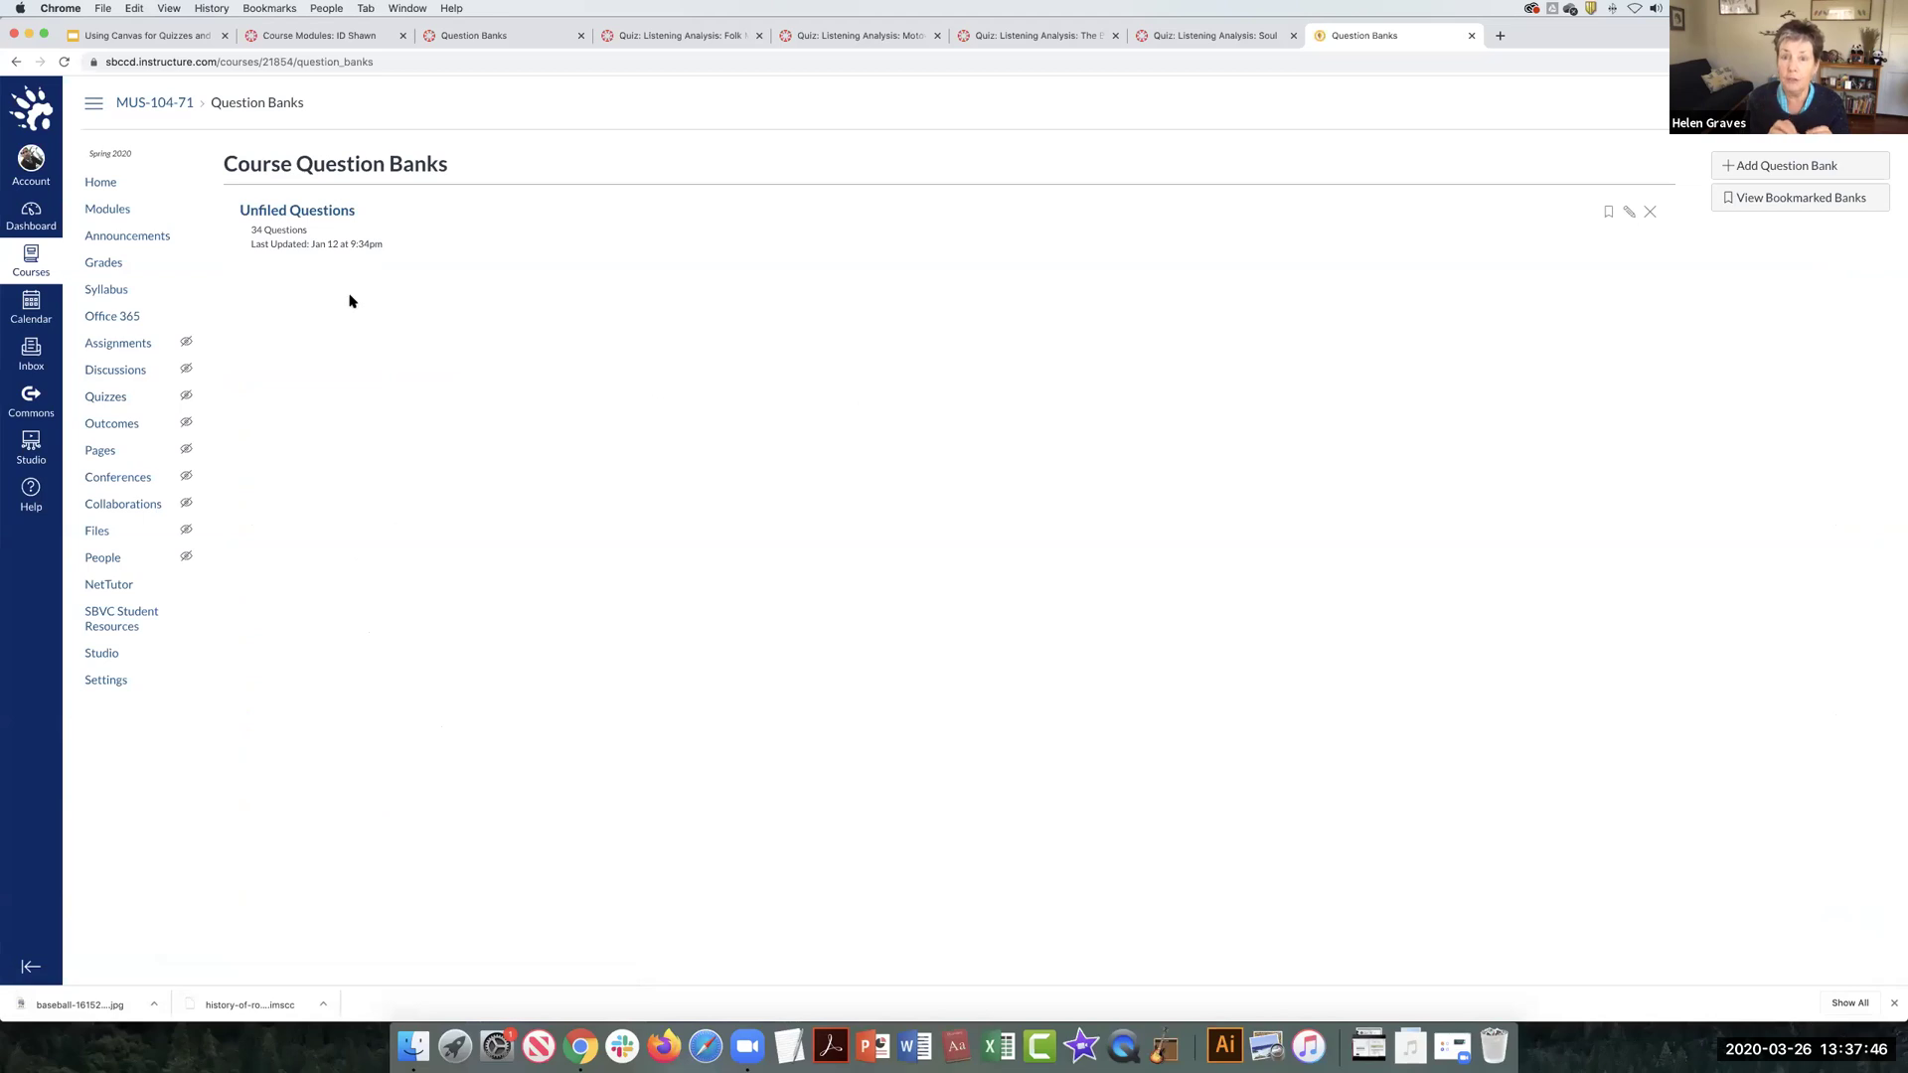
# Step: Look through the questions in the Unfiled Questions bank and return to the list of question banks
pyautogui.click(318, 210)
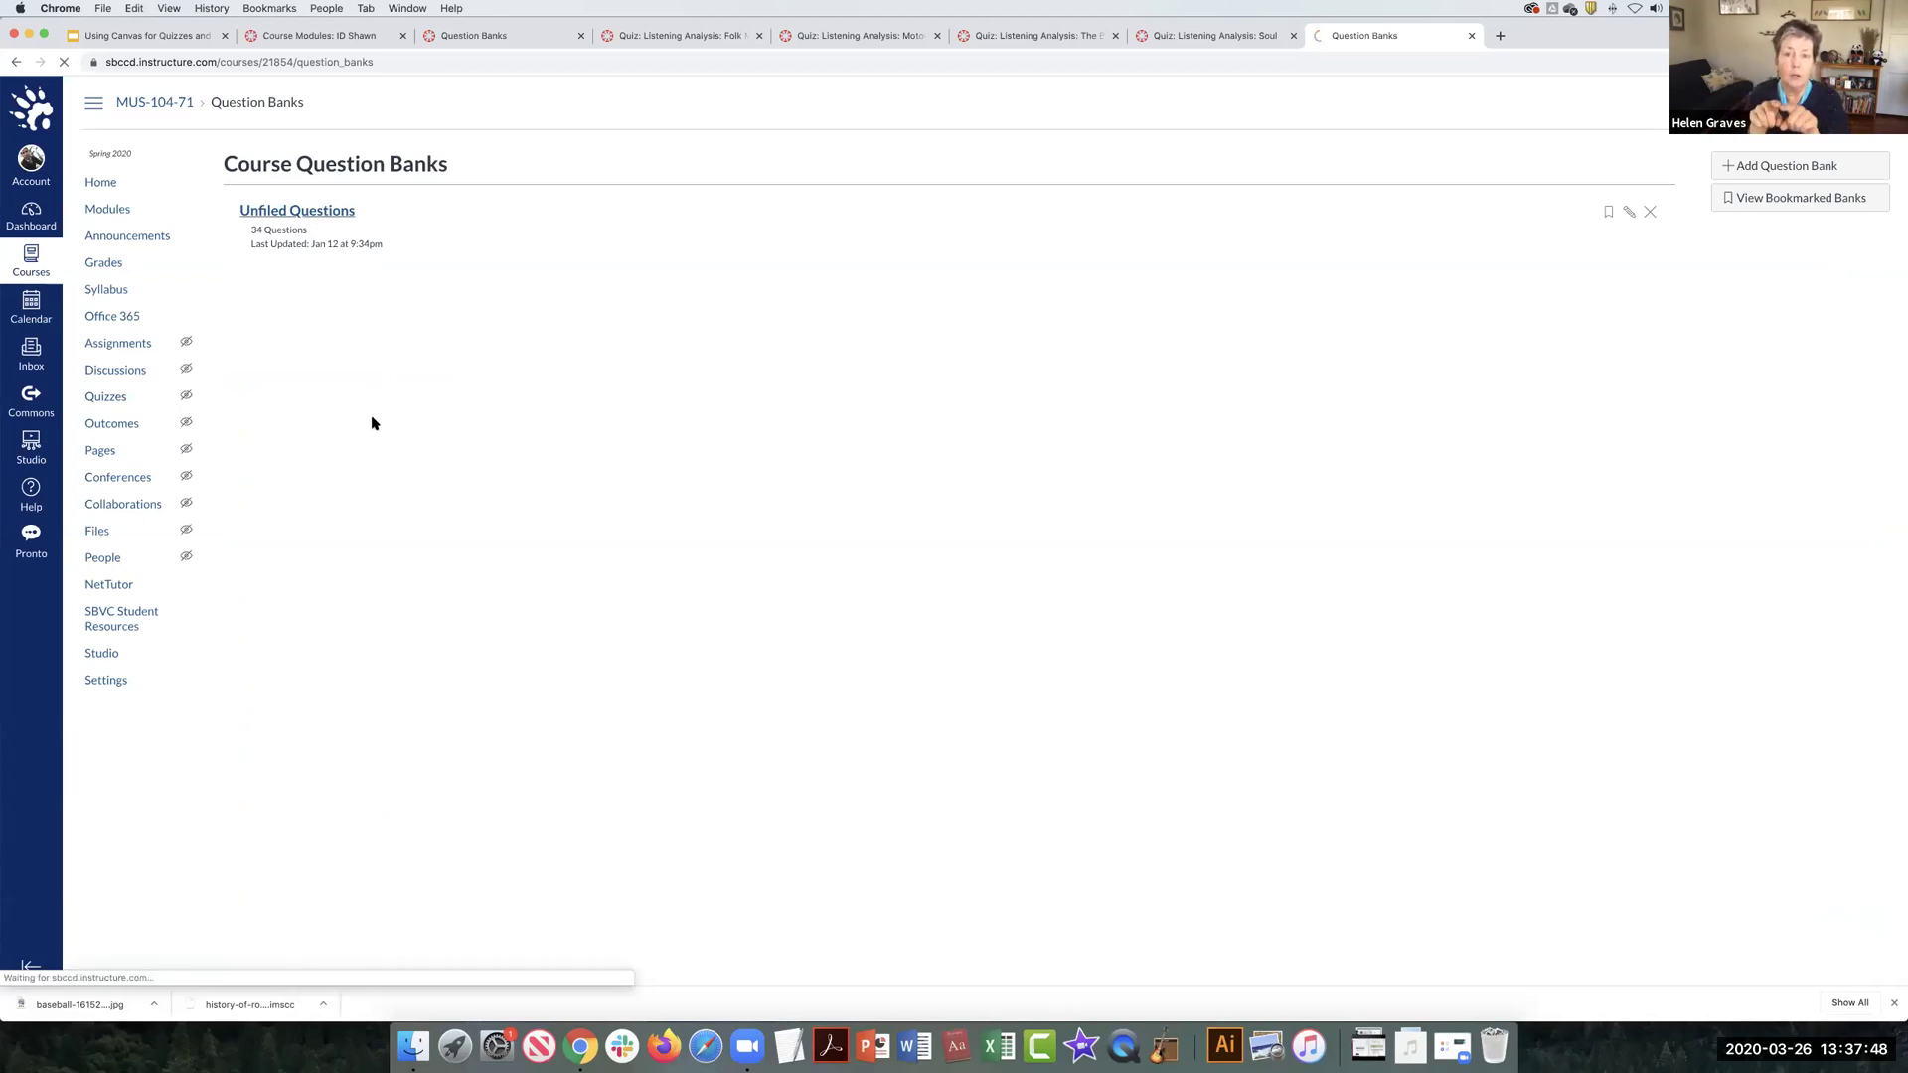
pyautogui.scroll(-10, 426, 426)
pyautogui.scroll(-15, 429, 433)
pyautogui.scroll(20, 429, 434)
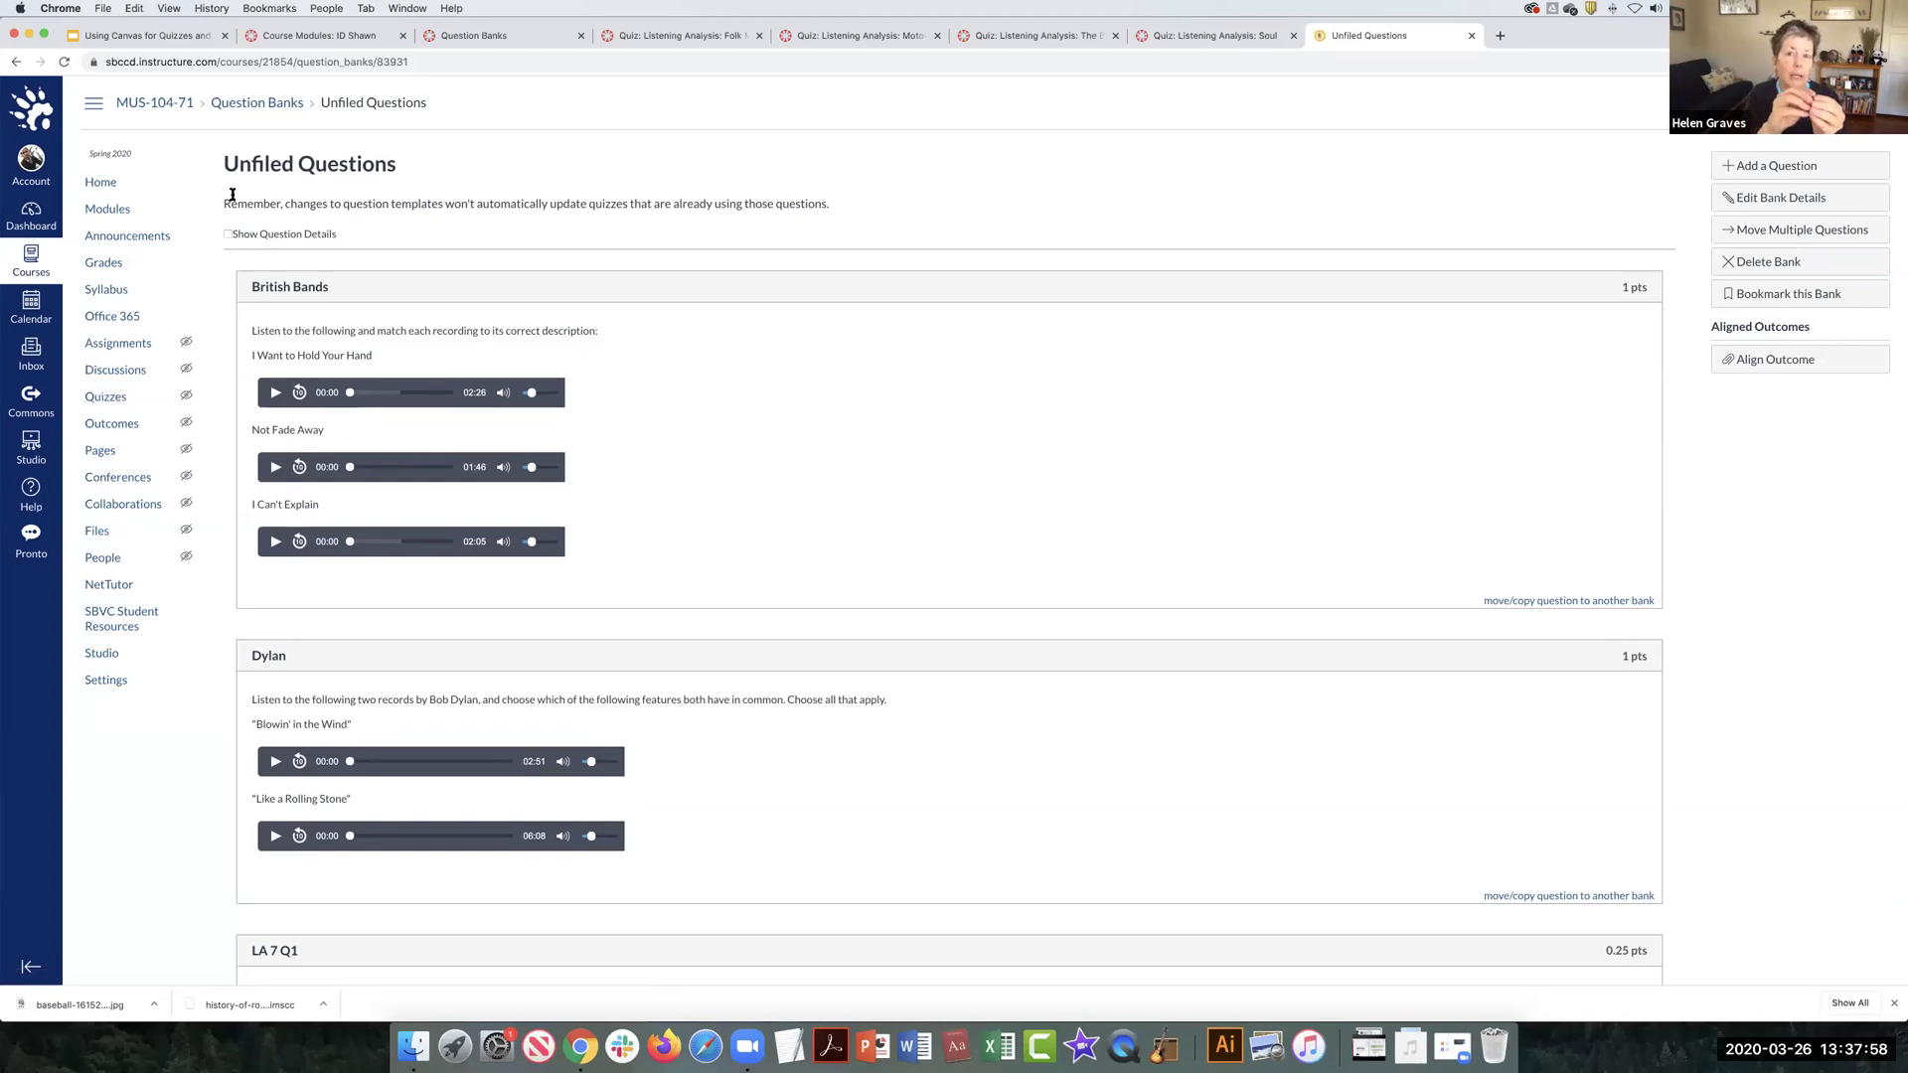
pyautogui.click(260, 105)
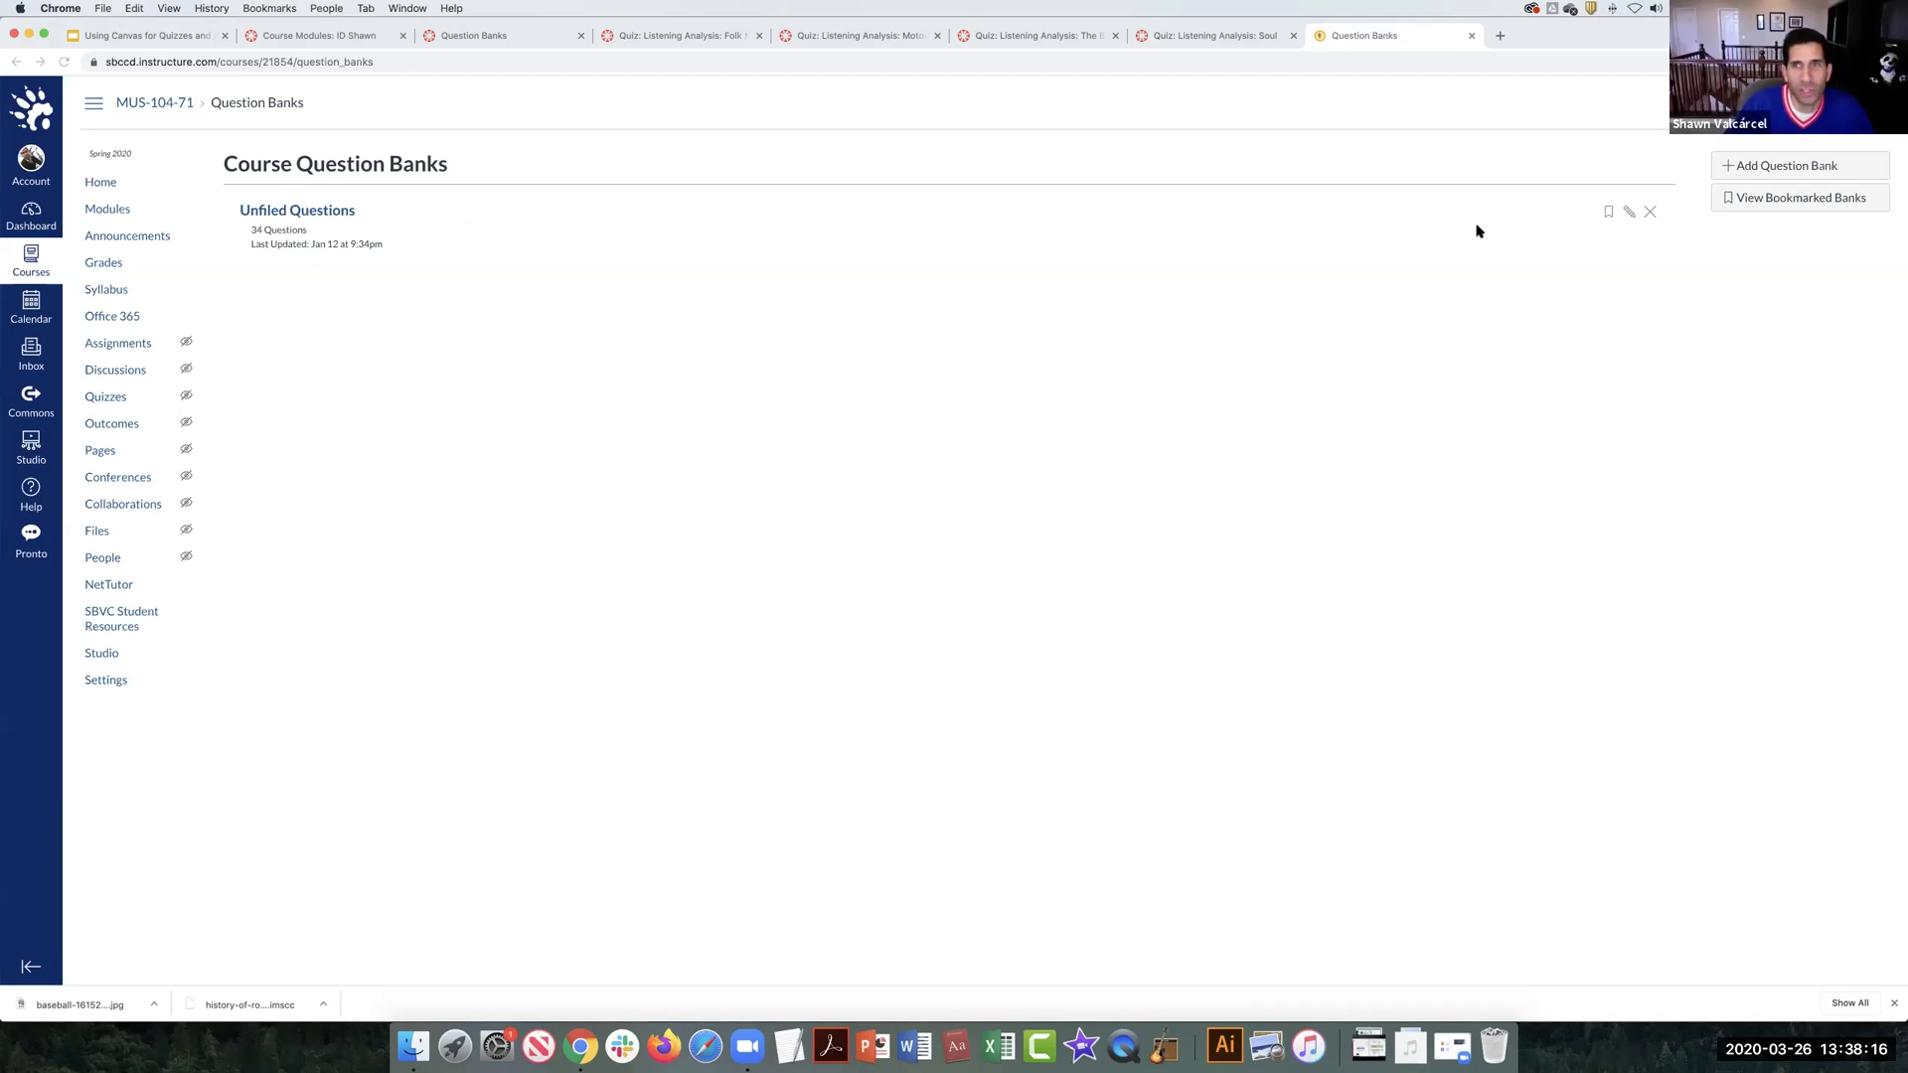
# Step: Rename the Unfiled Questions bank as "History of Rock & Roll"
pyautogui.click(1628, 213)
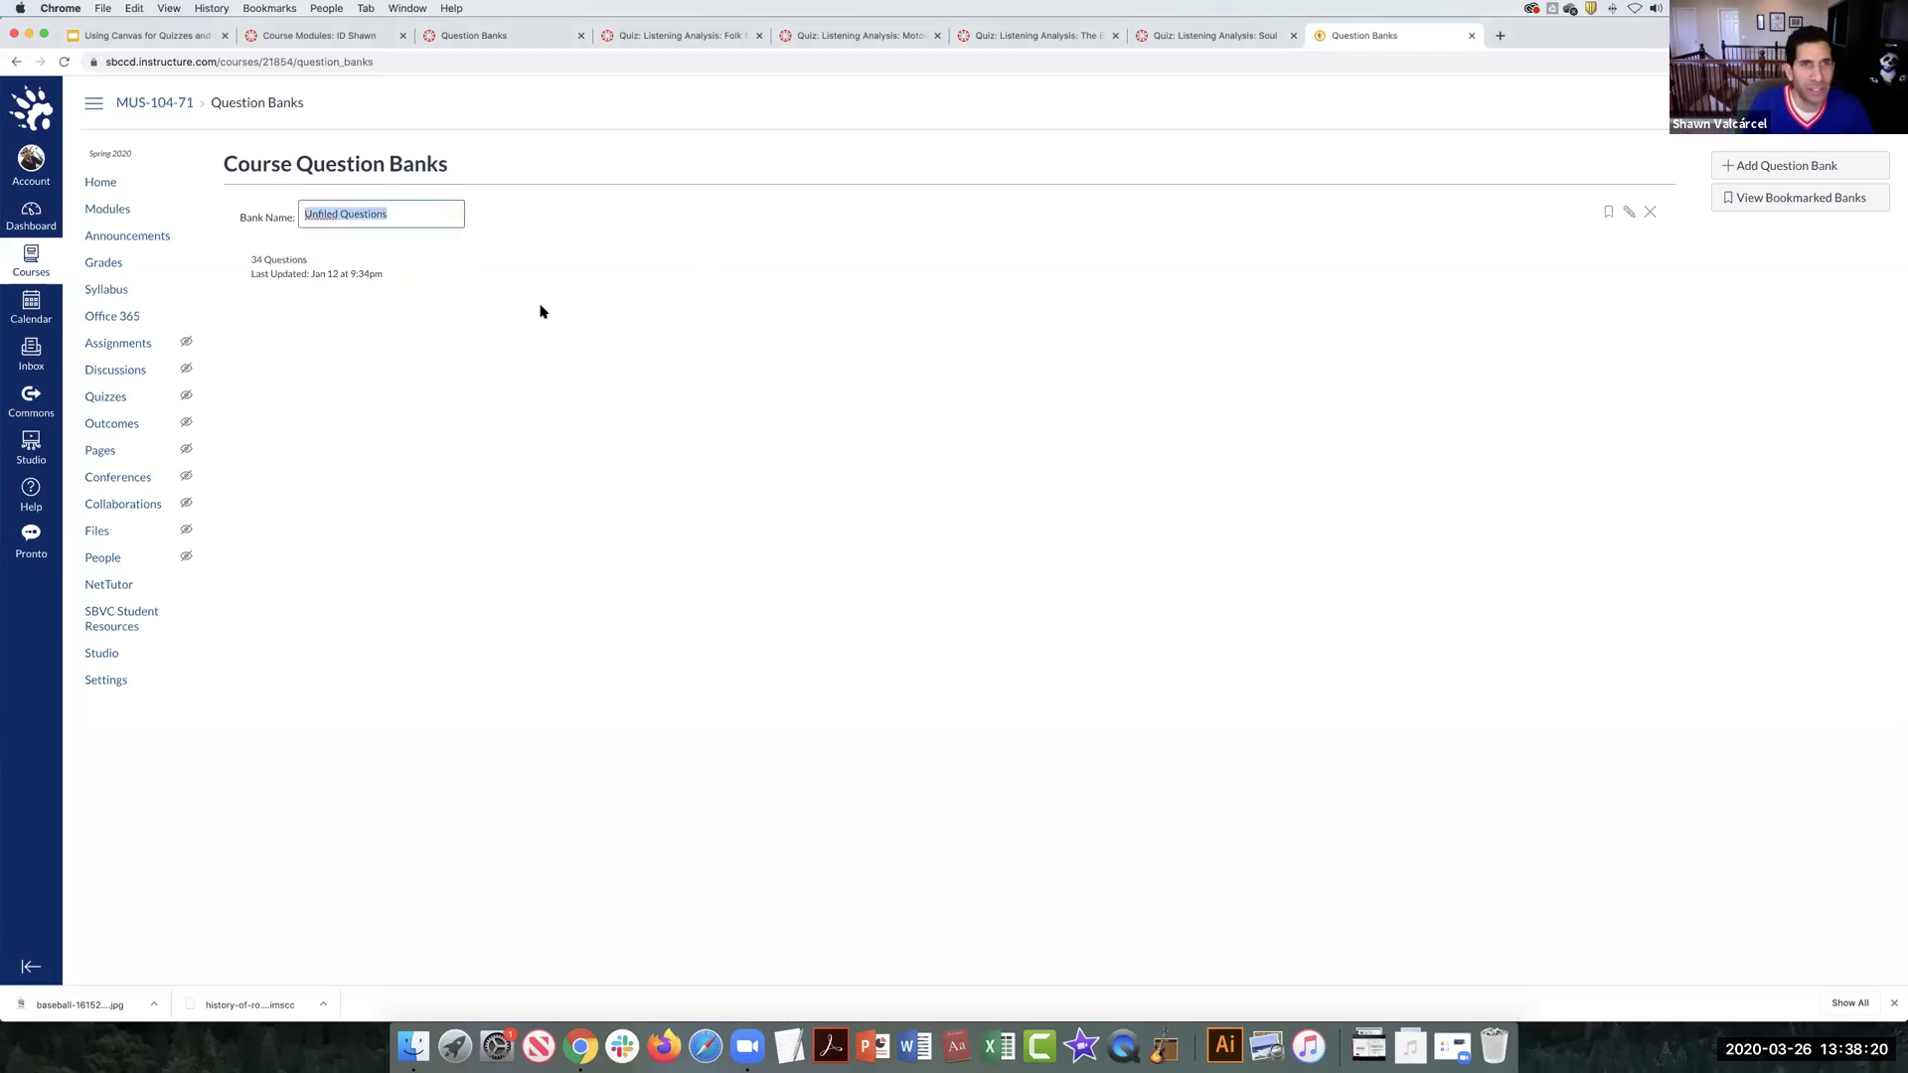
pyautogui.write('History of Rock & Ro')
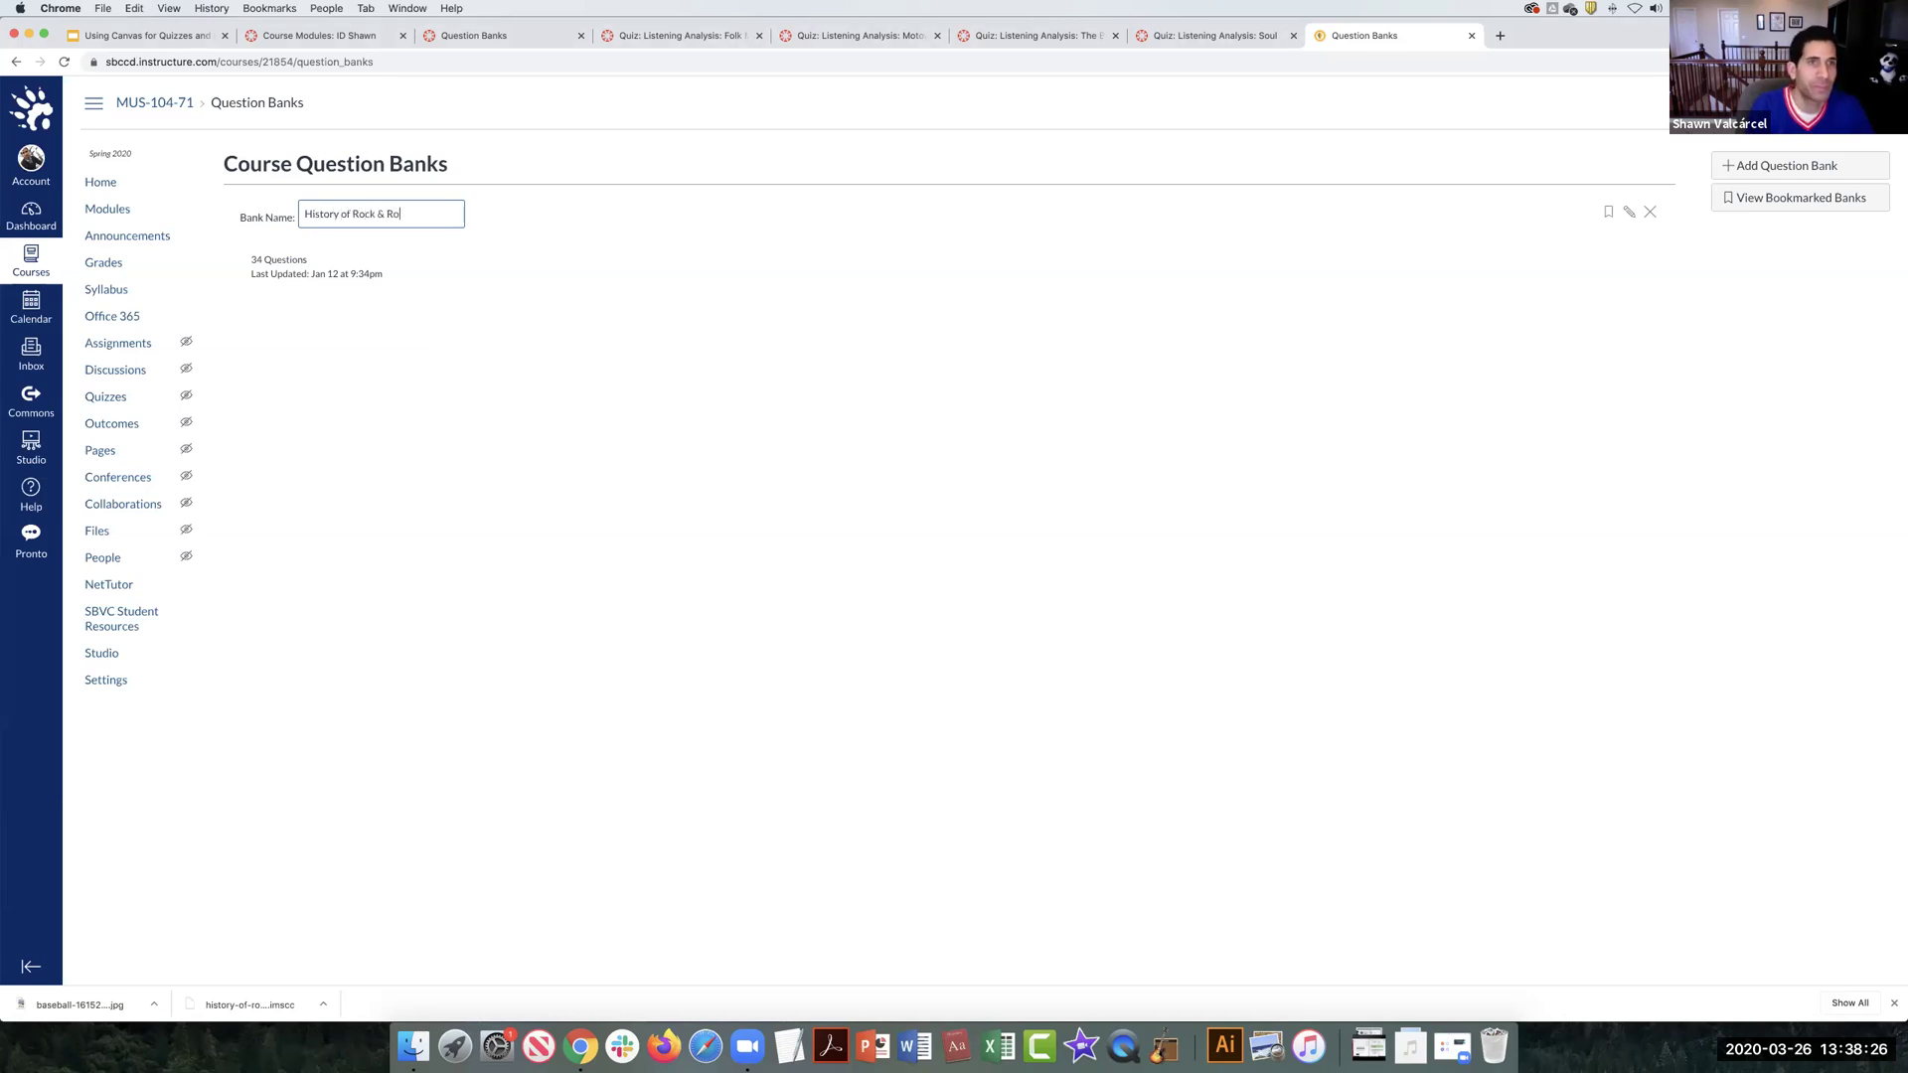
pyautogui.write('ll')
pyautogui.press('Return')
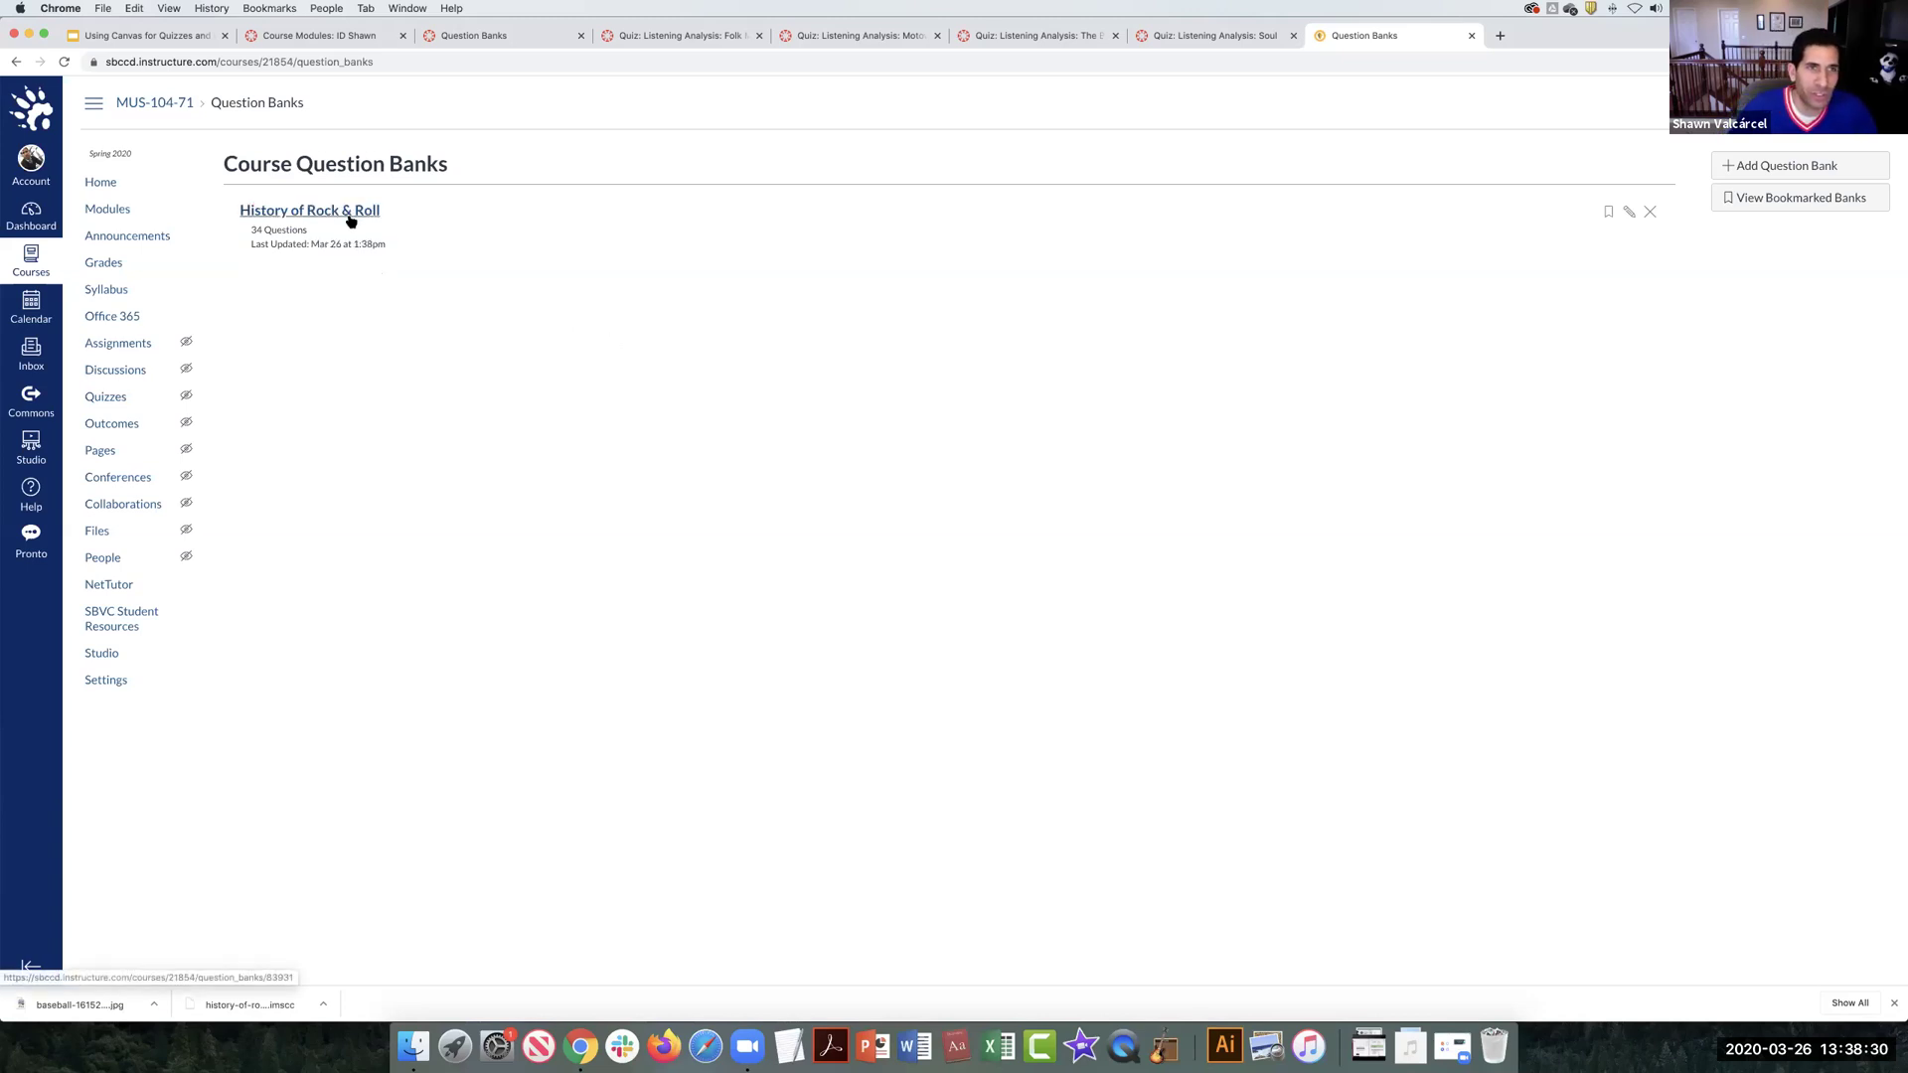
# Step: Create a new quiz in the MUS-104-71 course and title it "Test"
pyautogui.click(112, 397)
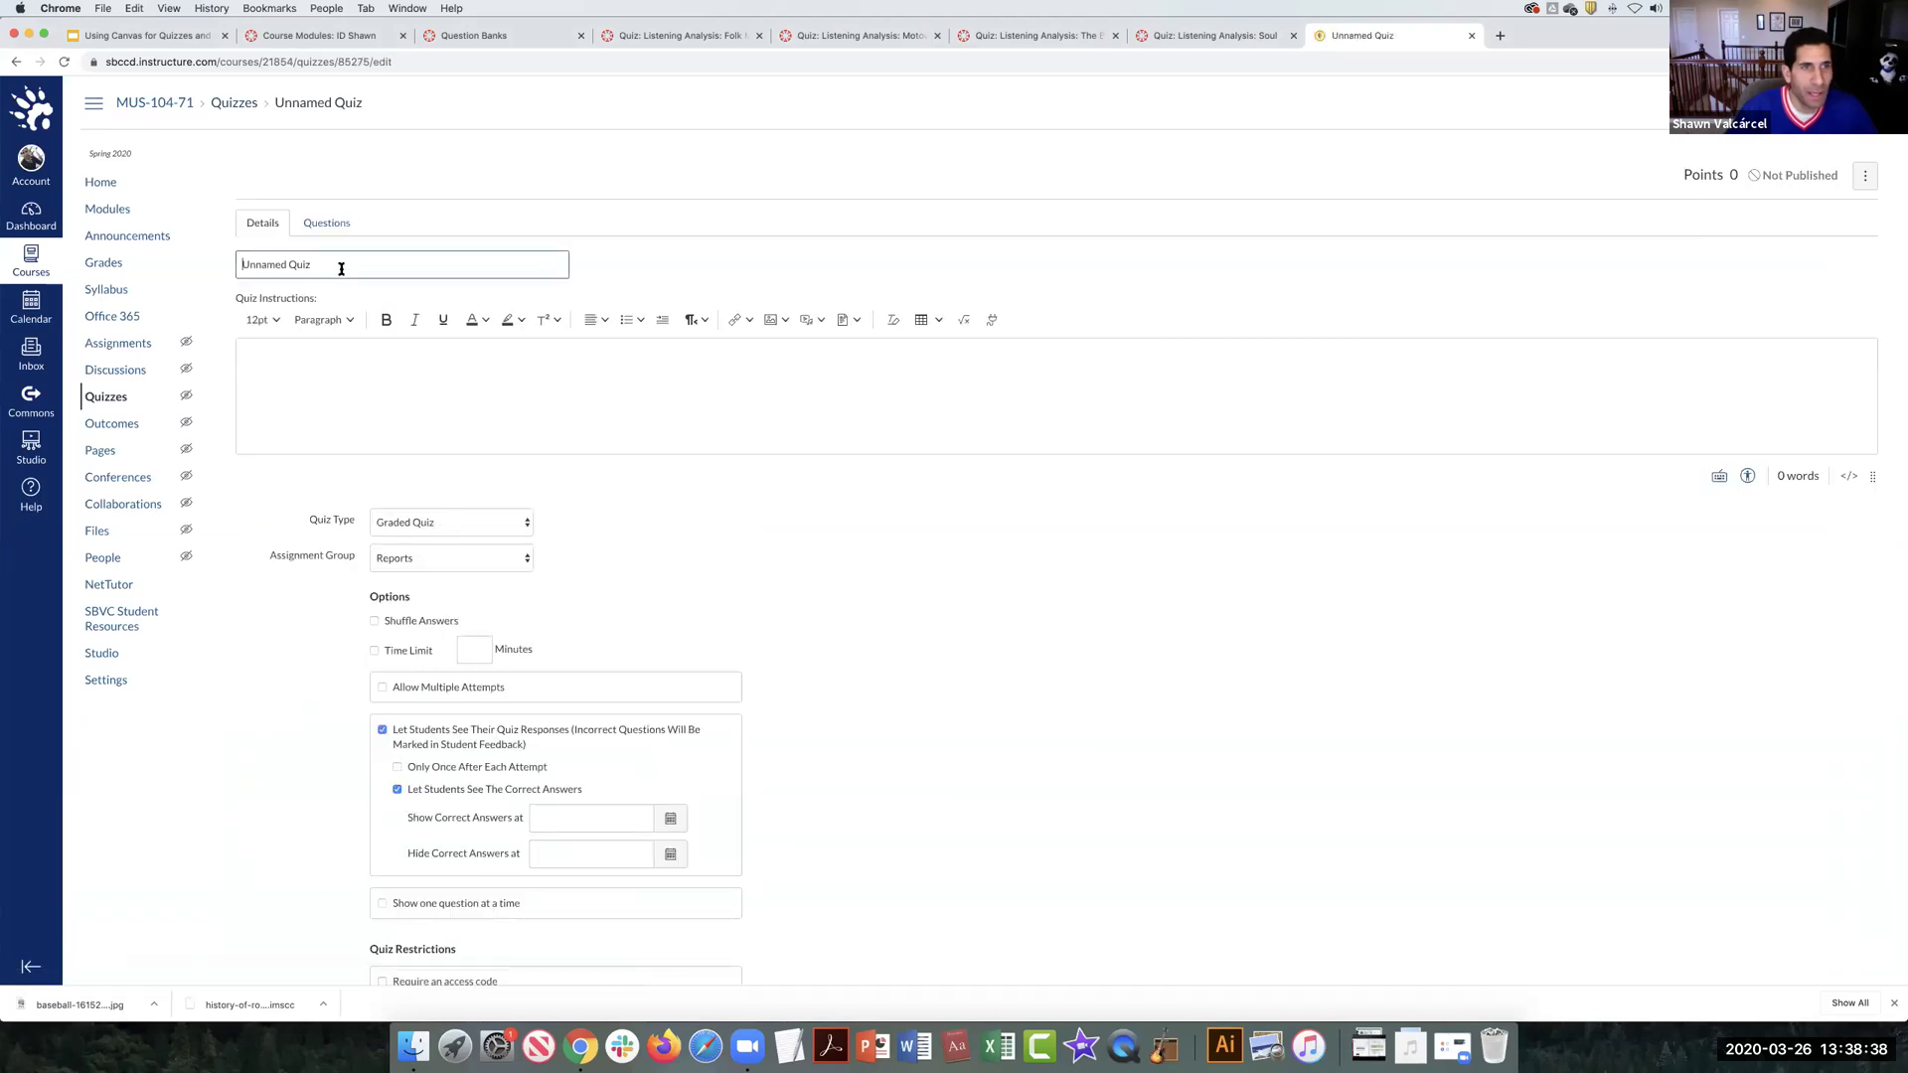
pyautogui.tripleClick(332, 265)
pyautogui.write('Test')
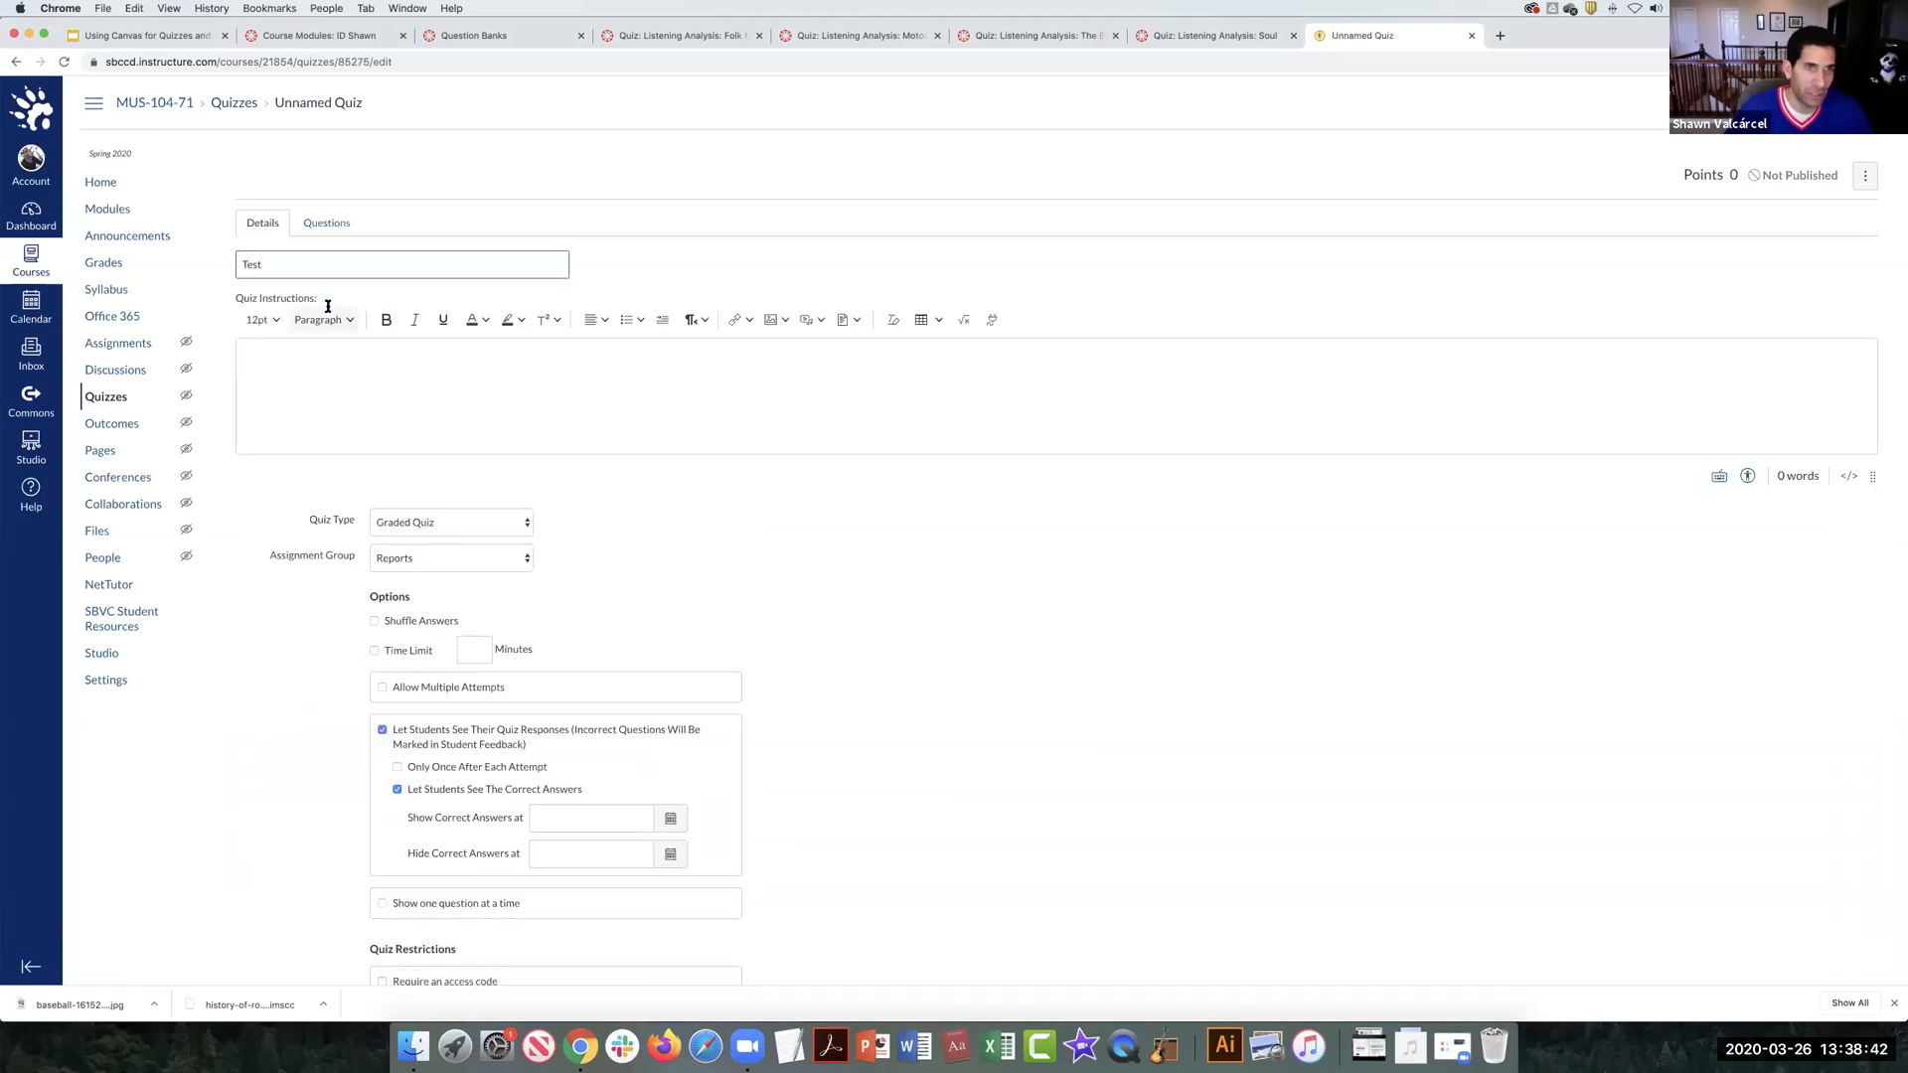
# Step: Add a question group named "1950s" that picks 10 questions at 1 pt each from the History of Rock & Roll bank
pyautogui.click(324, 222)
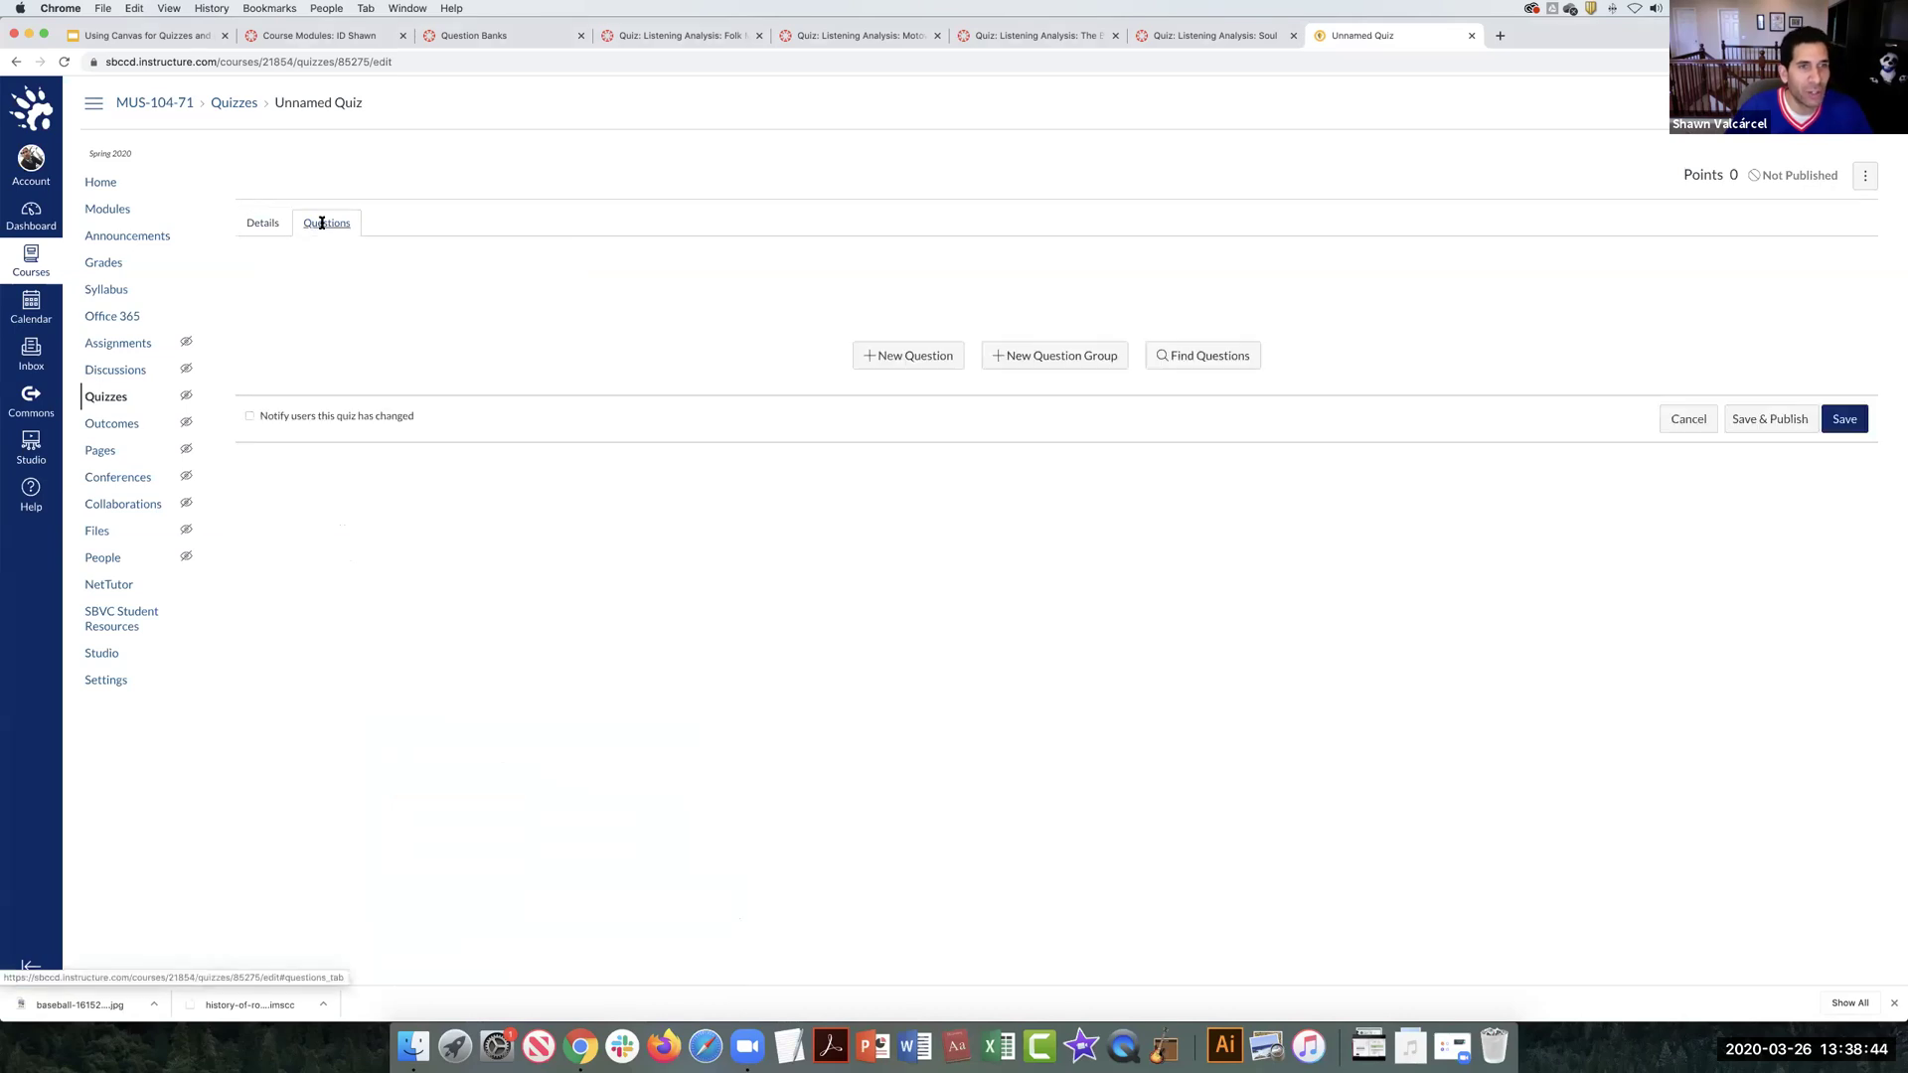
pyautogui.click(1063, 363)
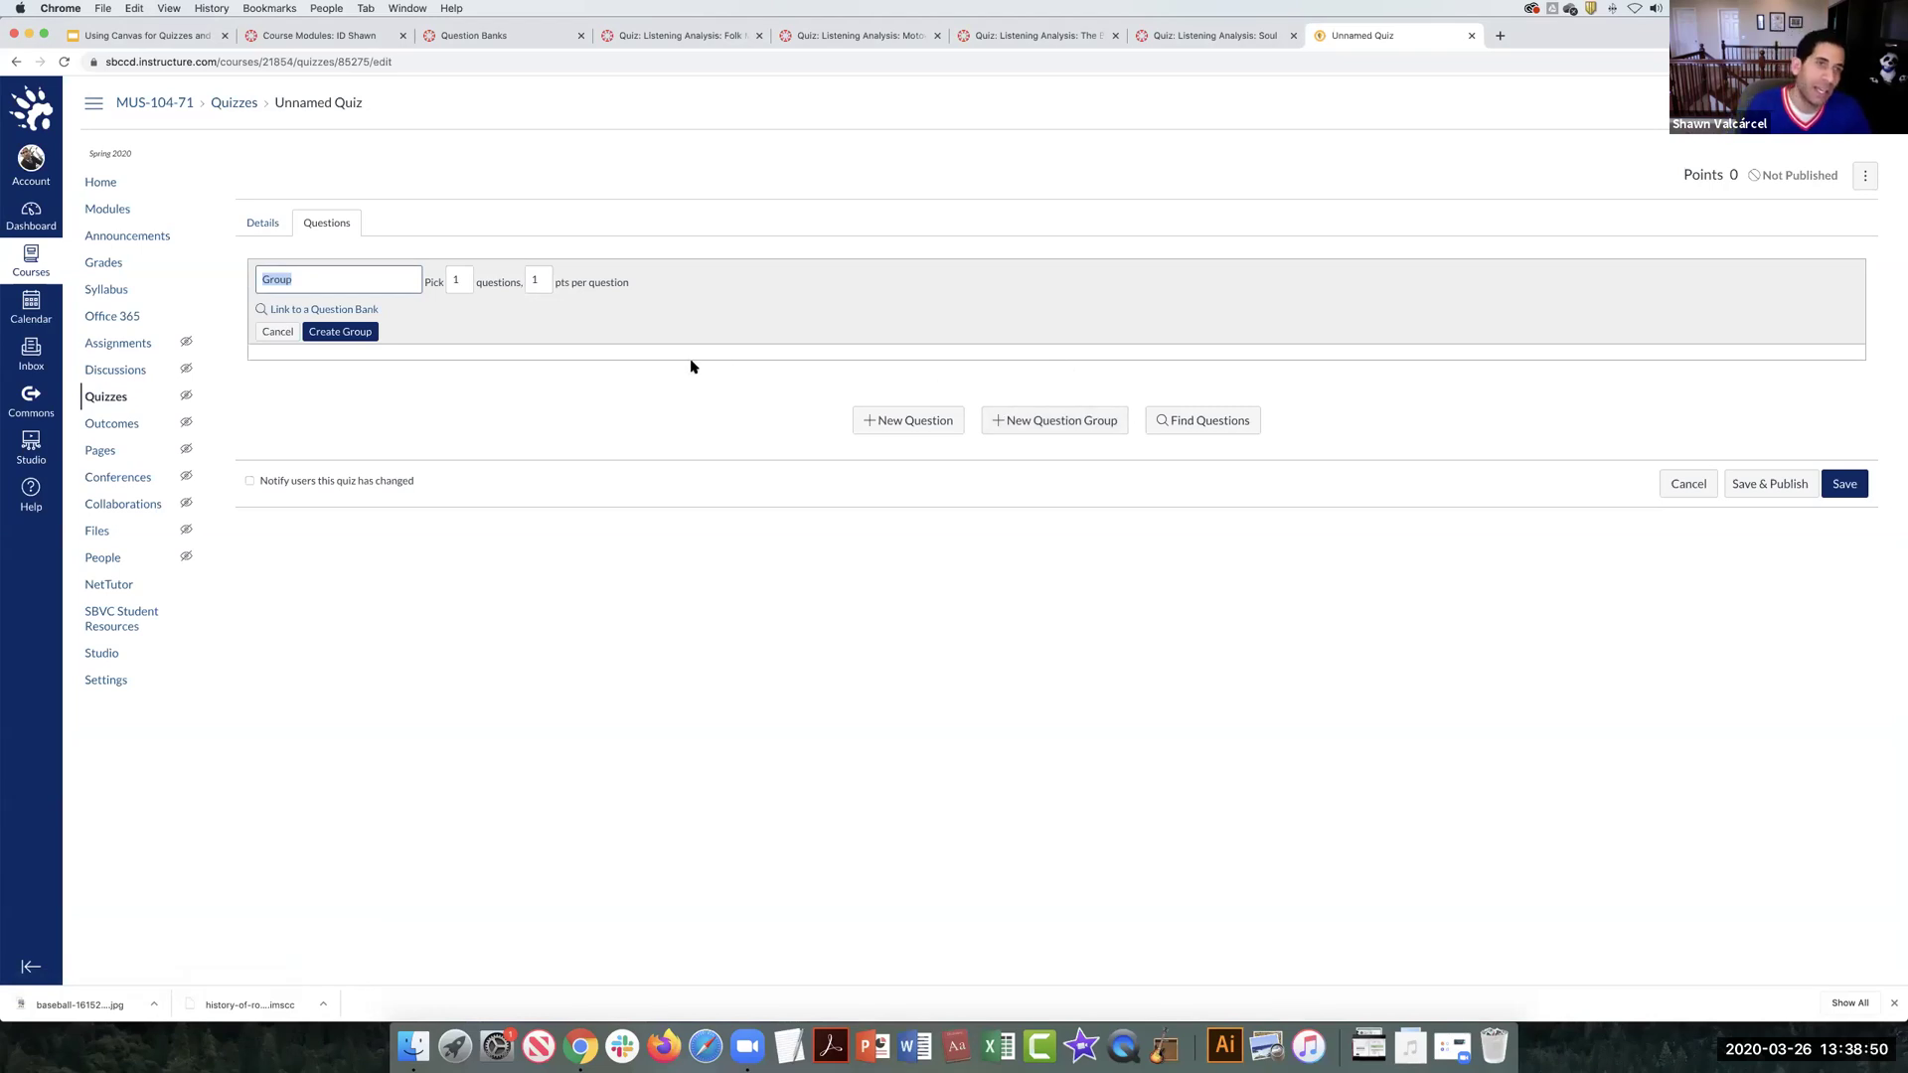
pyautogui.write('1950s')
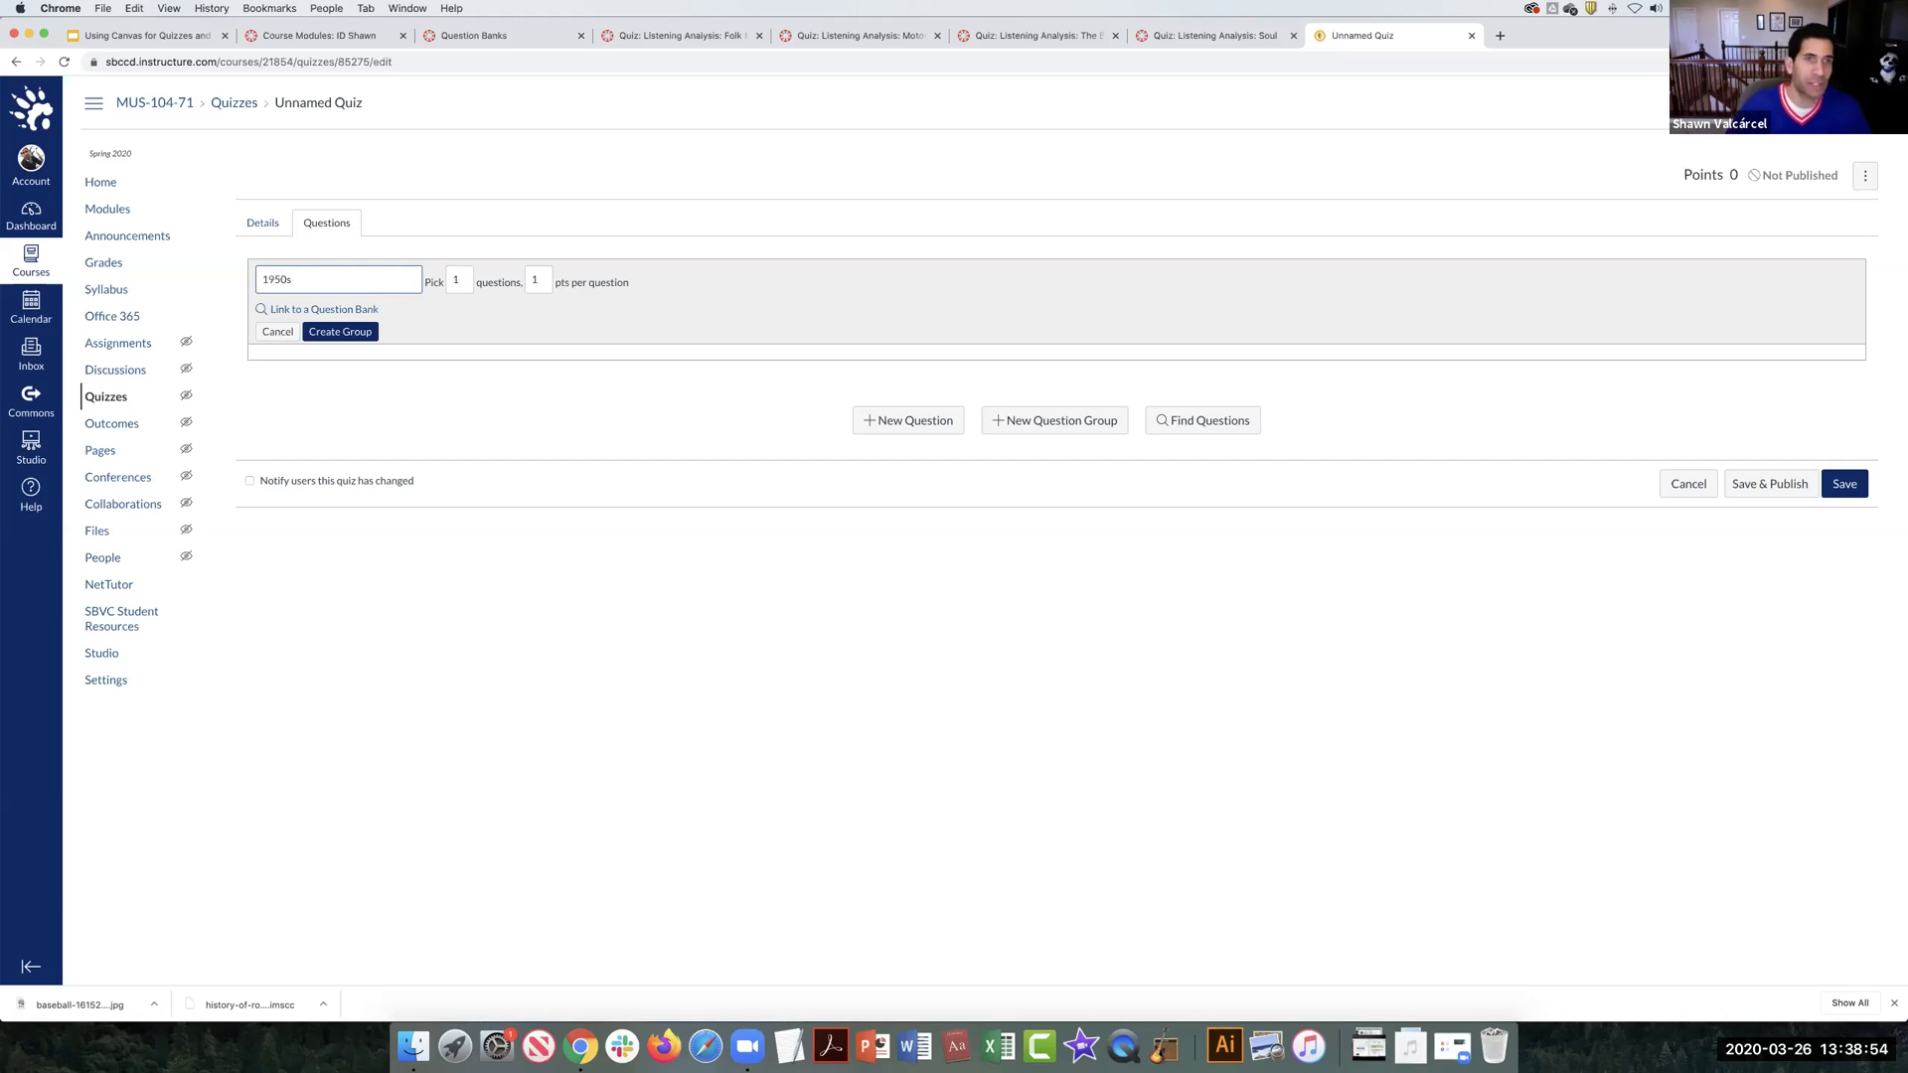
pyautogui.click(453, 279)
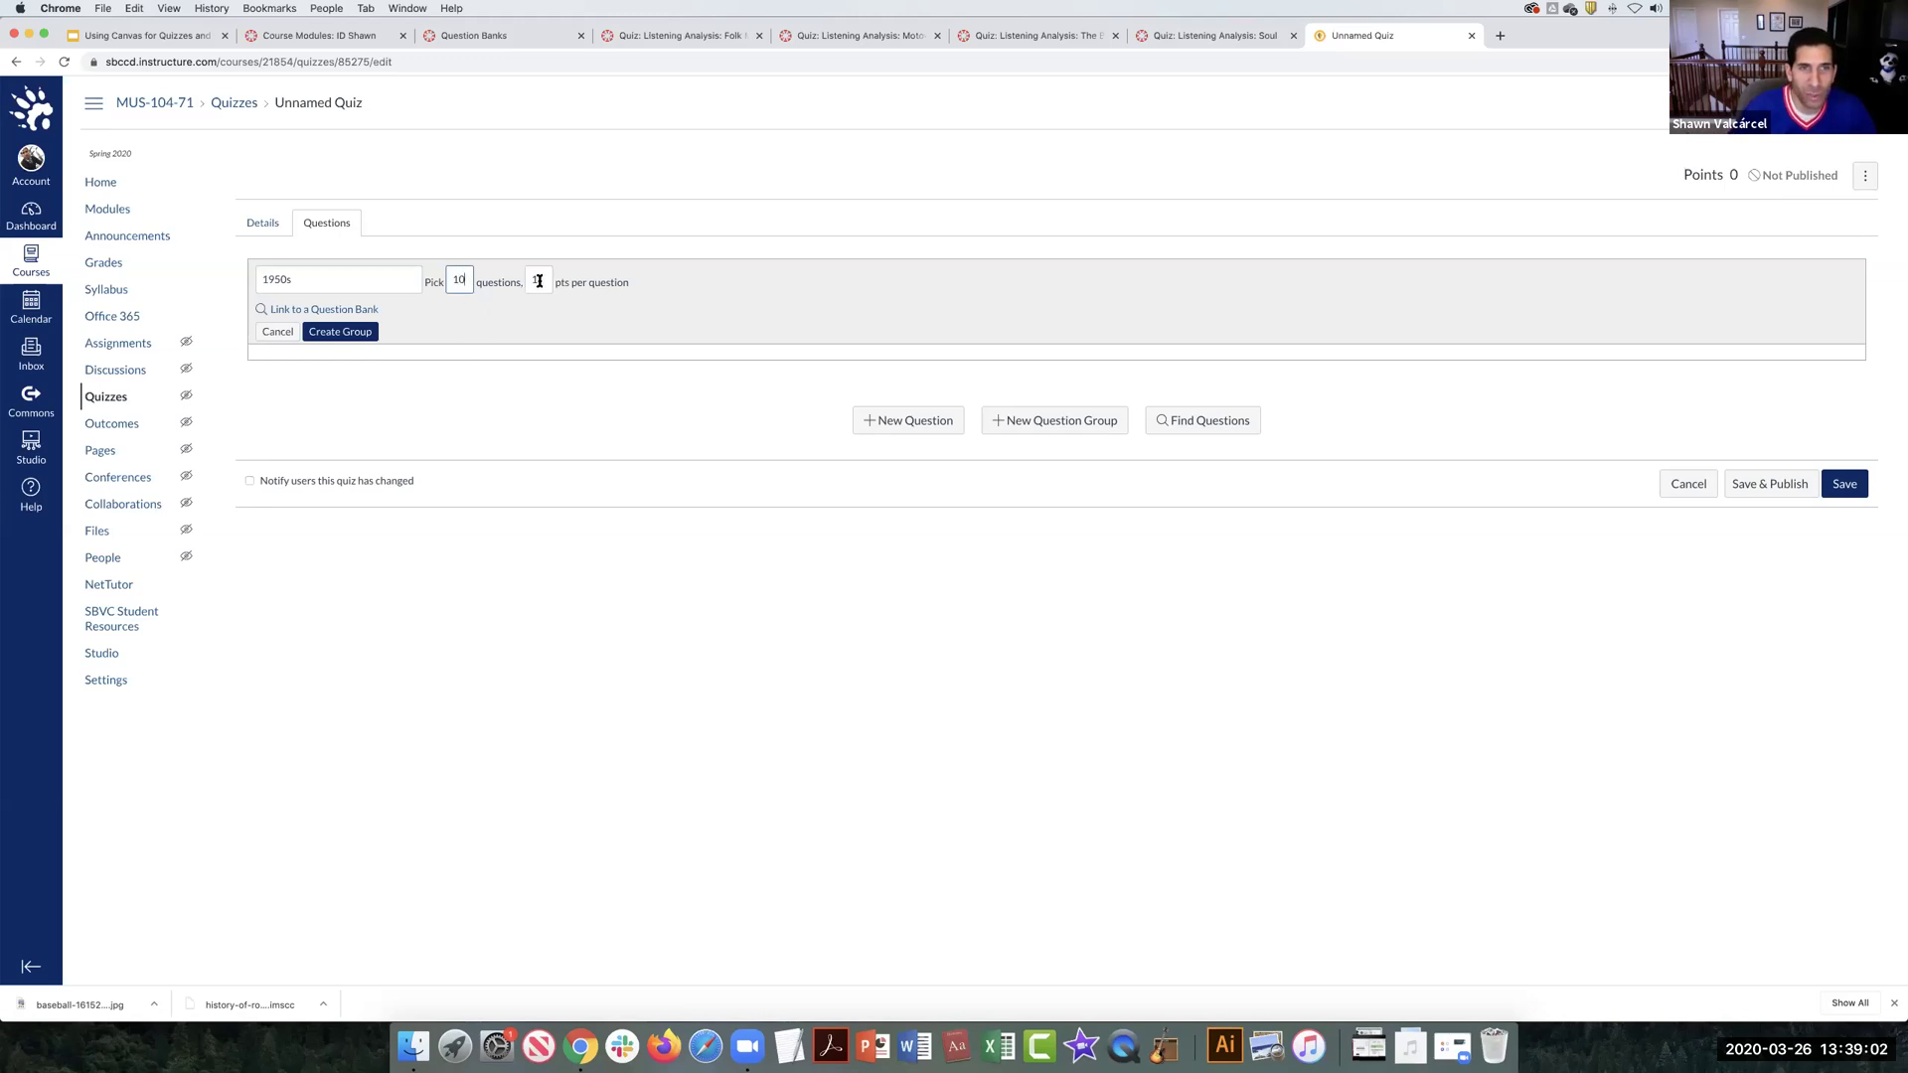
pyautogui.click(338, 310)
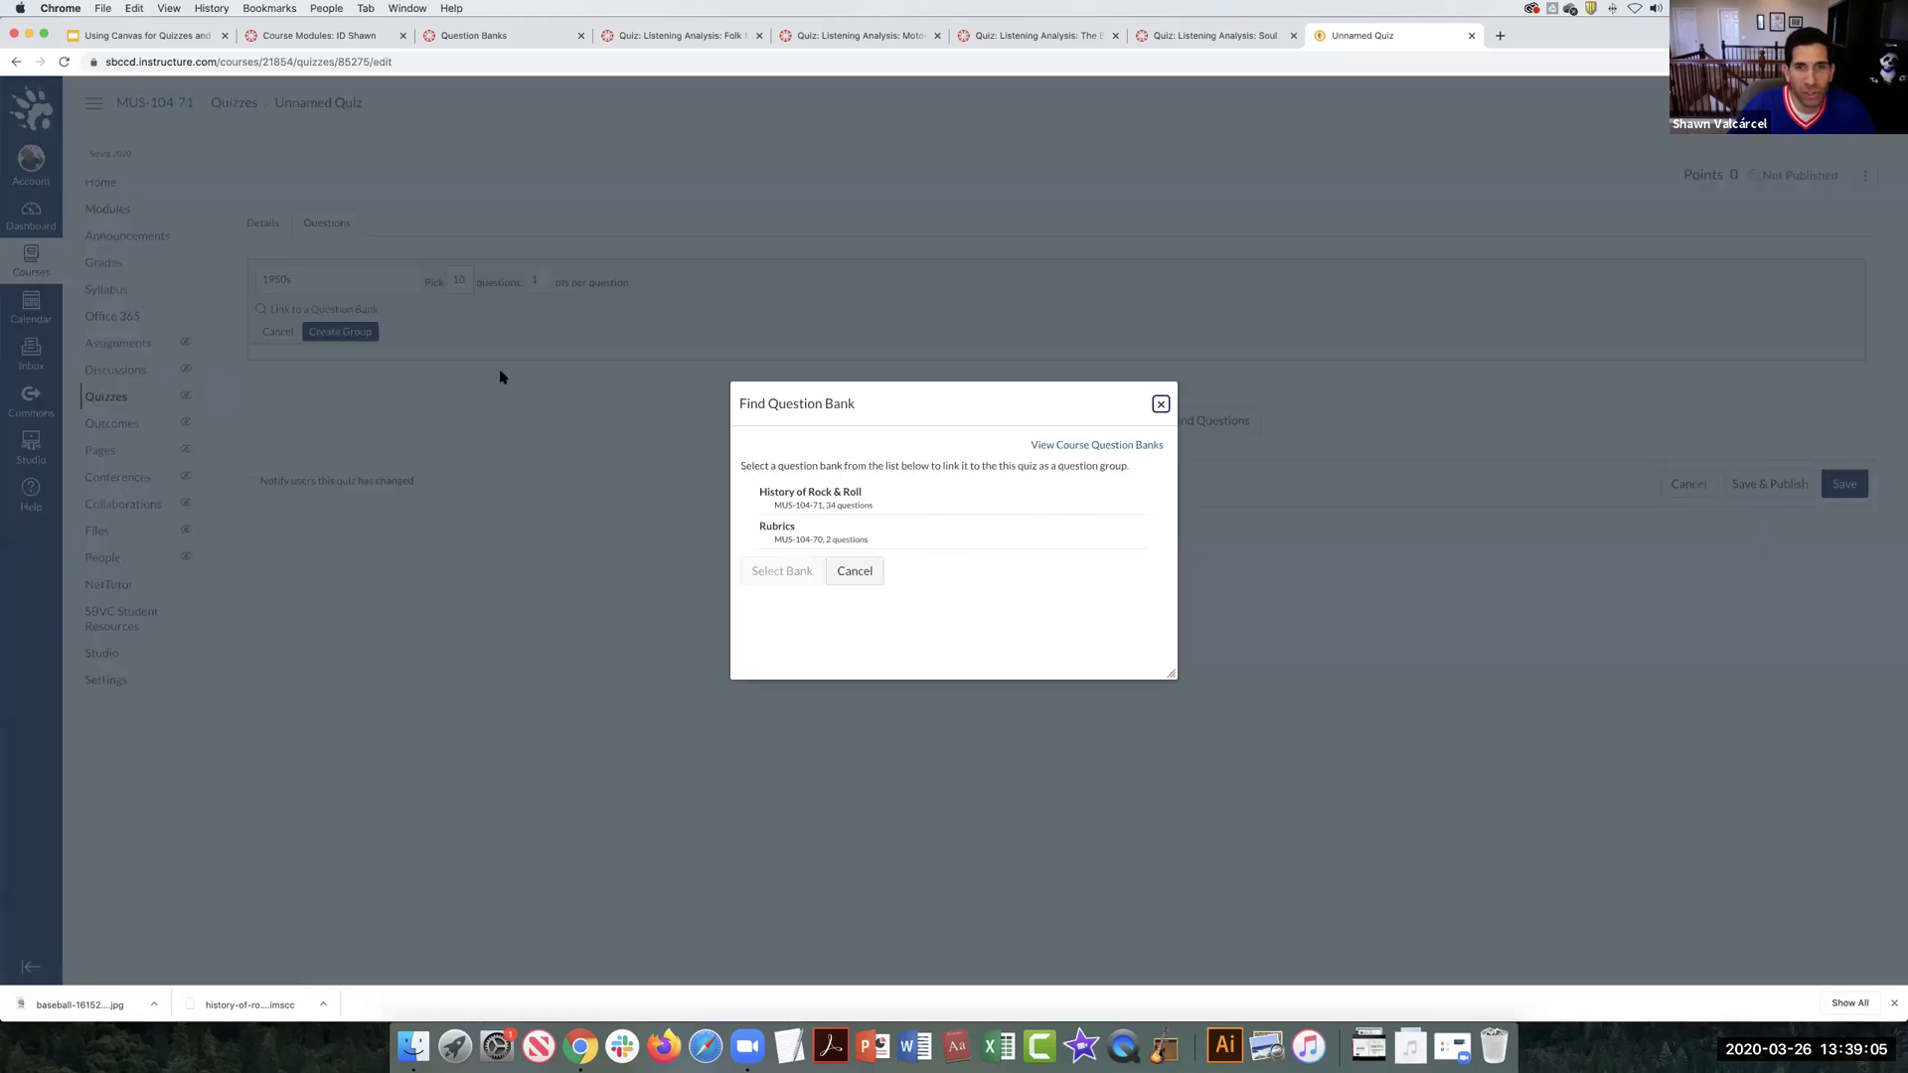
pyautogui.click(810, 492)
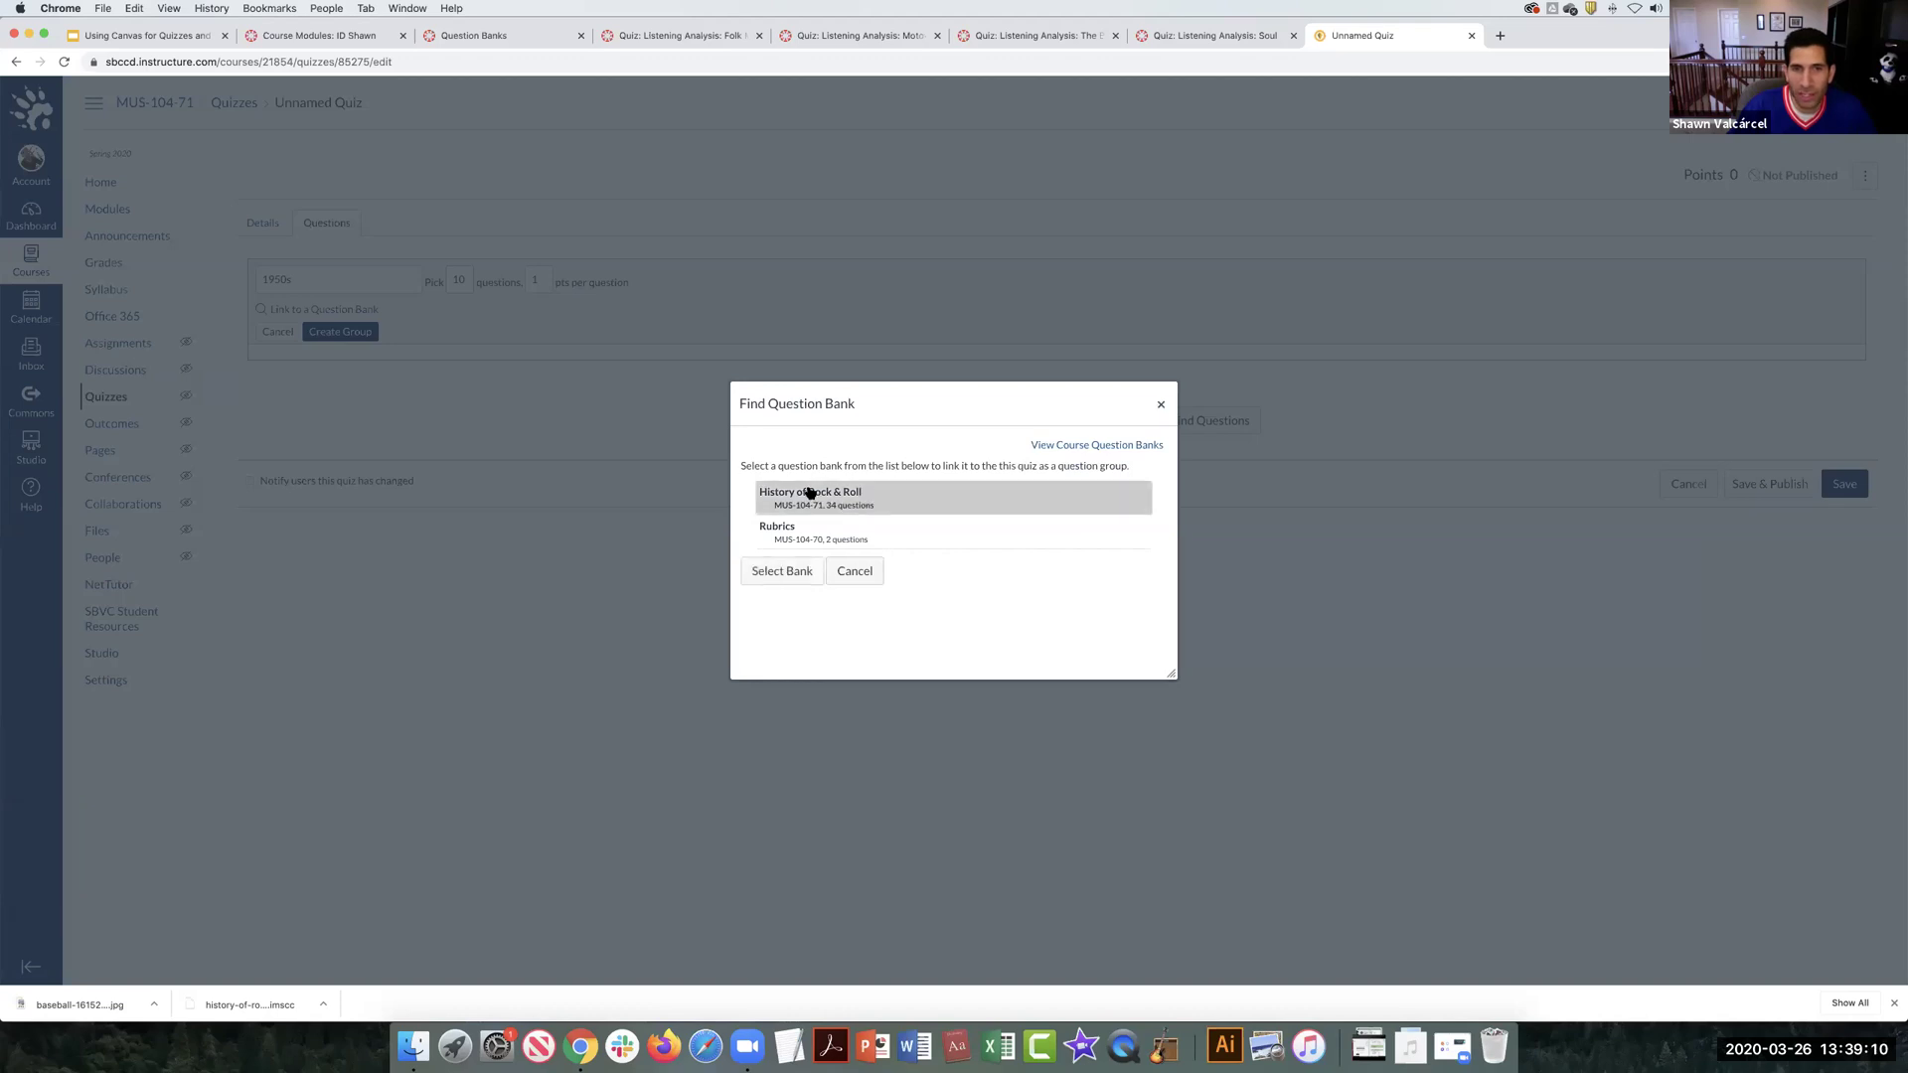
pyautogui.click(779, 572)
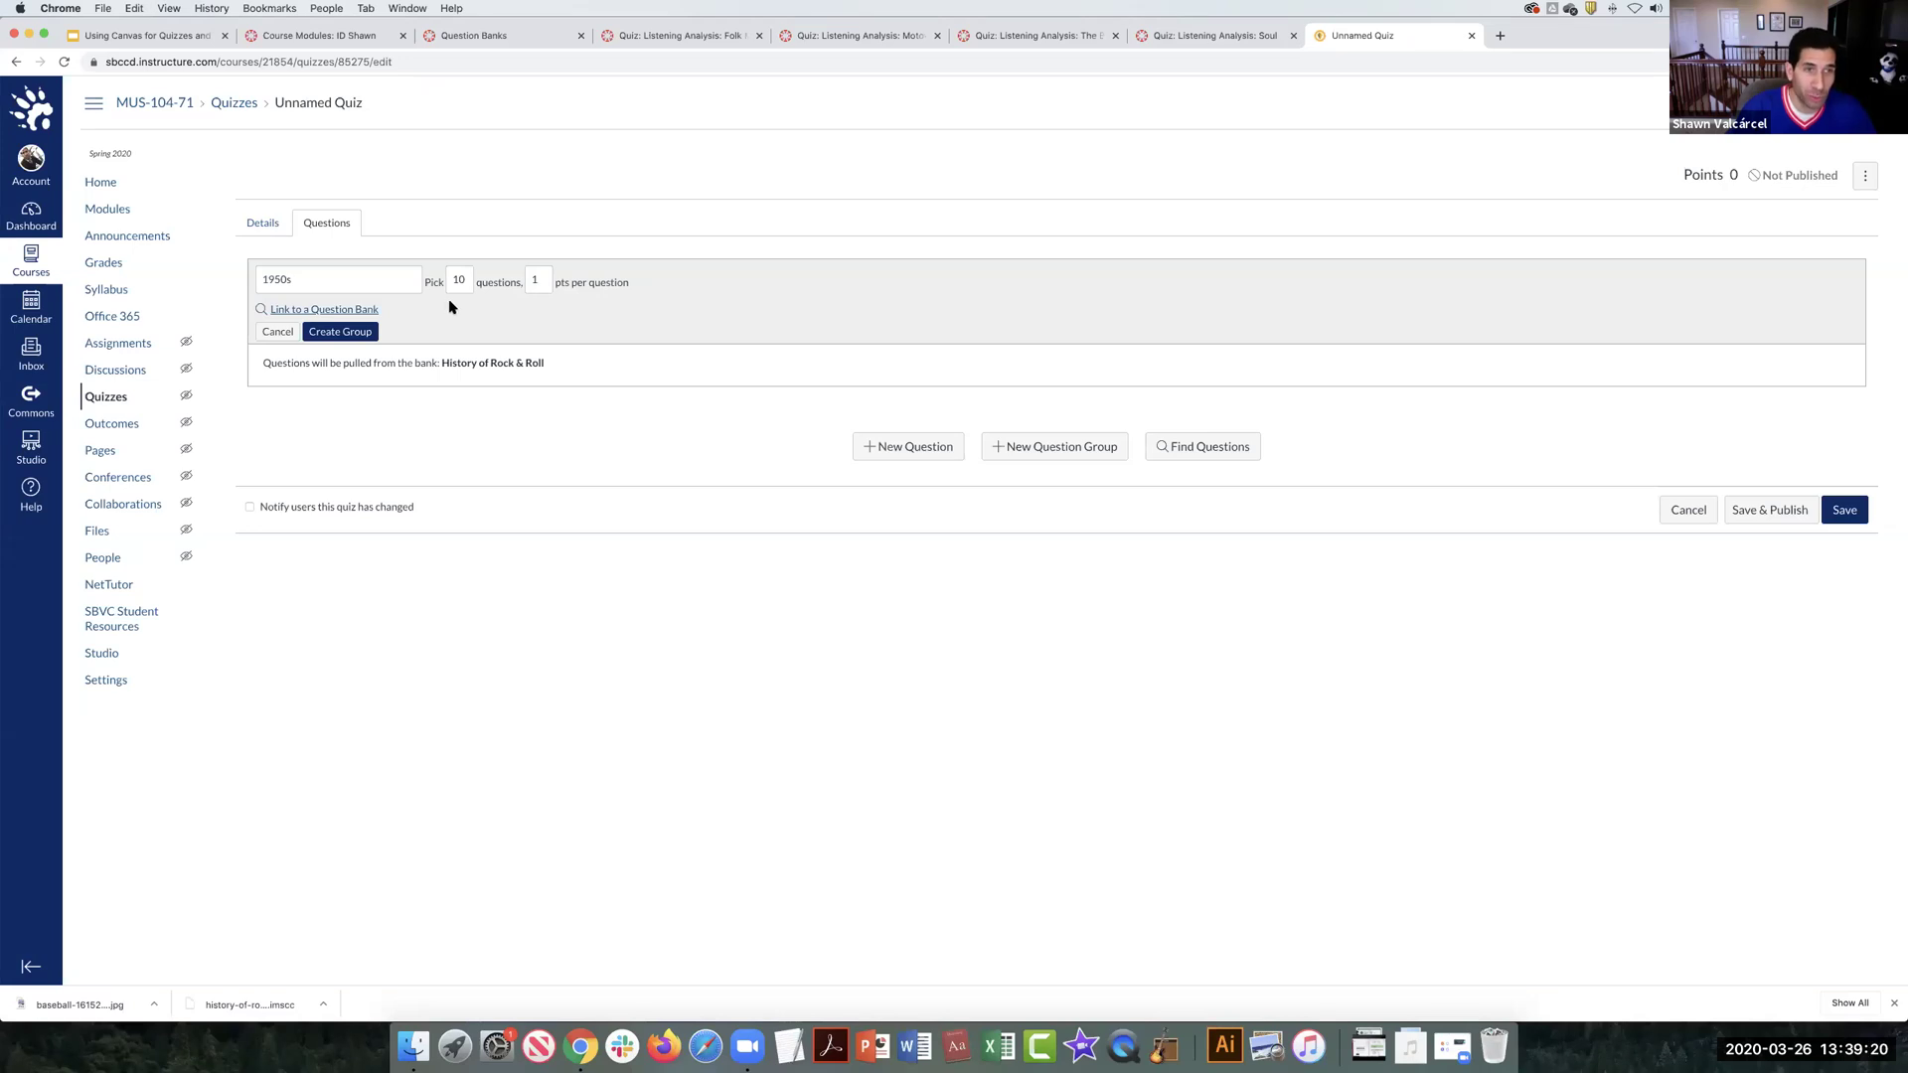
pyautogui.click(341, 332)
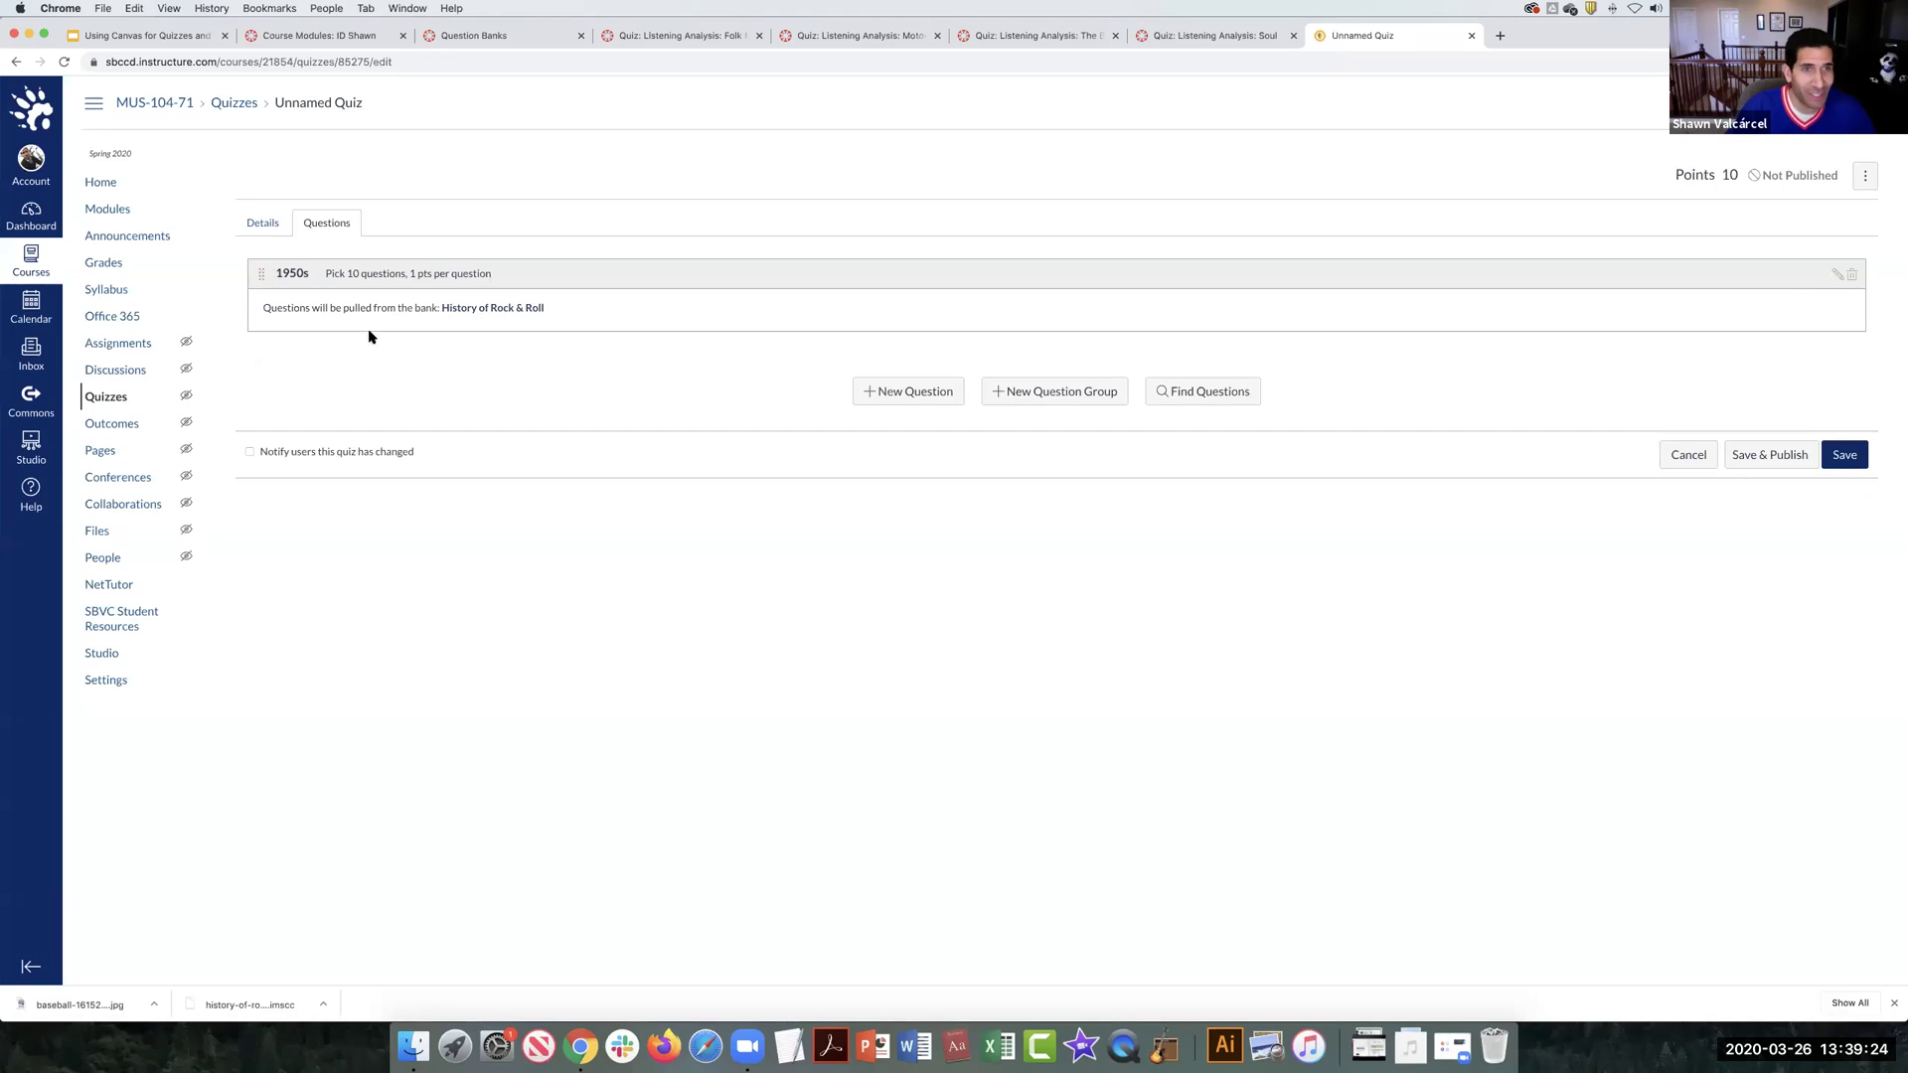
pyautogui.click(1037, 391)
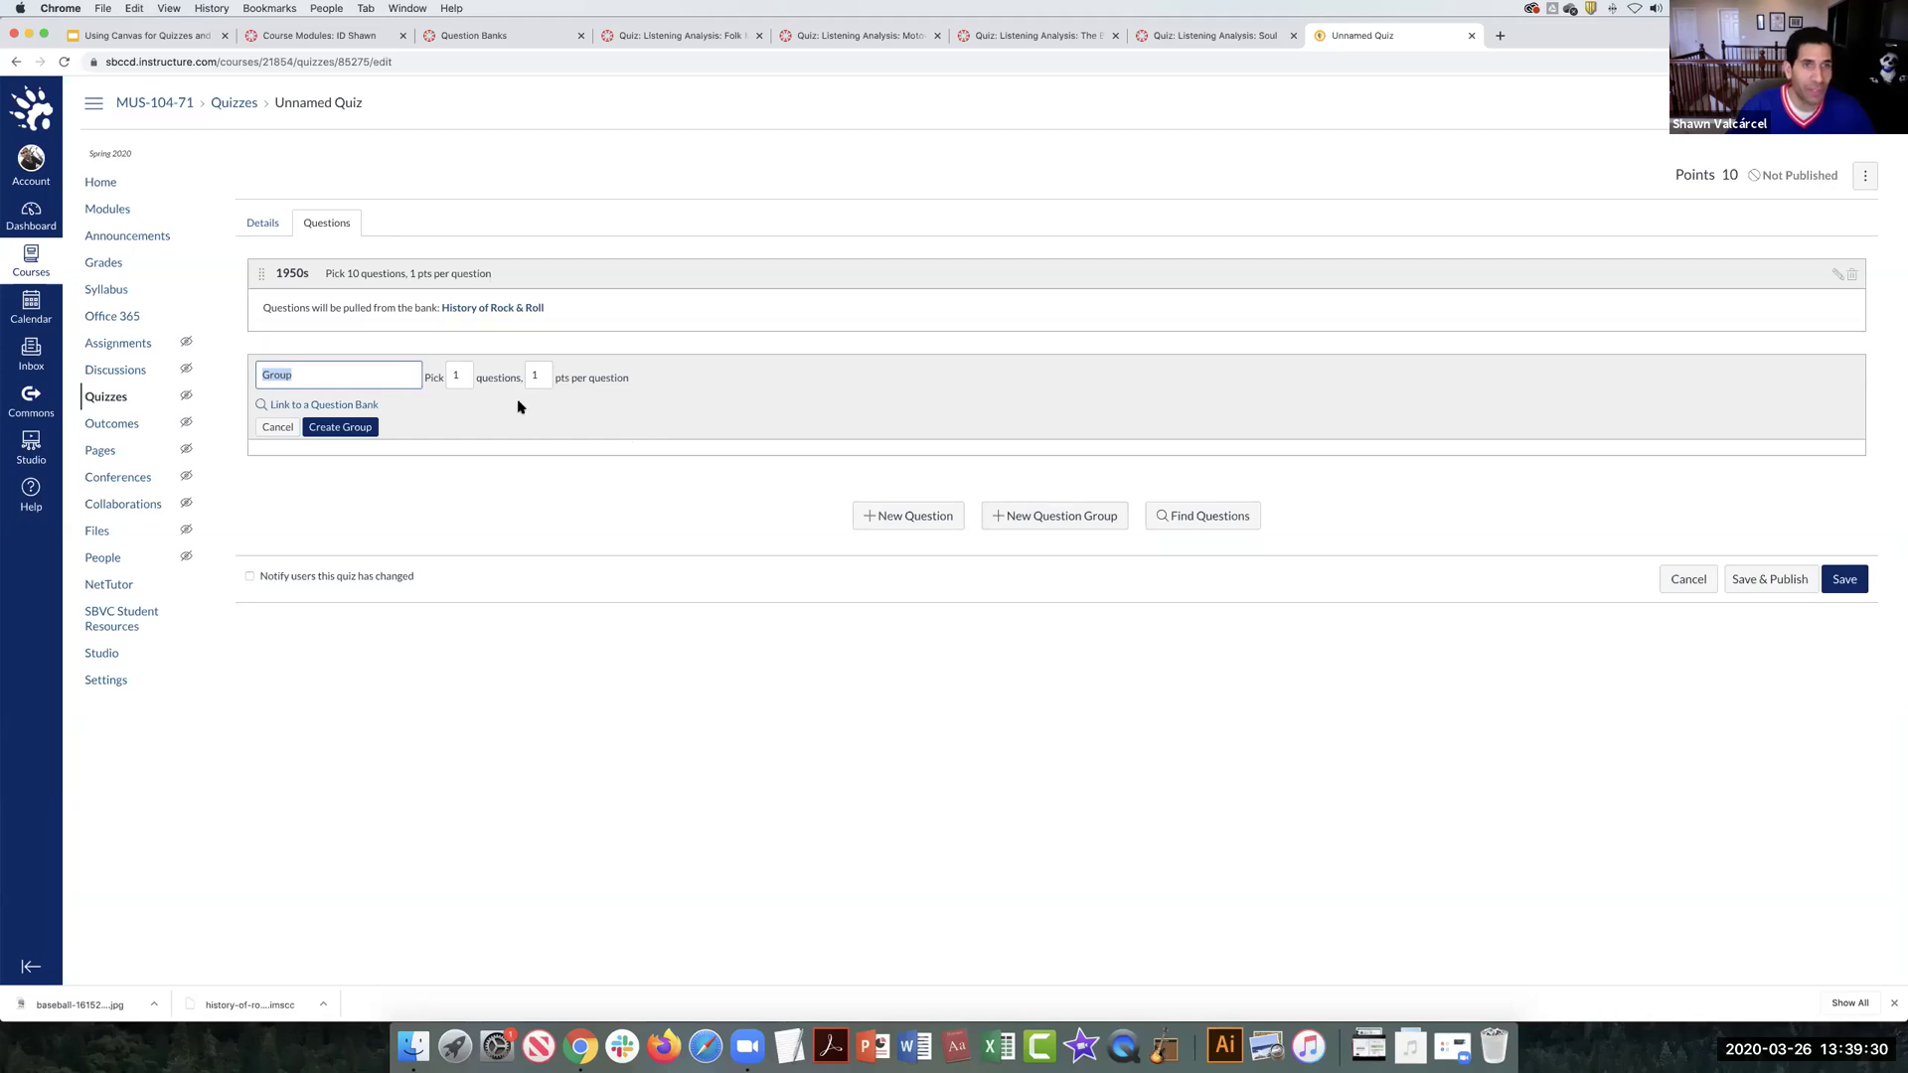
pyautogui.click(278, 428)
pyautogui.click(897, 392)
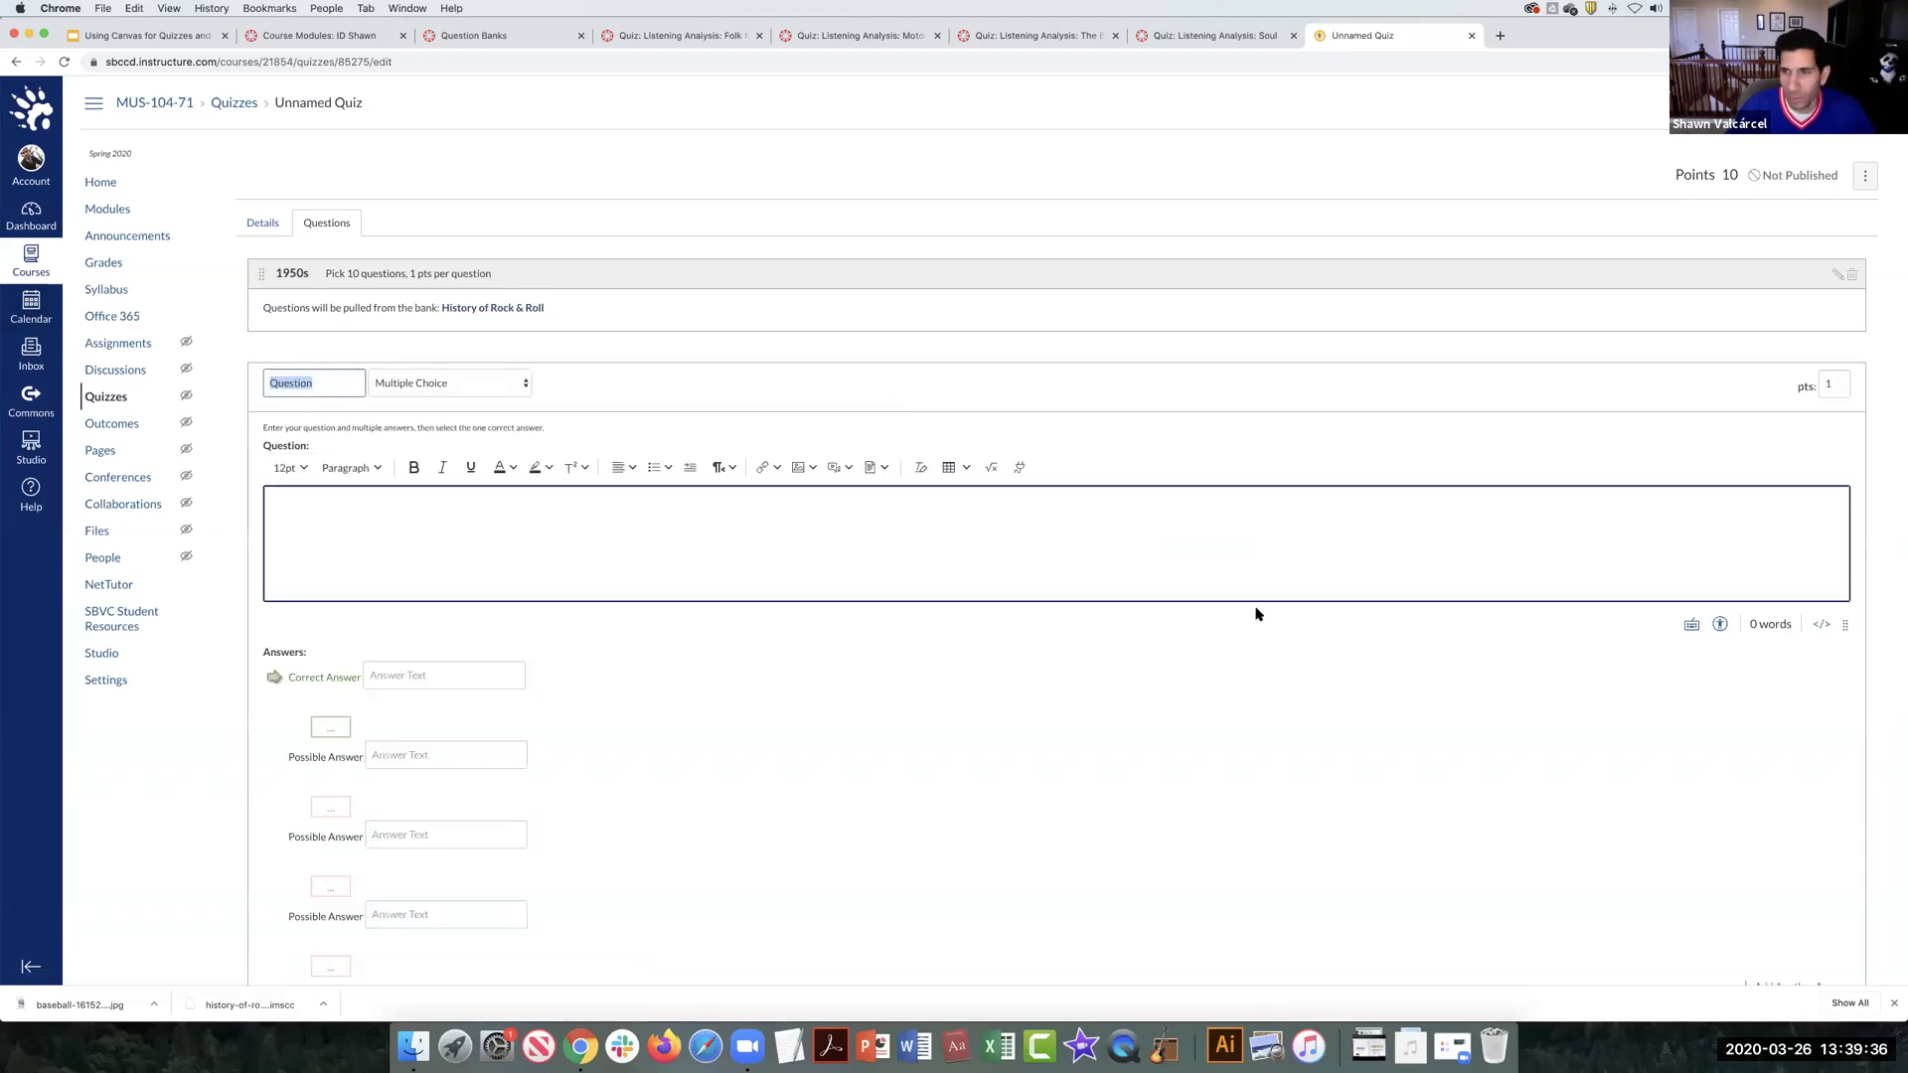
pyautogui.scroll(-5, 894, 696)
pyautogui.click(281, 784)
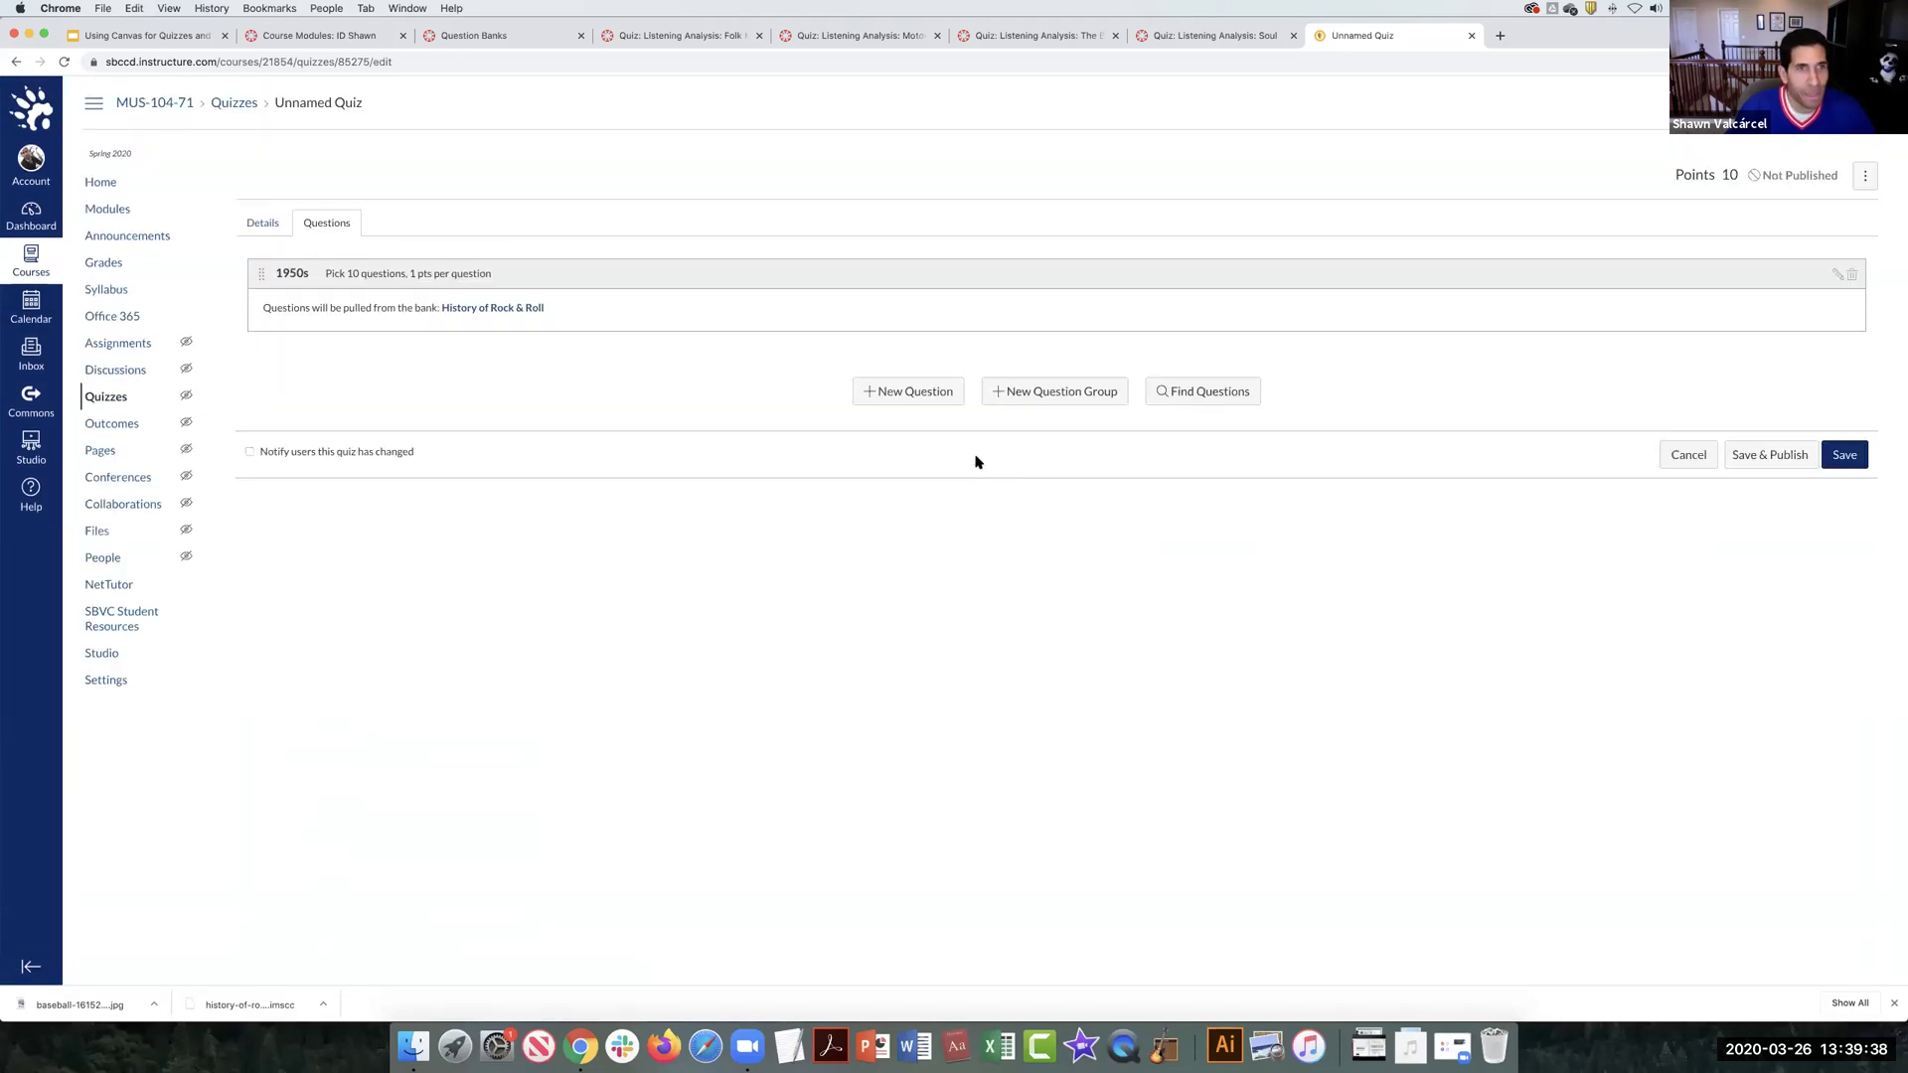
# Step: Add the existing question LA 7 Q4 from the History of Rock & Roll bank outside any group and save the quiz
pyautogui.click(1195, 396)
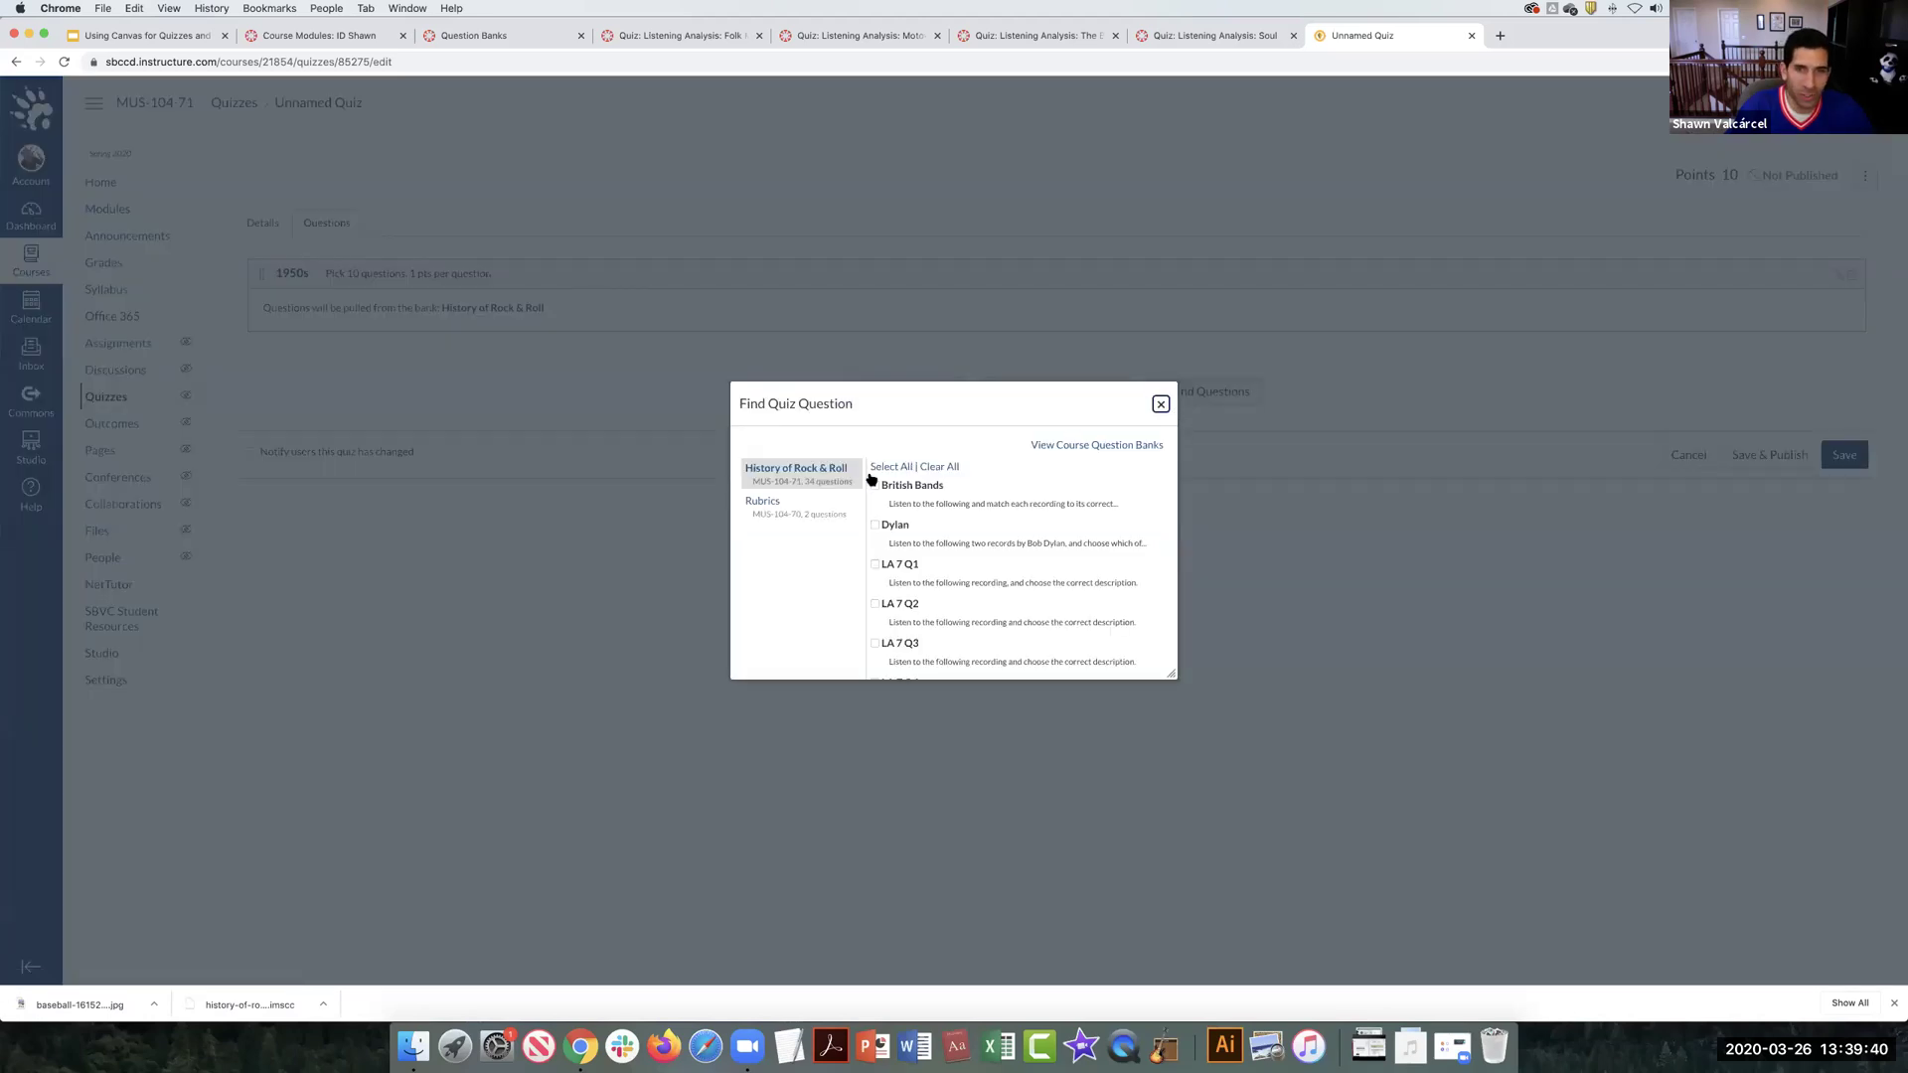
pyautogui.scroll(-3, 911, 516)
pyautogui.click(874, 550)
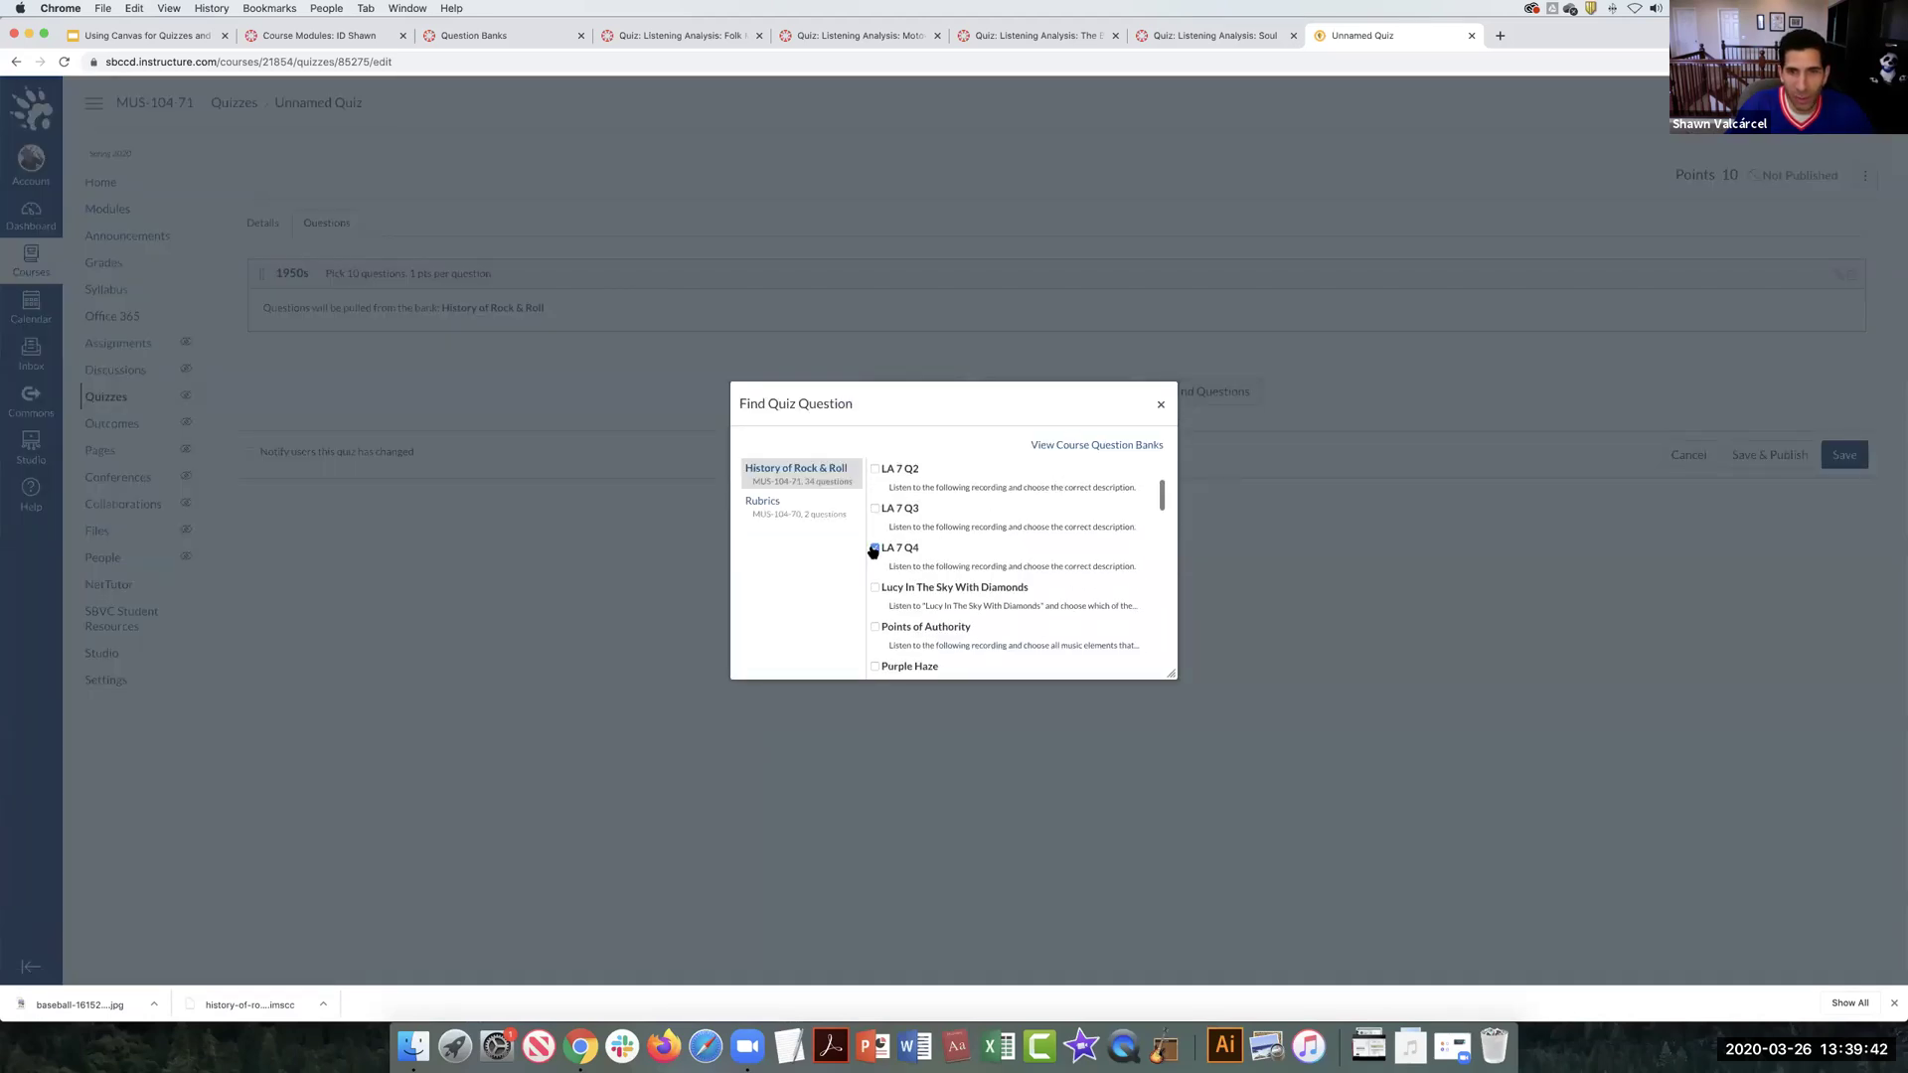
pyautogui.scroll(-10, 953, 556)
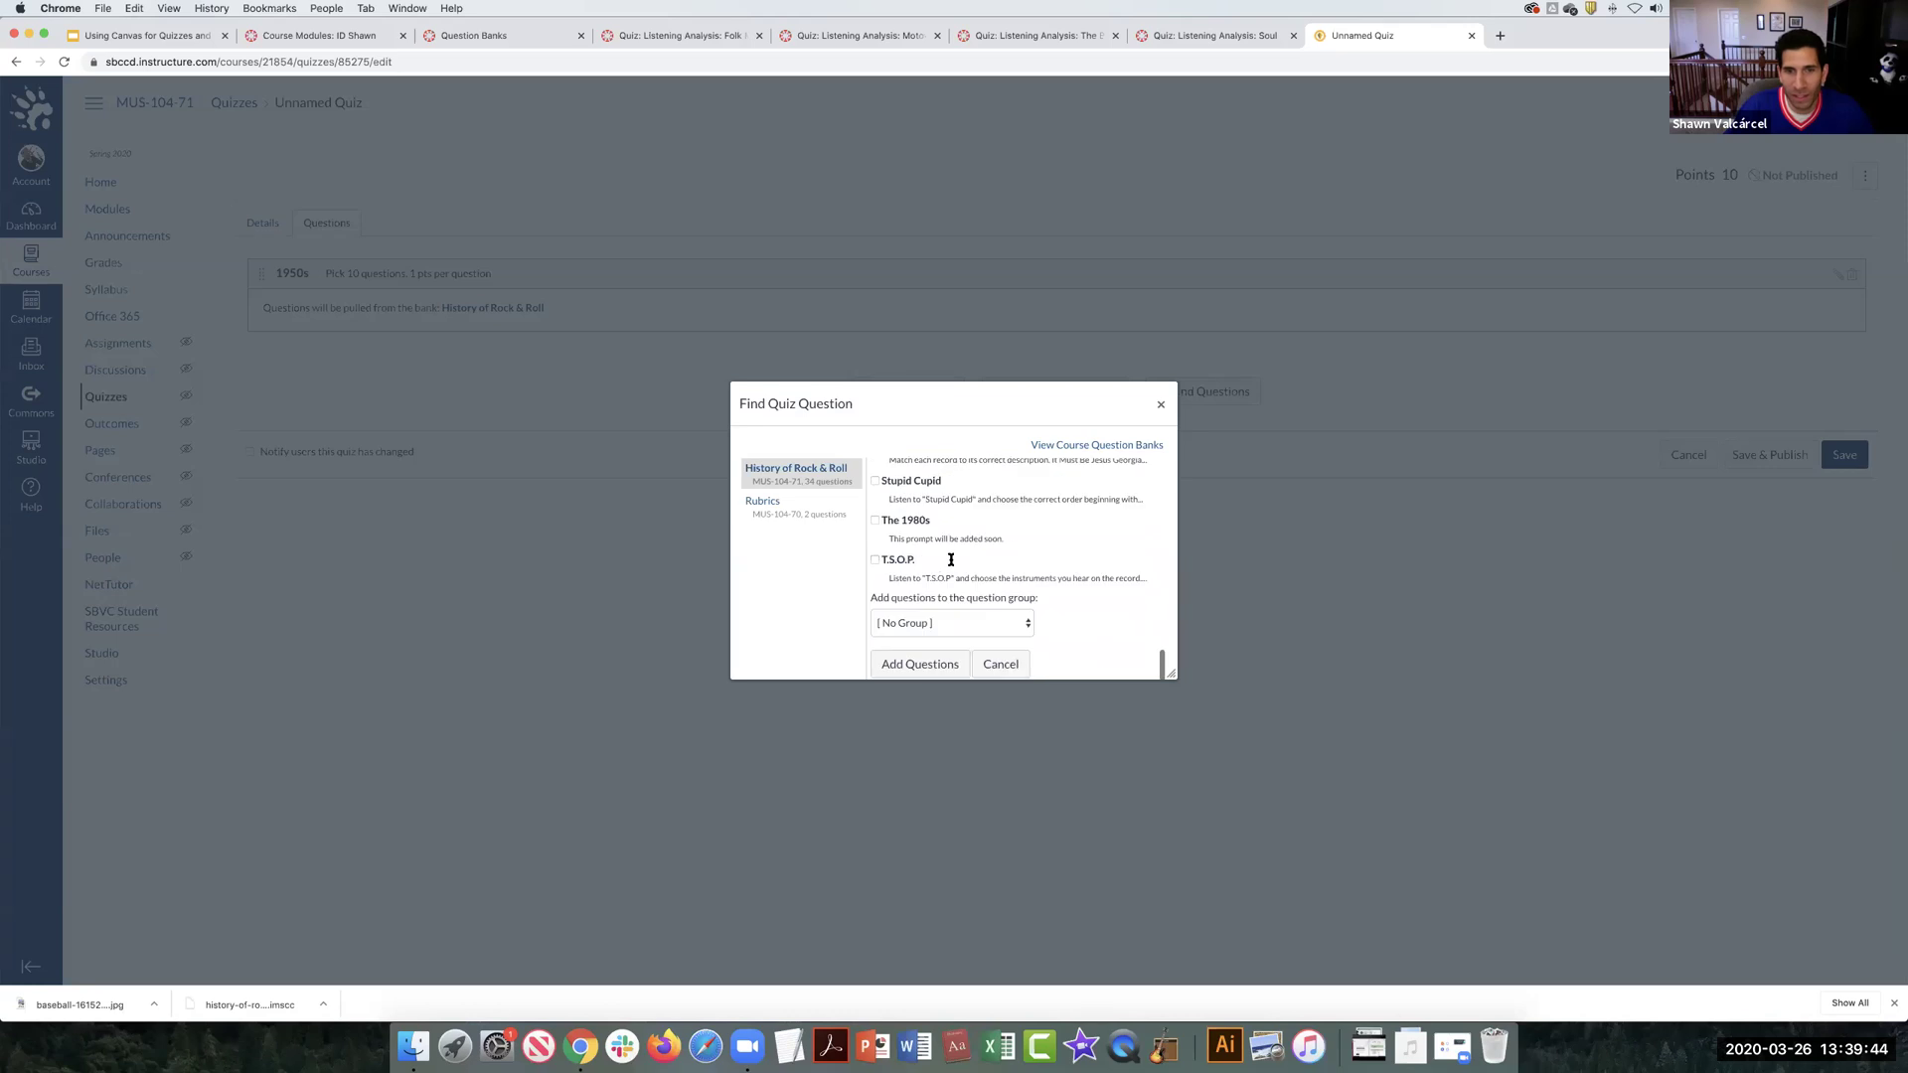
pyautogui.click(920, 663)
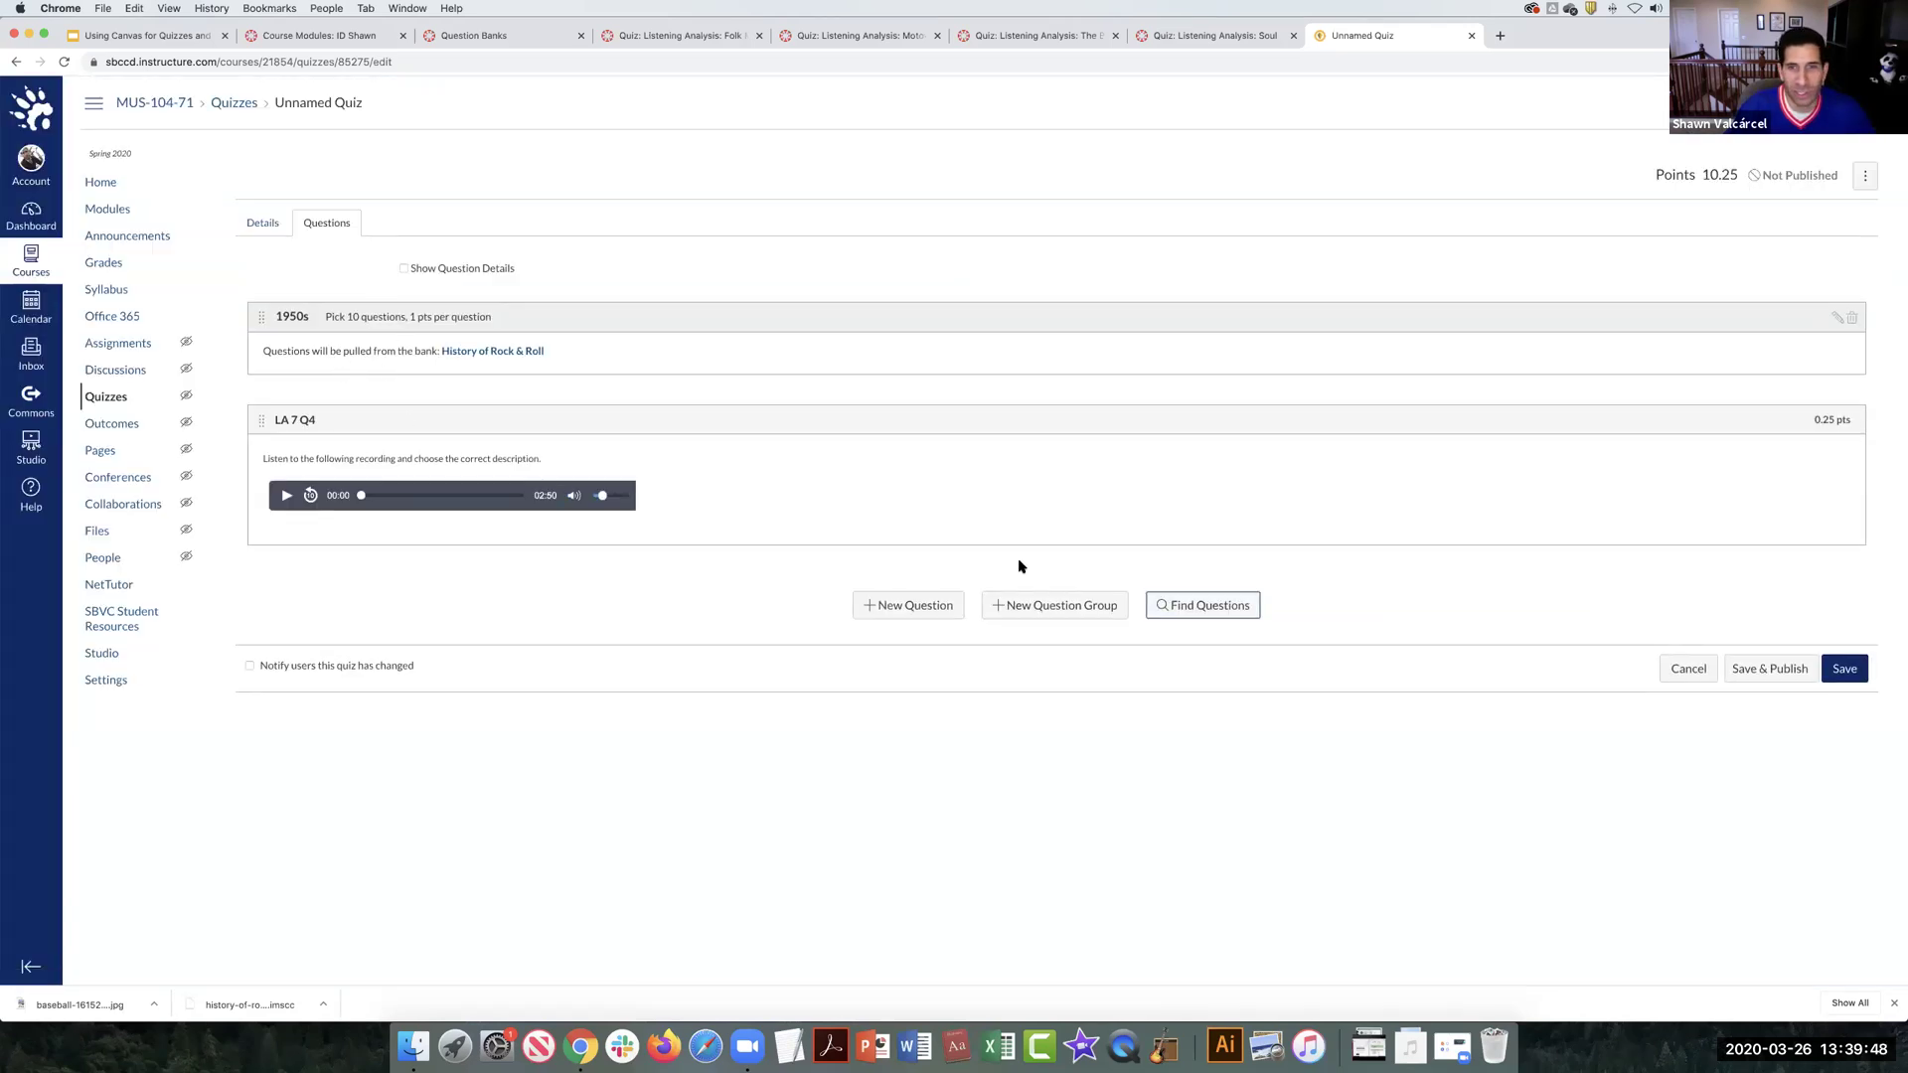
pyautogui.click(1847, 670)
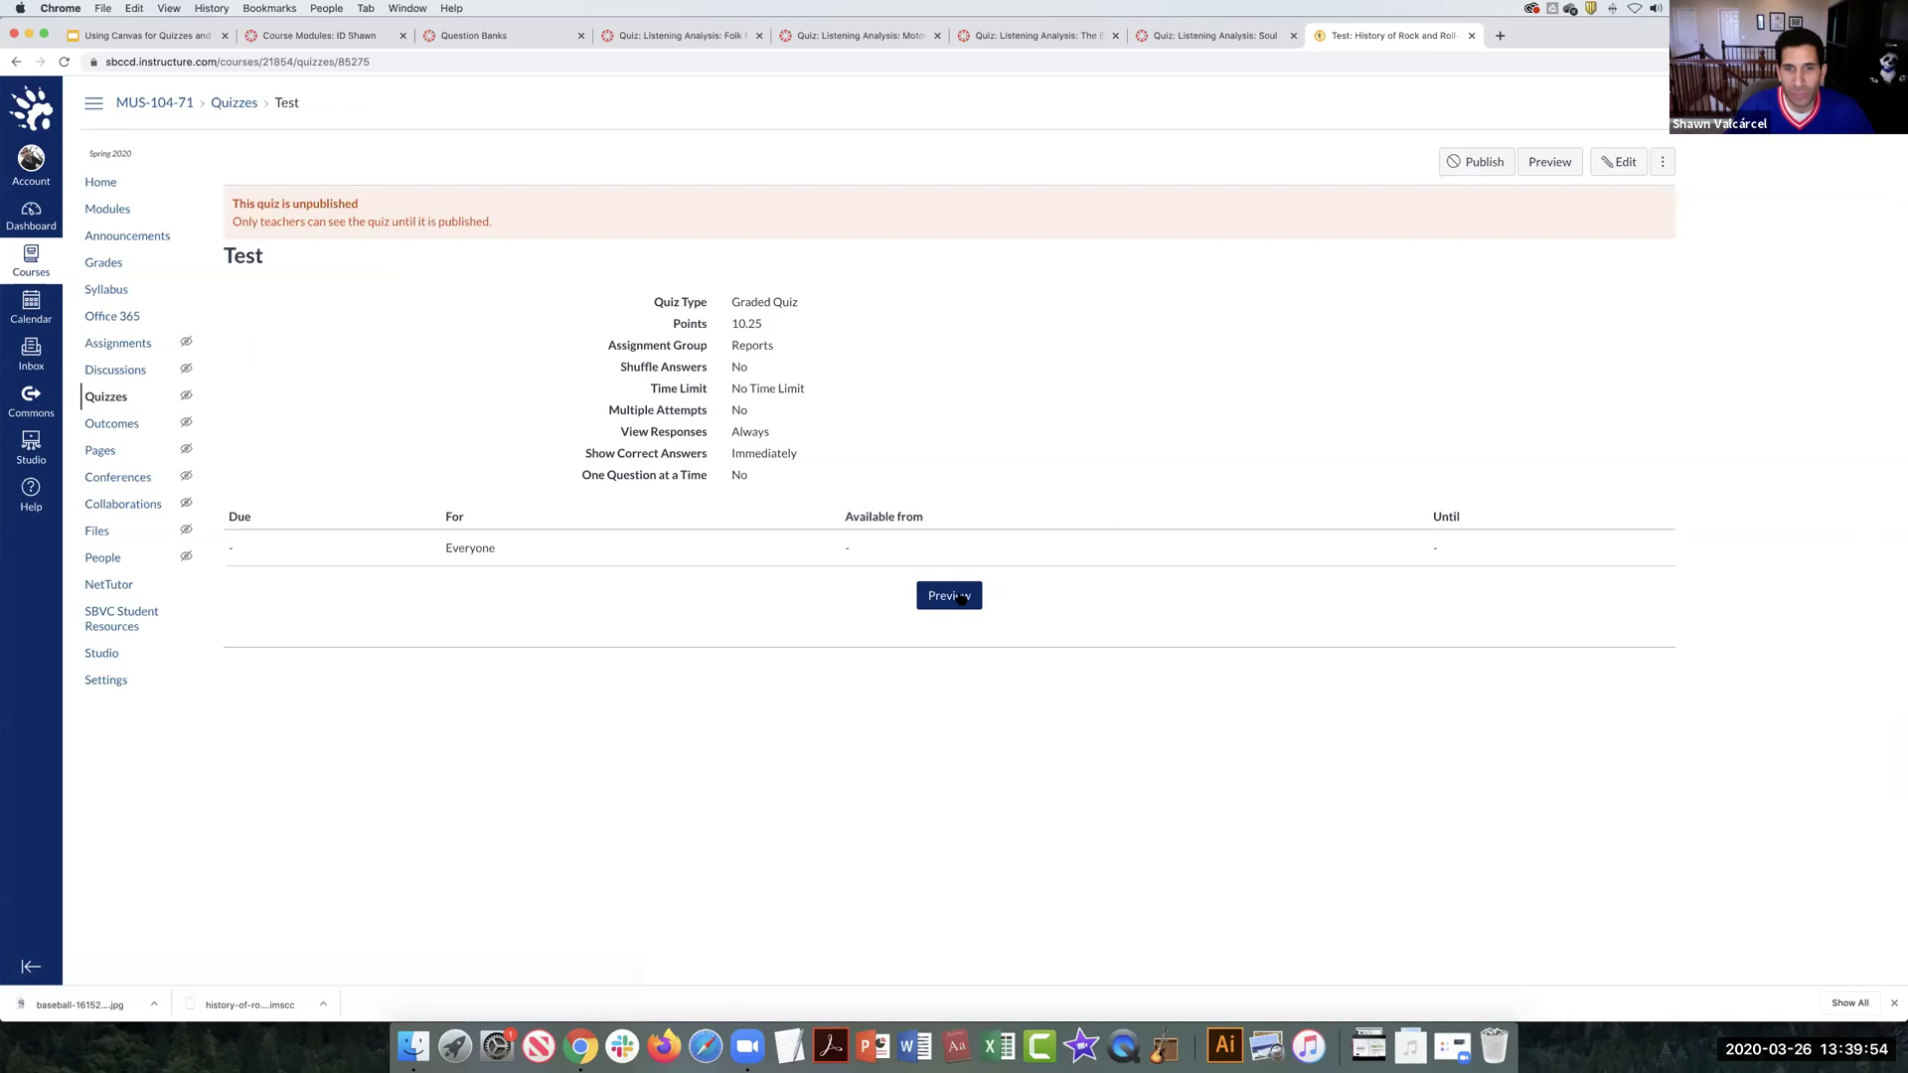
# Step: Preview the Test quiz and look through all of its questions from first to last
pyautogui.click(951, 599)
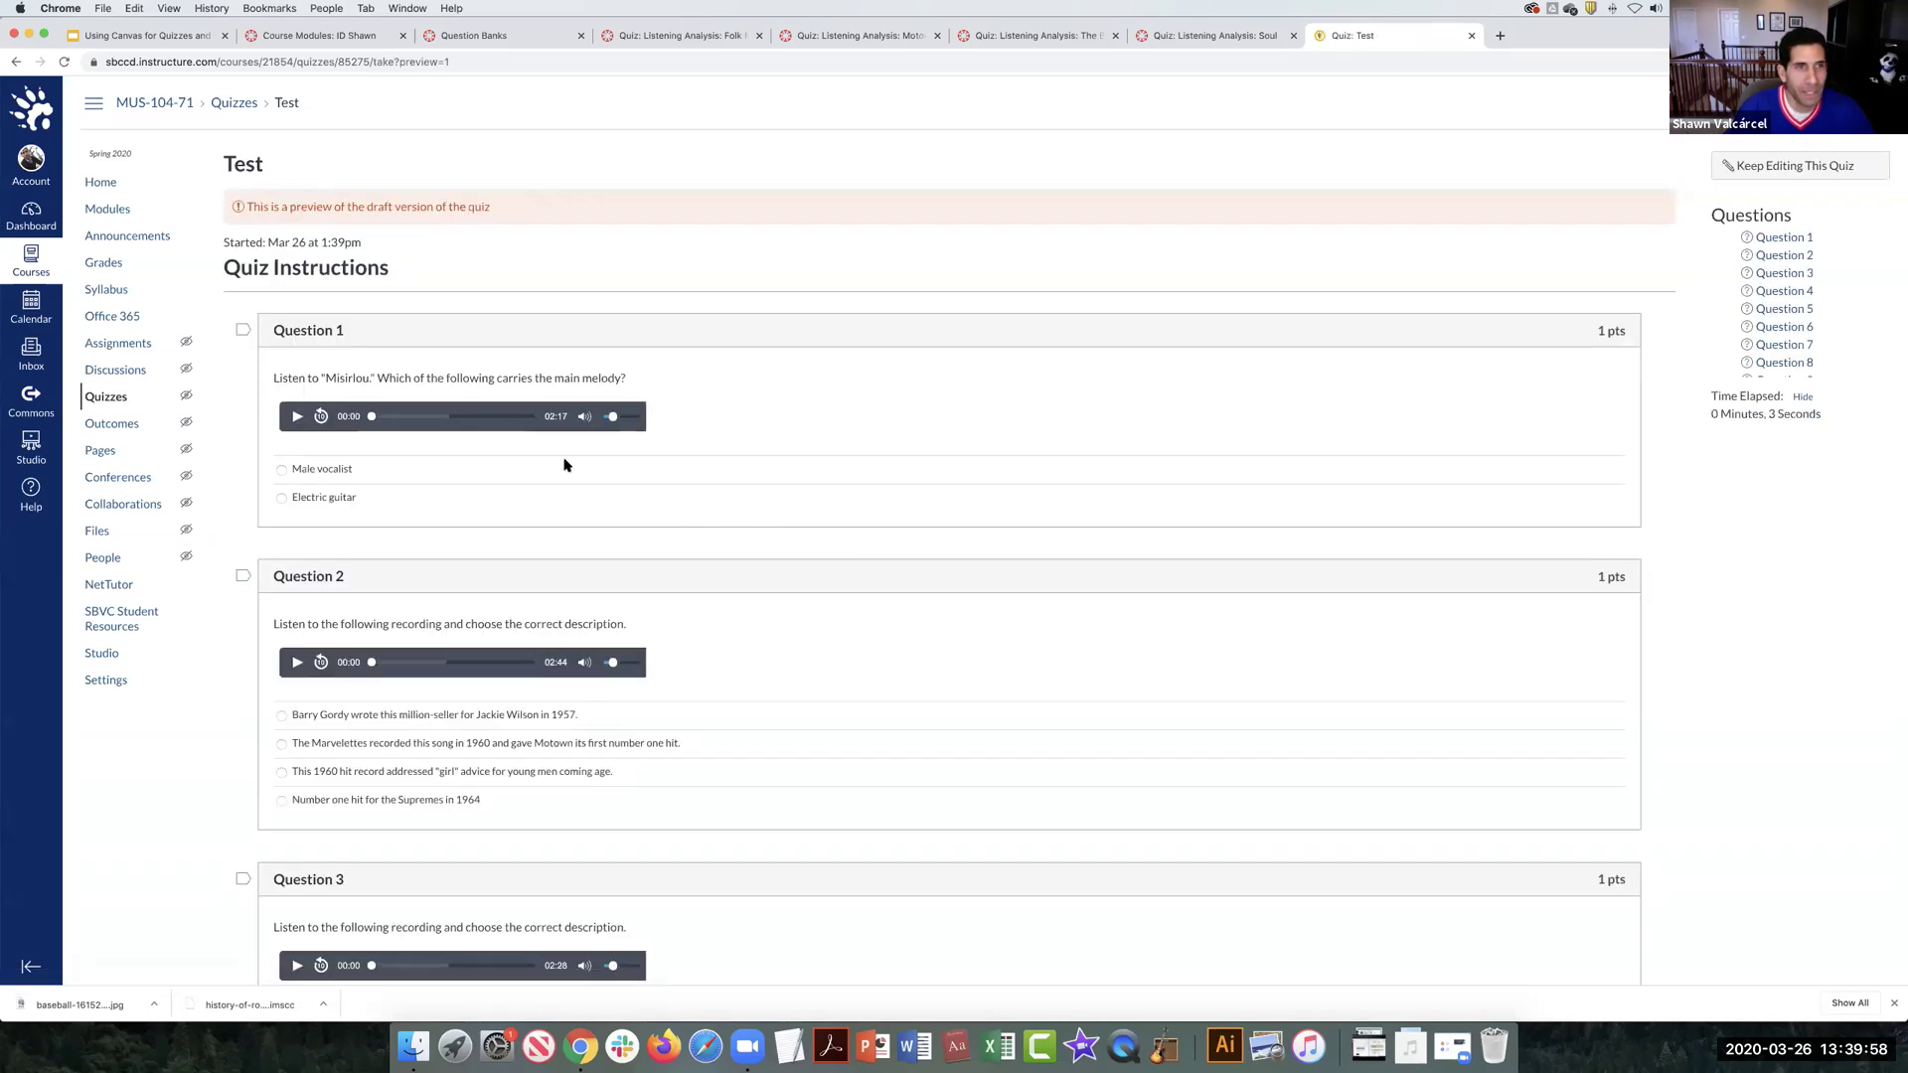
pyautogui.scroll(-1, 564, 465)
pyautogui.scroll(-20, 564, 464)
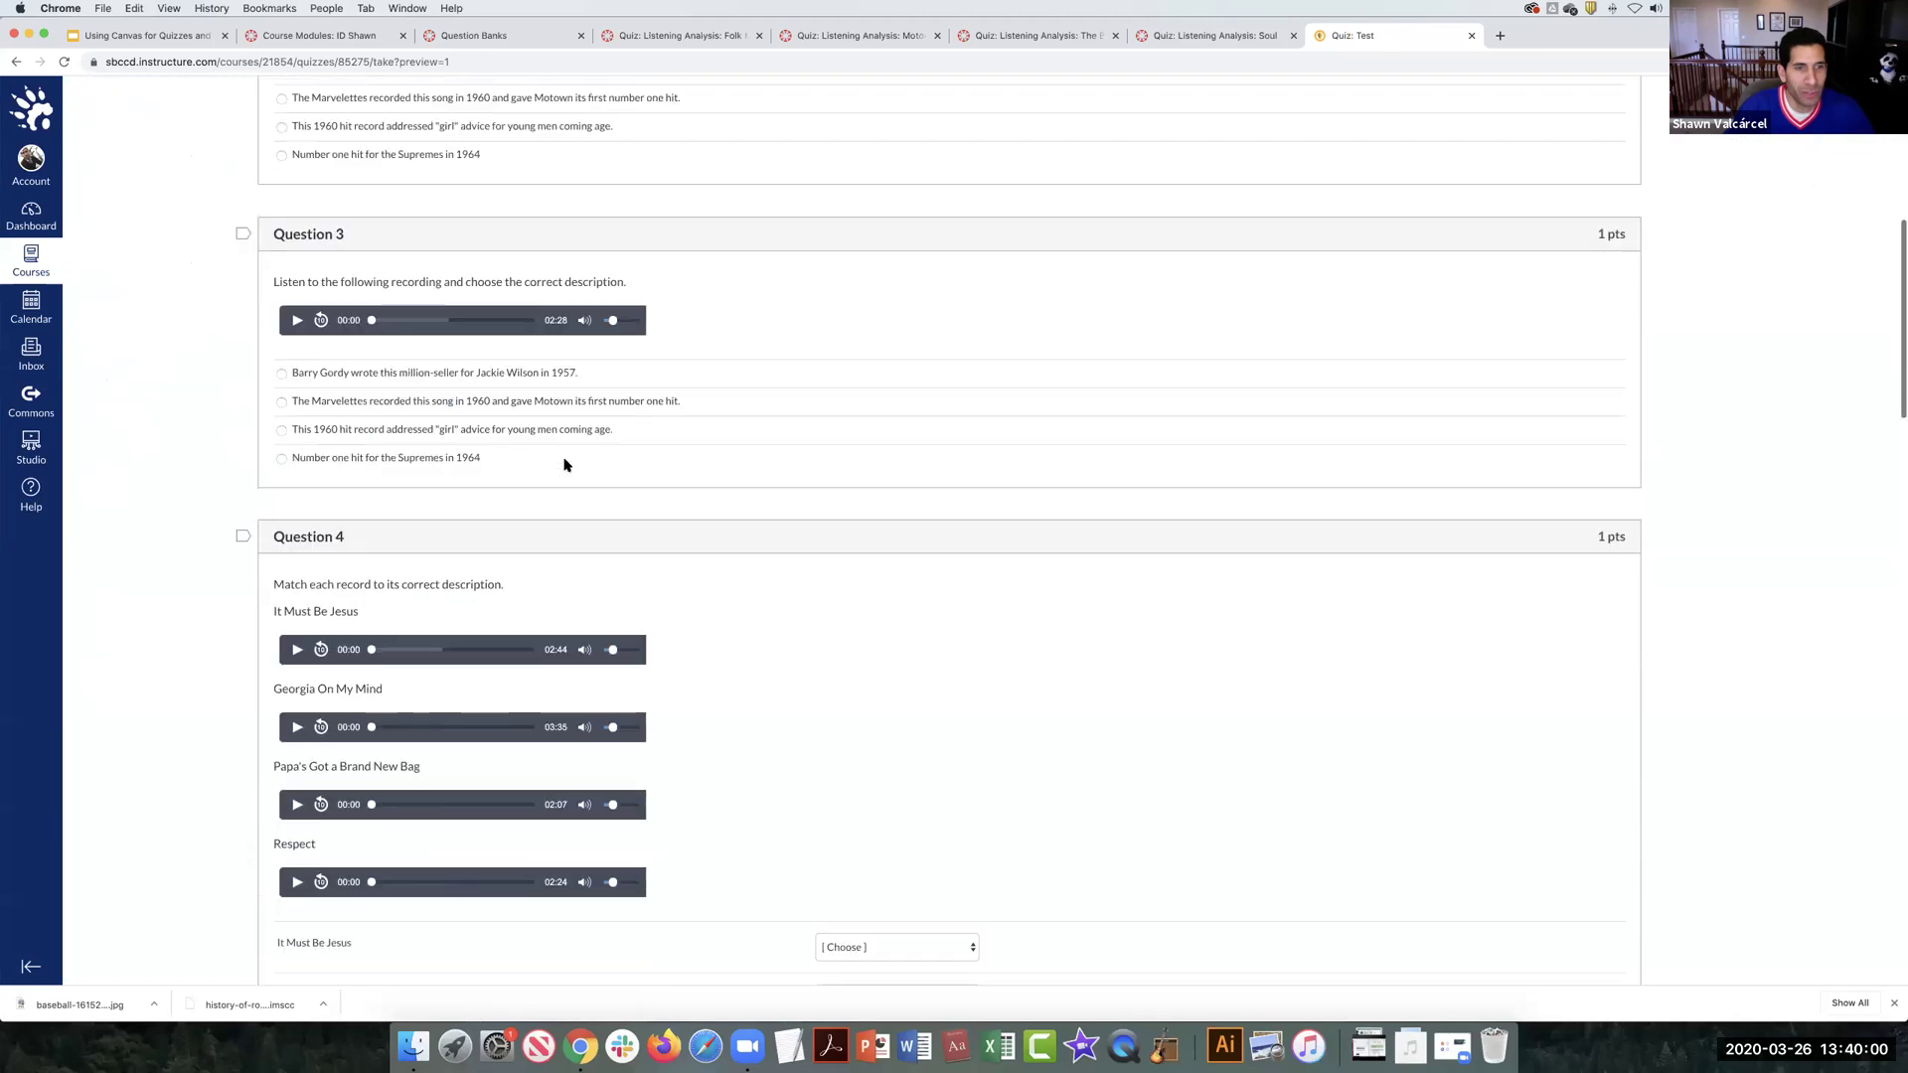
pyautogui.scroll(-12, 565, 464)
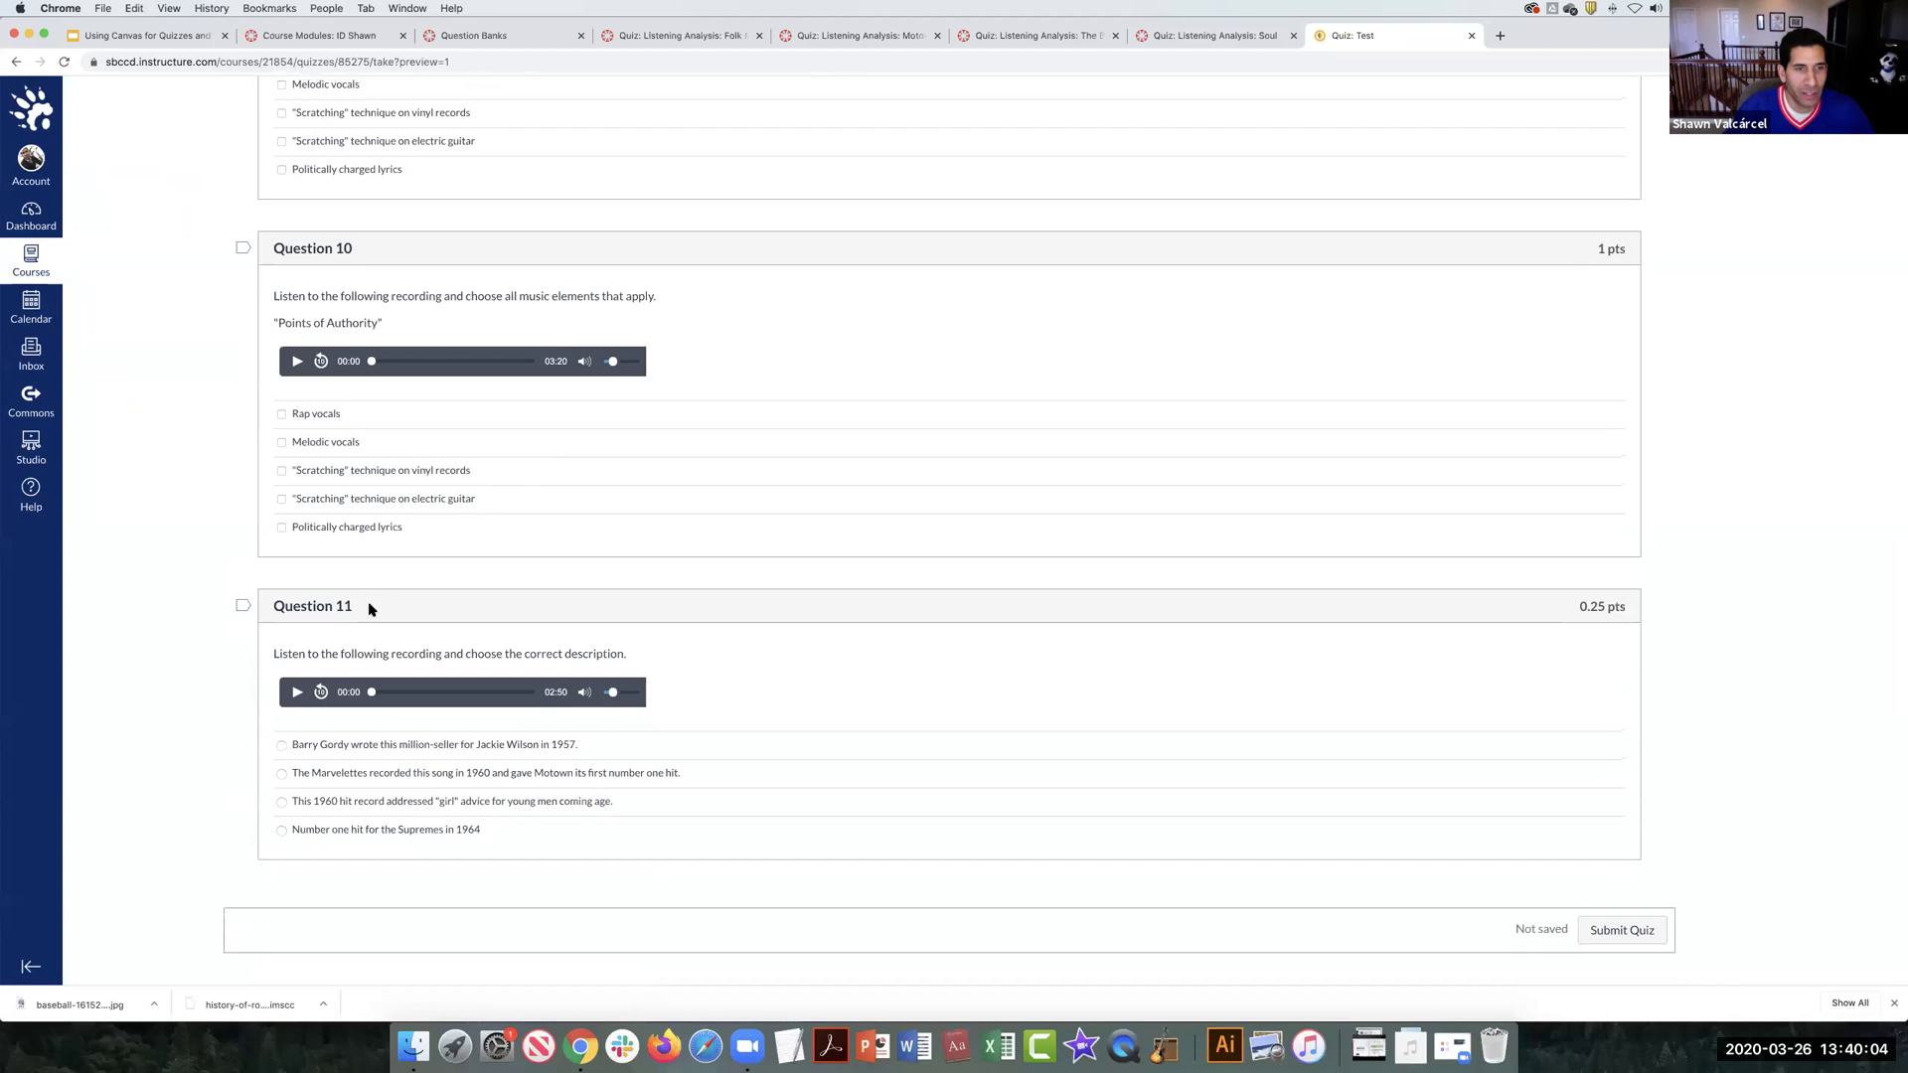
pyautogui.scroll(10, 359, 383)
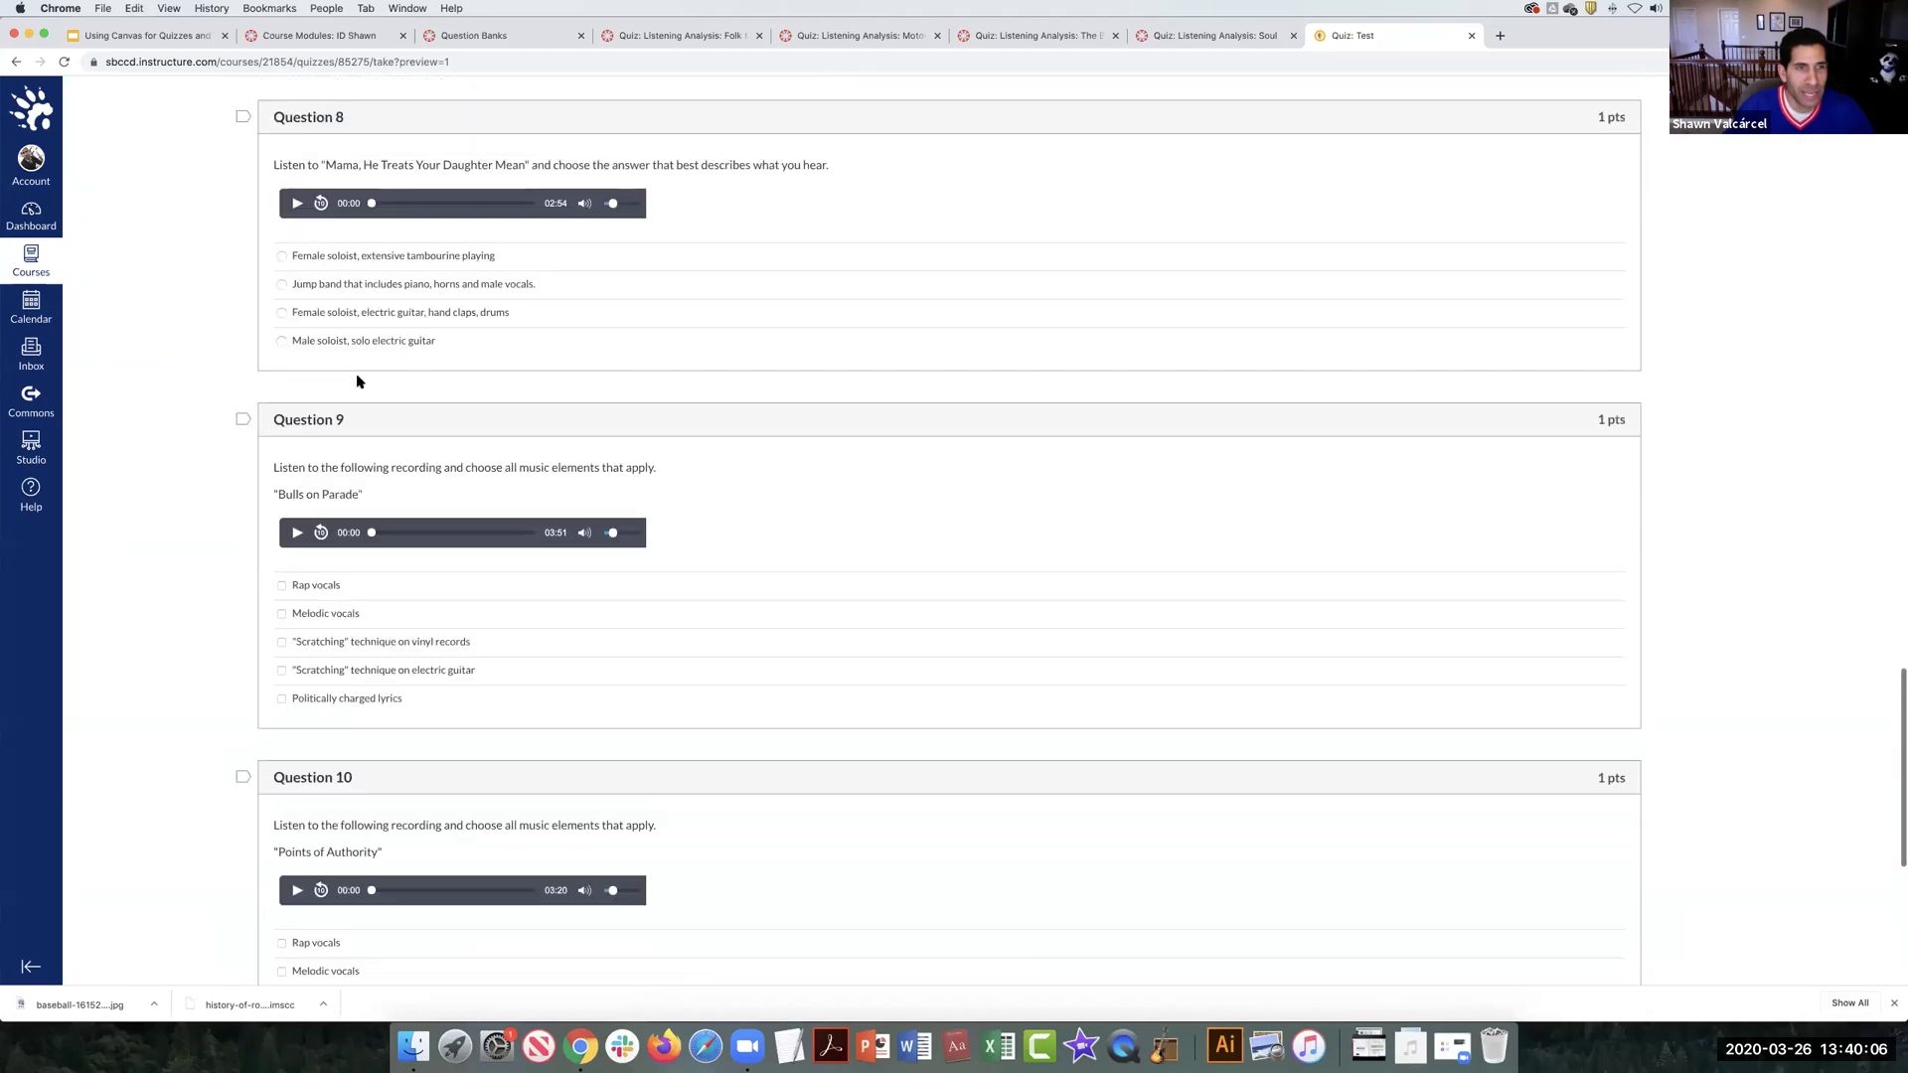
pyautogui.scroll(20, 359, 382)
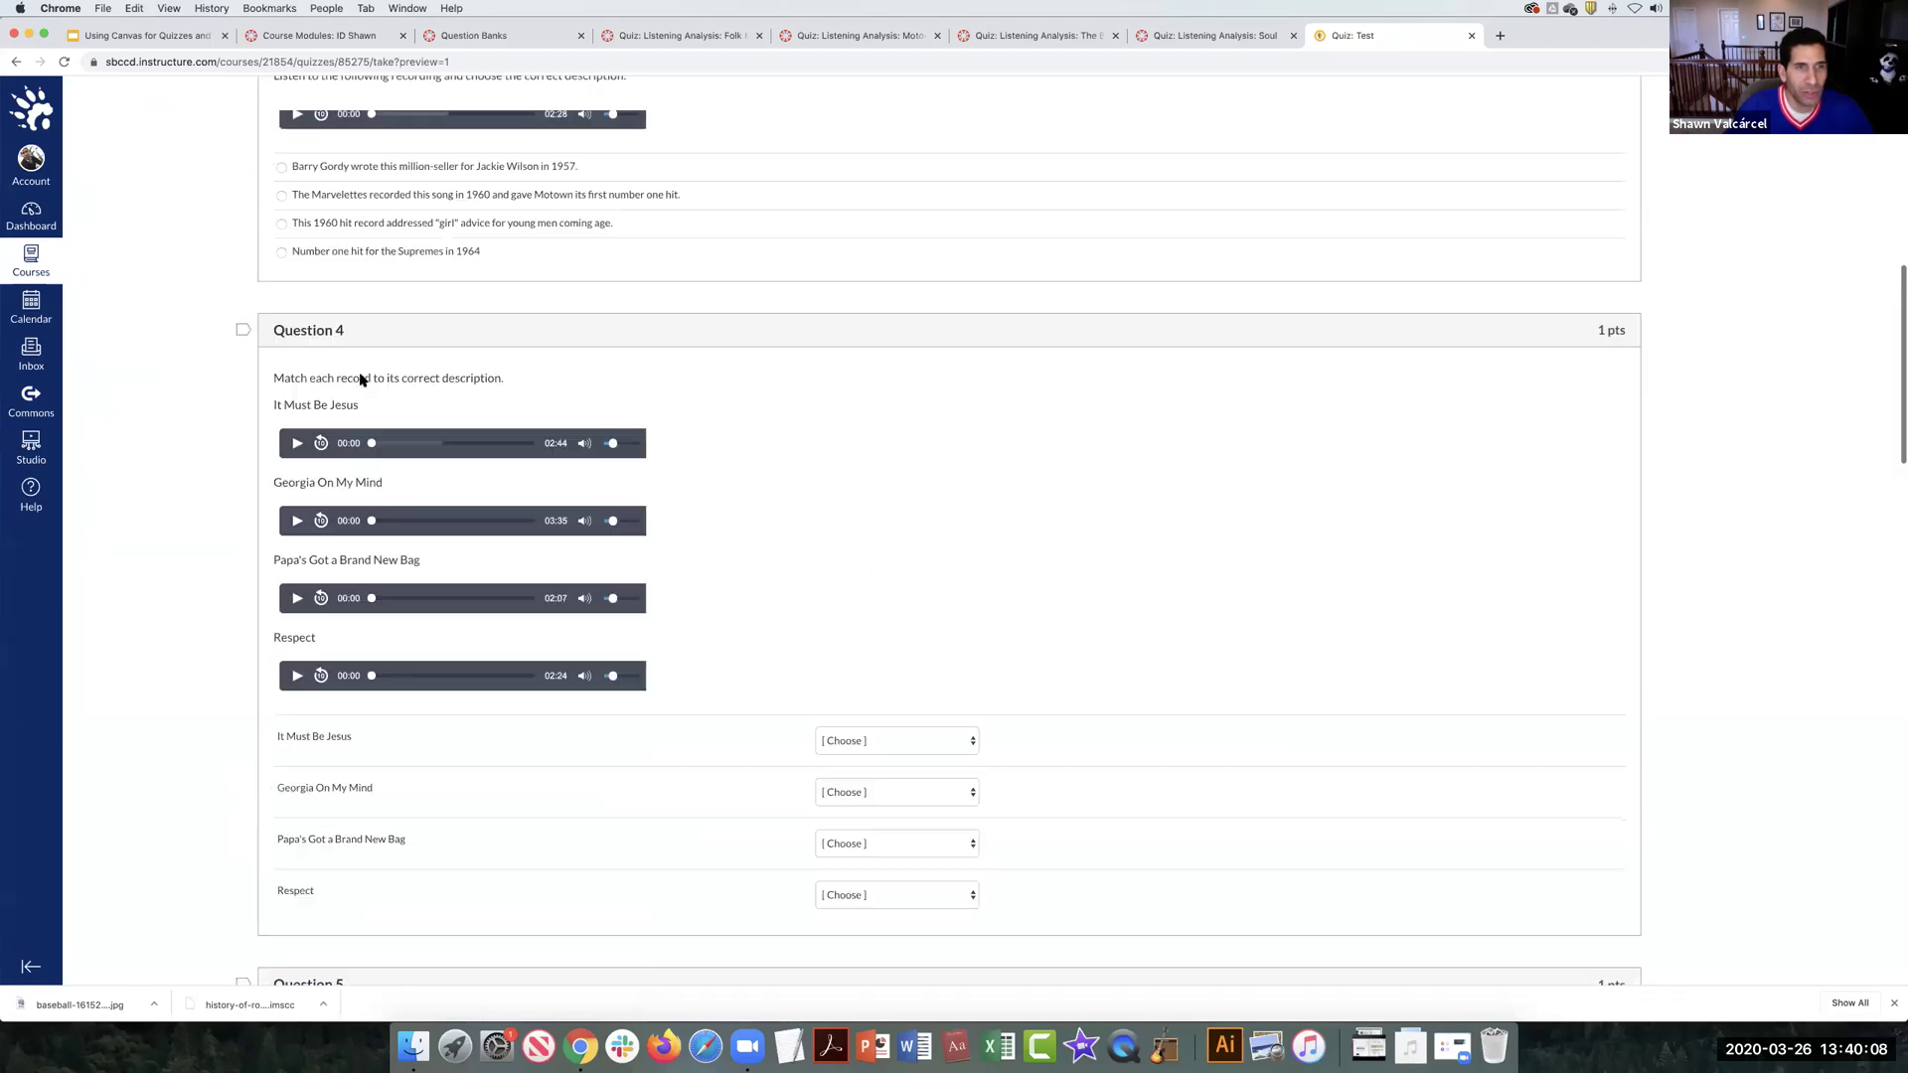
pyautogui.scroll(5, 360, 379)
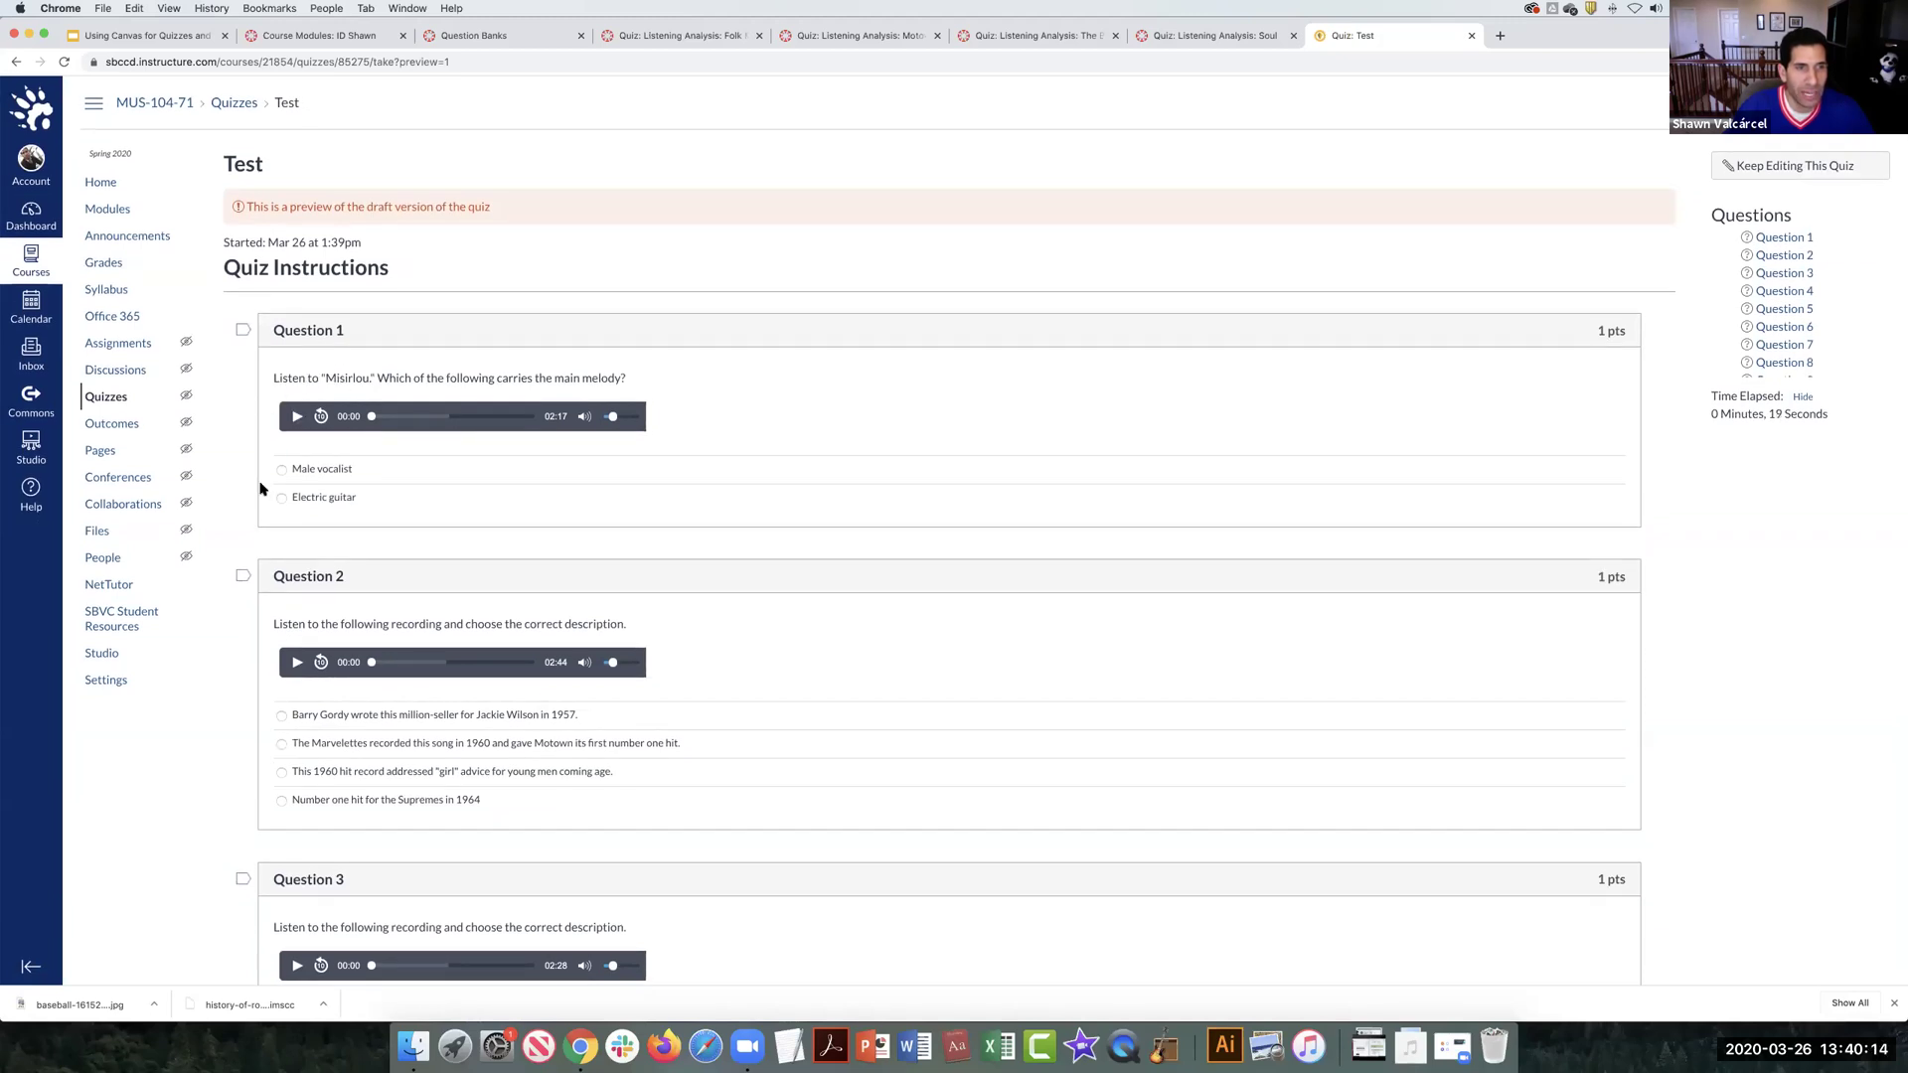
# Step: Reopen the Test quiz from the course's quiz list and preview it again to examine the newly drawn questions
pyautogui.click(235, 104)
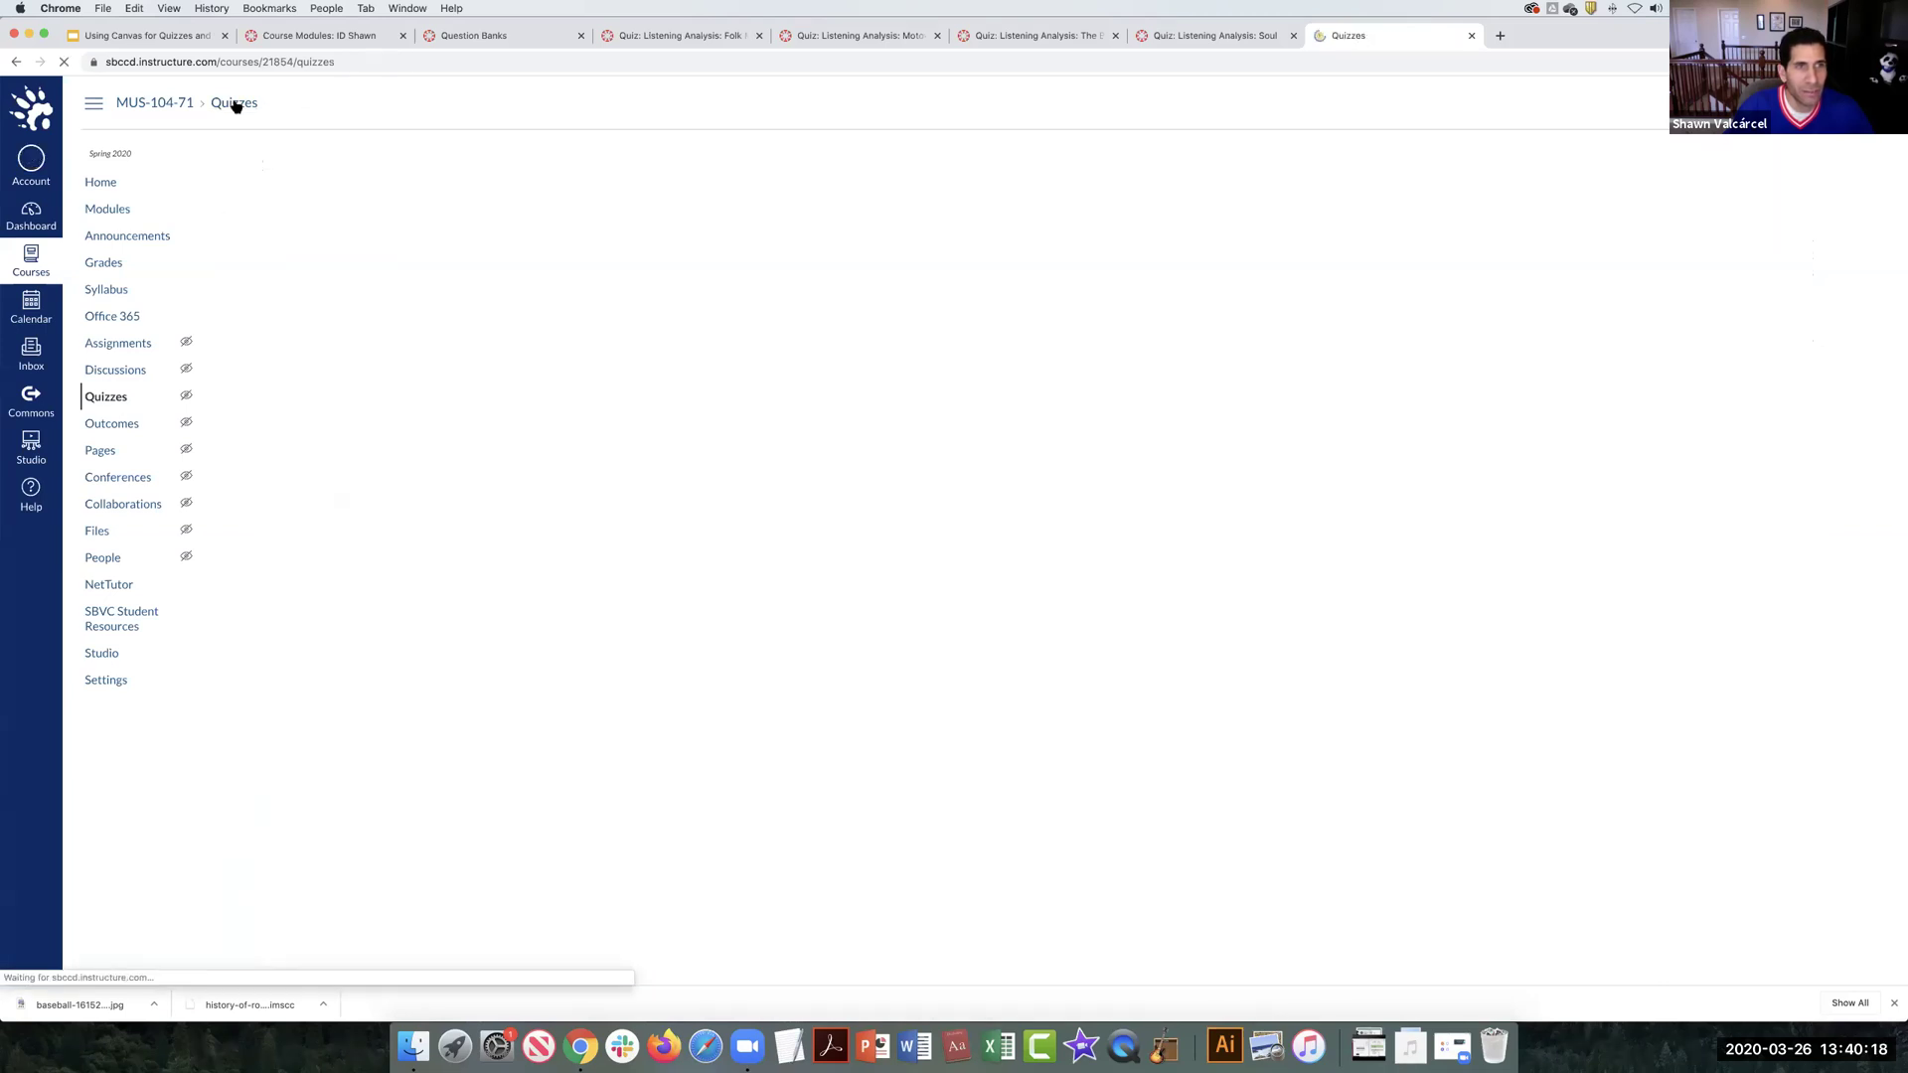
pyautogui.scroll(-4, 444, 553)
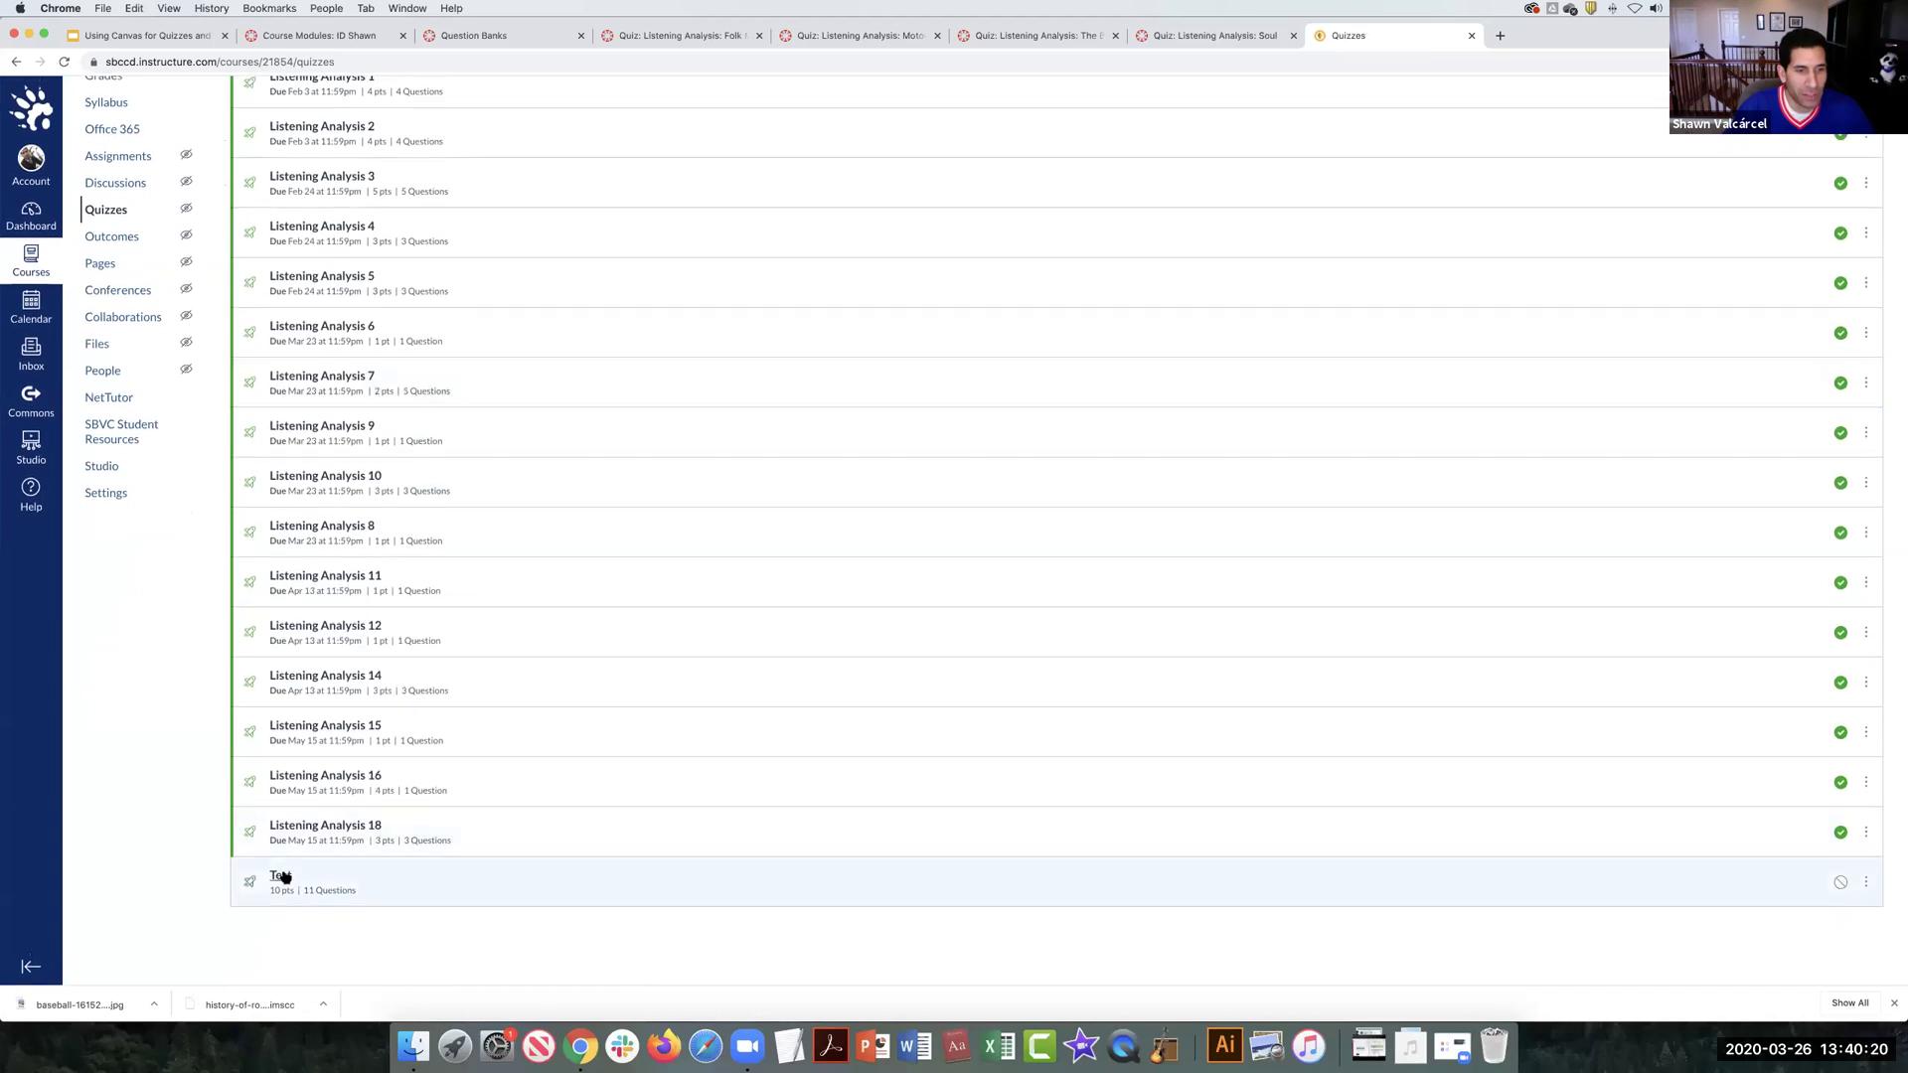
pyautogui.click(282, 875)
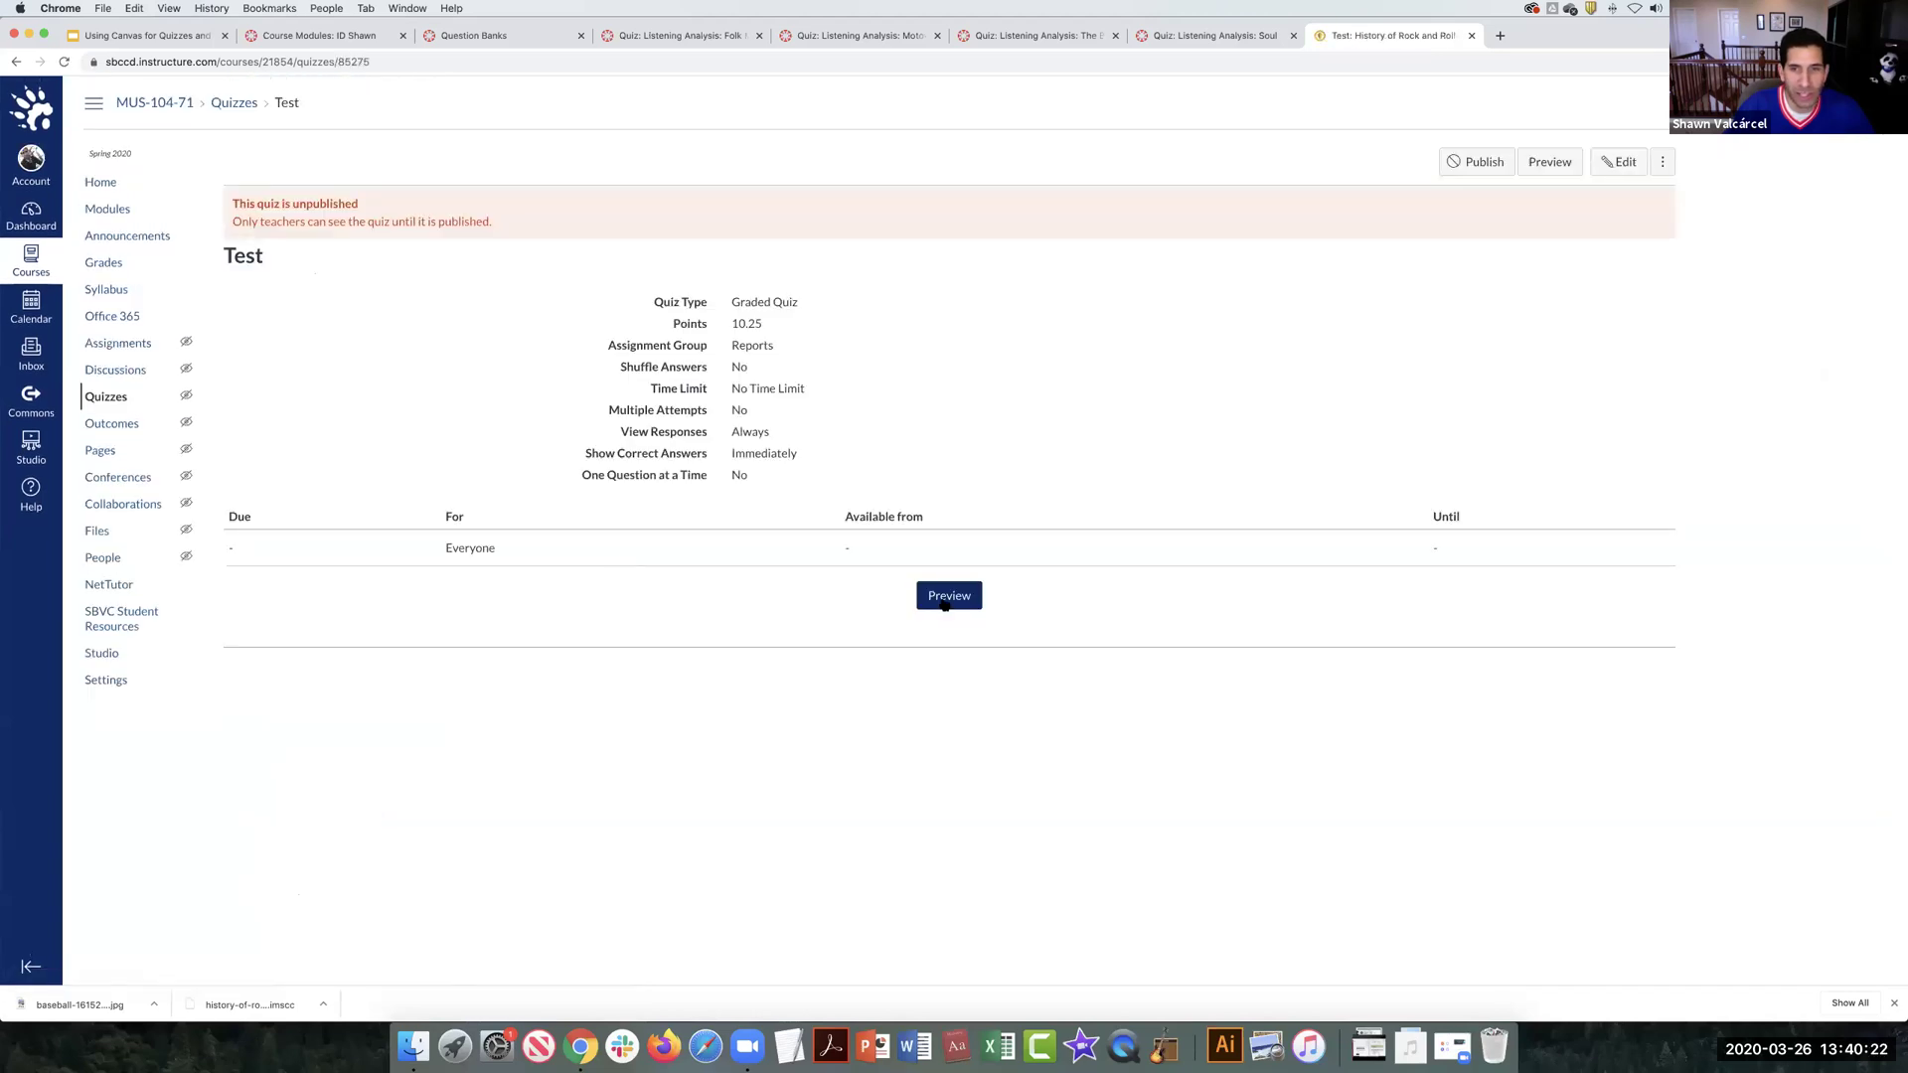
pyautogui.click(949, 599)
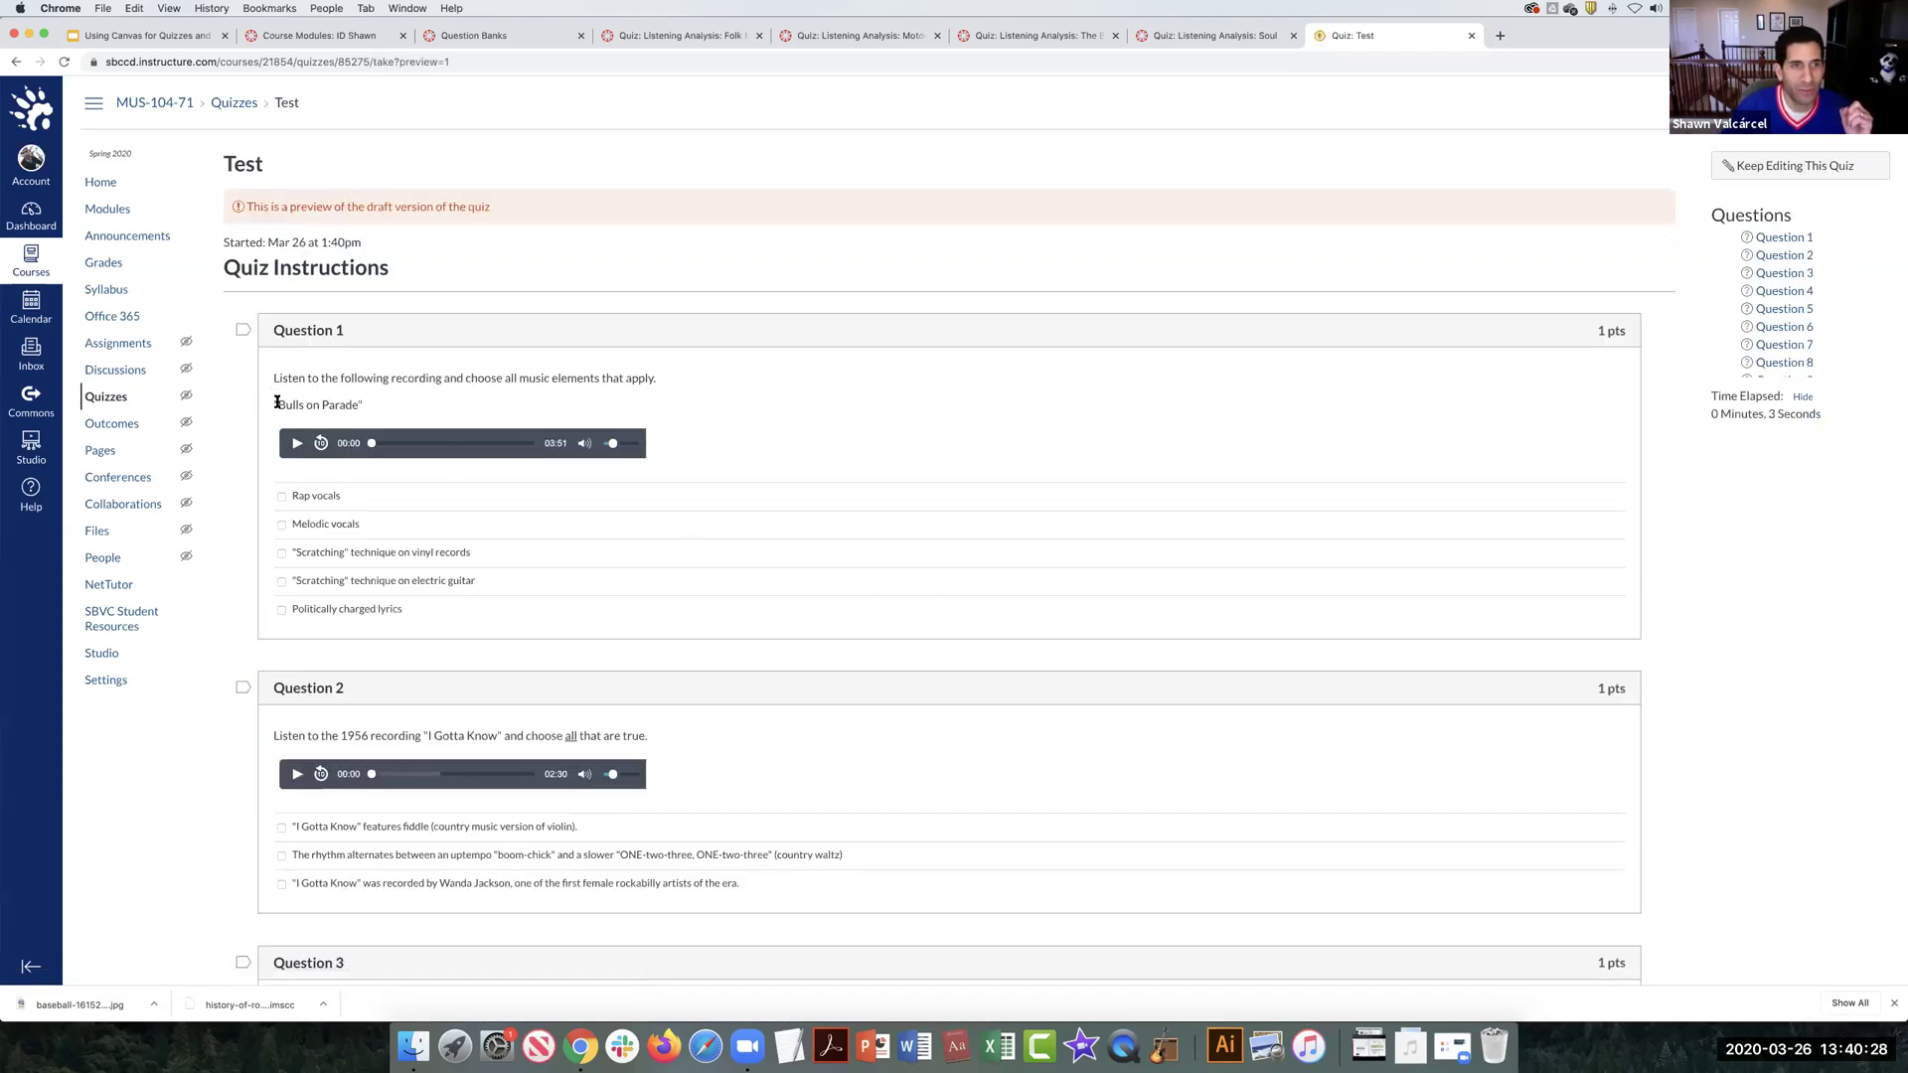
pyautogui.moveTo(280, 404); pyautogui.dragTo(341, 405)
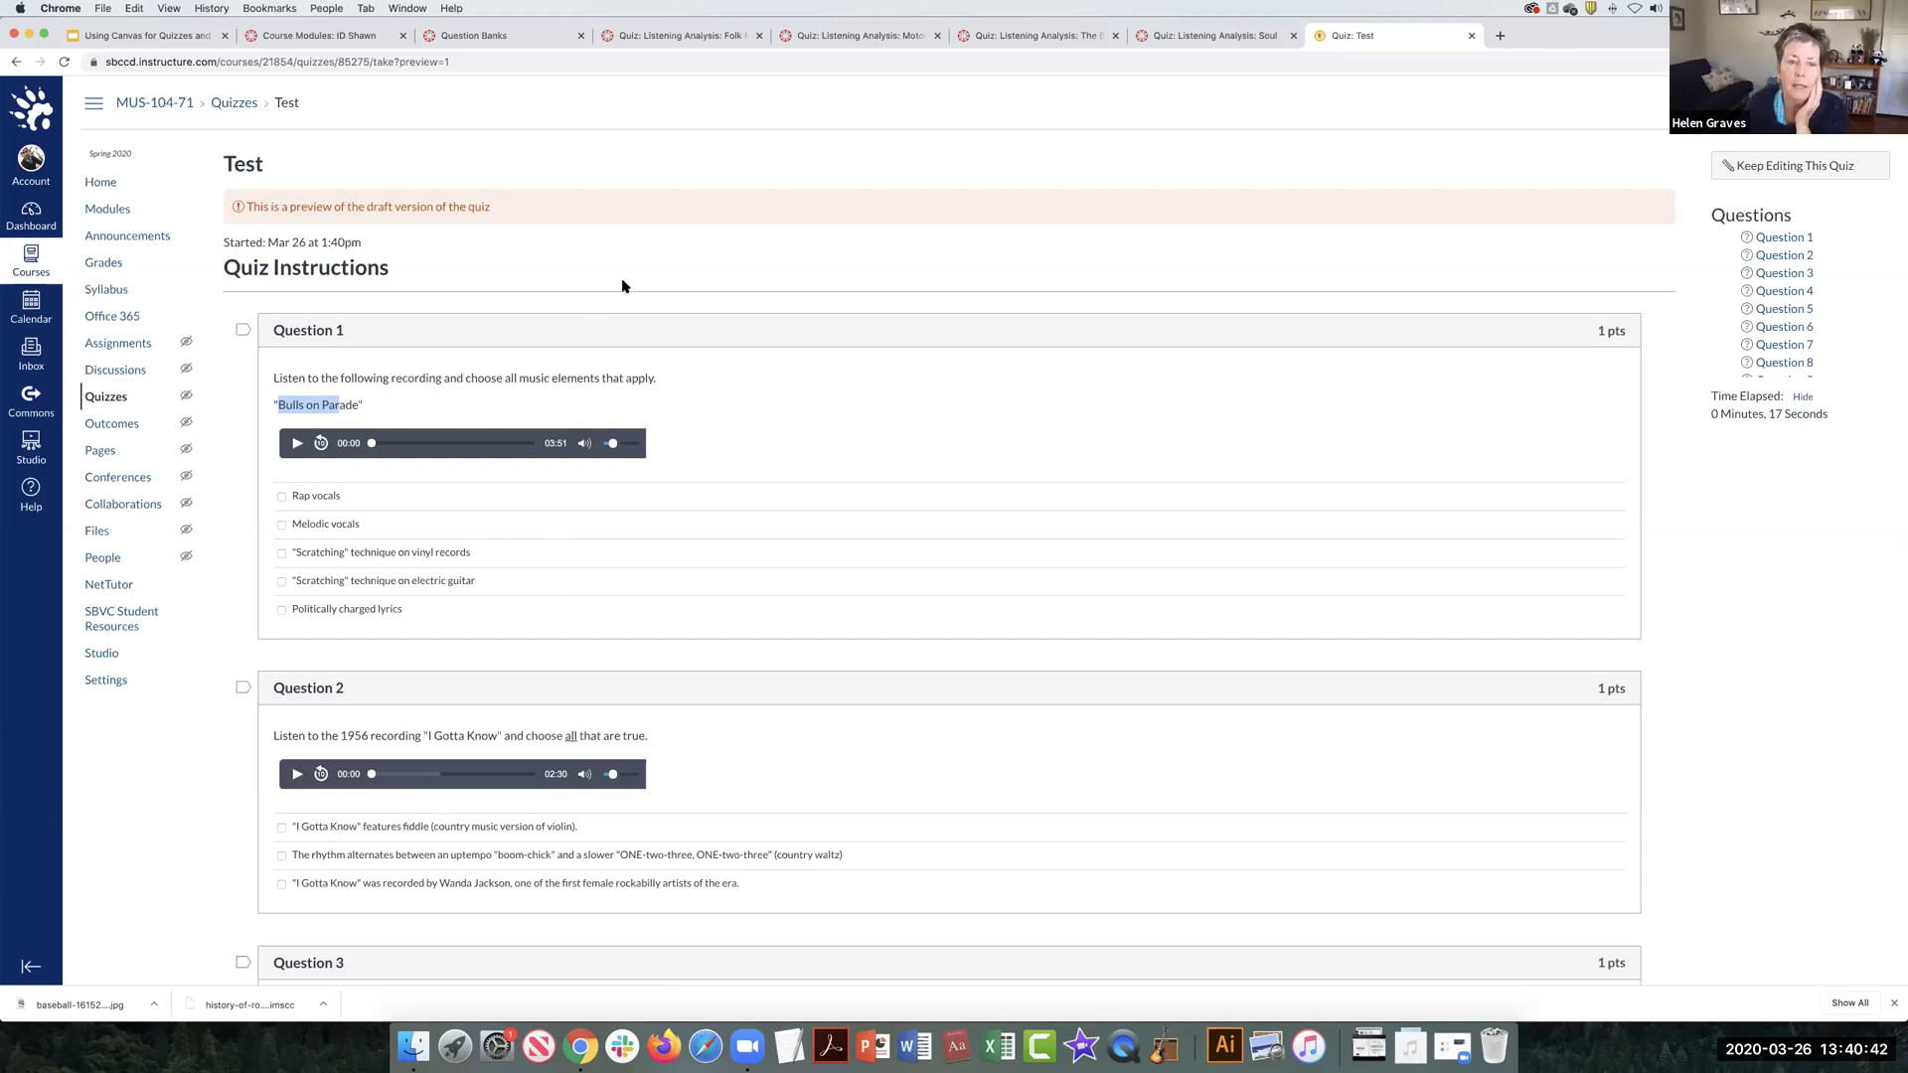
pyautogui.click(633, 316)
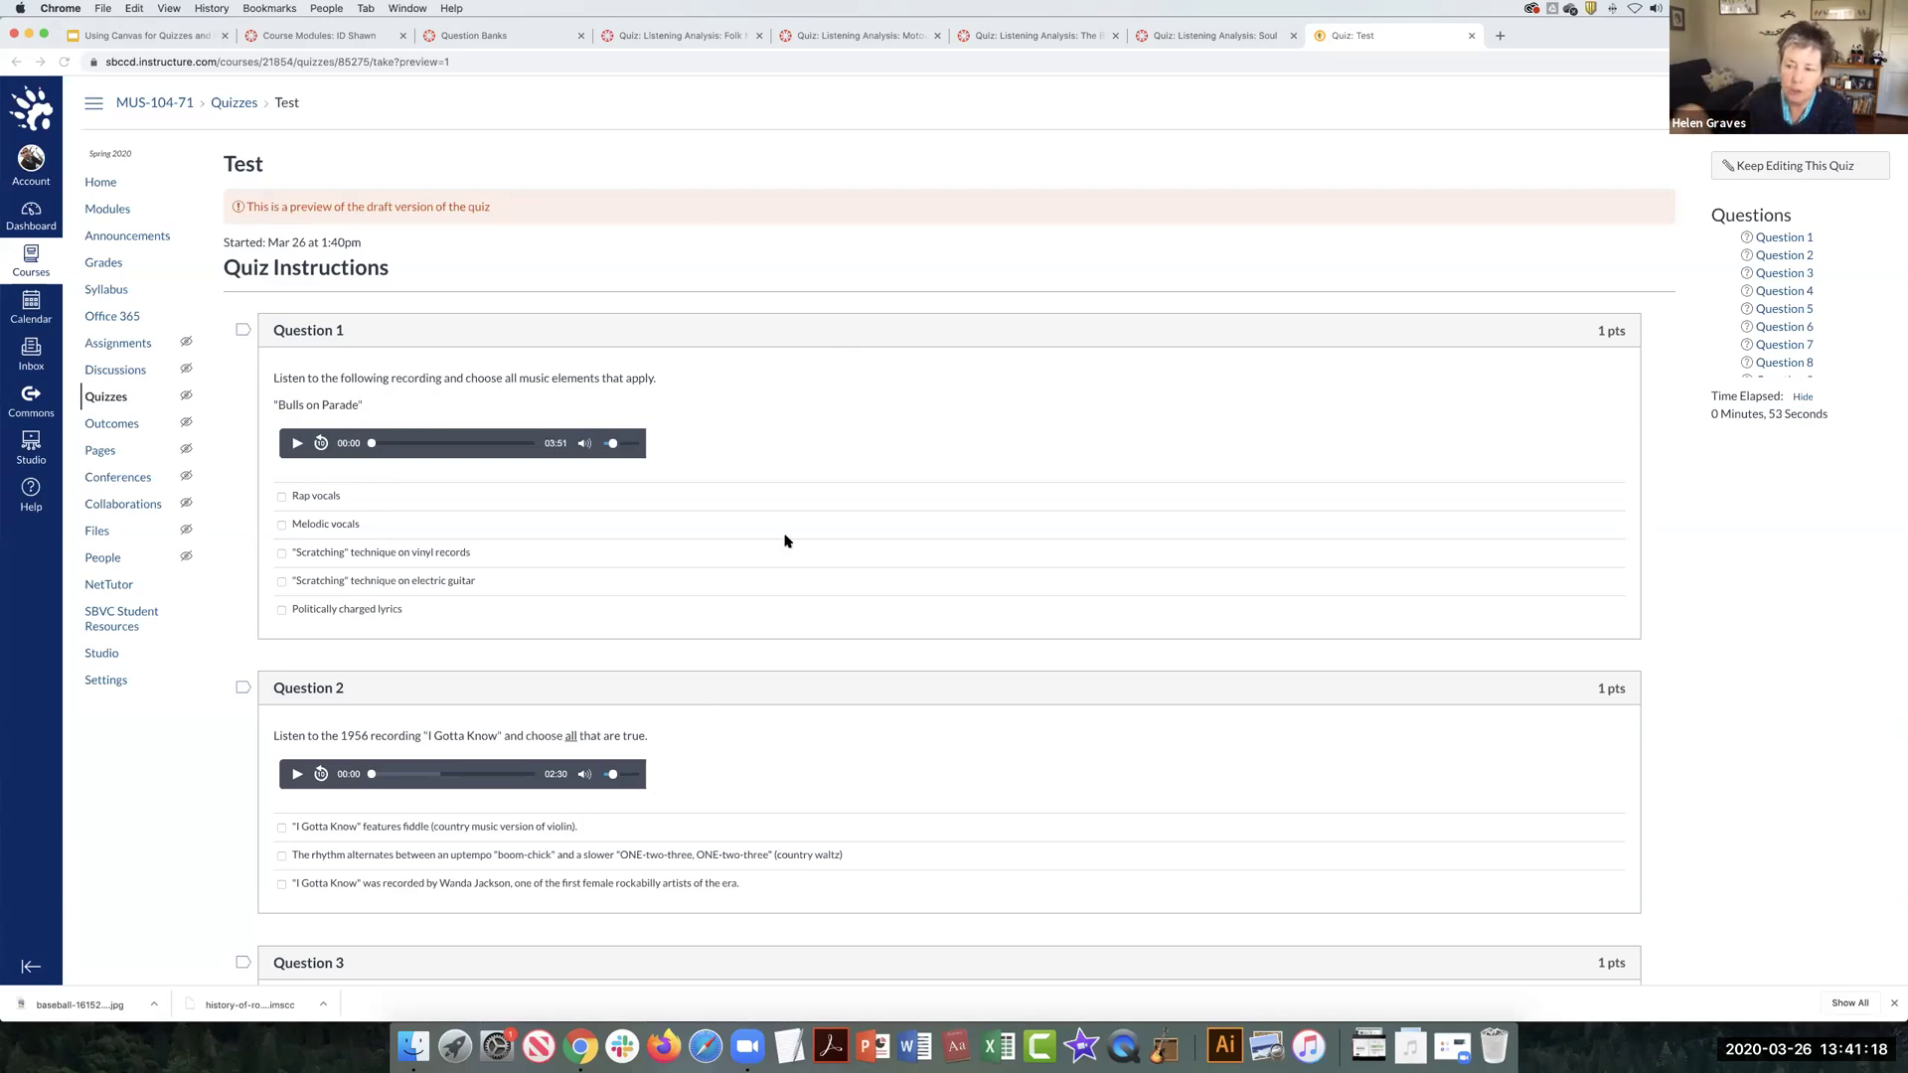
pyautogui.scroll(-5, 703, 689)
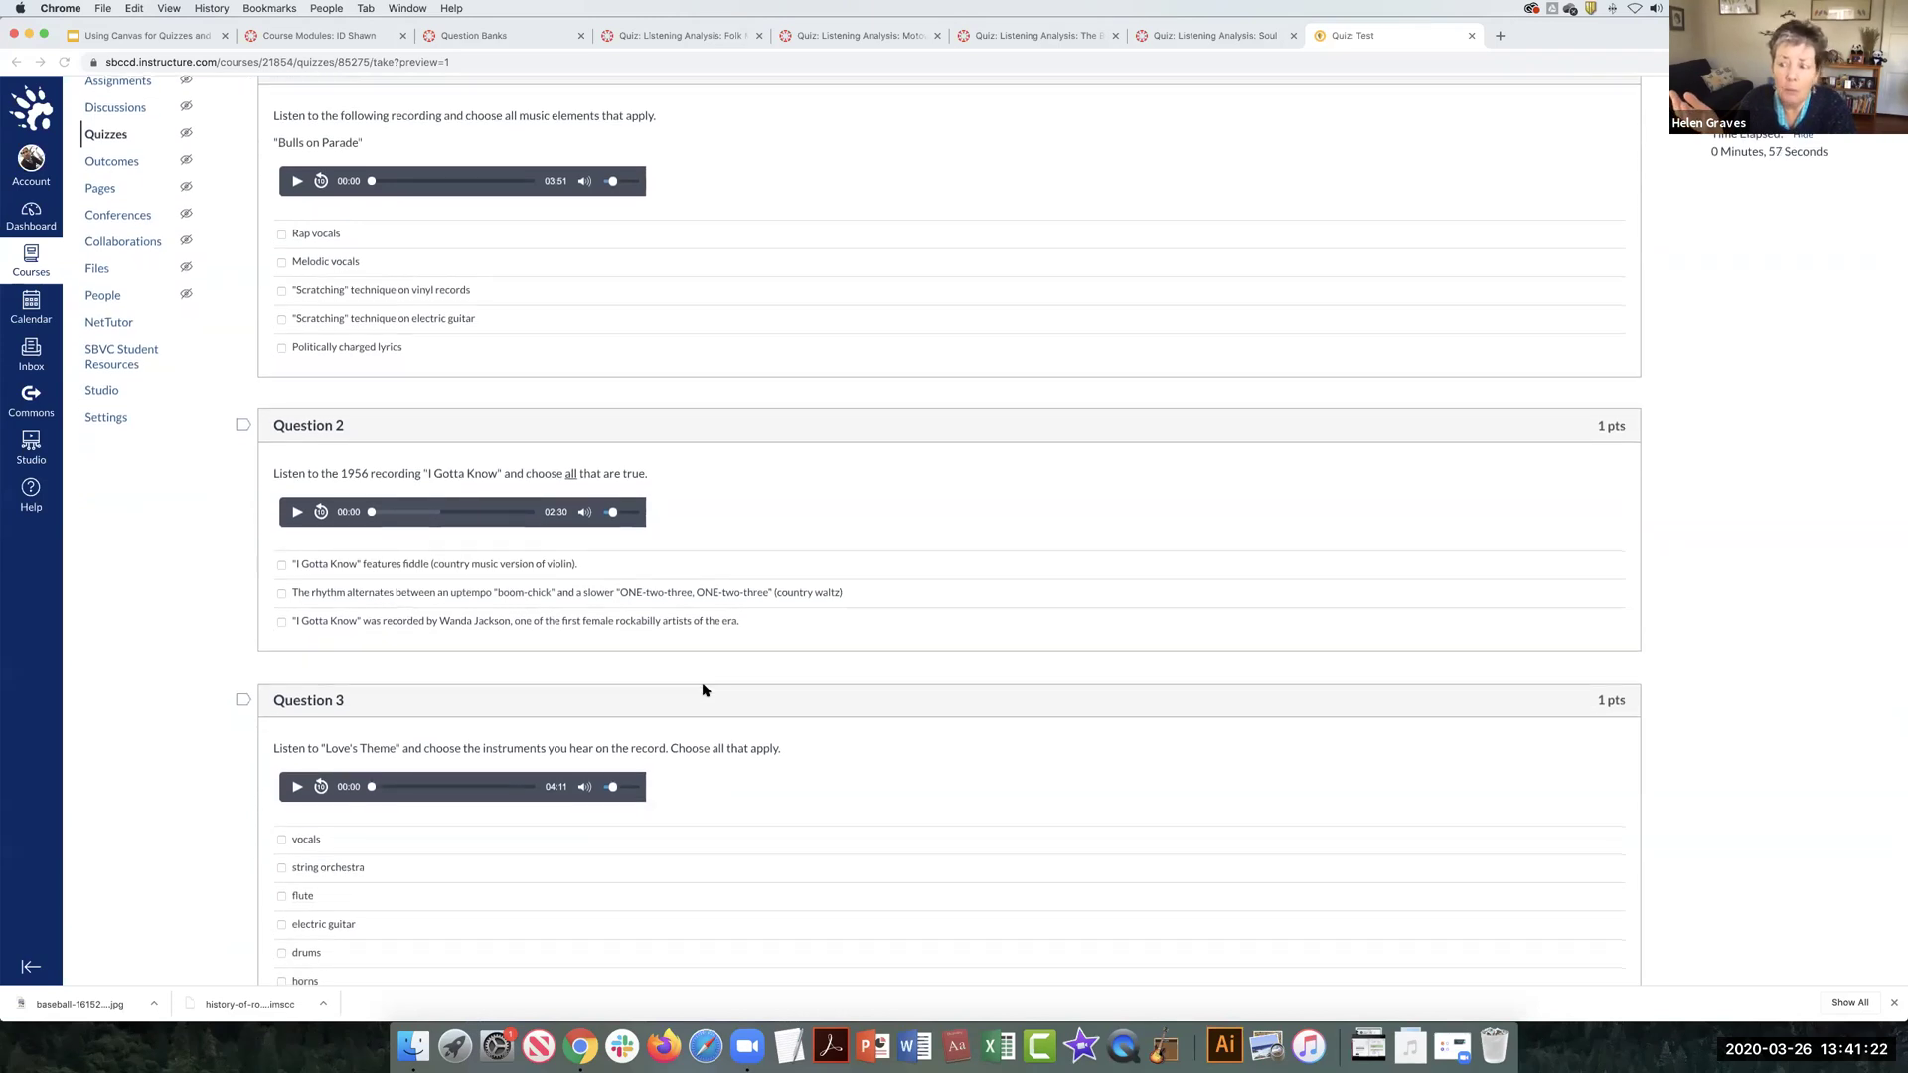
pyautogui.scroll(3, 702, 690)
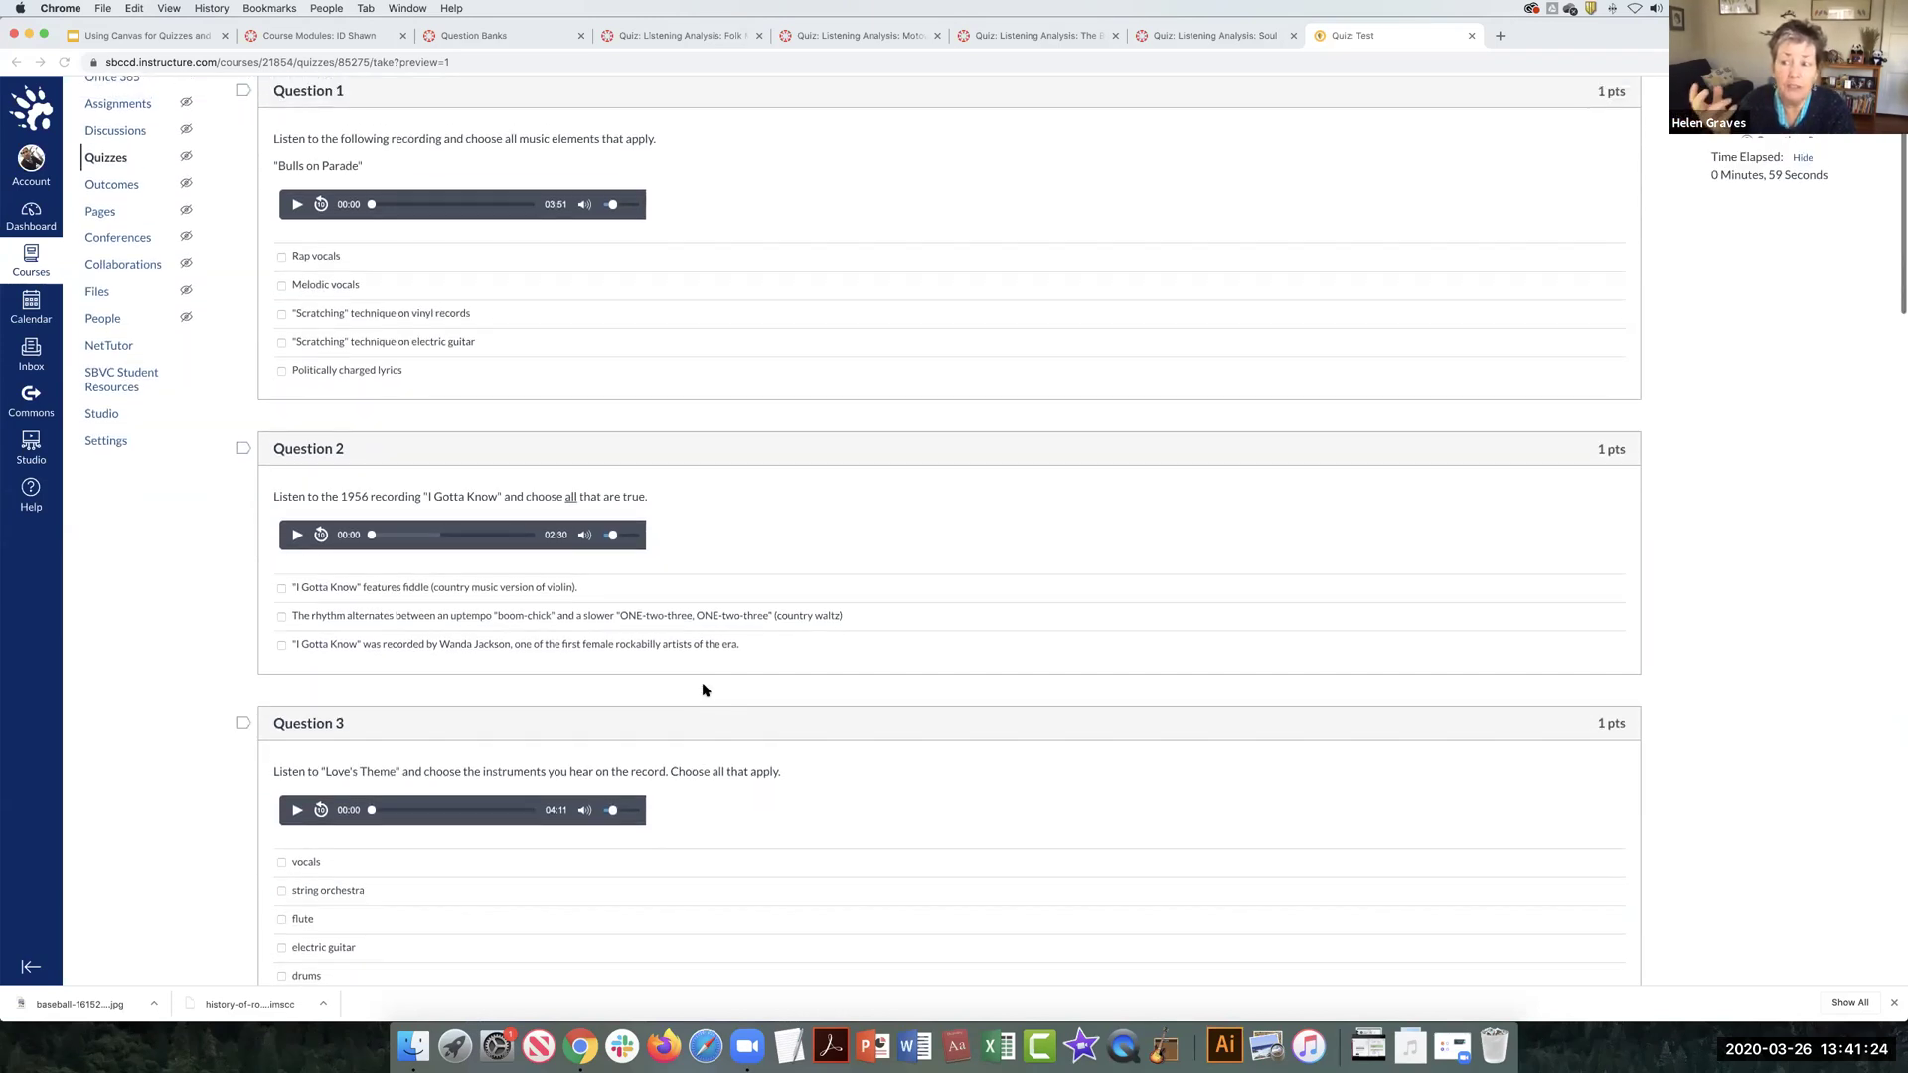
pyautogui.scroll(3, 703, 689)
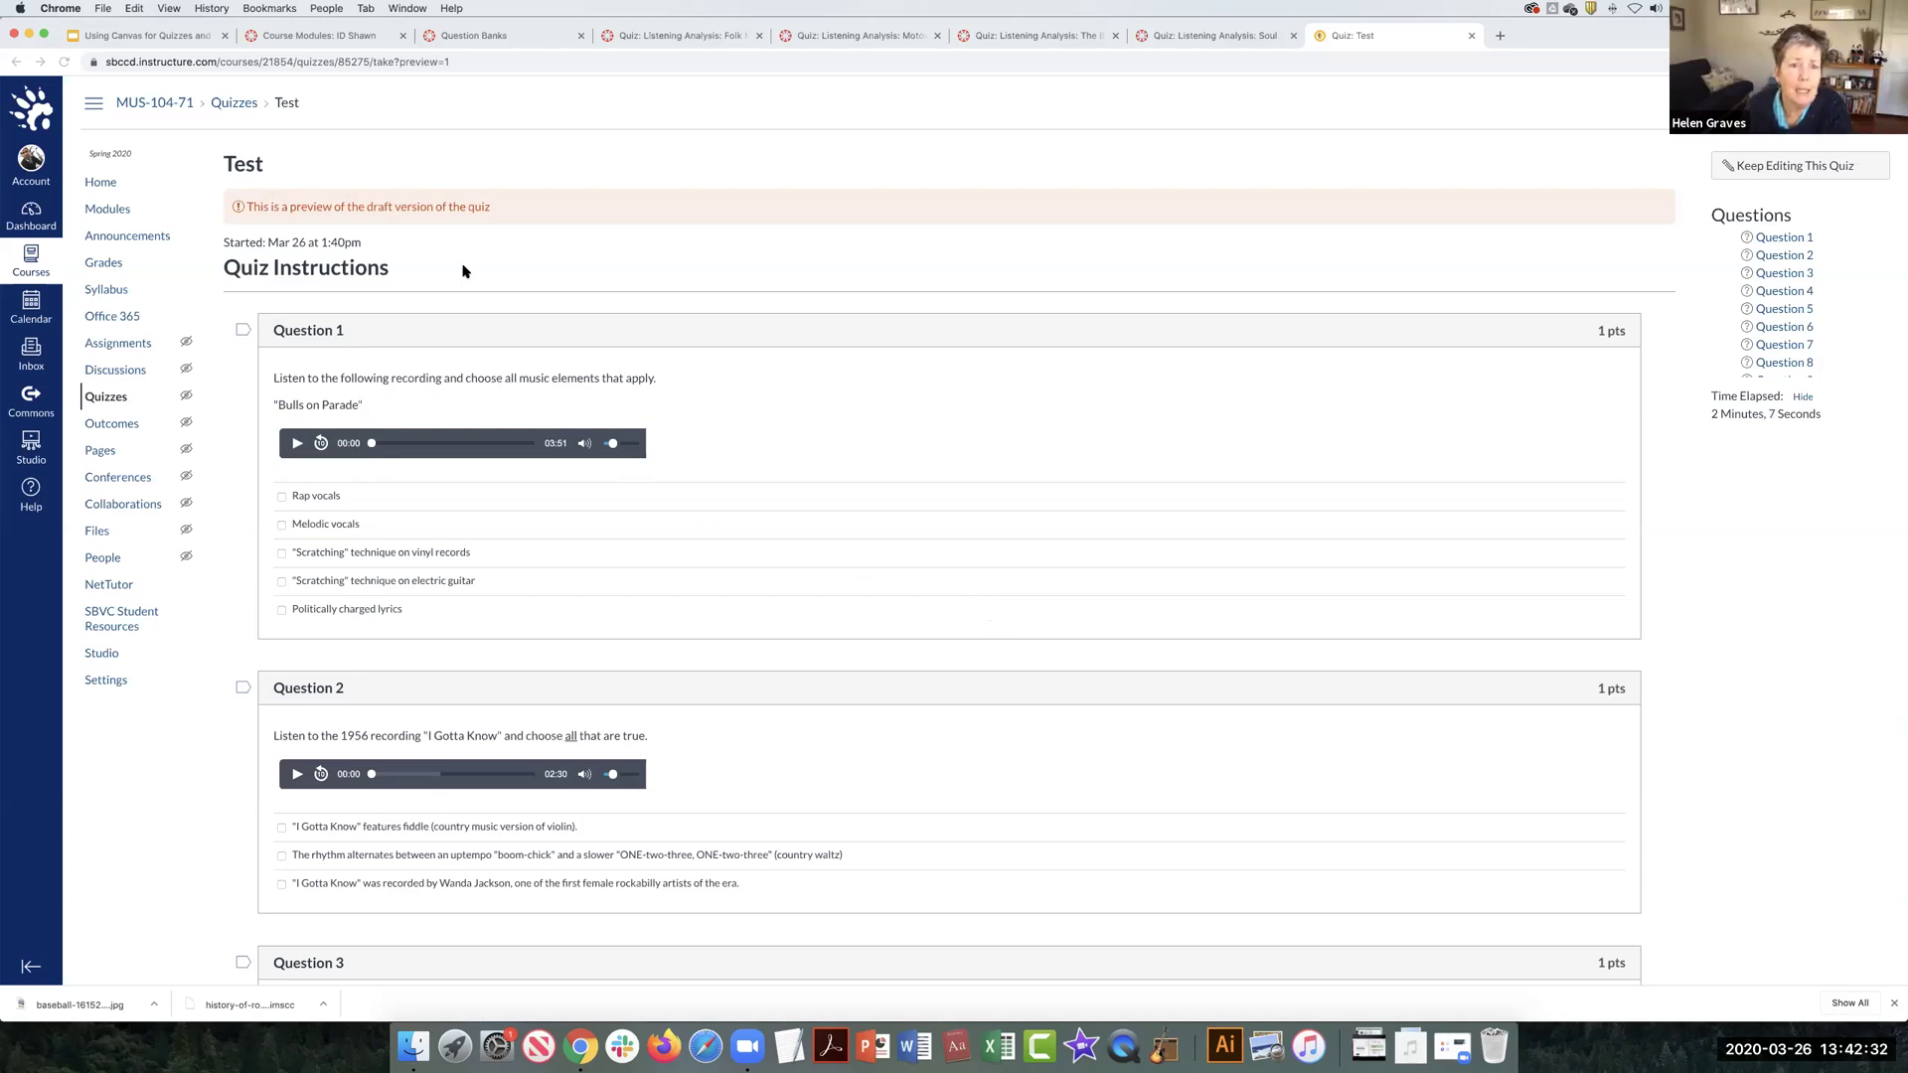
pyautogui.click(360, 37)
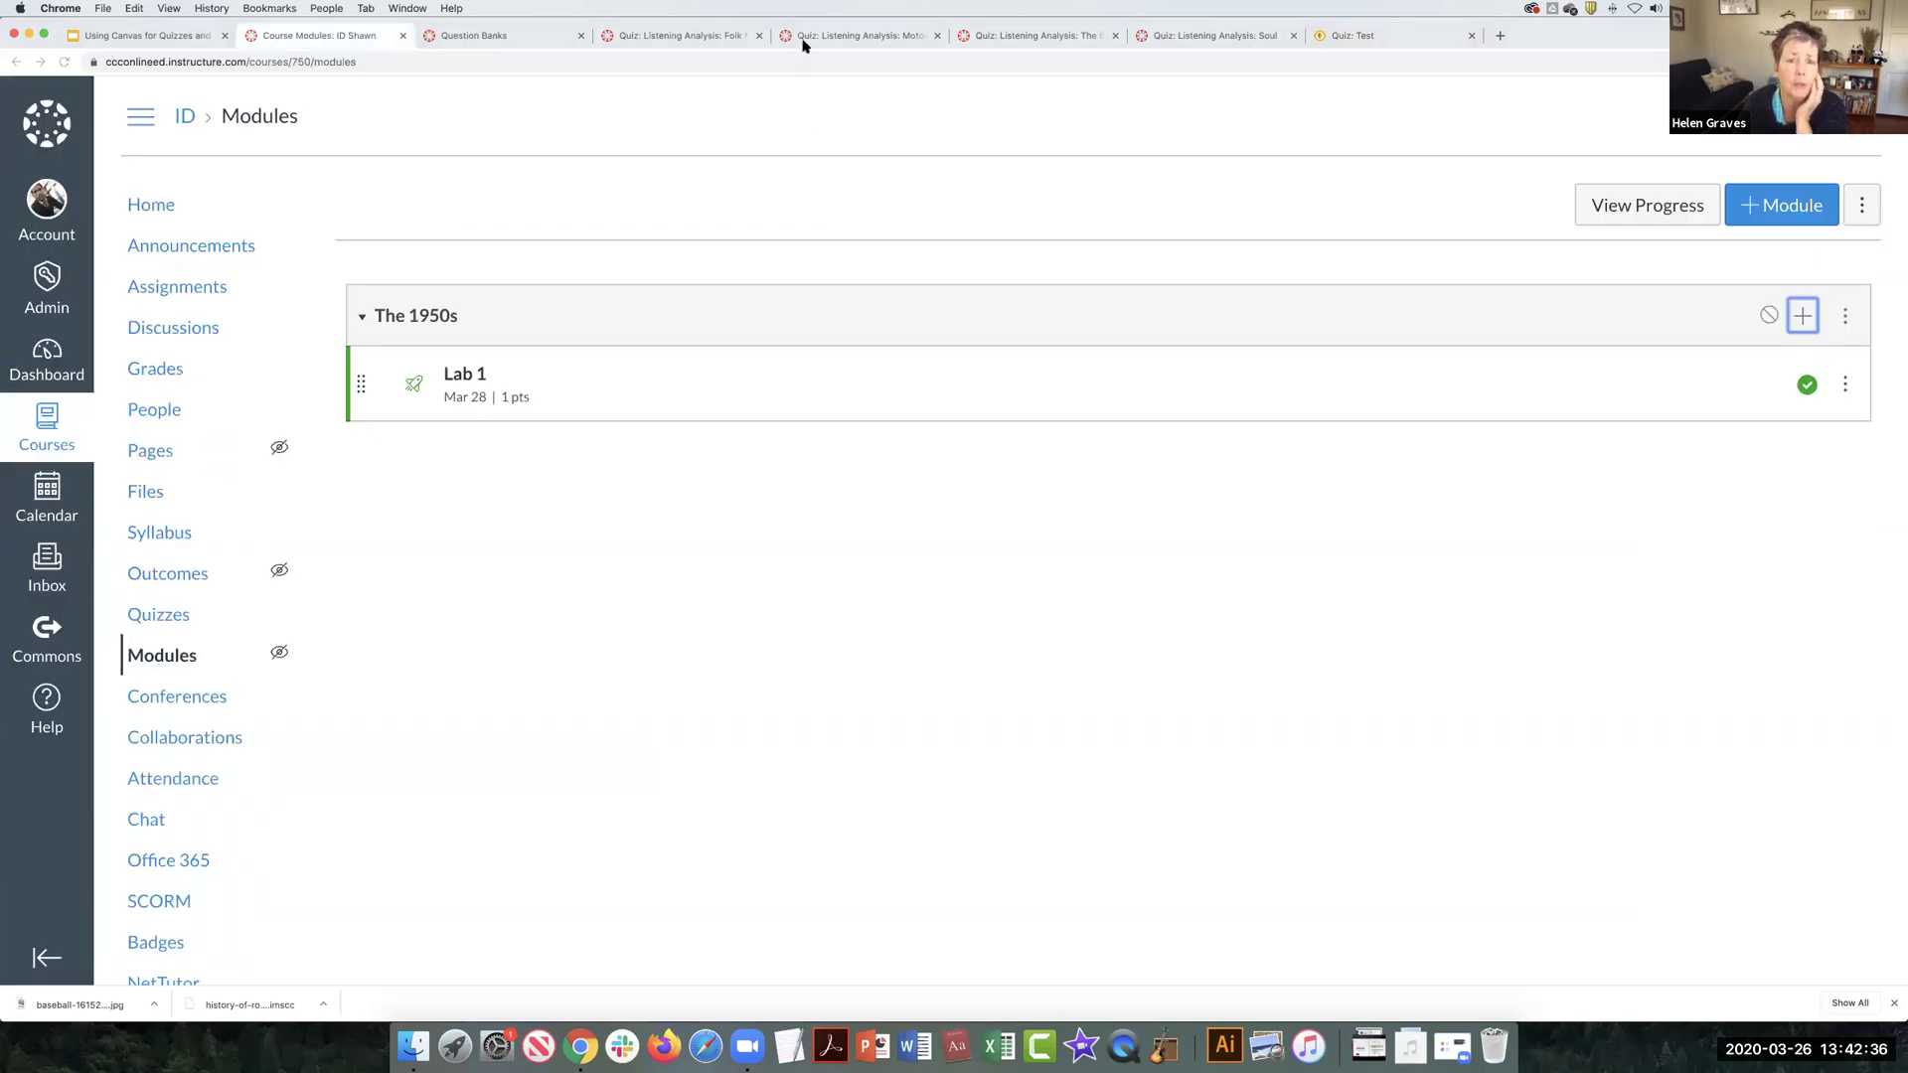
pyautogui.click(601, 134)
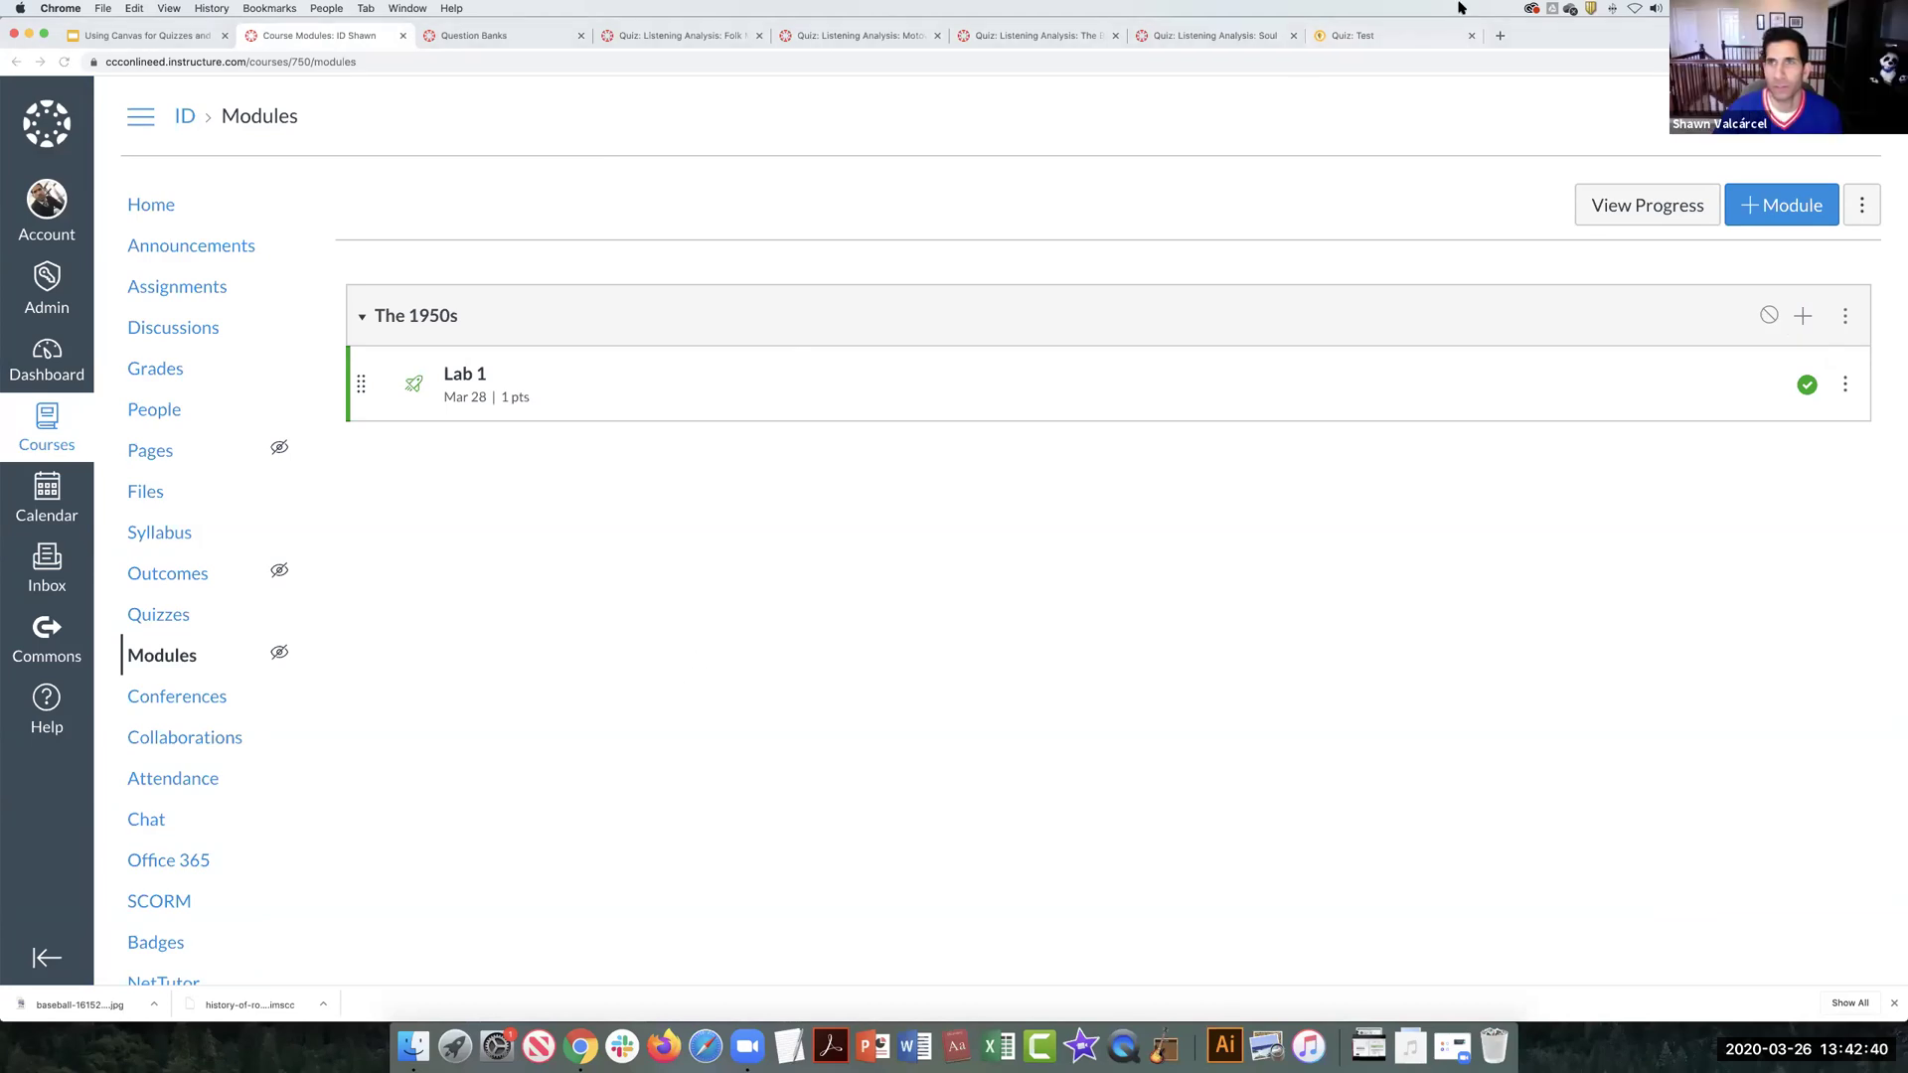
# Step: Go to YouTube in a new browser tab and open the "Soul | Official Trailer" video from Pixar
pyautogui.click(1496, 35)
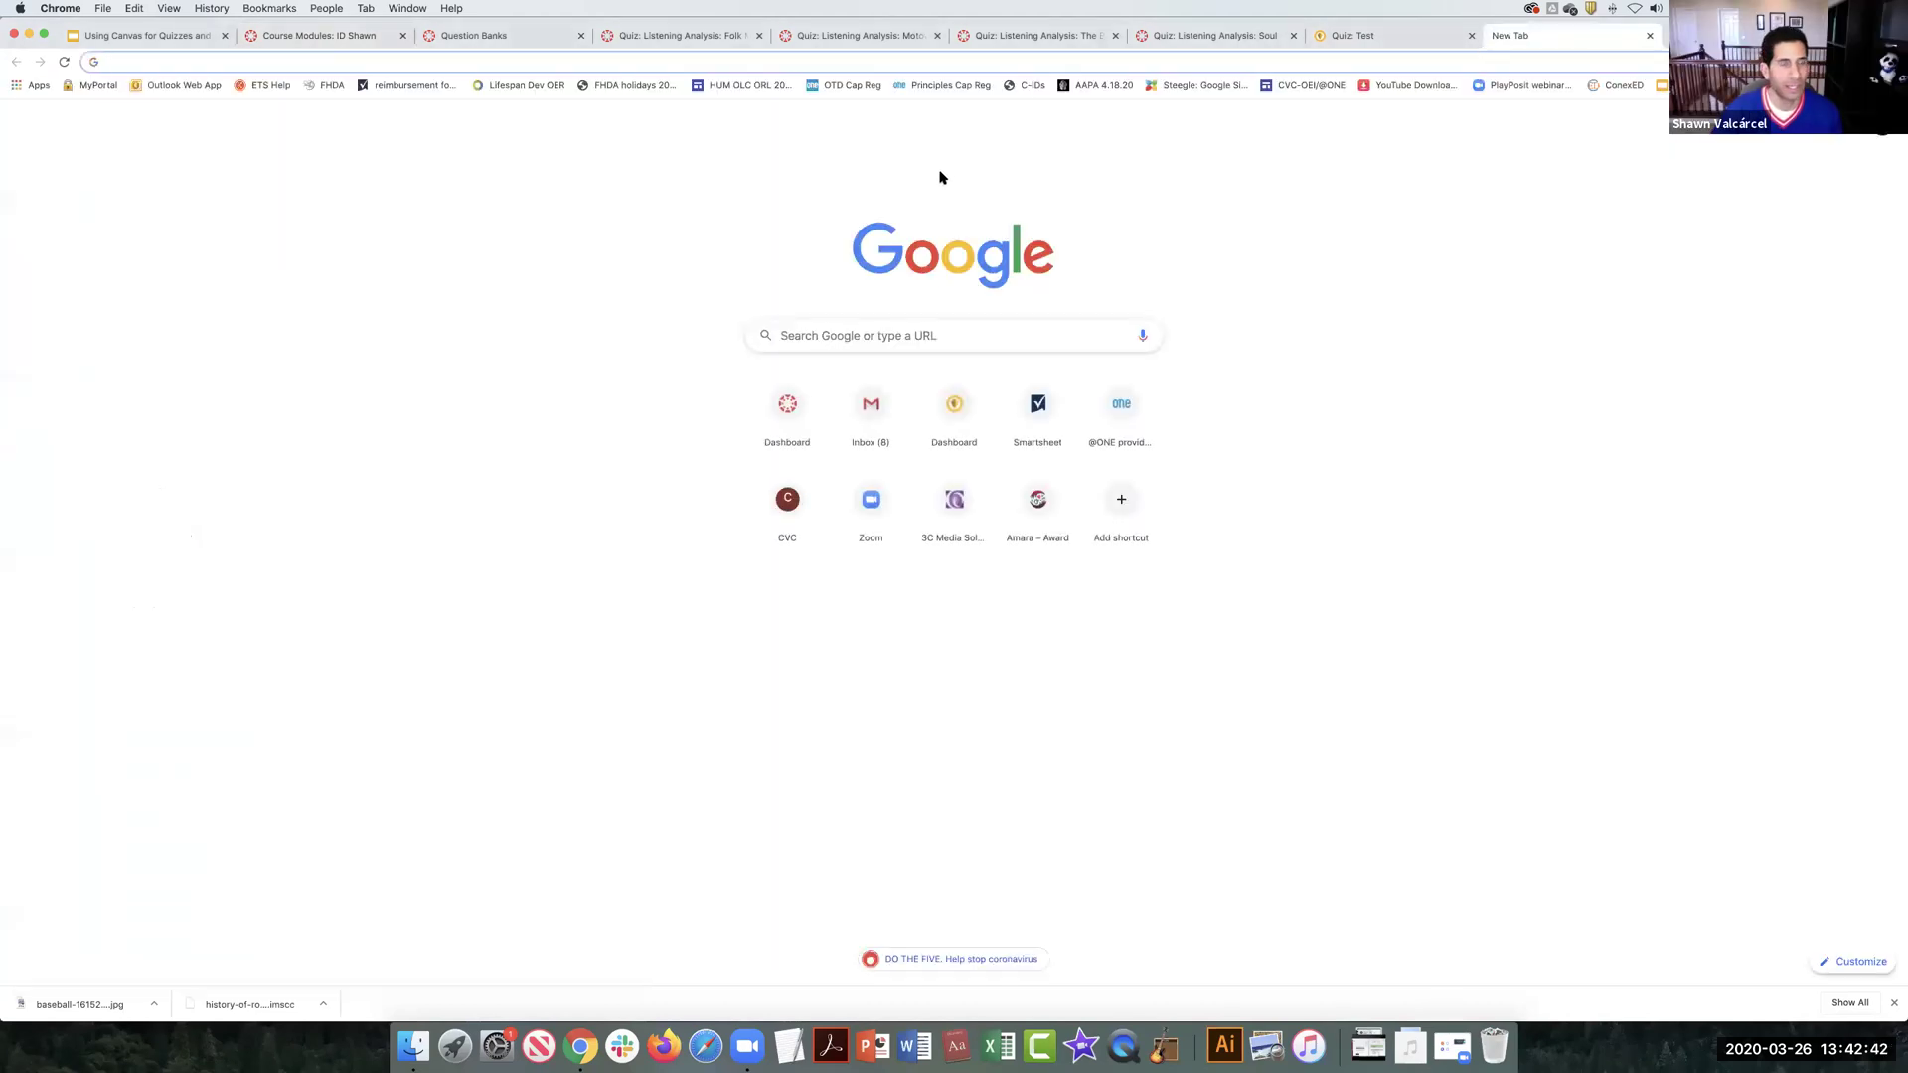
pyautogui.write('you')
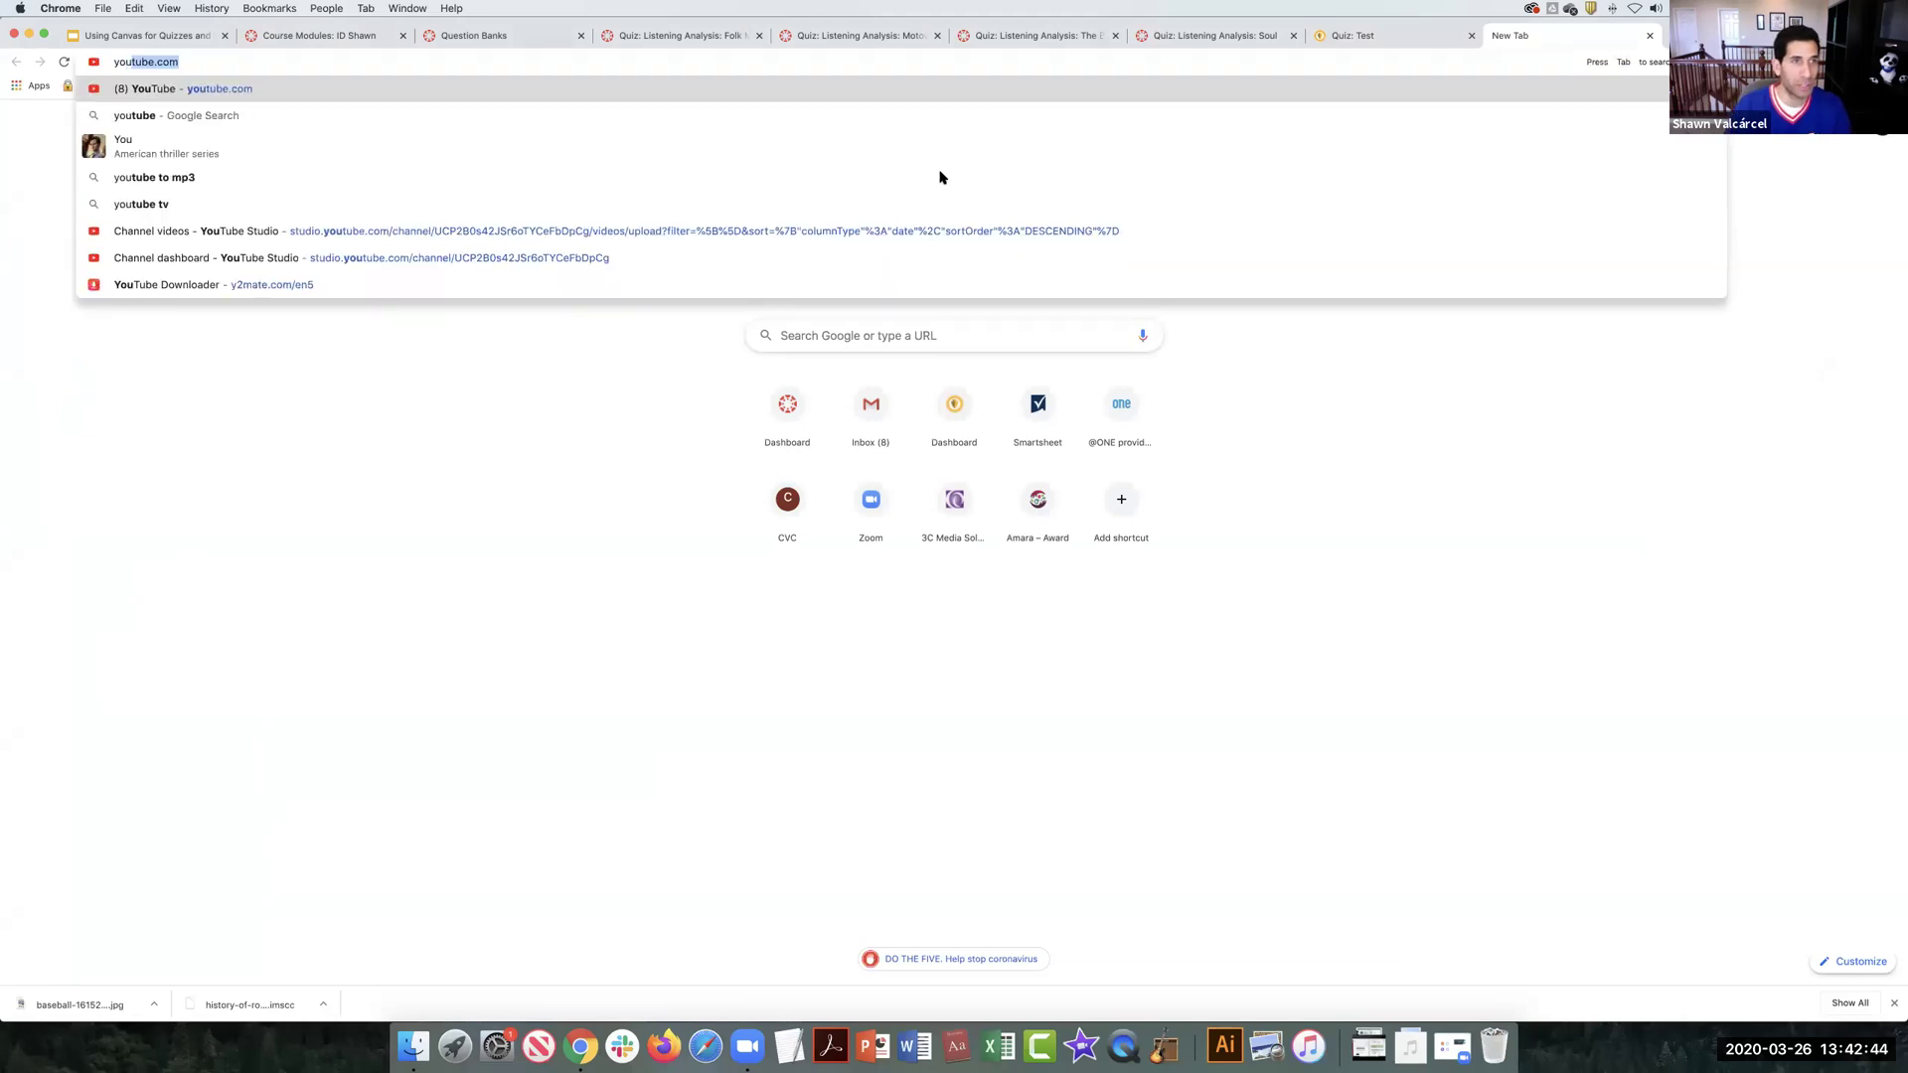
pyautogui.press('Return')
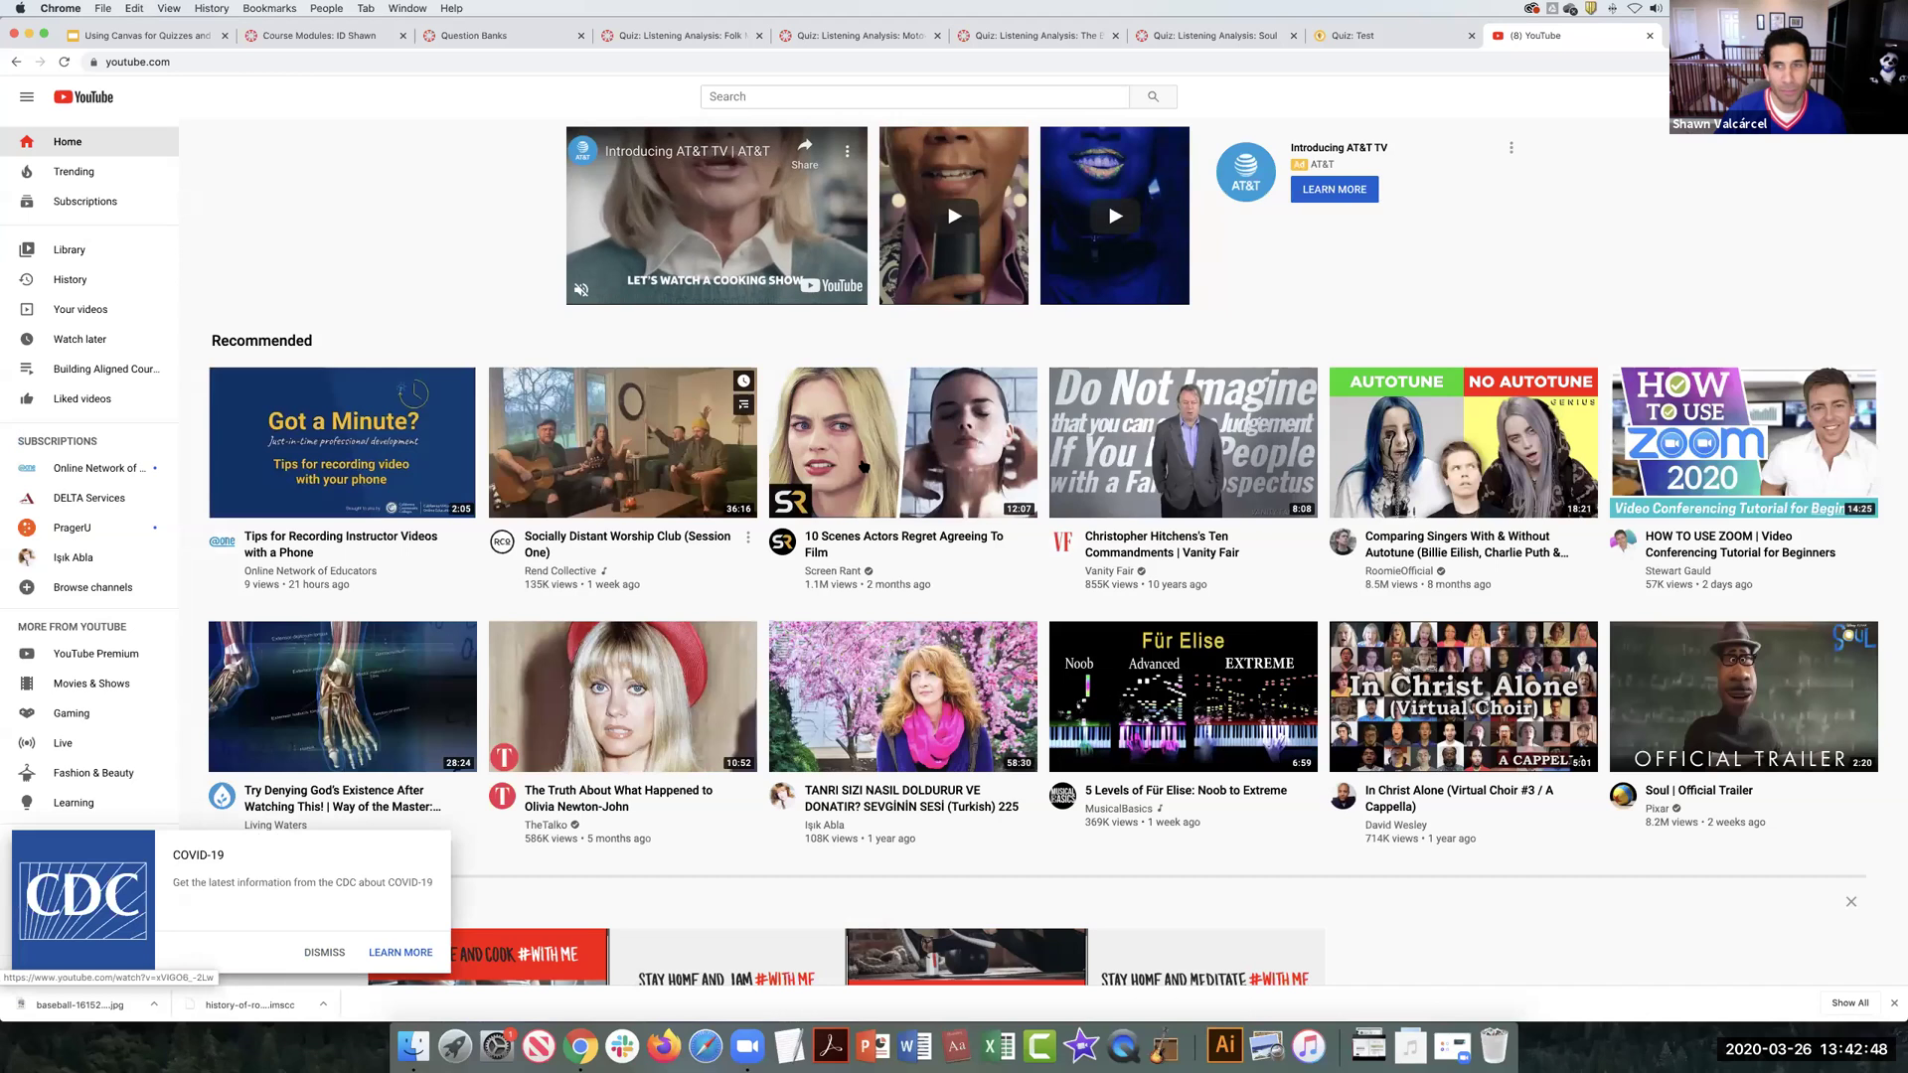
pyautogui.click(1629, 661)
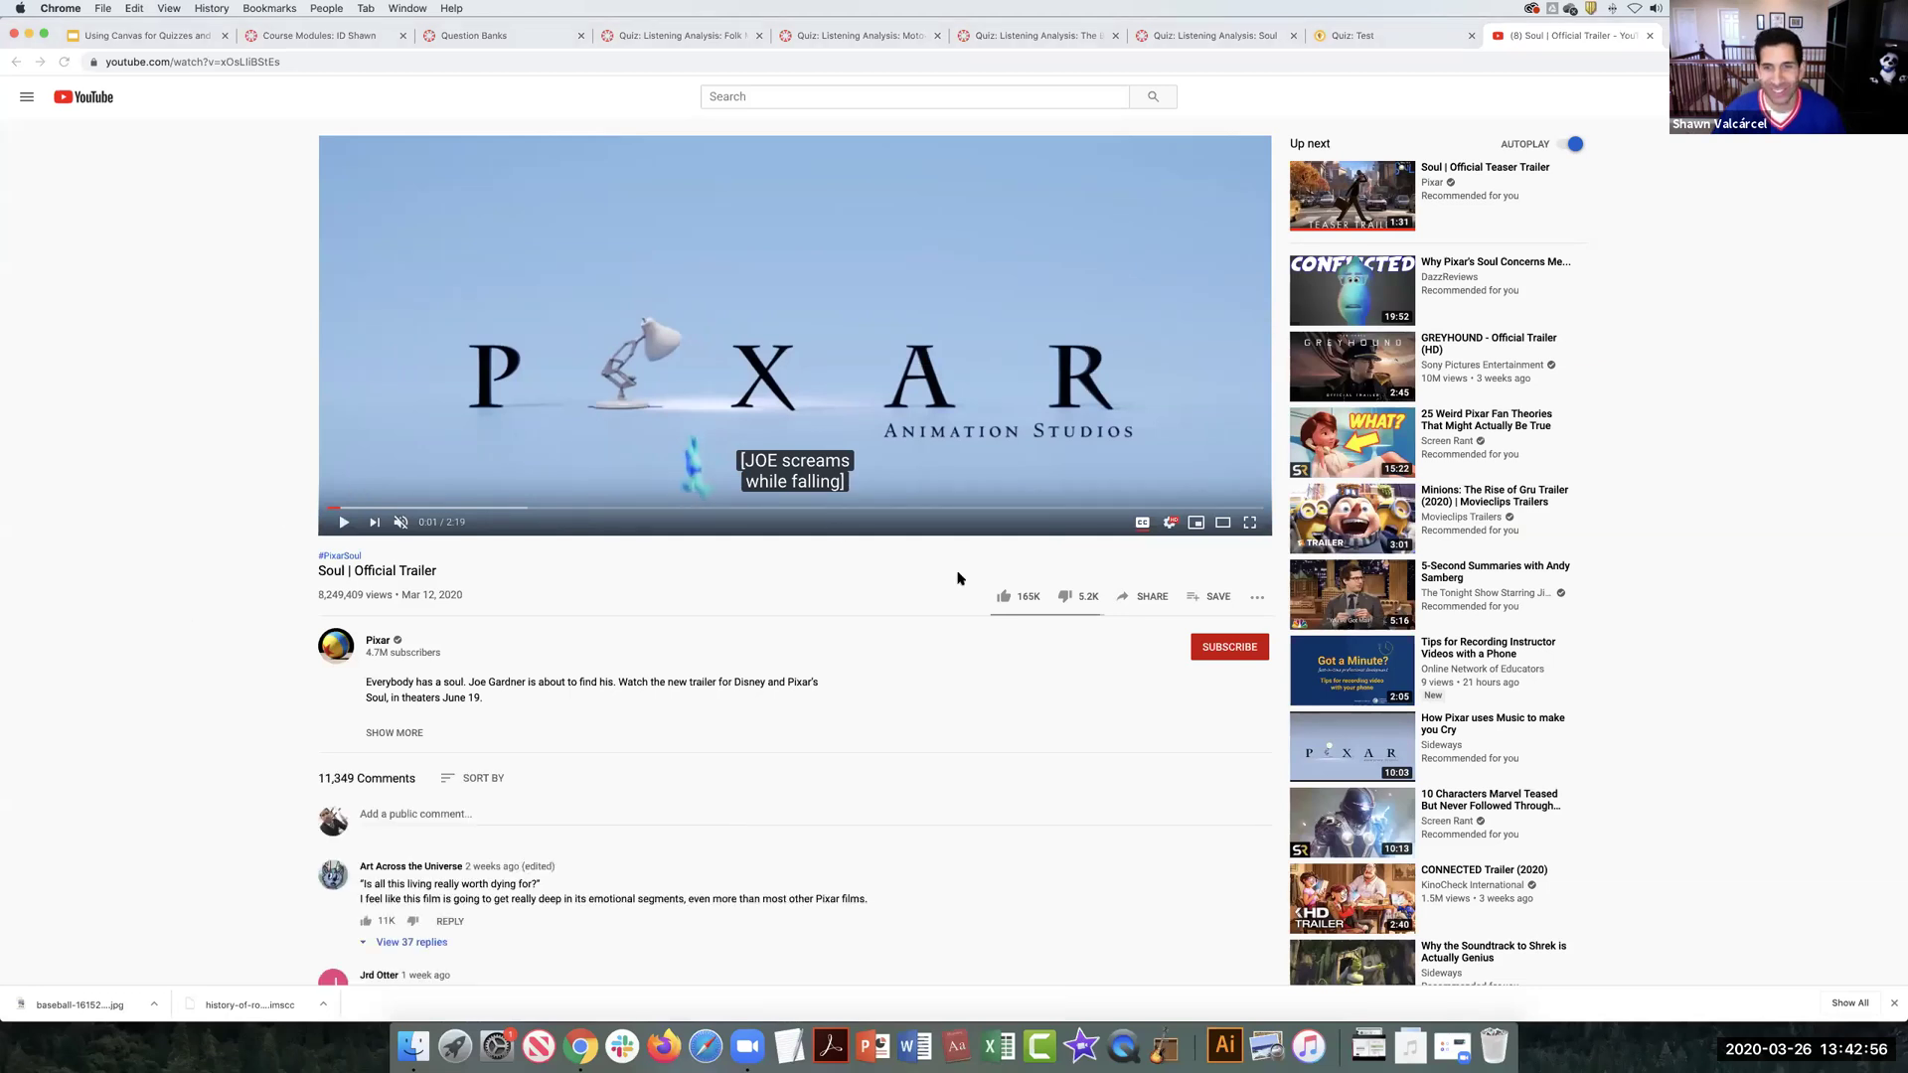
# Step: Copy the full iframe embed code of the Soul trailer from its sharing options and close the embed dialog
pyautogui.click(1154, 599)
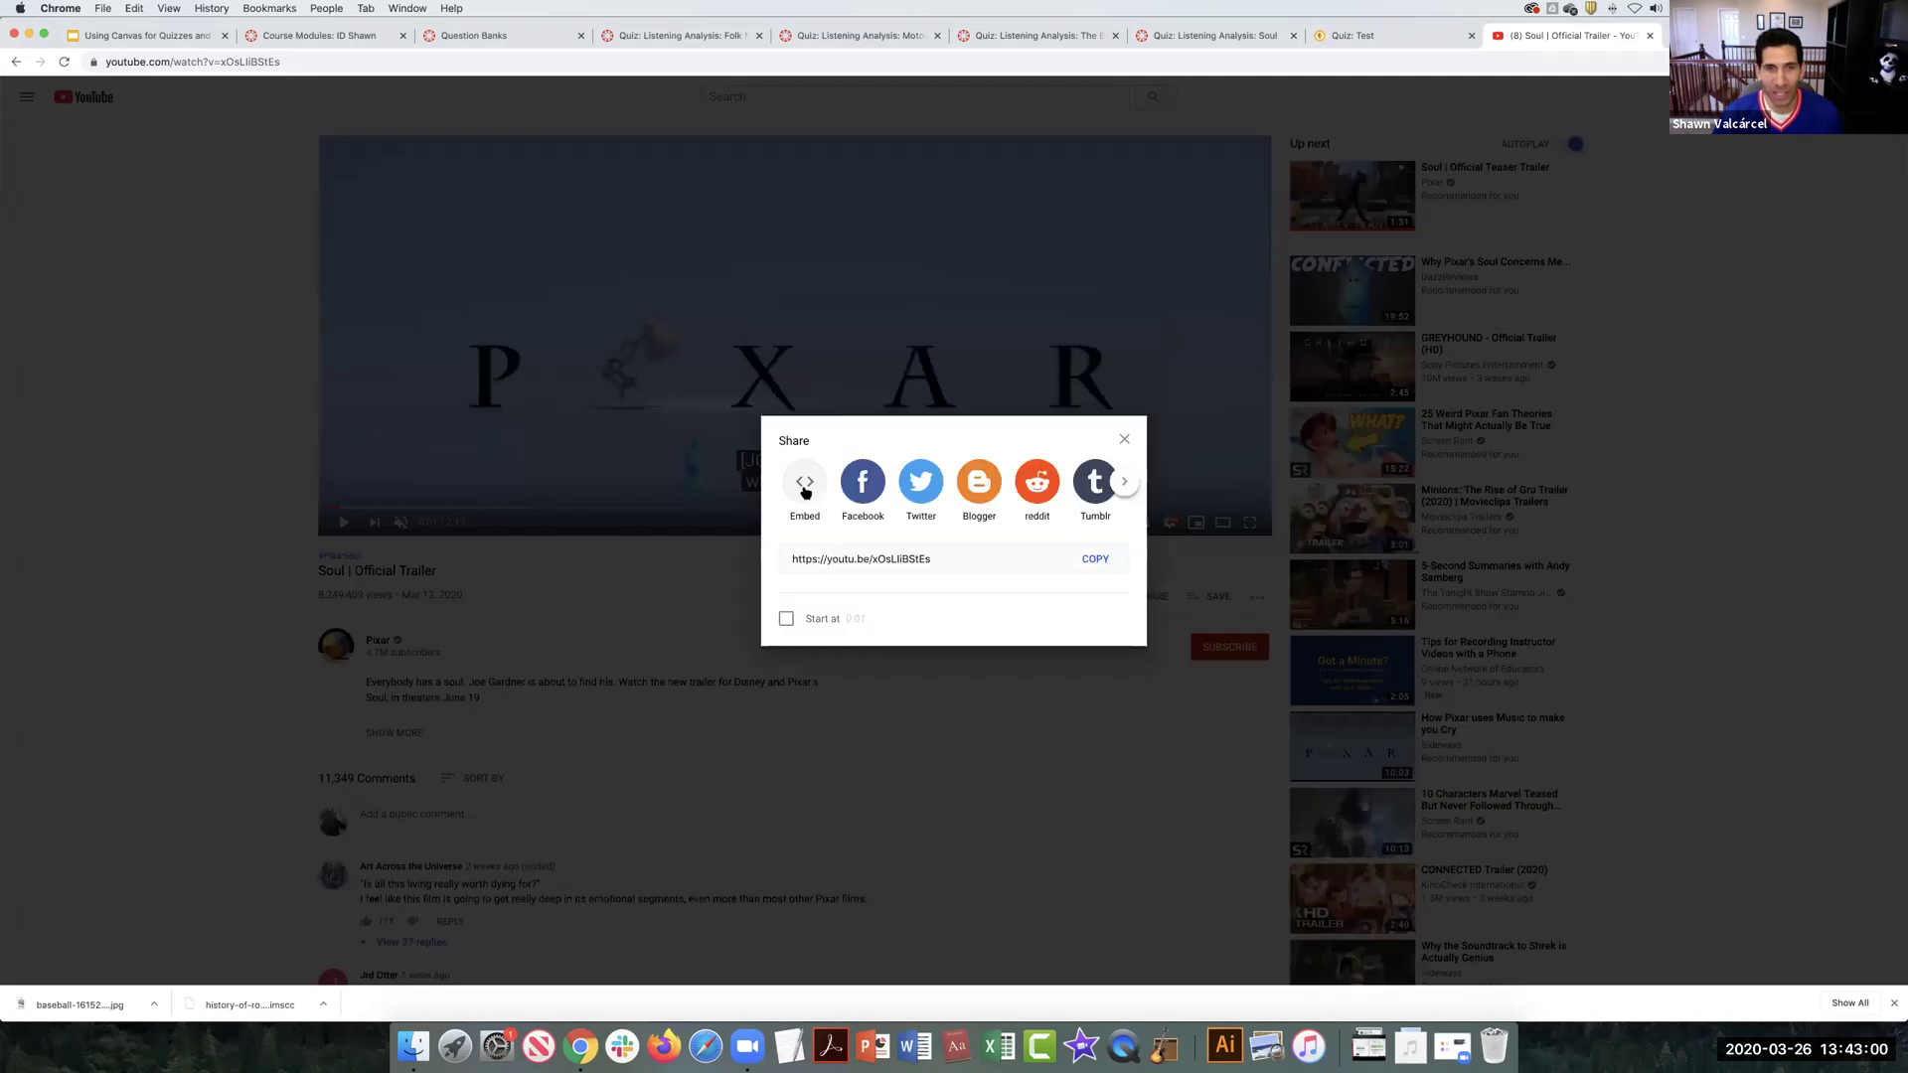
pyautogui.click(1124, 439)
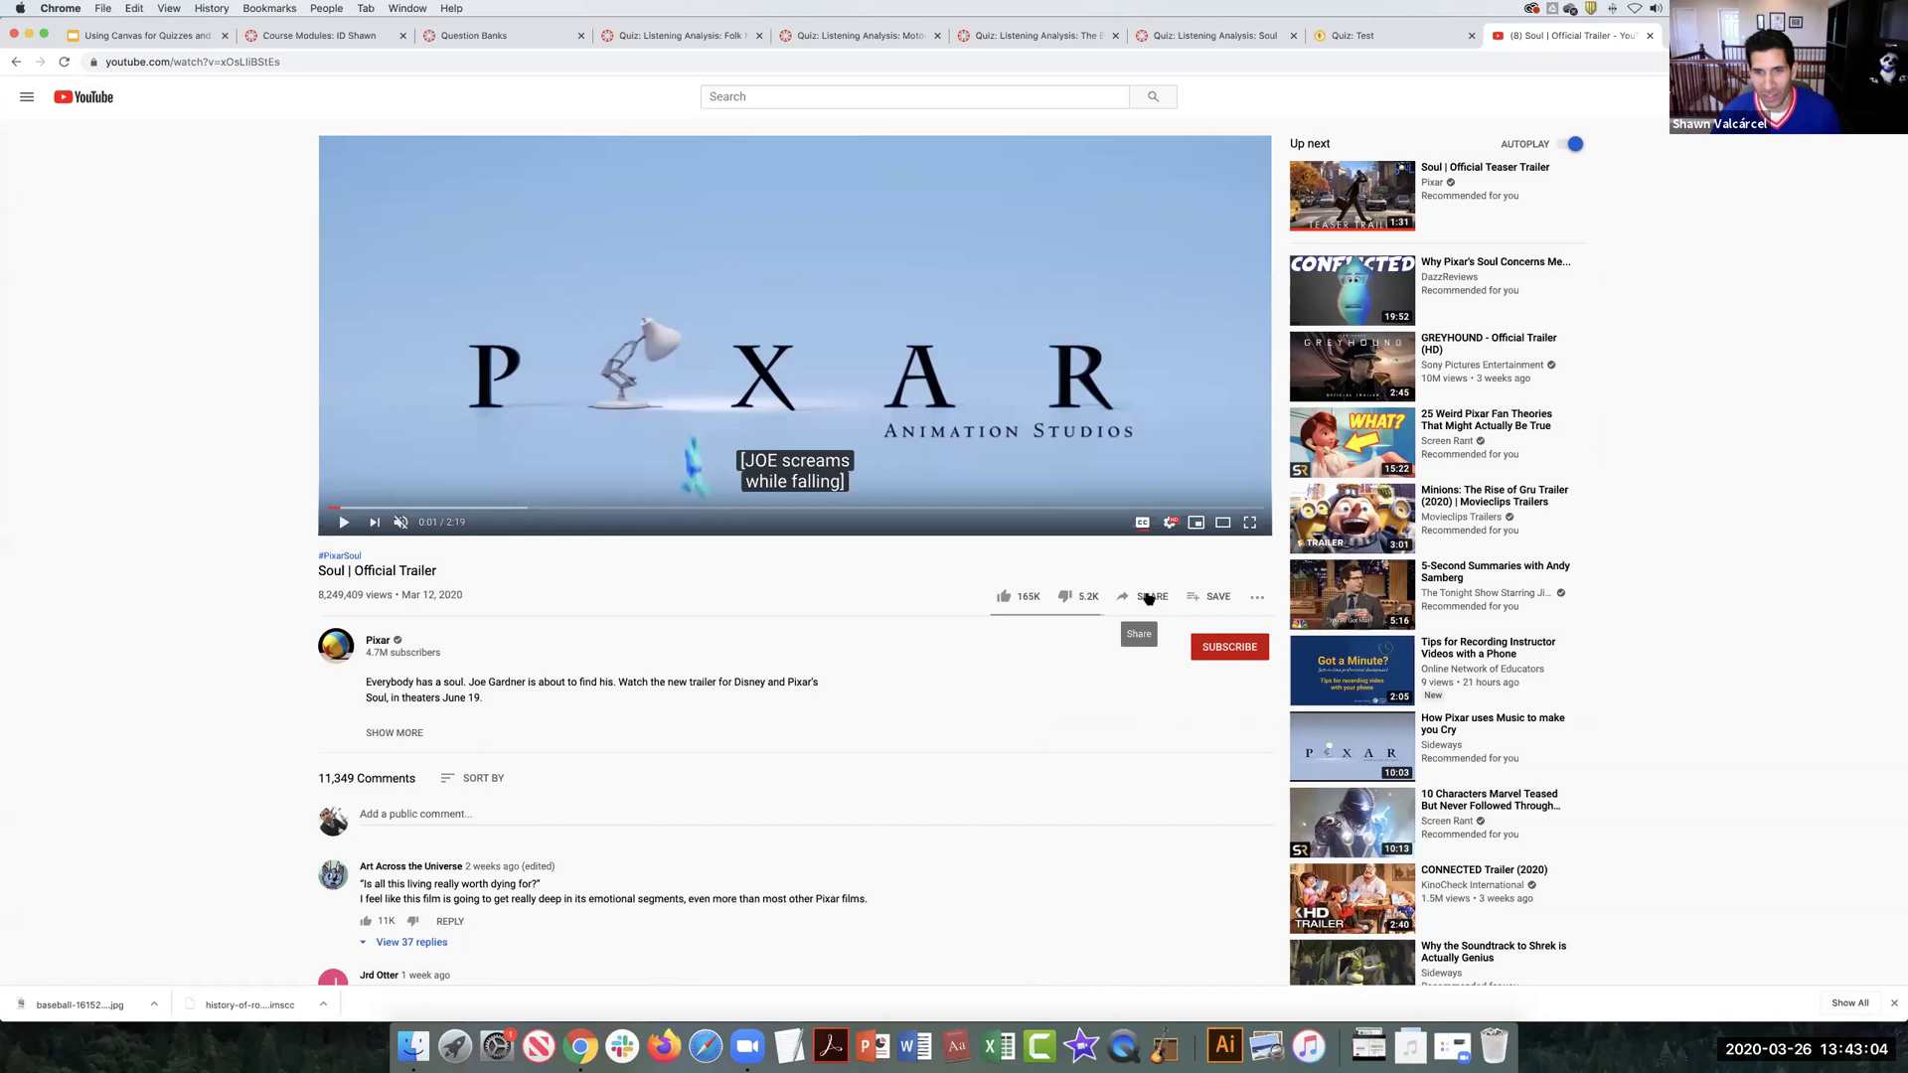
pyautogui.click(1149, 597)
pyautogui.click(802, 499)
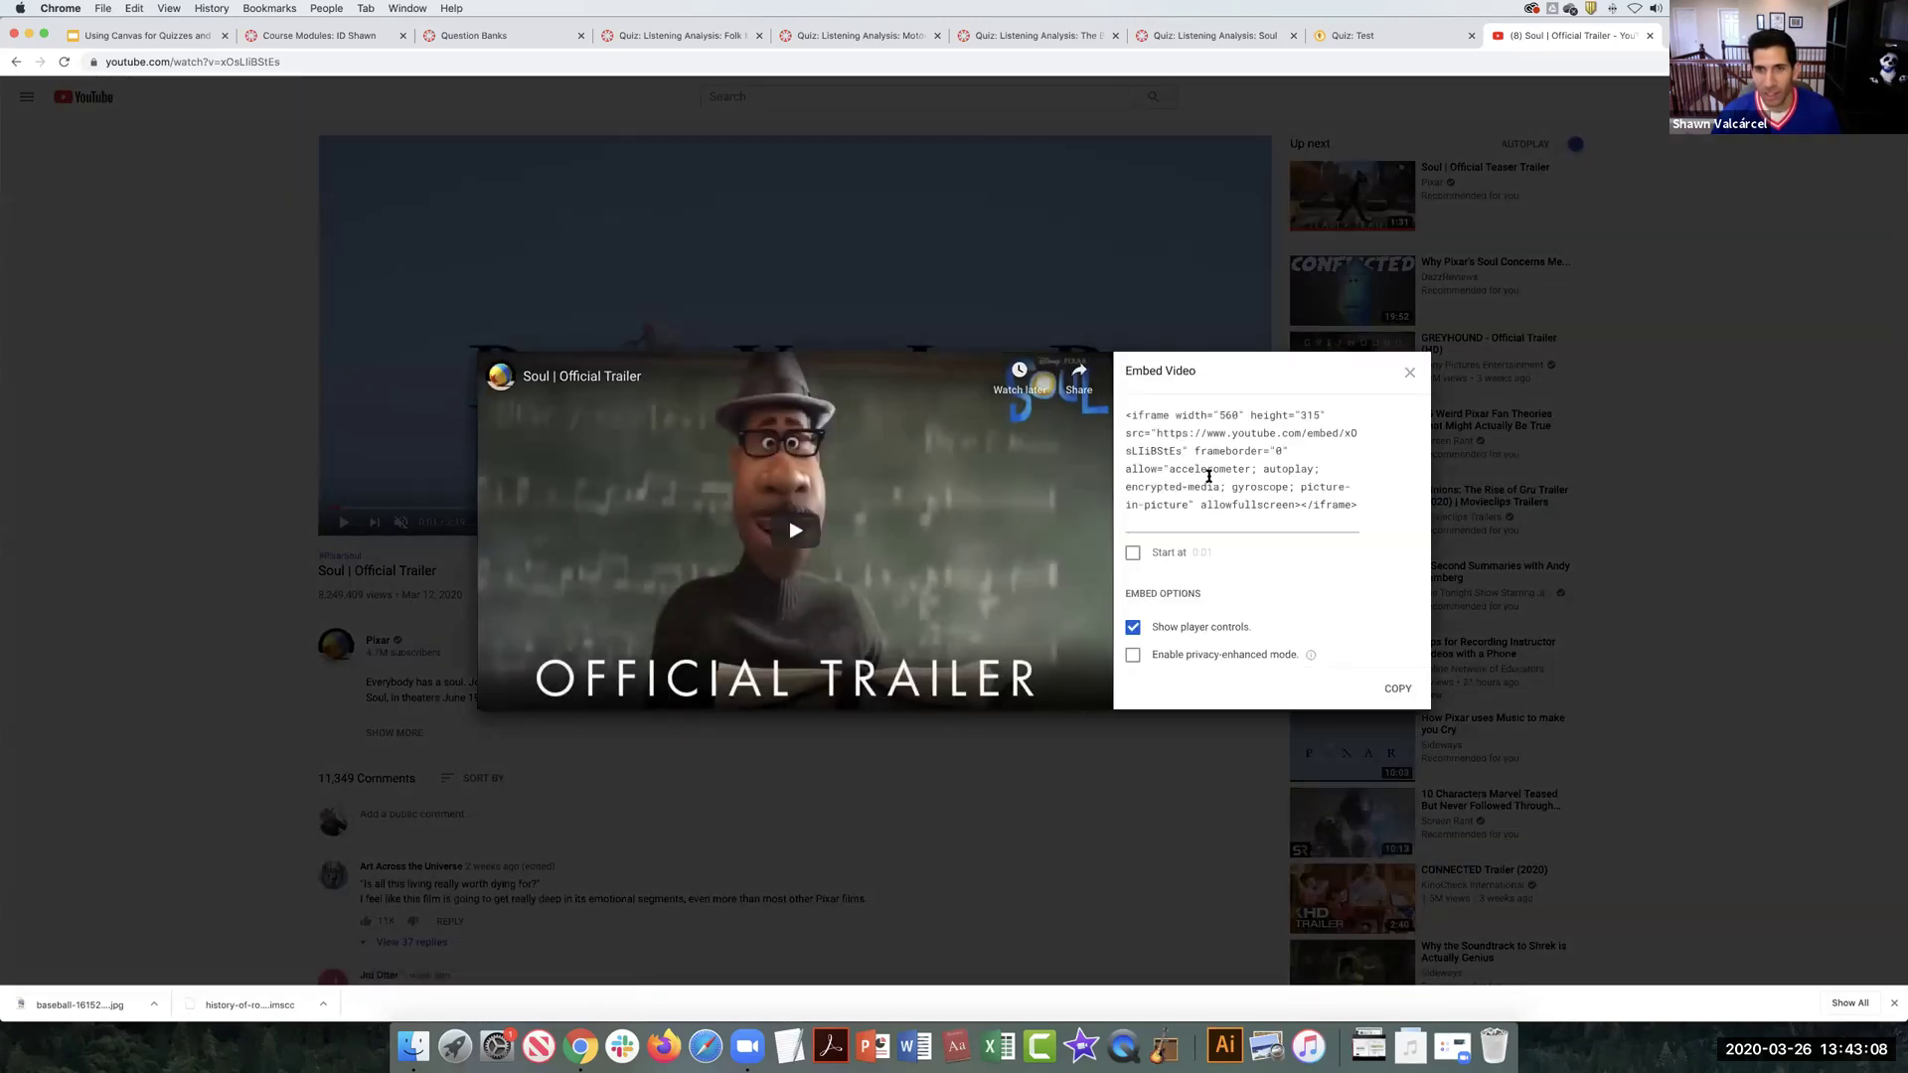
pyautogui.scroll(-2, 1209, 476)
pyautogui.scroll(2, 1211, 478)
pyautogui.click(1177, 452)
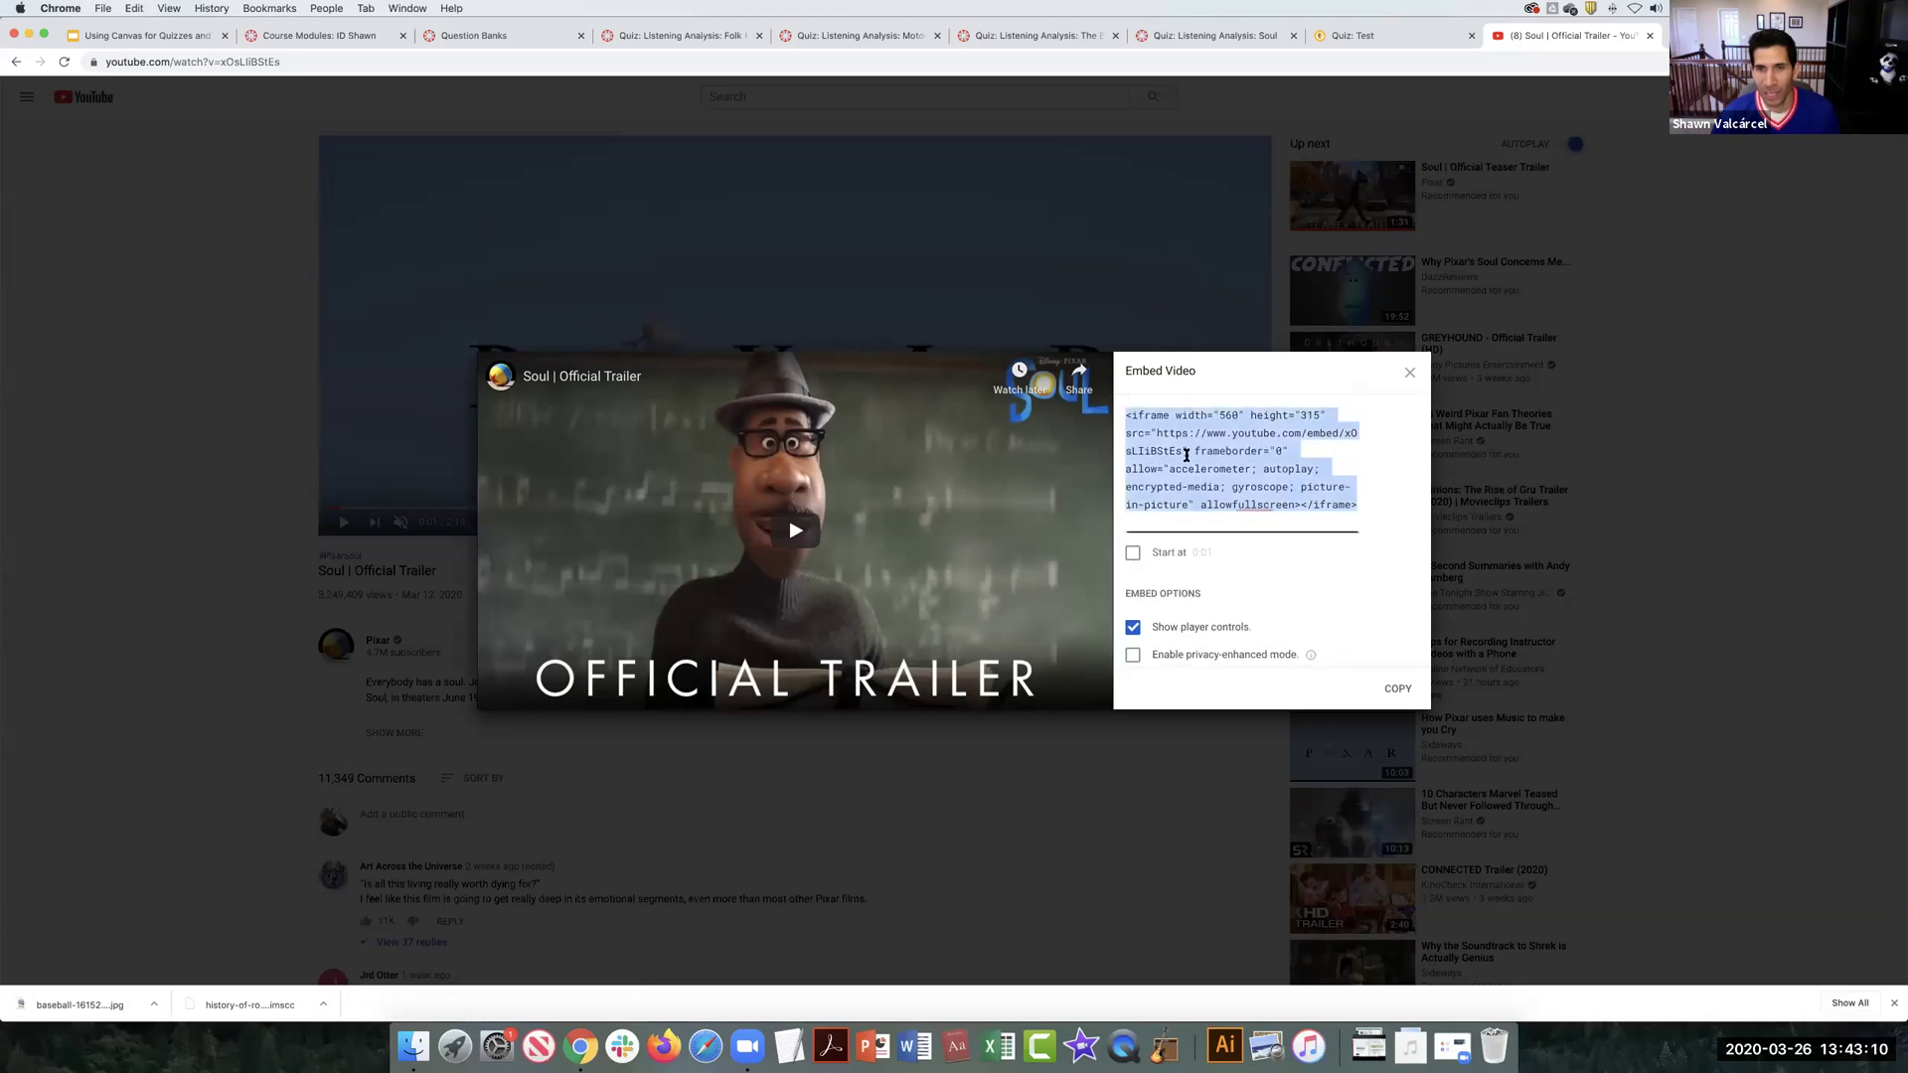
pyautogui.rightClick(1172, 452)
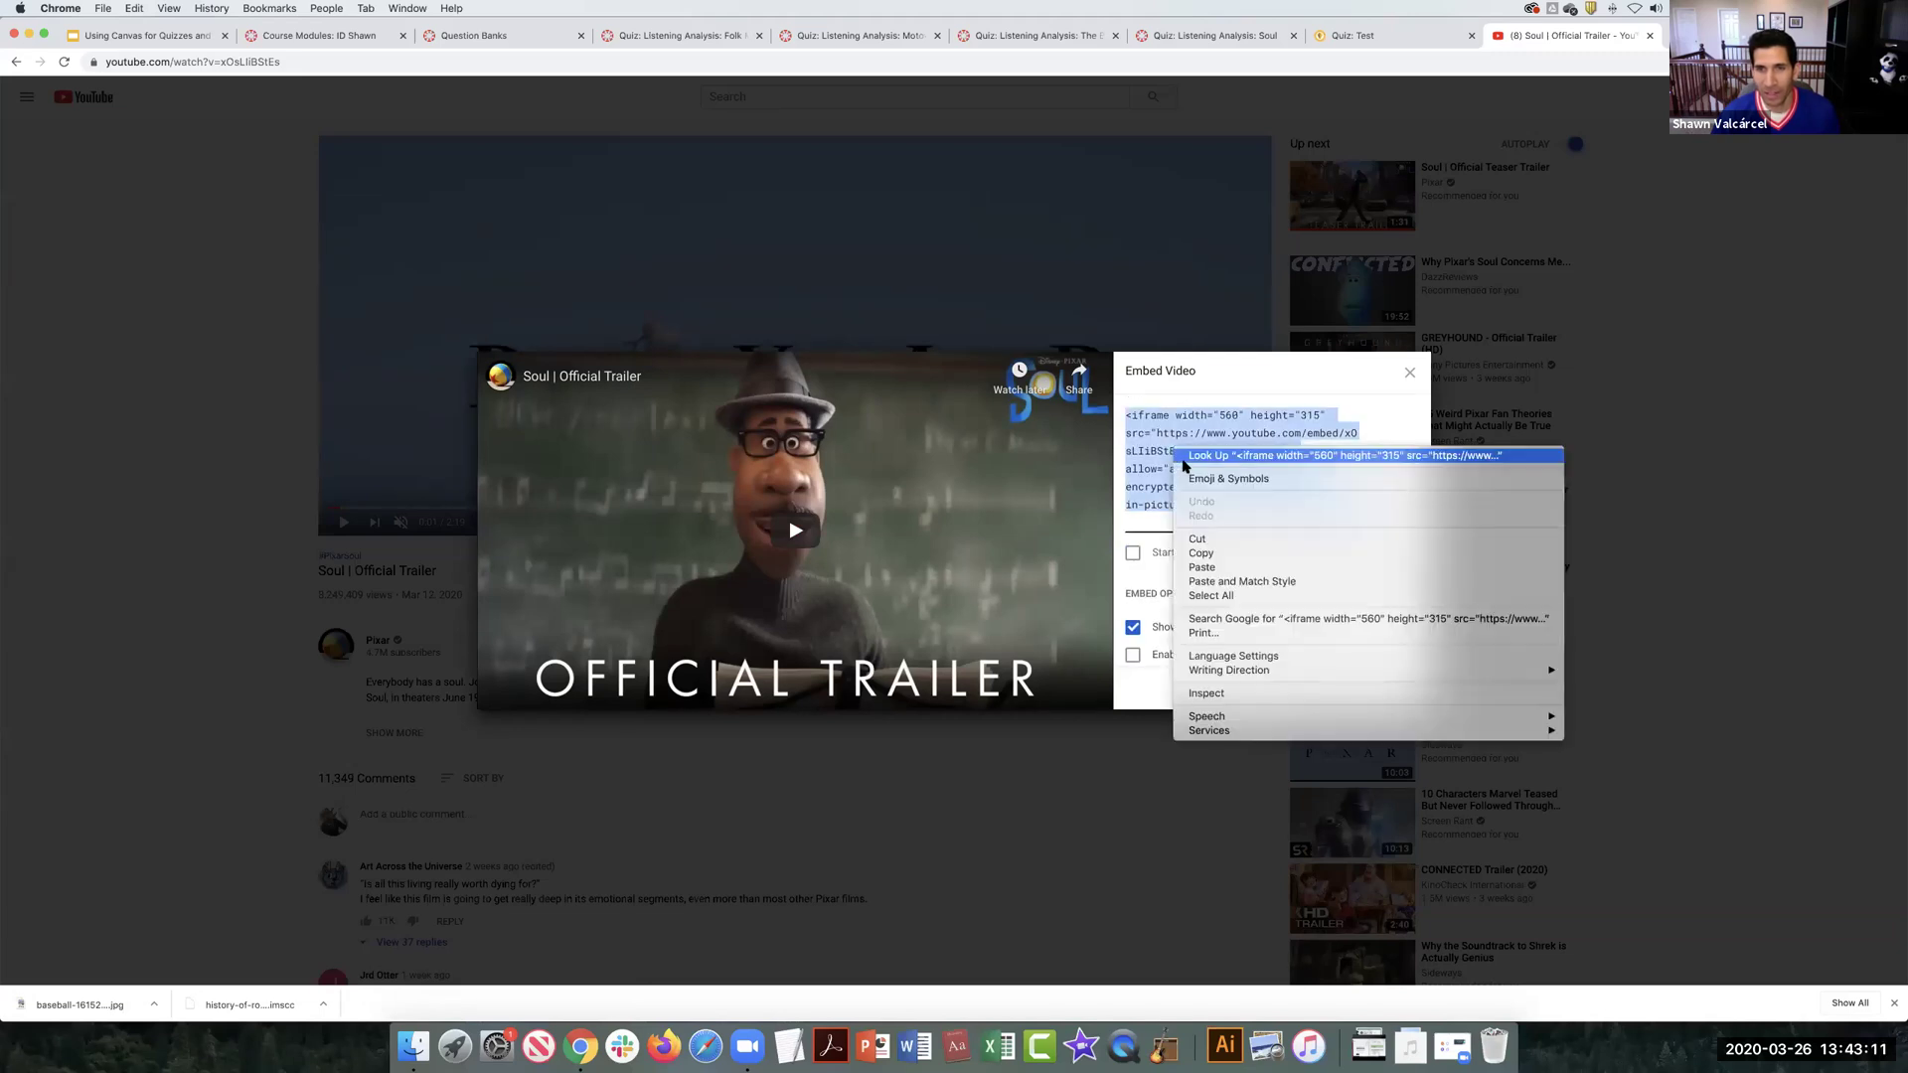
pyautogui.click(1198, 553)
pyautogui.click(1409, 373)
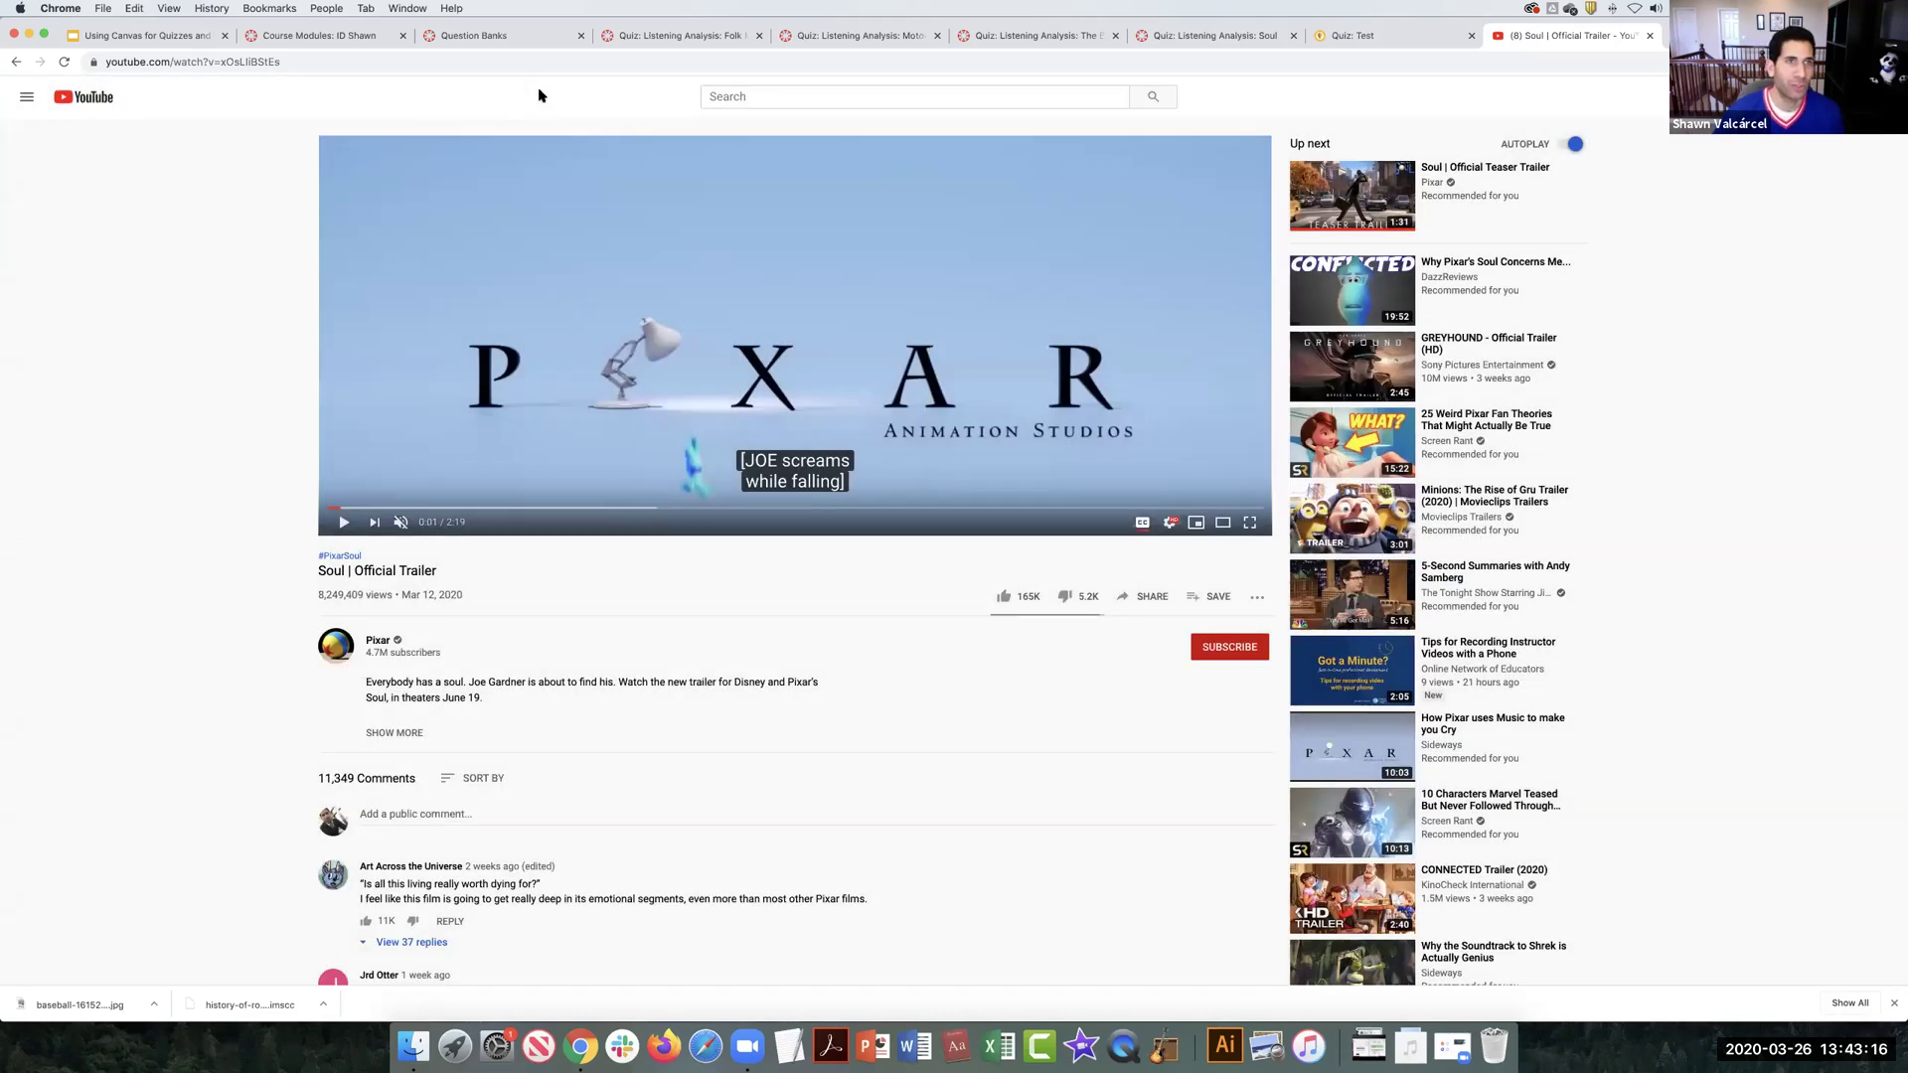
# Step: Return to the Canvas course modules, edit the Lab 1 quiz and open its Elvis question for editing
pyautogui.click(341, 38)
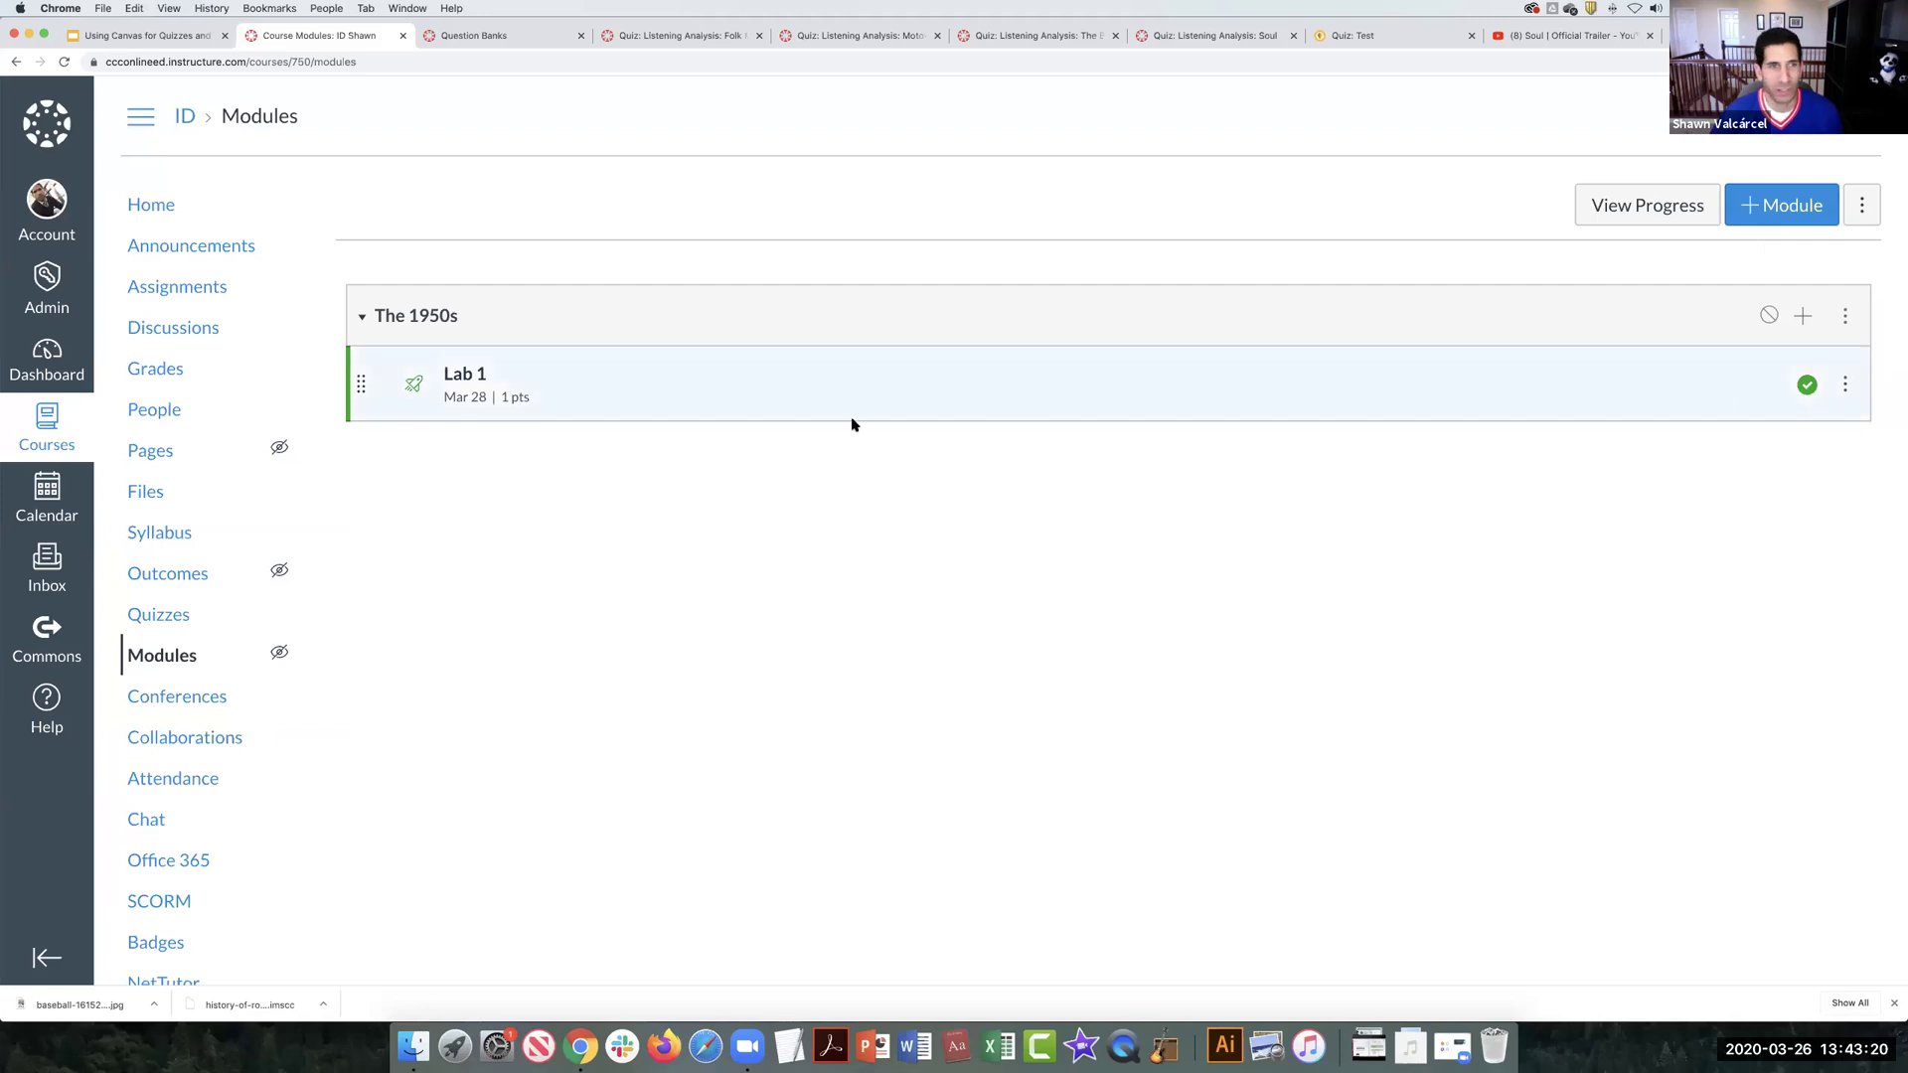
pyautogui.click(466, 379)
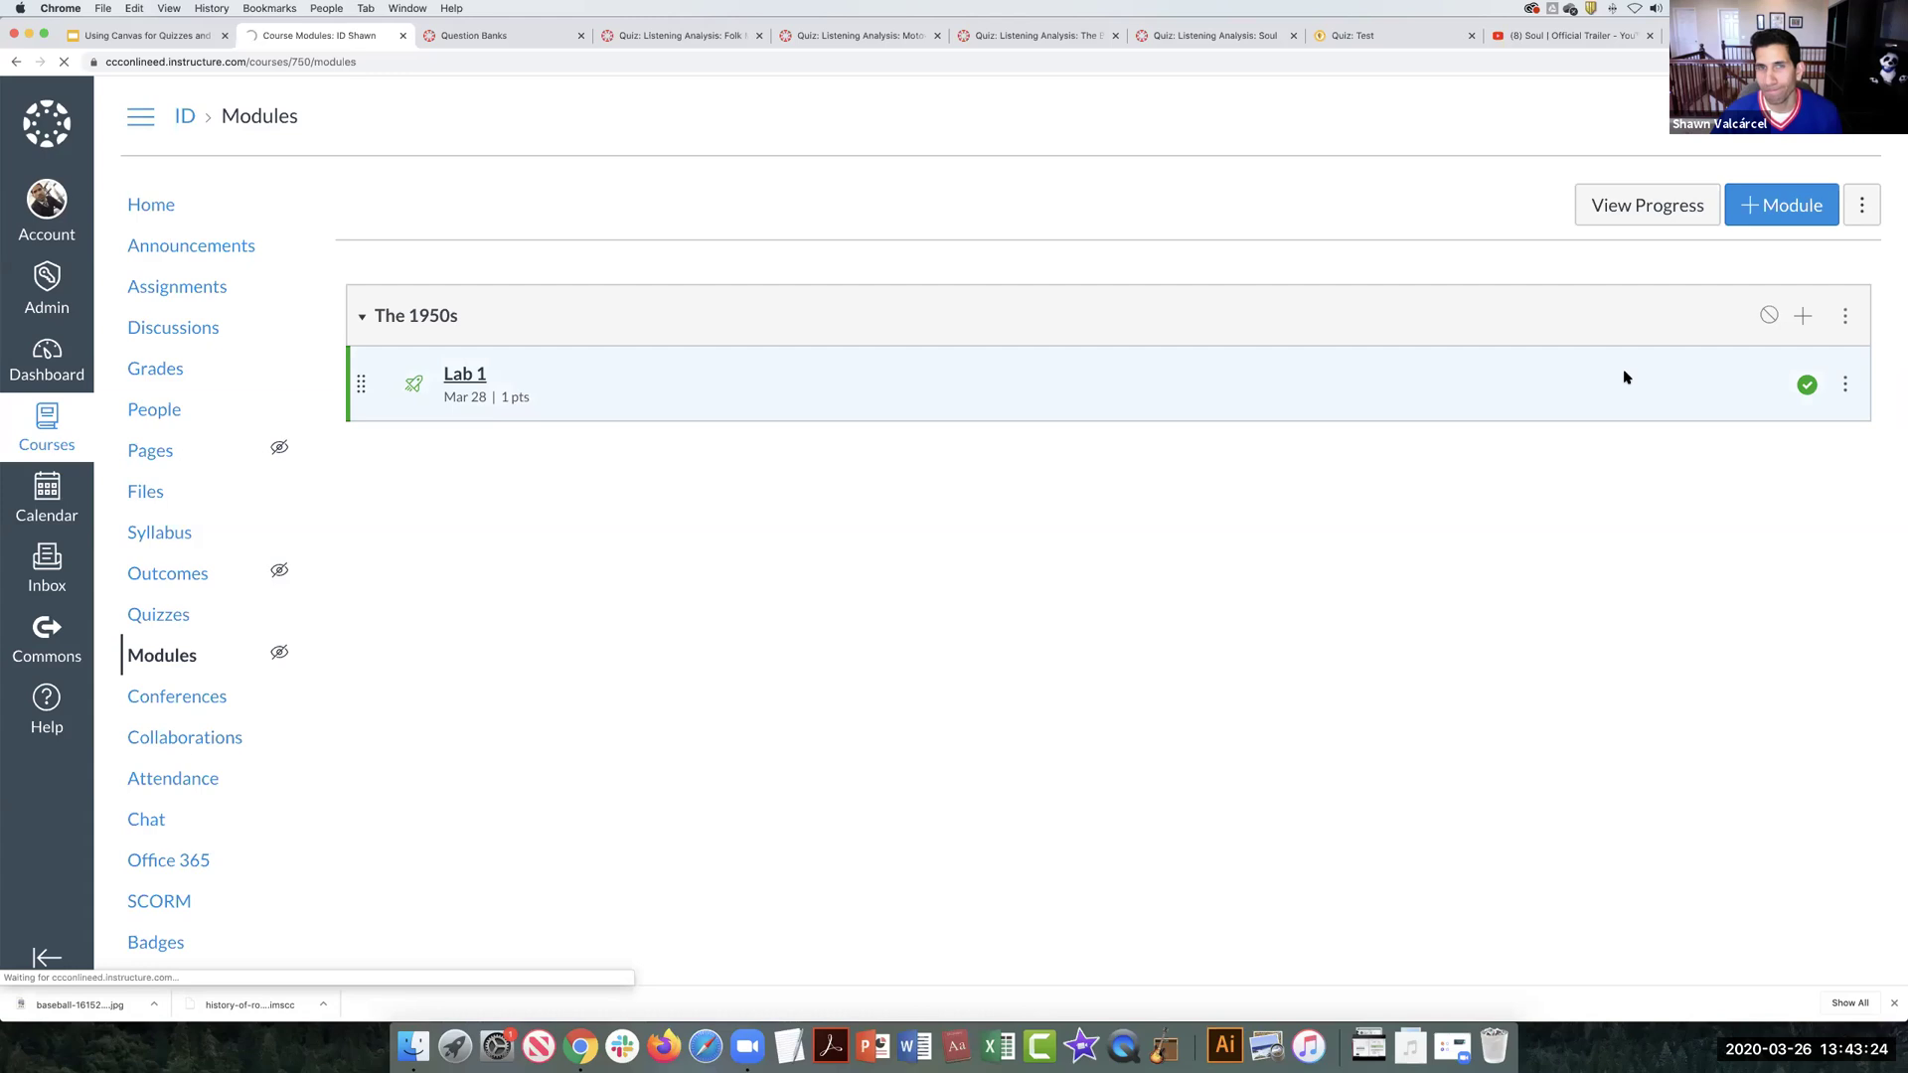
pyautogui.click(1490, 221)
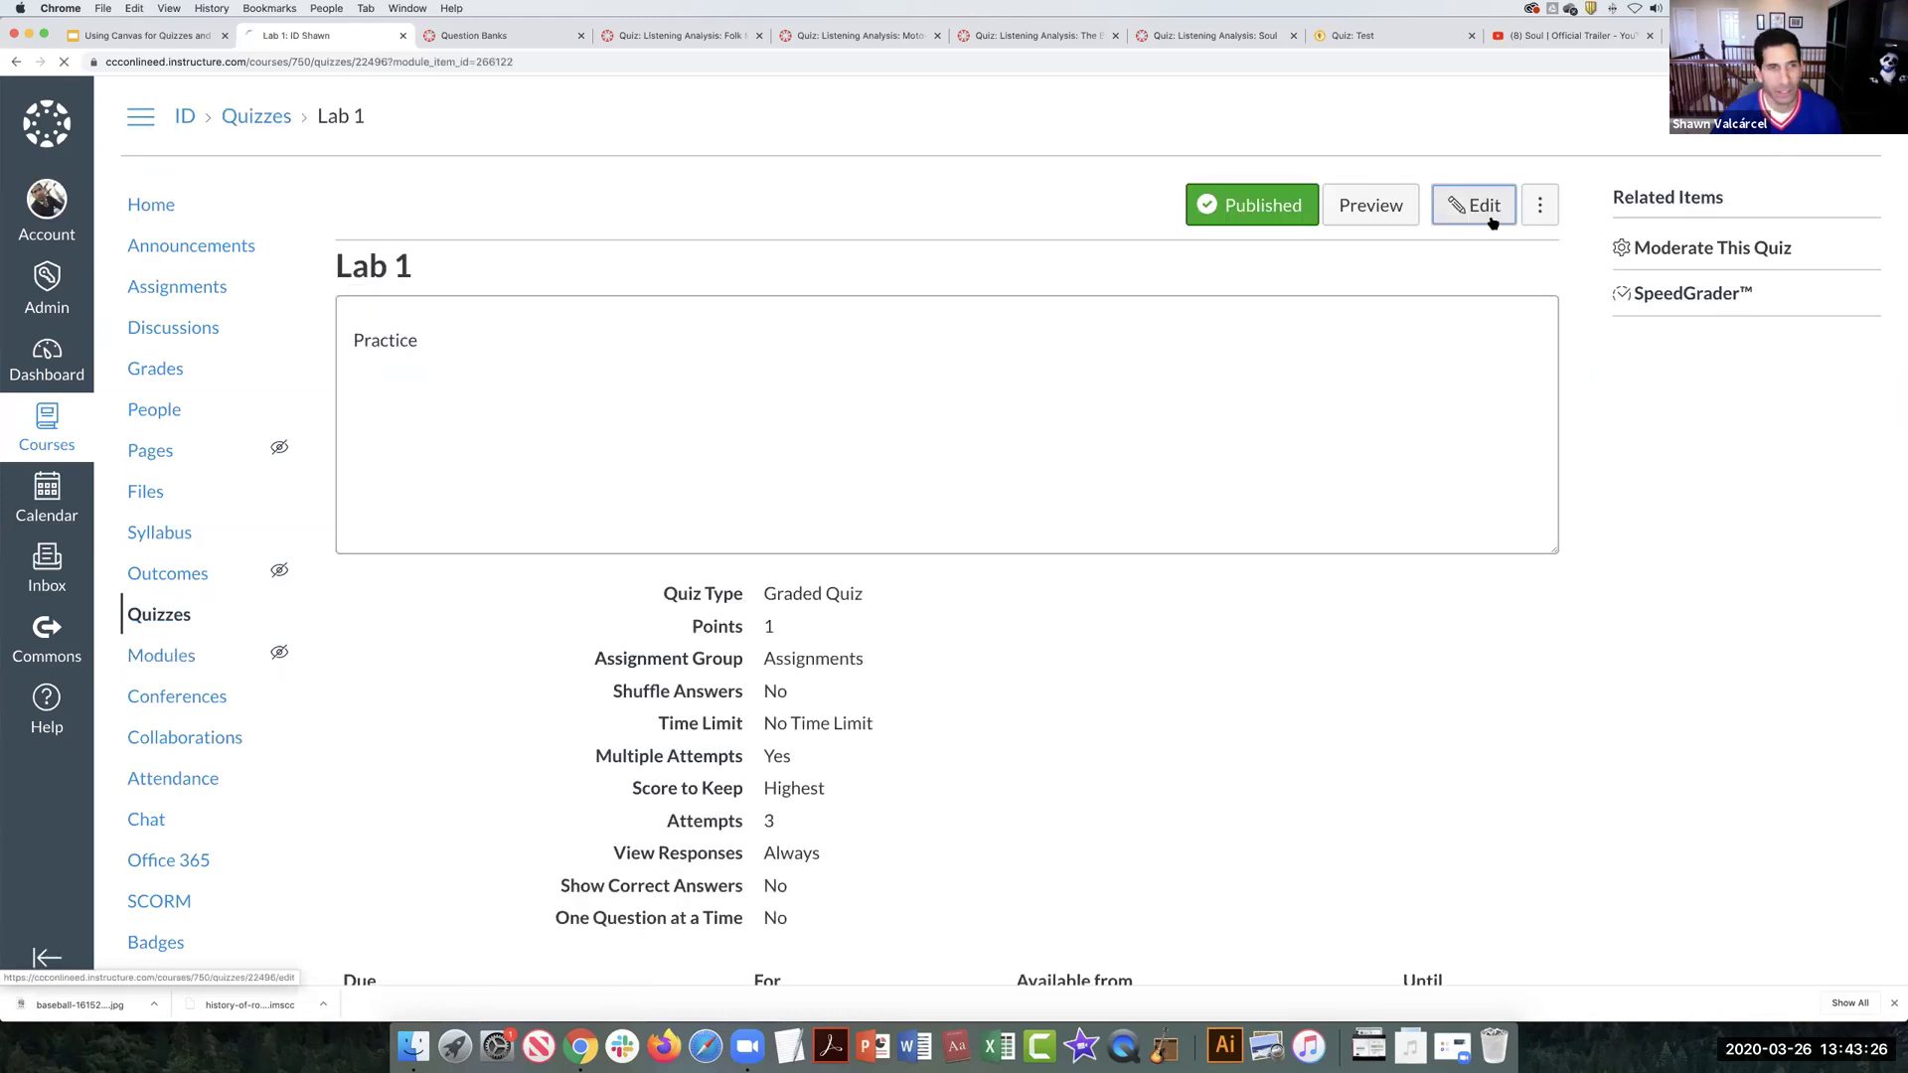
pyautogui.click(487, 303)
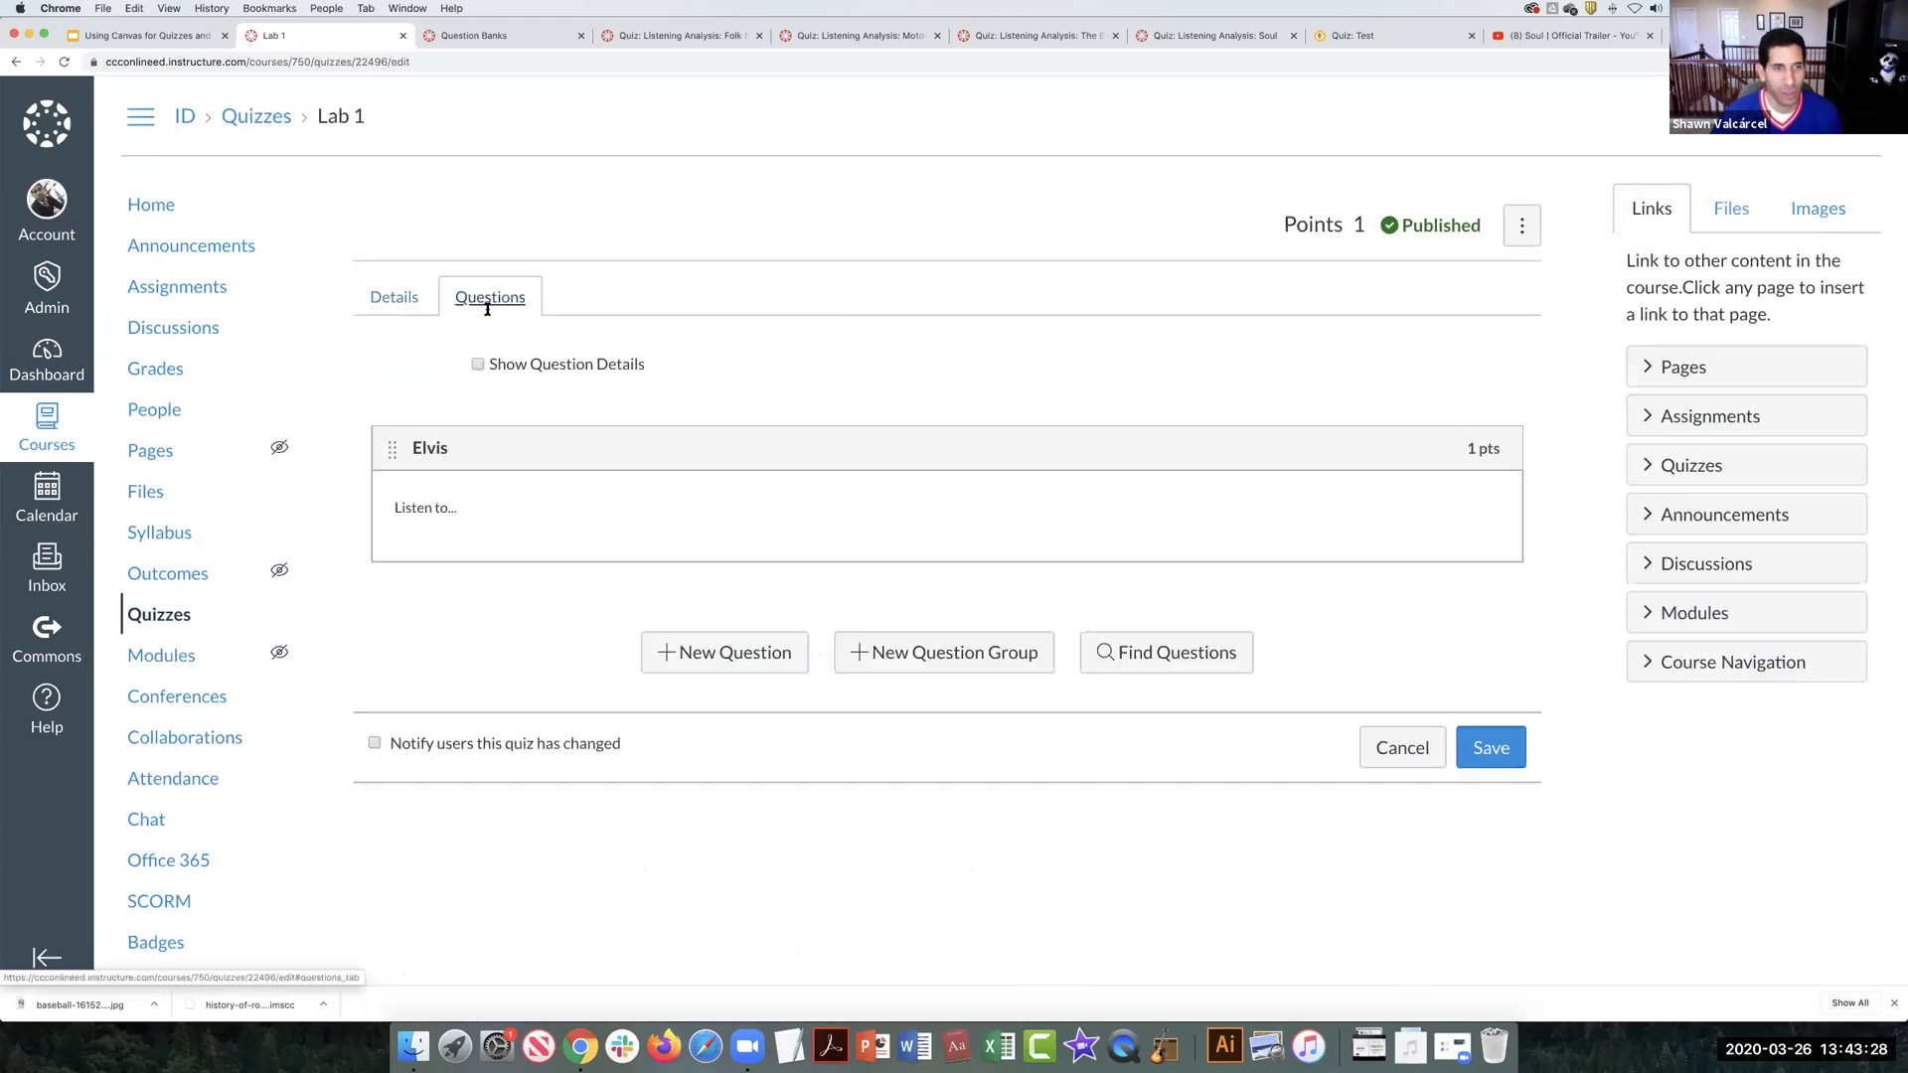
pyautogui.scroll(-5, 506, 411)
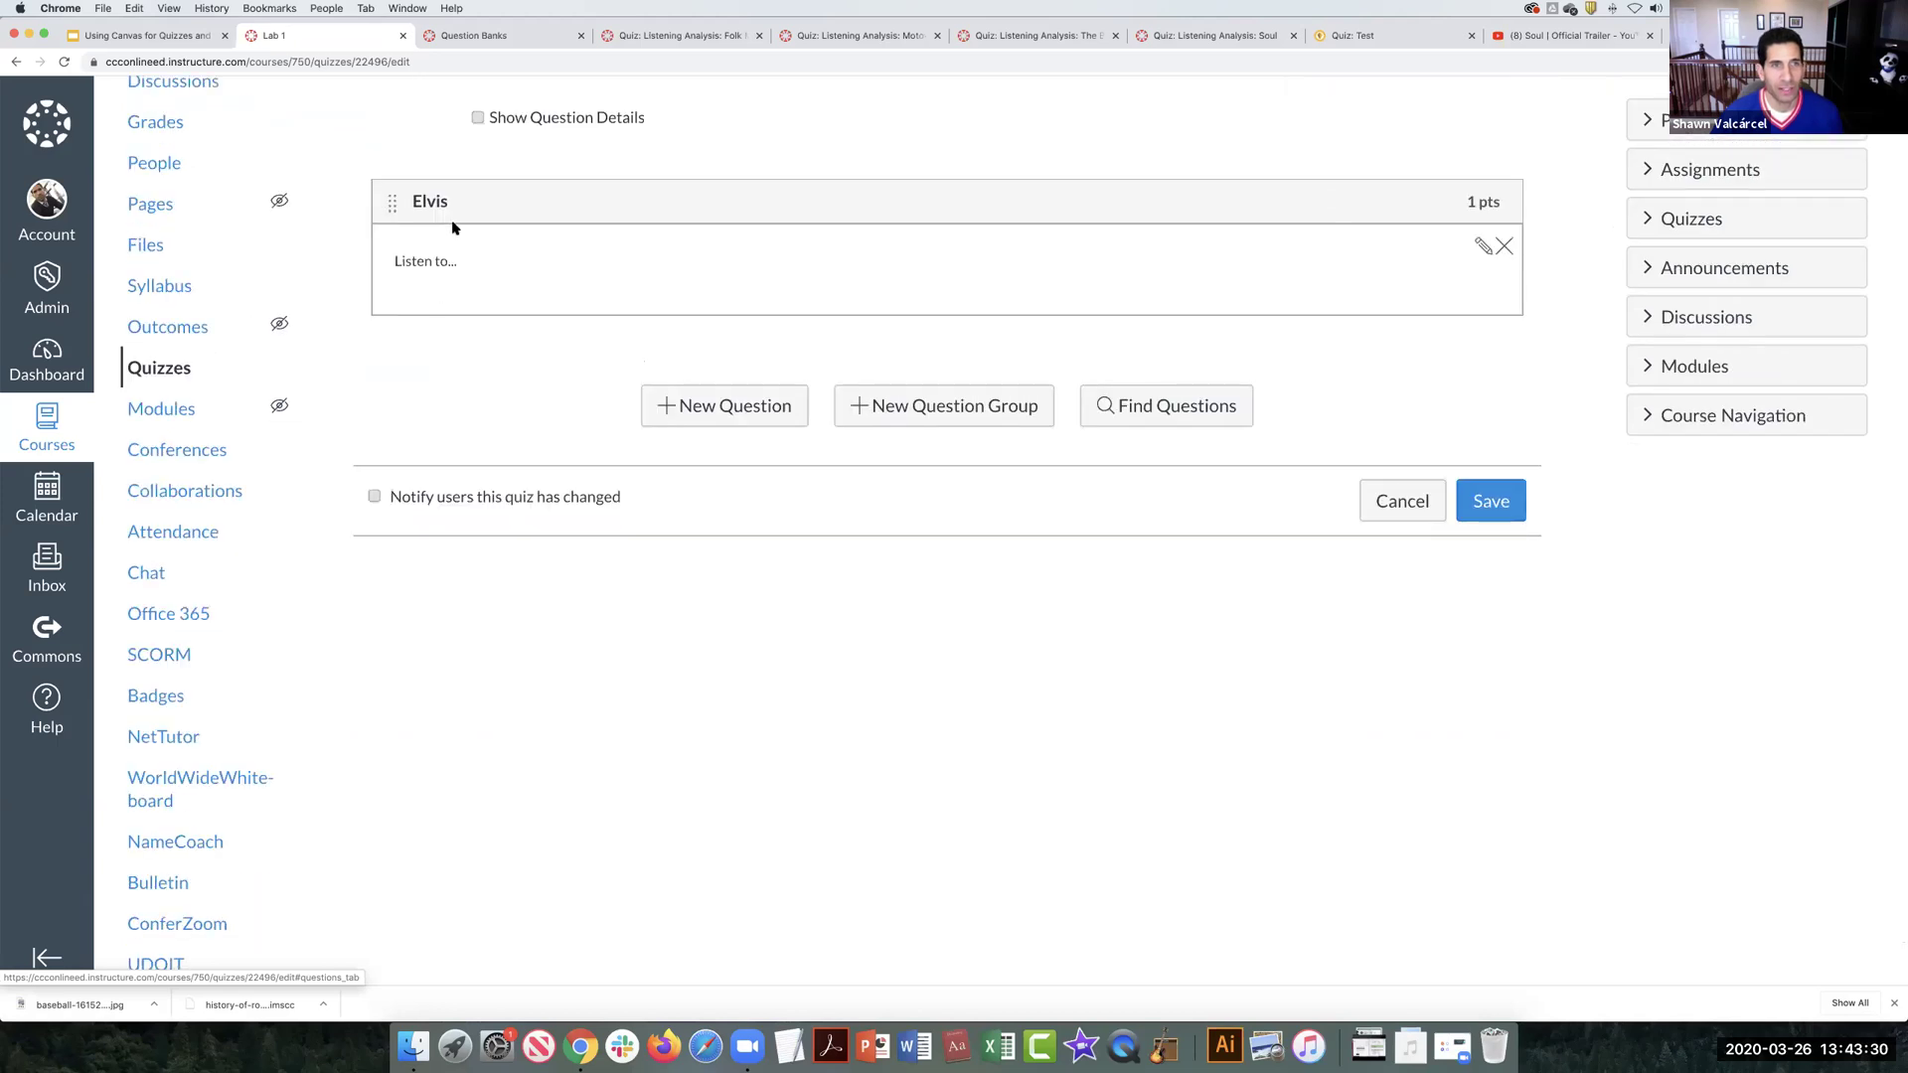
pyautogui.click(1481, 248)
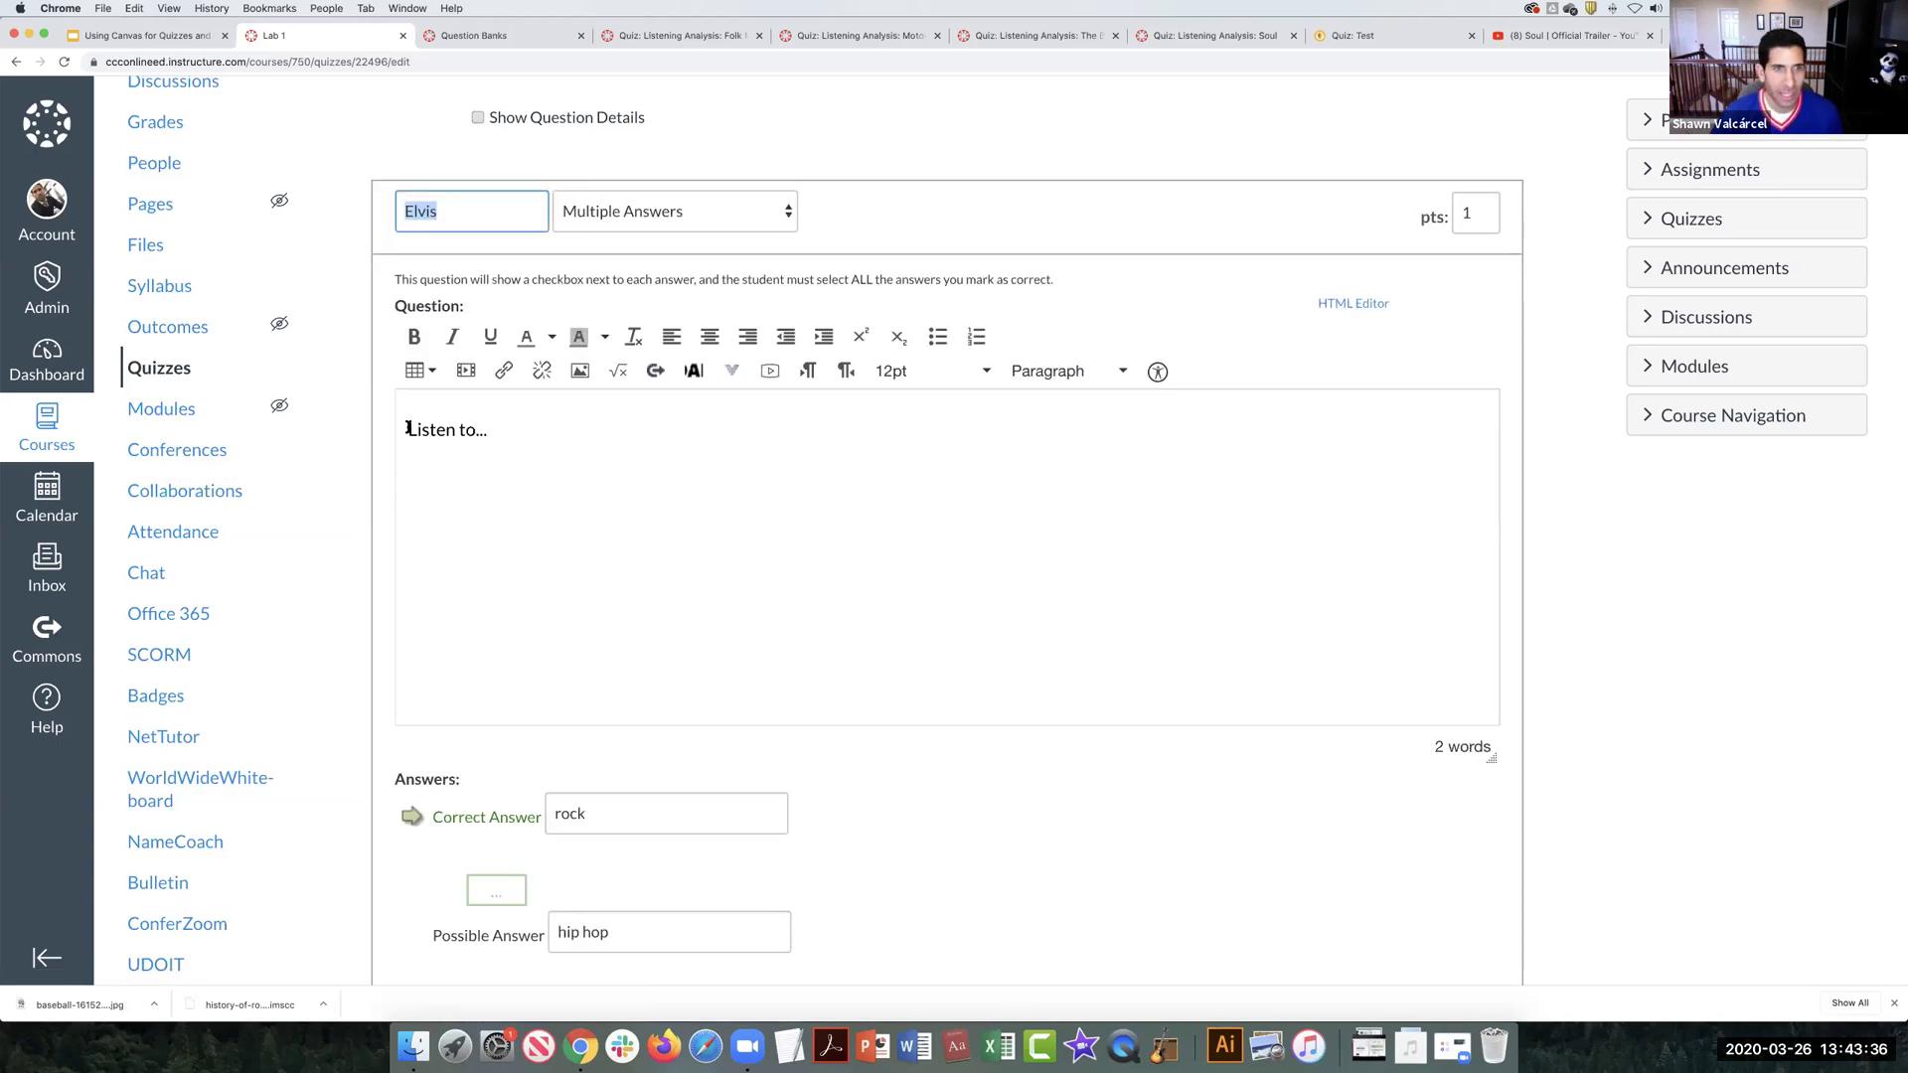
# Step: Change the Elvis question's text to "Listen to this:" and start a new line below it
pyautogui.moveTo(407, 428); pyautogui.dragTo(736, 443)
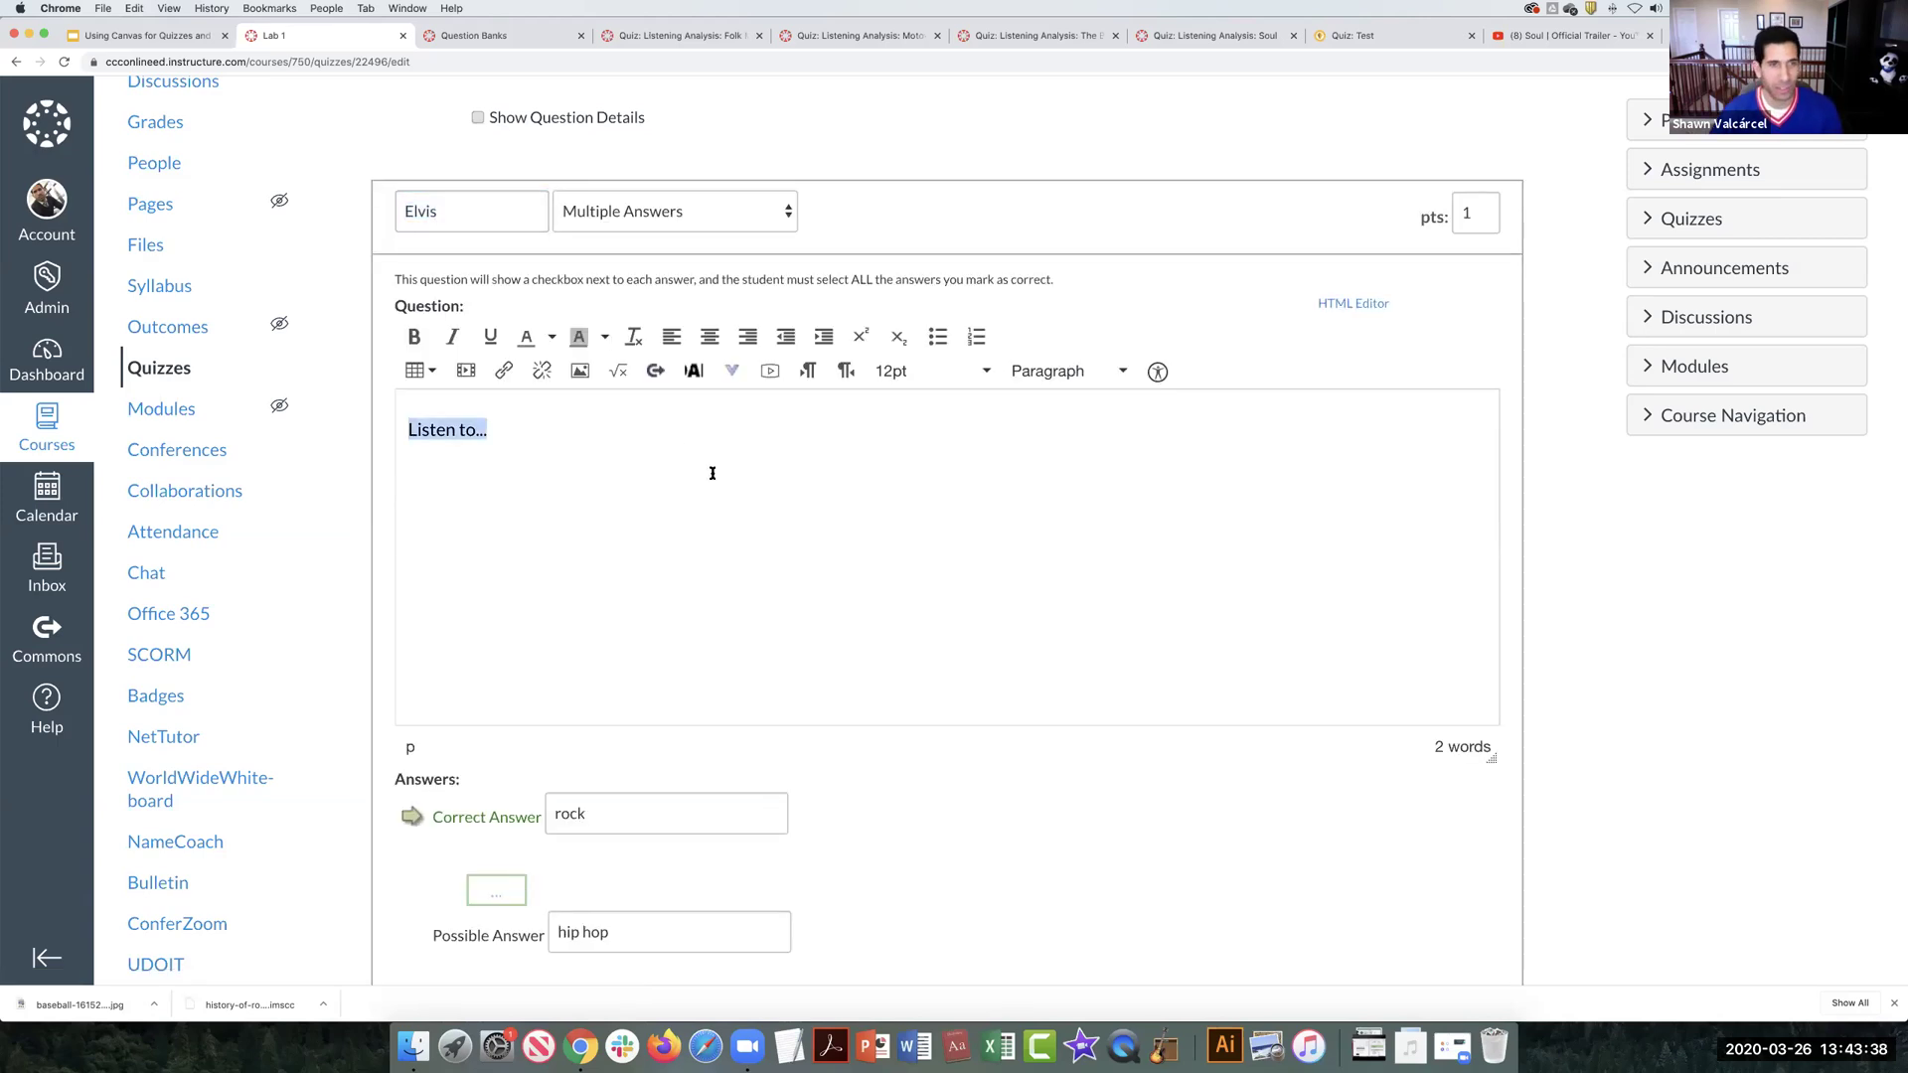
pyautogui.click(686, 431)
pyautogui.press('BackSpace')
pyautogui.press('BackSpace')
pyautogui.press('BackSpace')
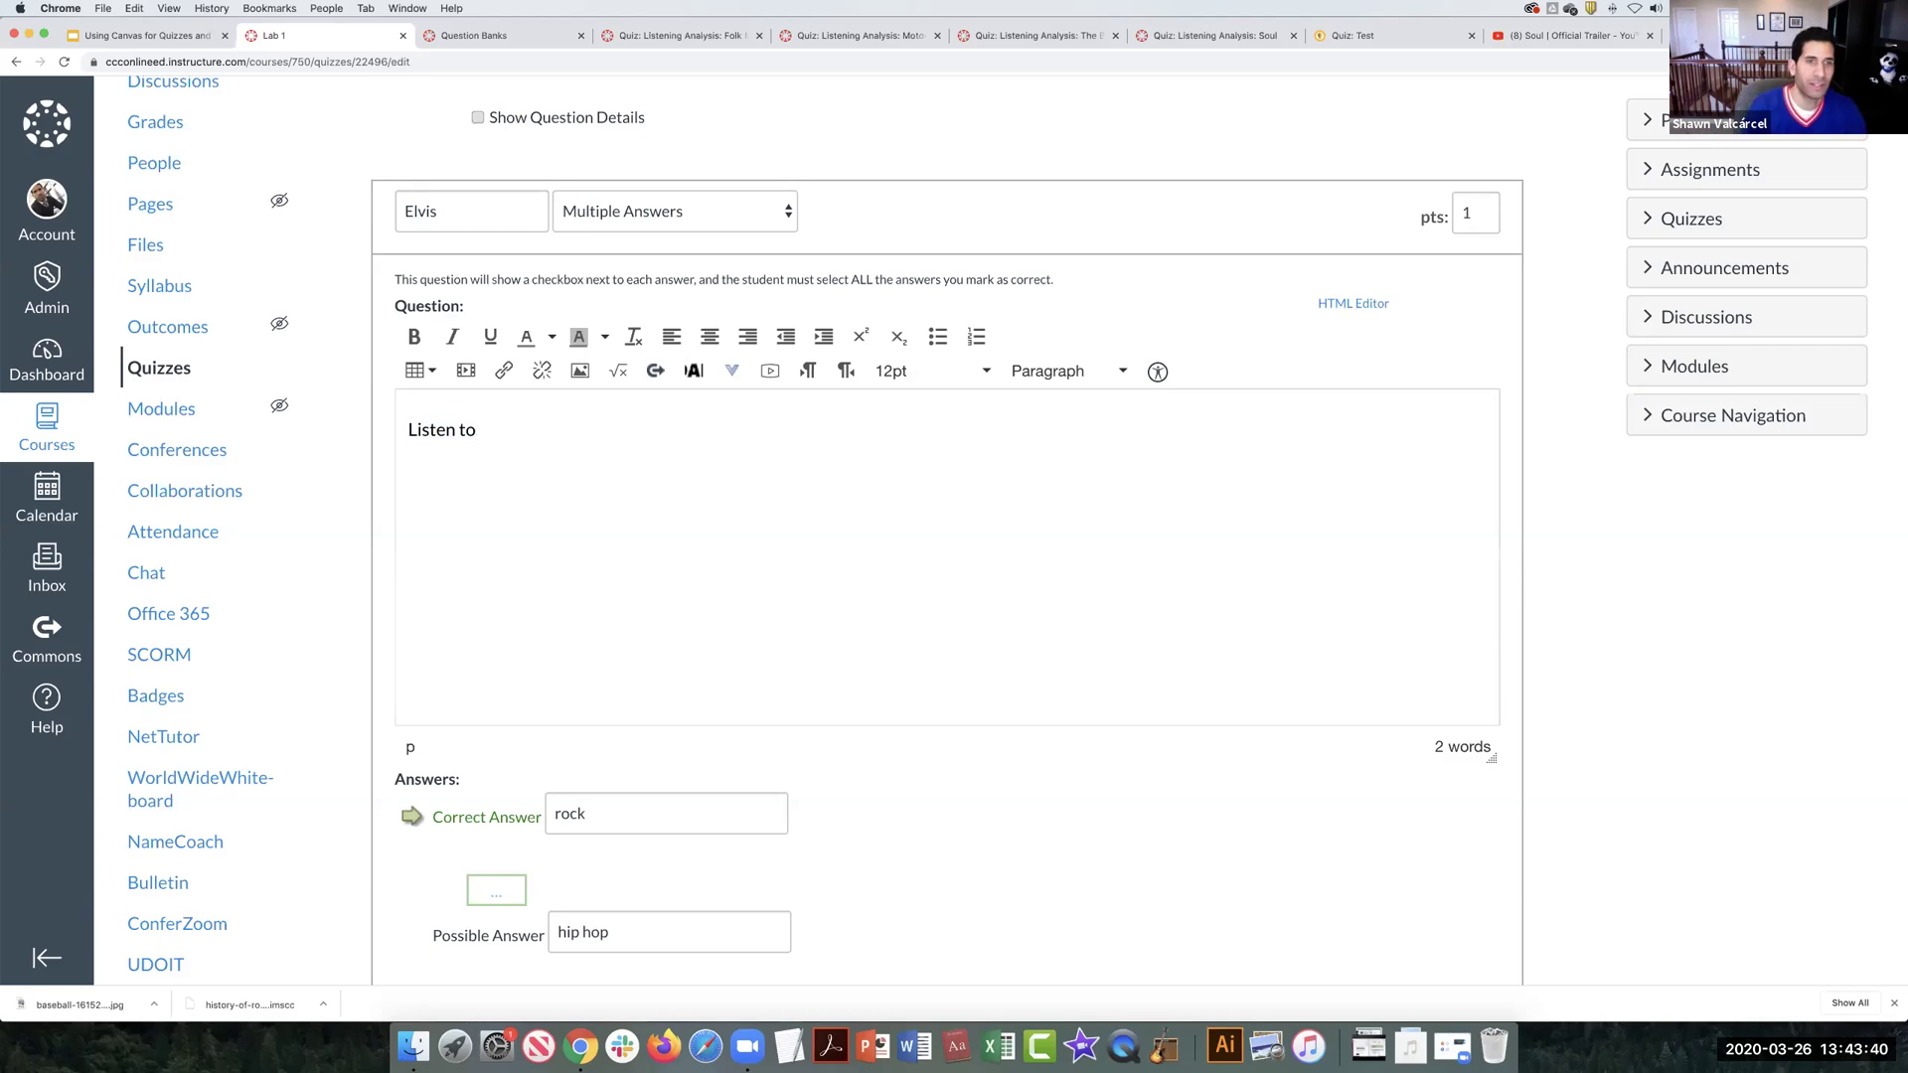
pyautogui.write('the ')
pyautogui.write(':')
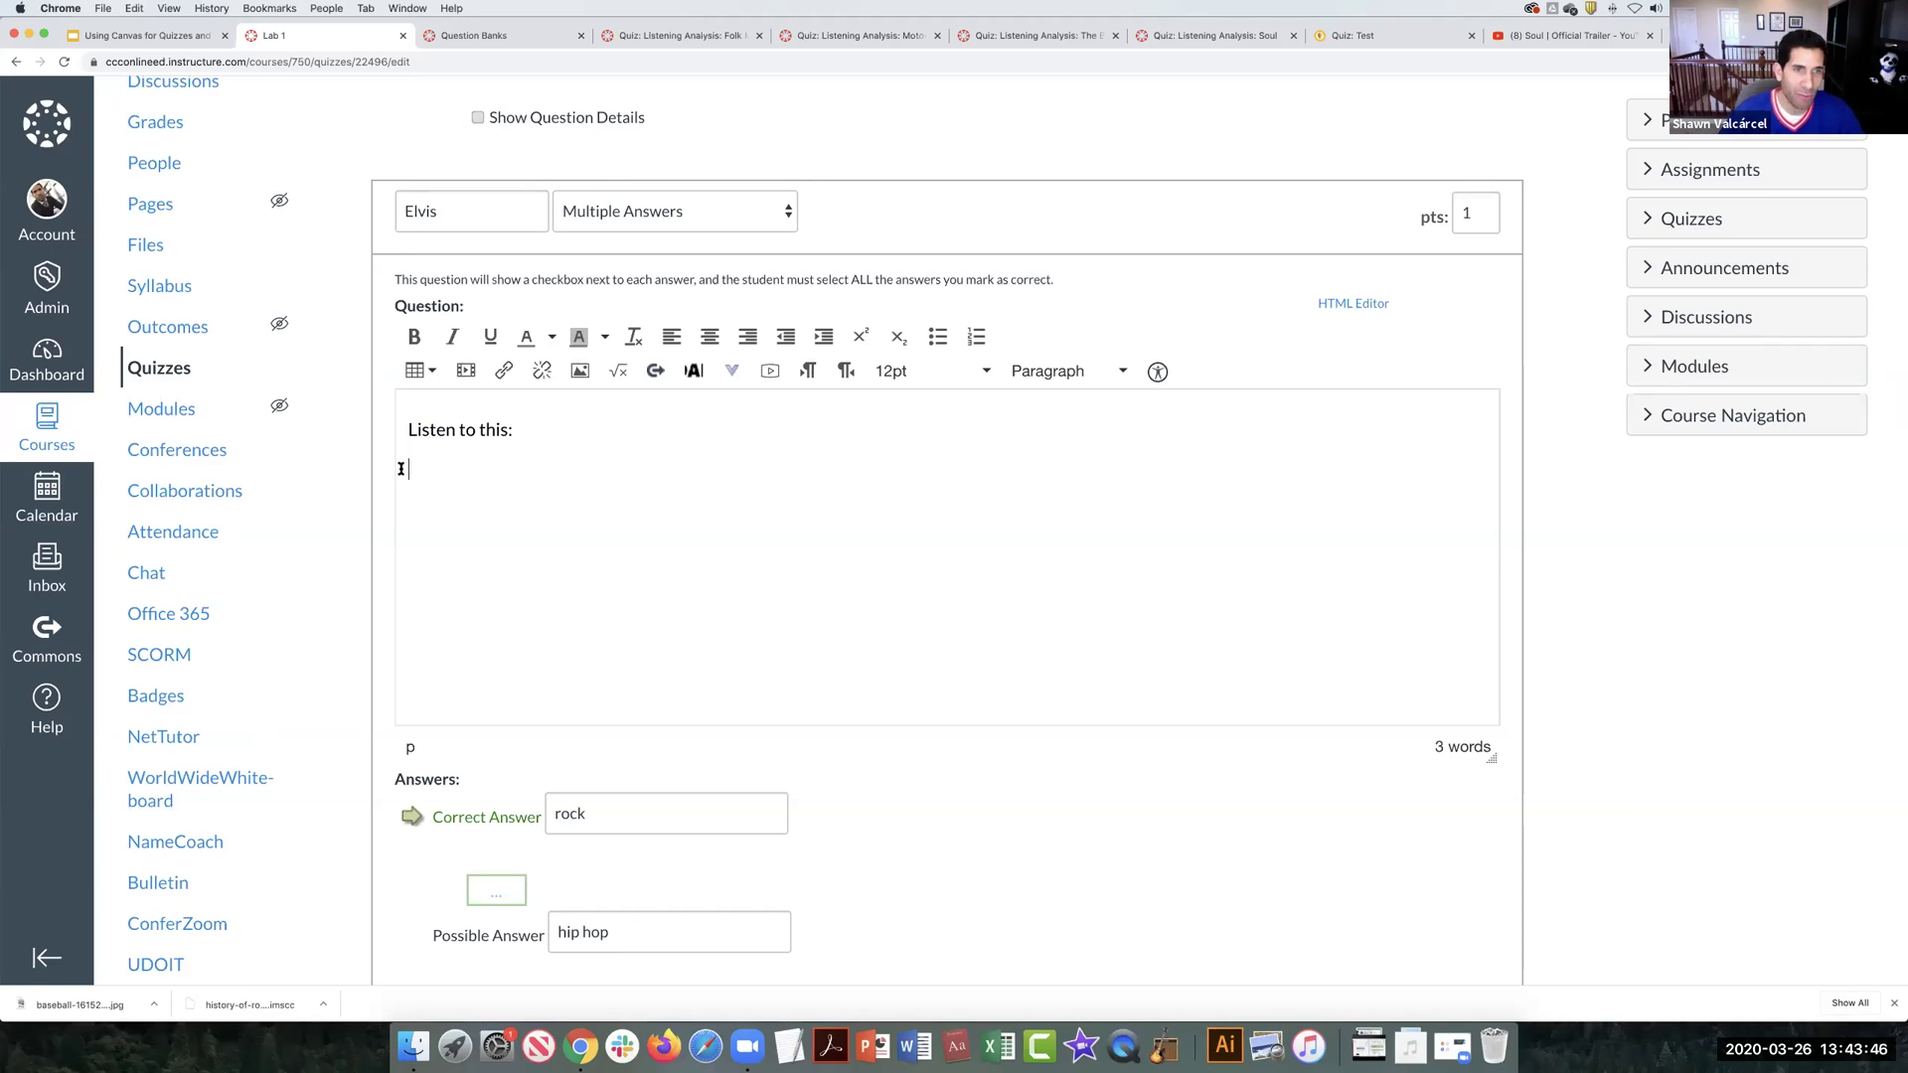
# Step: Start inserting media below the question text and paste the copied YouTube iframe as its embed code
pyautogui.click(464, 371)
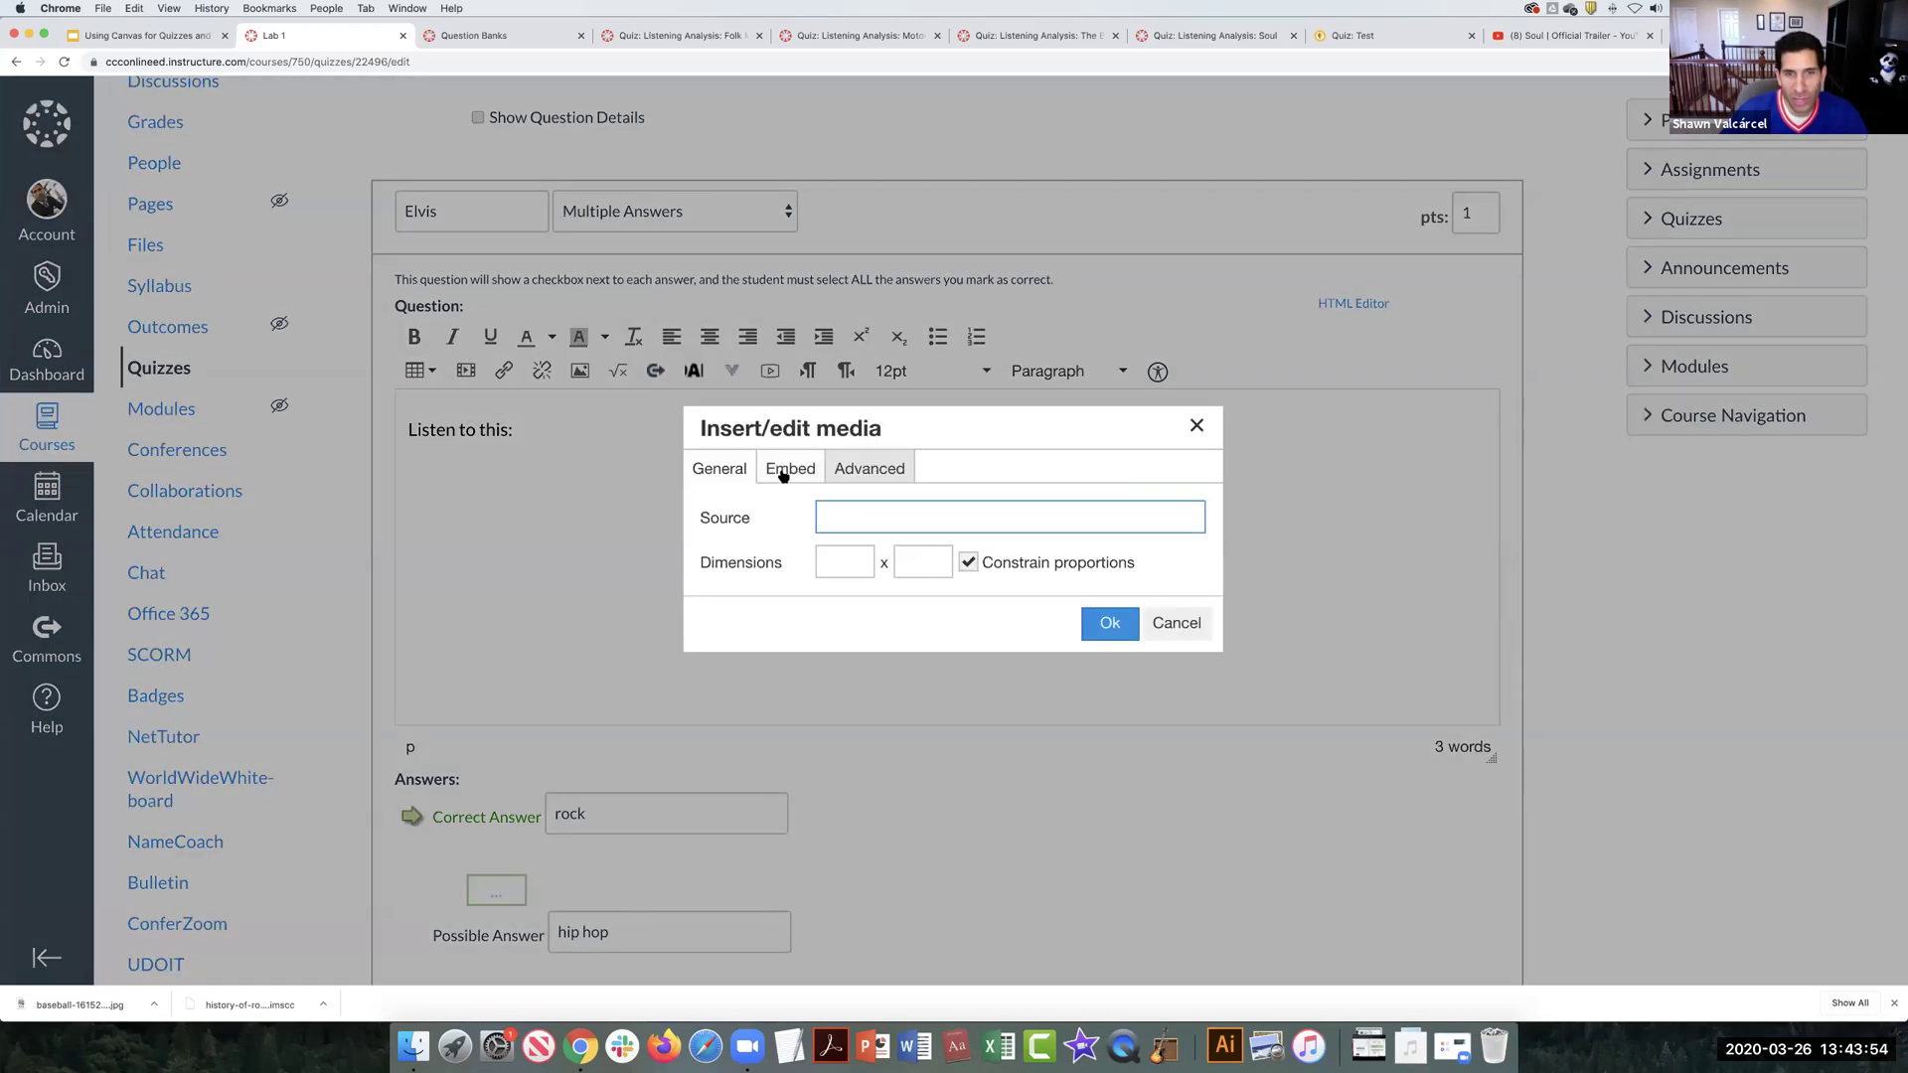
pyautogui.click(787, 473)
pyautogui.click(804, 552)
pyautogui.rightClick(805, 553)
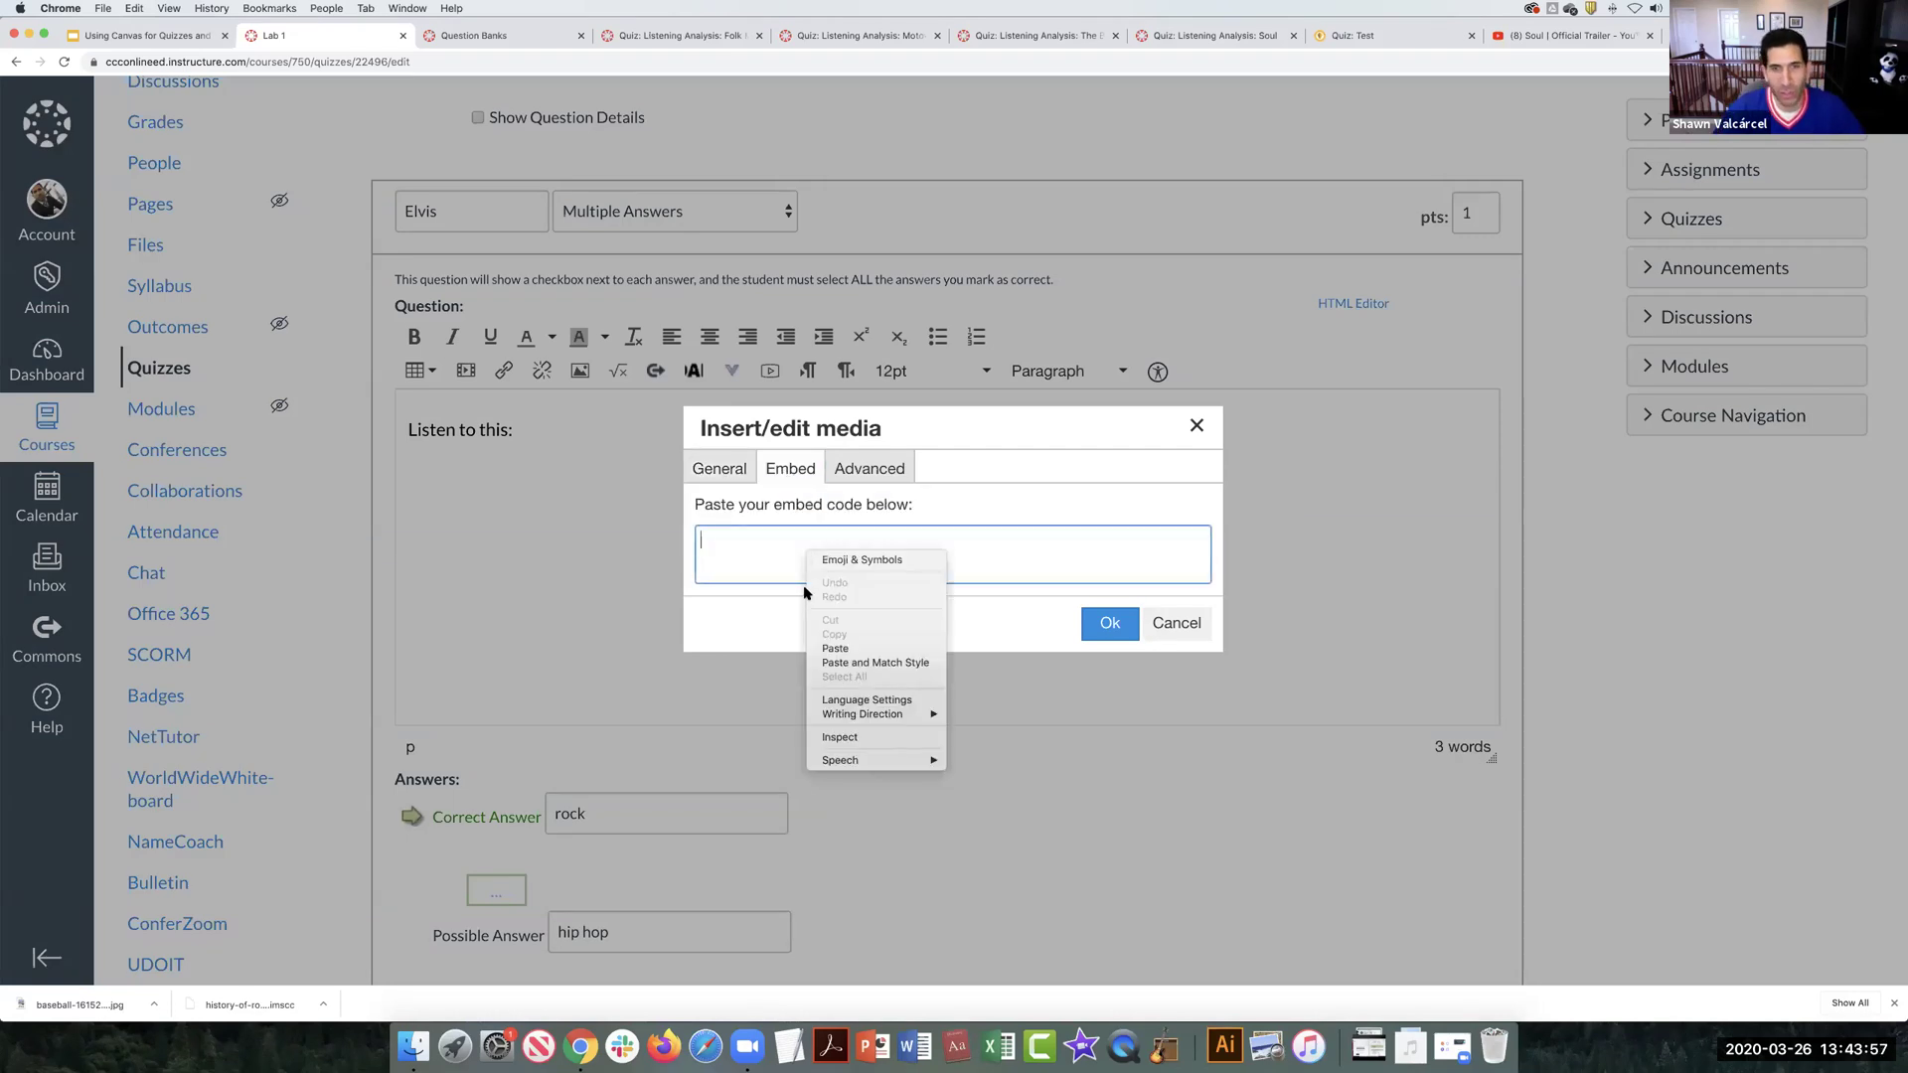
pyautogui.click(823, 649)
pyautogui.scroll(2, 820, 549)
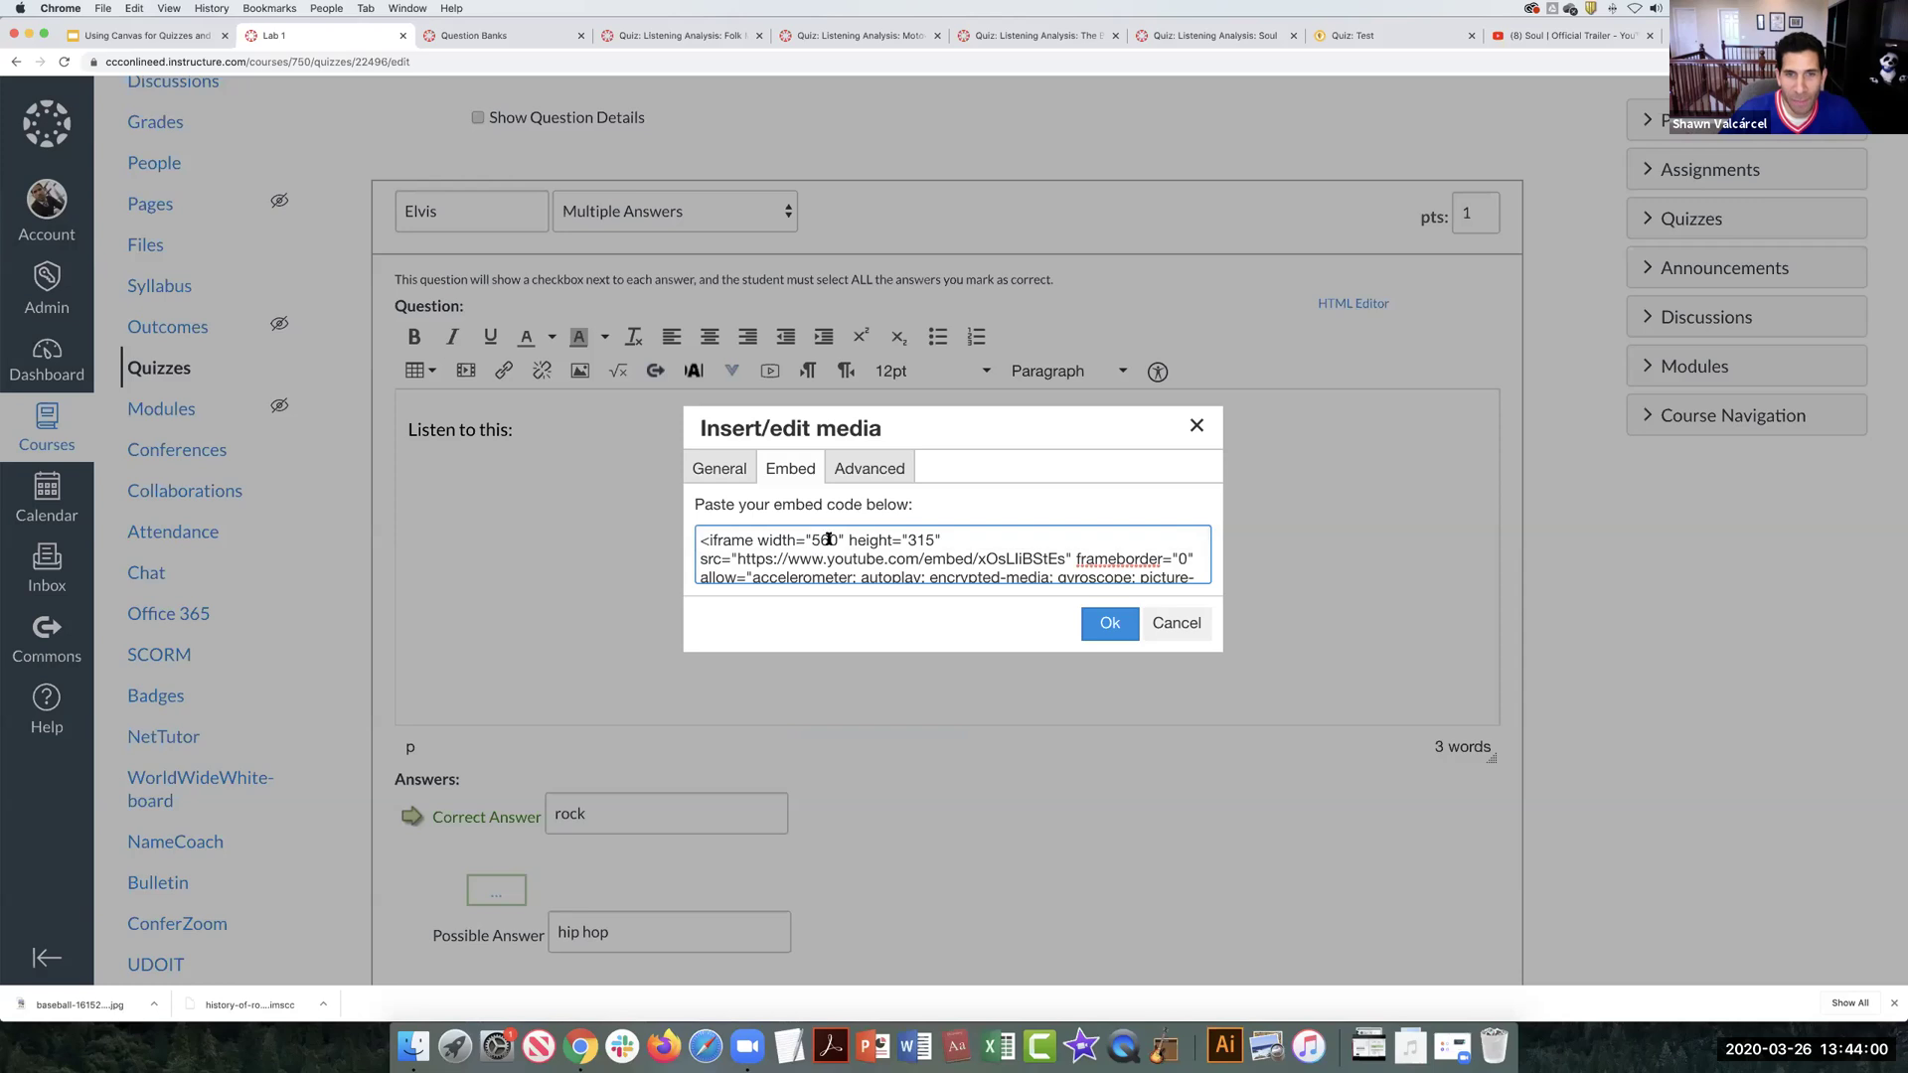
# Step: Set the iframe's width to 400 and height to 225 in the embed code, and insert the video into the question
pyautogui.doubleClick(827, 540)
pyautogui.write('400')
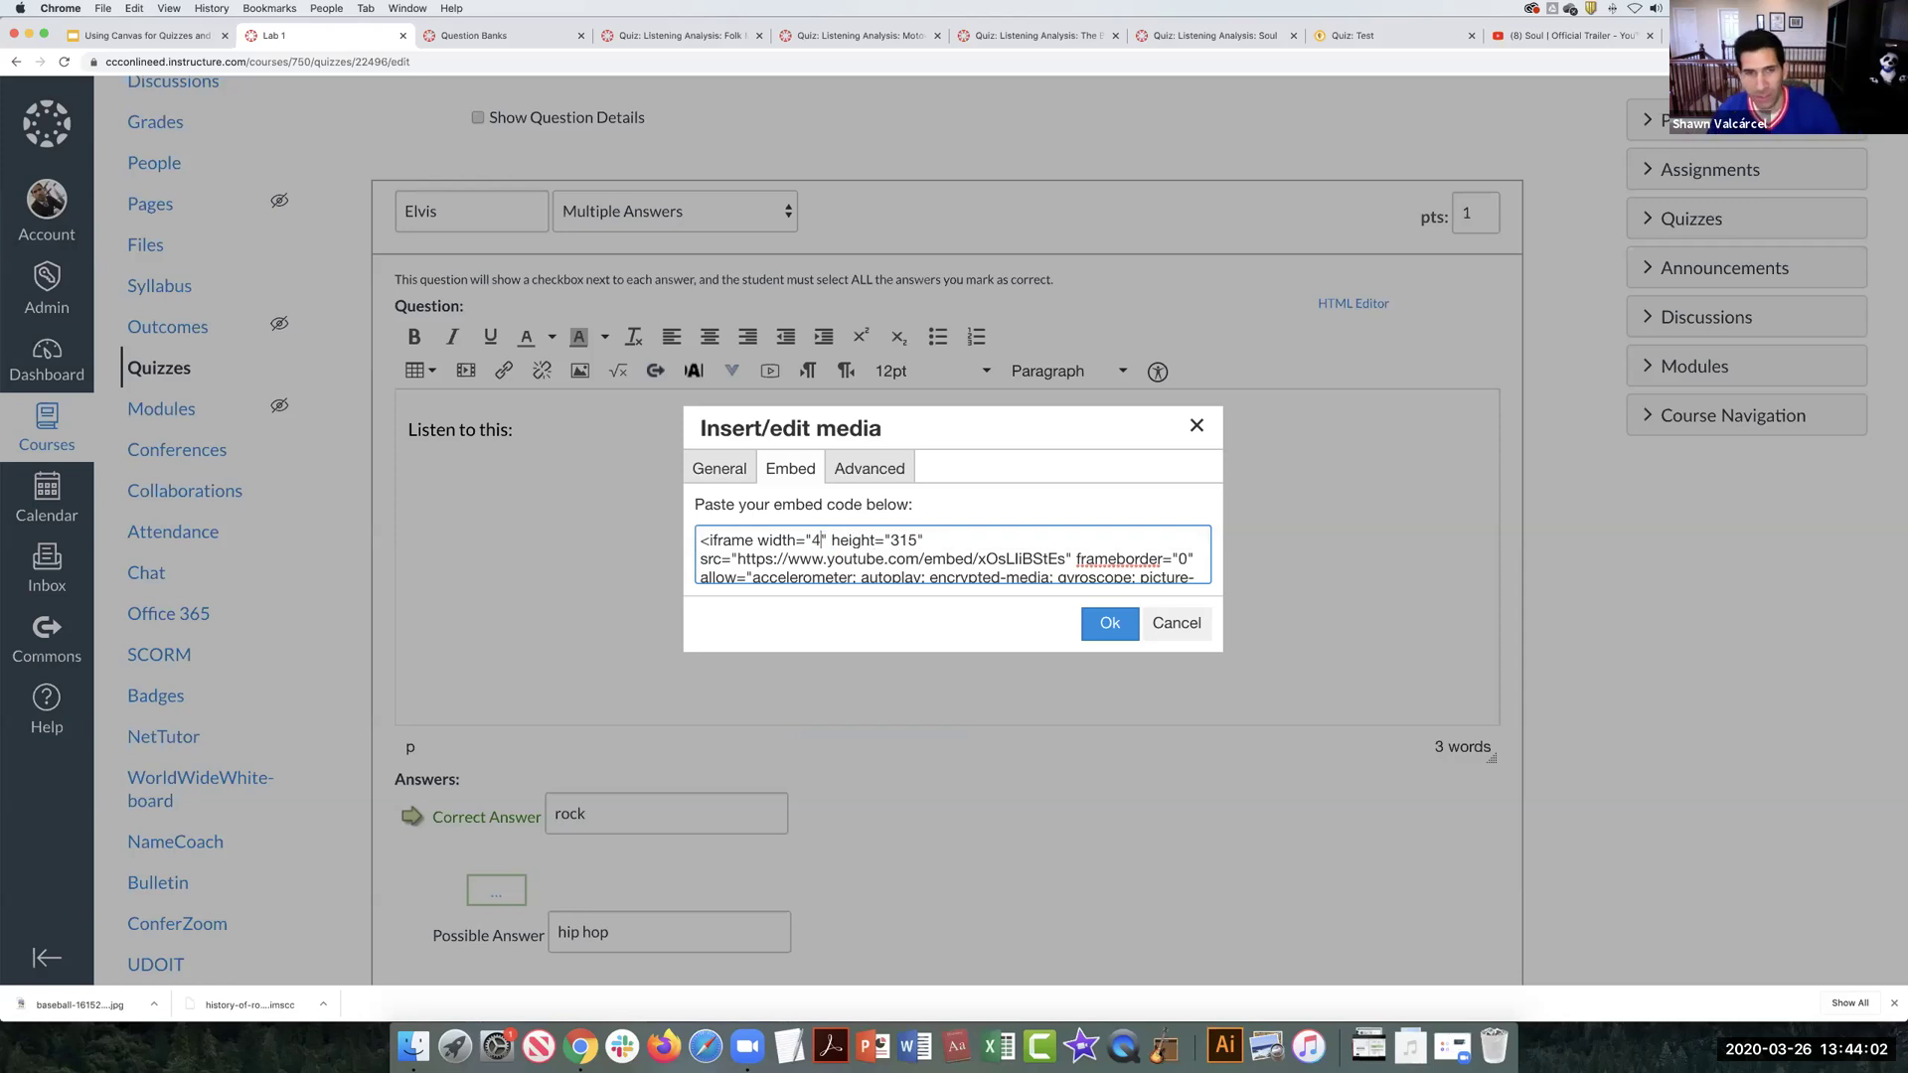
pyautogui.doubleClick(916, 540)
pyautogui.write('225')
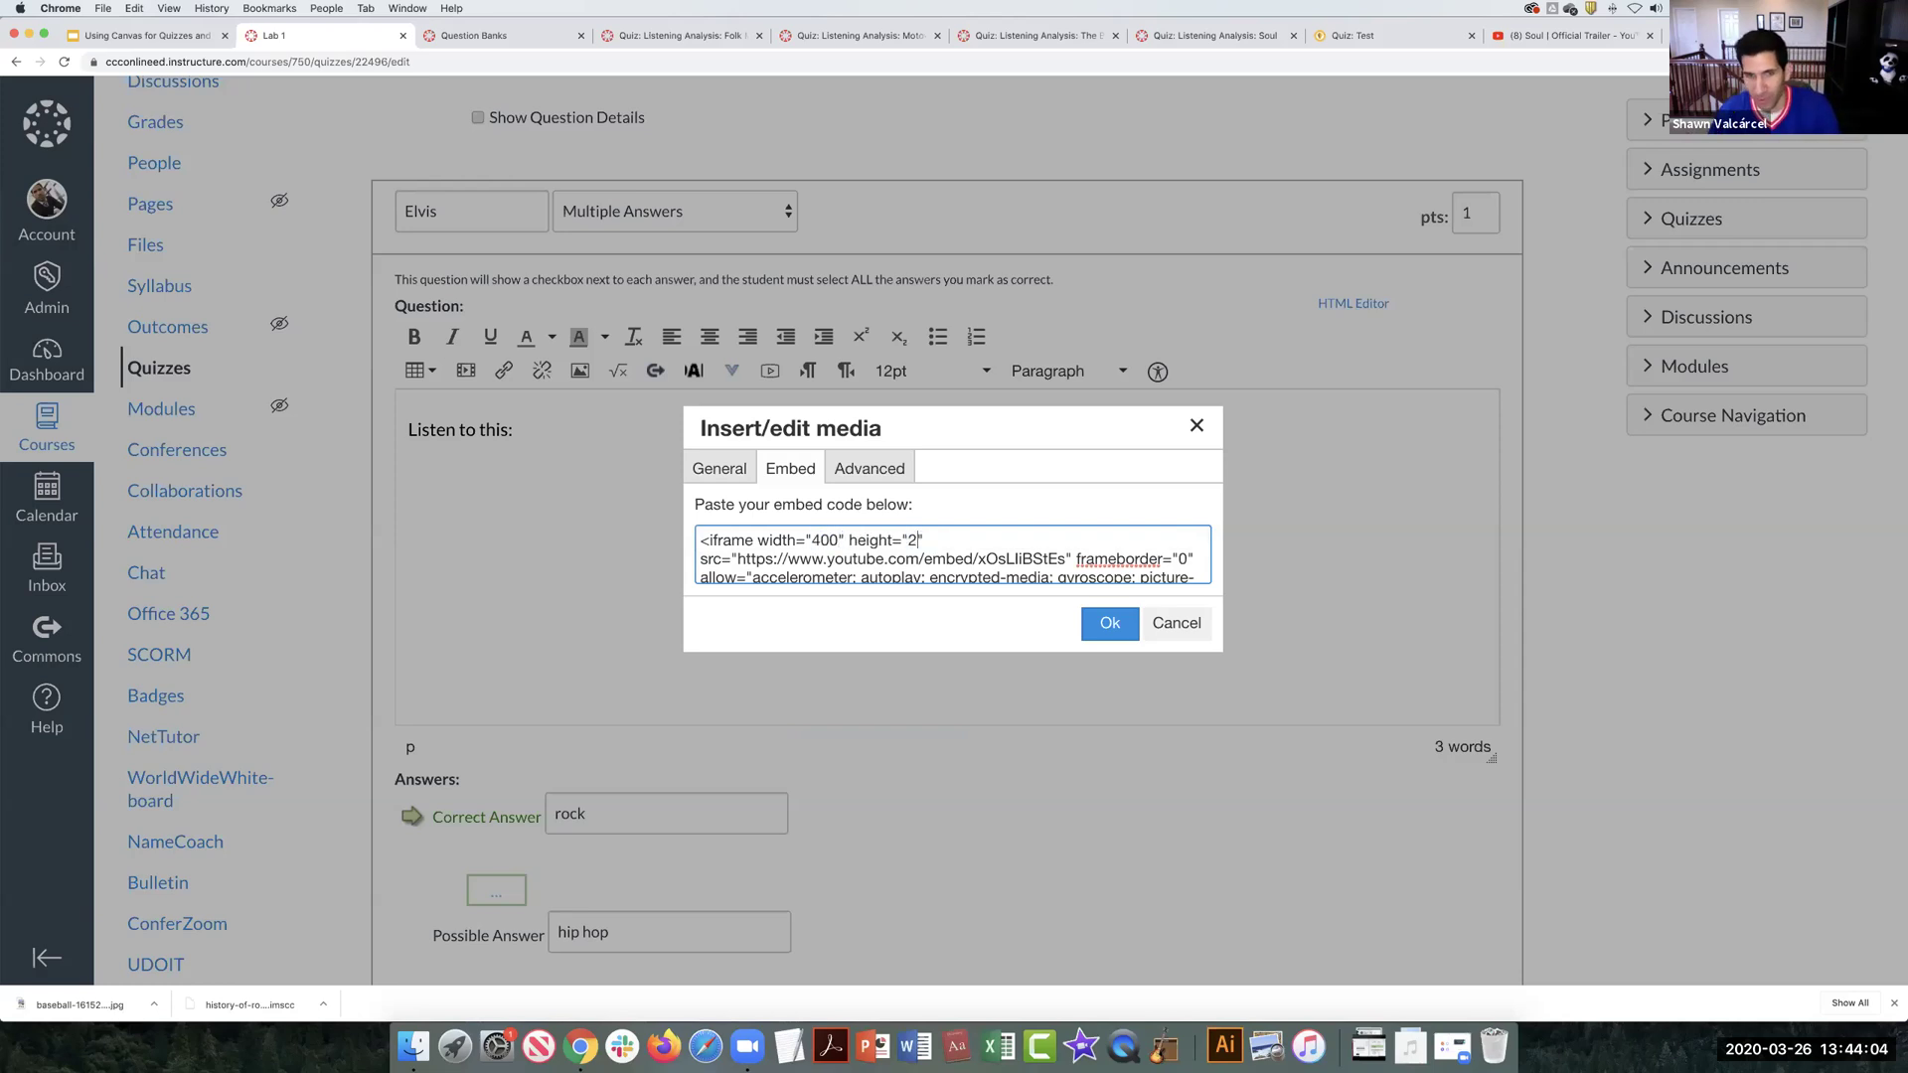
pyautogui.click(1104, 623)
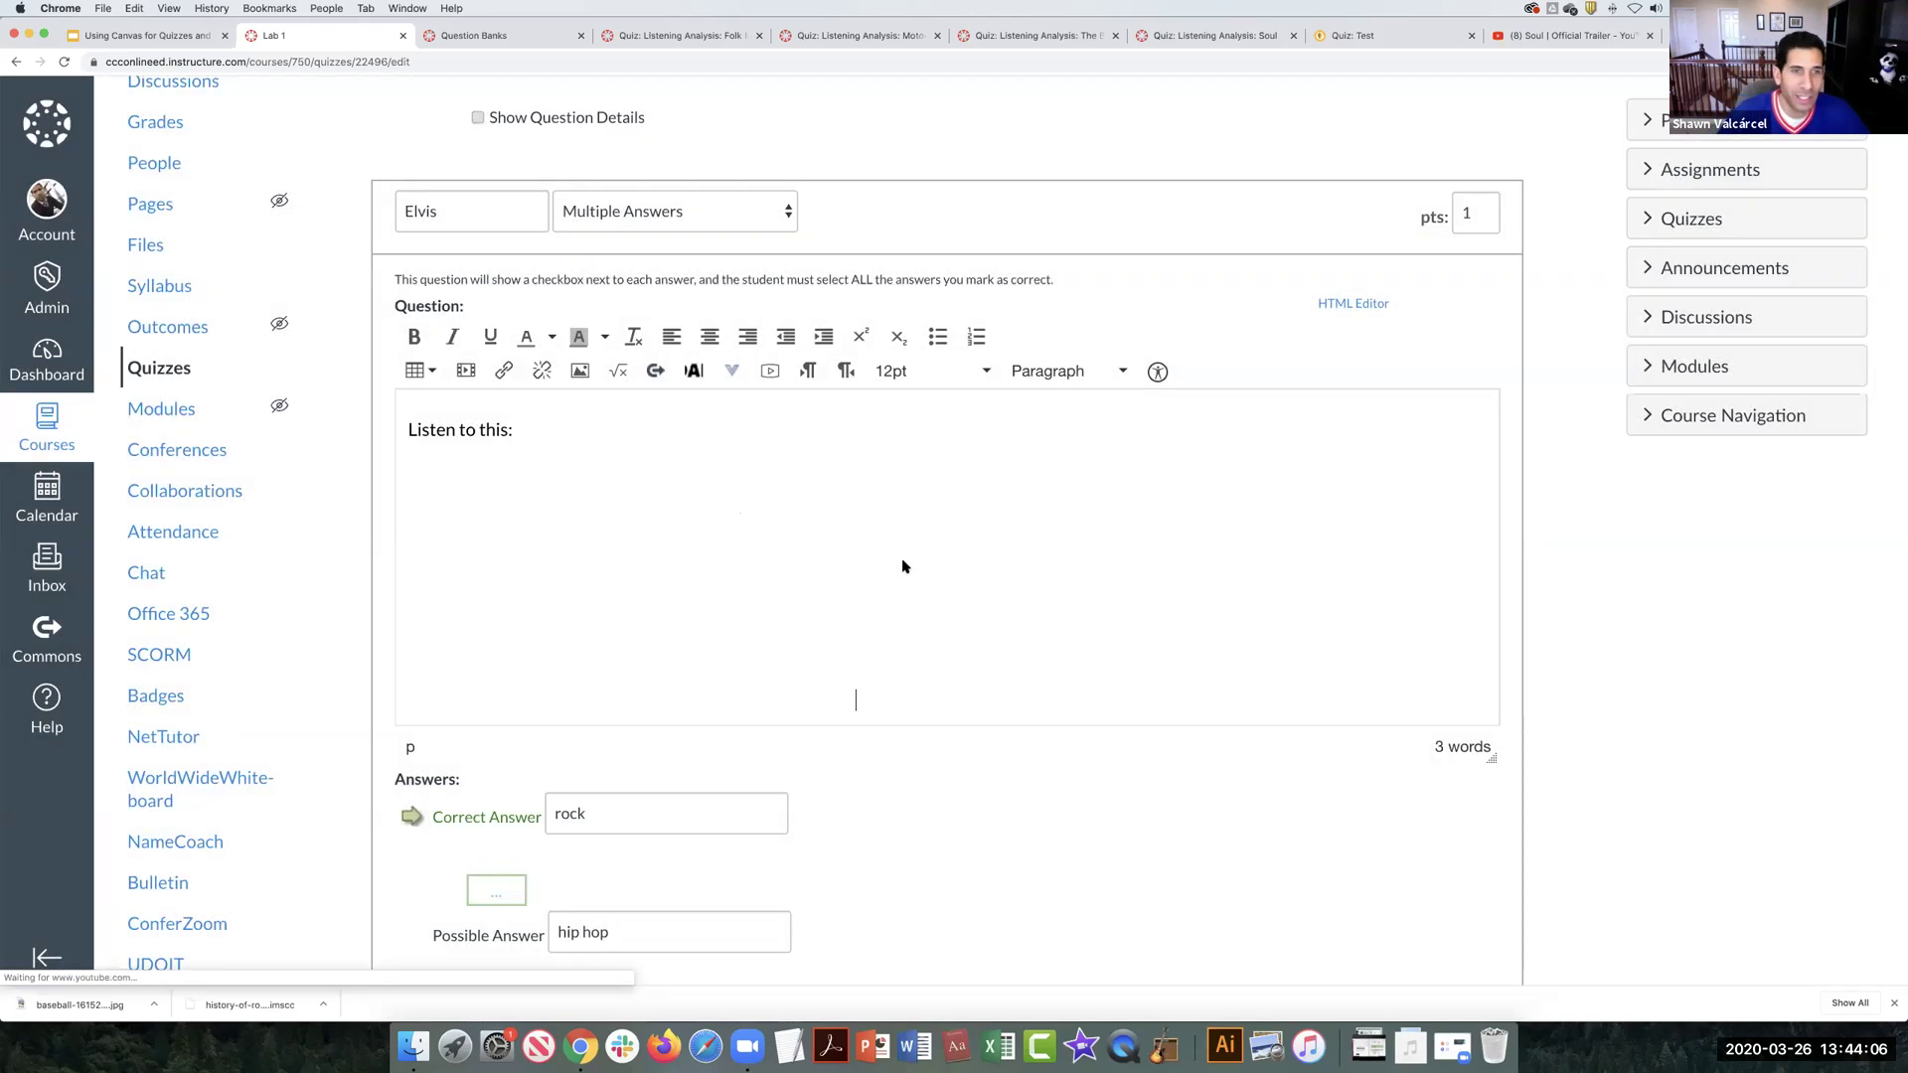
# Step: Update the Elvis question with its embedded video and save the Lab 1 quiz
pyautogui.scroll(-8, 546, 669)
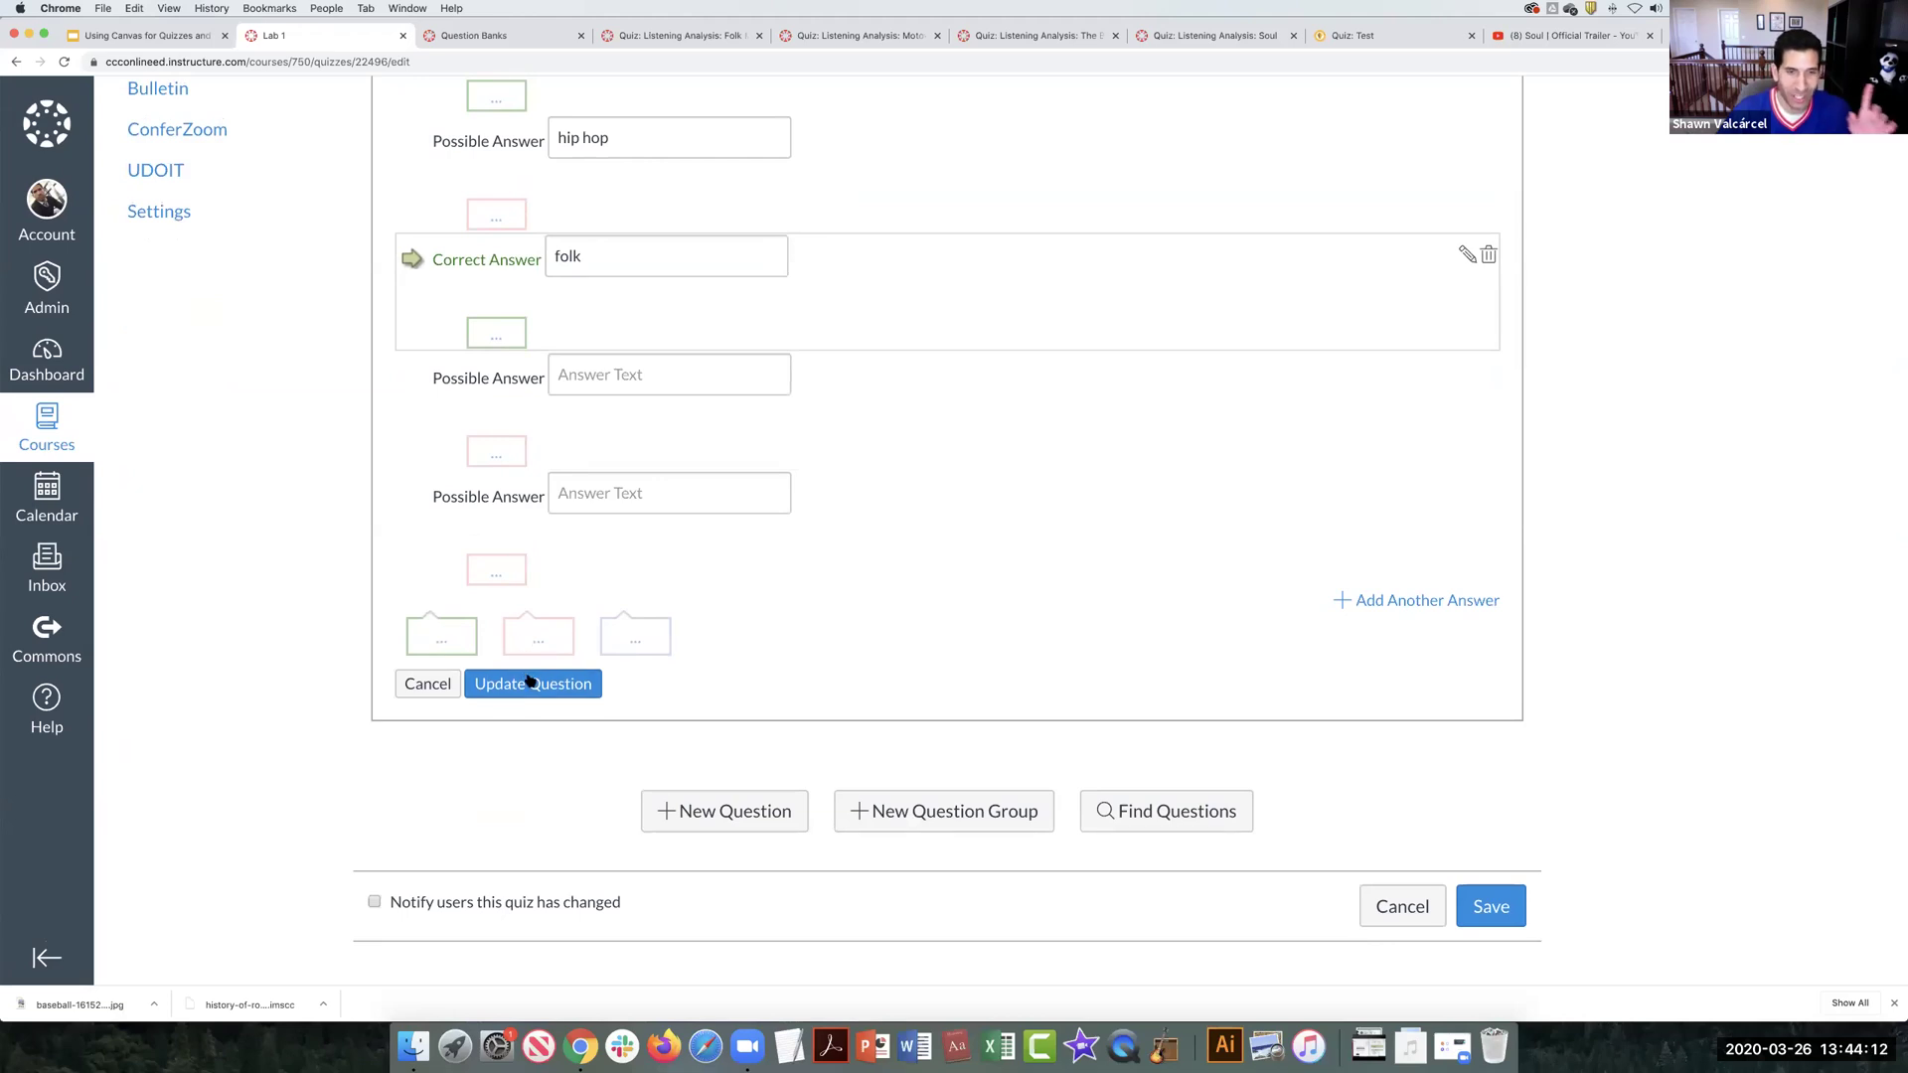
pyautogui.click(530, 682)
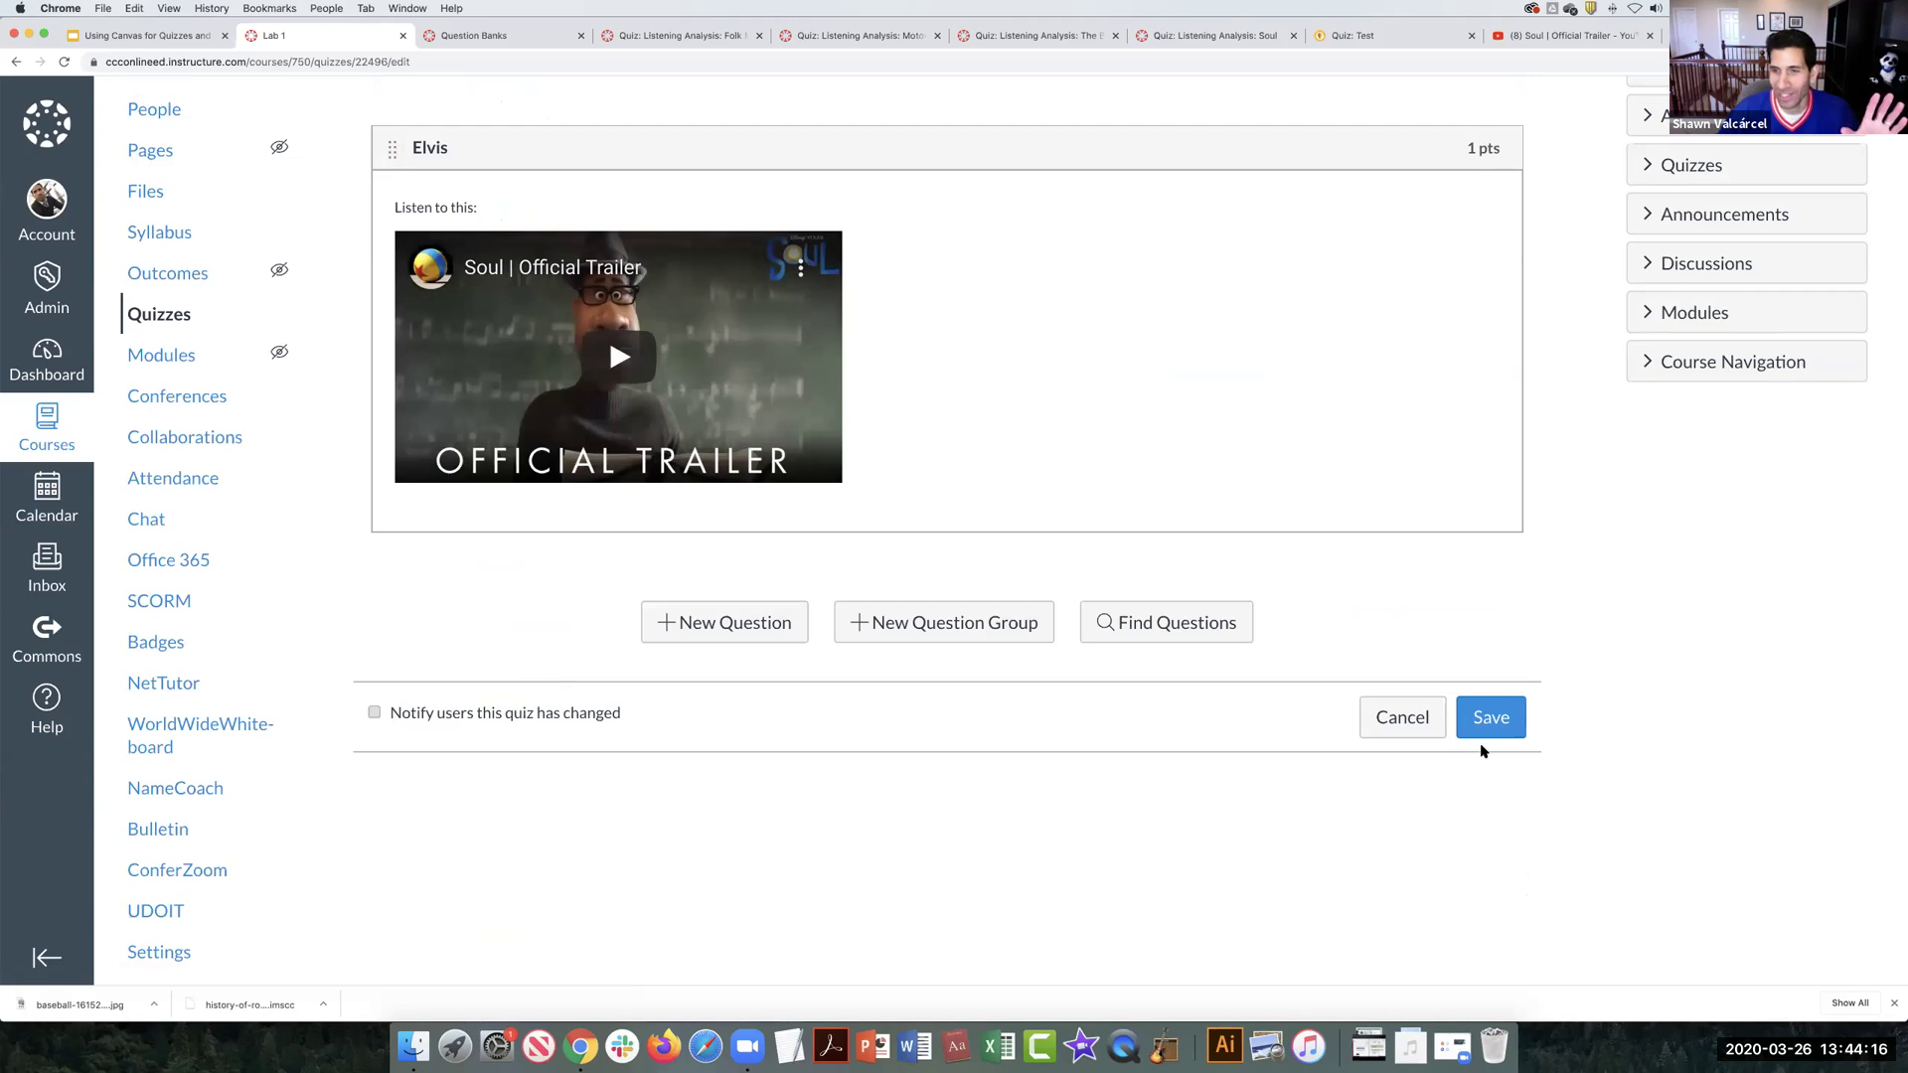
pyautogui.scroll(3, 1479, 797)
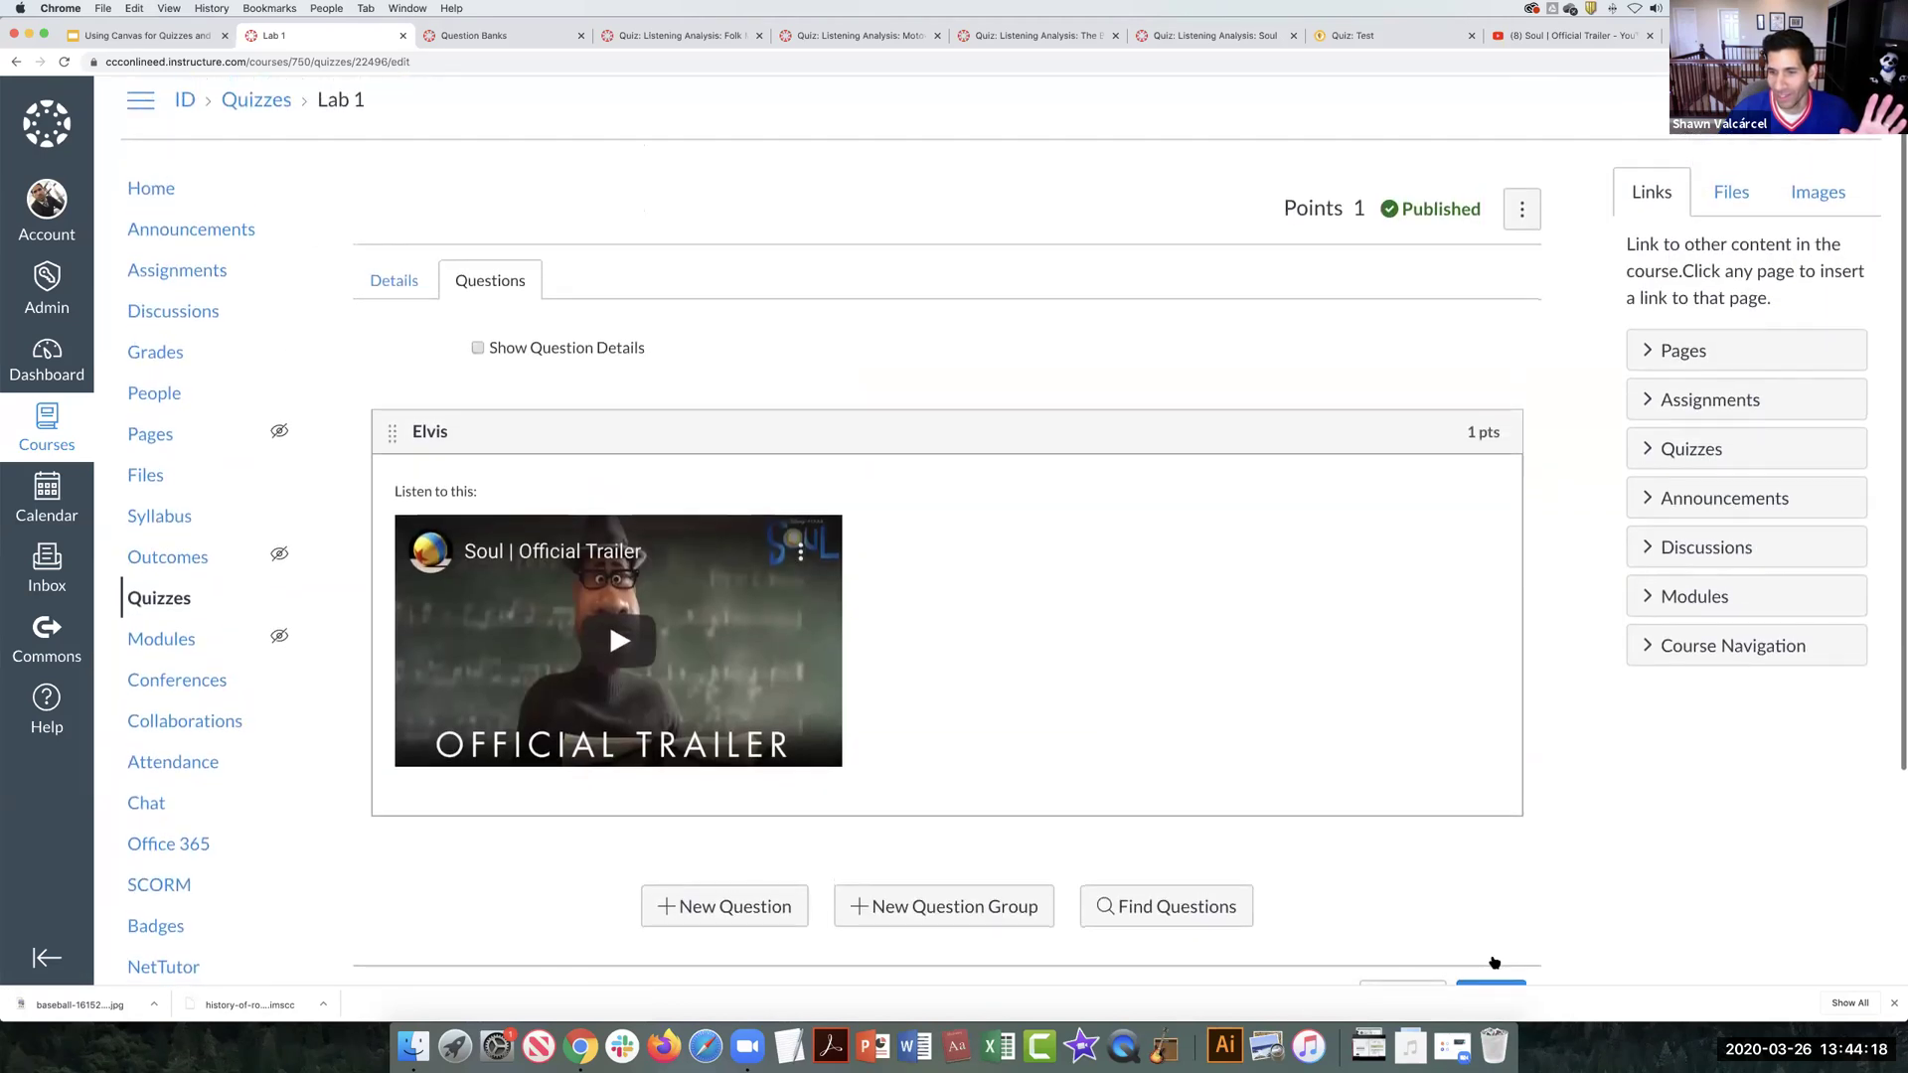
pyautogui.scroll(-1, 1493, 963)
pyautogui.click(1491, 964)
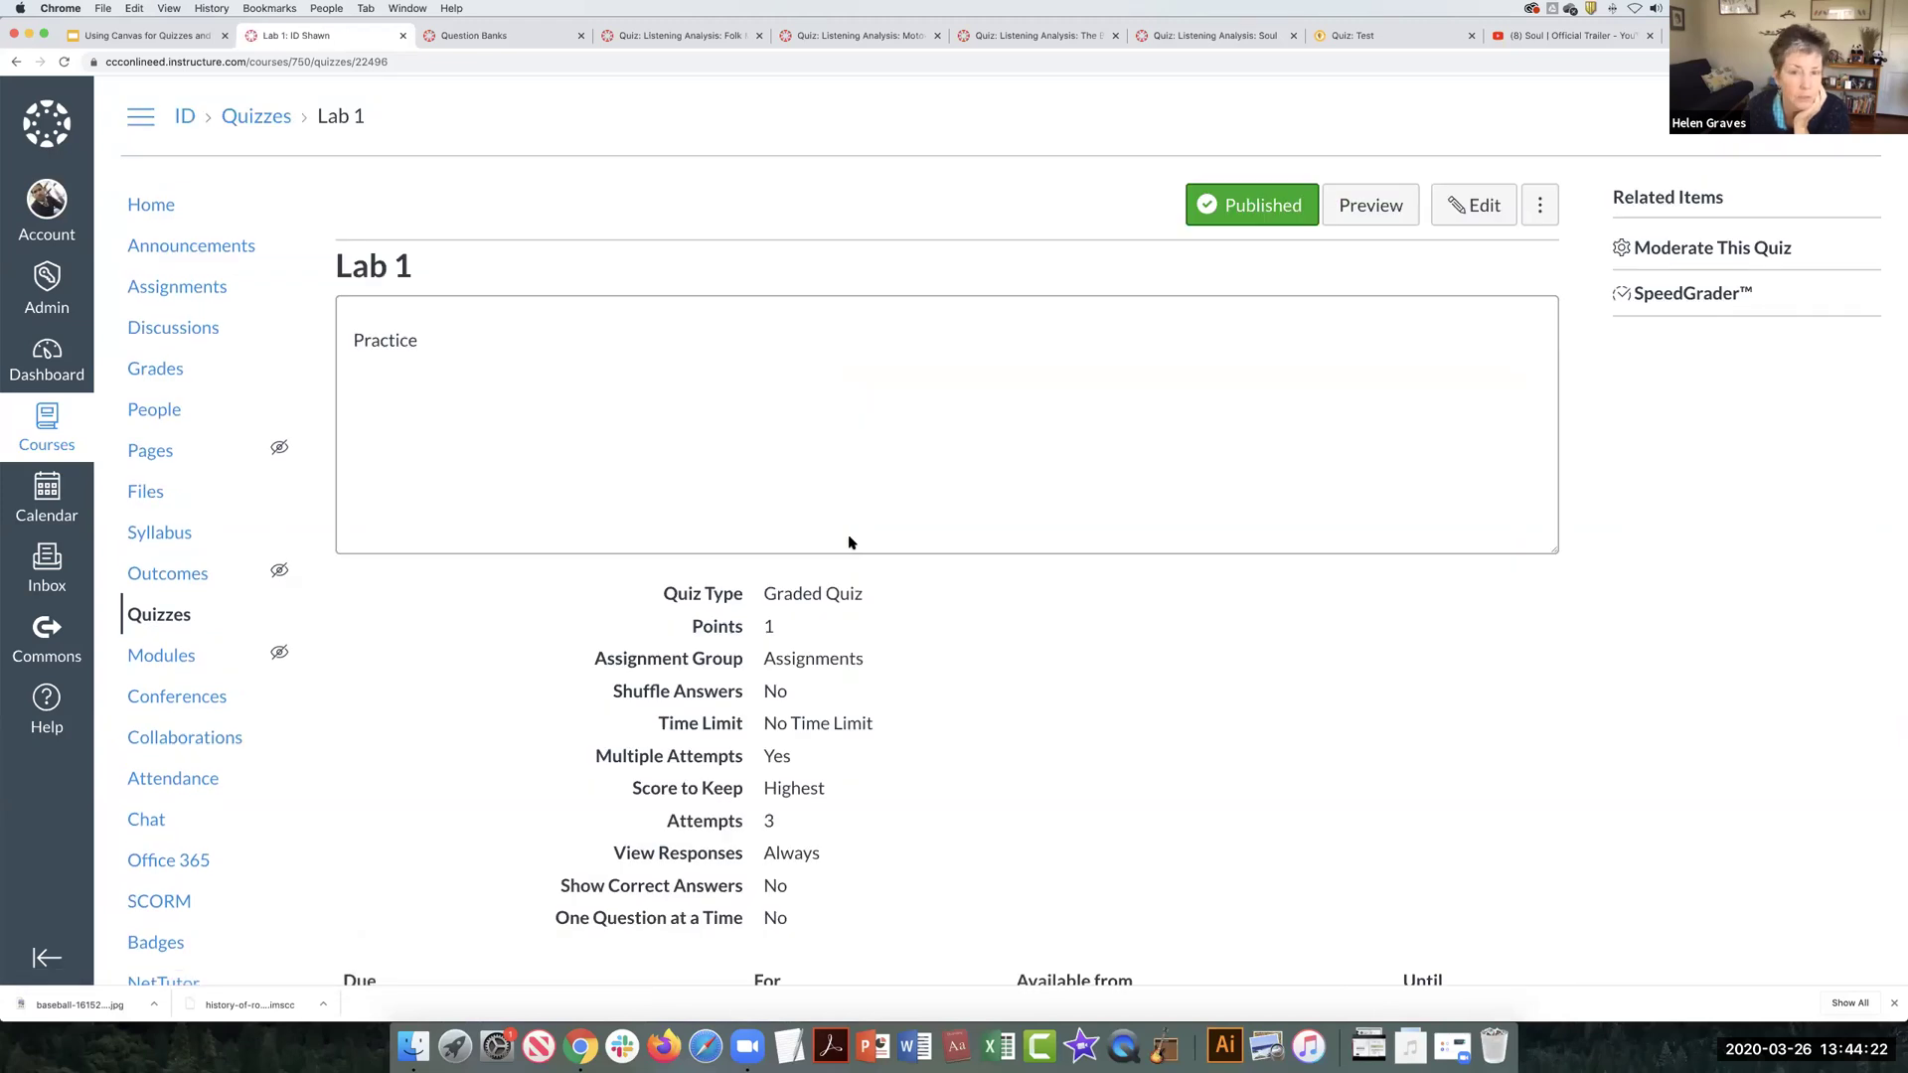
# Step: Preview the Lab 1 quiz and look over Question 1 with its embedded trailer and answer choices
pyautogui.click(1362, 216)
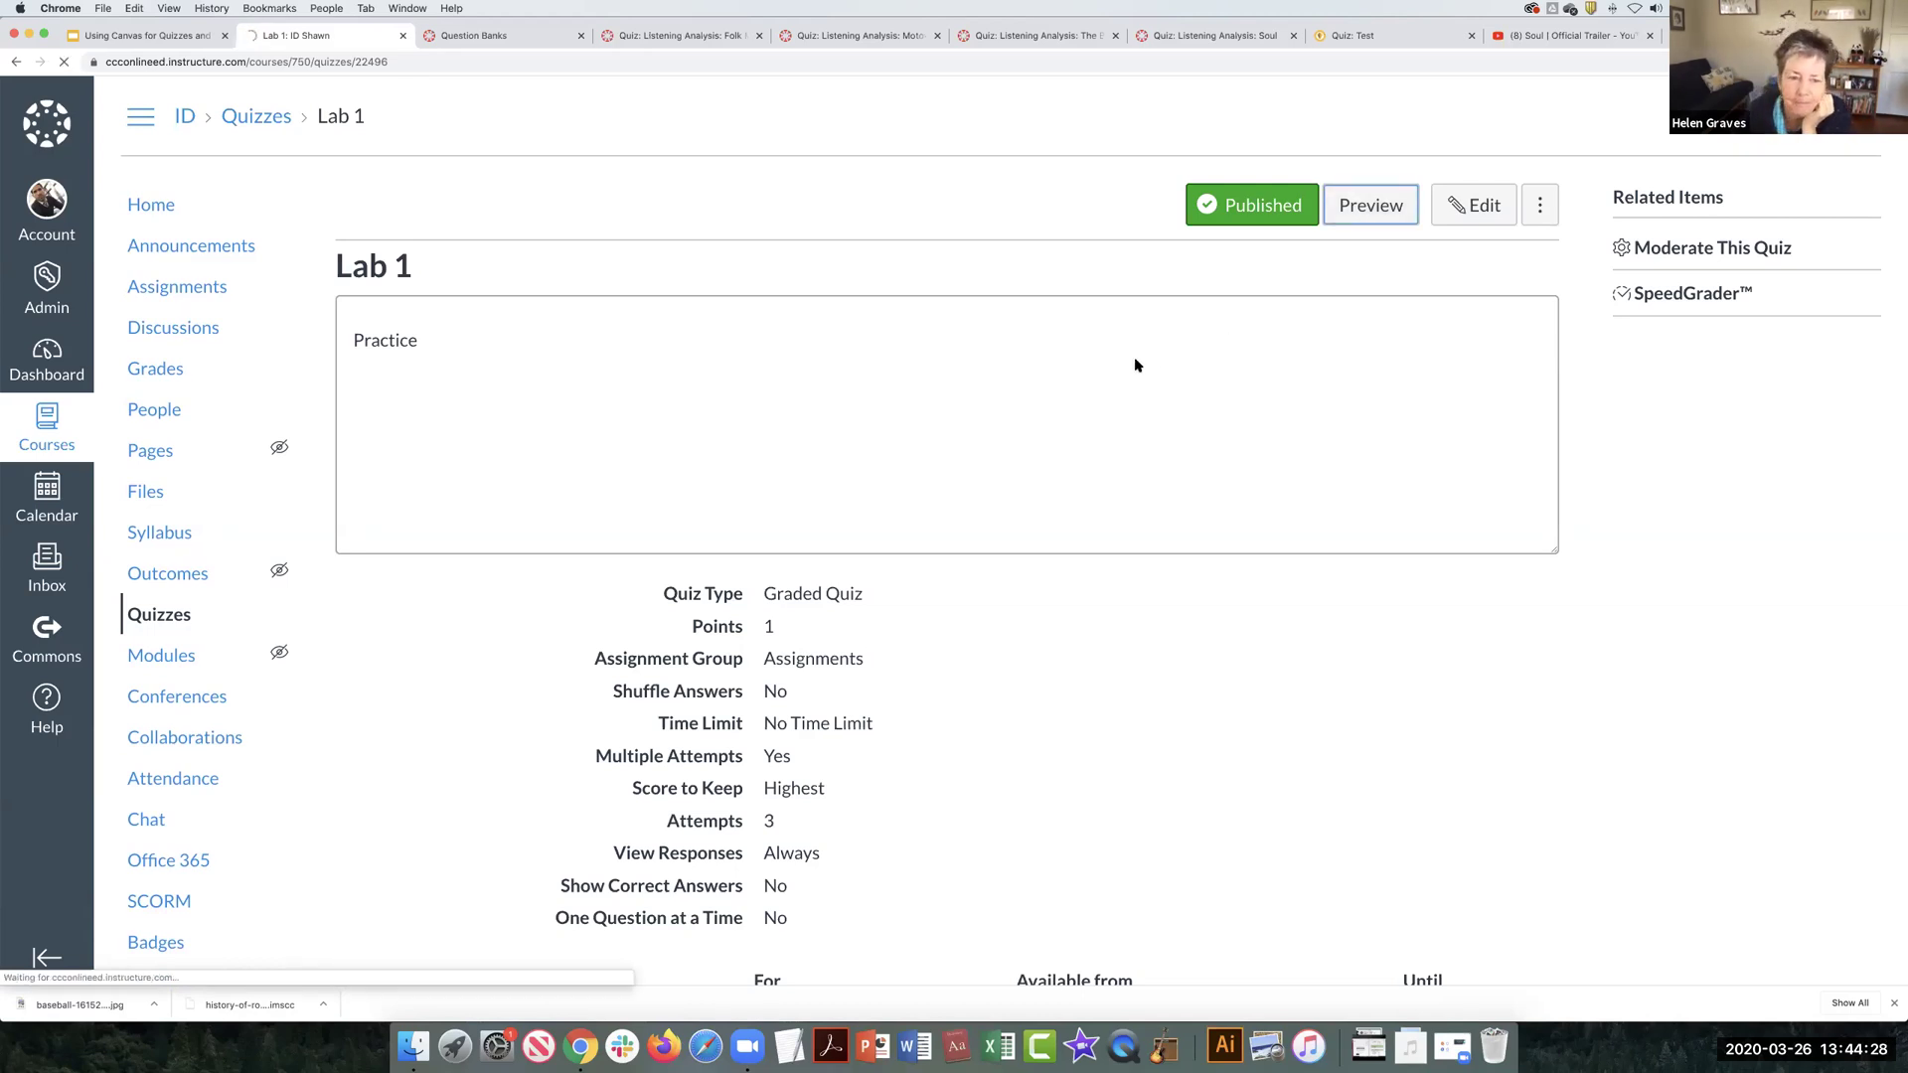
pyautogui.scroll(-3, 866, 506)
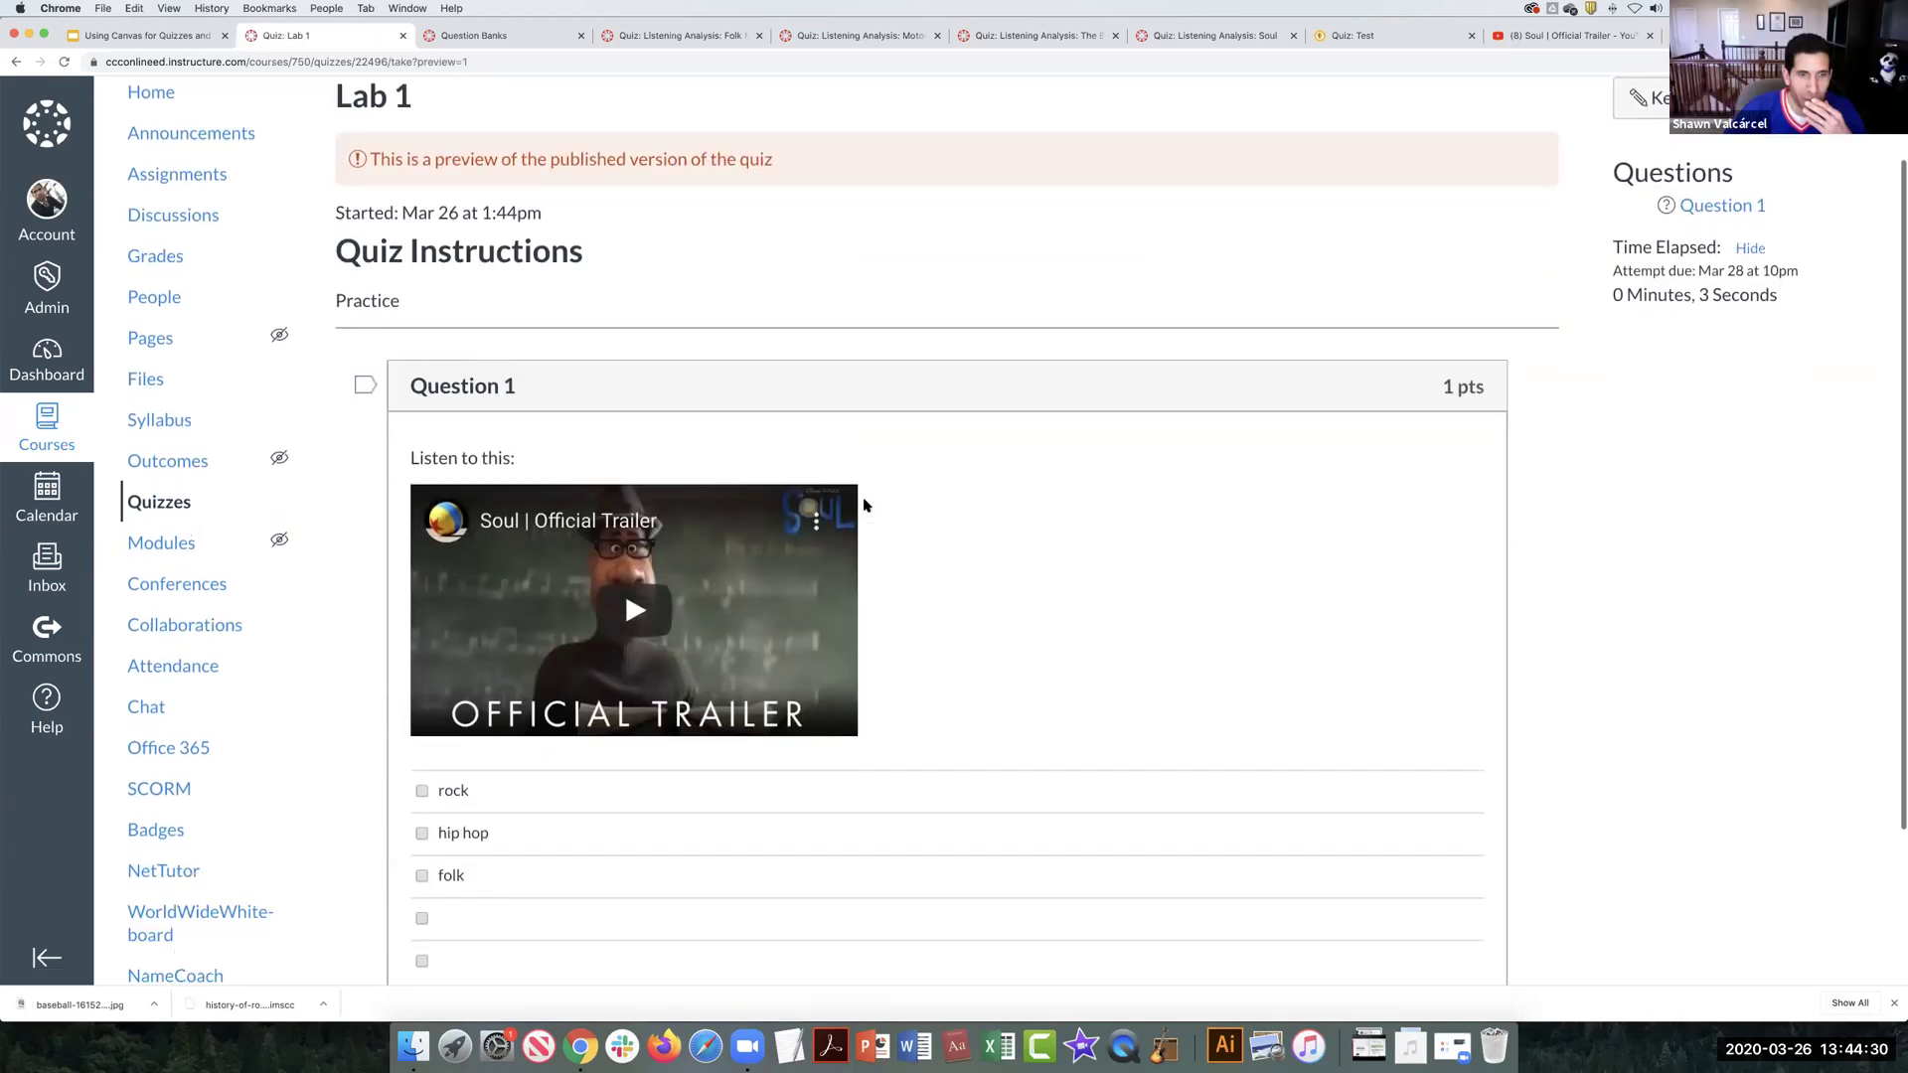
pyautogui.scroll(-5, 865, 505)
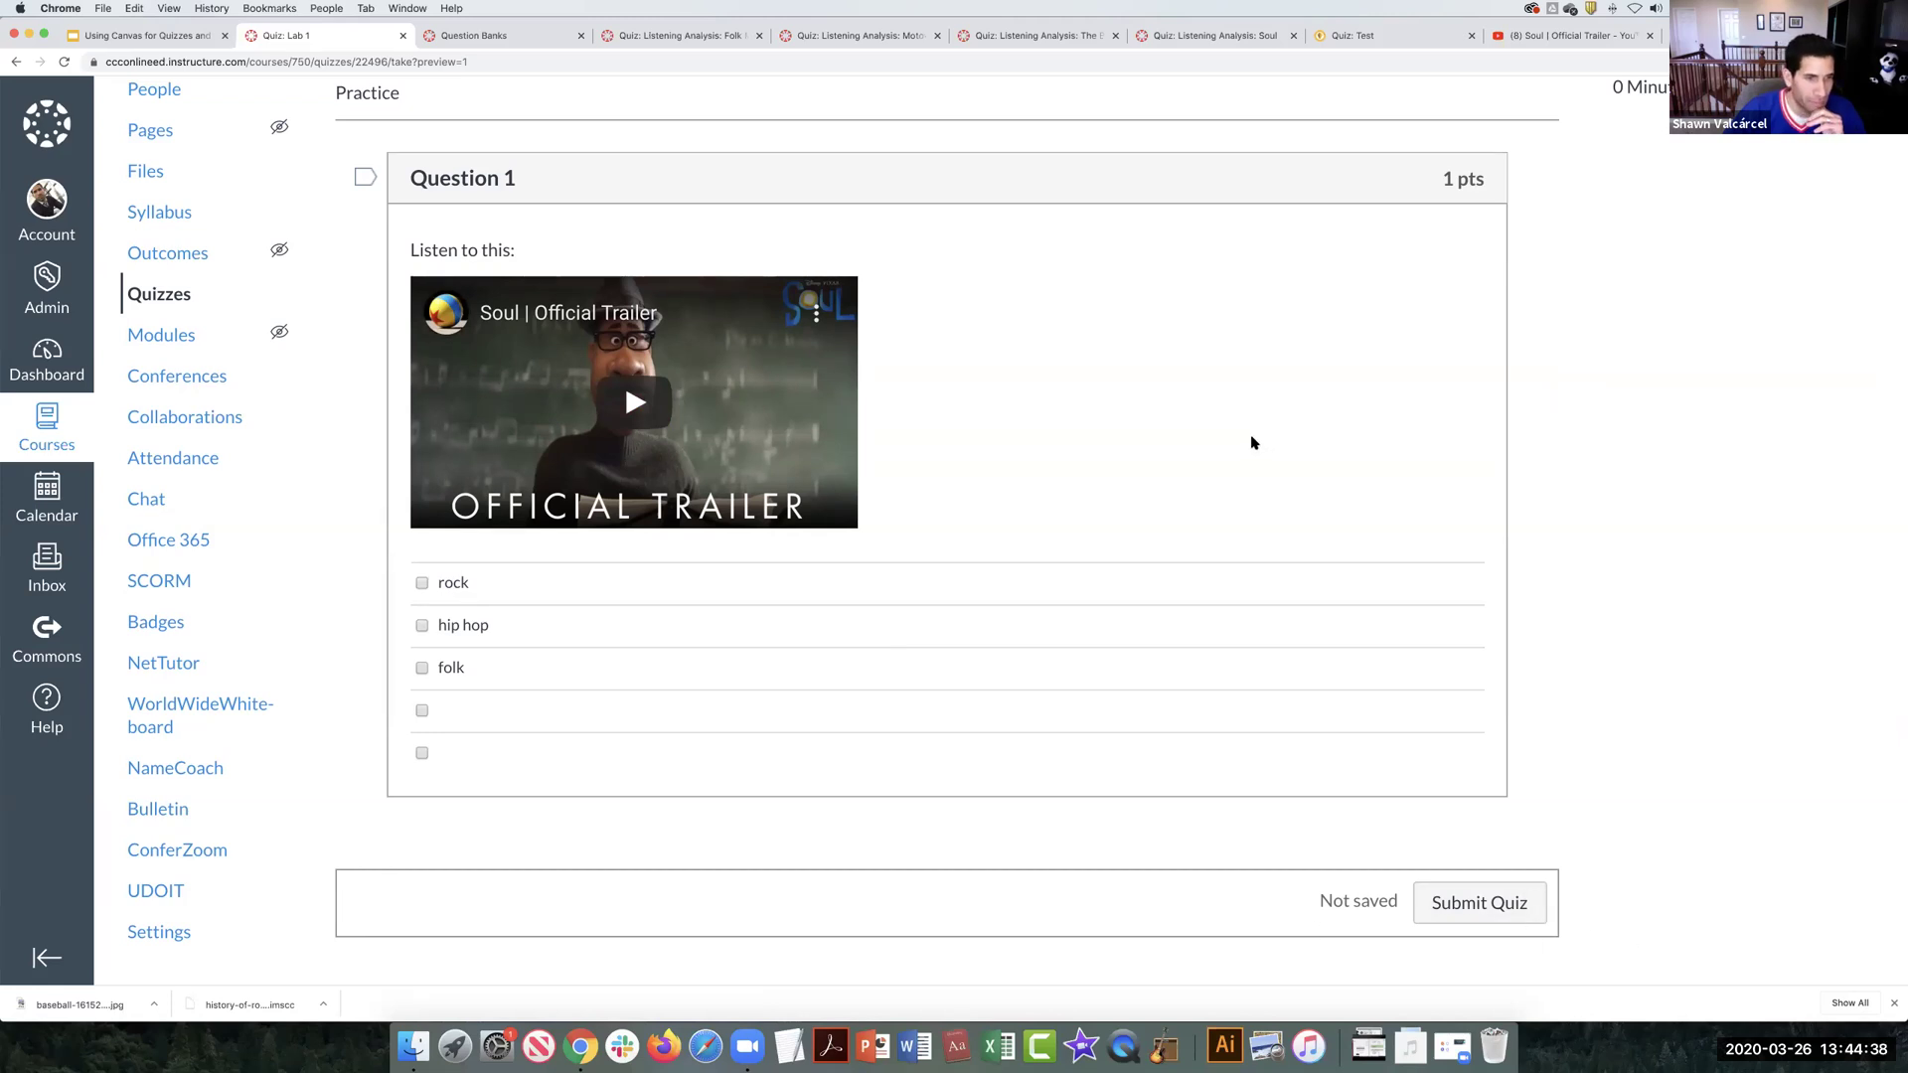
pyautogui.scroll(5, 1243, 400)
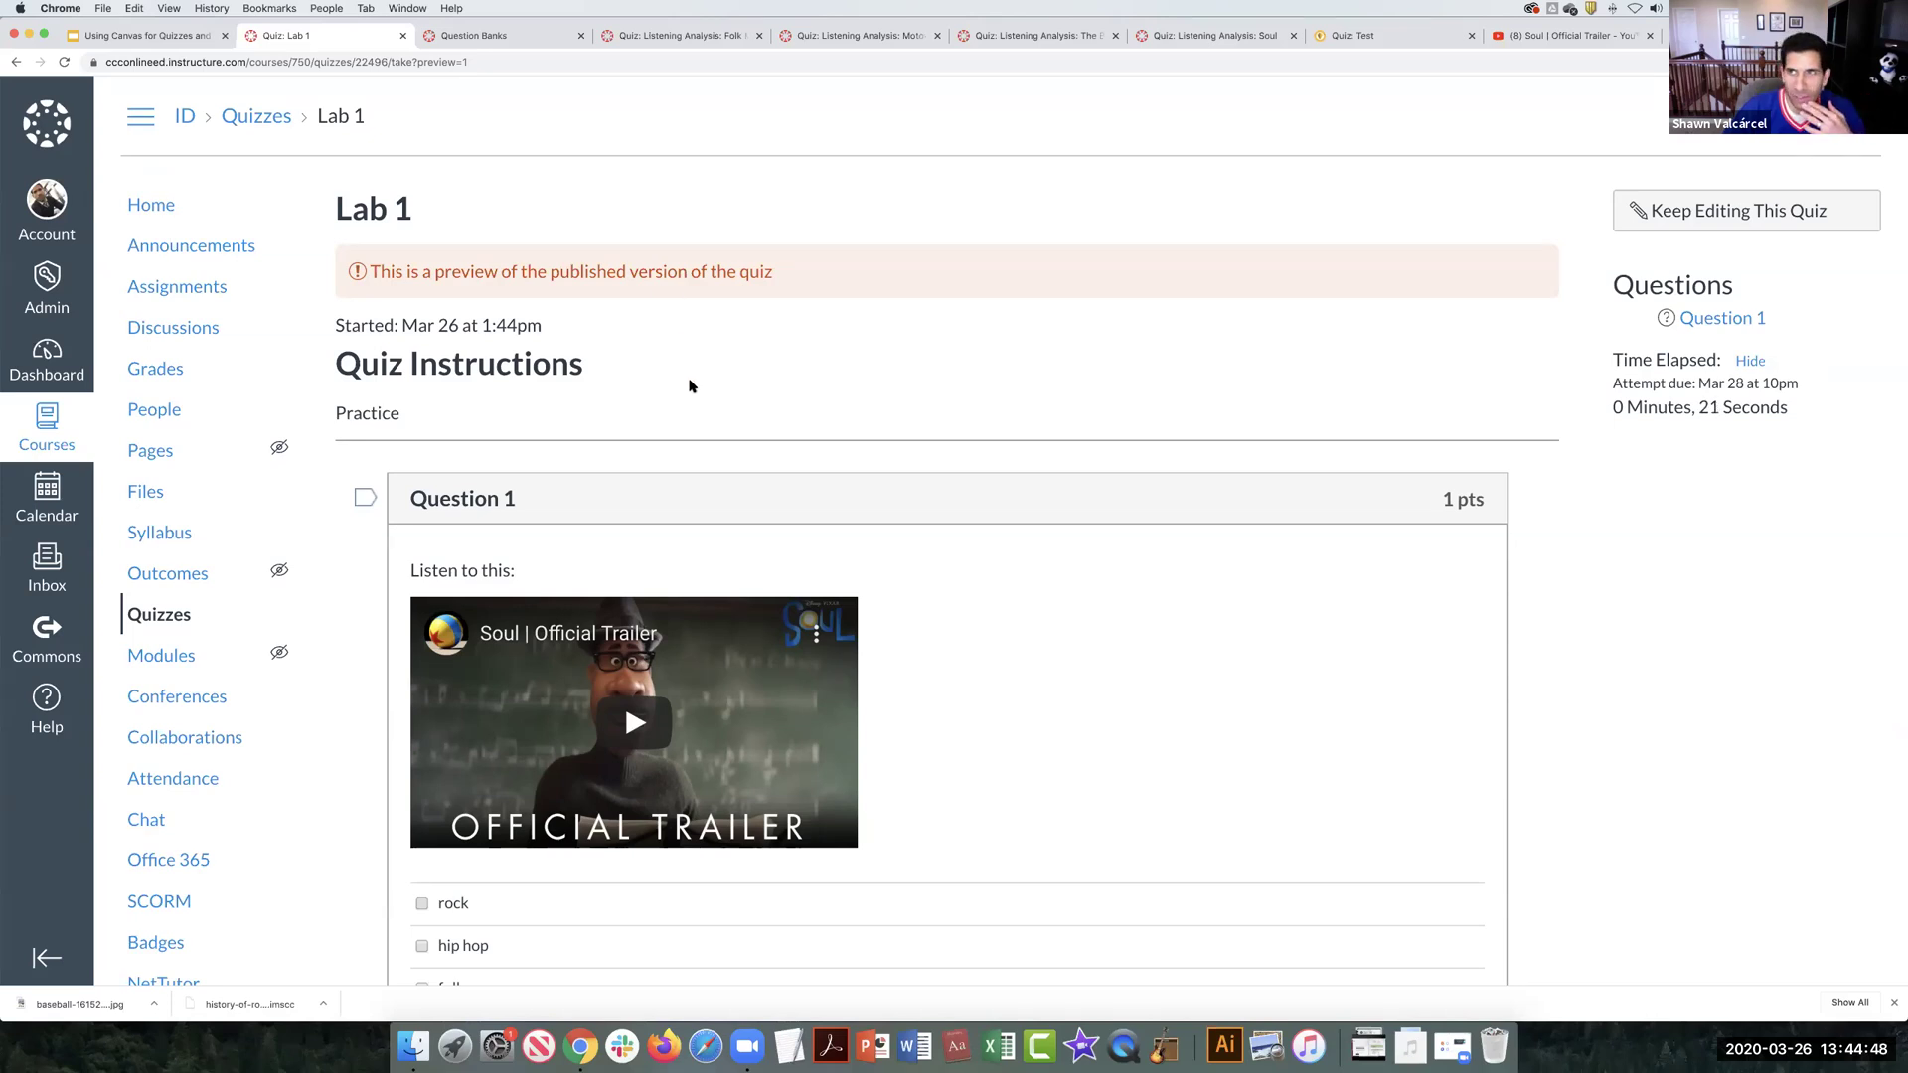
# Step: Switch to the Google Slides presentation, show the Resources slide and follow its CVC Resources link
pyautogui.click(165, 40)
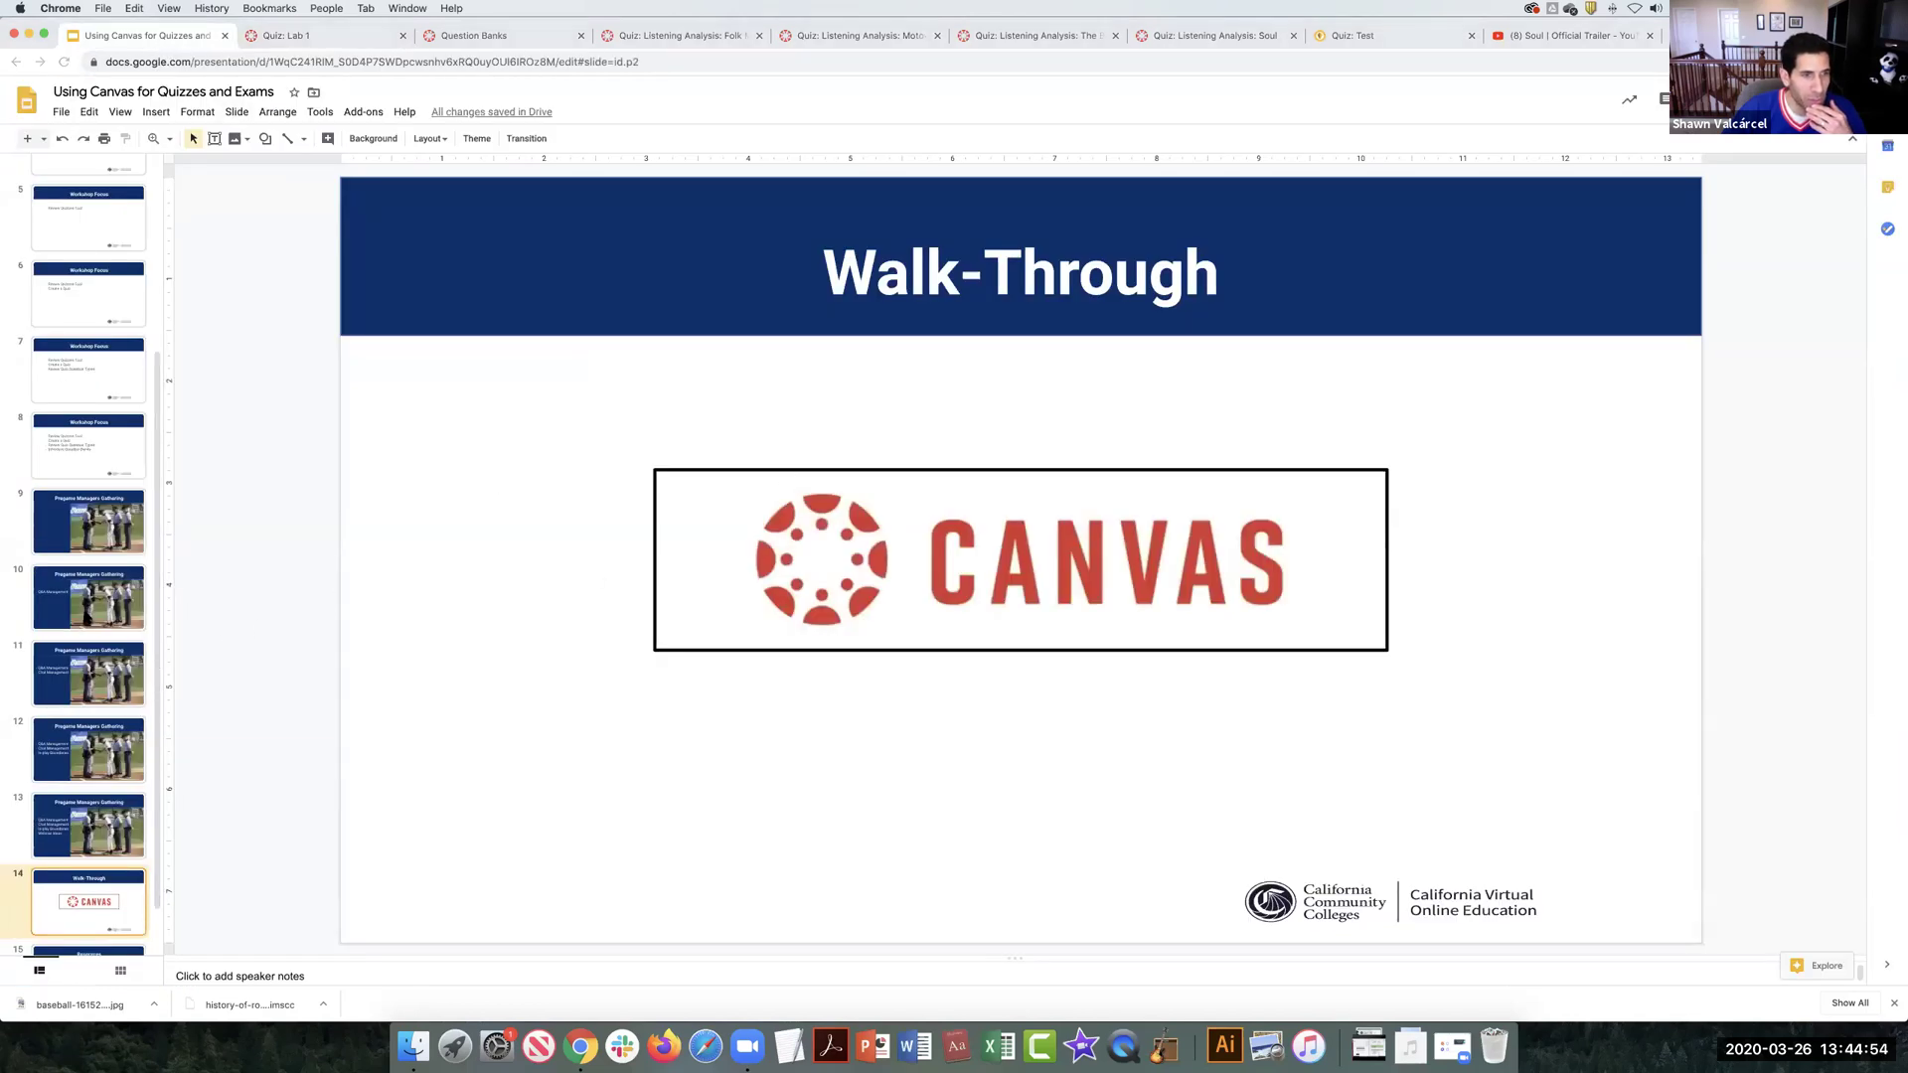
pyautogui.scroll(-2, 90, 611)
pyautogui.click(86, 940)
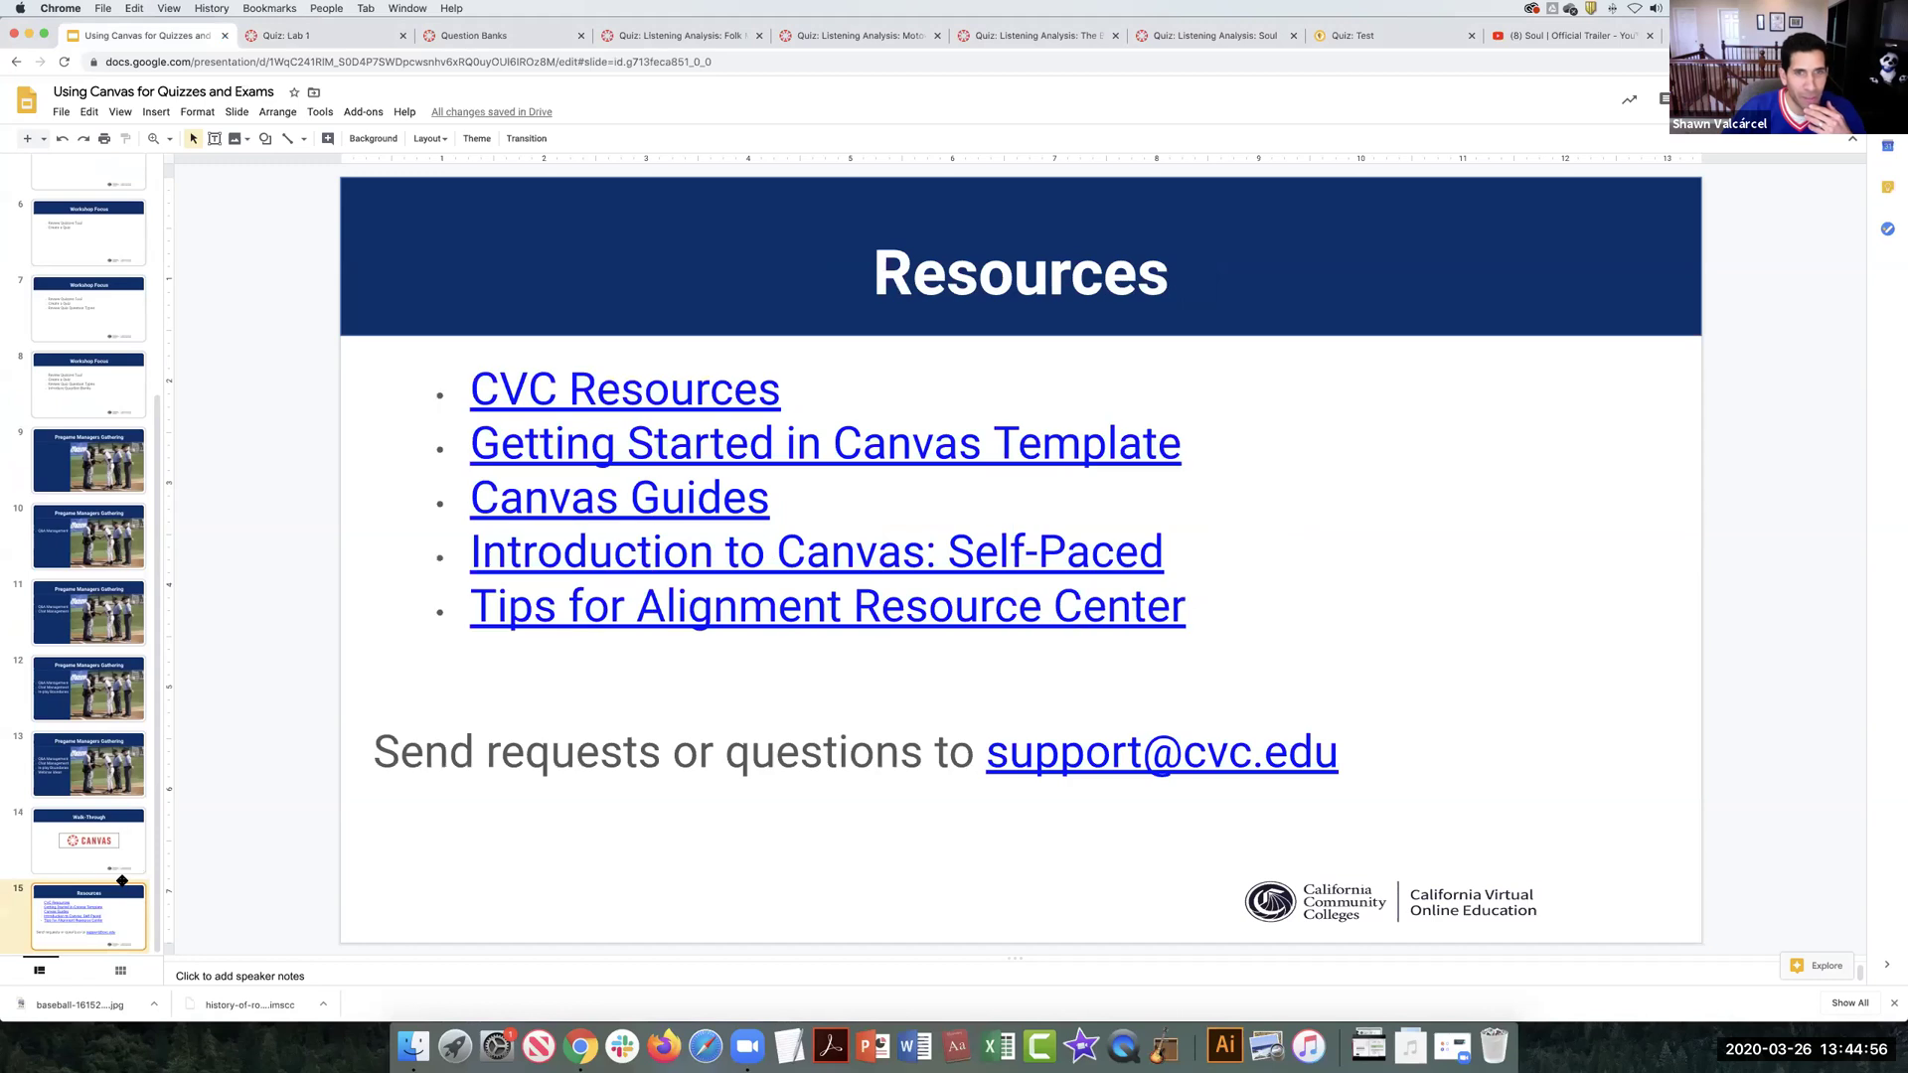
pyautogui.click(657, 394)
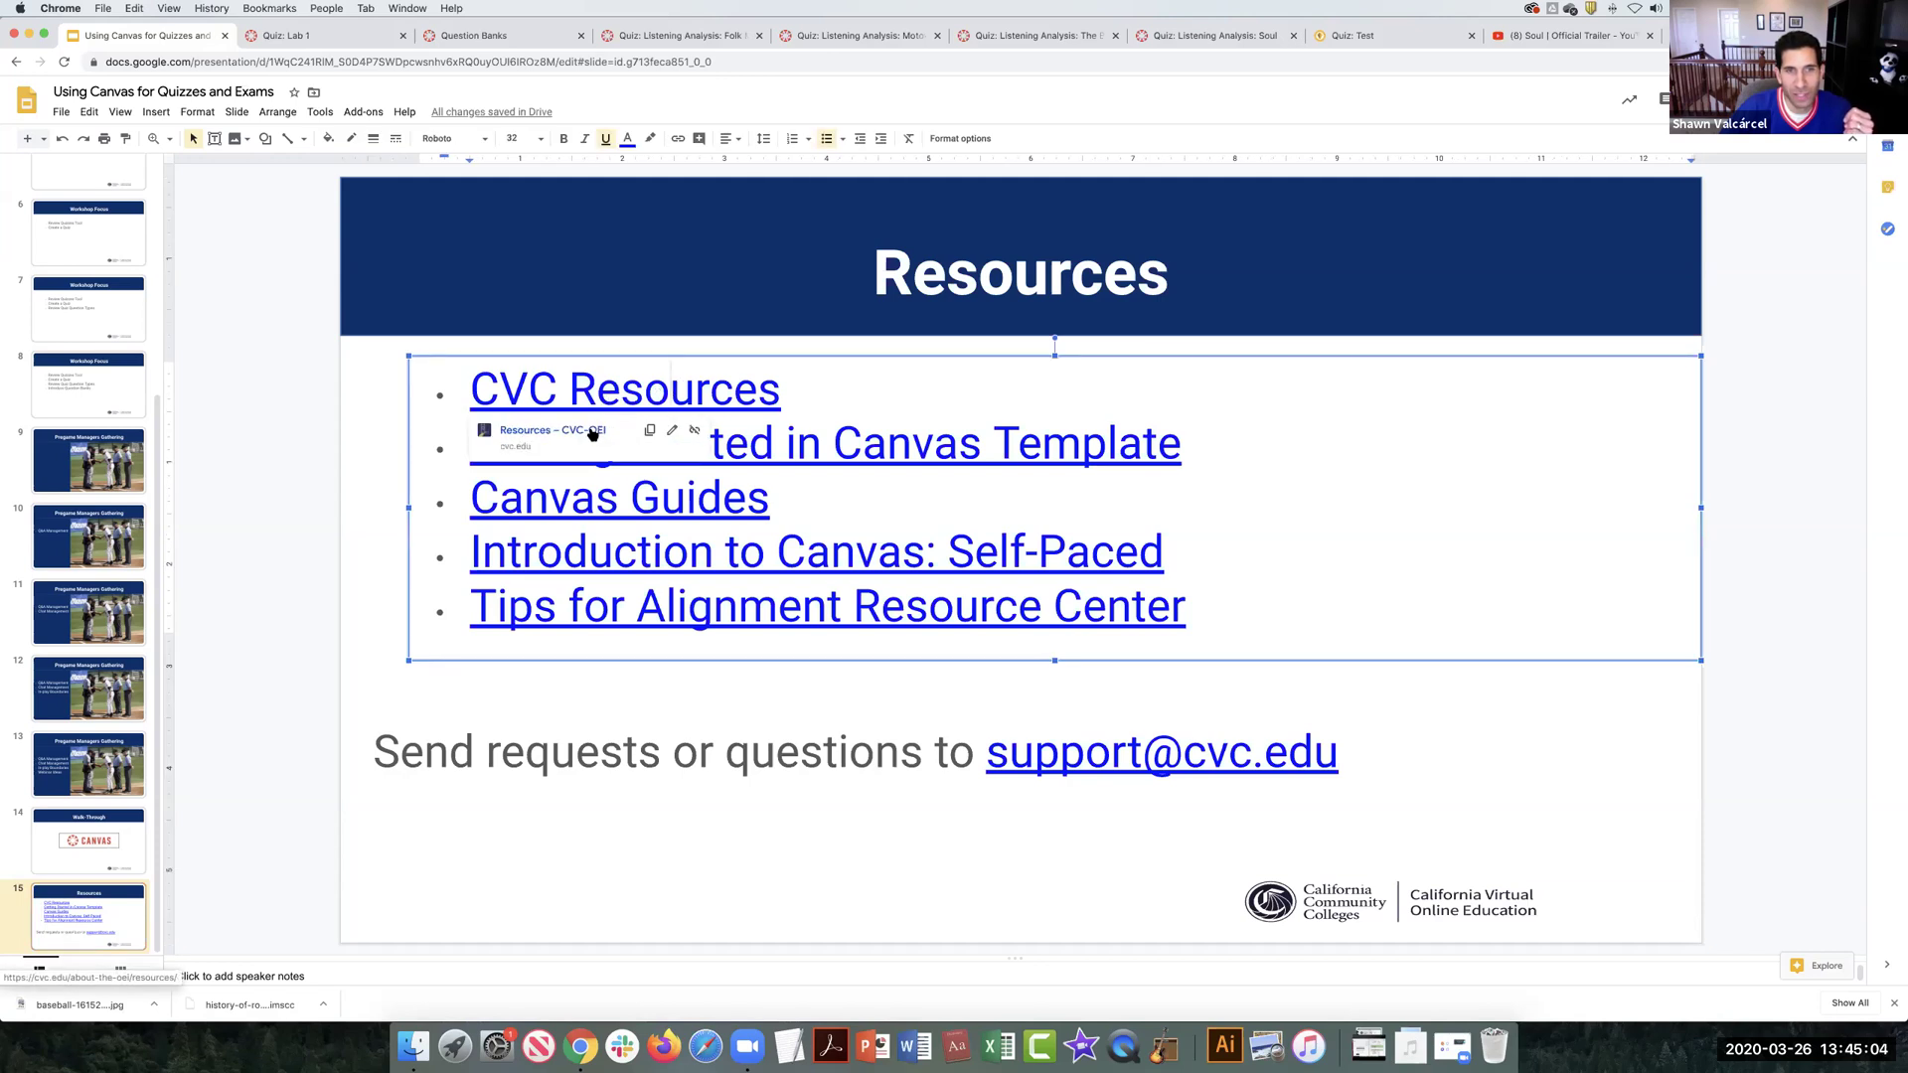
pyautogui.click(553, 430)
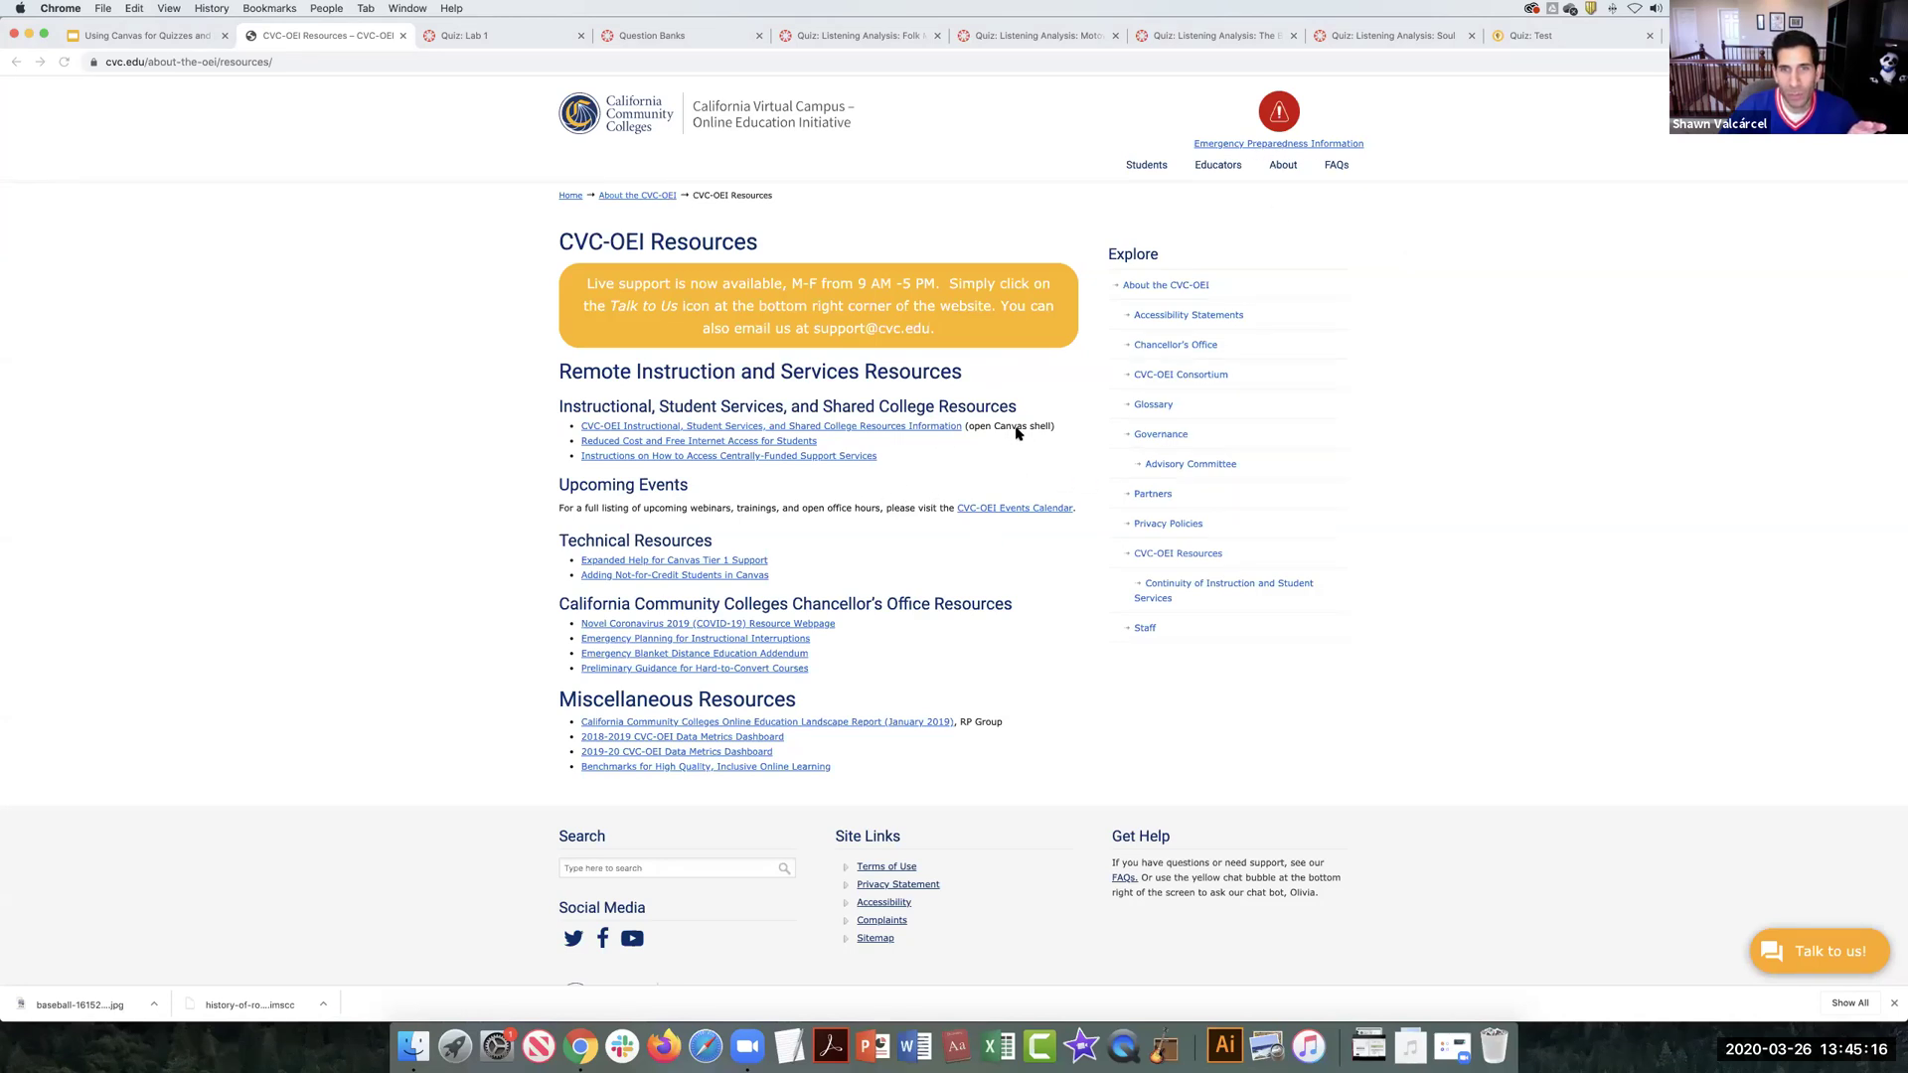
# Step: Open the Instructional, Student Services, and Shared College Resources Canvas shell and look through its home page and modules
pyautogui.click(934, 426)
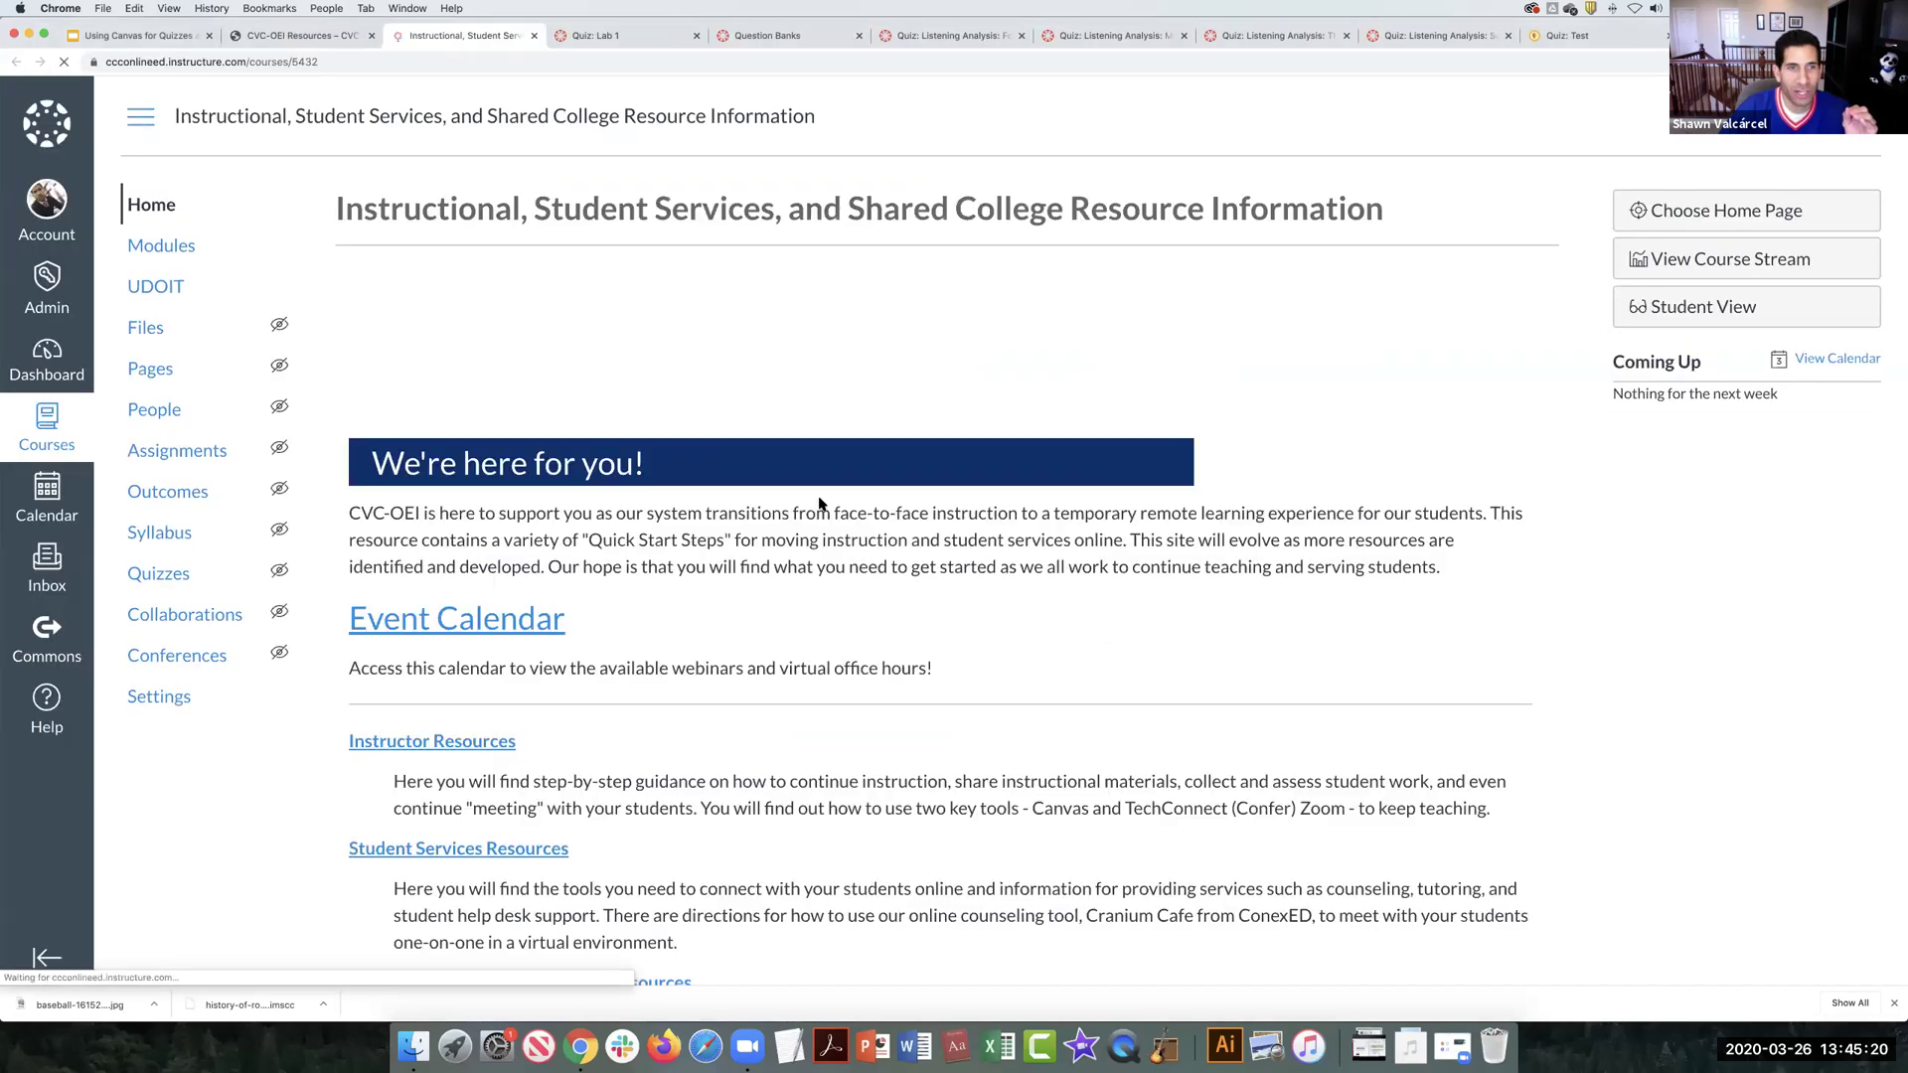
pyautogui.scroll(-5, 819, 505)
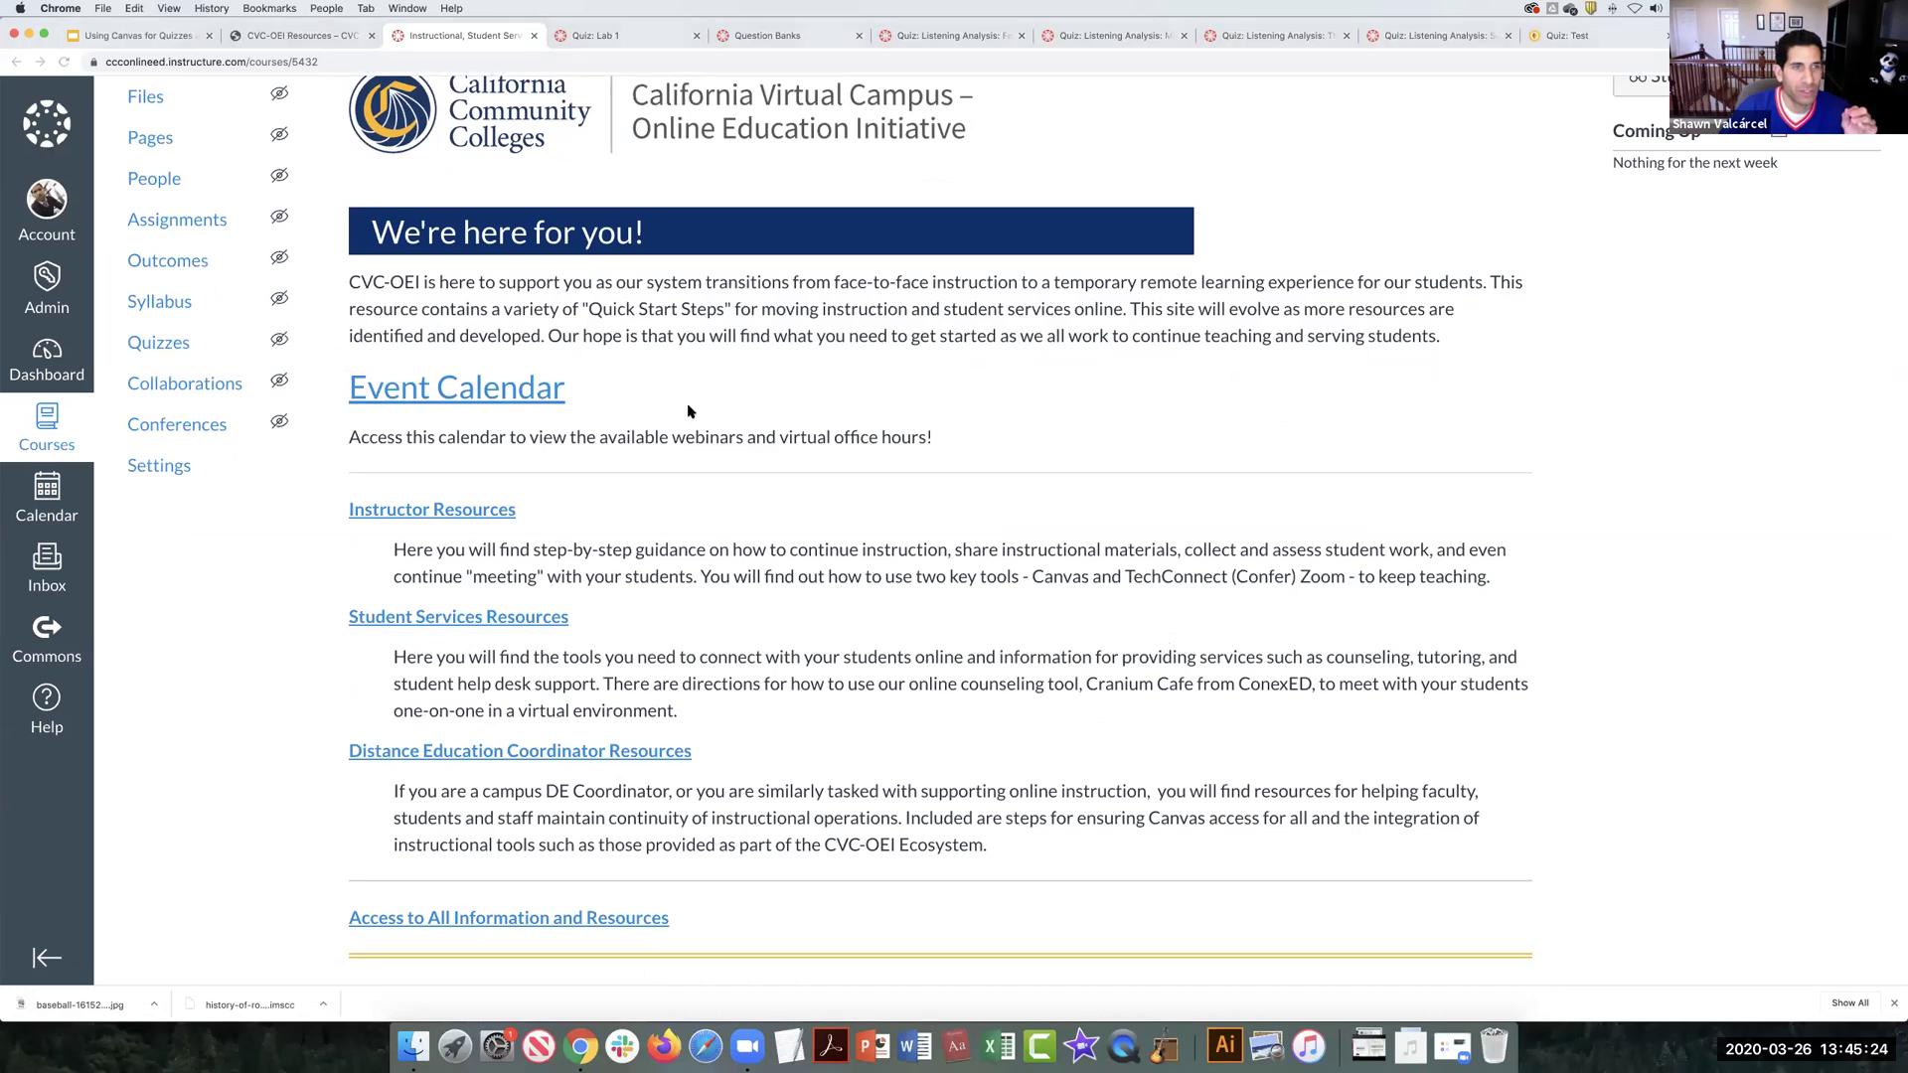
pyautogui.scroll(3, 204, 308)
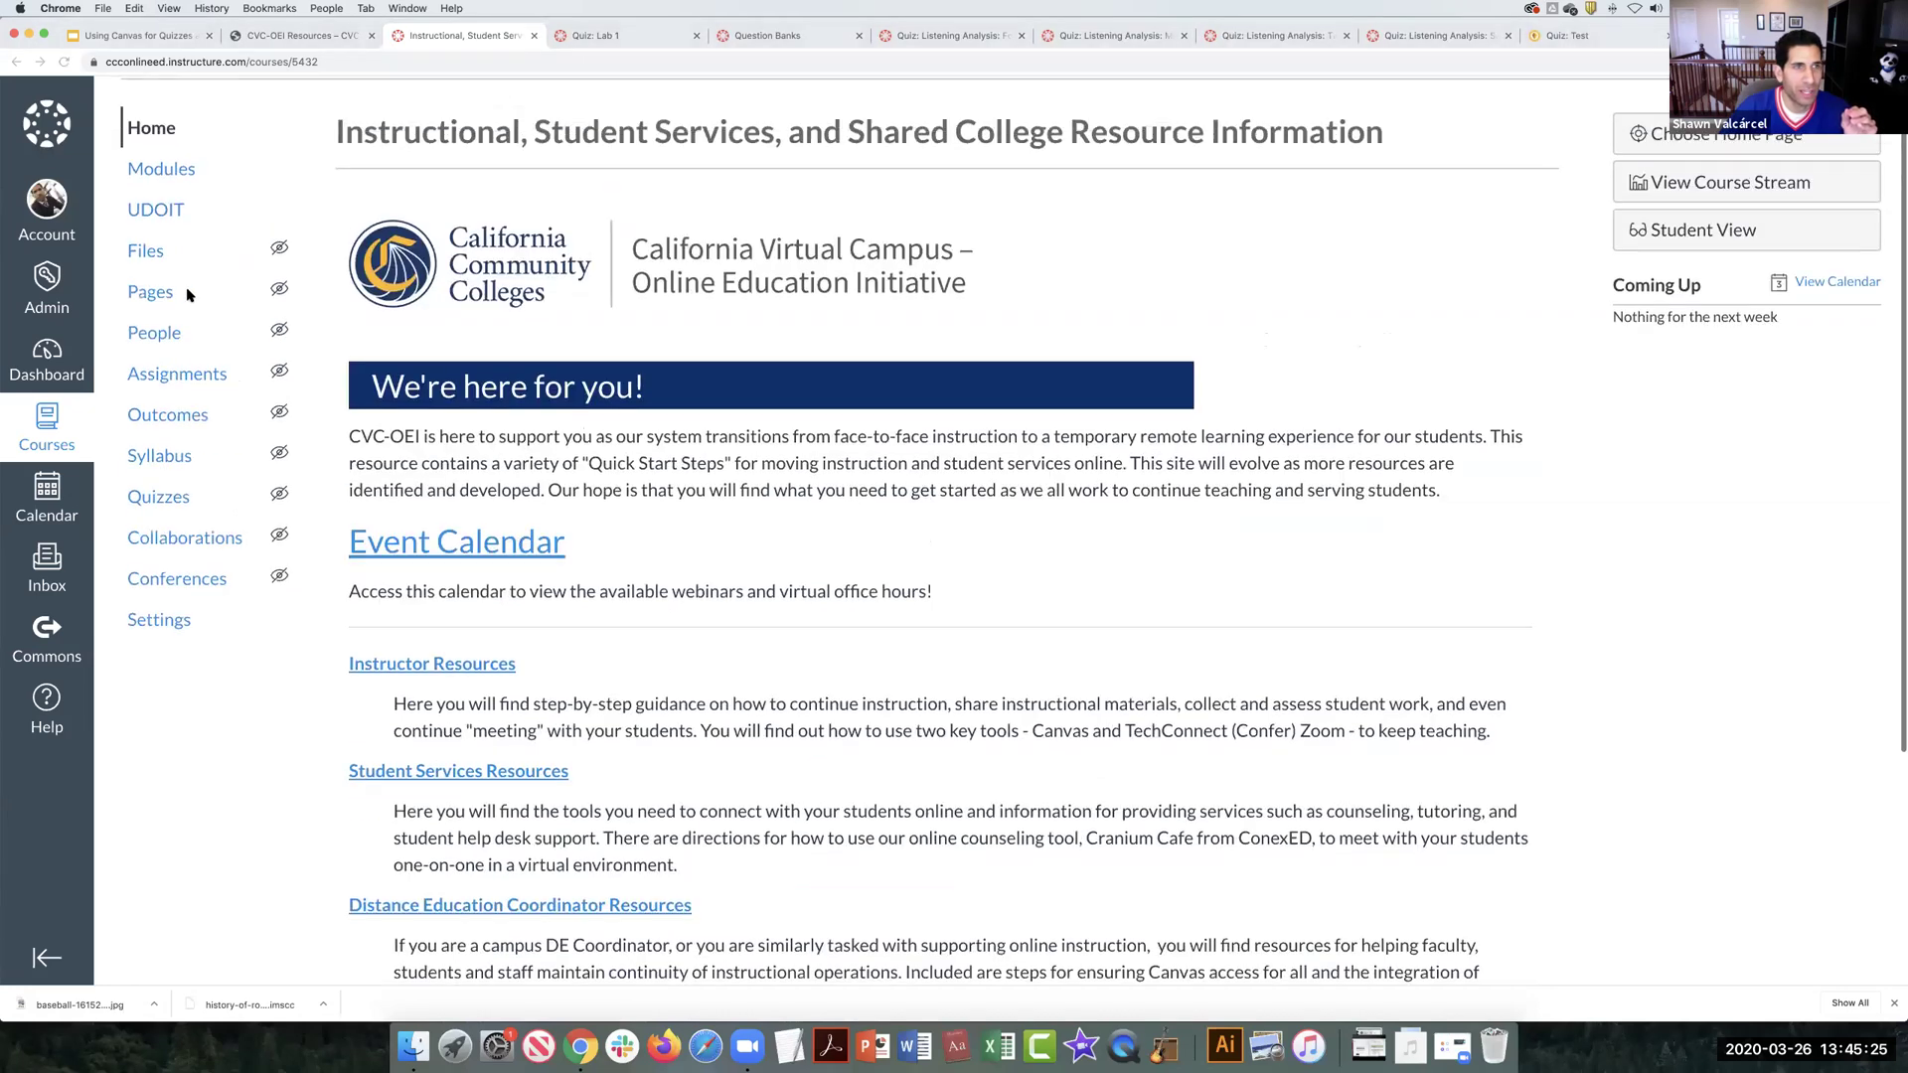
pyautogui.click(161, 169)
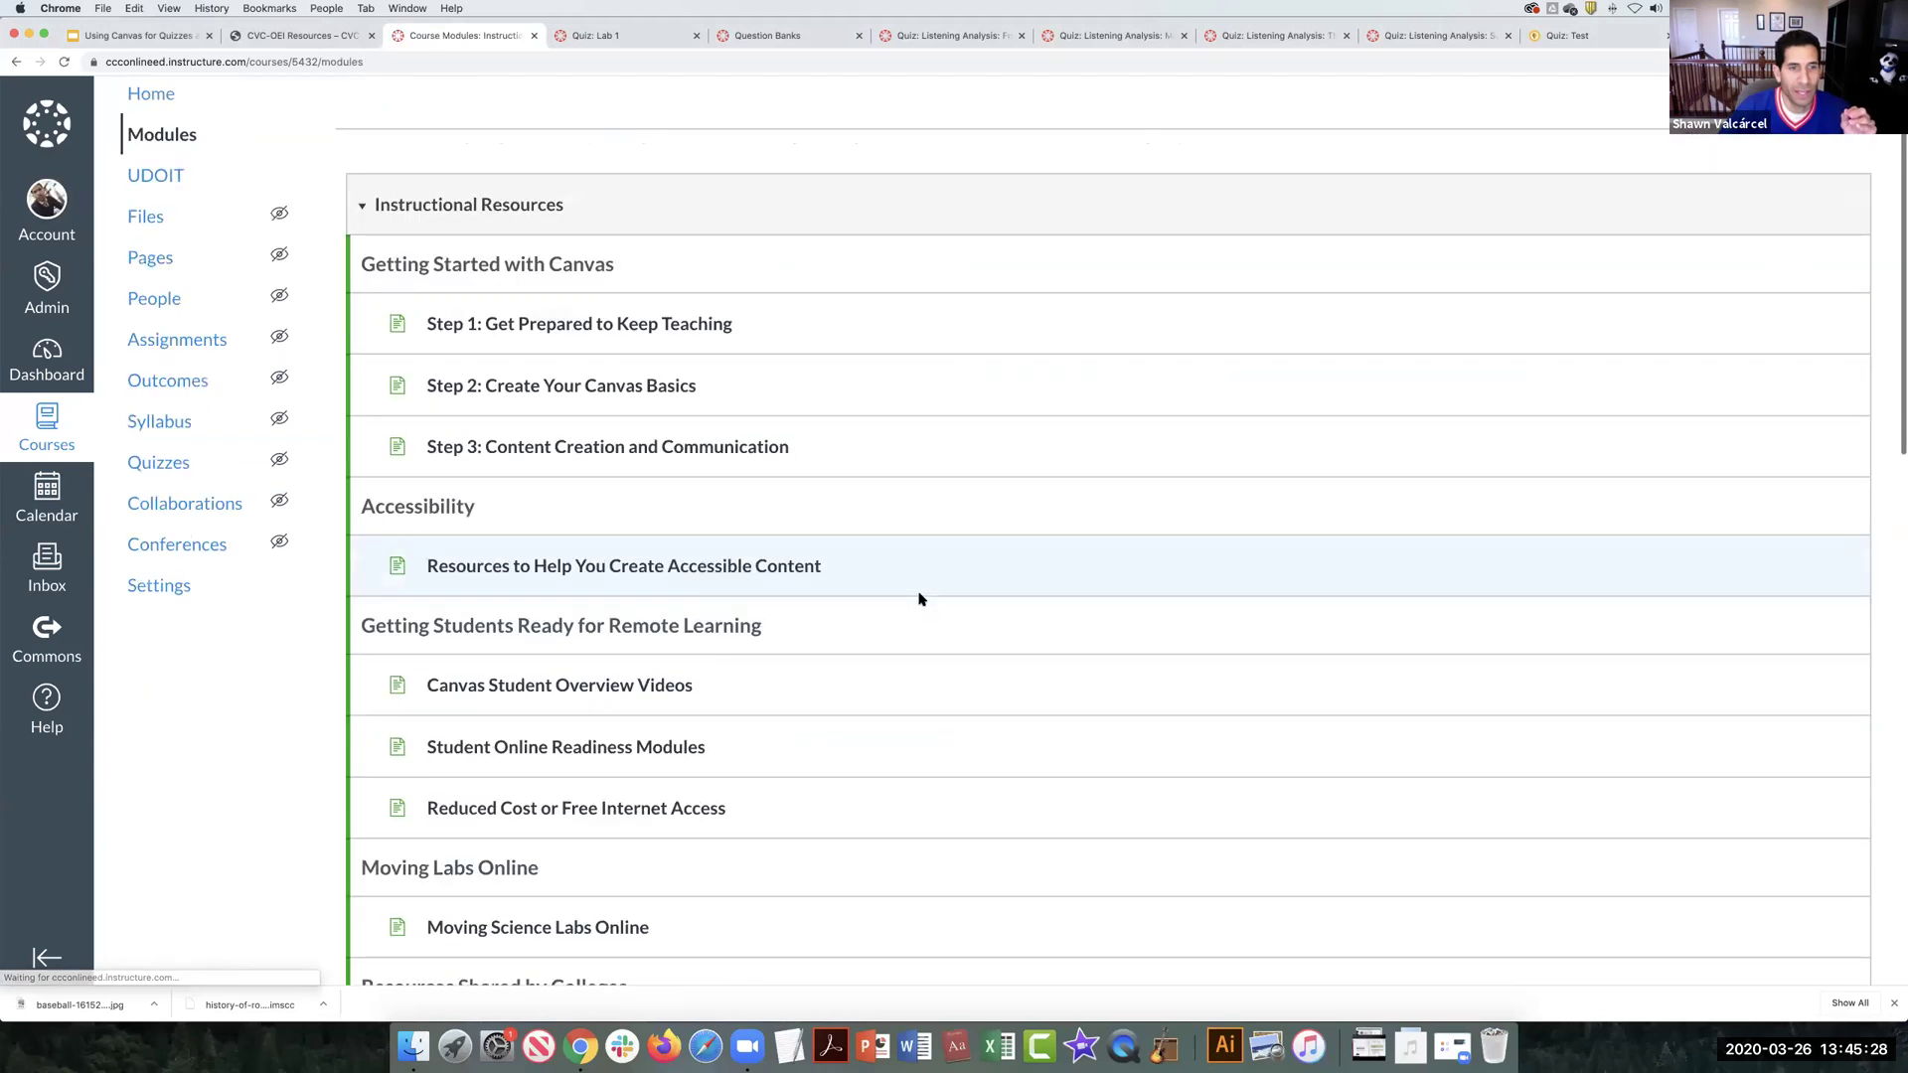
pyautogui.scroll(-4, 916, 594)
pyautogui.scroll(-3, 918, 599)
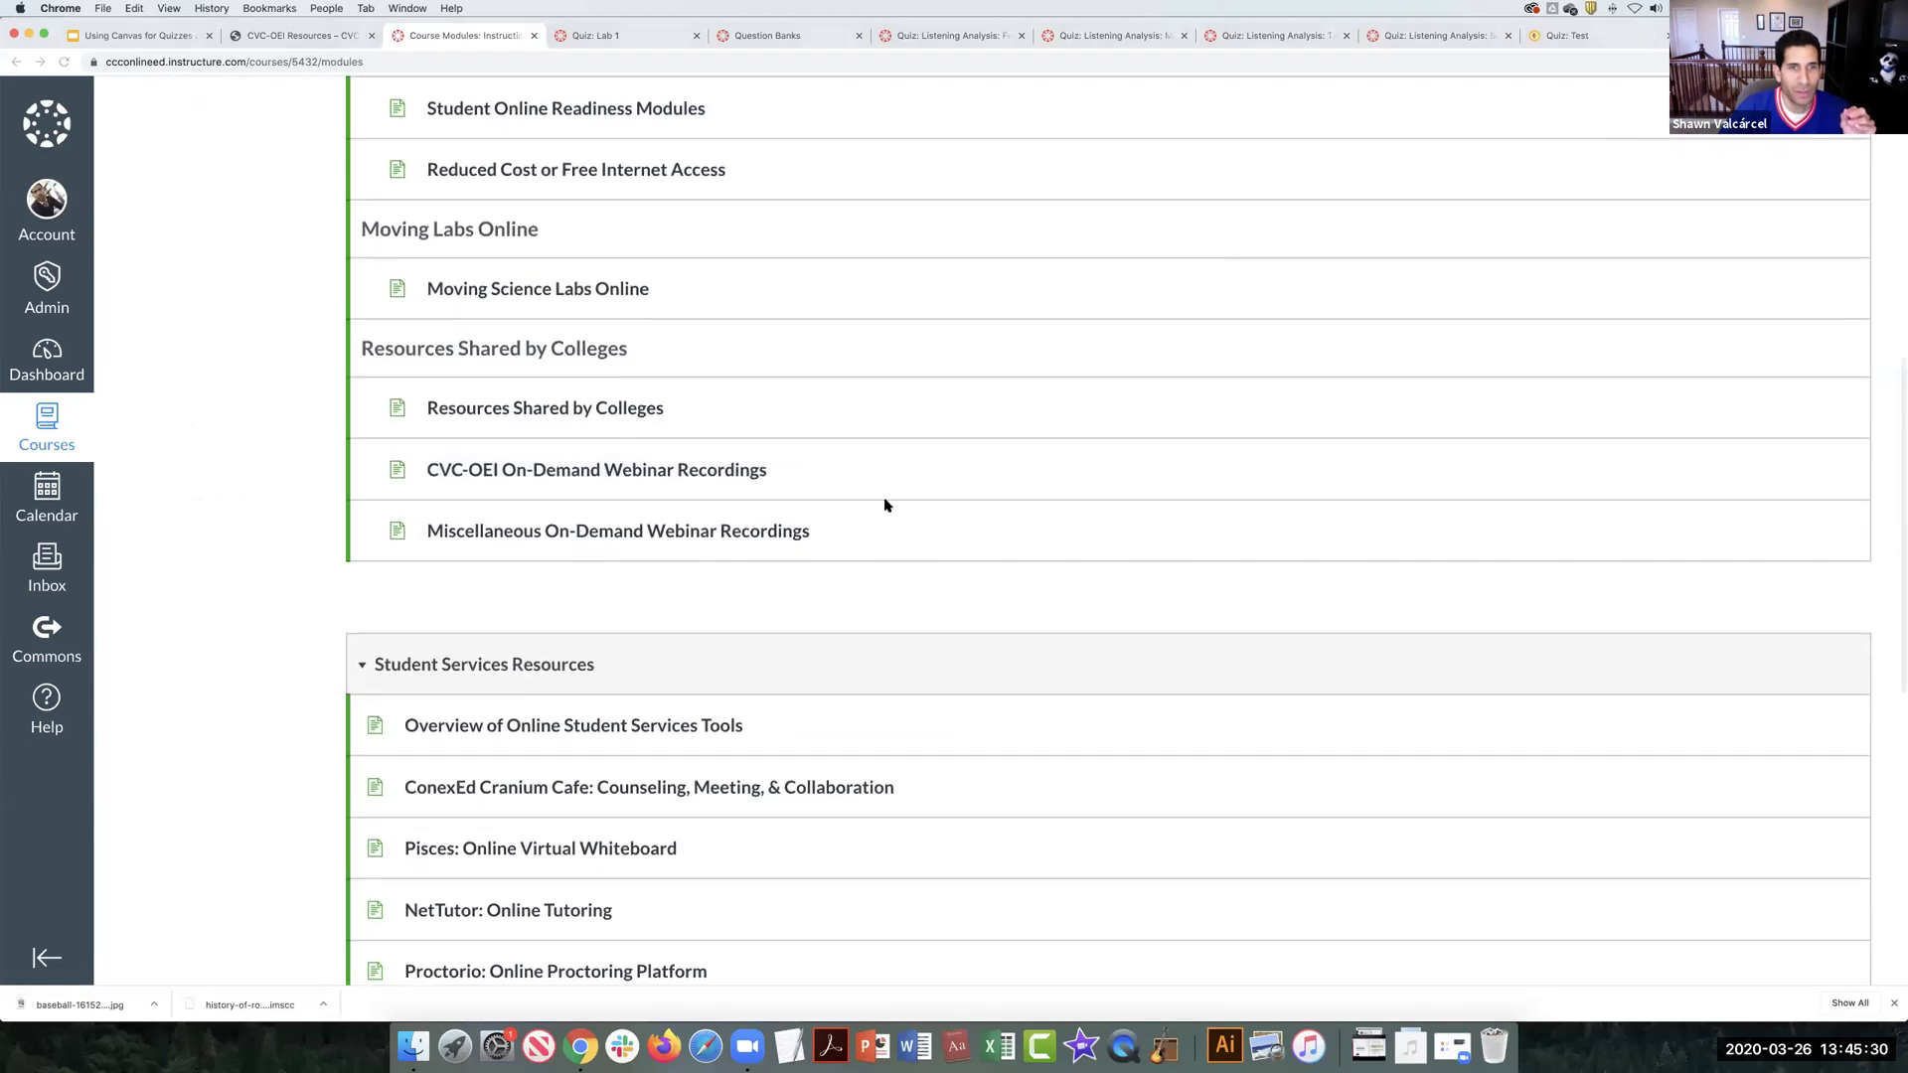
# Step: Open the CVC-OEI On-Demand Webinar Recordings page and look through its videos and slide decks
pyautogui.click(630, 473)
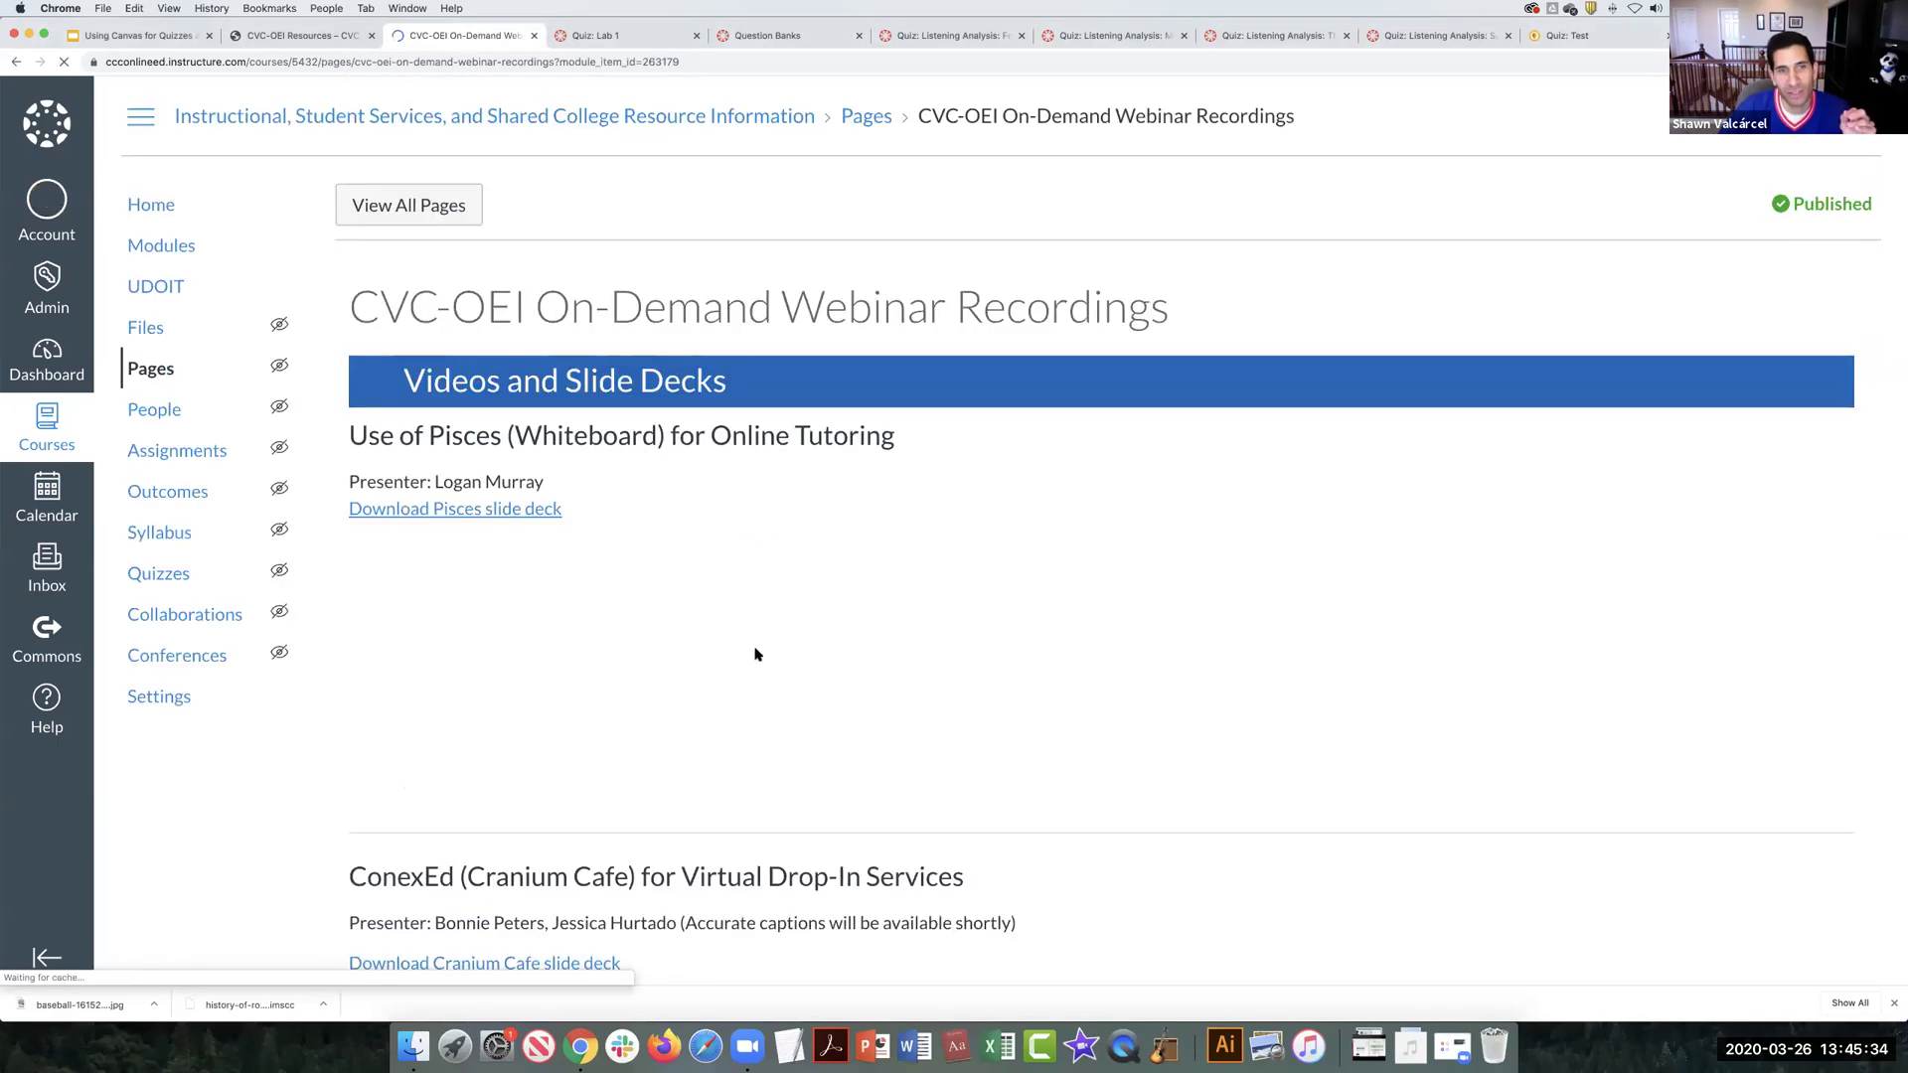
pyautogui.scroll(-7, 755, 653)
pyautogui.scroll(-1, 752, 645)
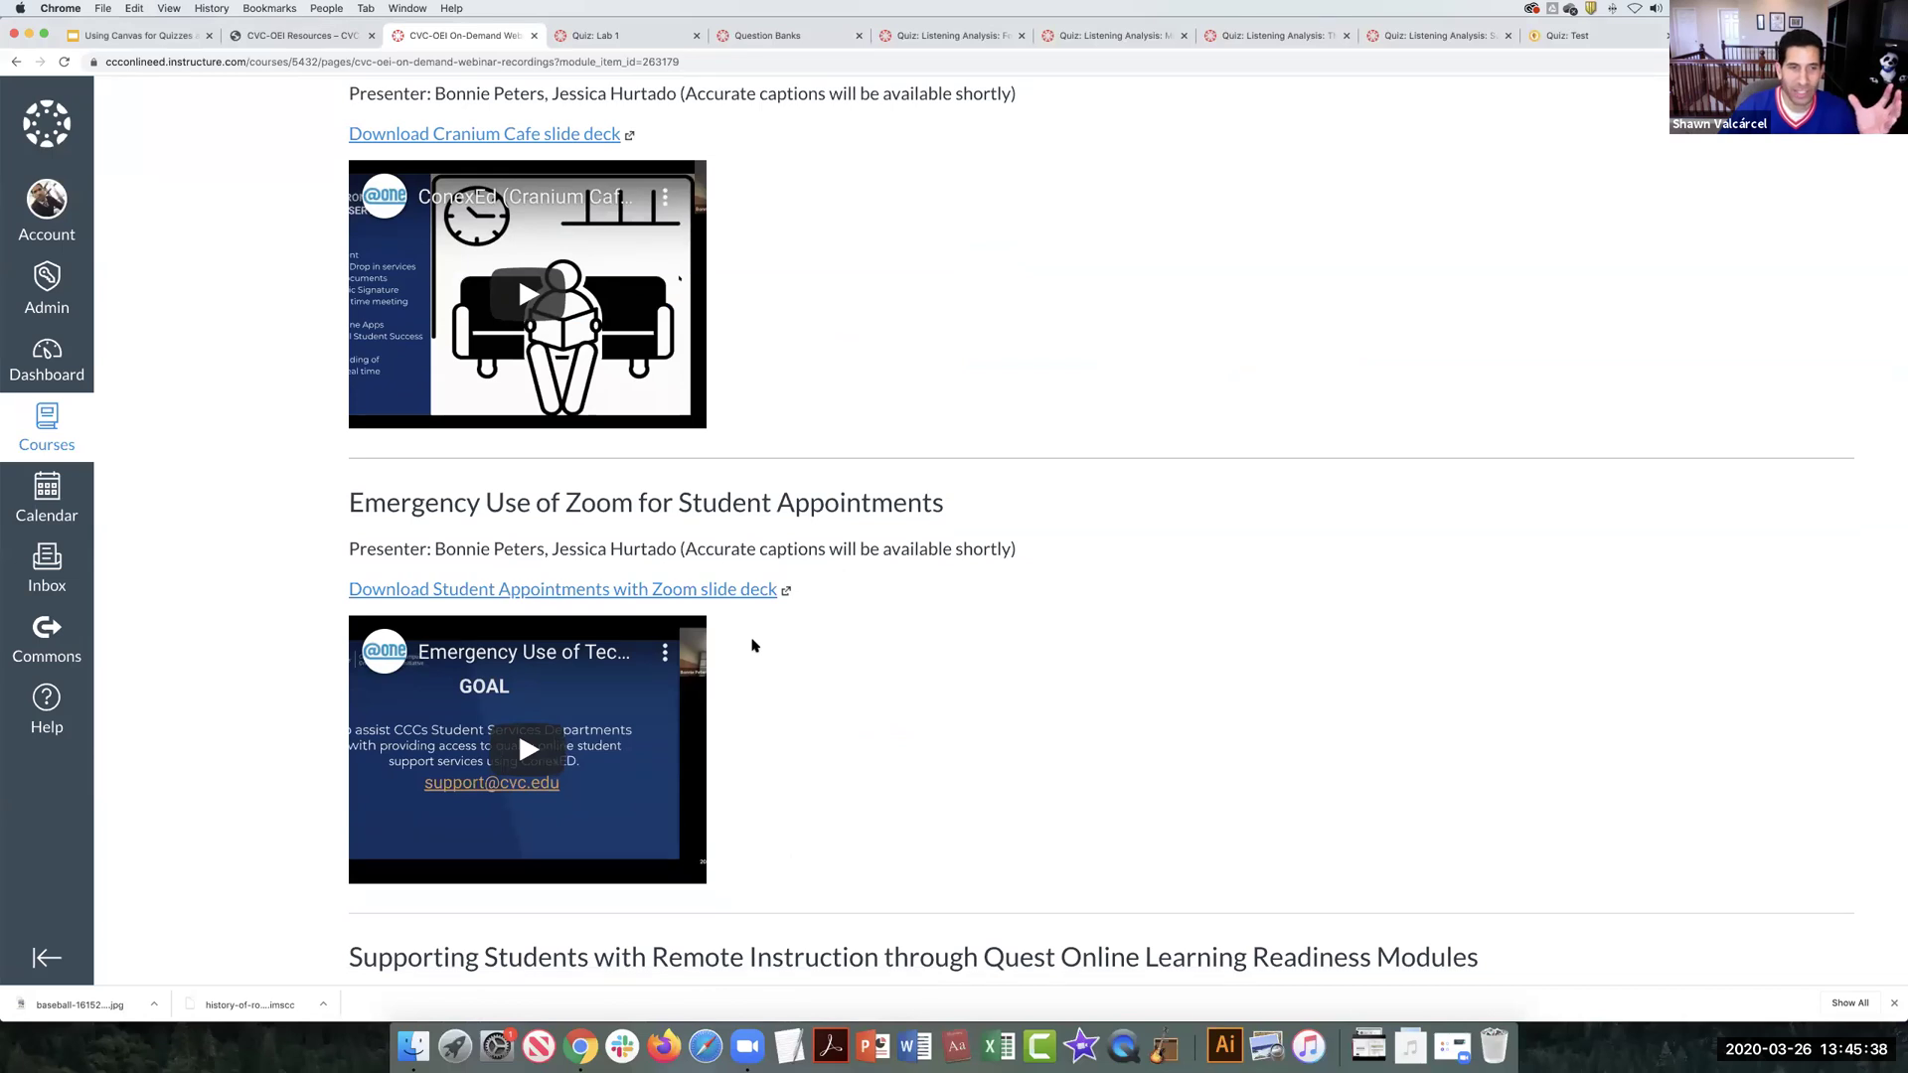
pyautogui.scroll(-2, 753, 645)
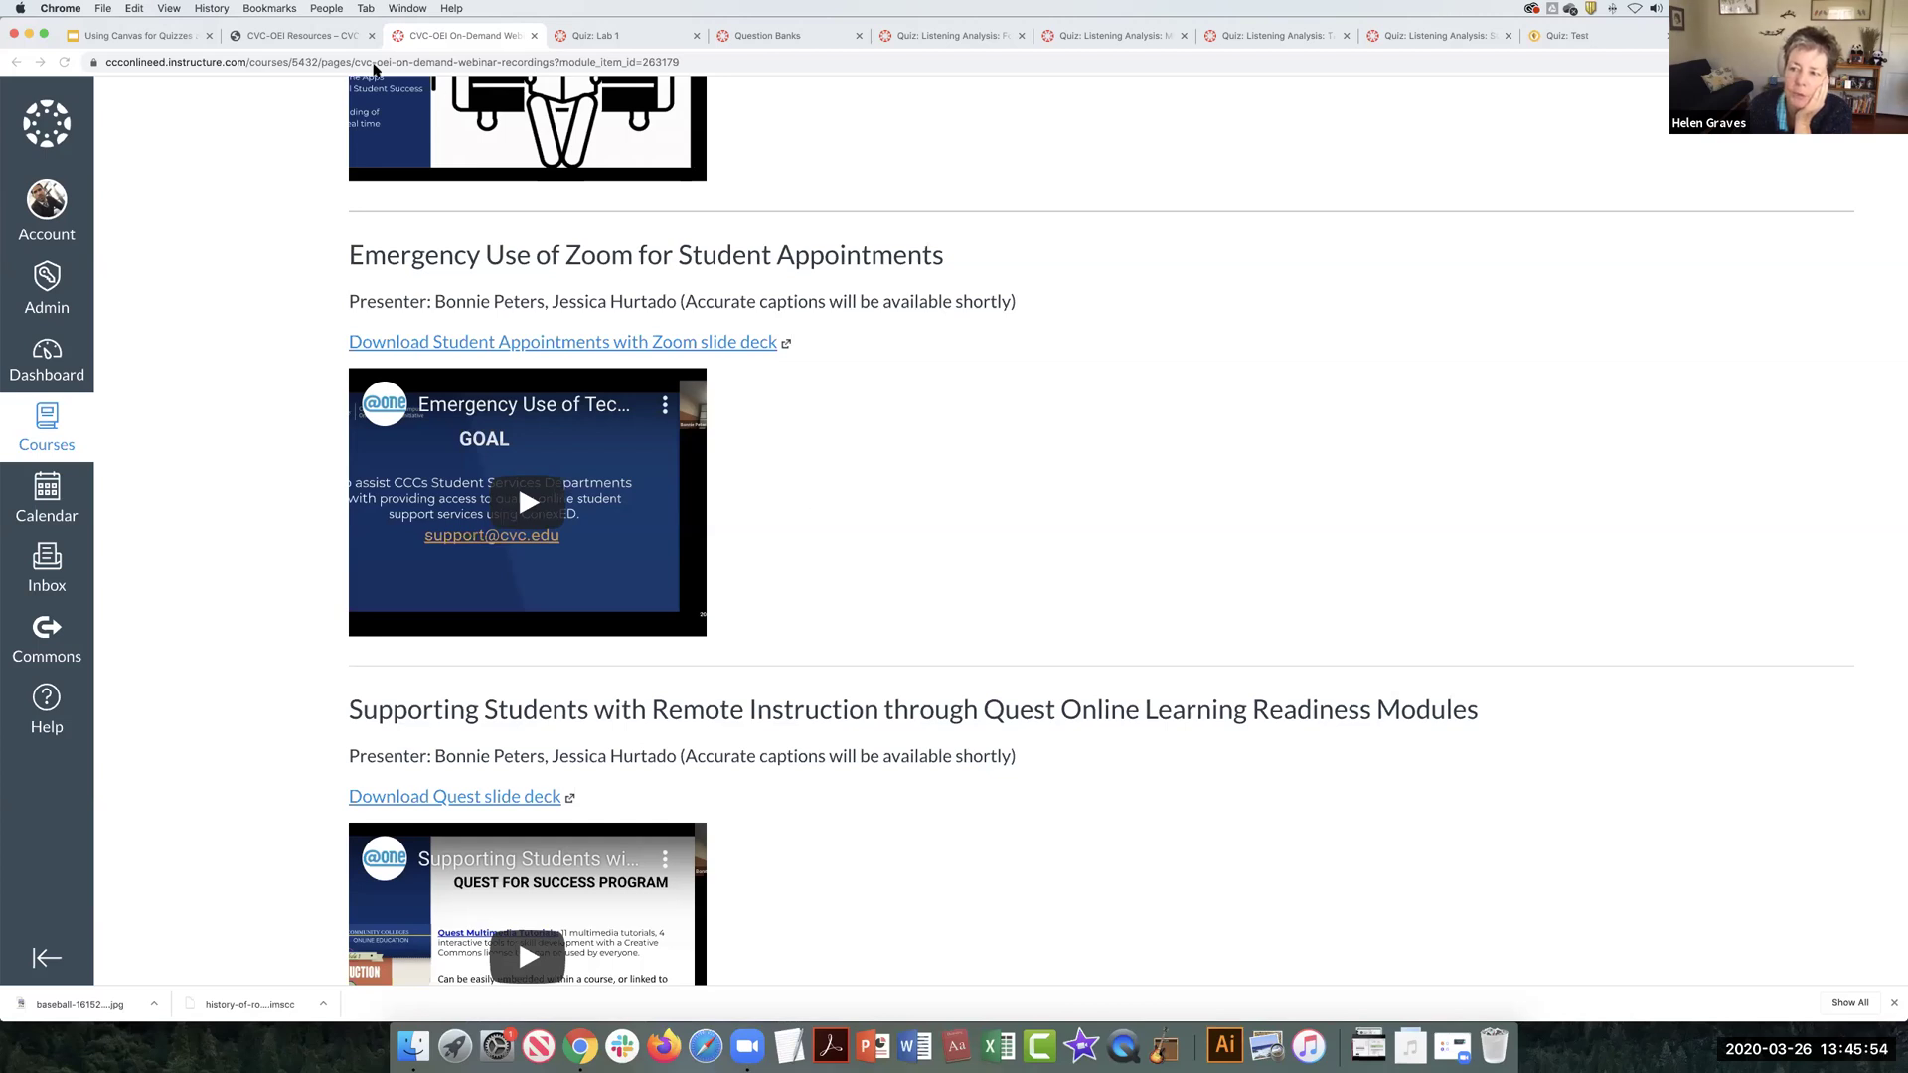
# Step: Return to the CVC-OEI Resources page, highlight its web address, and enlarge the page to look through the remote instruction and services resources
pyautogui.click(334, 43)
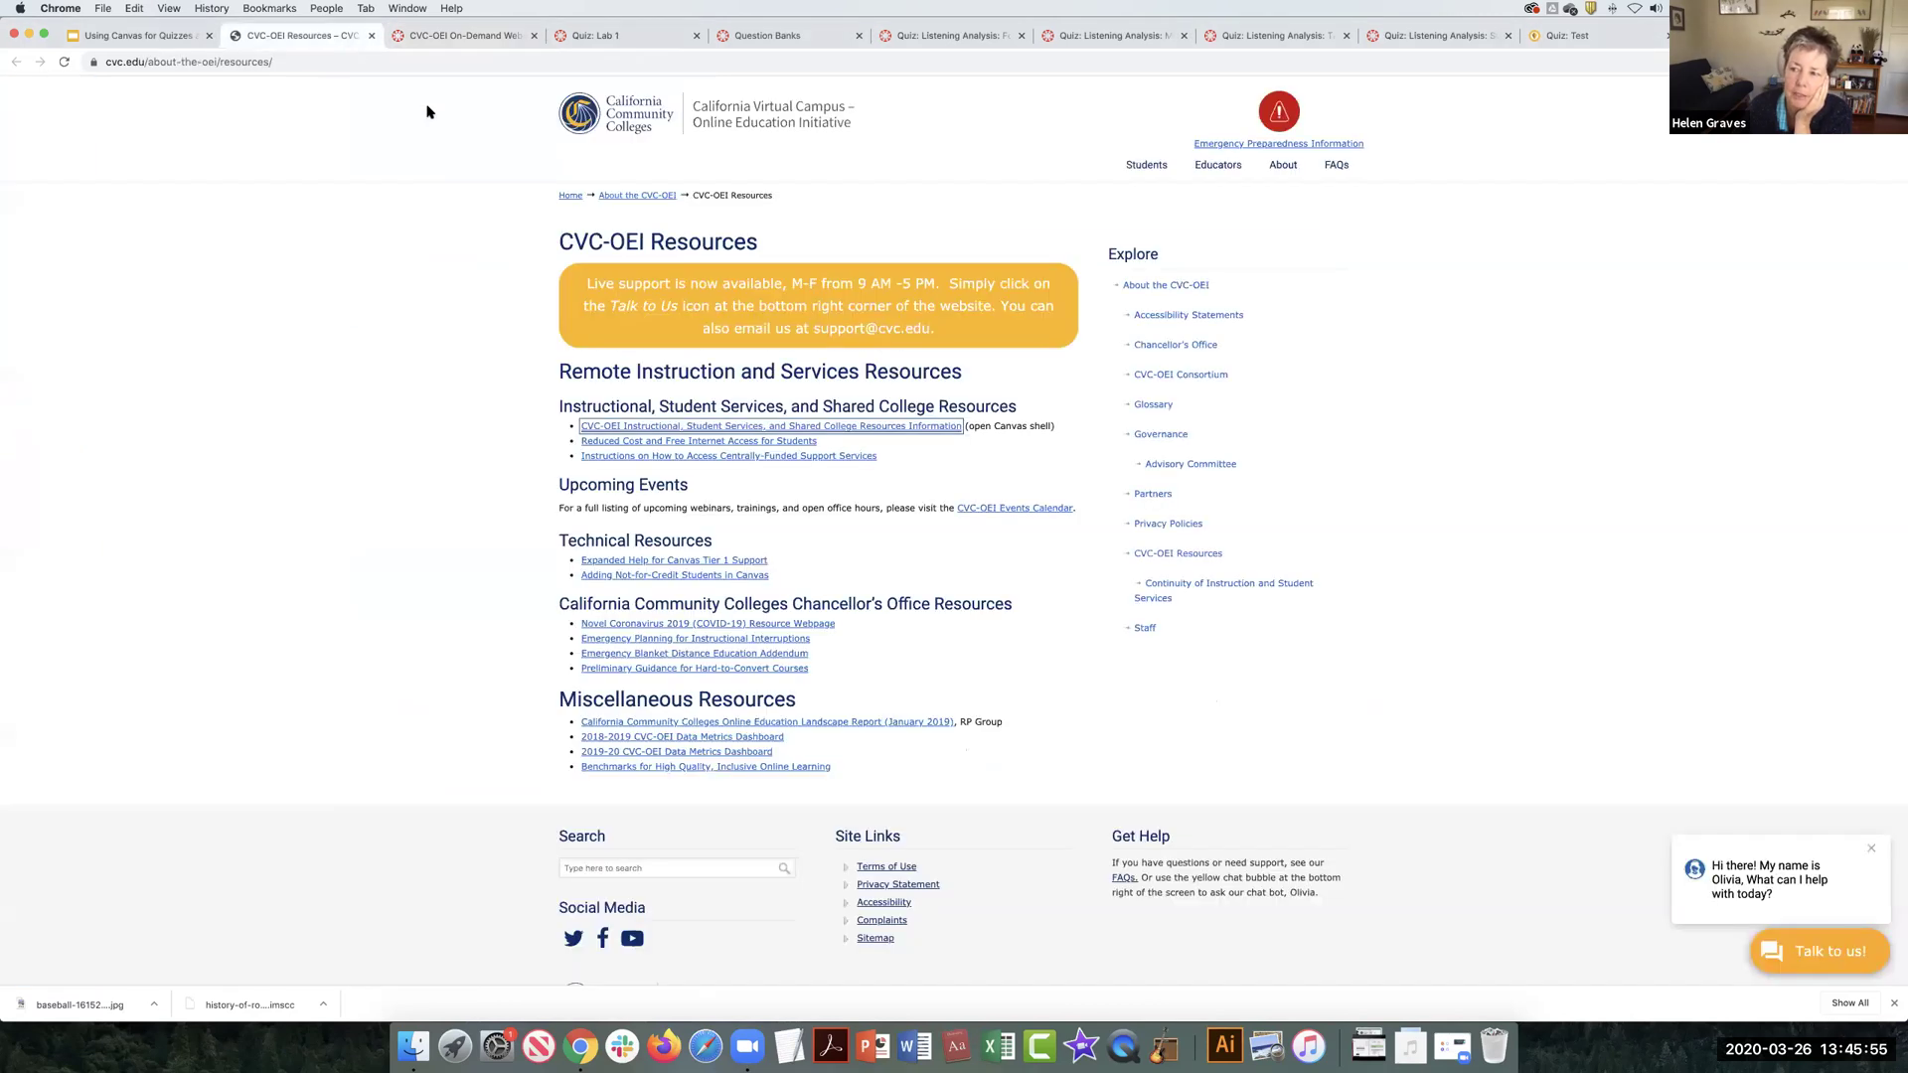
pyautogui.click(826, 61)
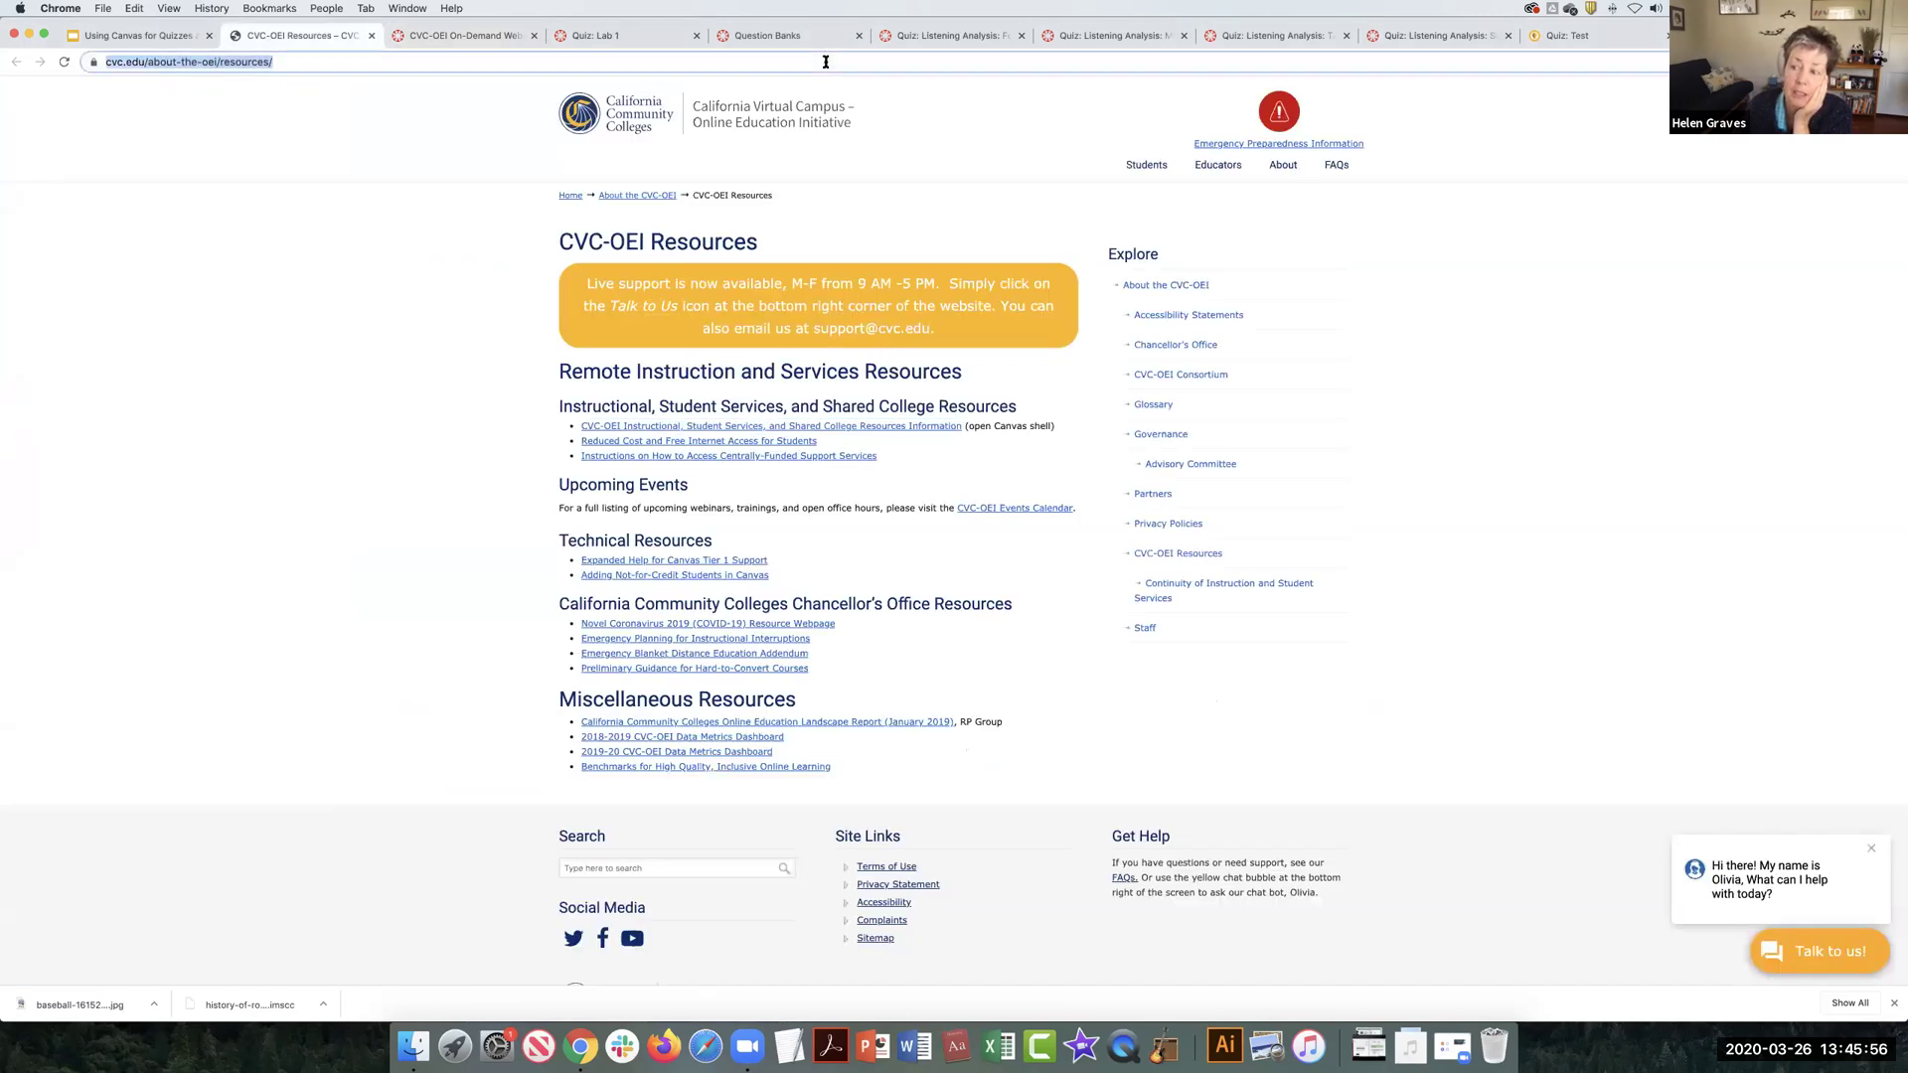
pyautogui.click(842, 569)
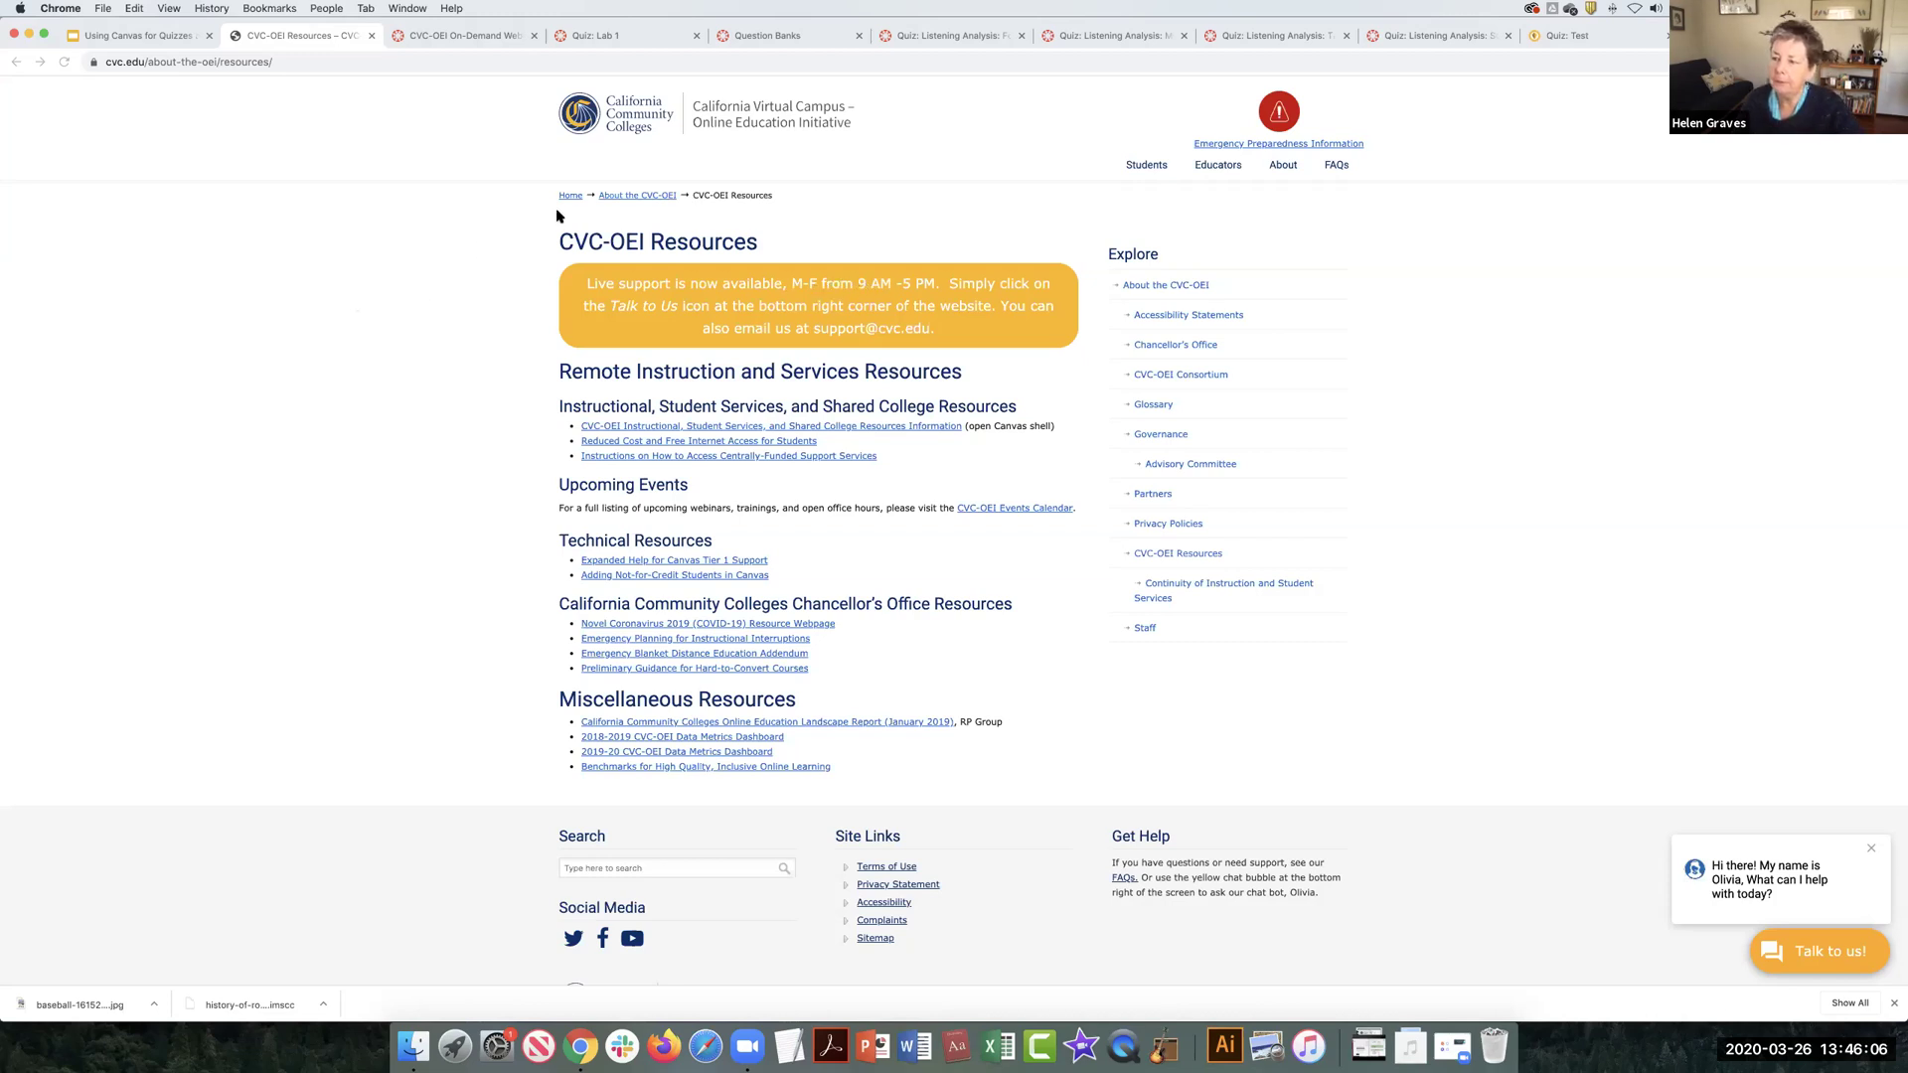
pyautogui.press('super+equal')
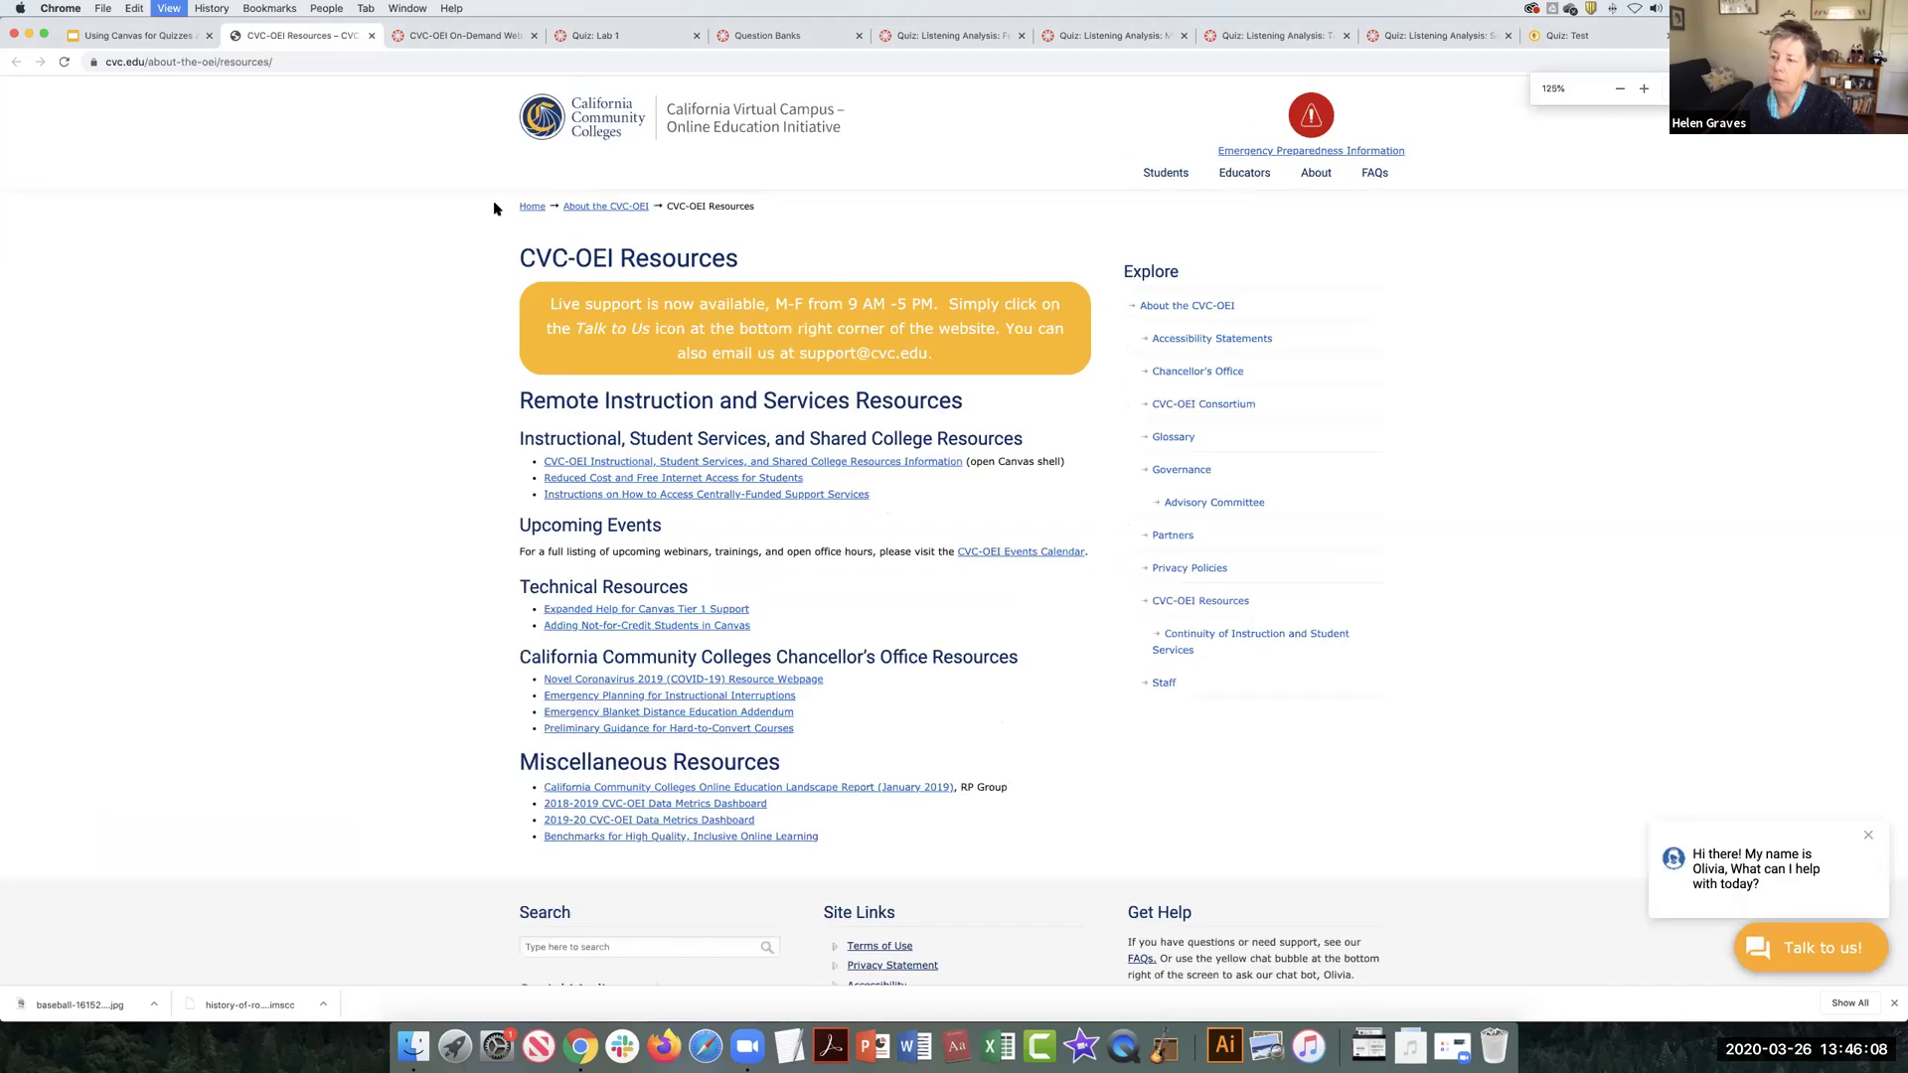
pyautogui.press('super+equal')
pyautogui.press('super+equal')
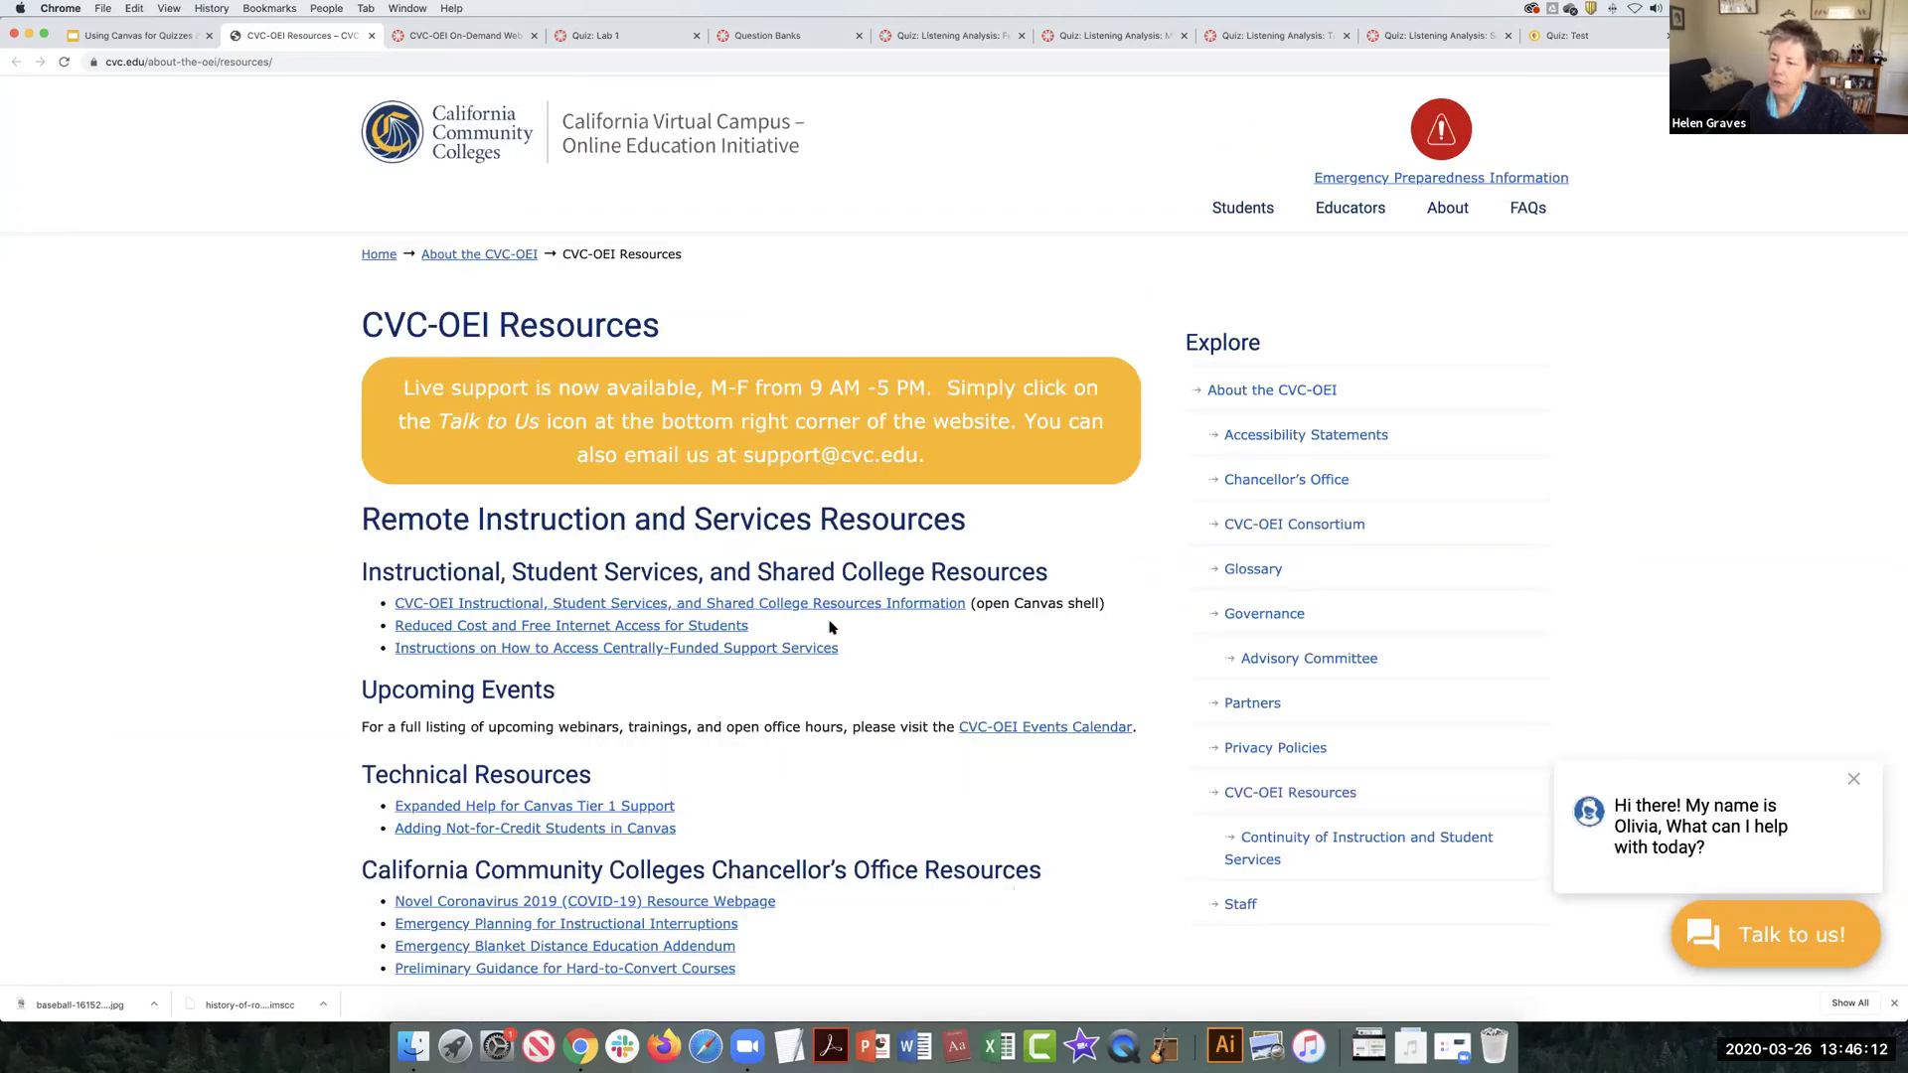
pyautogui.scroll(-1, 829, 636)
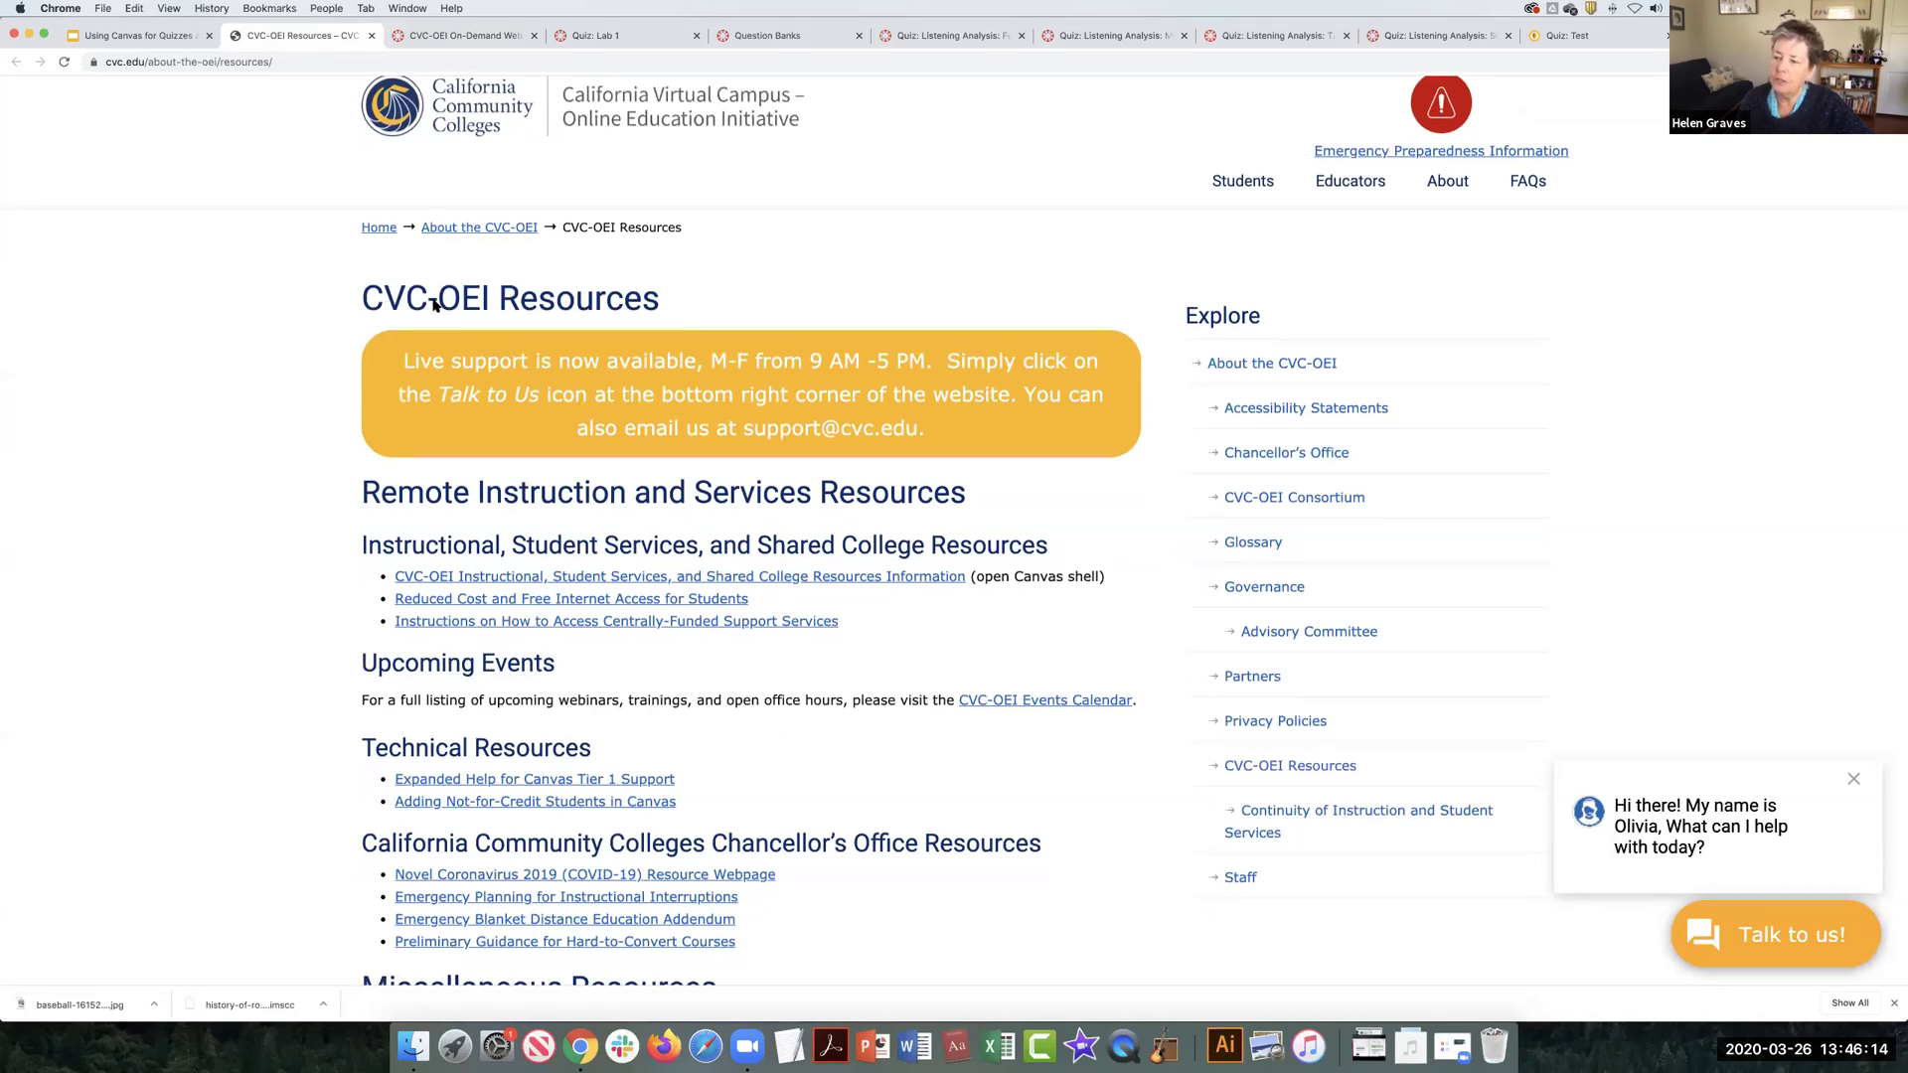